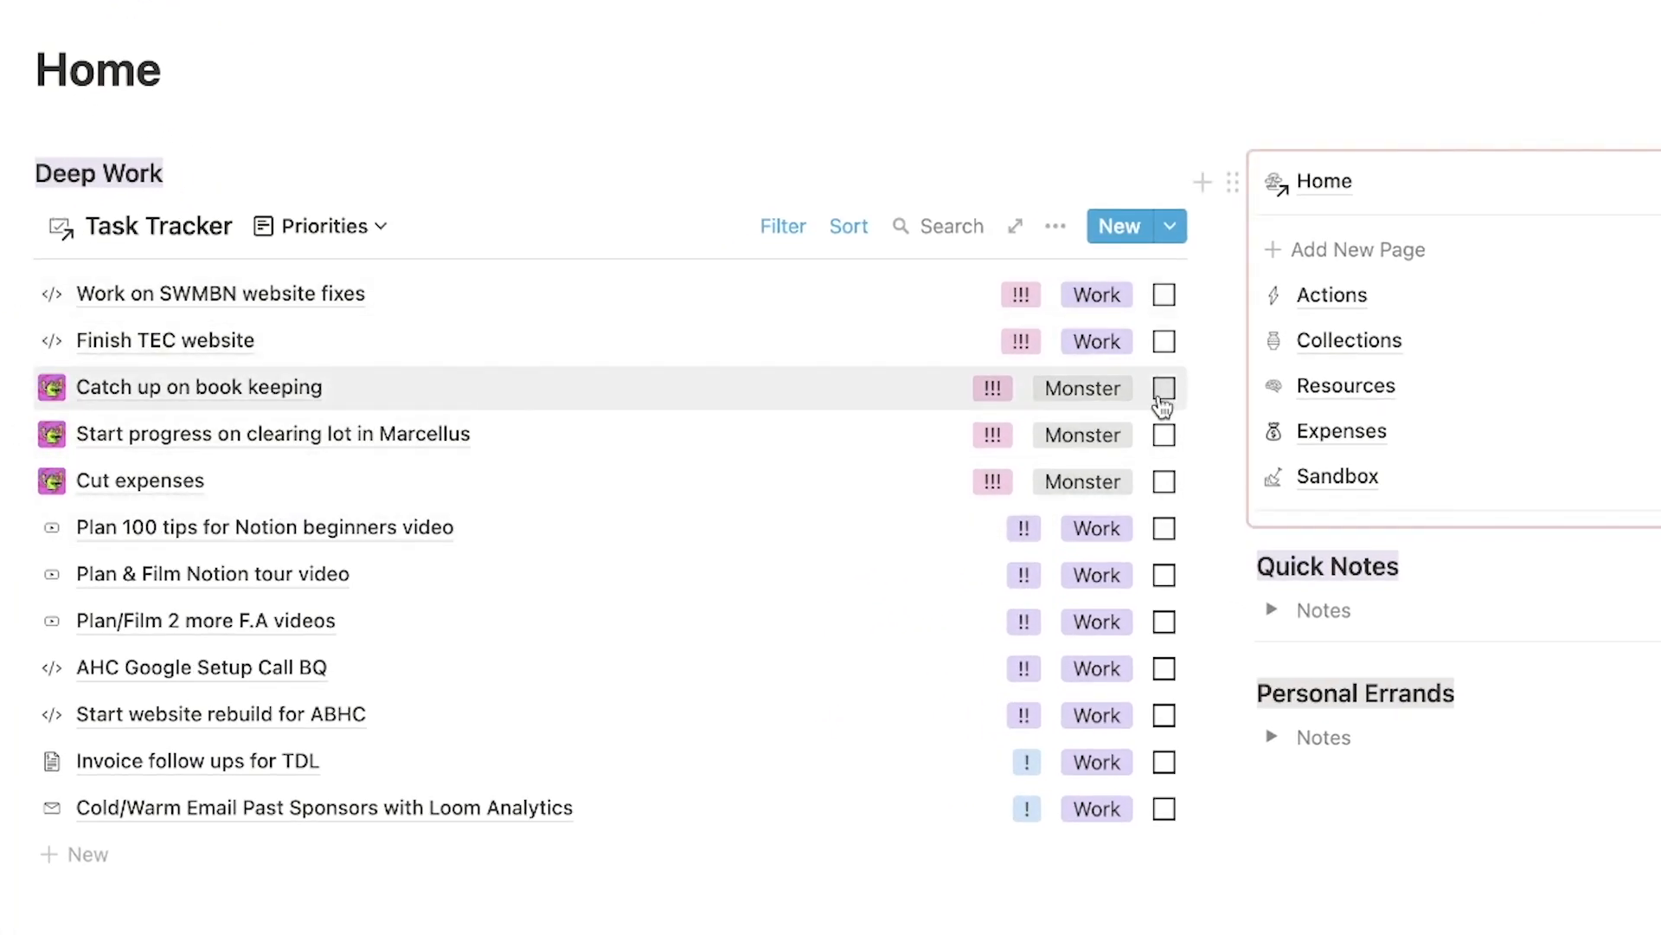
# Mark the "Catch up on book keeping" task as complete in the Task Tracker, and undo that completion.
pyautogui.click(1164, 389)
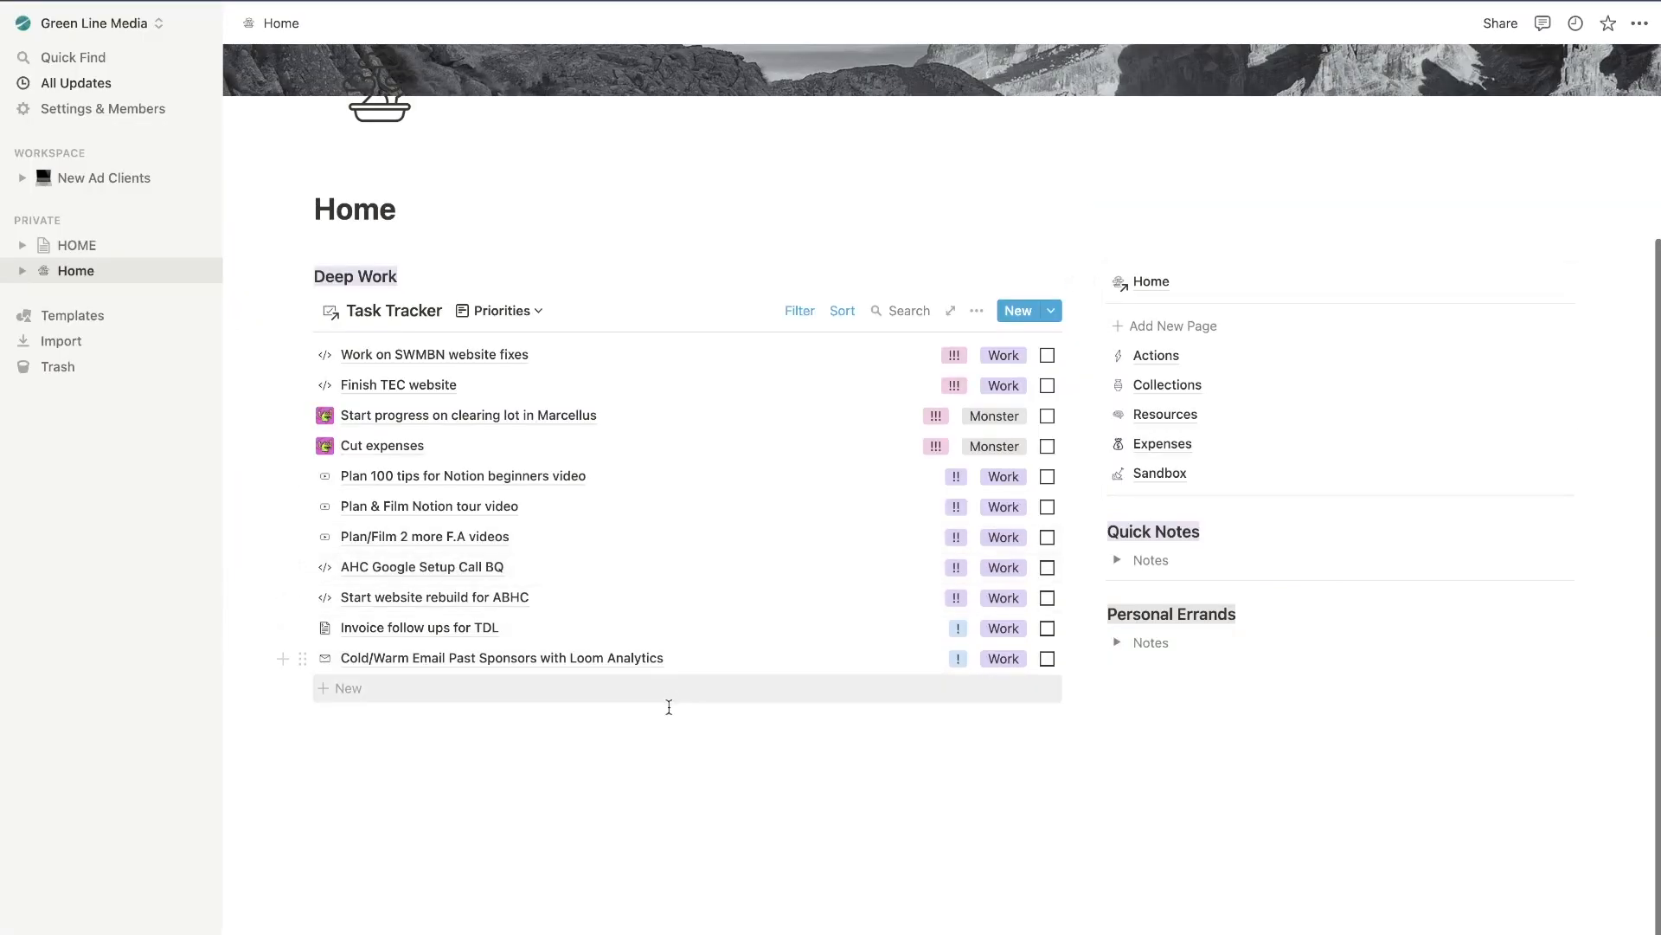
pyautogui.press('super+z')
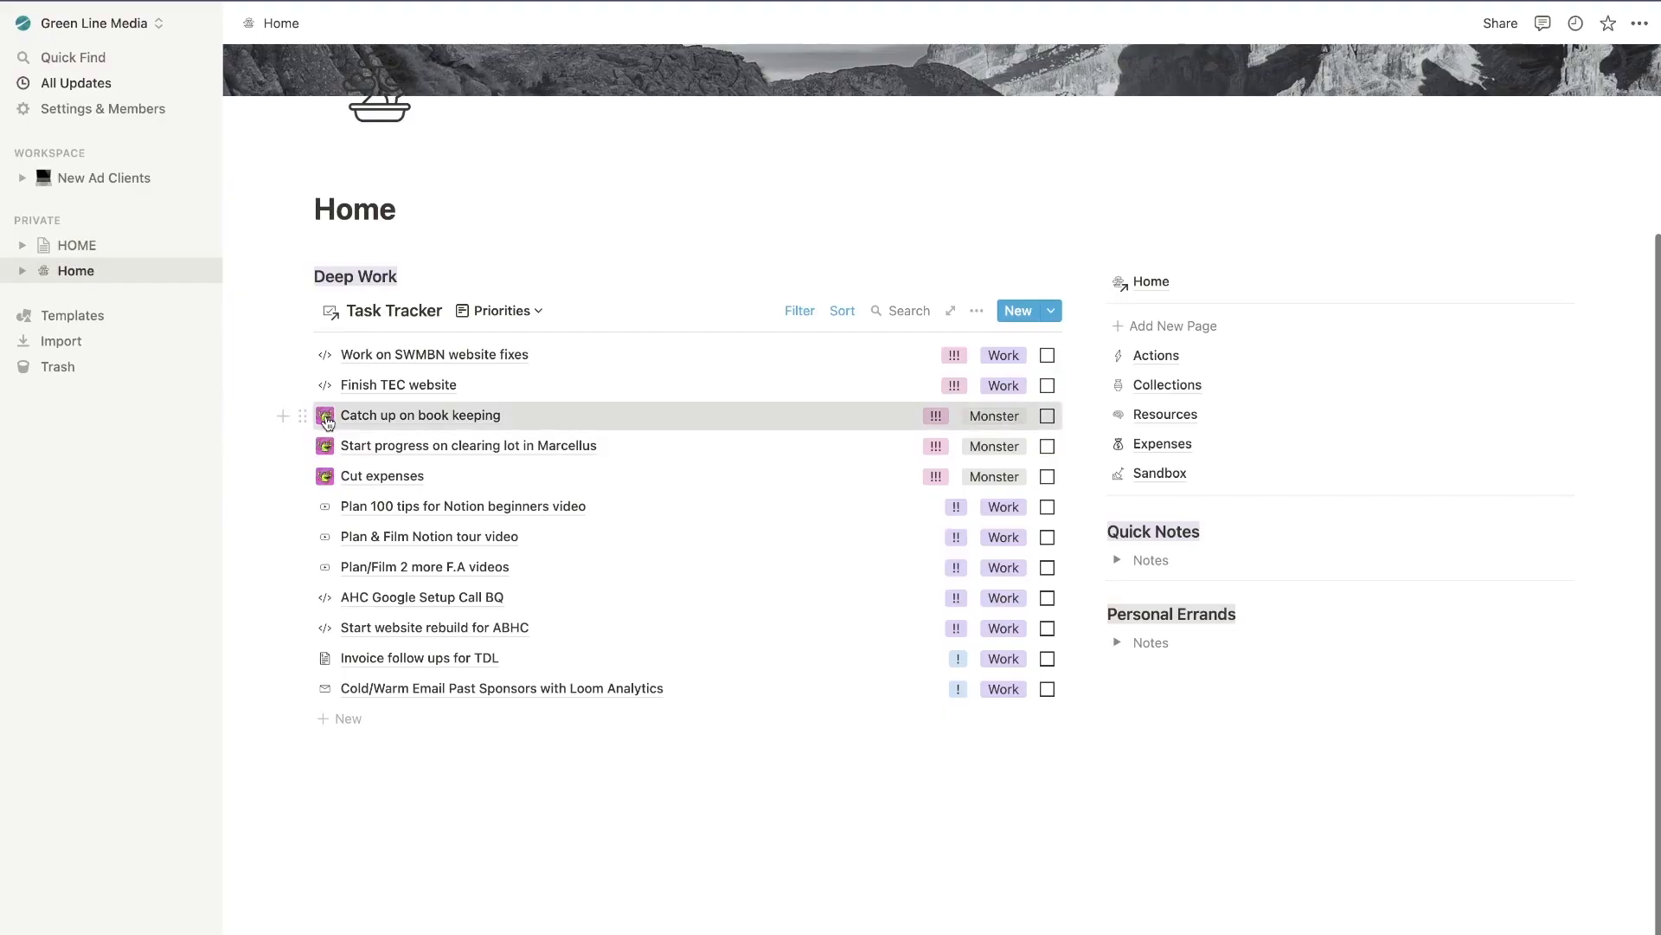
# View the details page of the "Catch up on book keeping" task and close it.
pyautogui.click(331, 418)
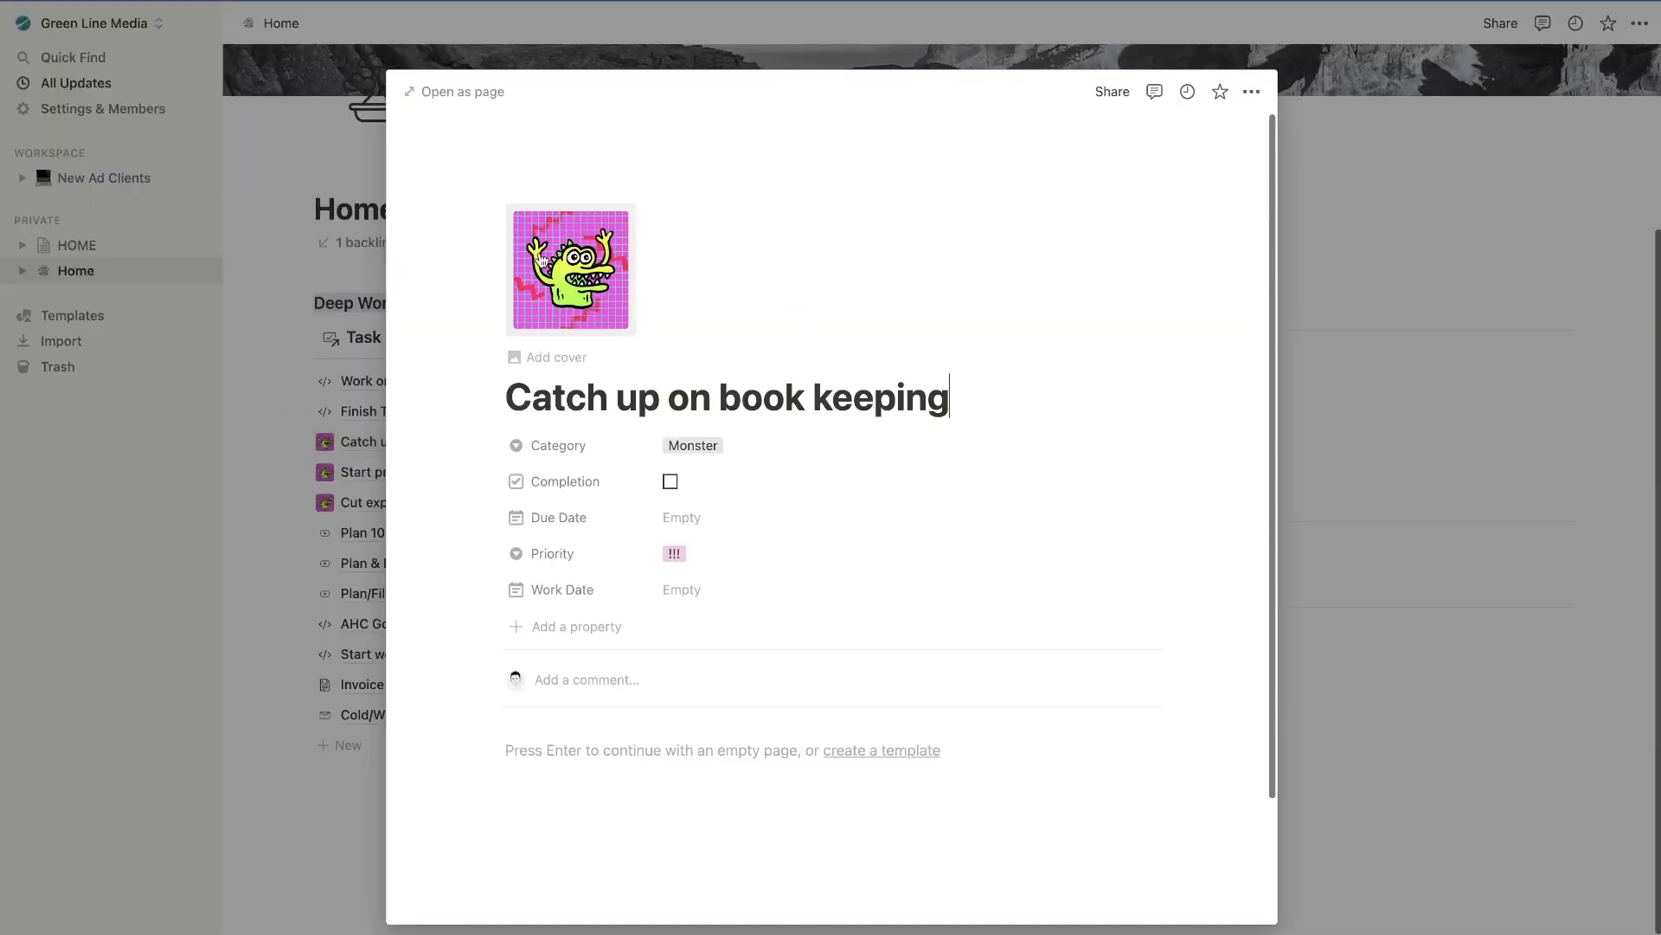
pyautogui.press('Escape')
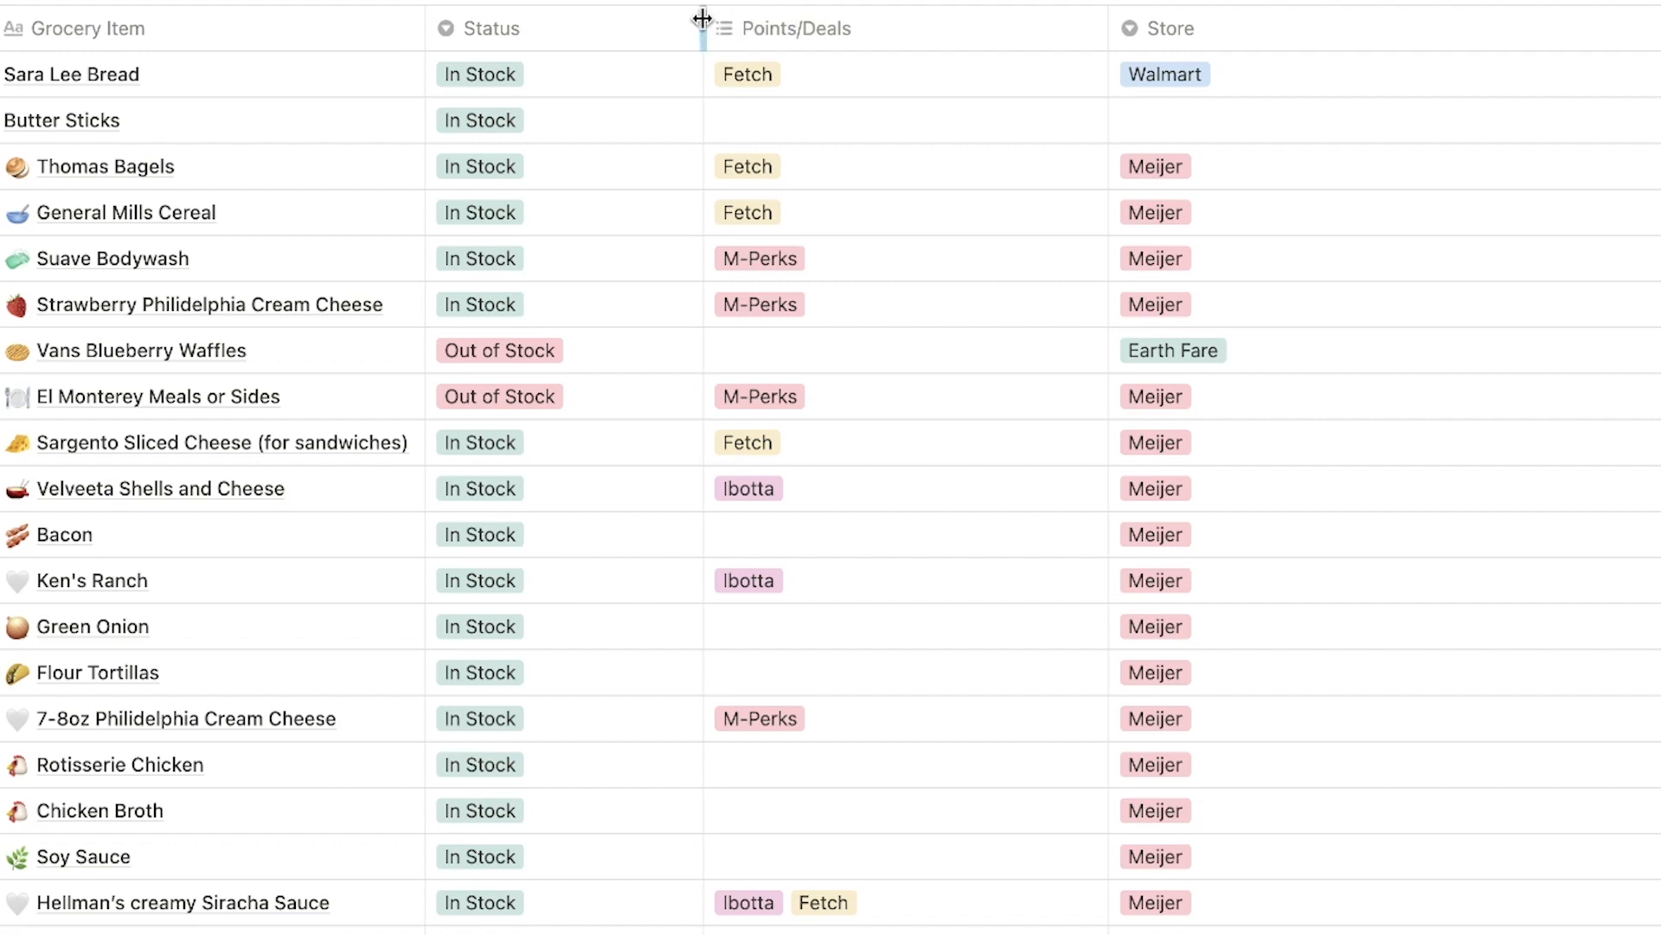
# Narrow the Status and Points/Deals columns of the grocery table to fit their tags more closely.
pyautogui.moveTo(704, 27); pyautogui.dragTo(592, 28)
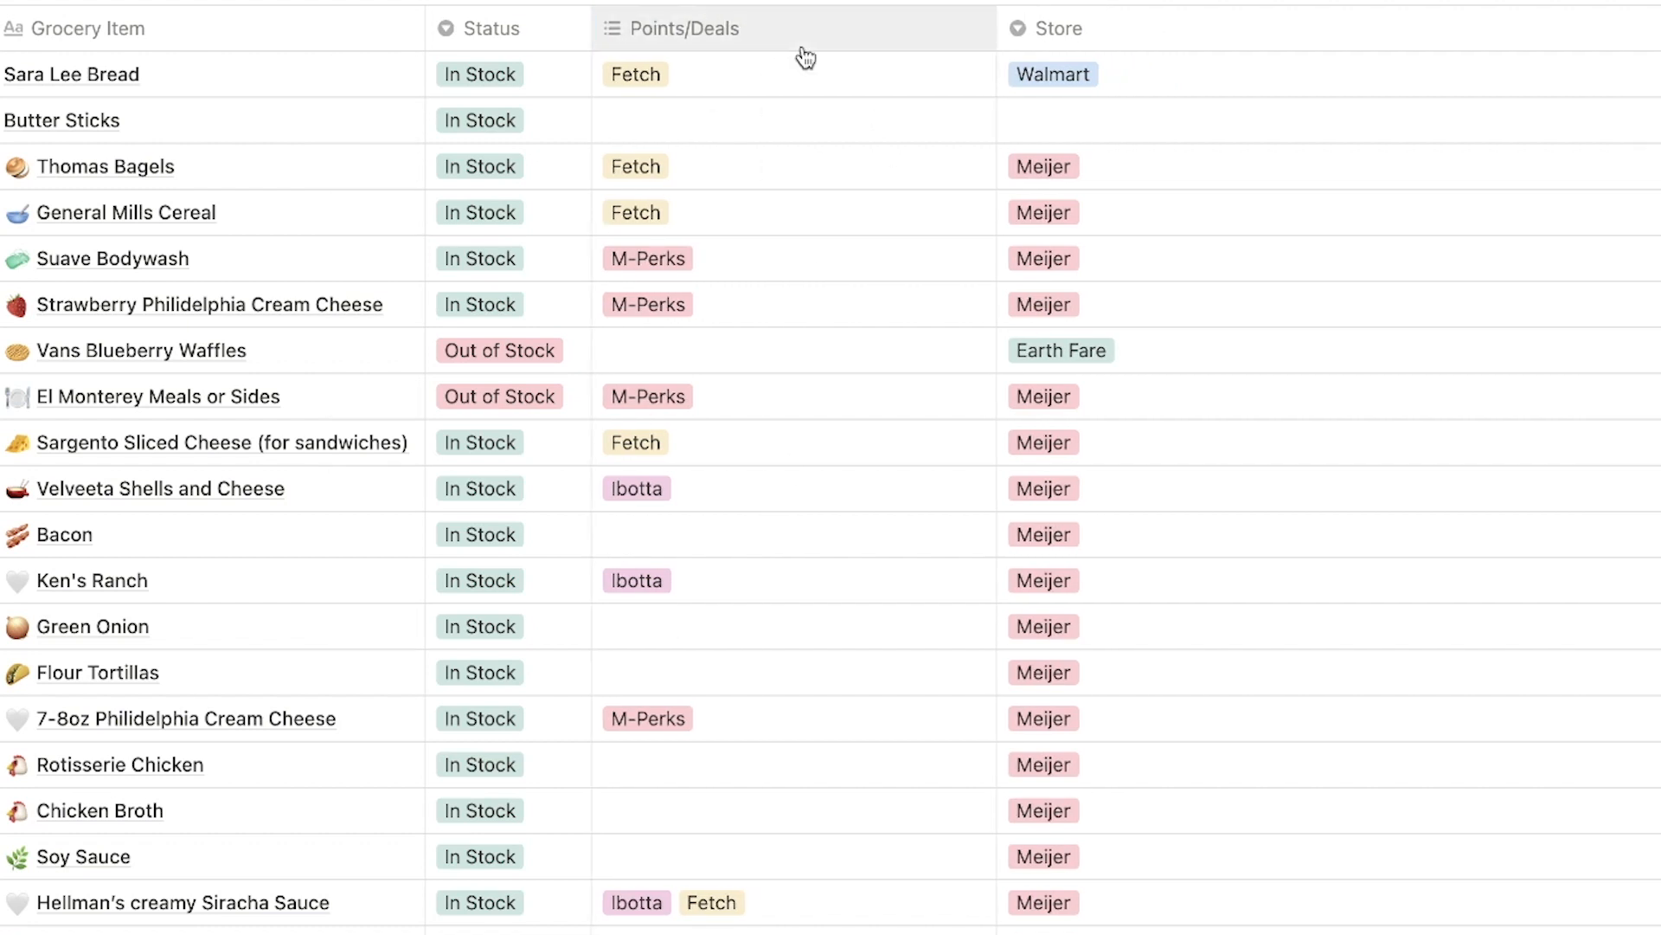
pyautogui.moveTo(997, 27); pyautogui.dragTo(781, 19)
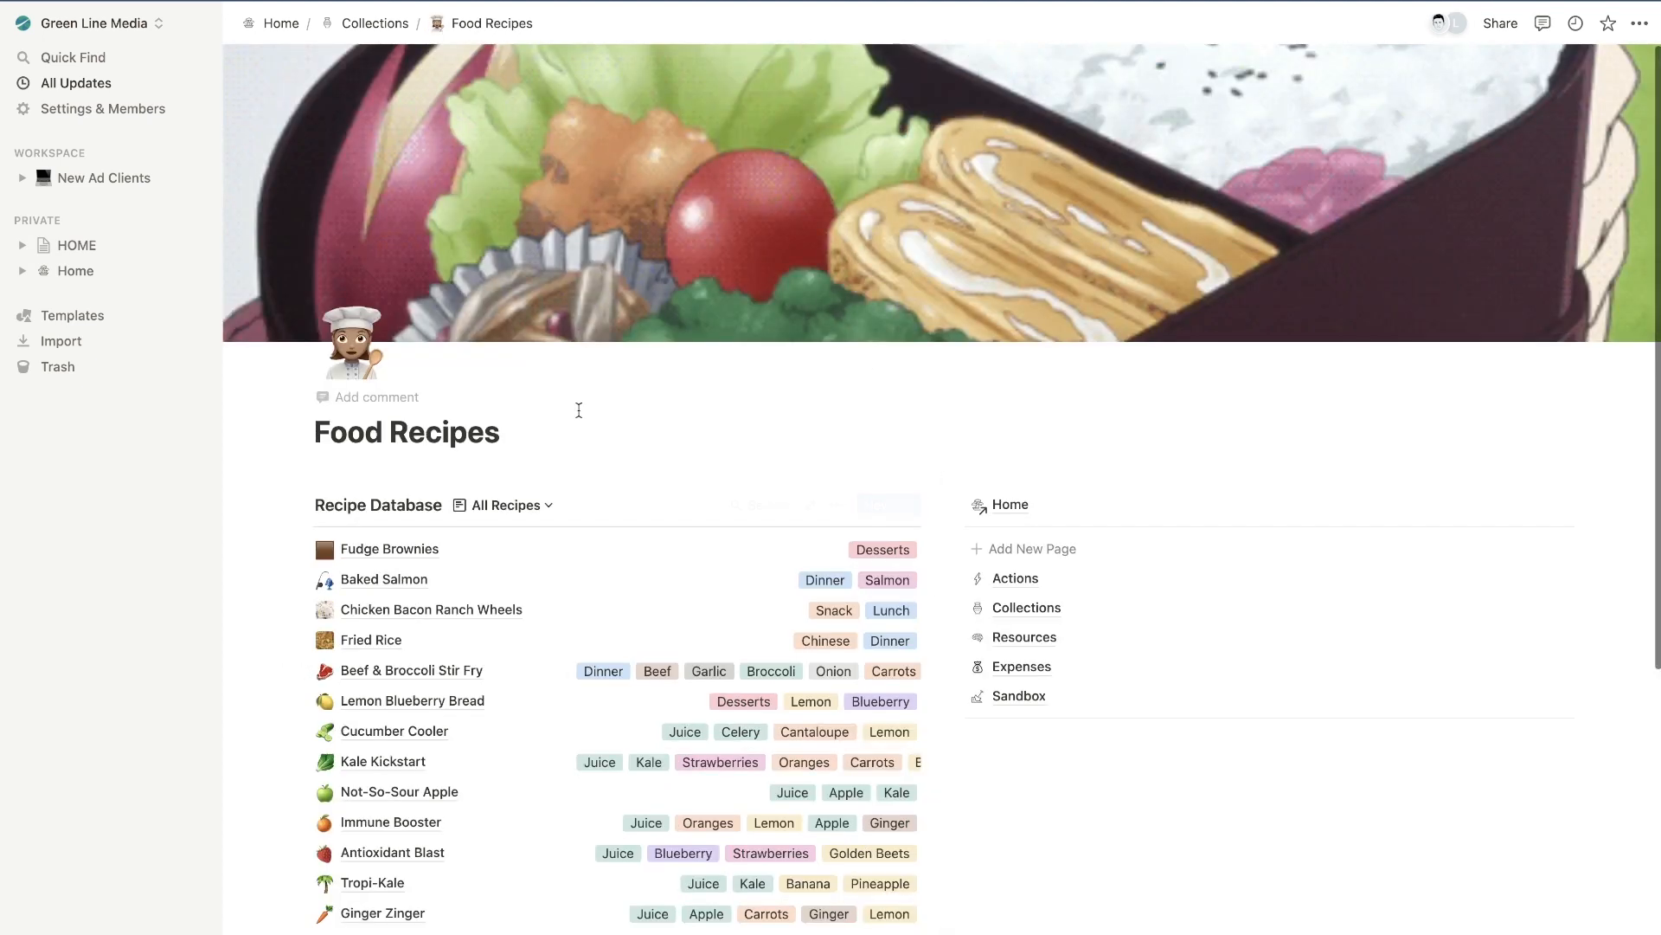
# Open the Fried Rice recipe from the Recipe Database and look through its page.
pyautogui.scroll(-3, 537, 541)
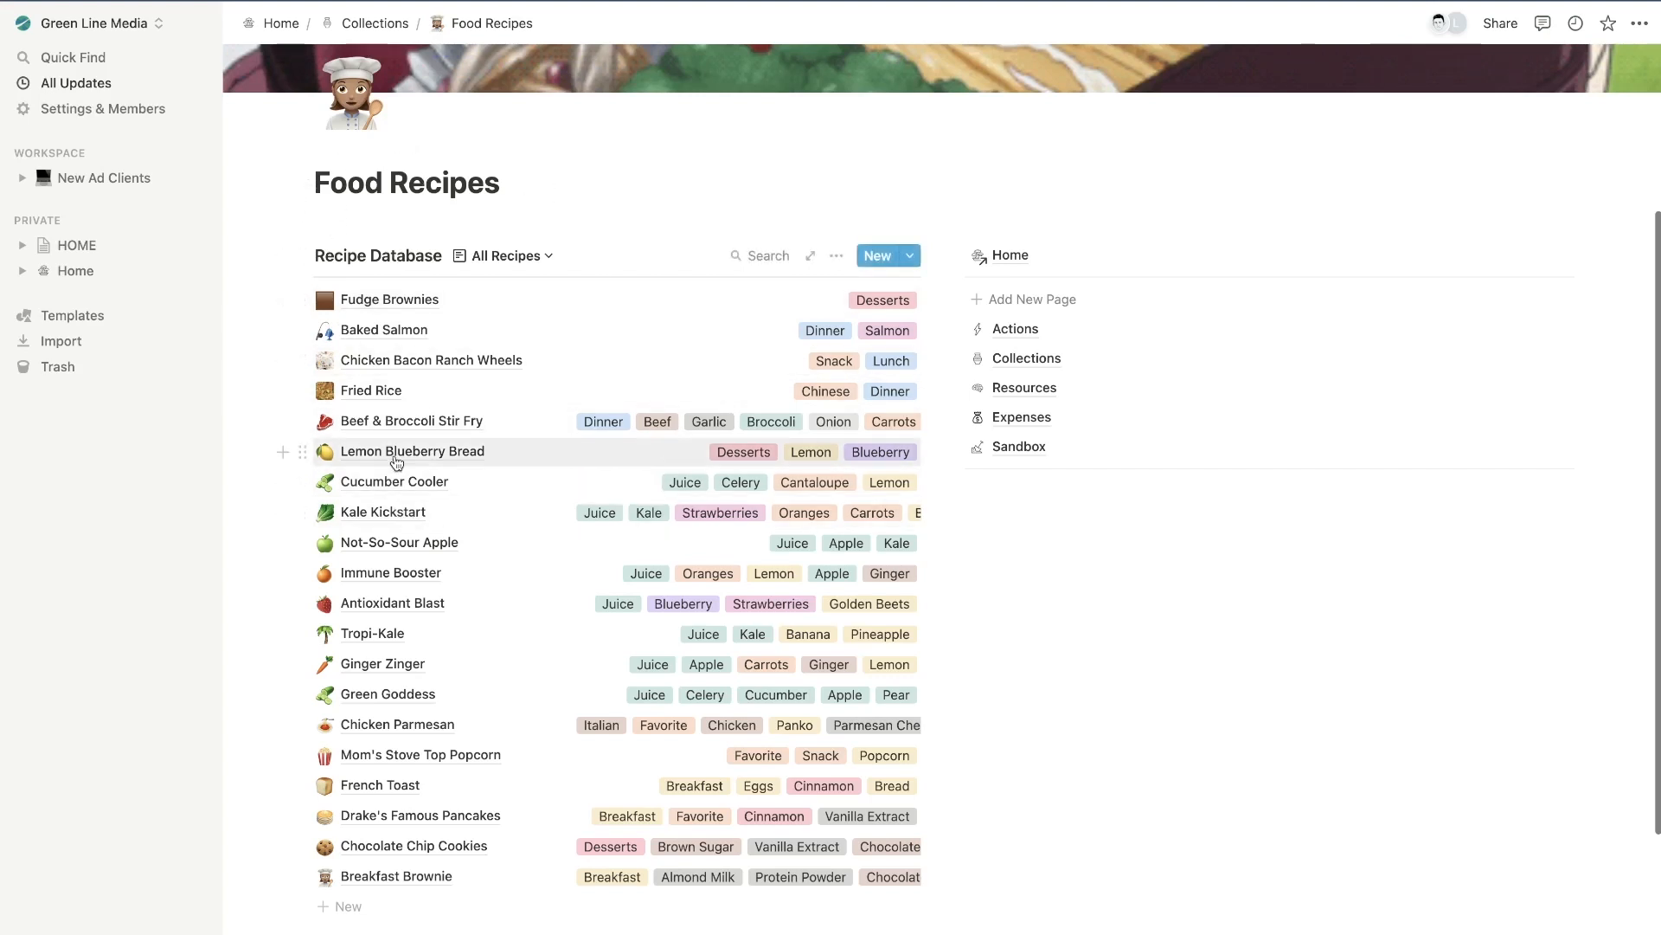
pyautogui.click(391, 392)
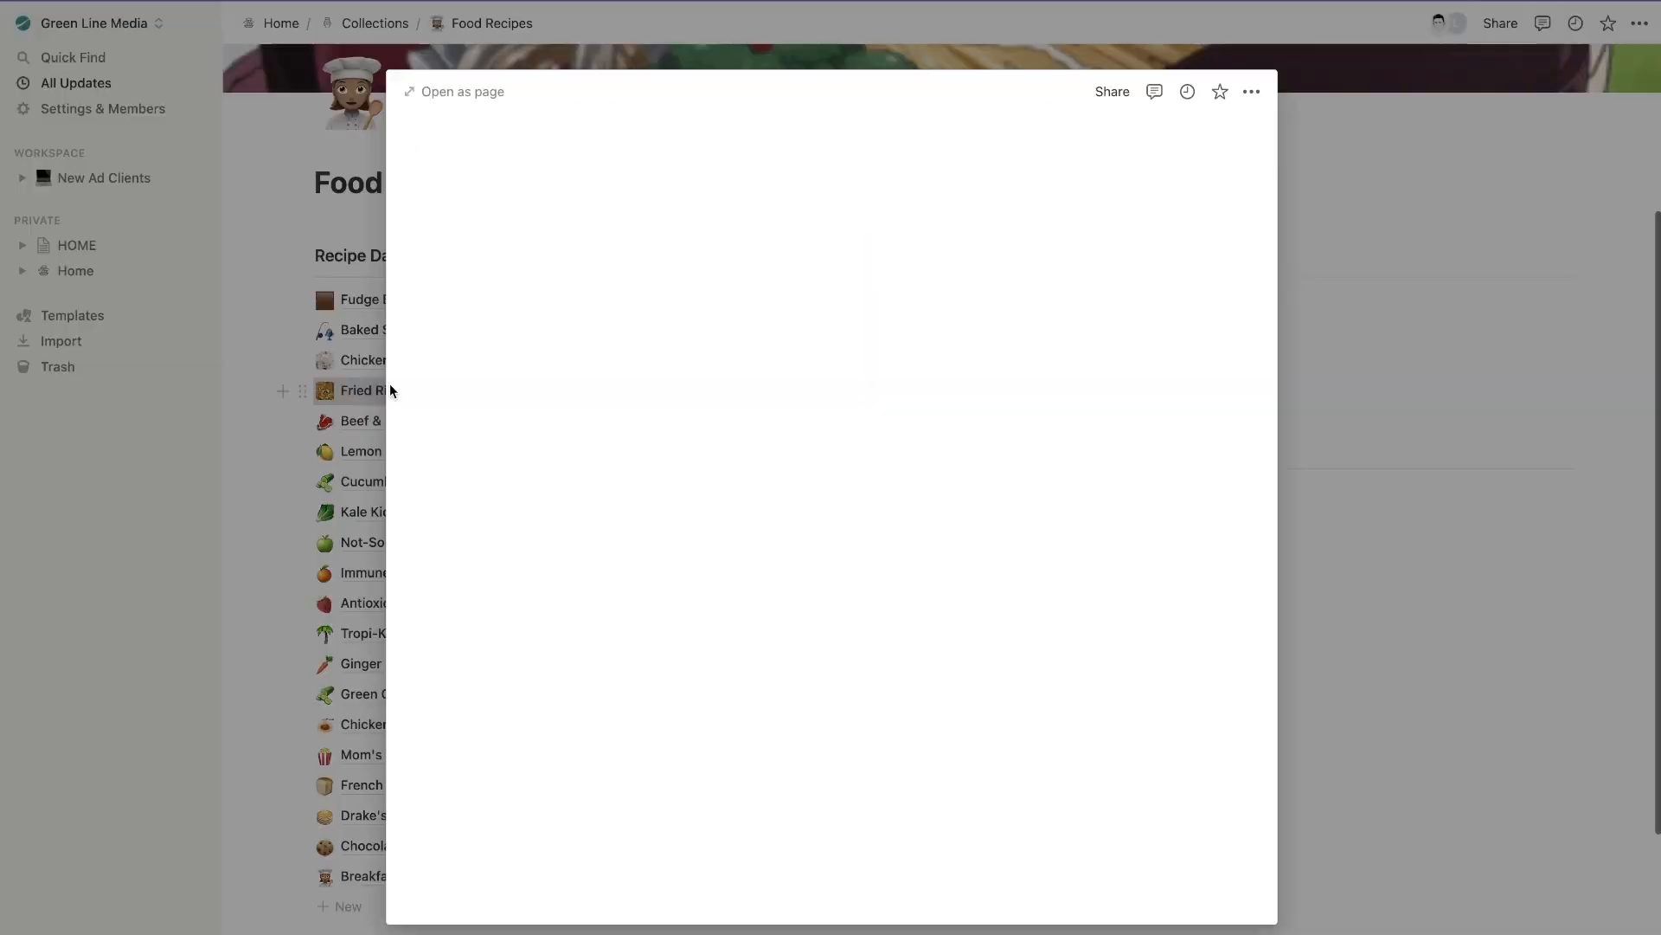
pyautogui.scroll(-5, 605, 623)
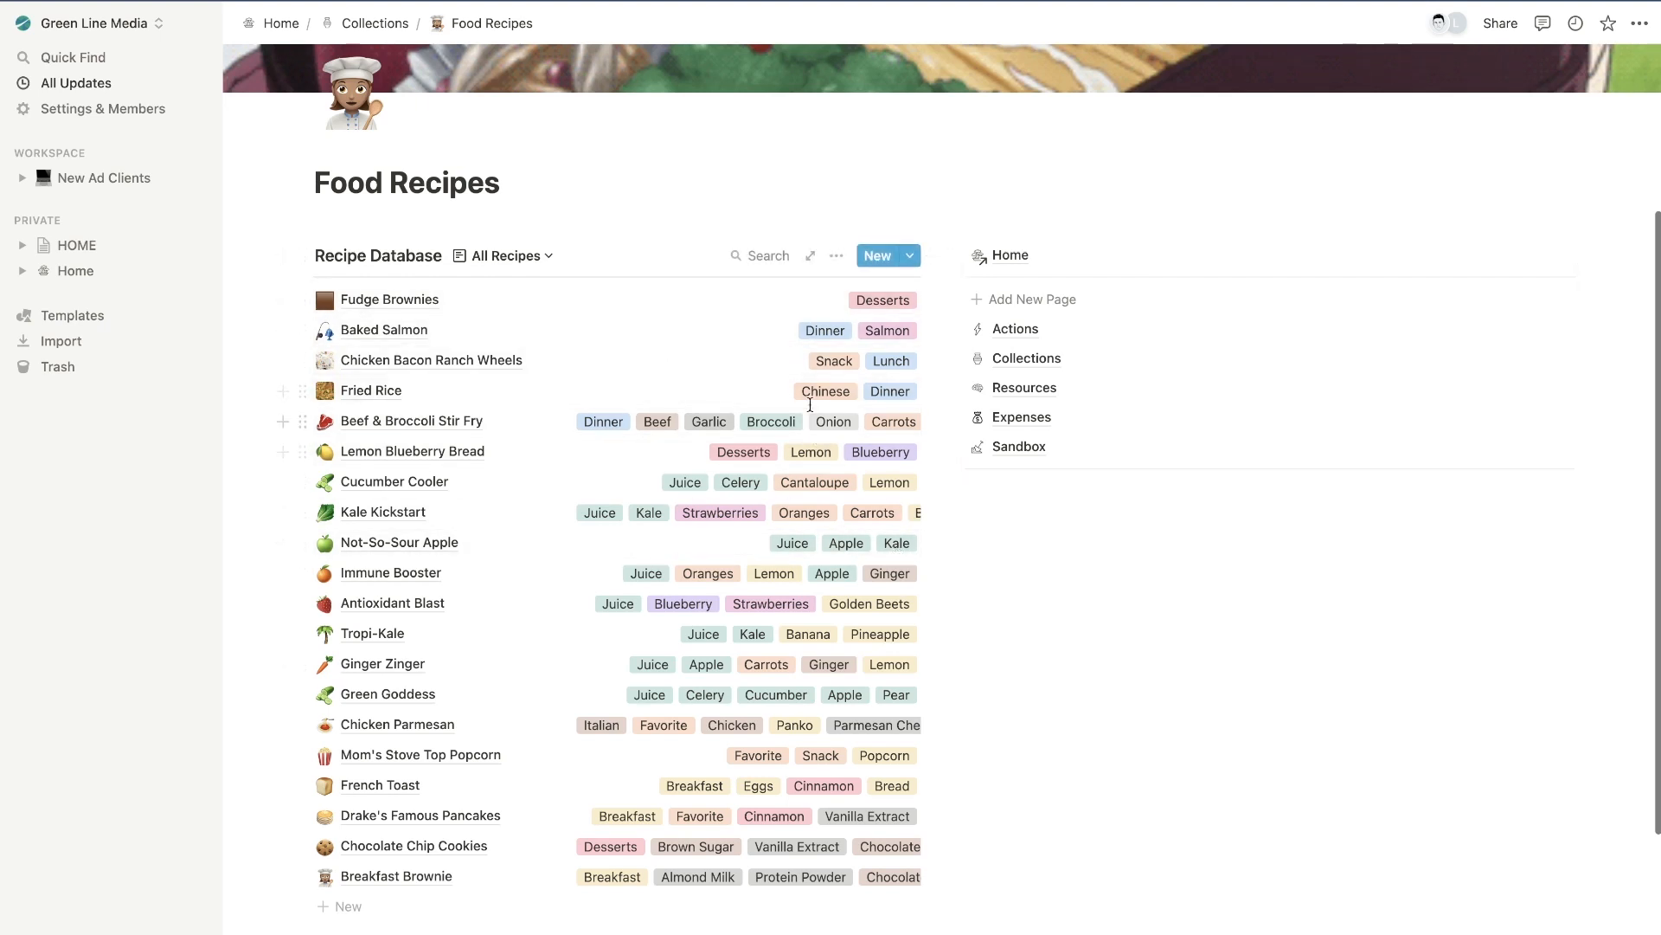
# Search the Recipe Database for "favor".
pyautogui.click(761, 255)
pyautogui.write('fori')
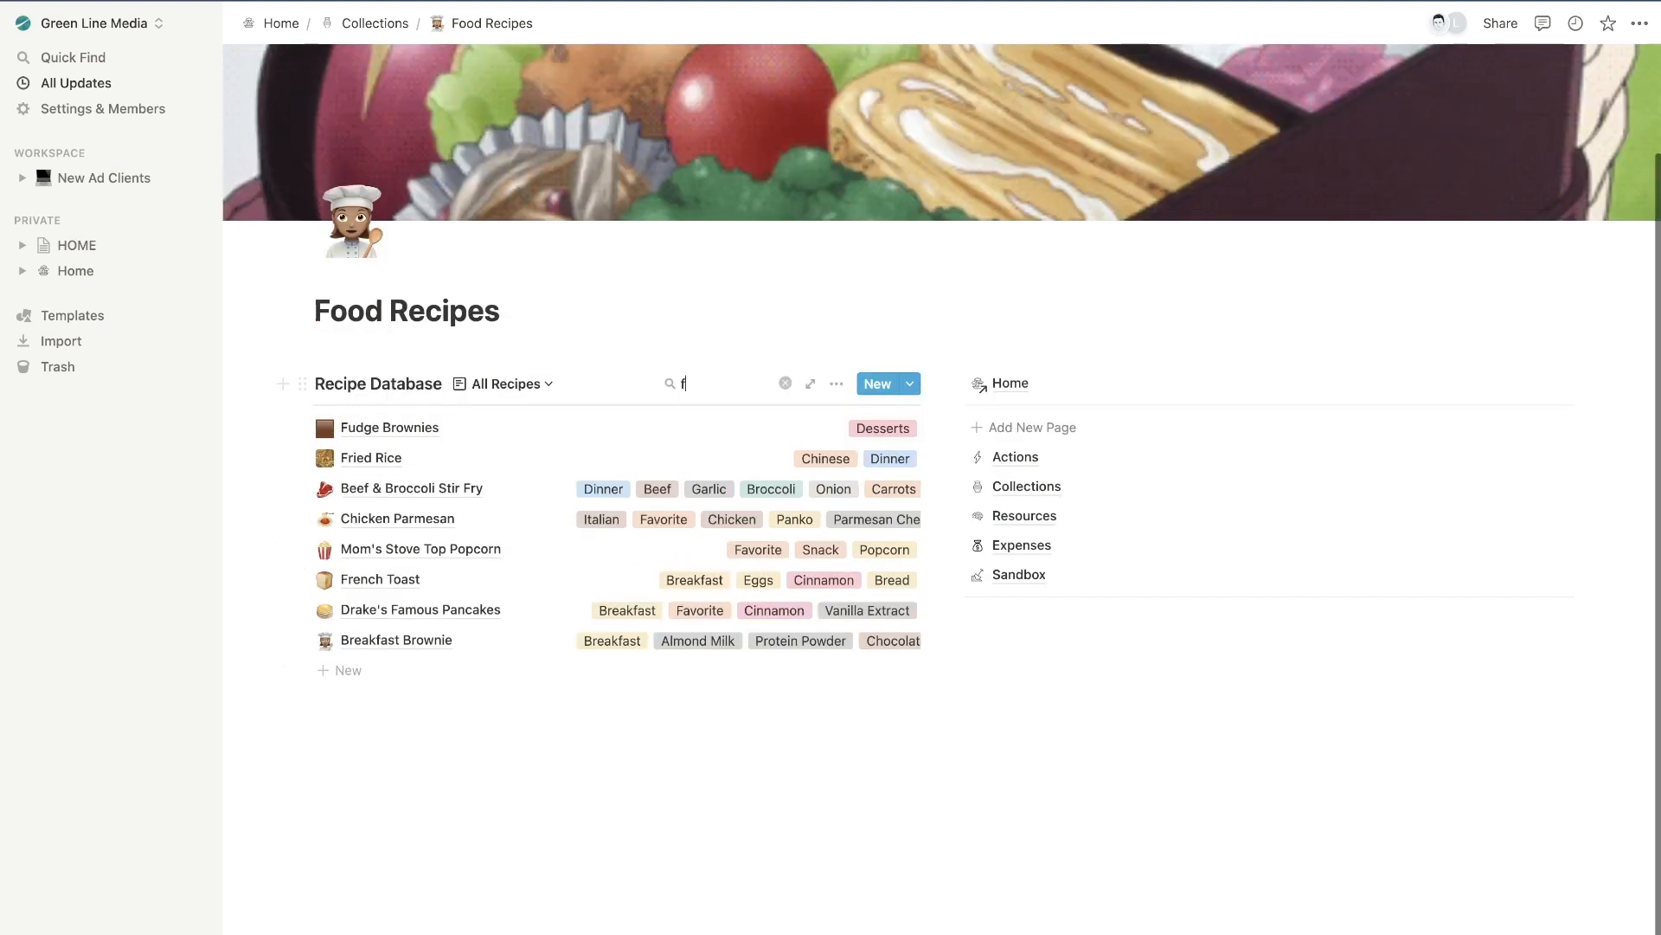
pyautogui.press('BackSpace')
pyautogui.press('BackSpace')
pyautogui.press('BackSpace')
pyautogui.write('avor')
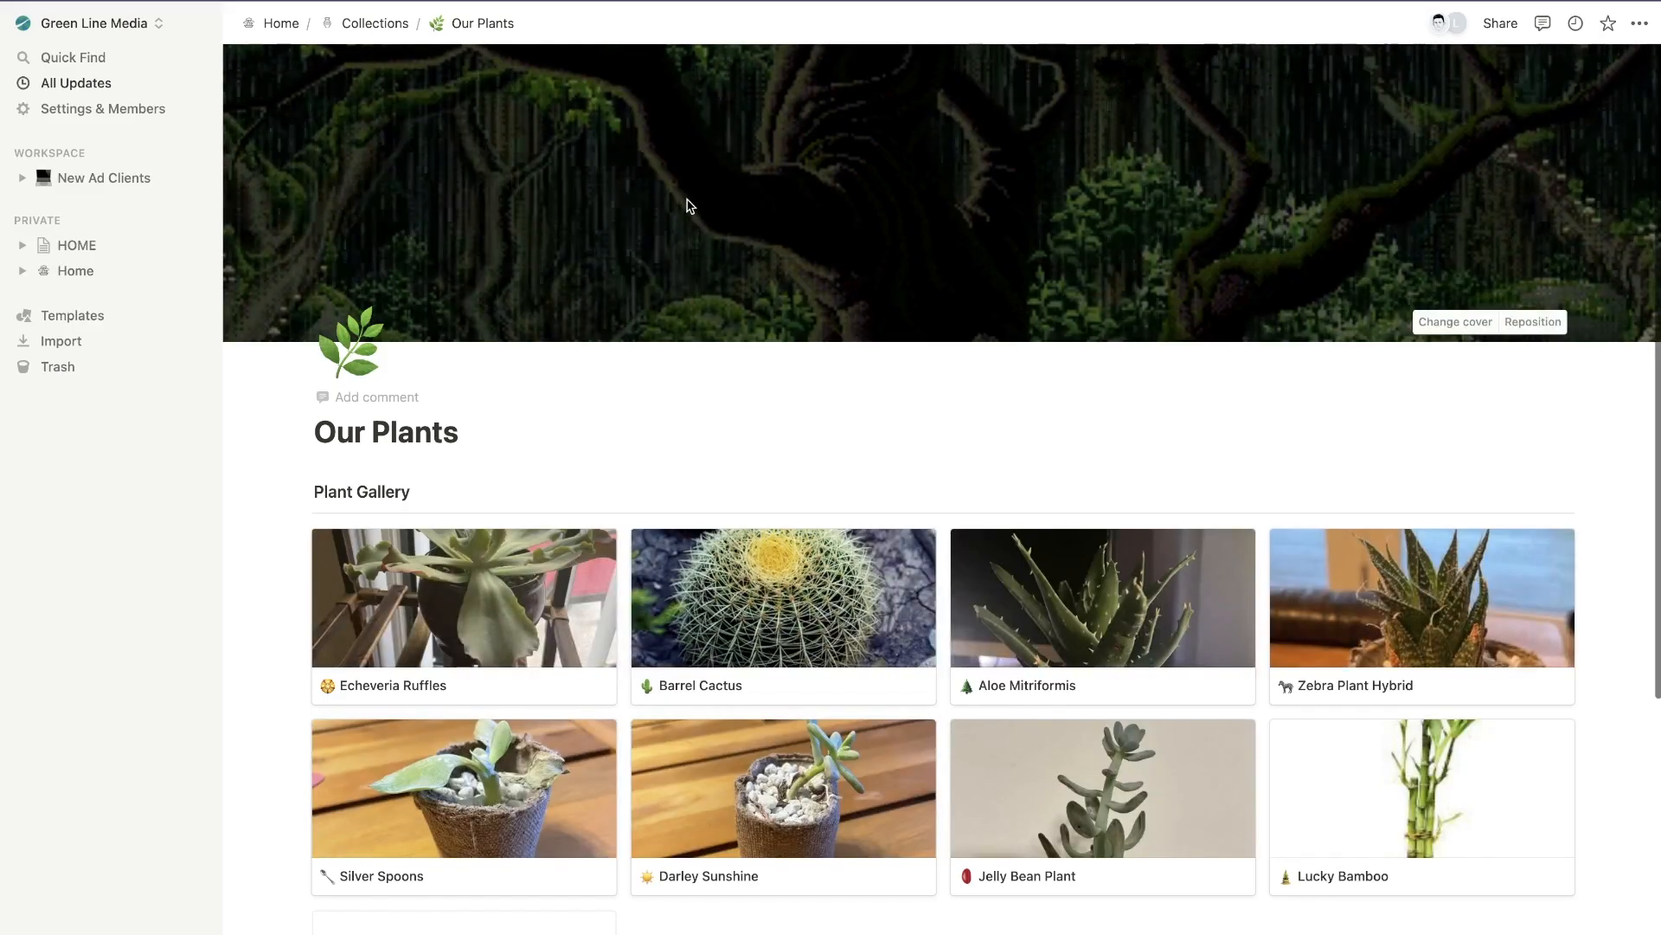
# Browse the Plant Gallery and examine the Jelly Bean Plant's care properties, including its description, sunlight and fertilizer.
pyautogui.scroll(-5, 686, 205)
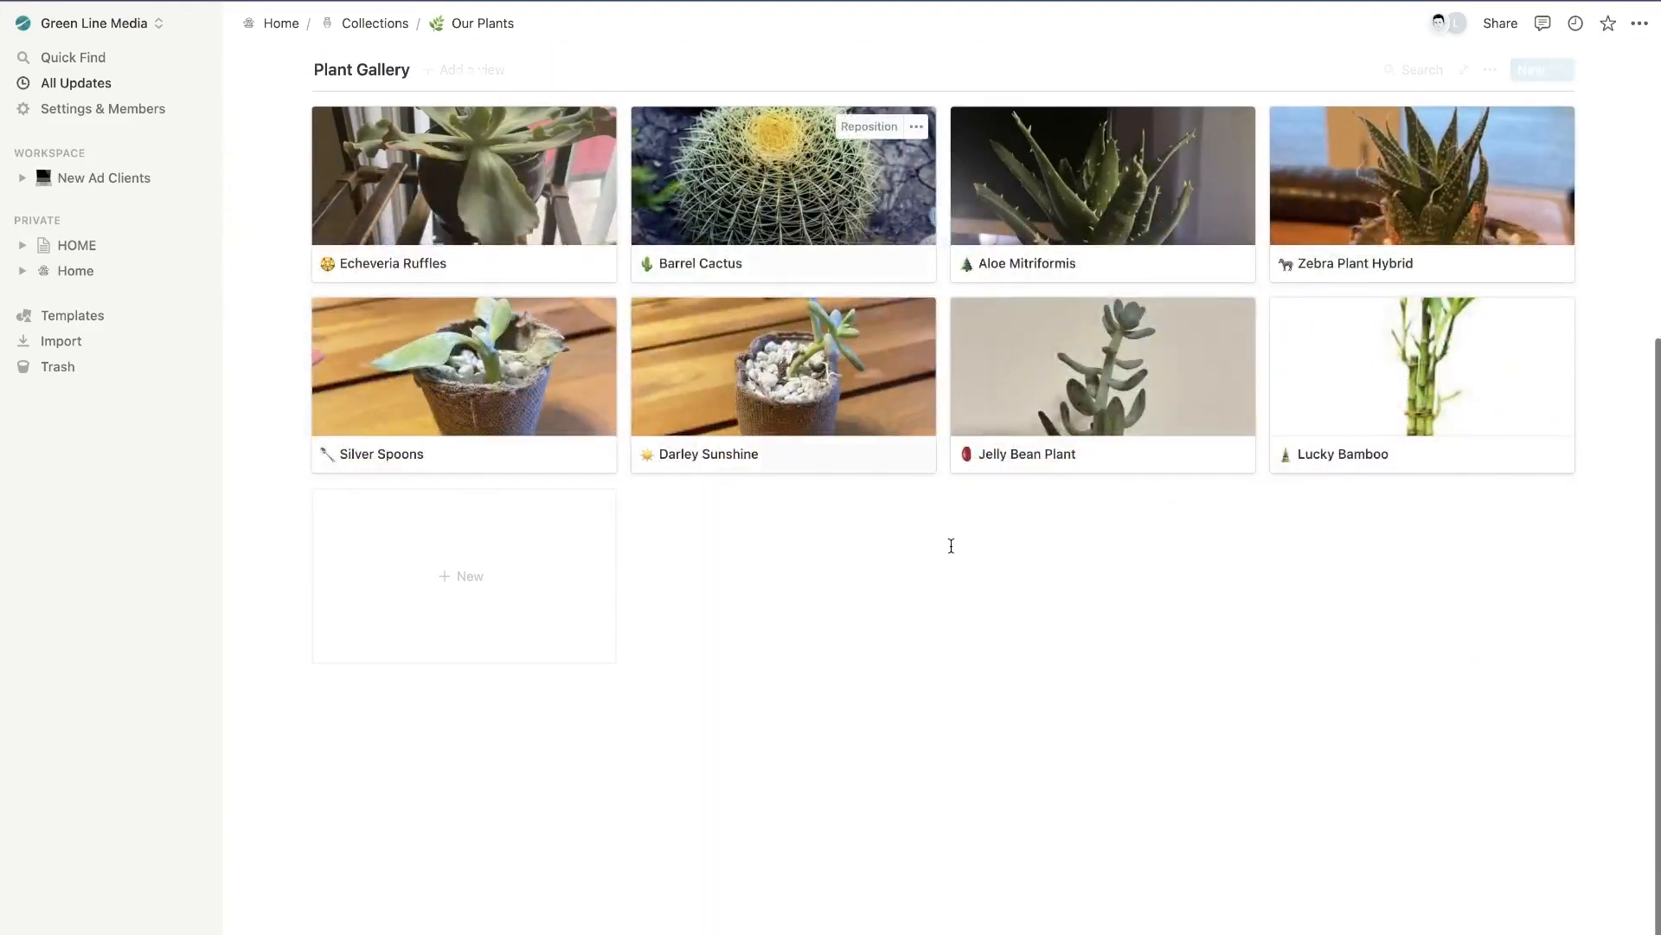
pyautogui.scroll(5, 946, 527)
pyautogui.scroll(-2, 876, 423)
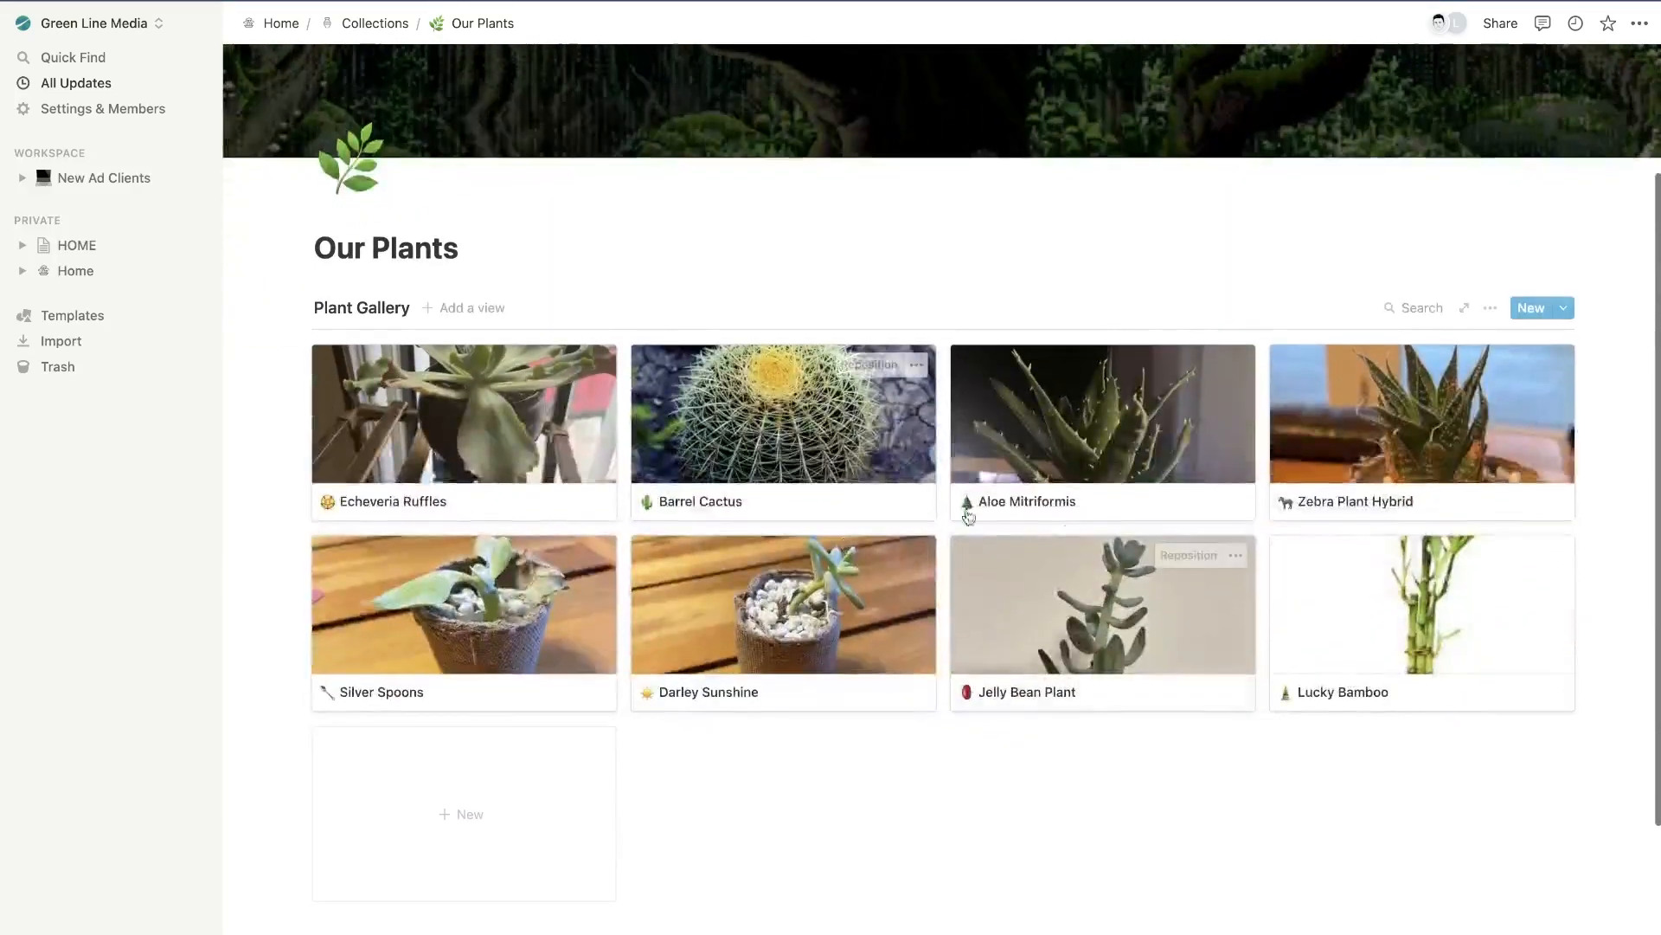
pyautogui.click(1063, 624)
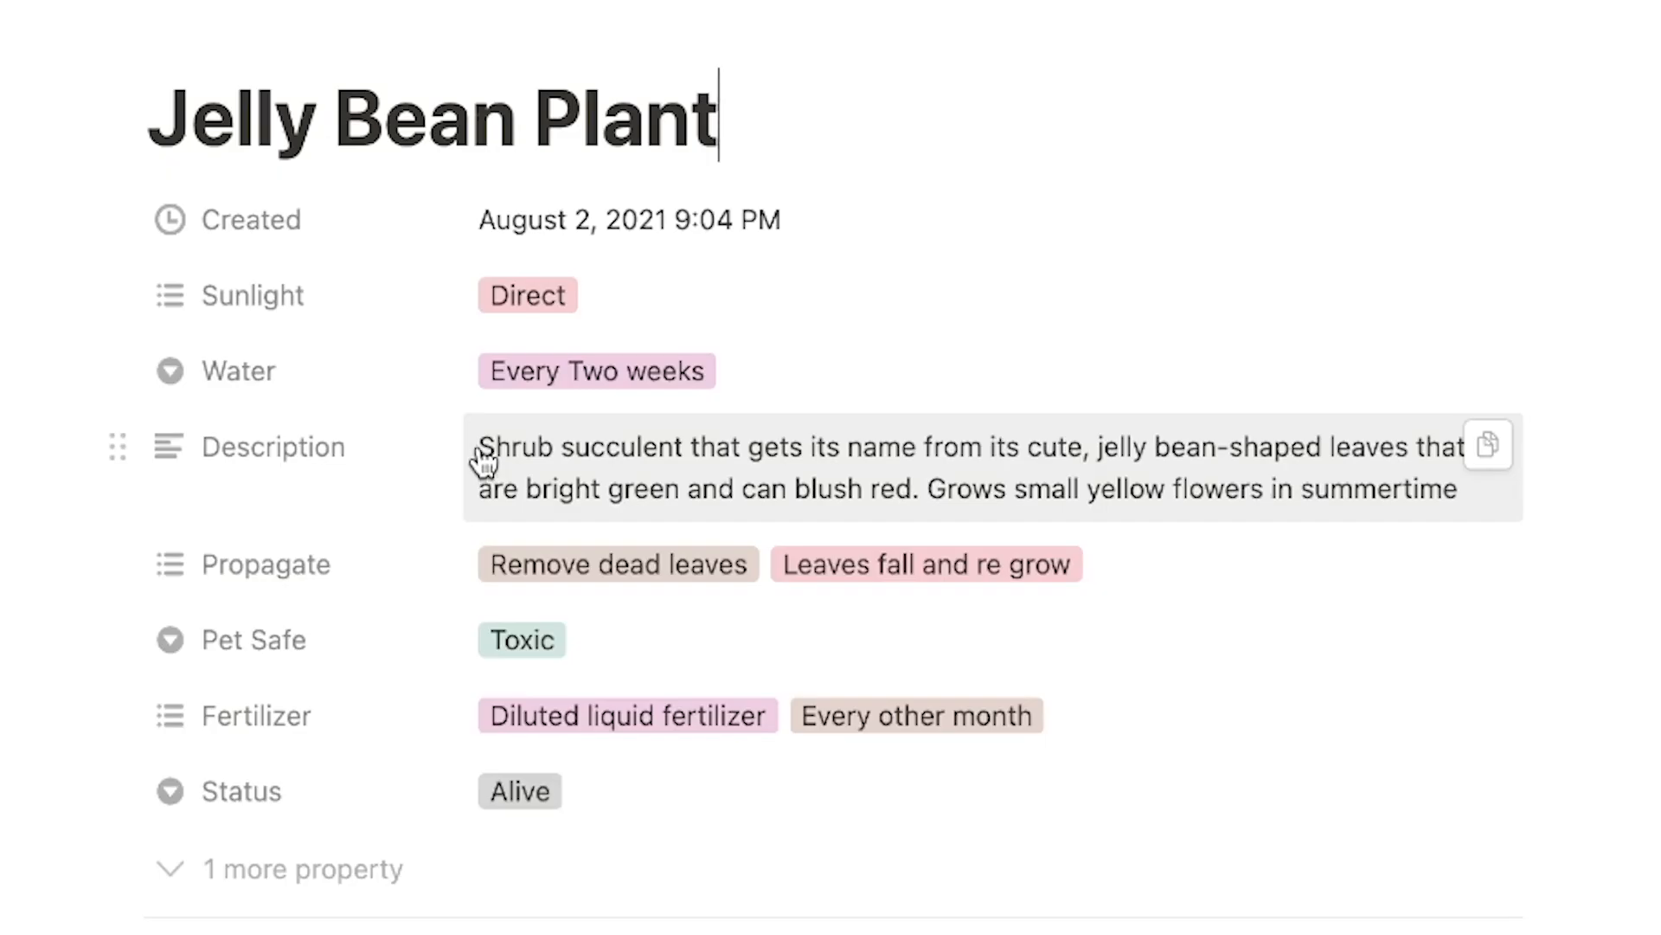
pyautogui.click(666, 556)
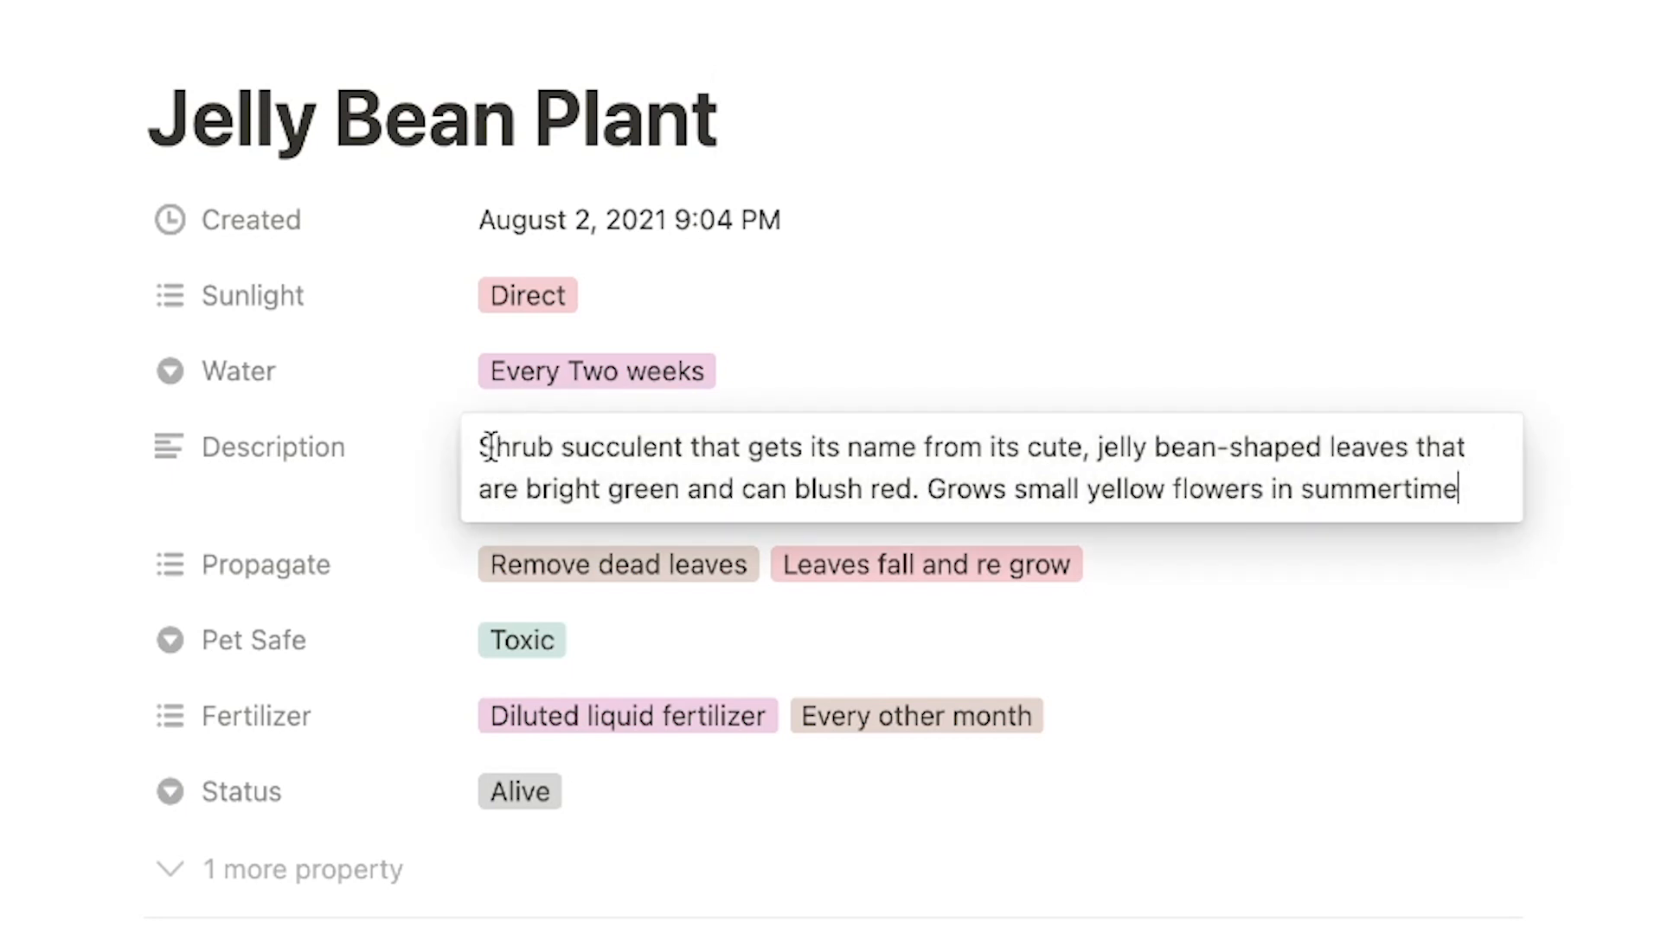
pyautogui.click(322, 294)
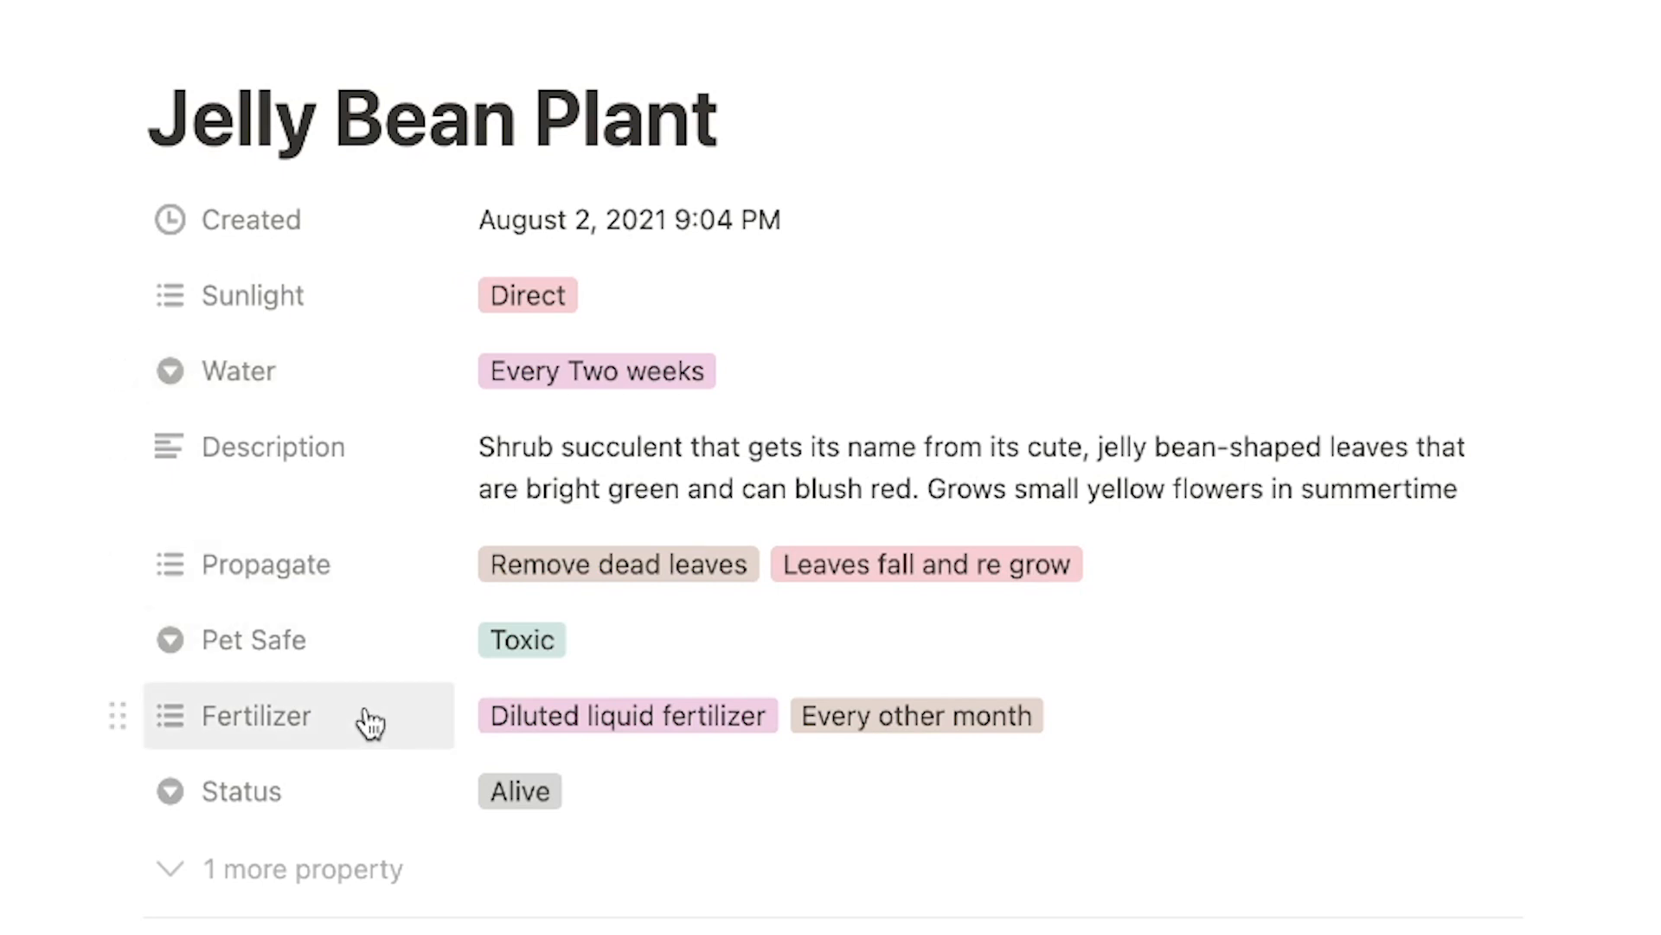
pyautogui.click(536, 770)
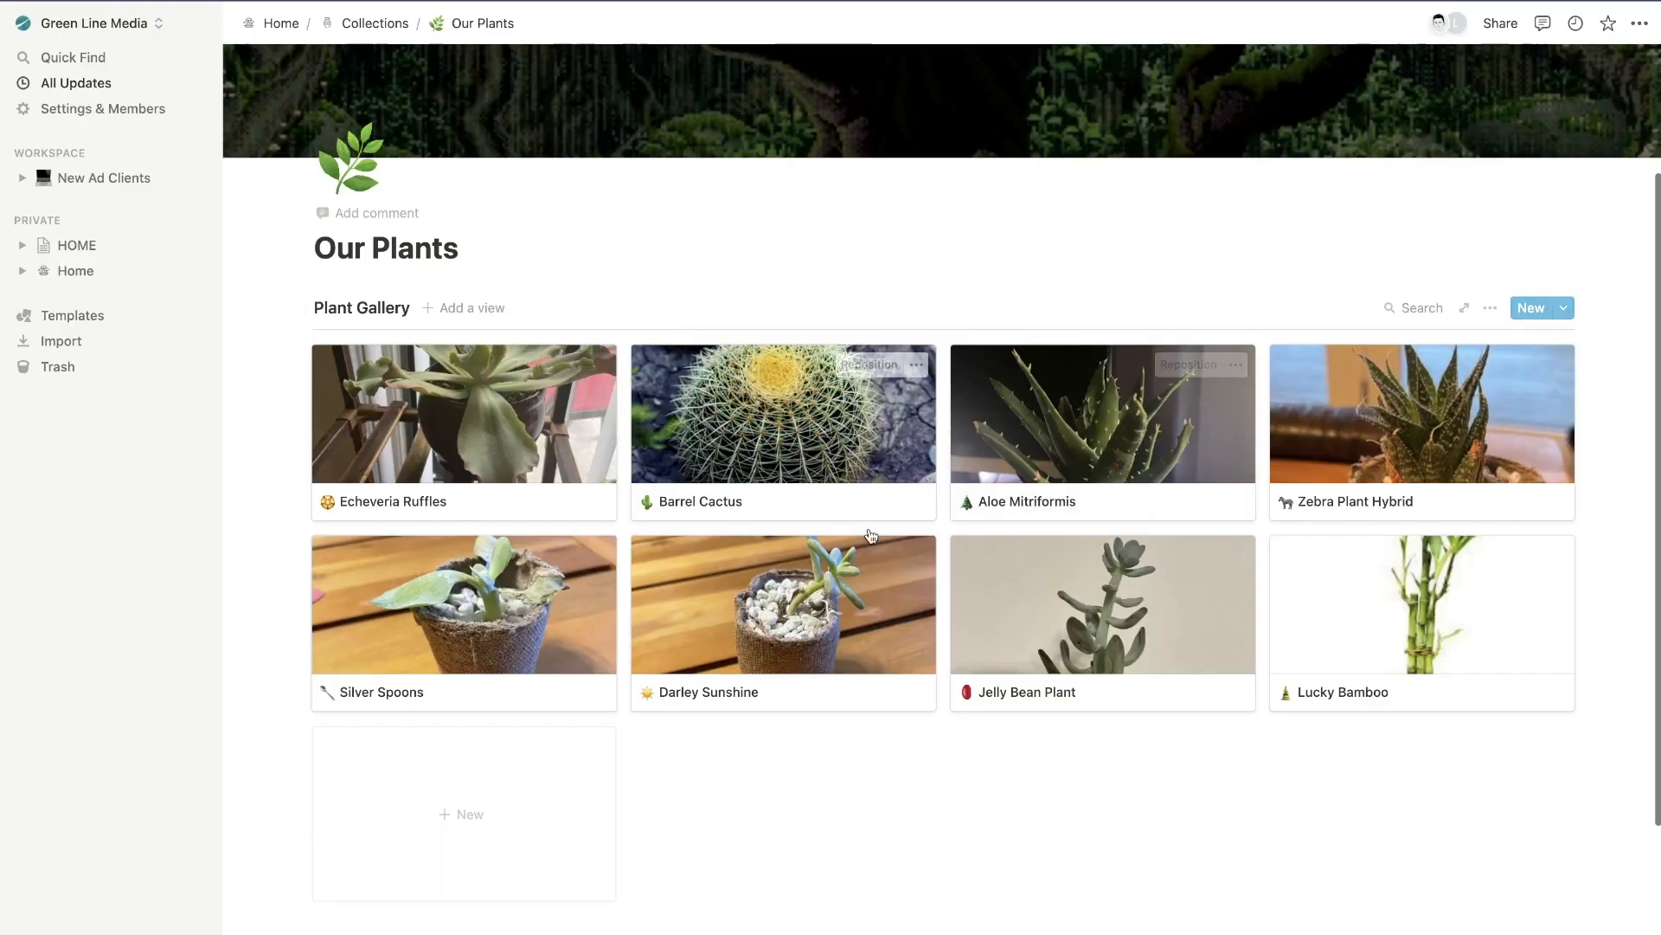
pyautogui.scroll(3, 767, 416)
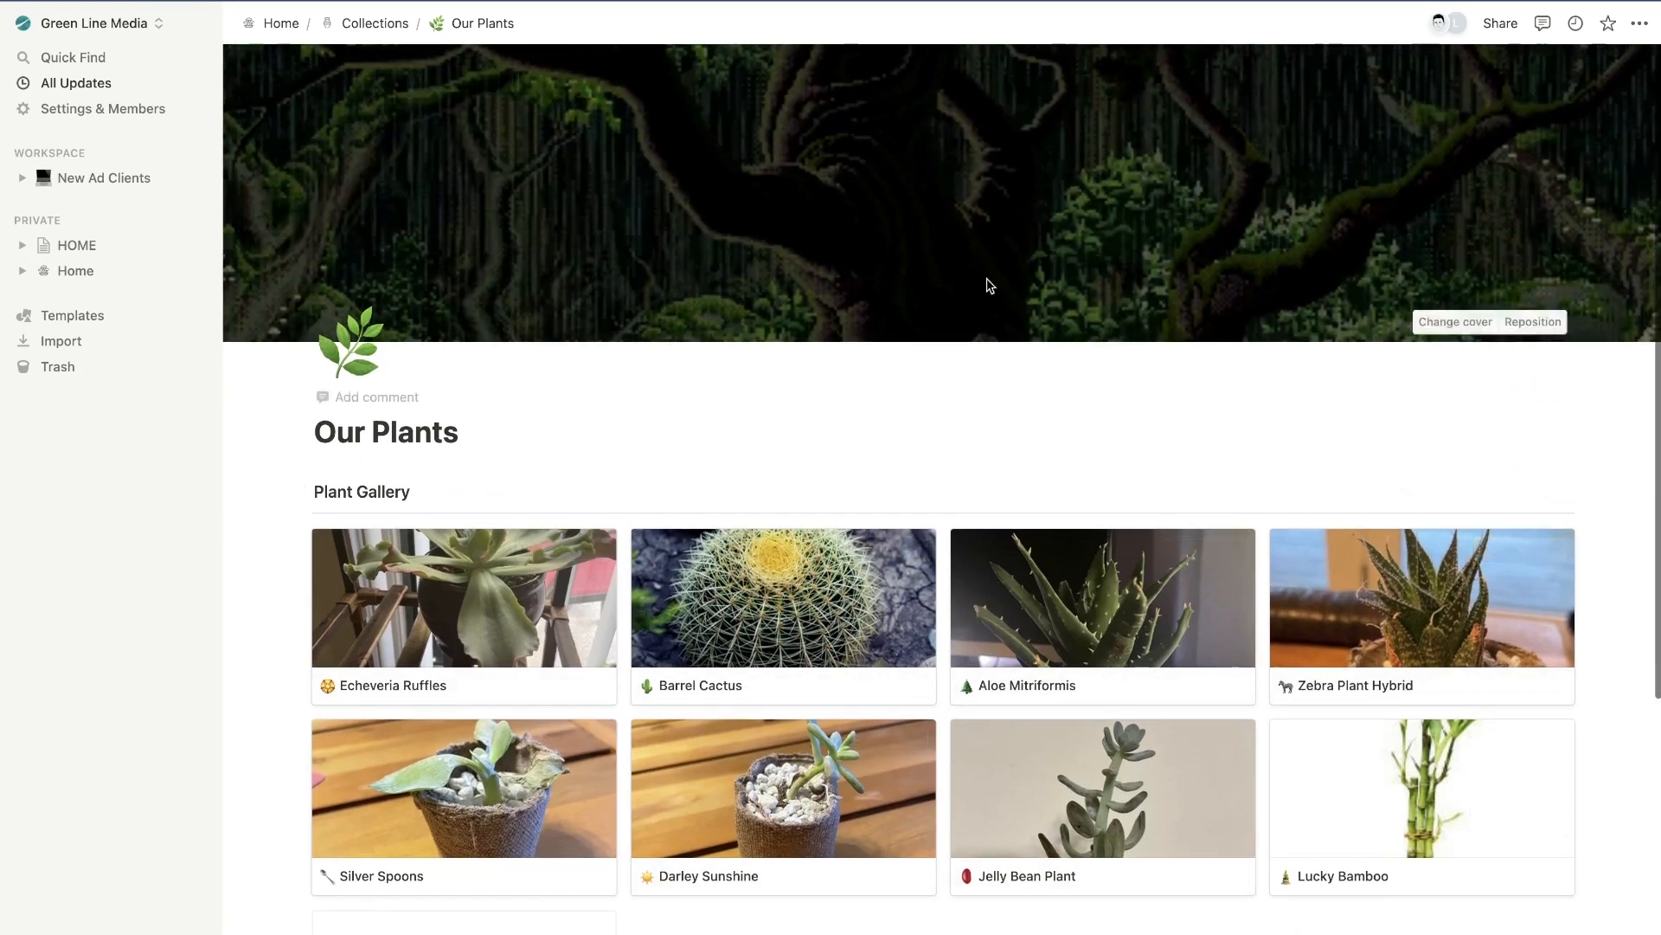
# Switch to the Watch Gallery page and examine the properties and photo of the Swatch Sistem51 Clouds entry.
pyautogui.hotkey('ctrl', 'Tab')
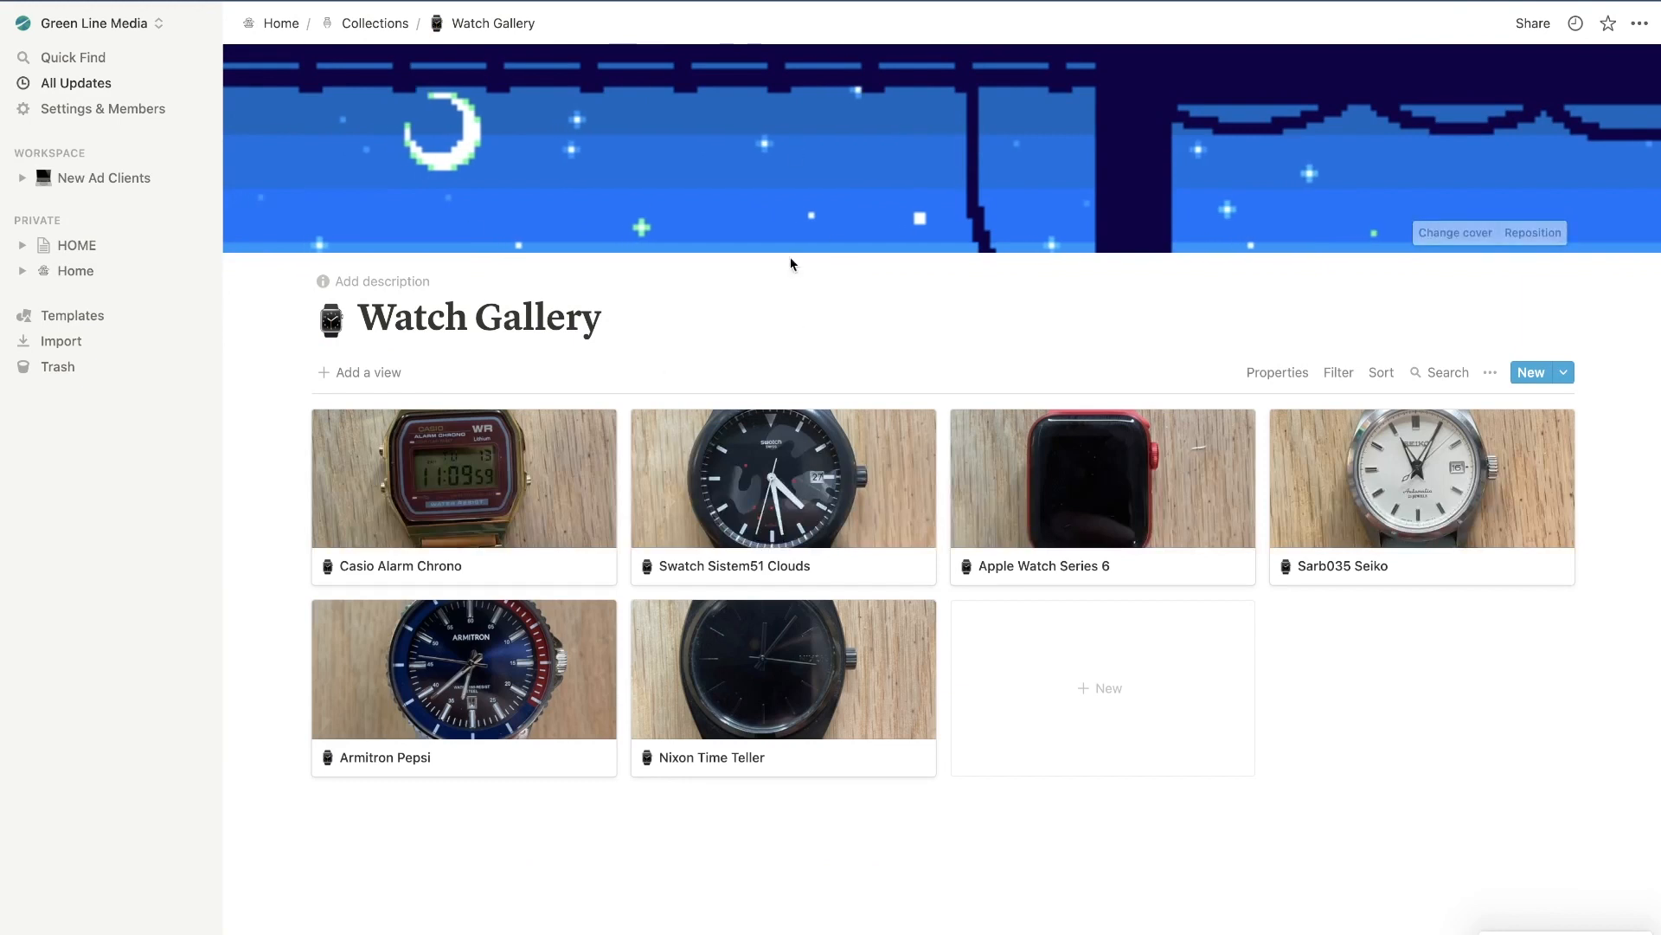
pyautogui.click(819, 533)
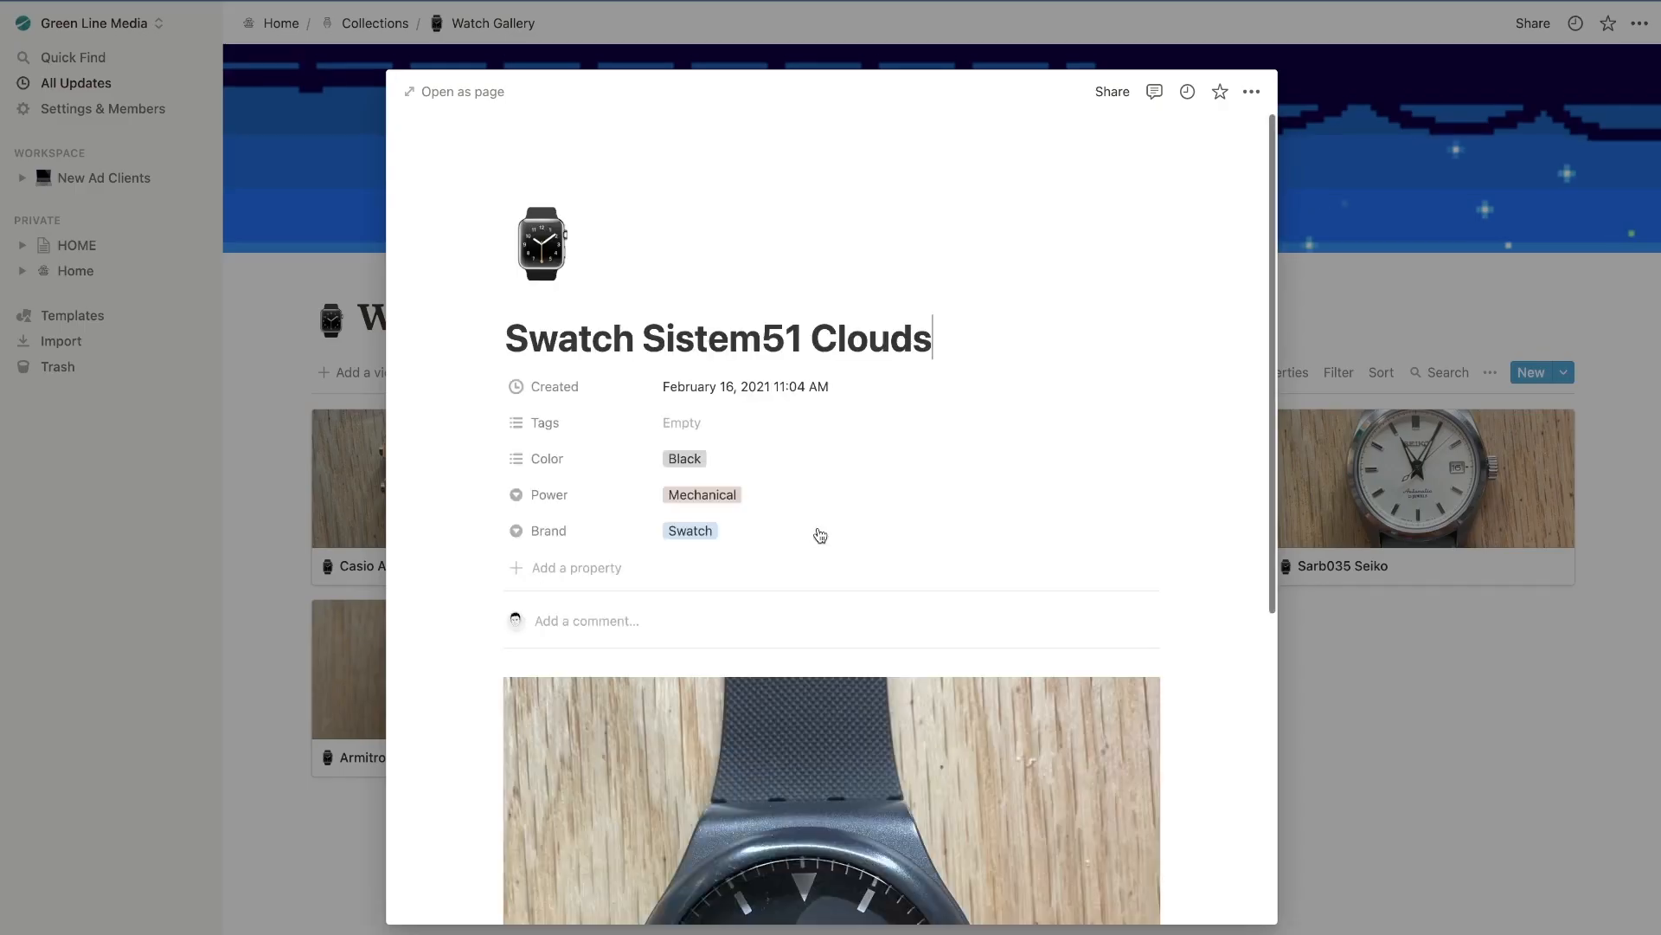
pyautogui.scroll(-6, 694, 433)
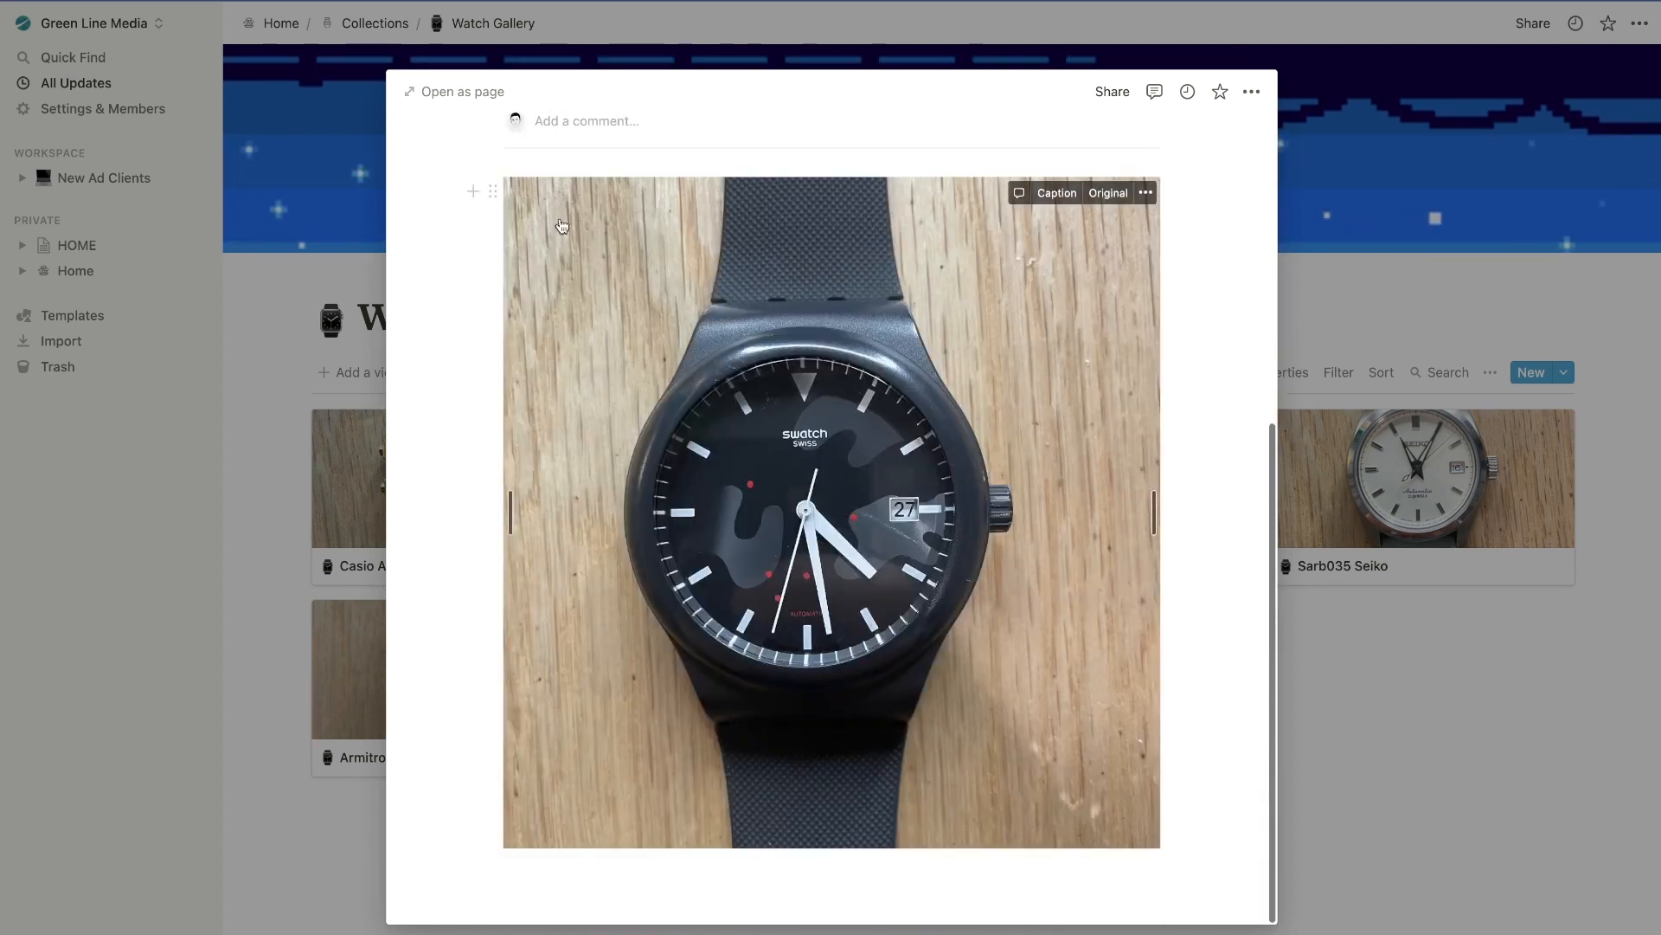
pyautogui.click(1428, 519)
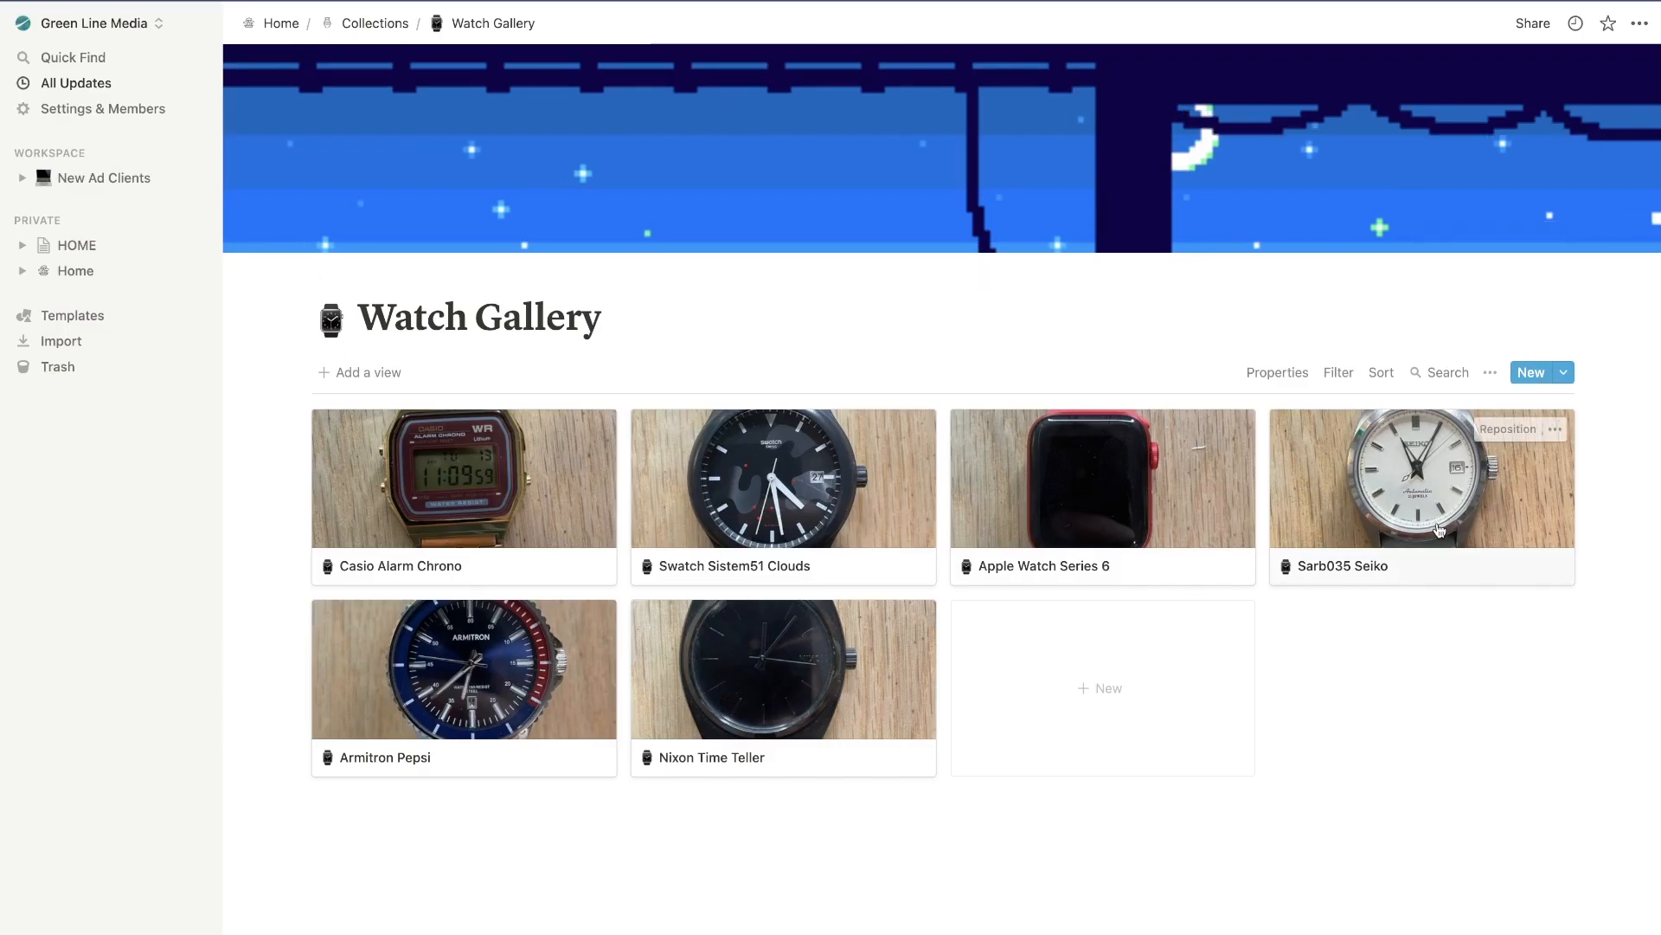
# Open the Sarb035 Seiko entry in the Watch Gallery and examine its properties and photo.
pyautogui.click(1438, 527)
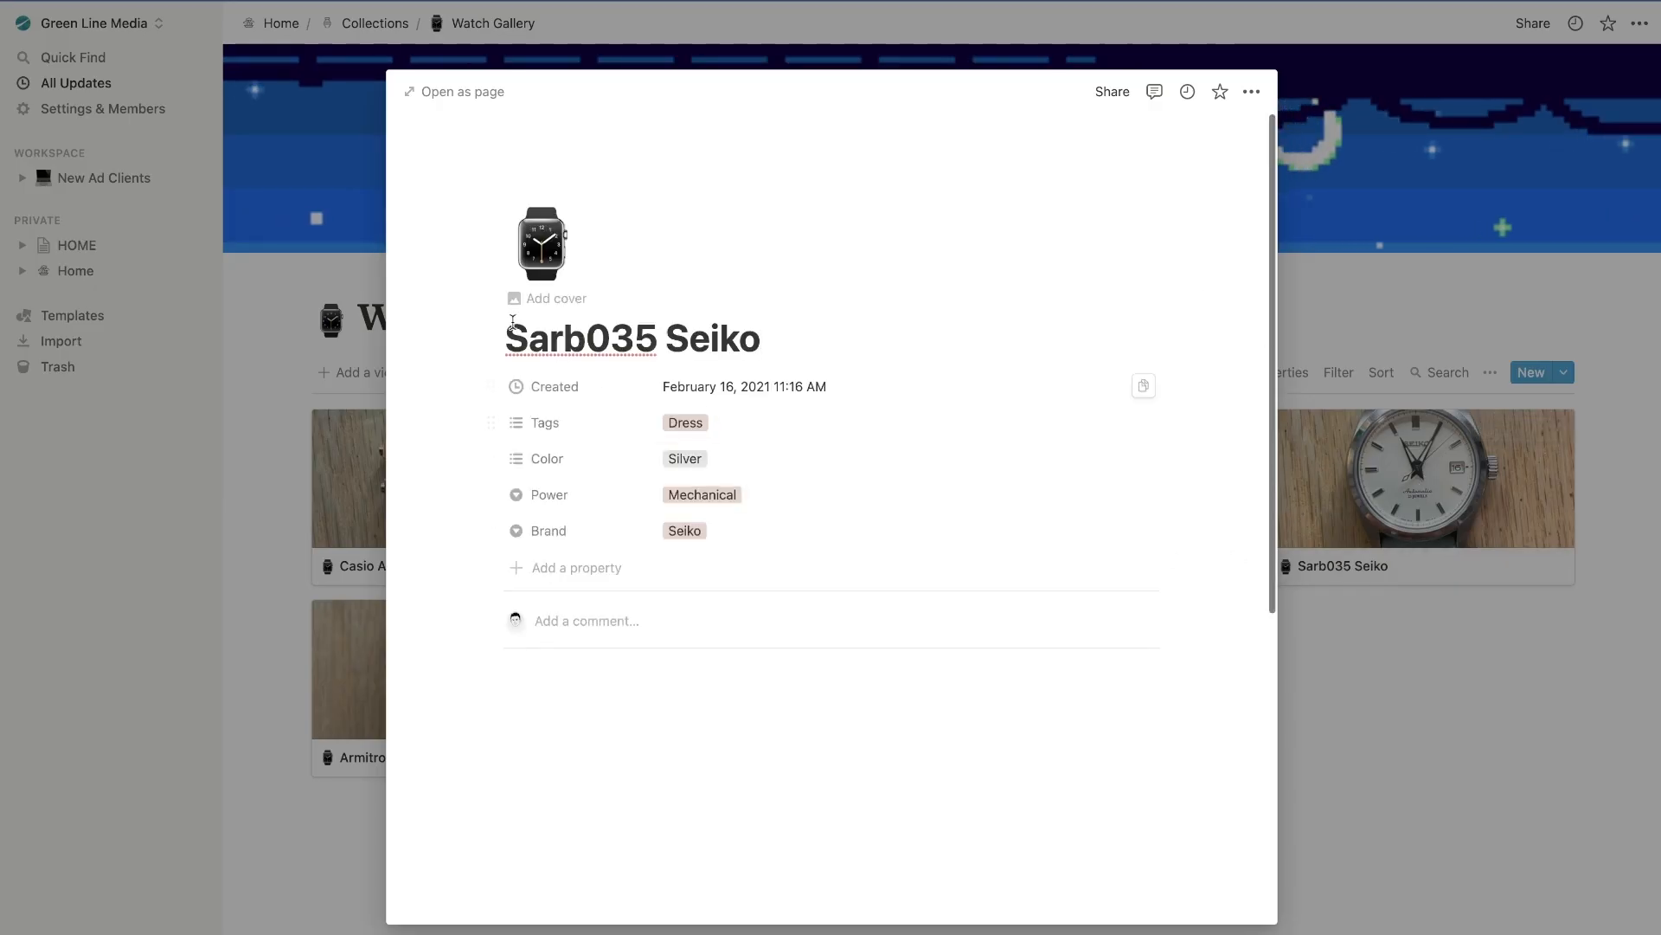
pyautogui.scroll(-3, 823, 335)
pyautogui.scroll(-3, 823, 335)
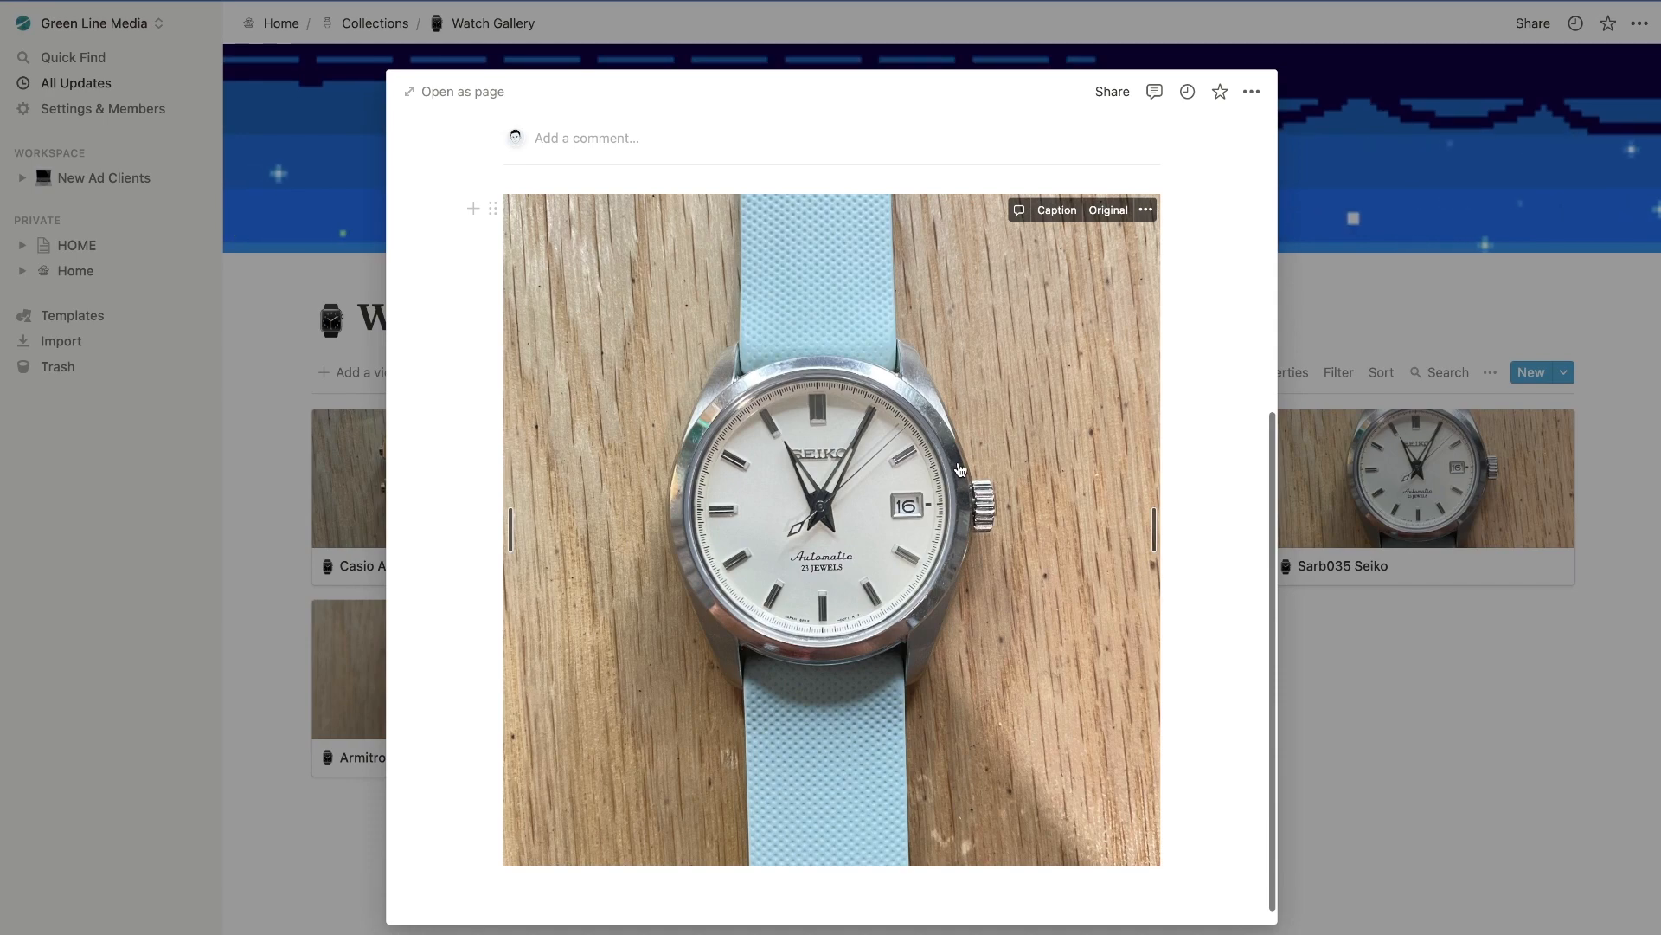
pyautogui.scroll(5, 969, 364)
pyautogui.scroll(-5, 970, 372)
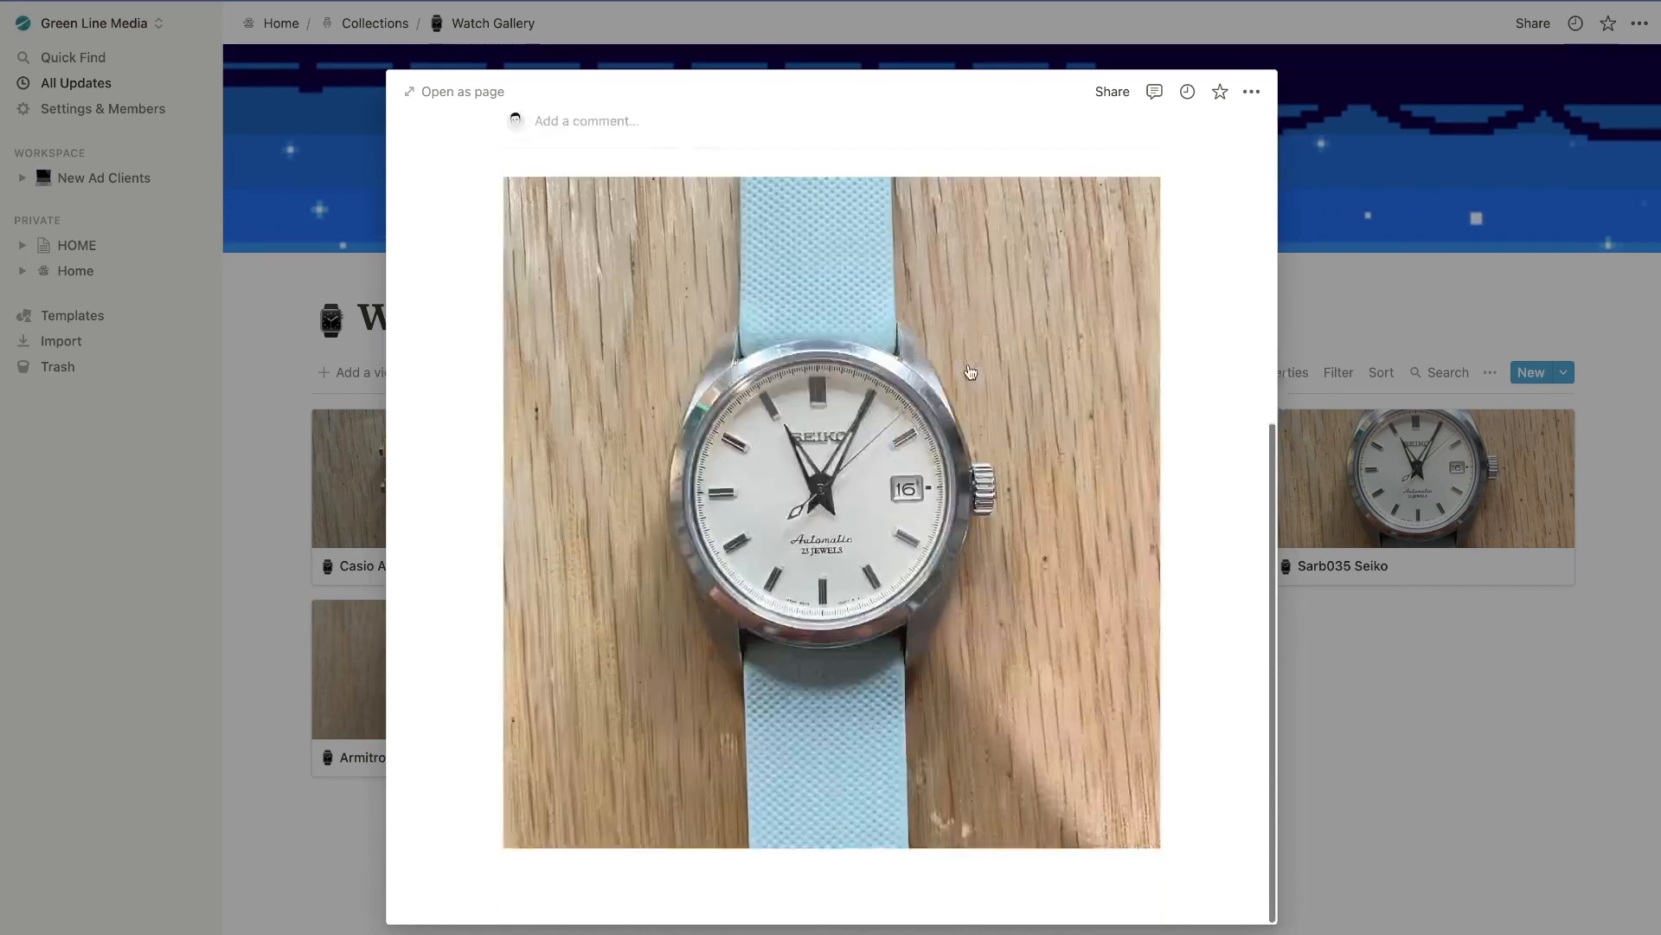
pyautogui.scroll(5, 969, 368)
pyautogui.scroll(-5, 969, 363)
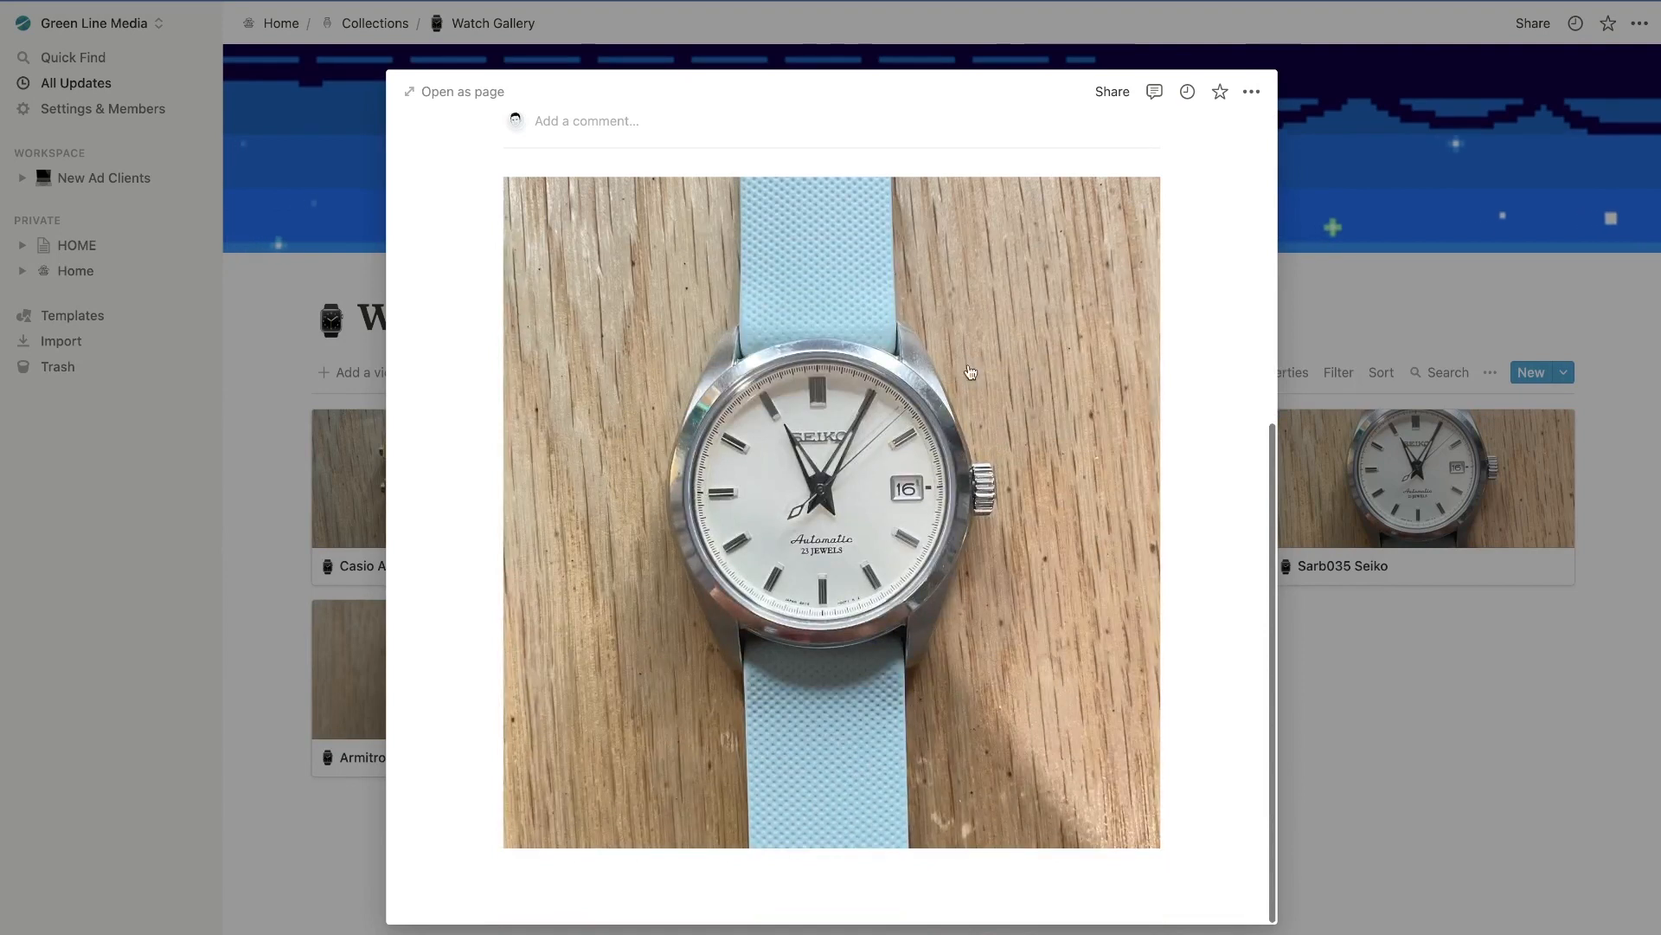
pyautogui.moveTo(970, 372)
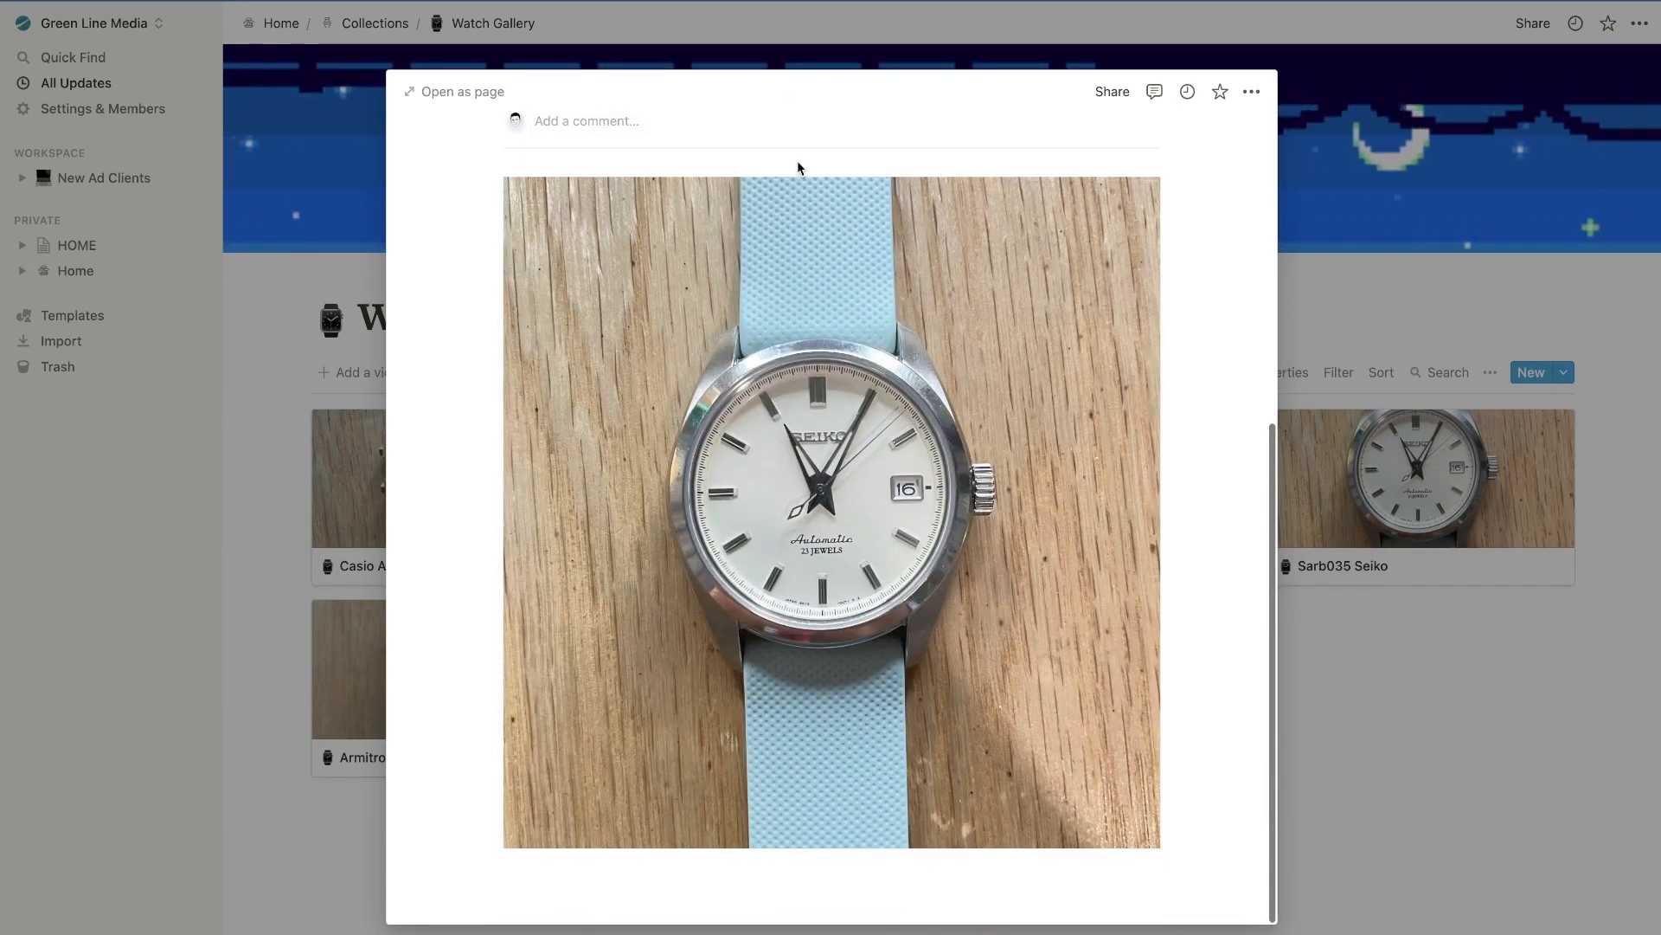
pyautogui.moveTo(847, 485)
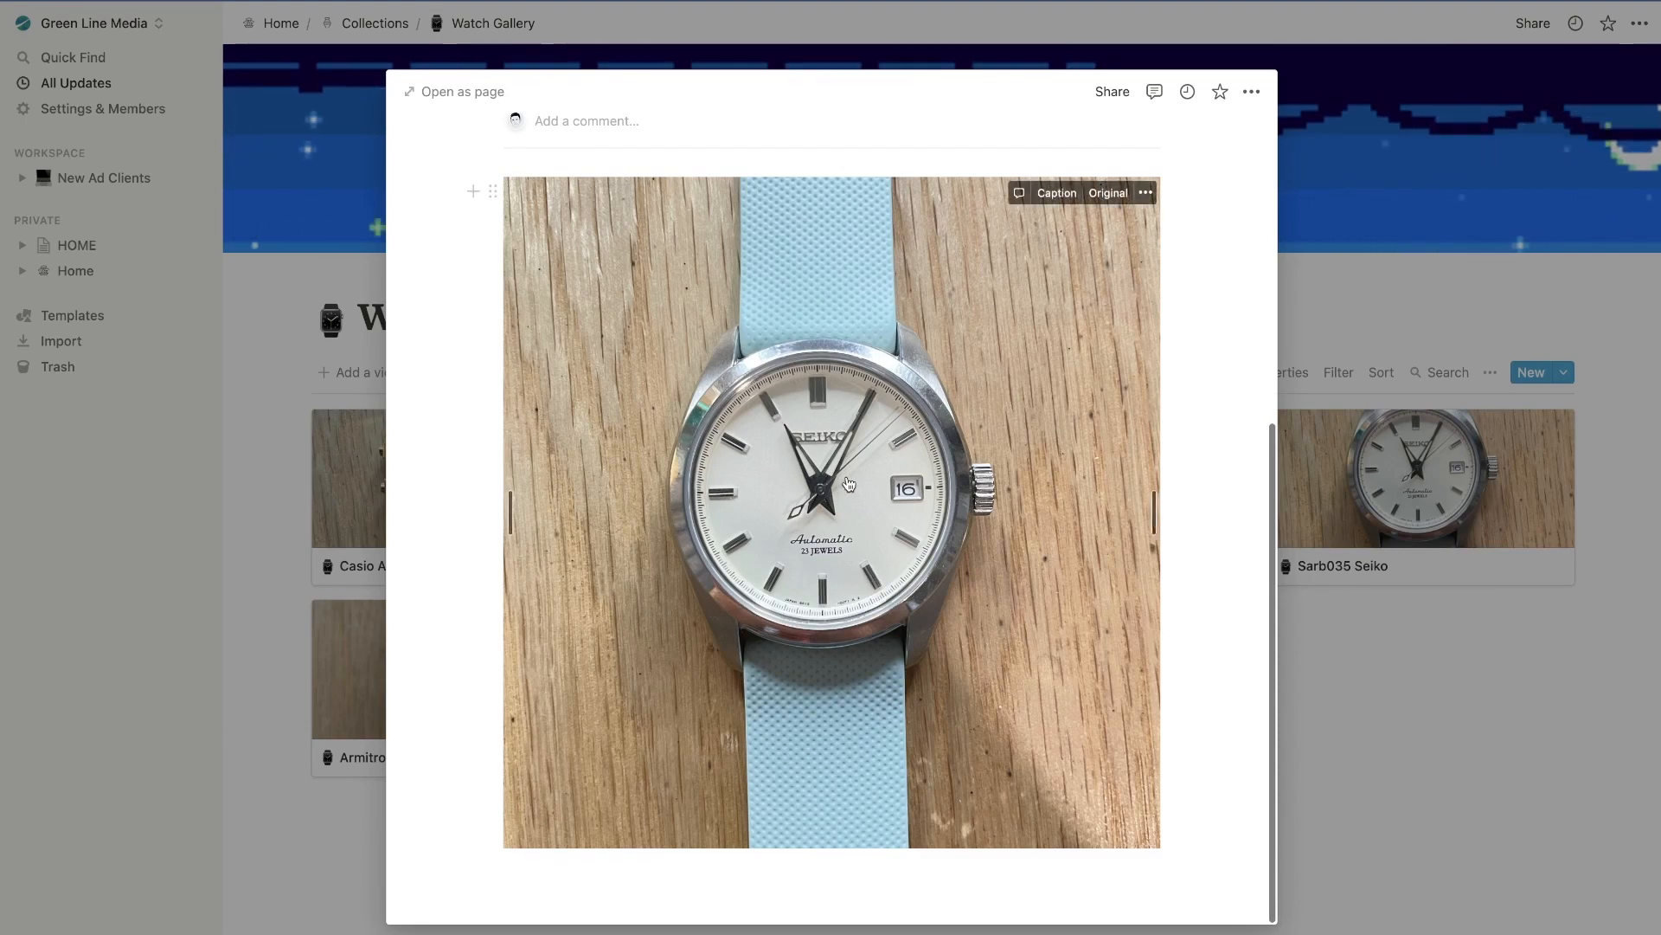
pyautogui.scroll(5, 922, 199)
pyautogui.scroll(-5, 927, 464)
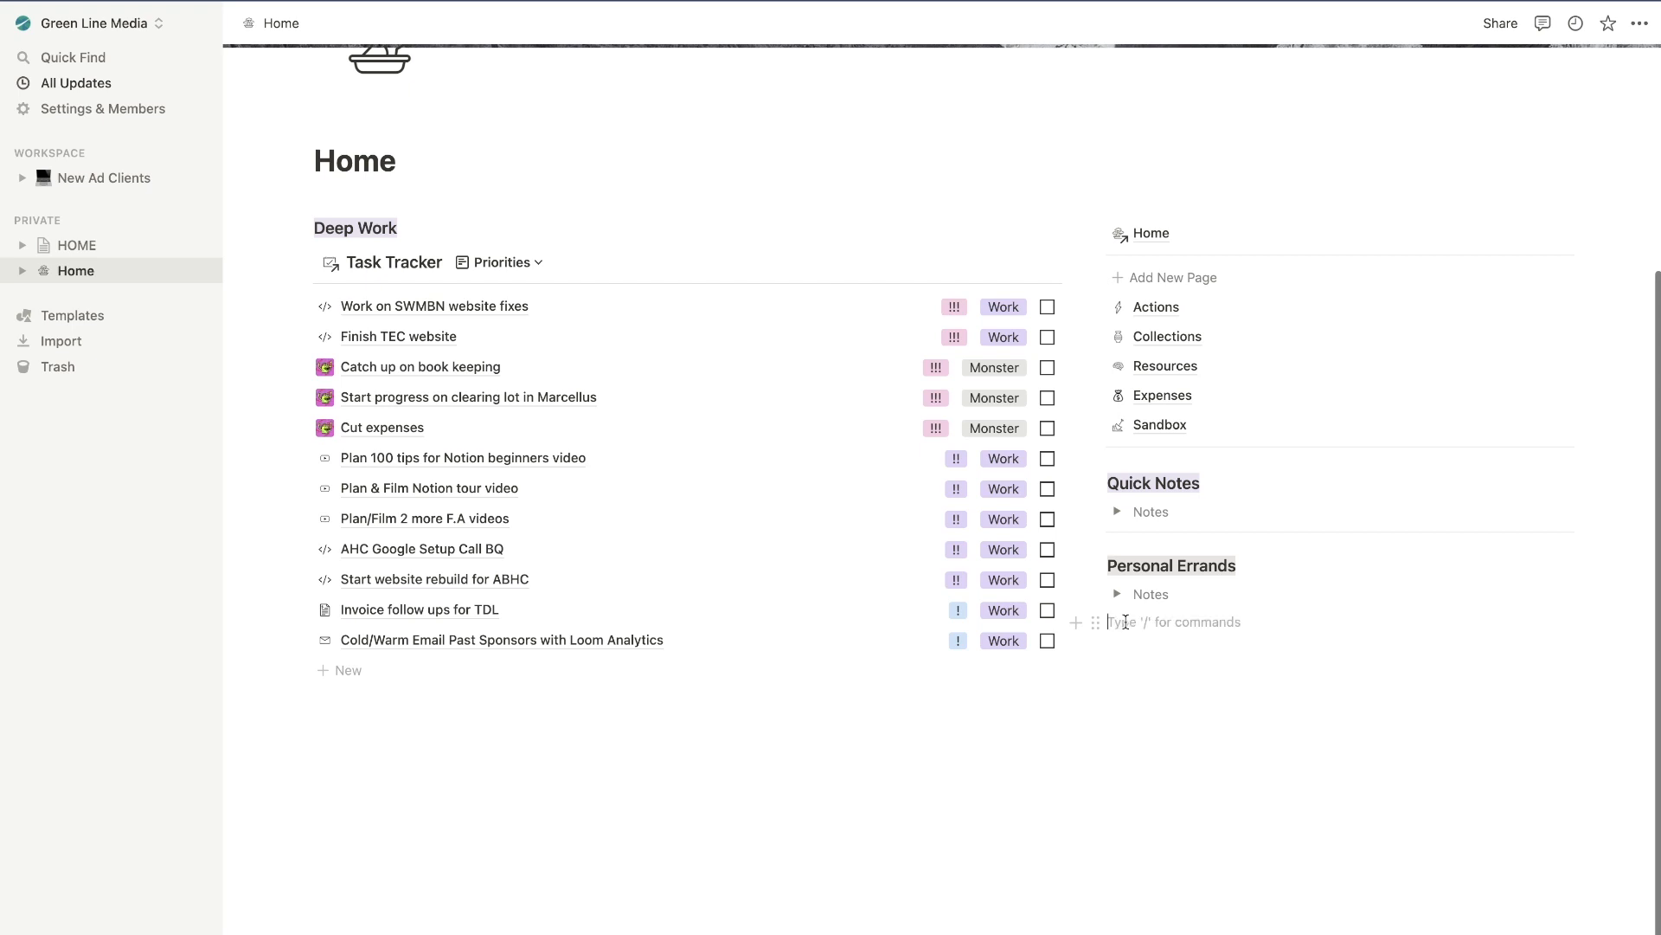
# Insert an inline calendar database below the Personal Errands notes on the Home page.
pyautogui.write('/inline')
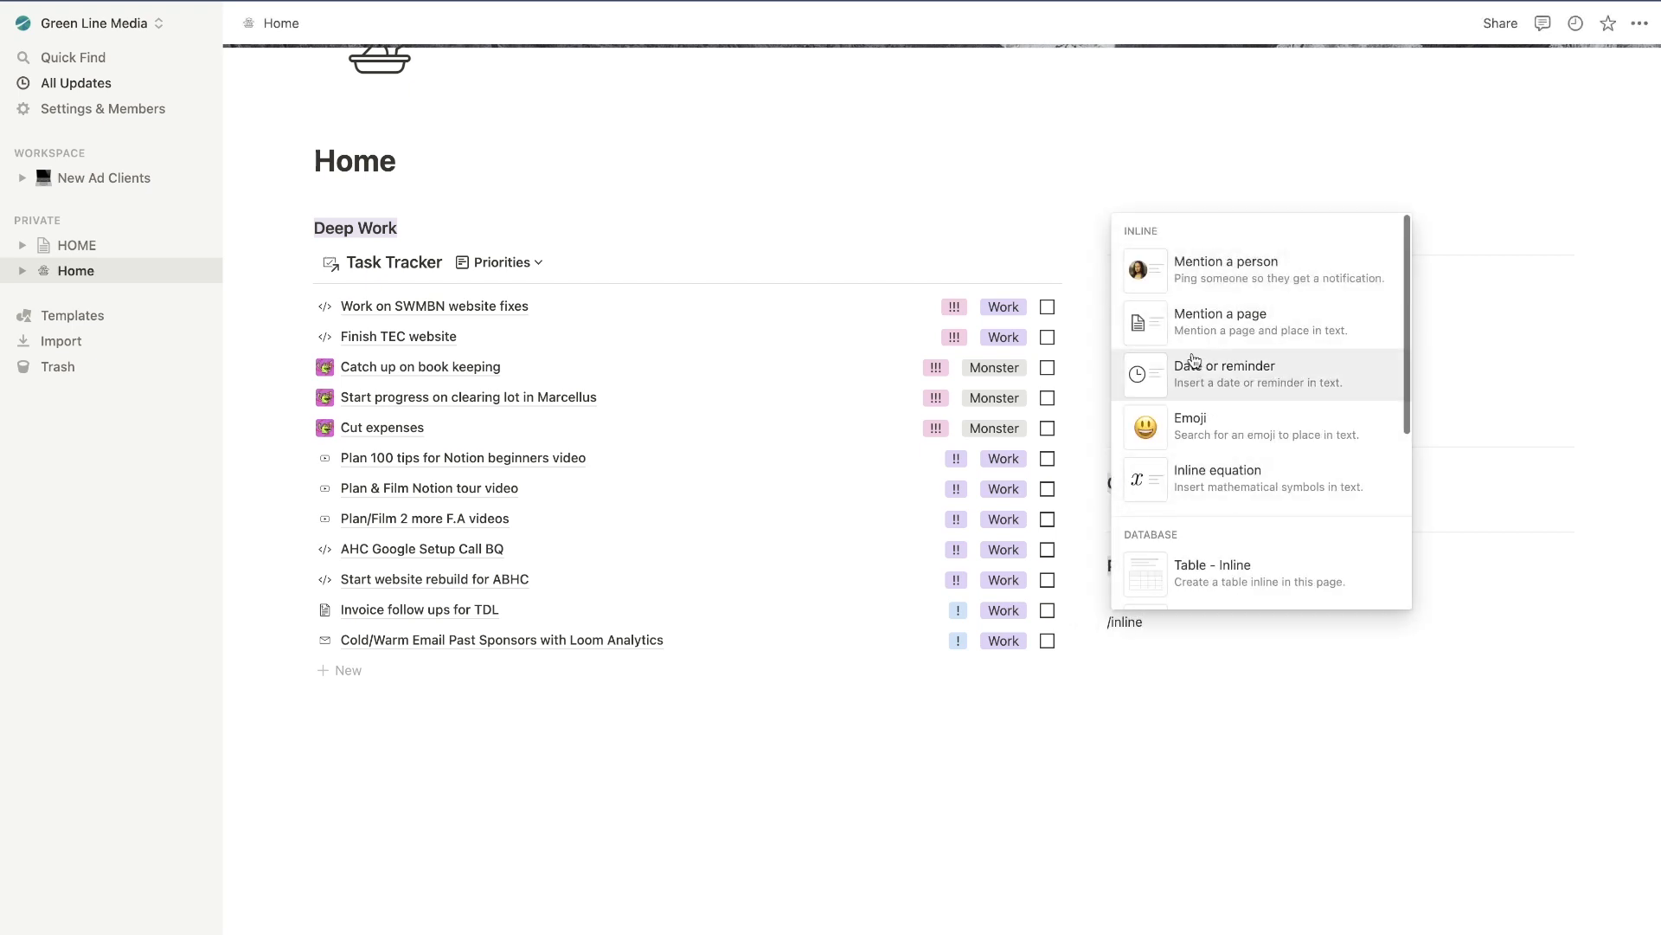
pyautogui.scroll(-1, 1197, 341)
pyautogui.scroll(1, 1197, 342)
pyautogui.scroll(-3, 1198, 339)
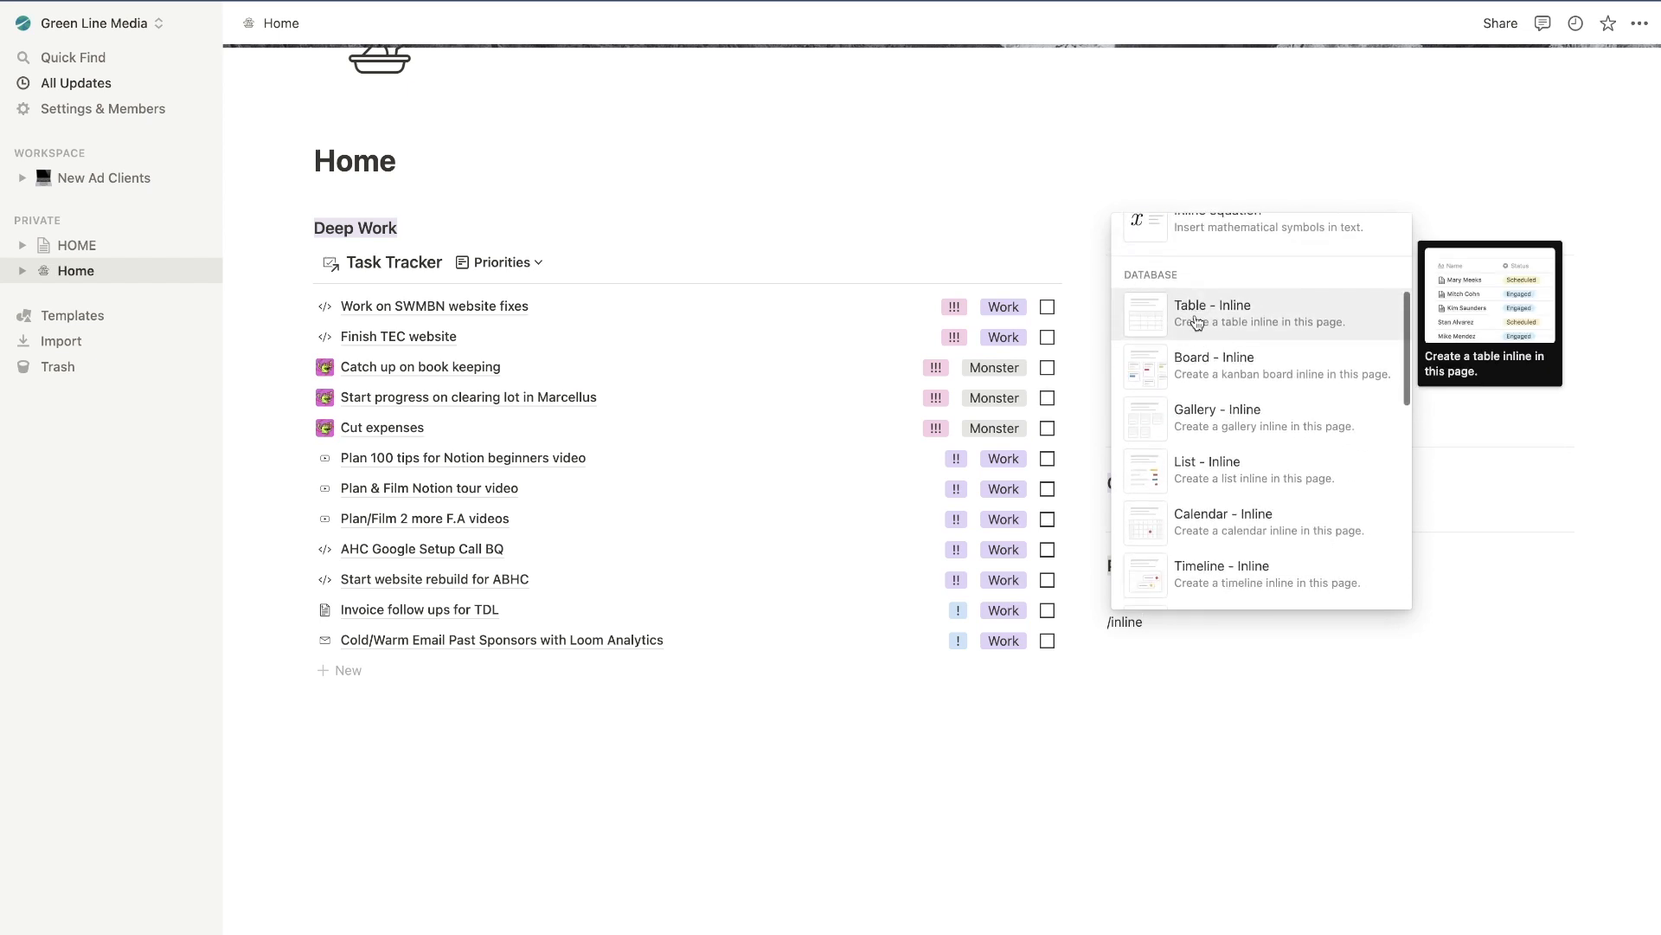
pyautogui.scroll(-1, 1181, 355)
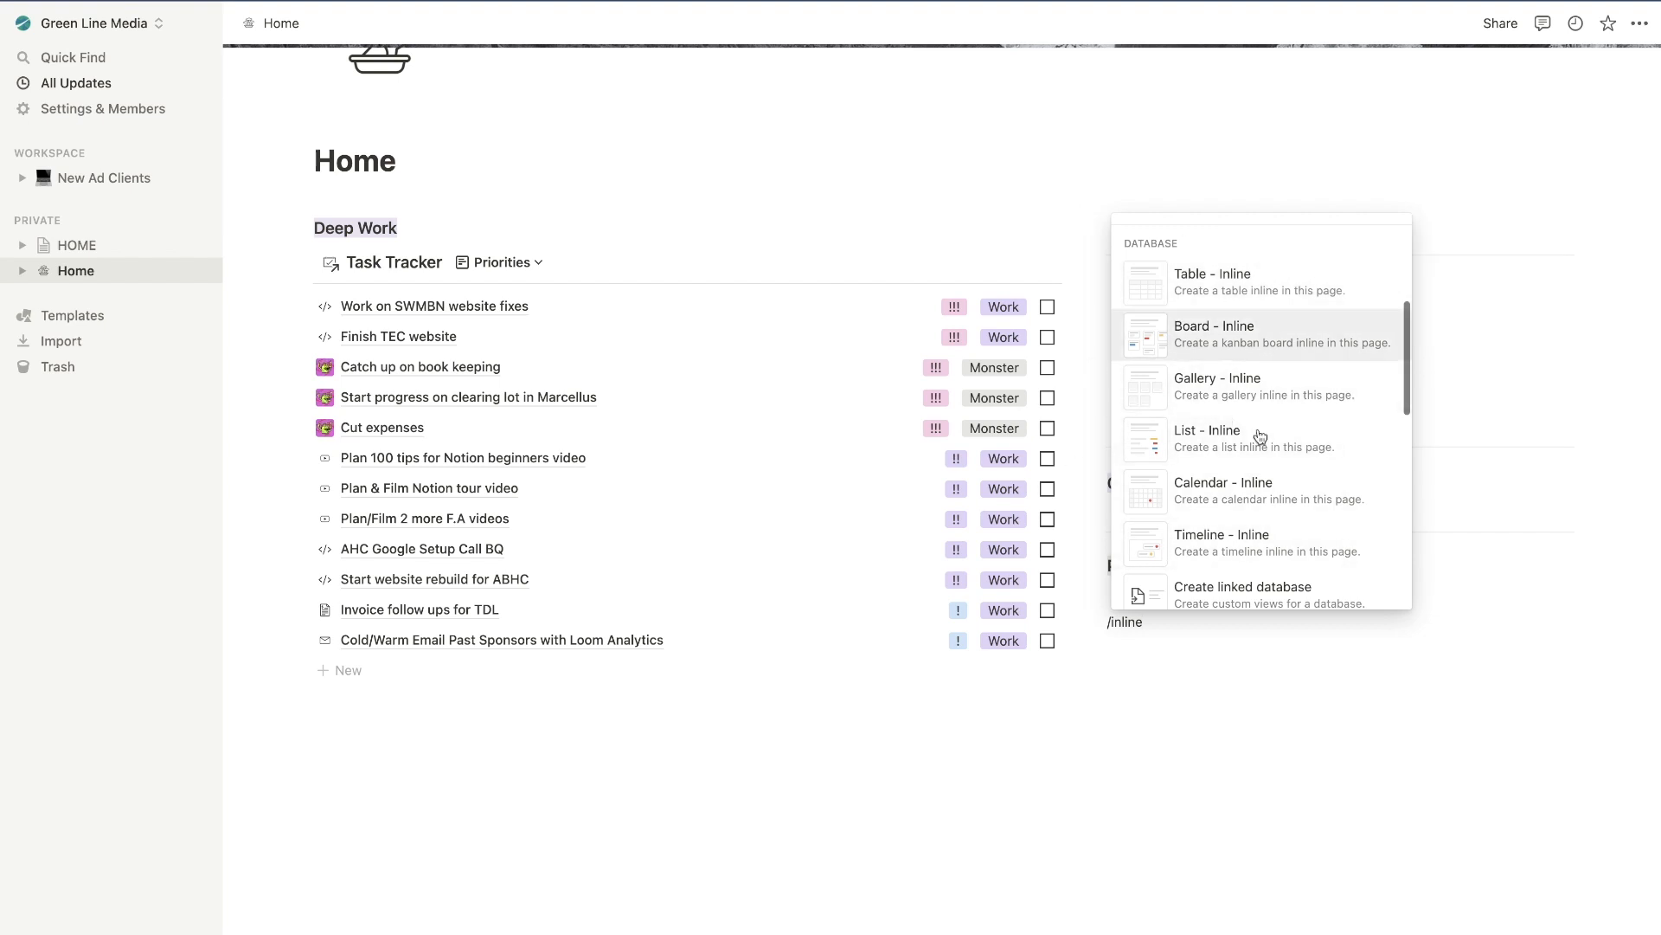
pyautogui.click(1232, 502)
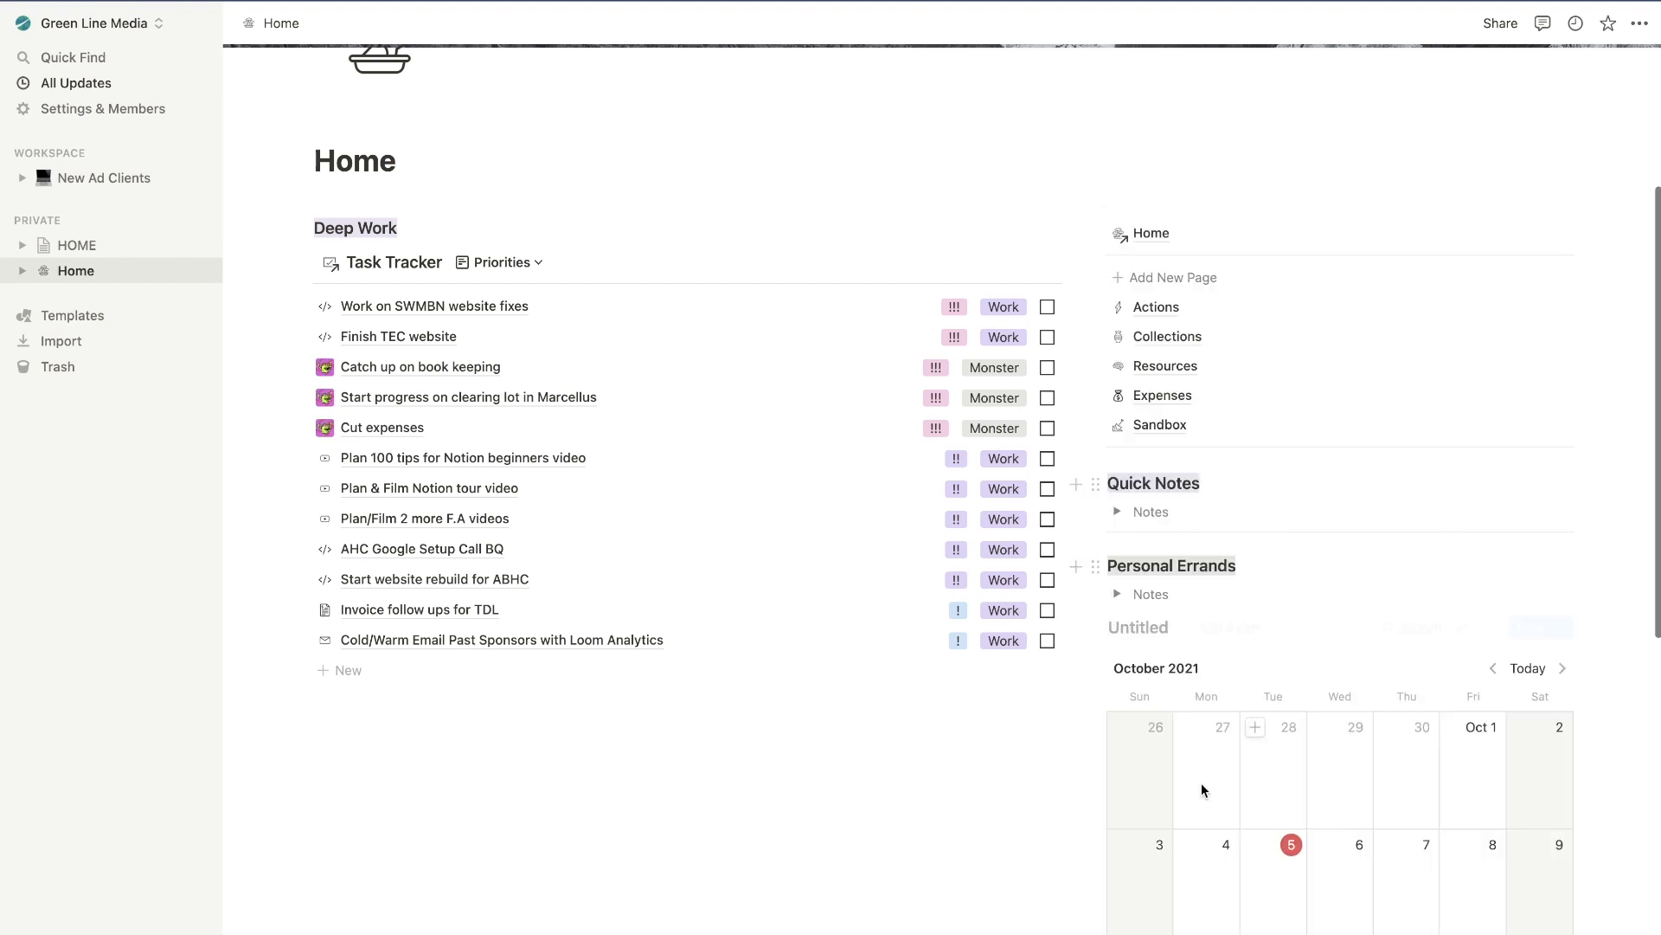
pyautogui.scroll(-3, 1249, 760)
pyautogui.scroll(-4, 1220, 495)
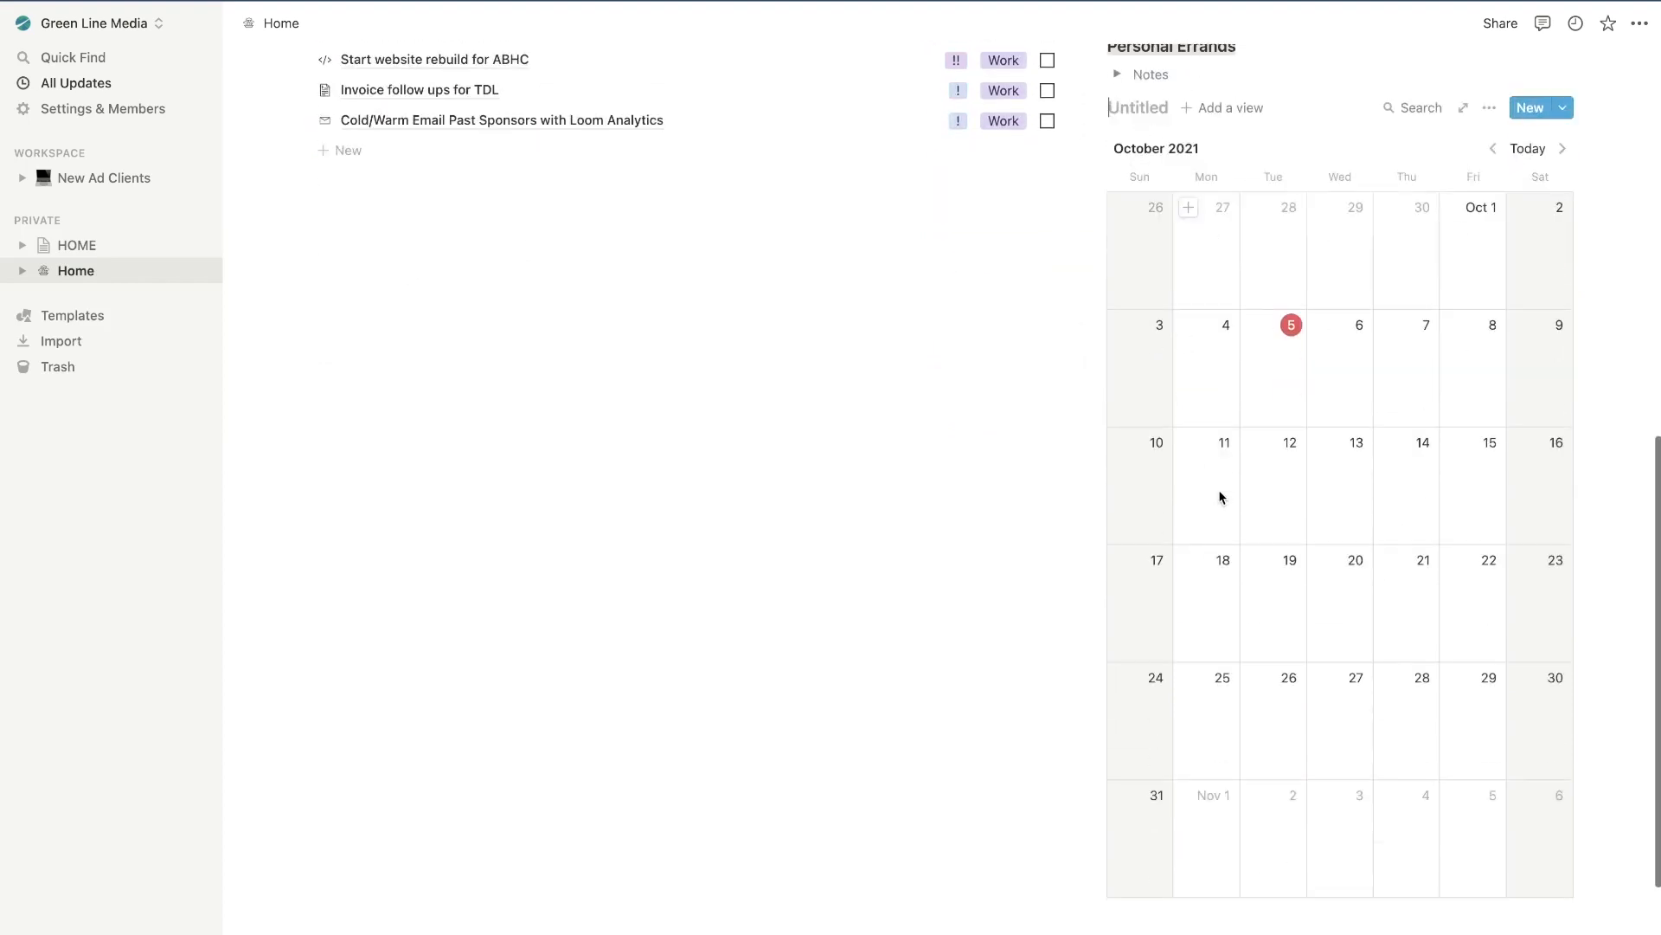
pyautogui.scroll(3, 1201, 451)
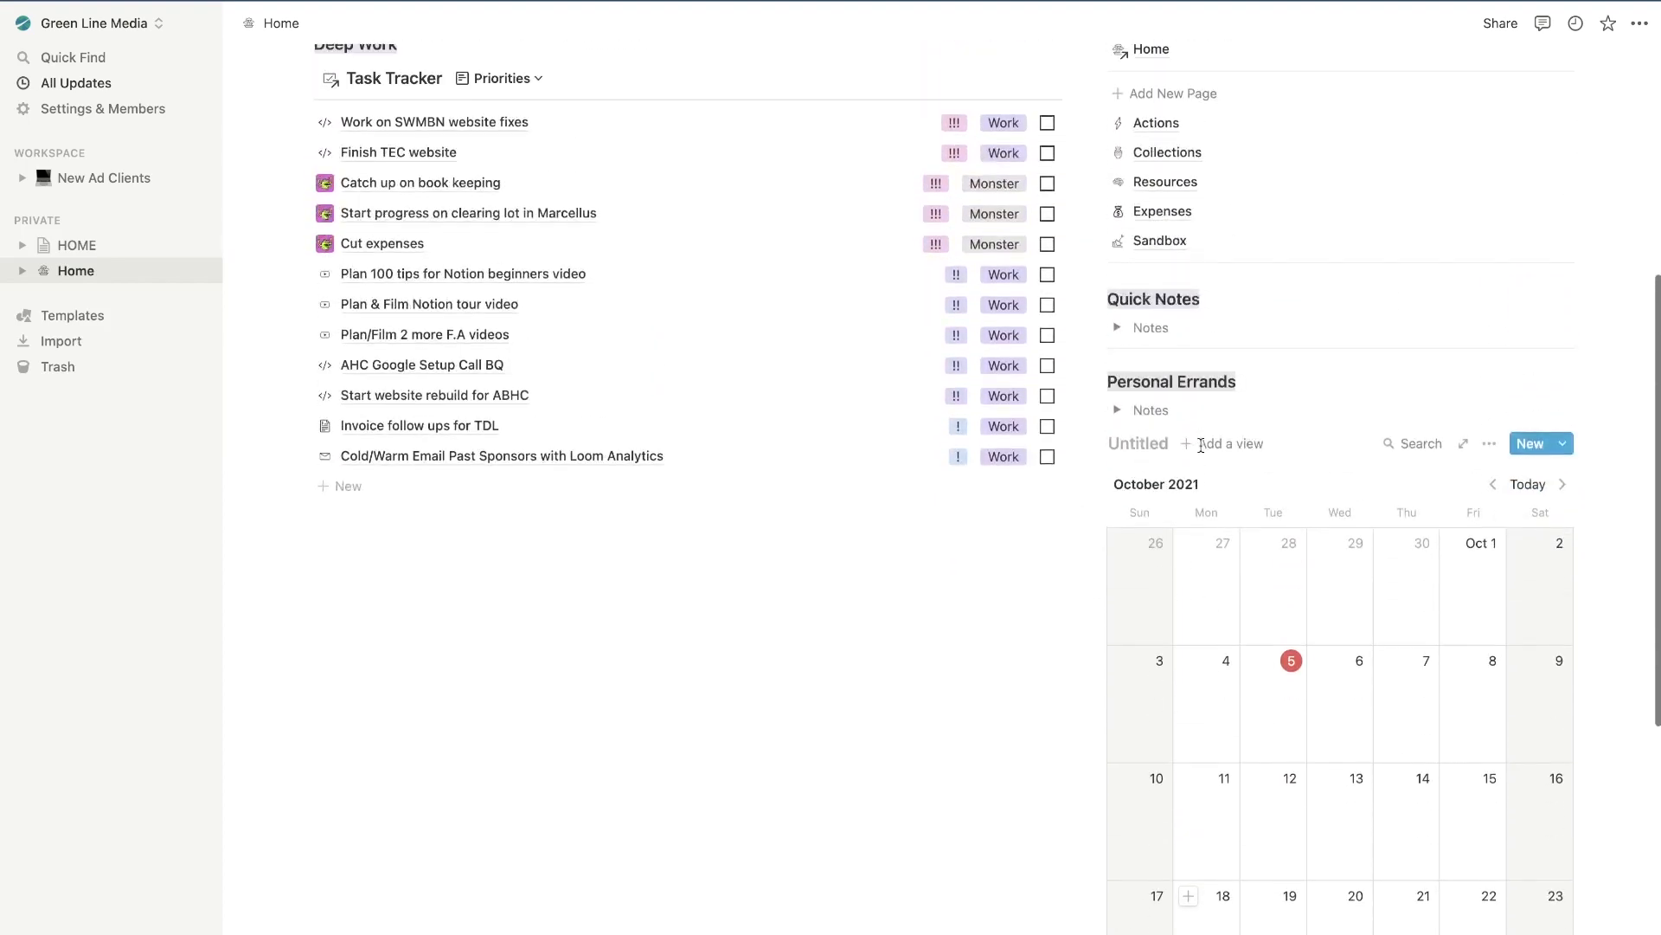
# Title the inline calendar below the Personal Errands notes "Inline Database" and delete it from the Home page.
pyautogui.scroll(-2, 1172, 500)
pyautogui.scroll(-1, 1172, 500)
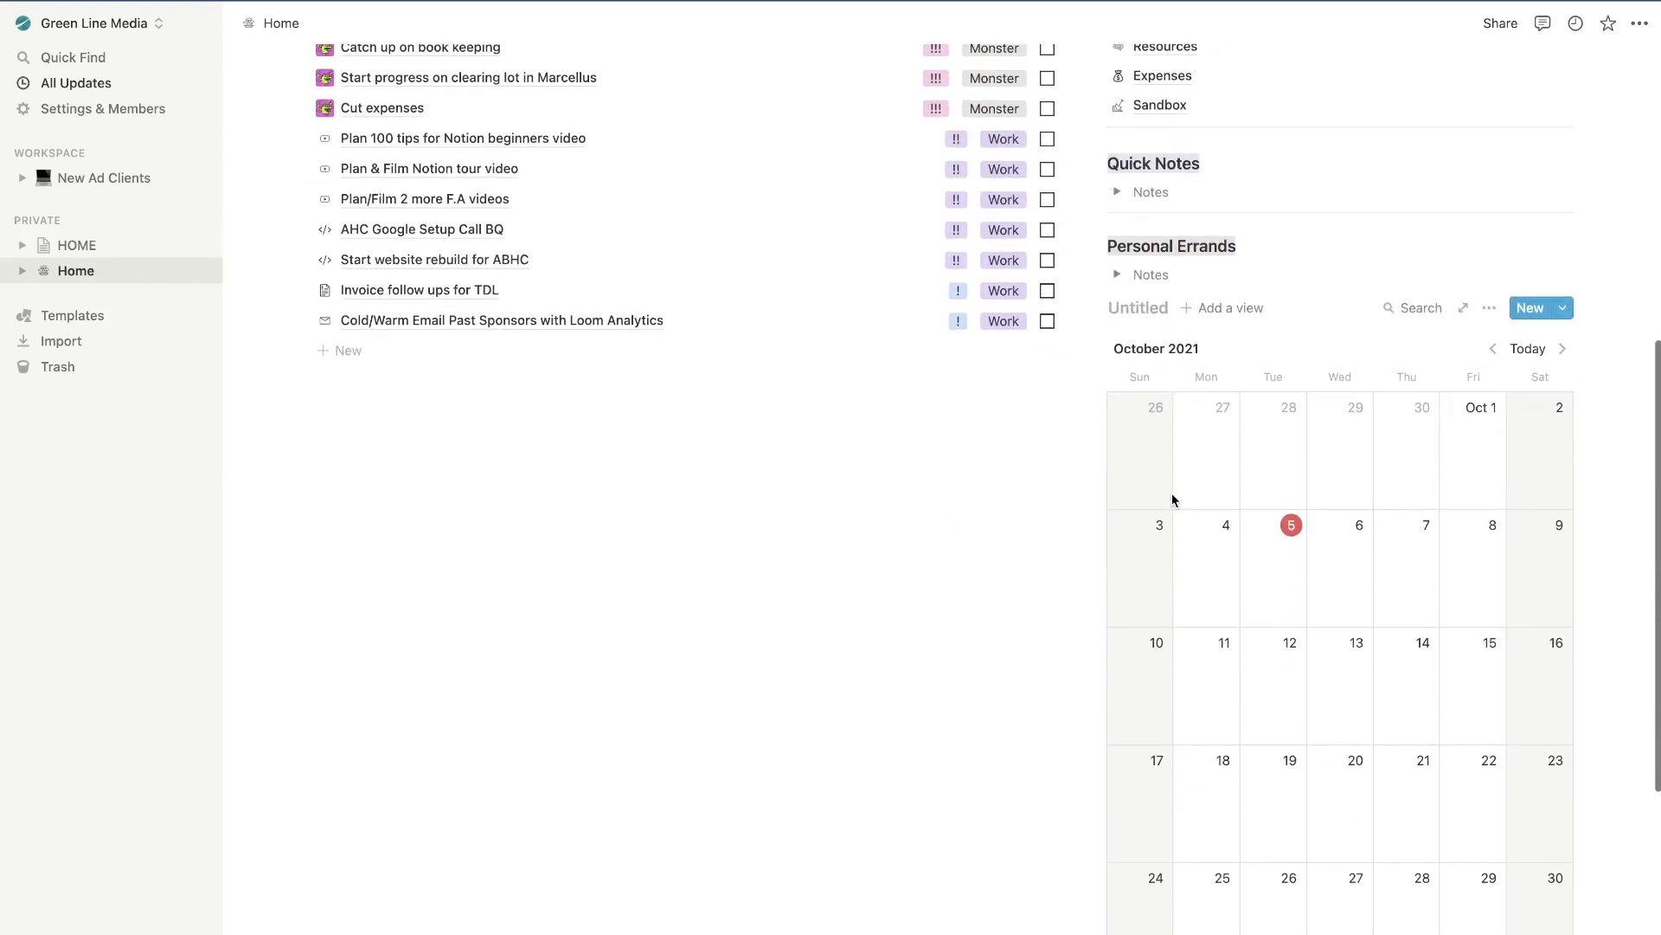
pyautogui.write('Um')
pyautogui.press('BackSpace')
pyautogui.press('BackSpace')
pyautogui.write('I')
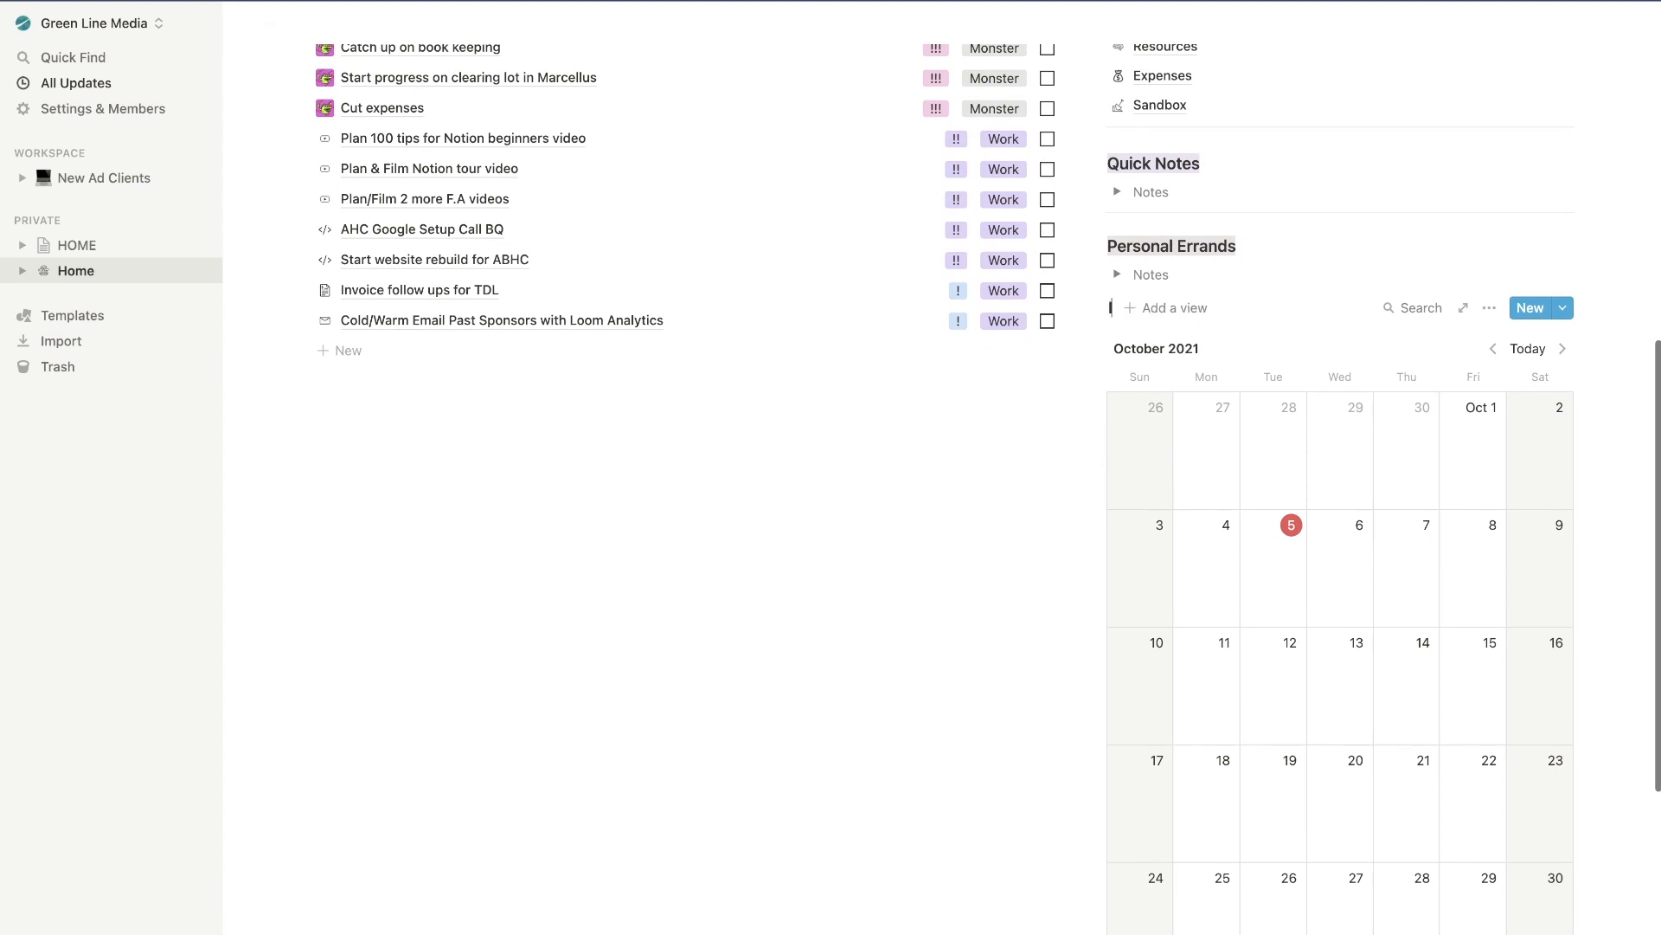
pyautogui.write('nline Databa')
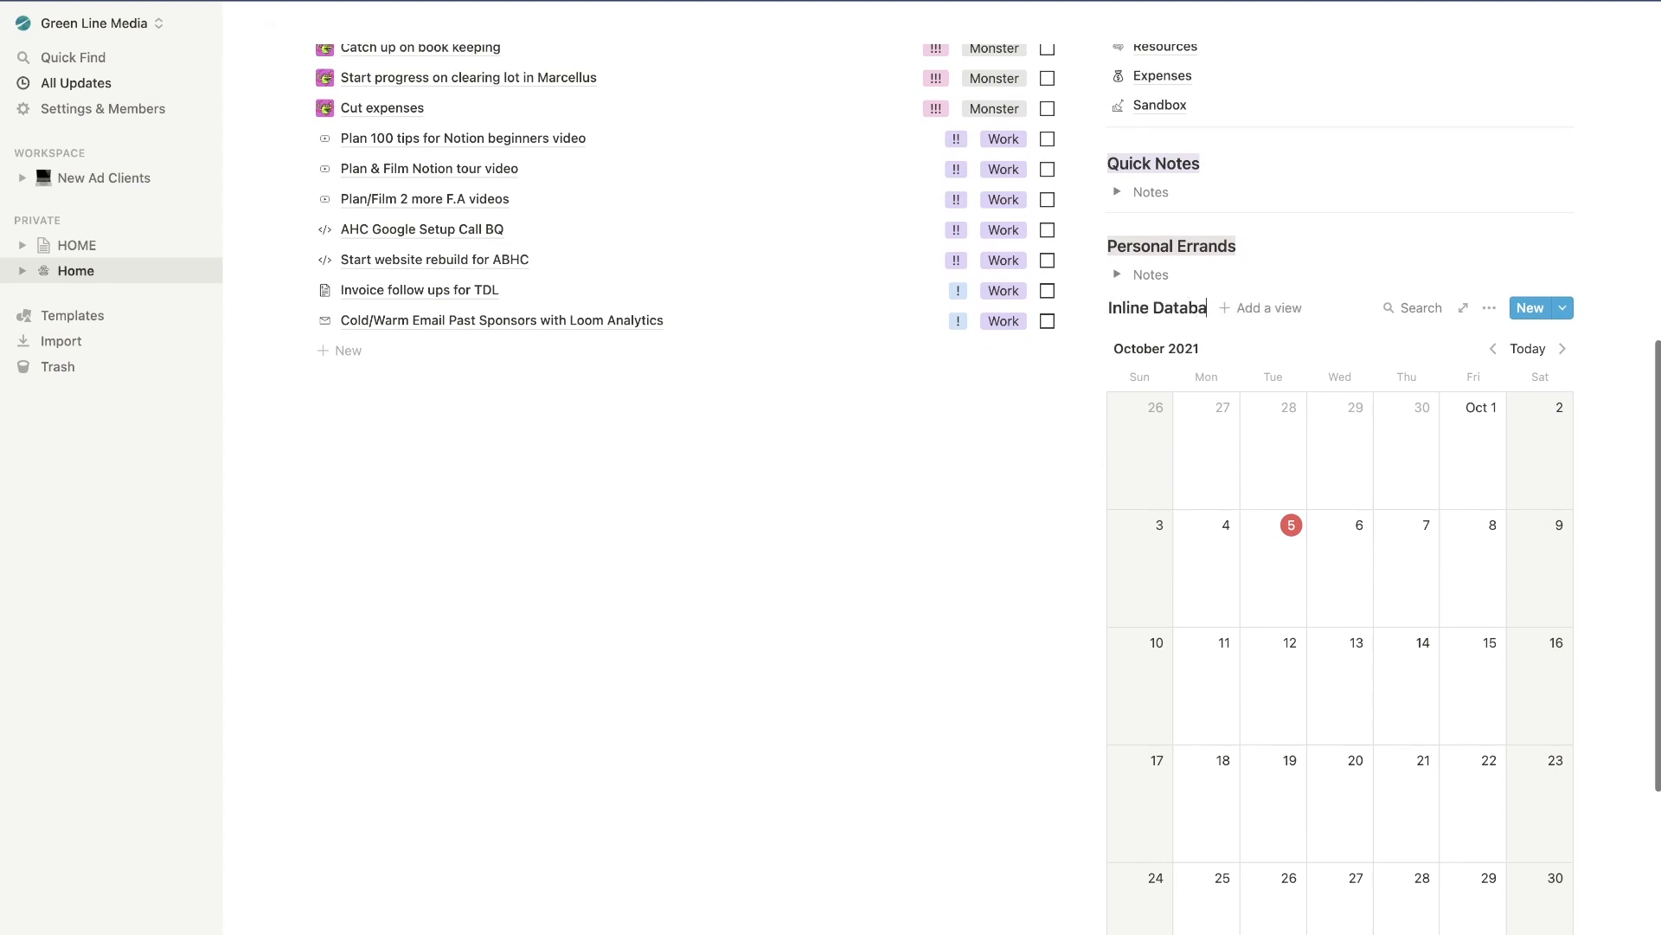
pyautogui.write('se')
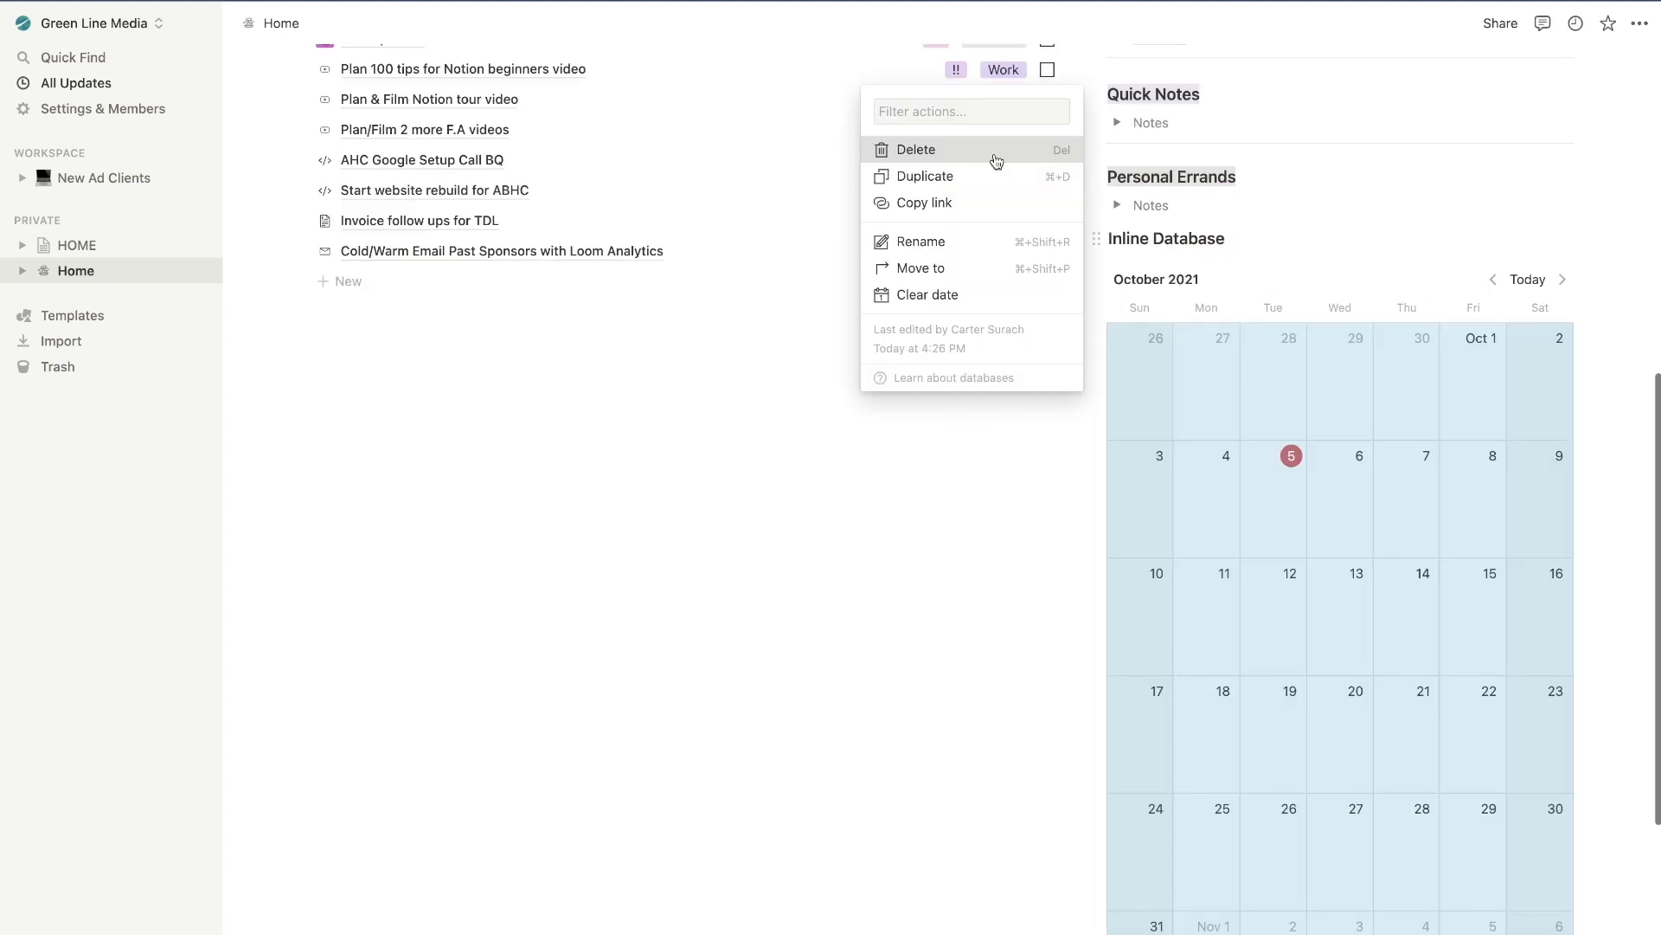
pyautogui.click(995, 155)
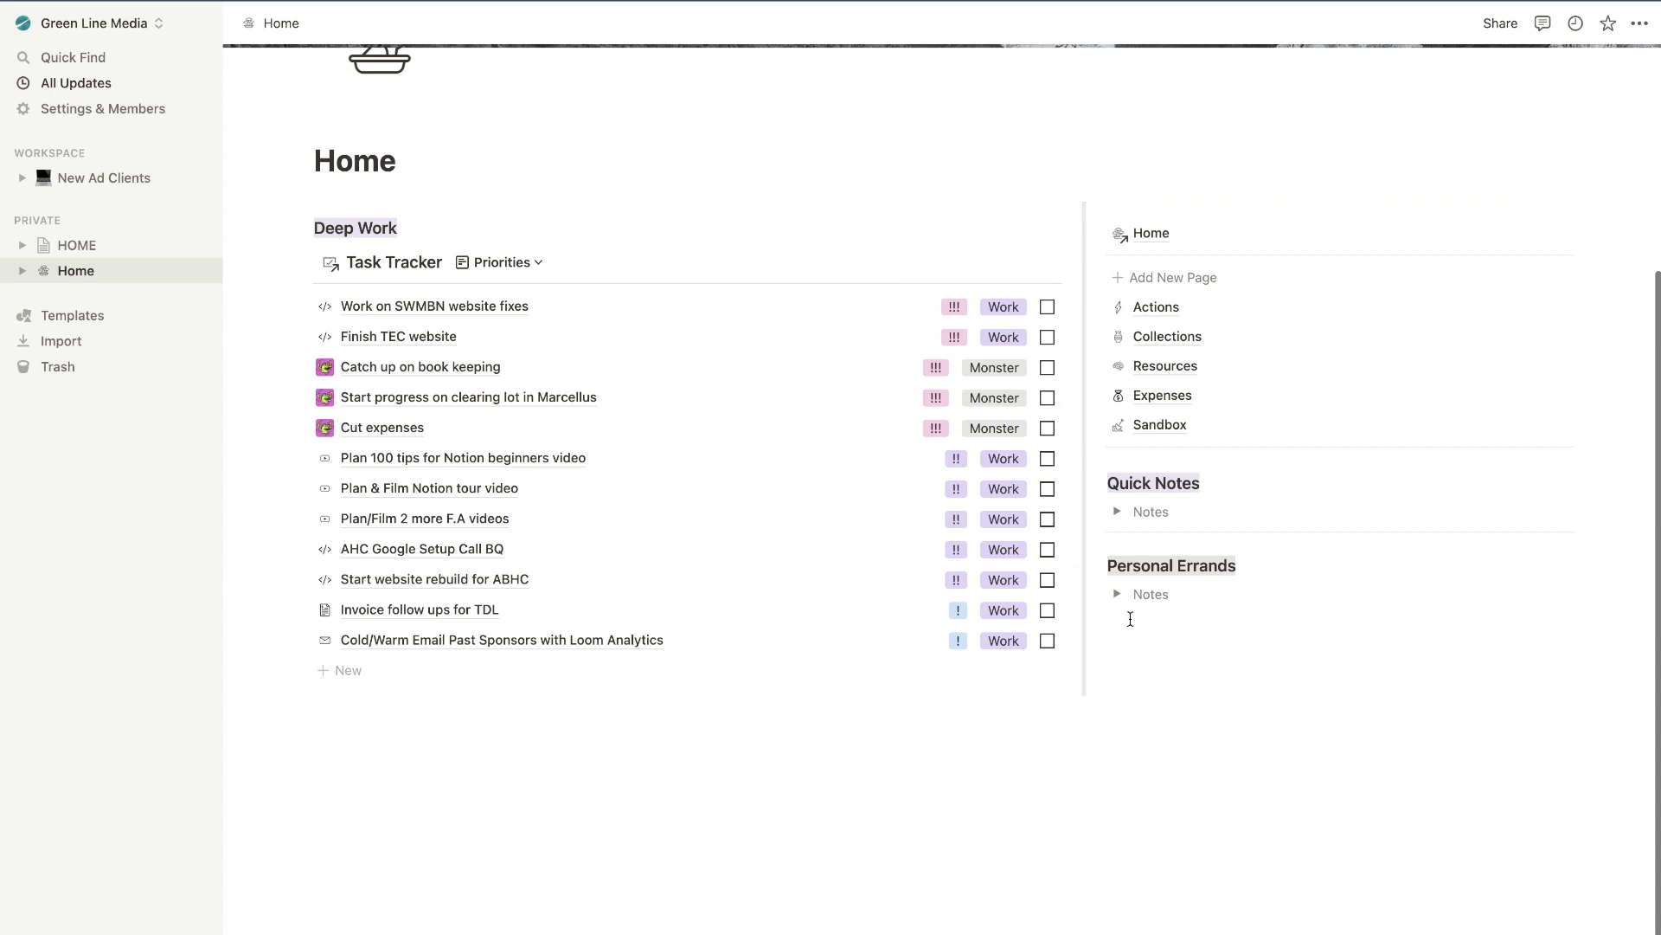
# Look through the block types for the inline database options below the Personal Errands notes.
pyautogui.click(1074, 595)
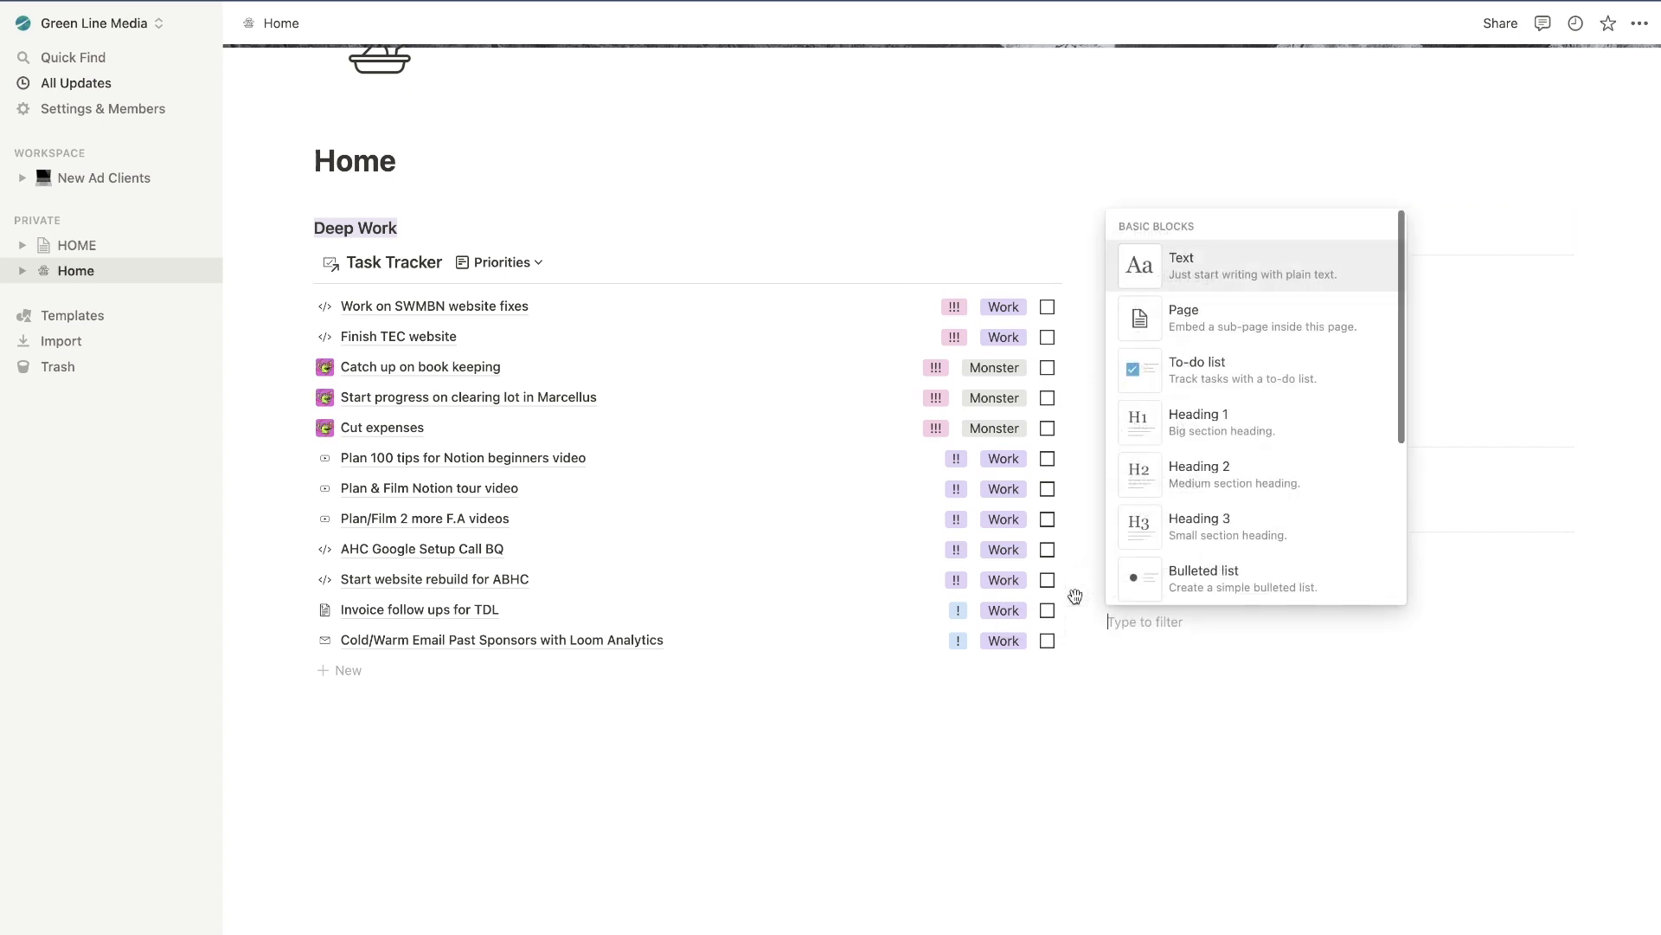
pyautogui.scroll(-5, 1187, 386)
pyautogui.scroll(-6, 1187, 390)
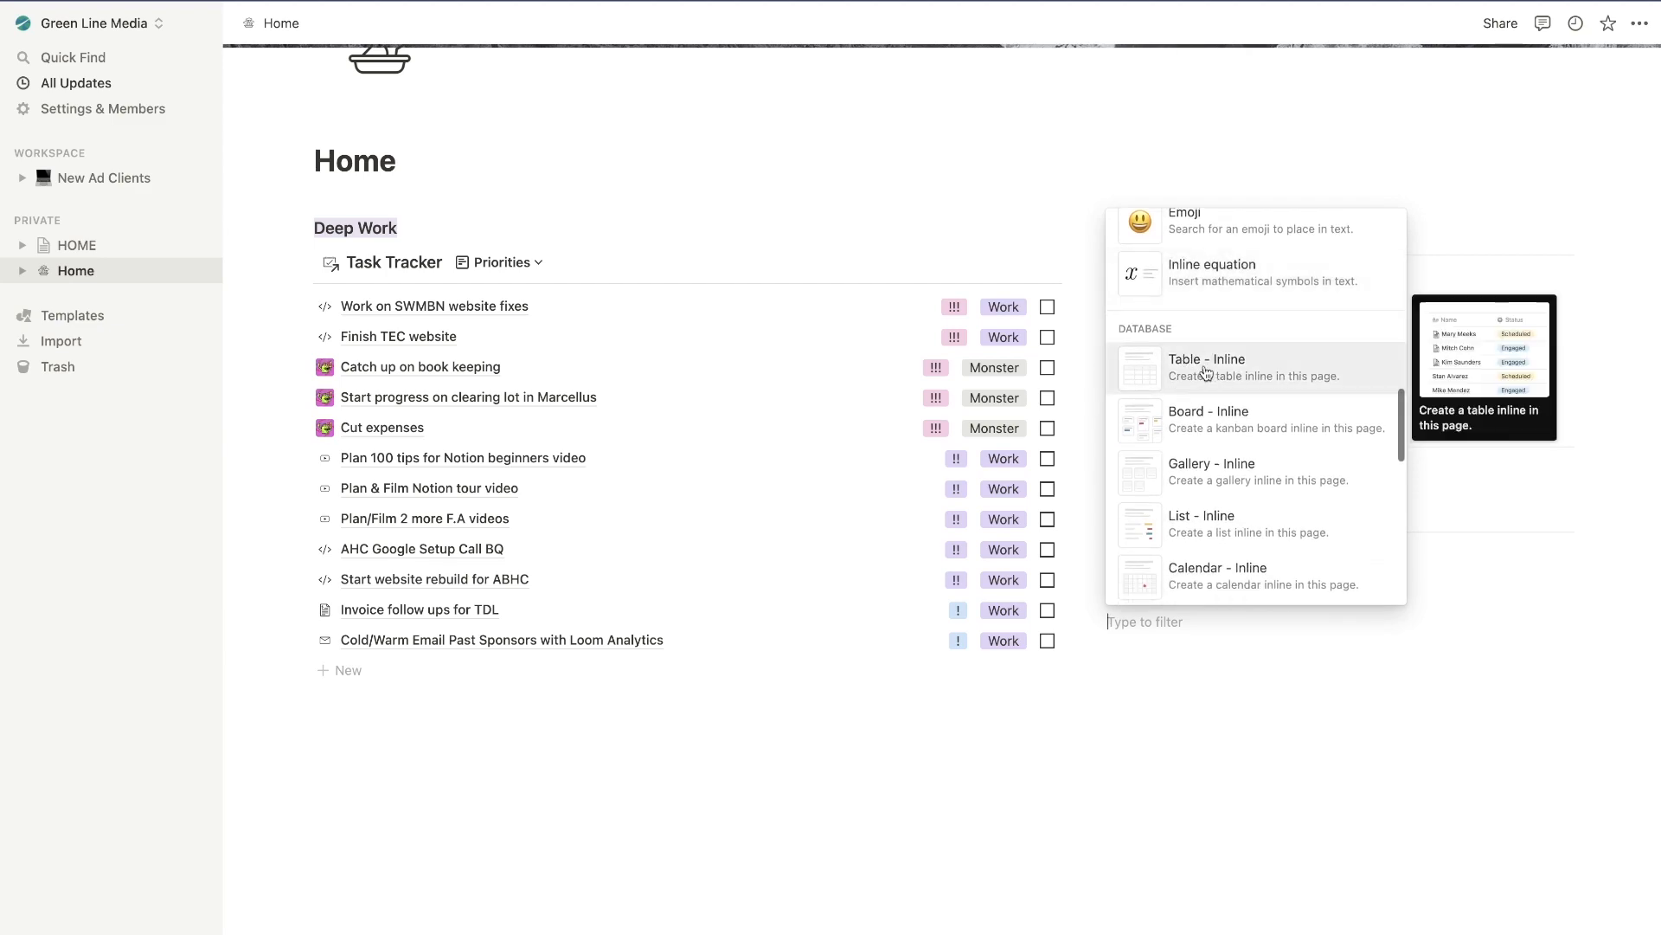
pyautogui.click(1207, 368)
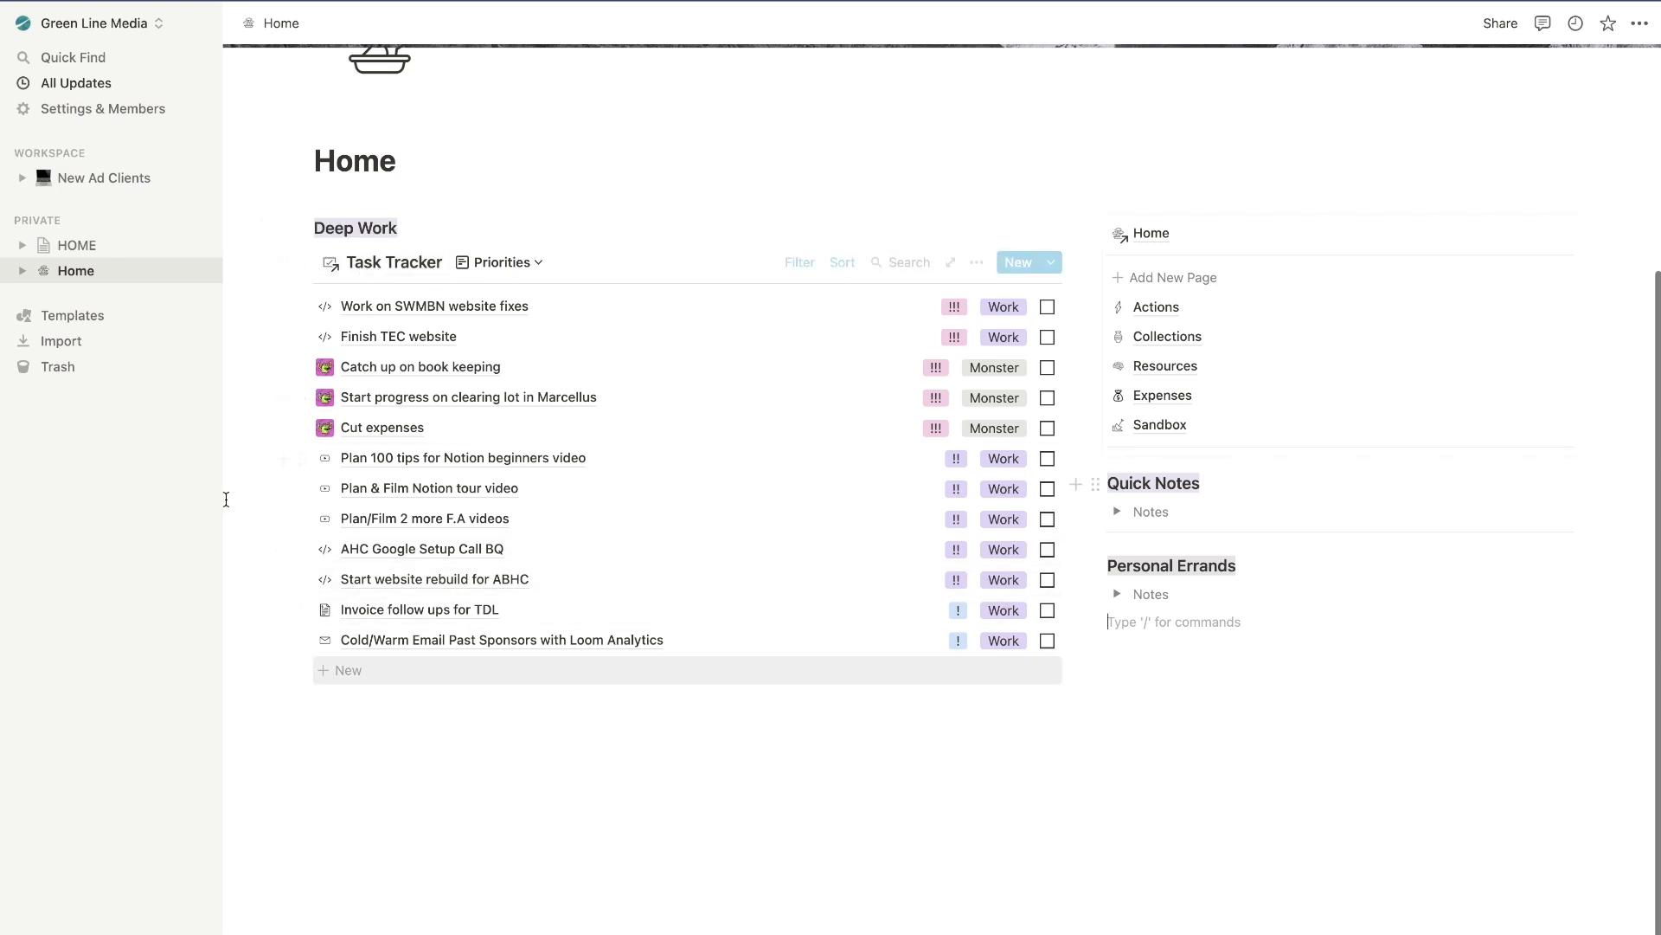
pyautogui.click(366, 263)
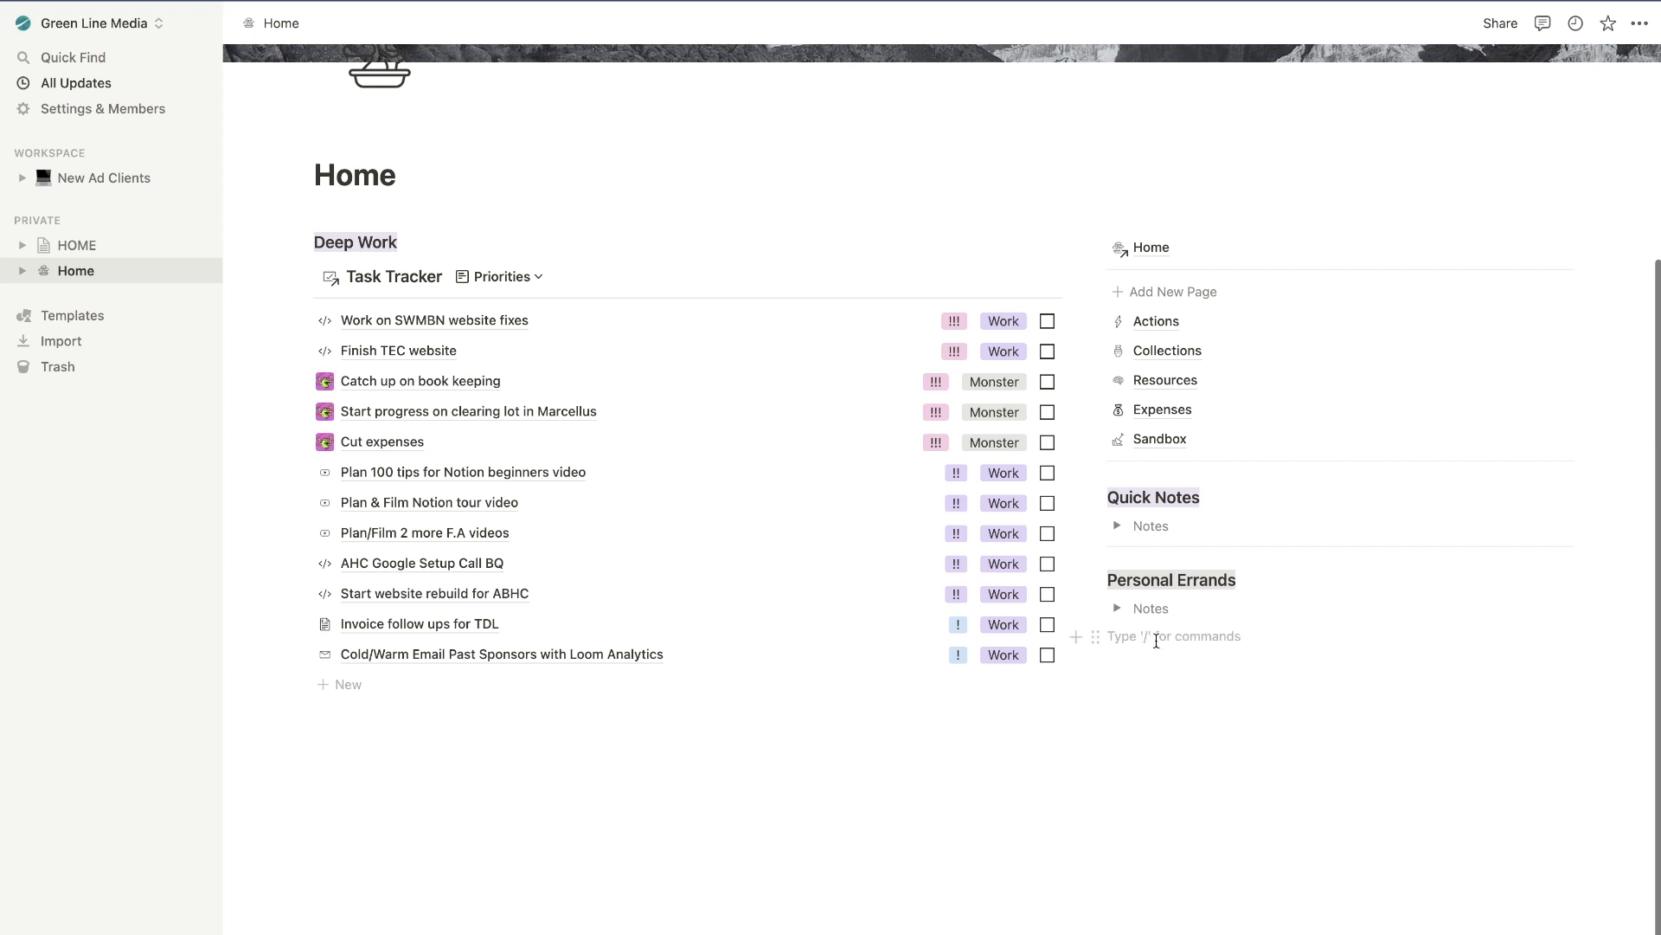
# Create a sub-page below the Personal Errands notes as a table database titled "Full Page Table (database)".
pyautogui.write('/page')
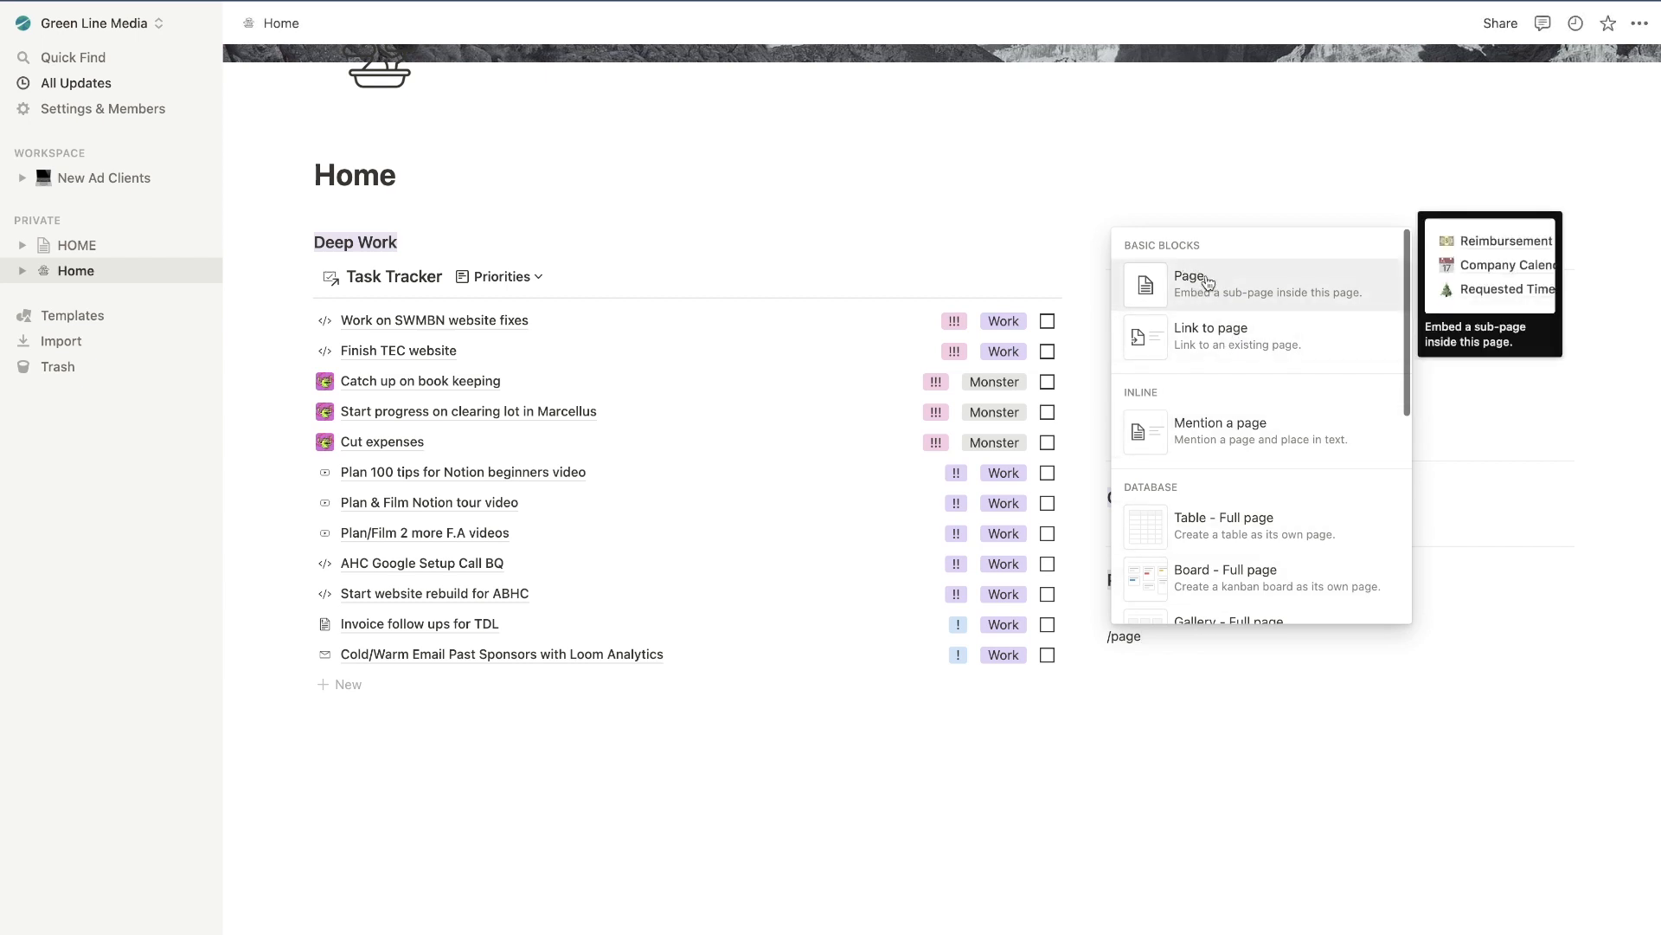
pyautogui.click(1237, 278)
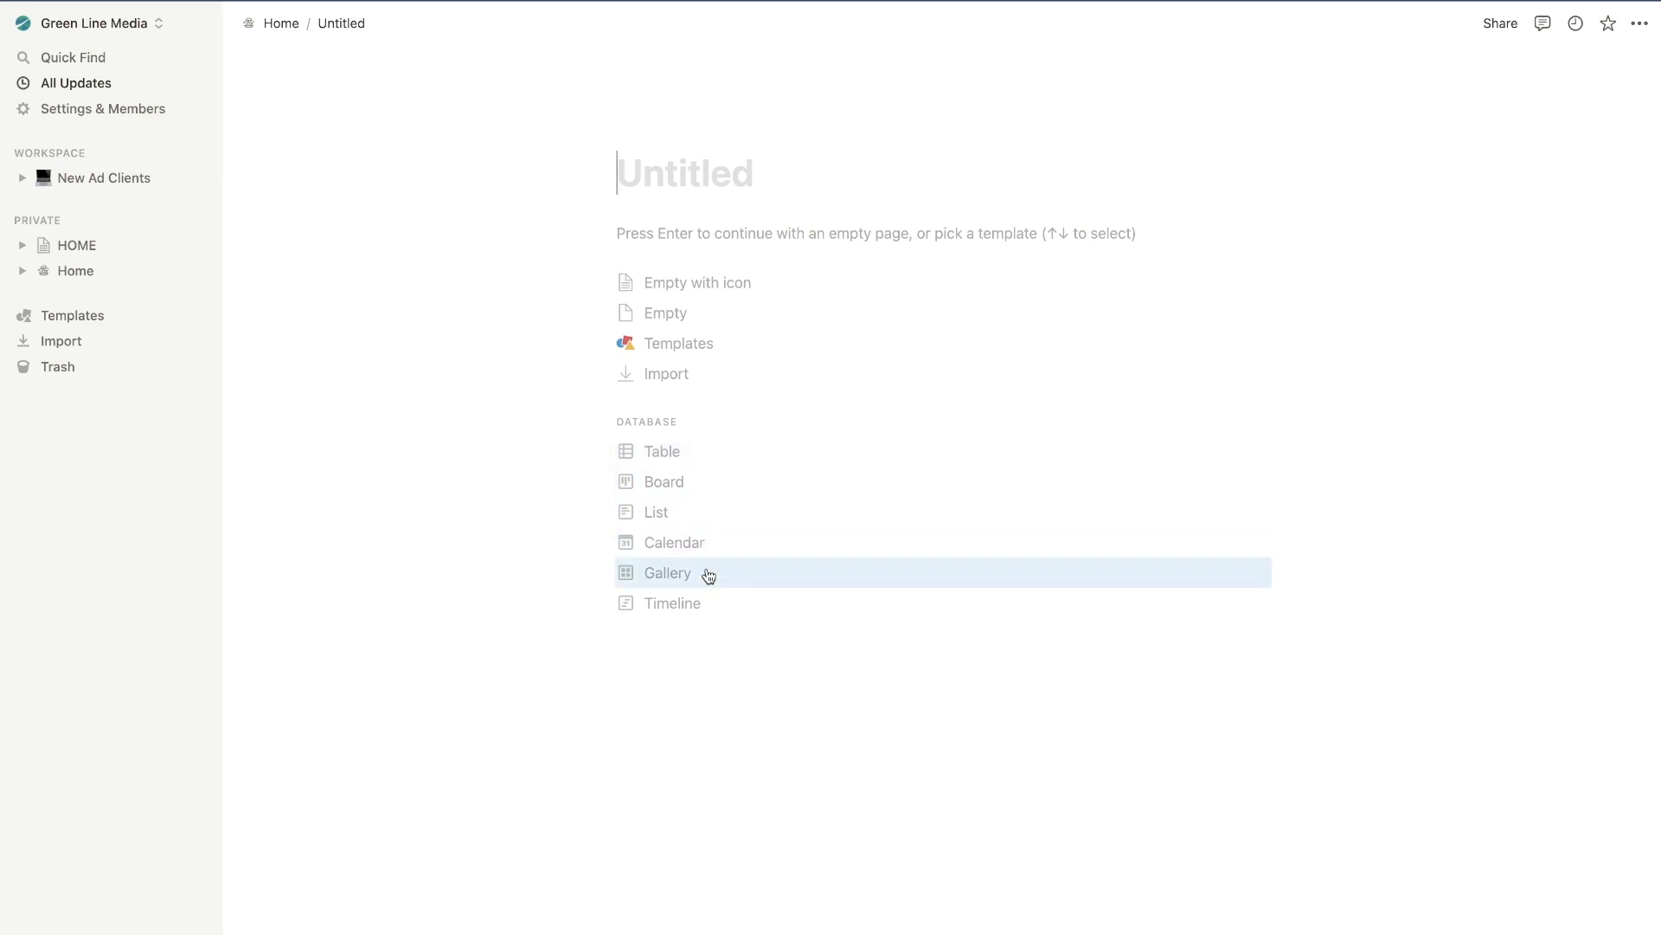
pyautogui.click(692, 462)
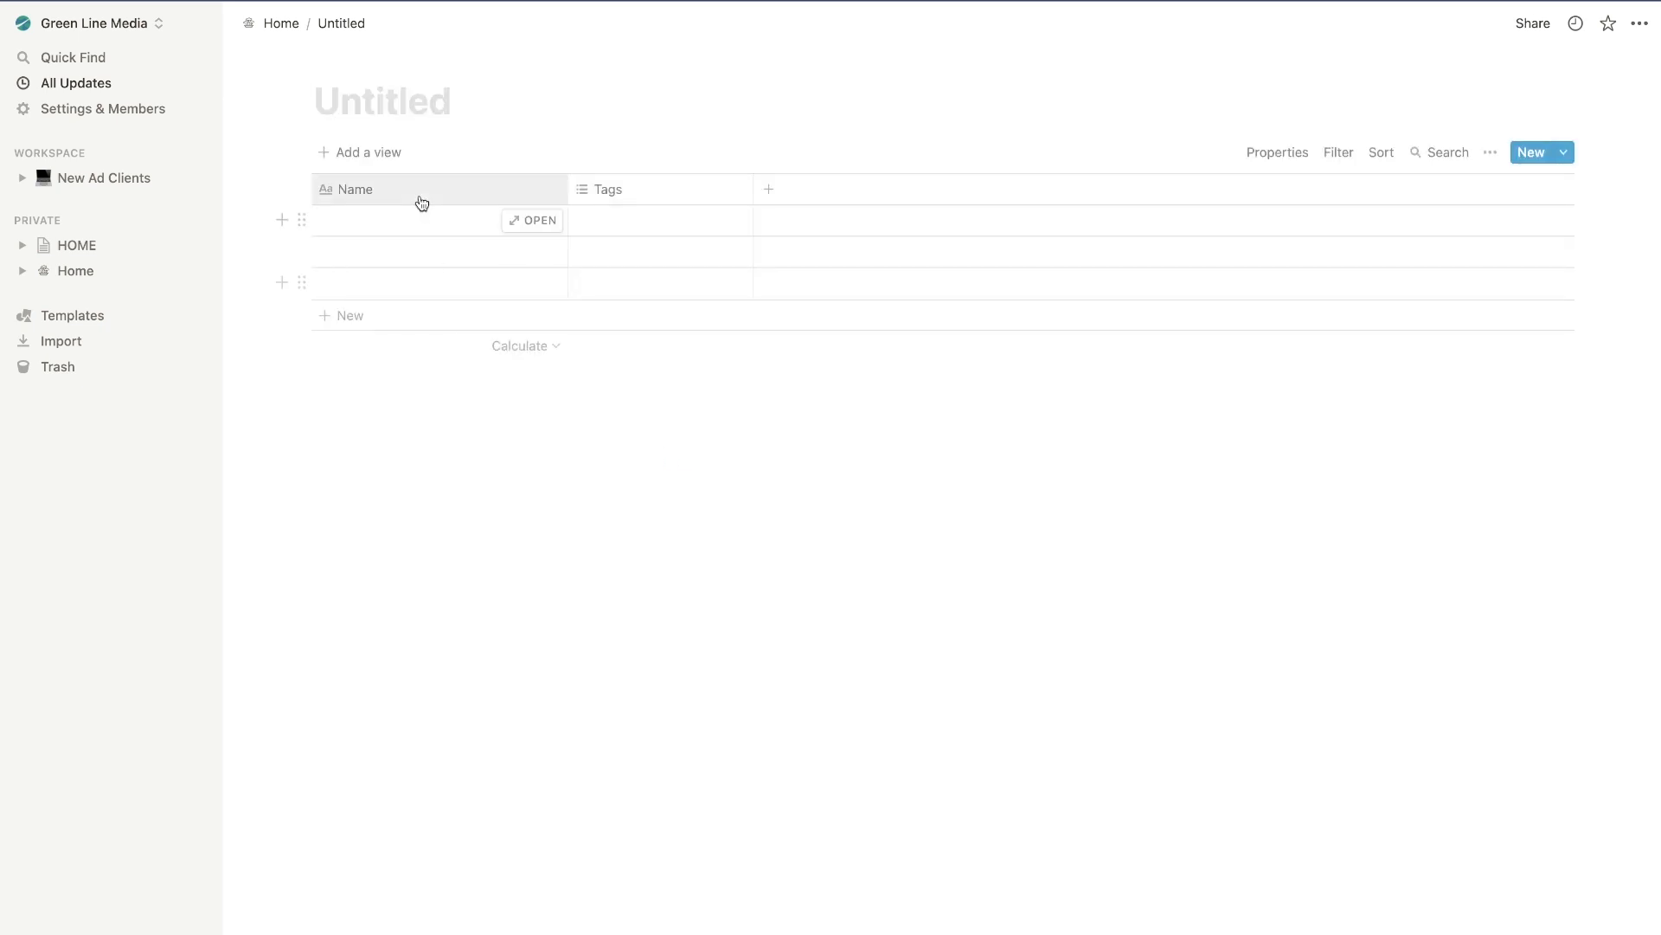
pyautogui.write('Full Page')
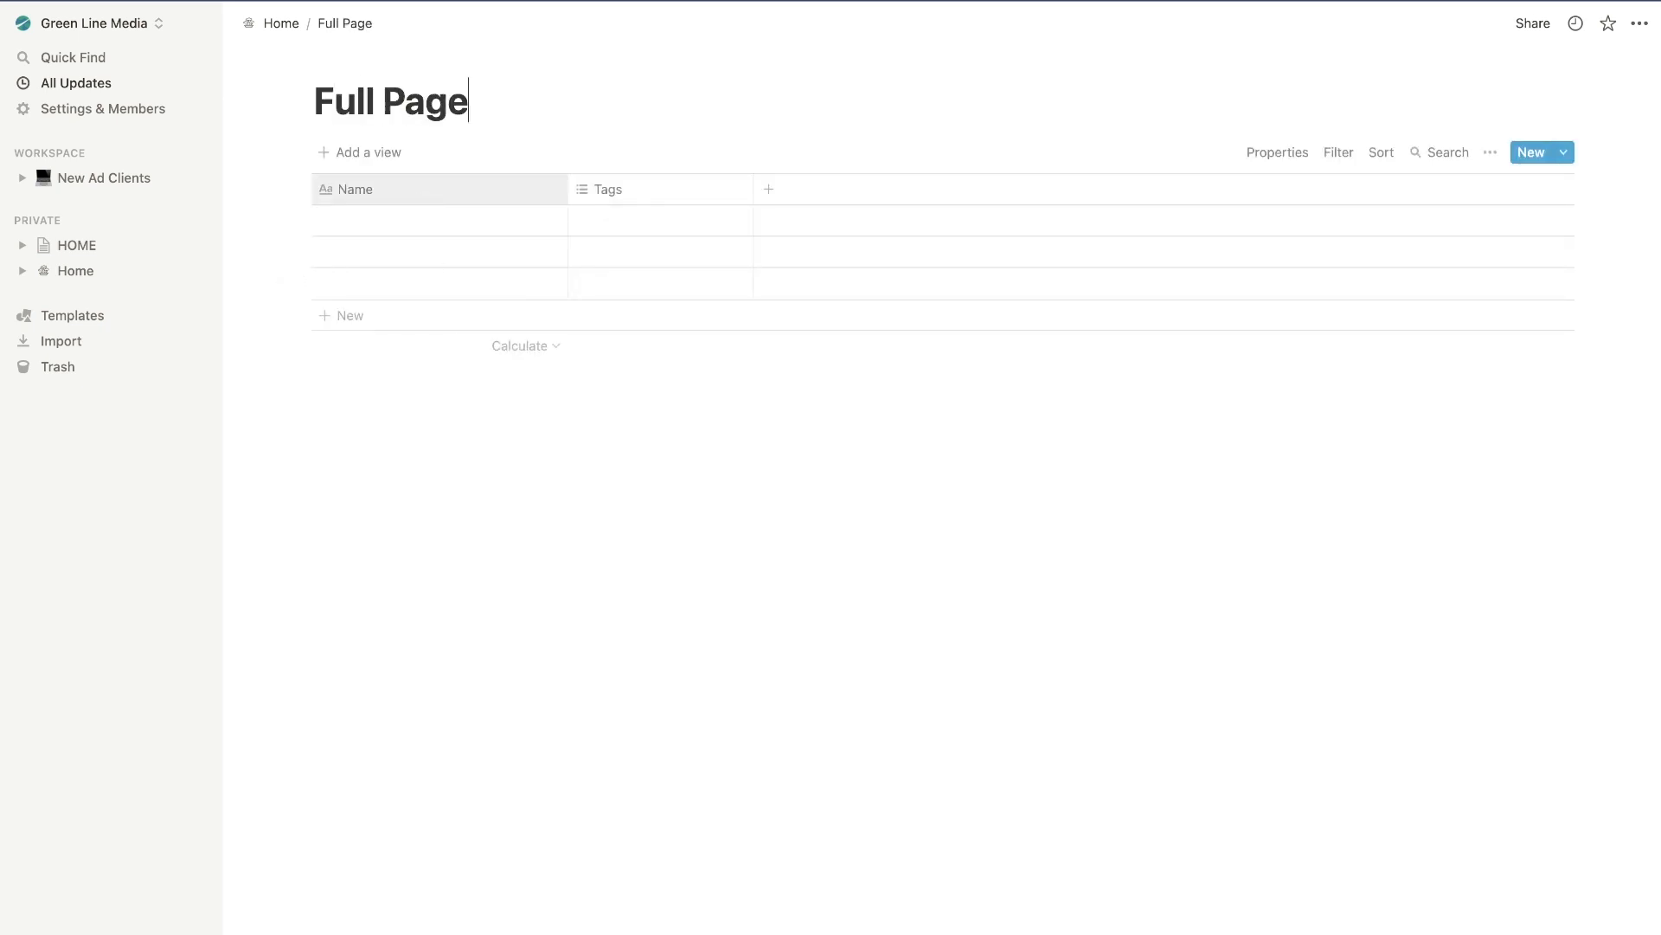
pyautogui.write(' Table (database')
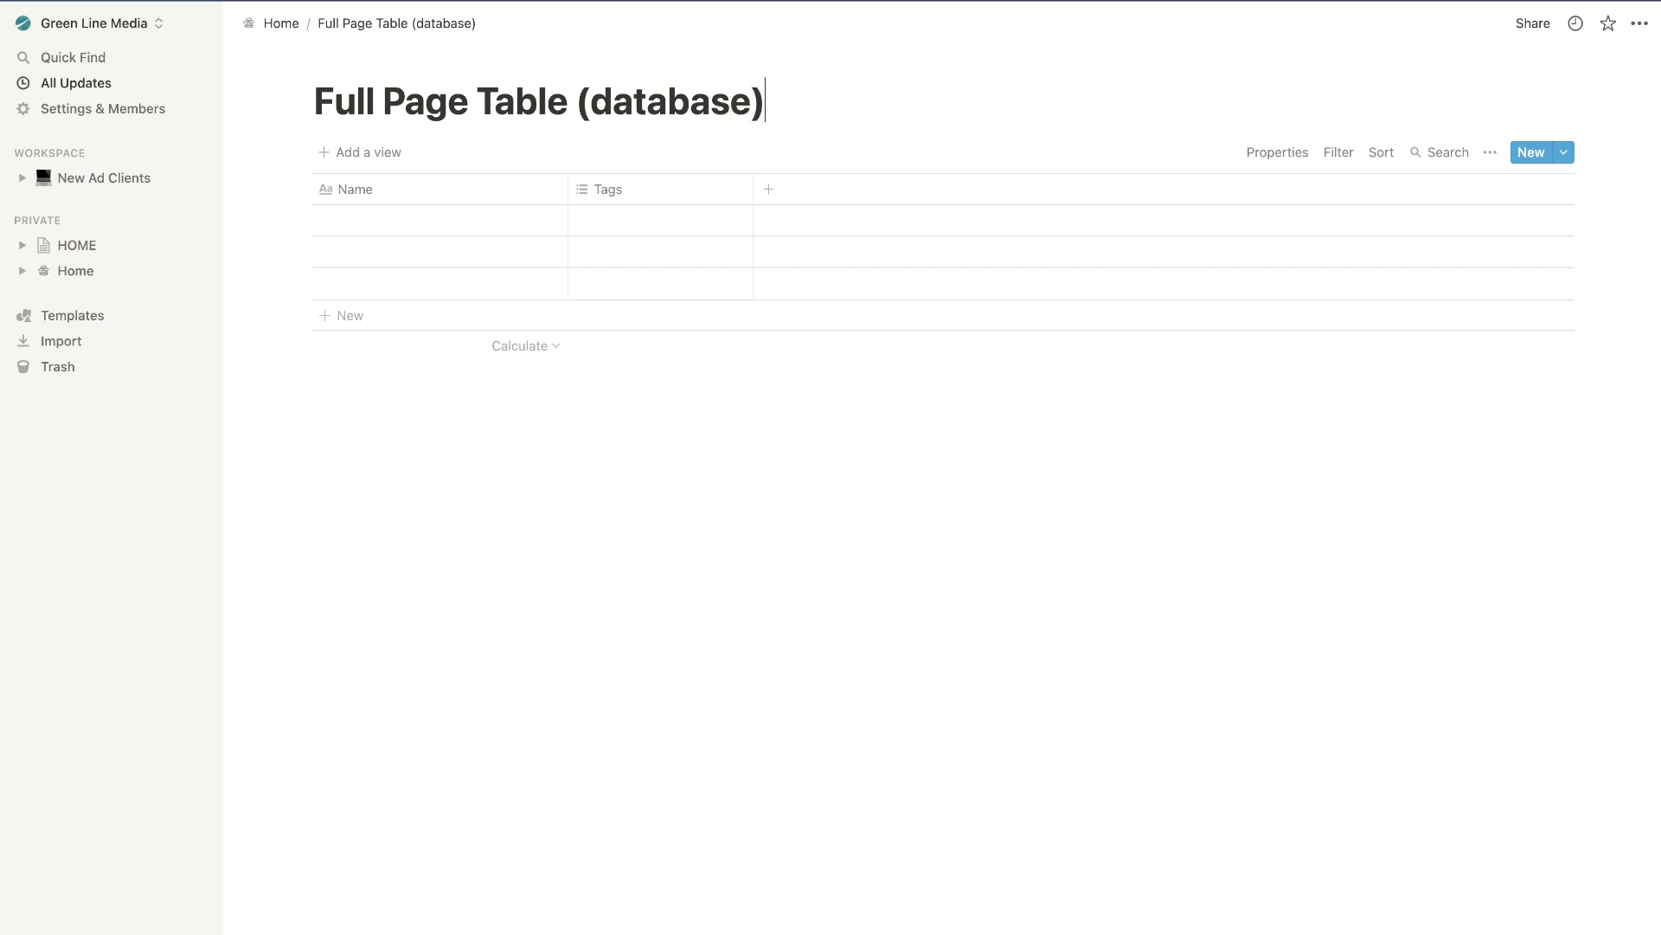
# Examine the title and the view types available for the Full Page Table (database).
pyautogui.moveTo(466, 62)
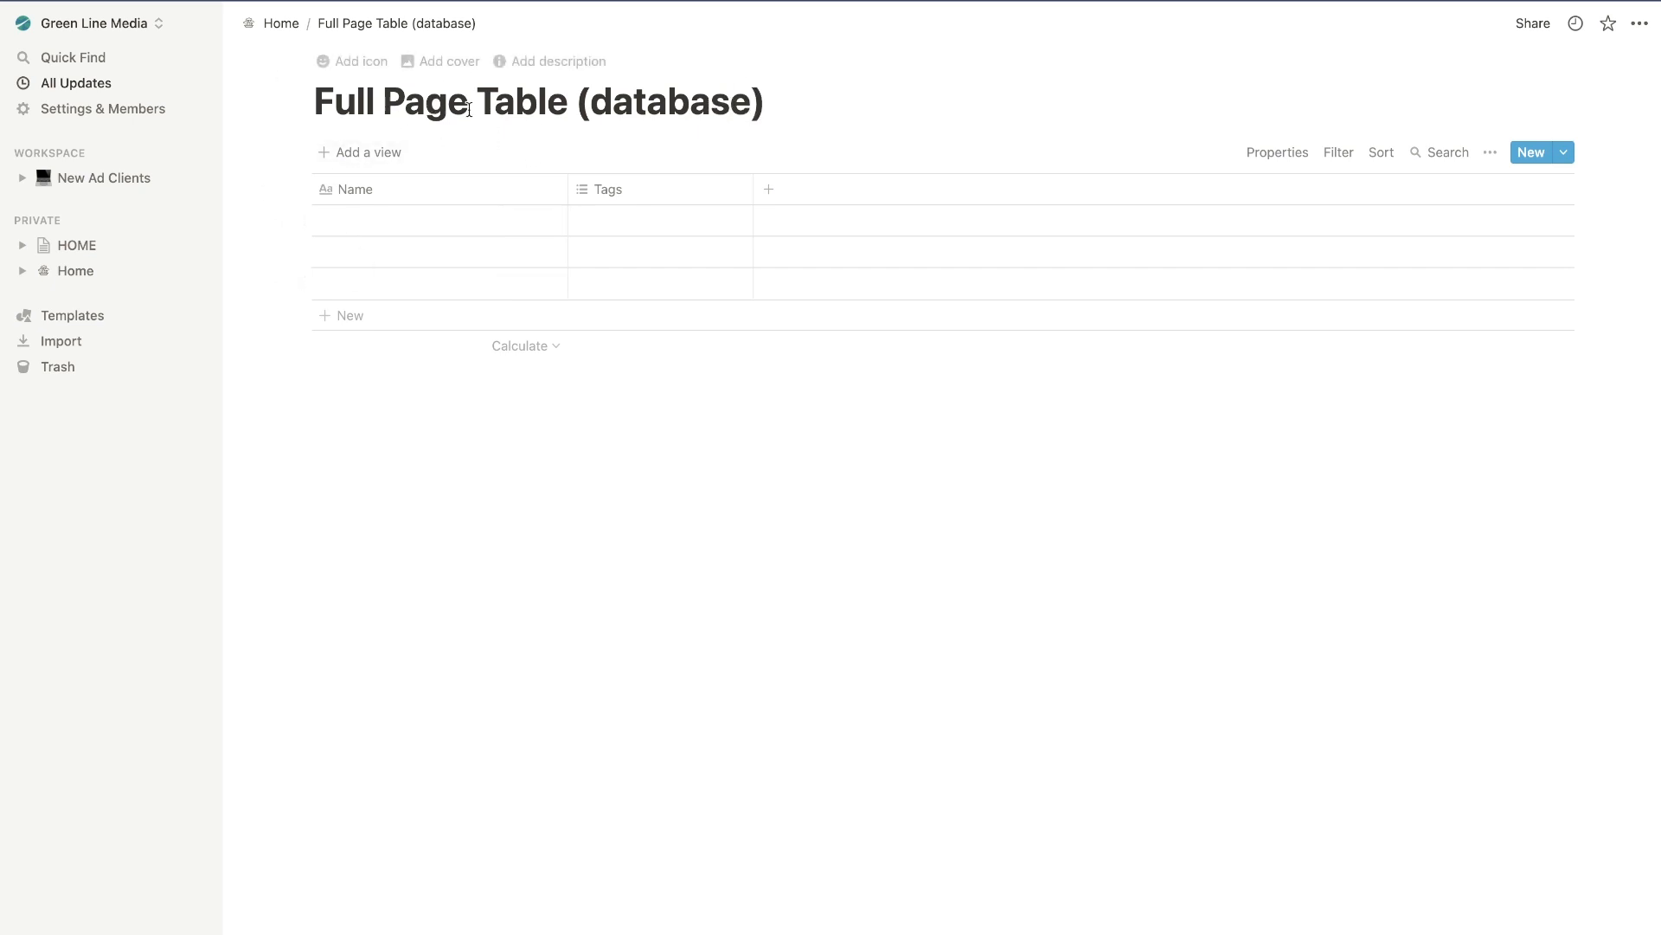
pyautogui.moveTo(474, 105); pyautogui.dragTo(546, 106)
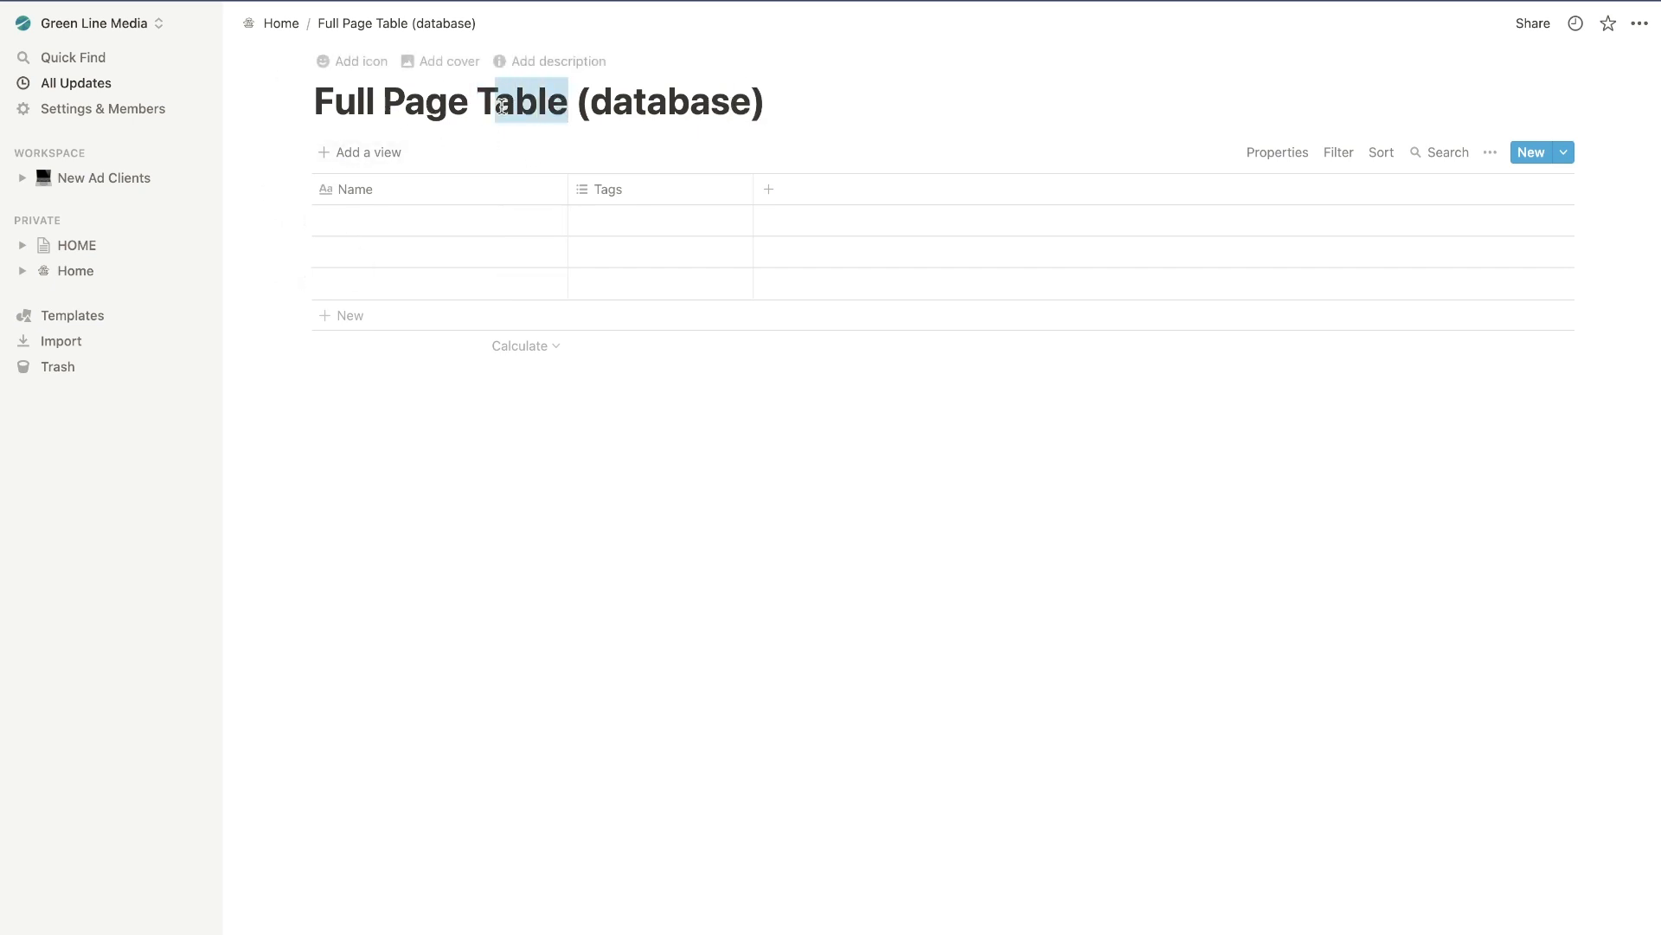
pyautogui.click(355, 153)
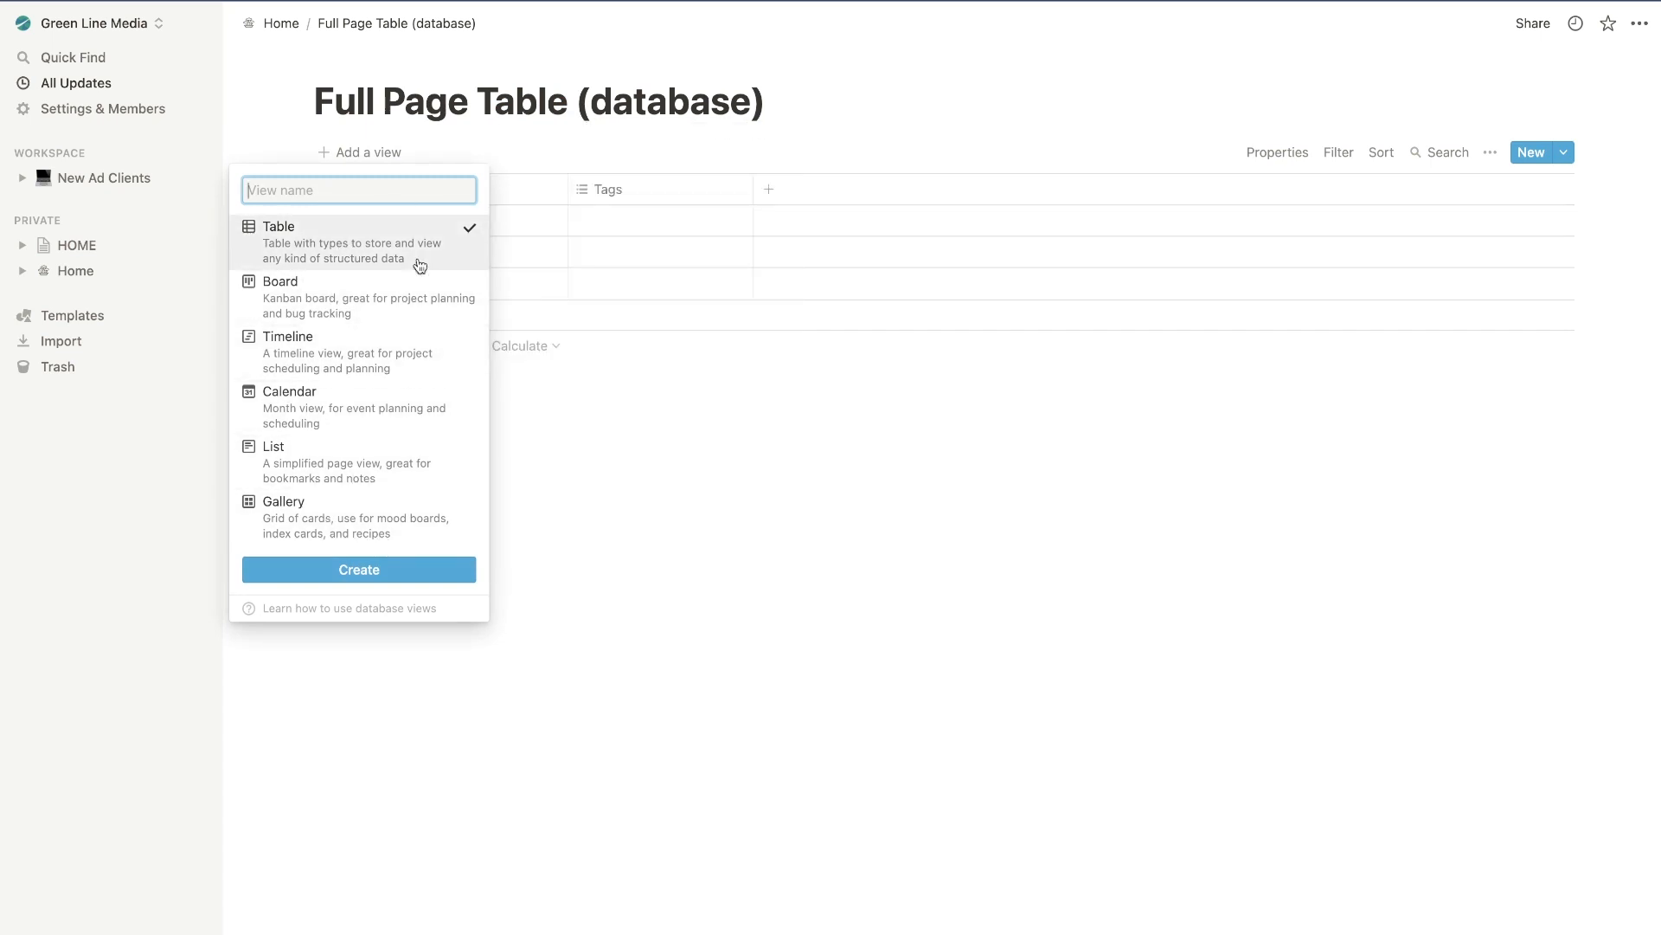
pyautogui.click(689, 429)
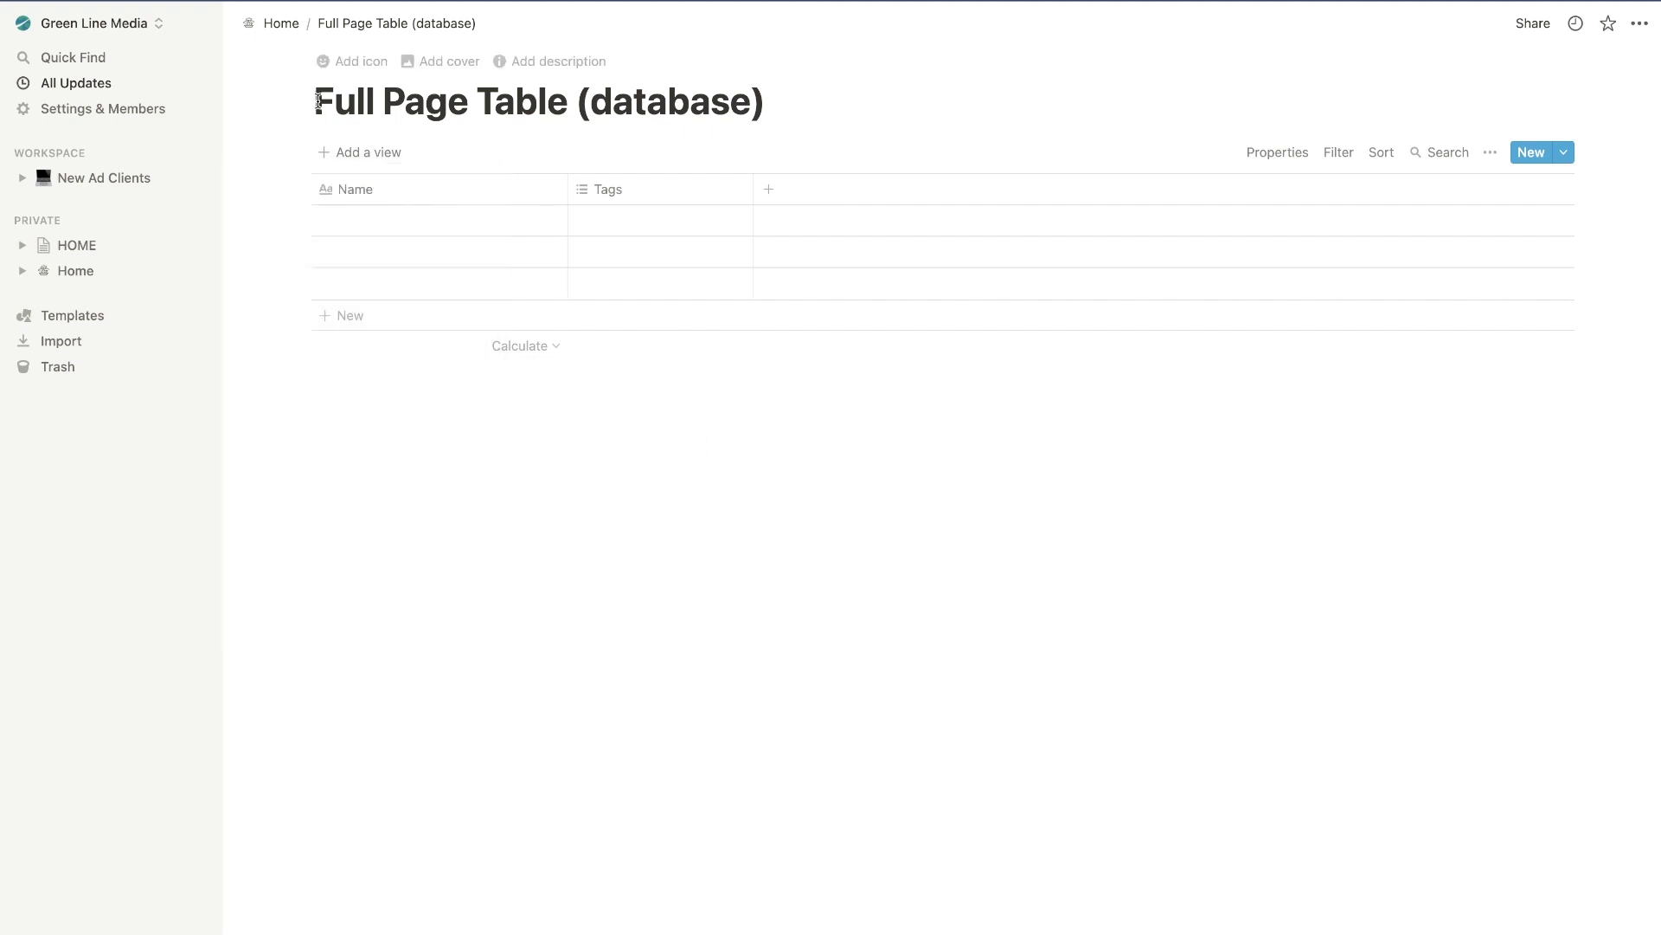
pyautogui.moveTo(316, 99); pyautogui.dragTo(608, 101)
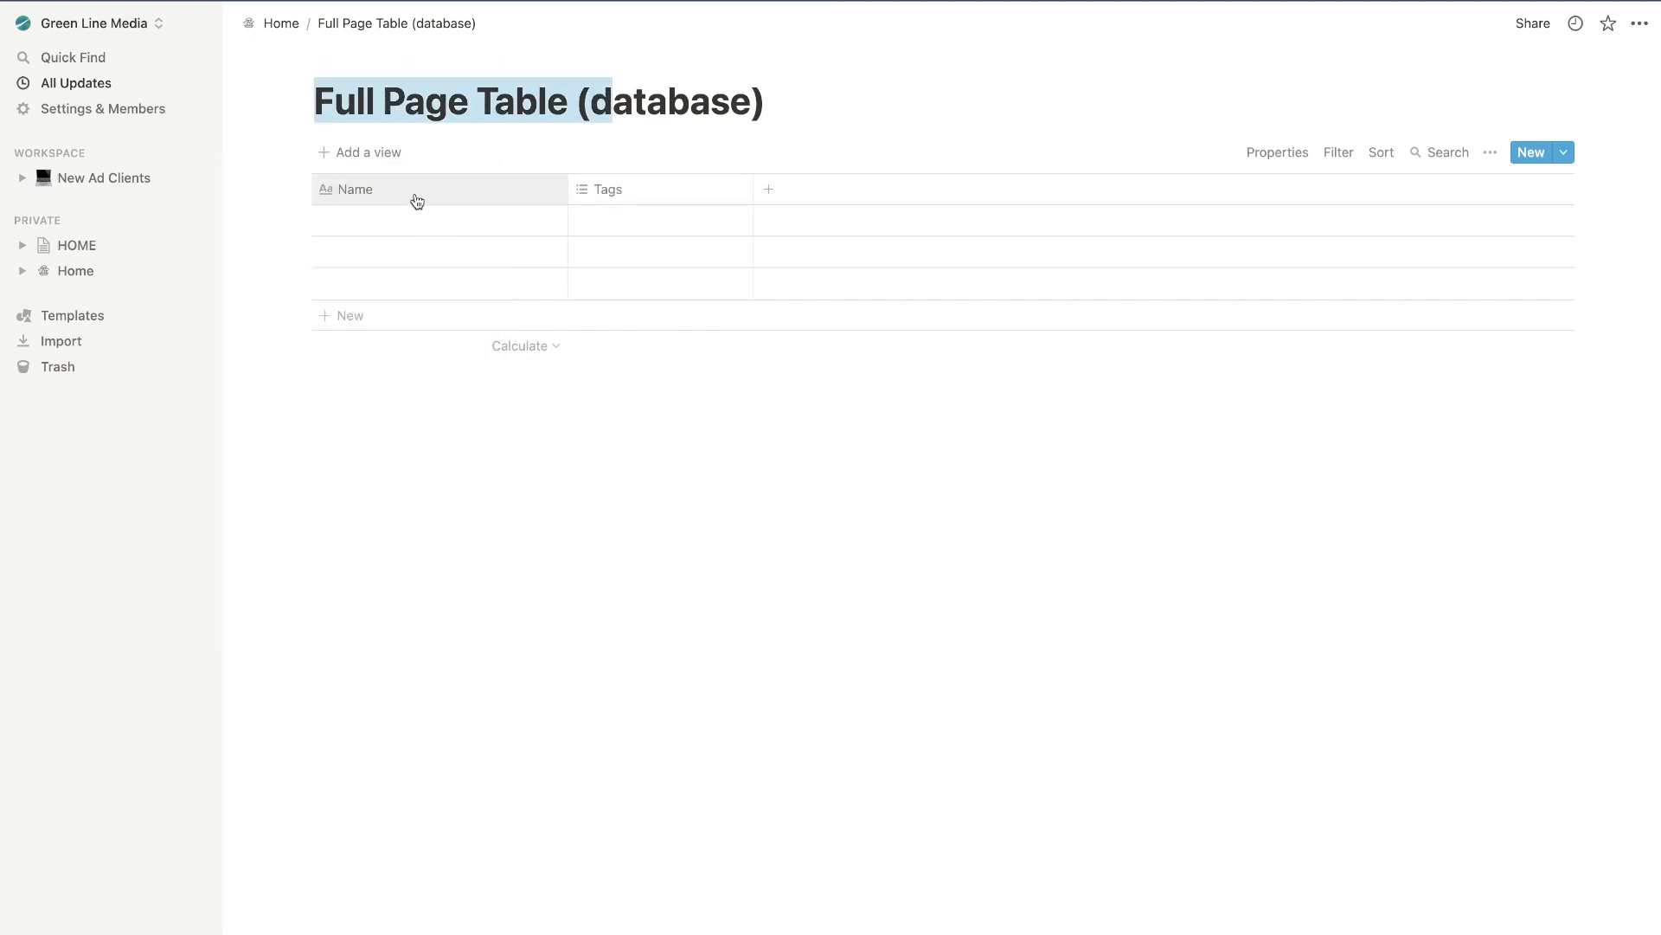
# Return to the Home page and reopen the Full Page Table (database) from its link under Personal Errands.
pyautogui.click(281, 22)
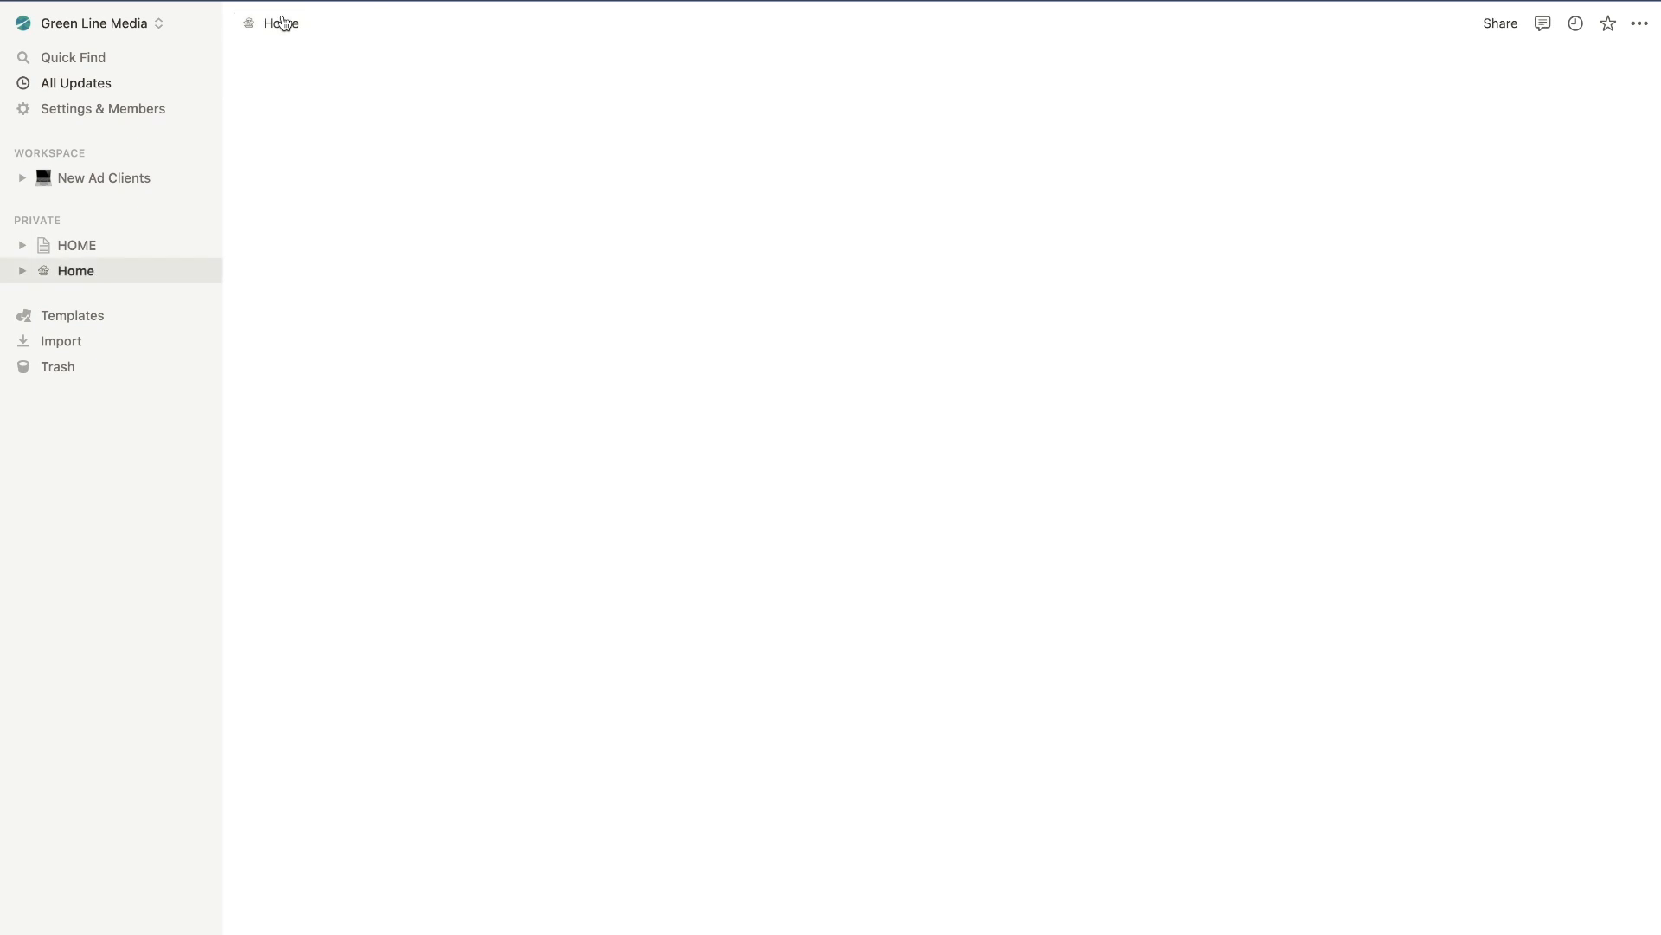
pyautogui.scroll(-5, 912, 604)
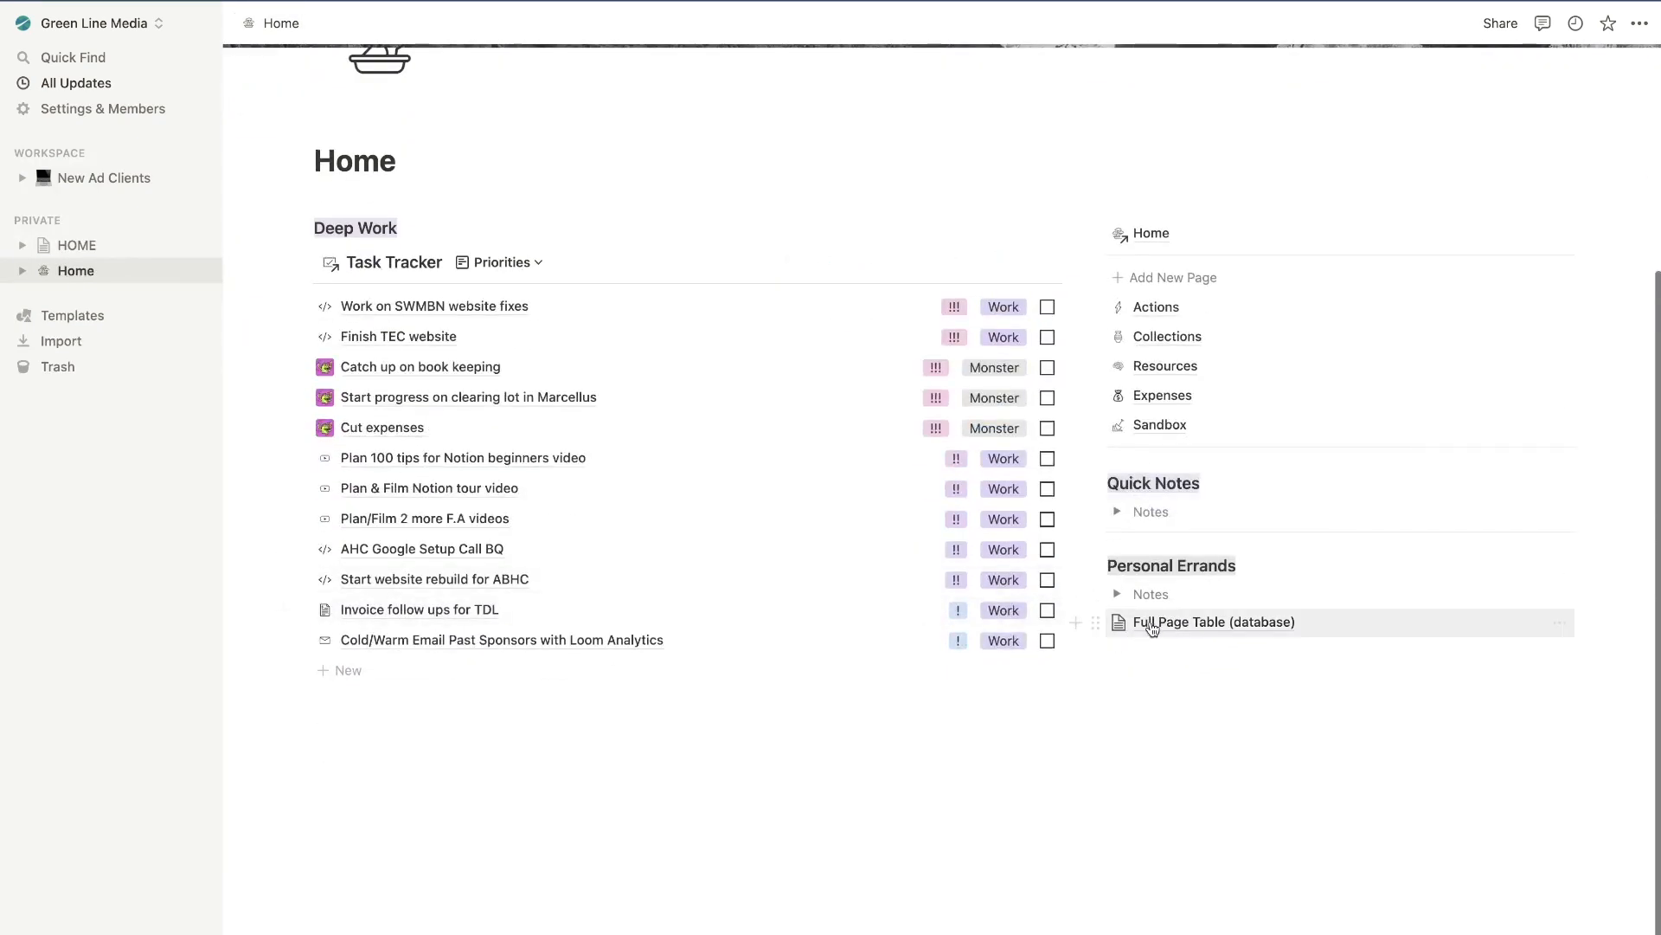
pyautogui.click(1194, 625)
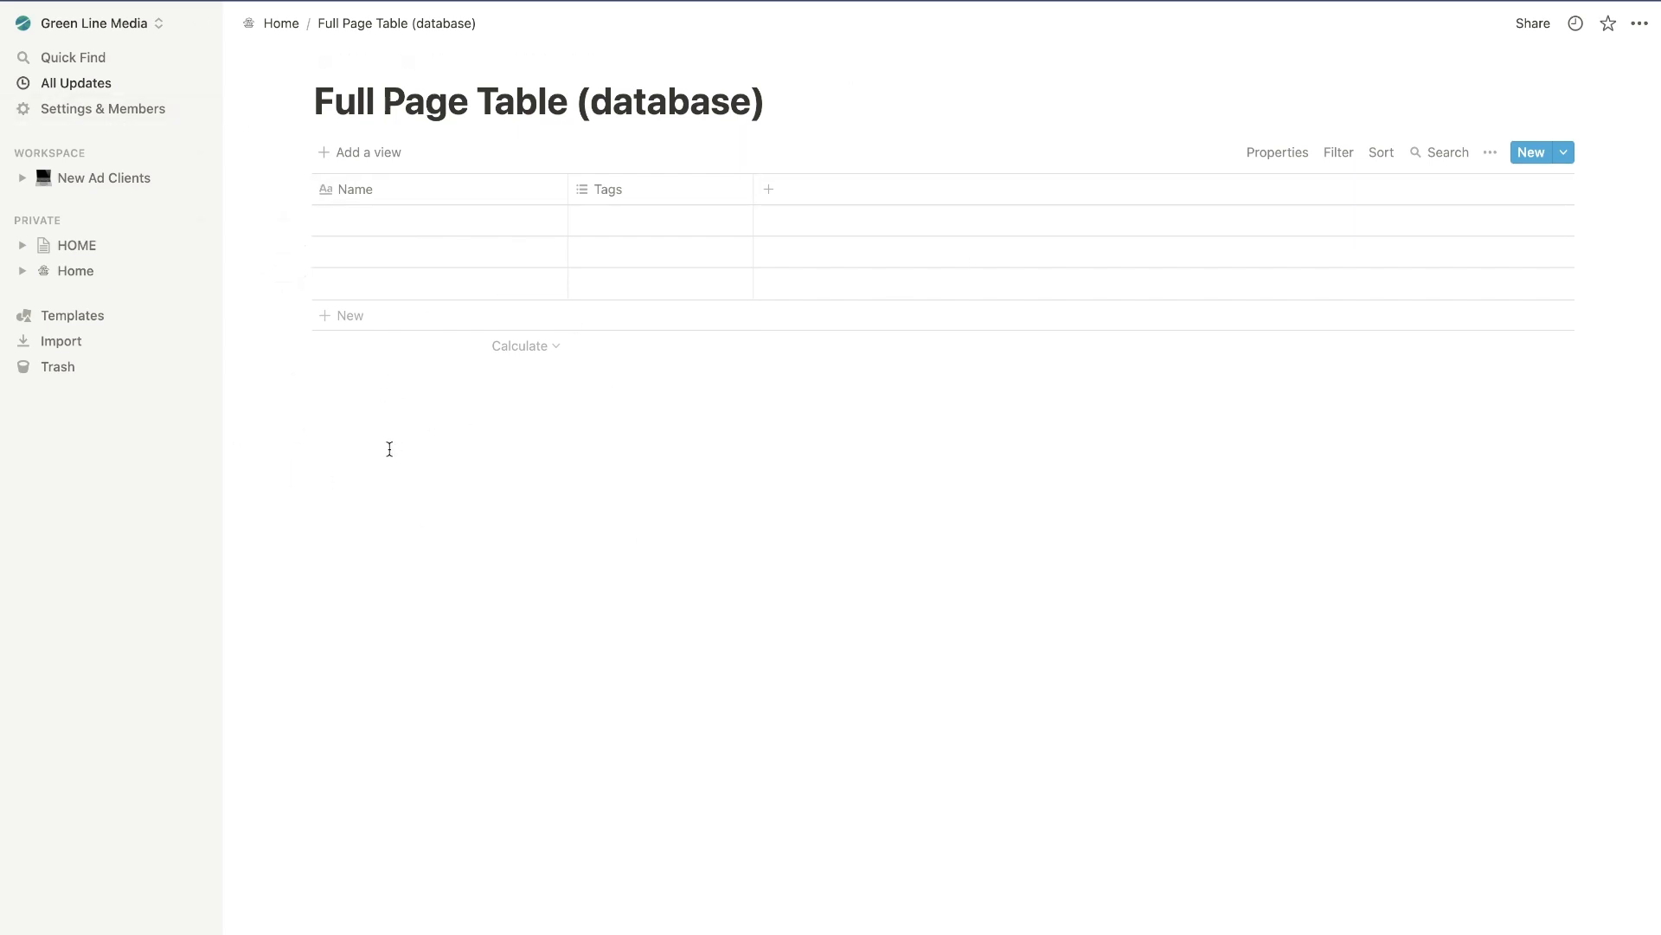
# Insert a linked database of Full Page Table (database) below its page link on the Home page.
pyautogui.click(275, 24)
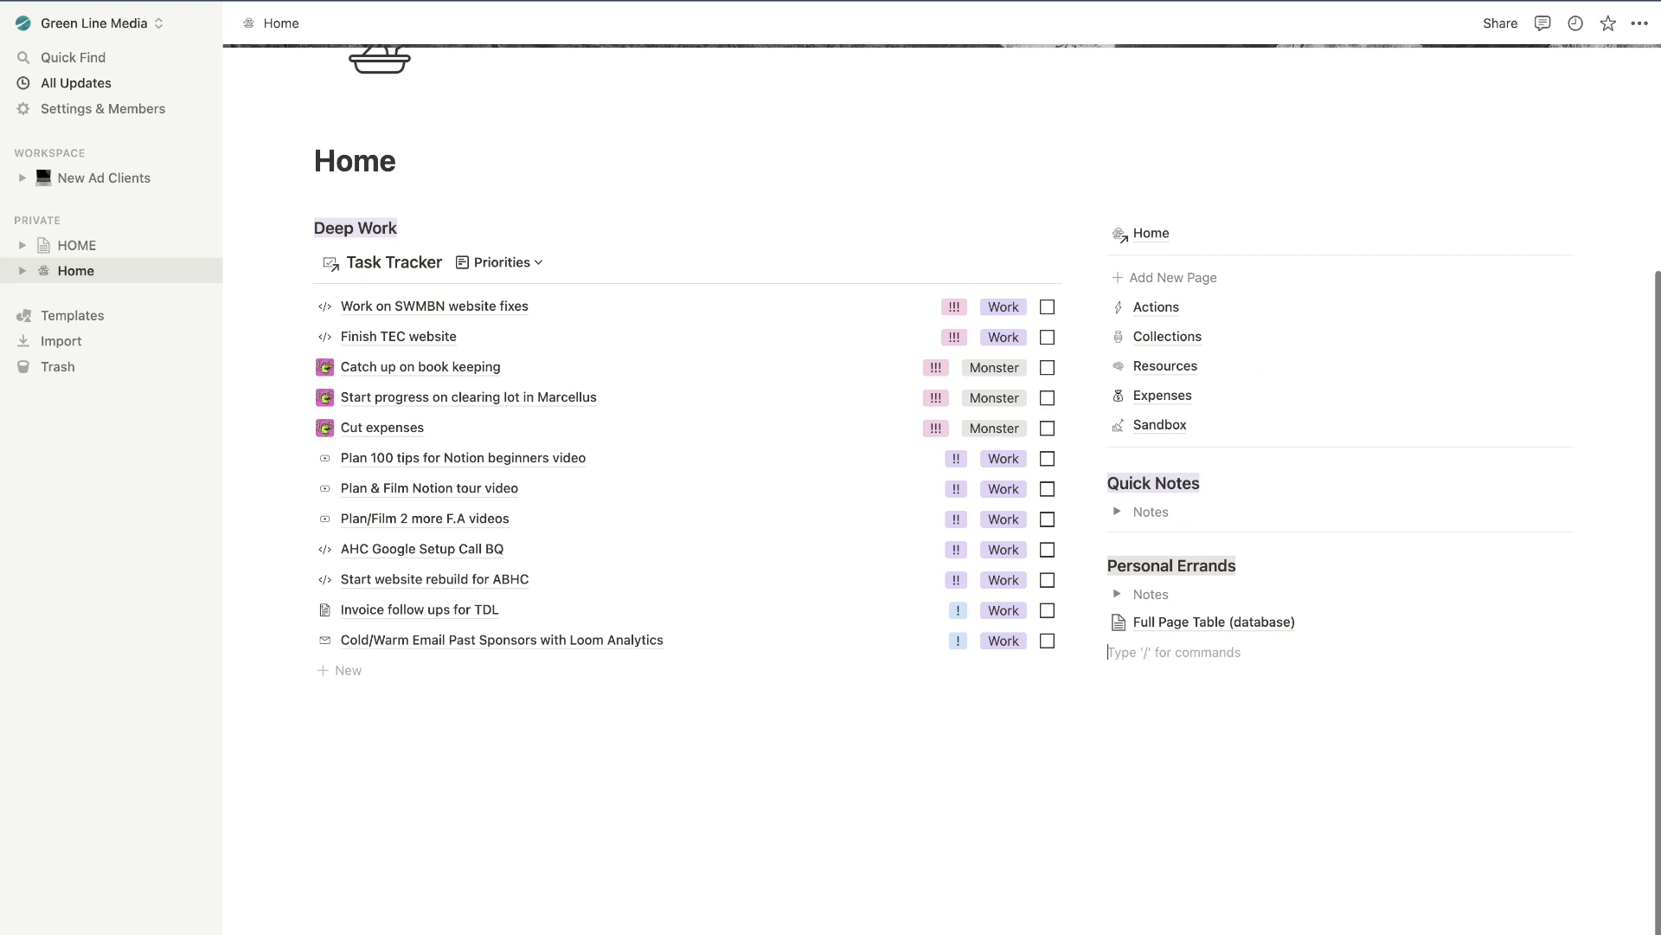
pyautogui.write('/linked')
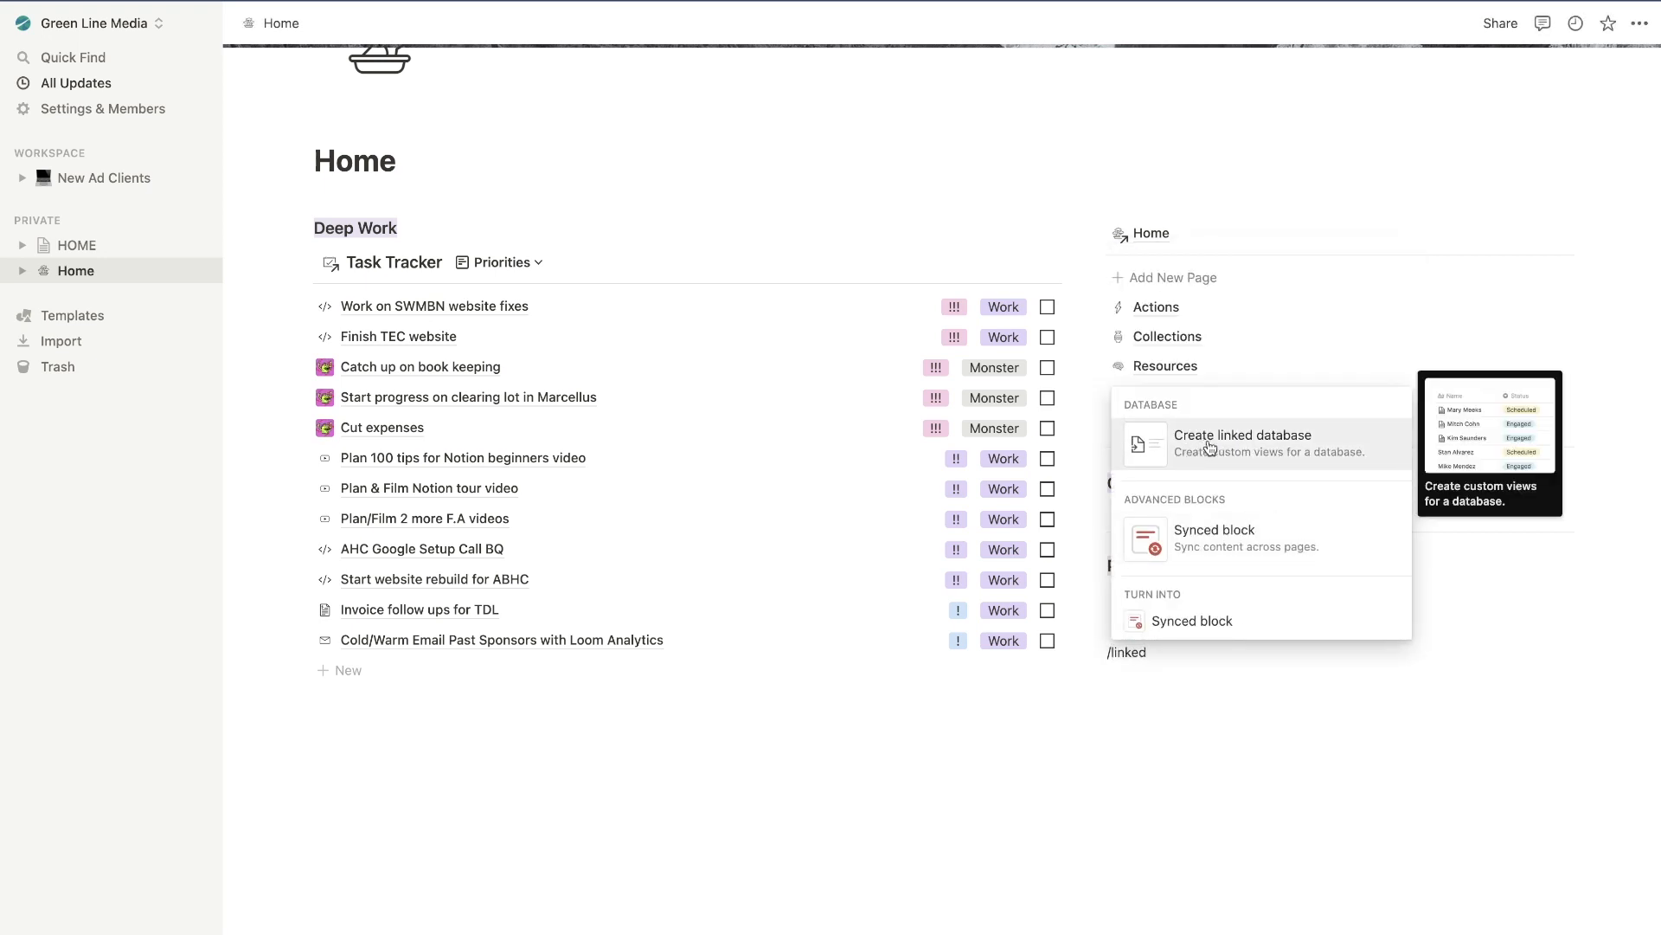
pyautogui.click(1217, 443)
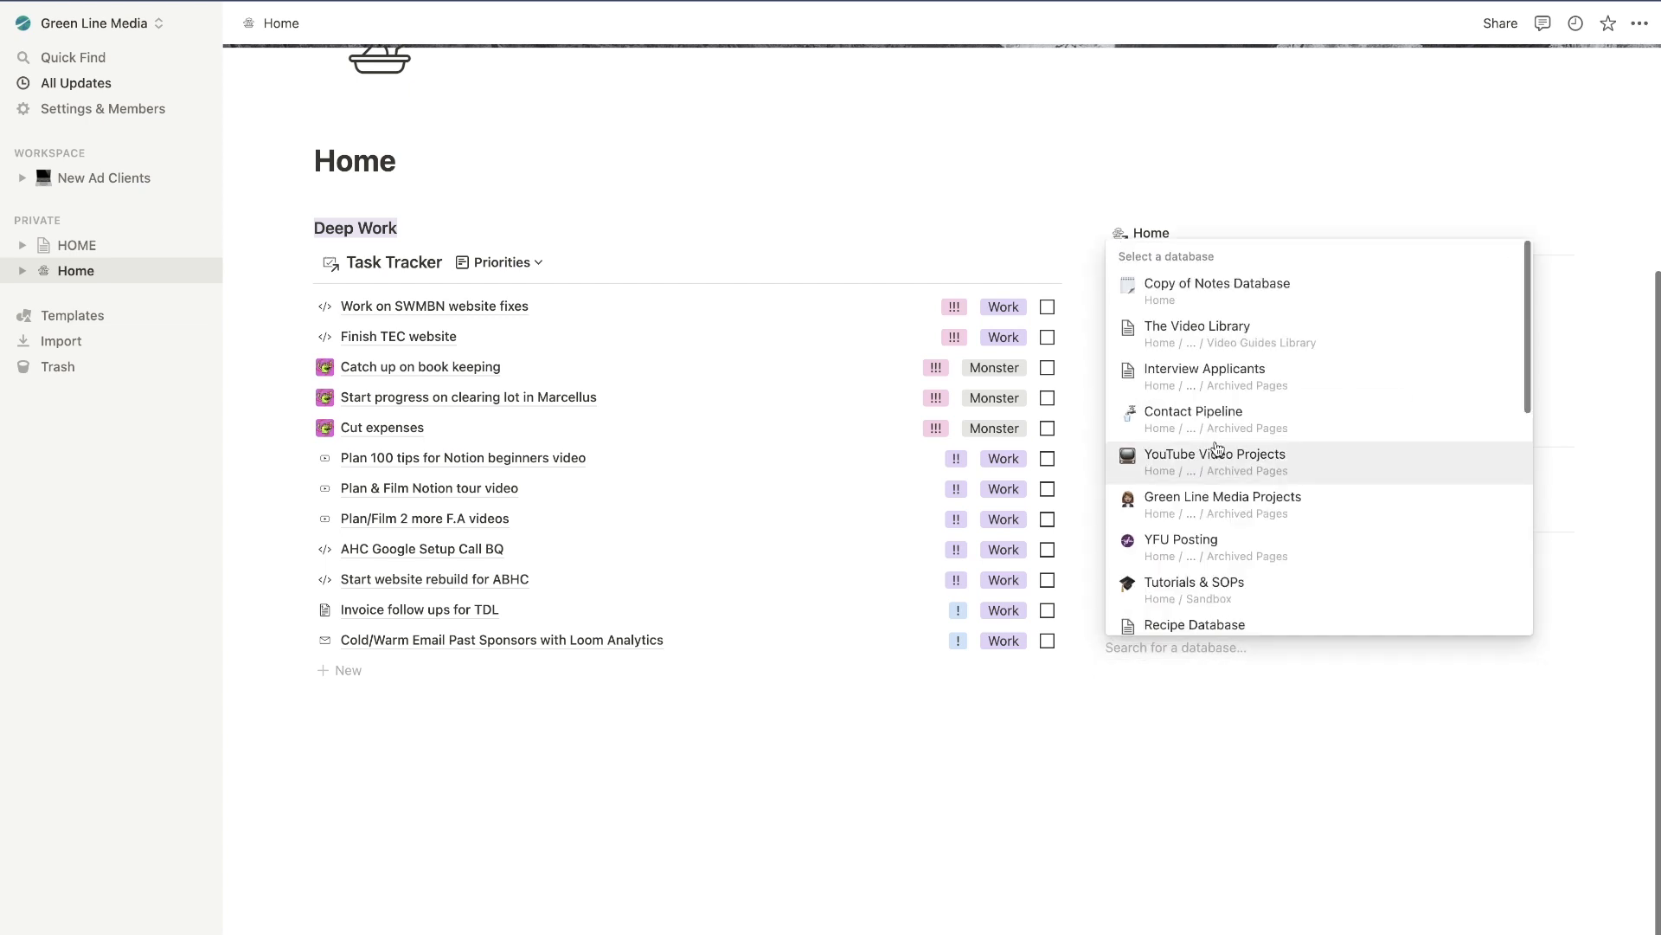
pyautogui.write('table')
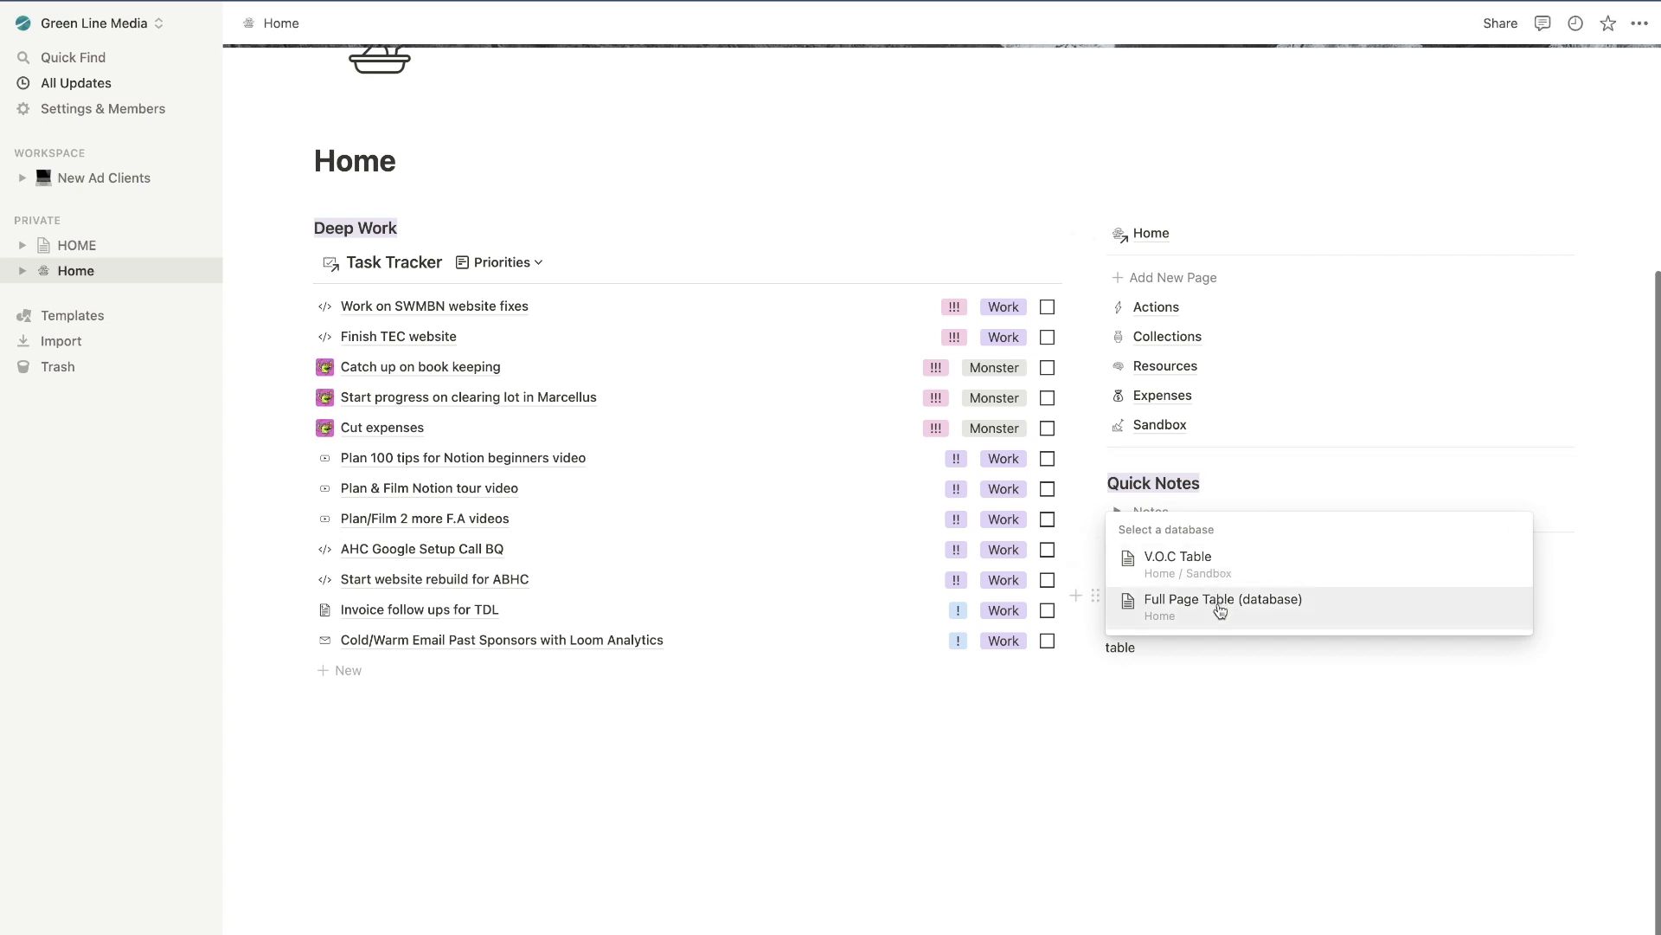
pyautogui.click(1220, 611)
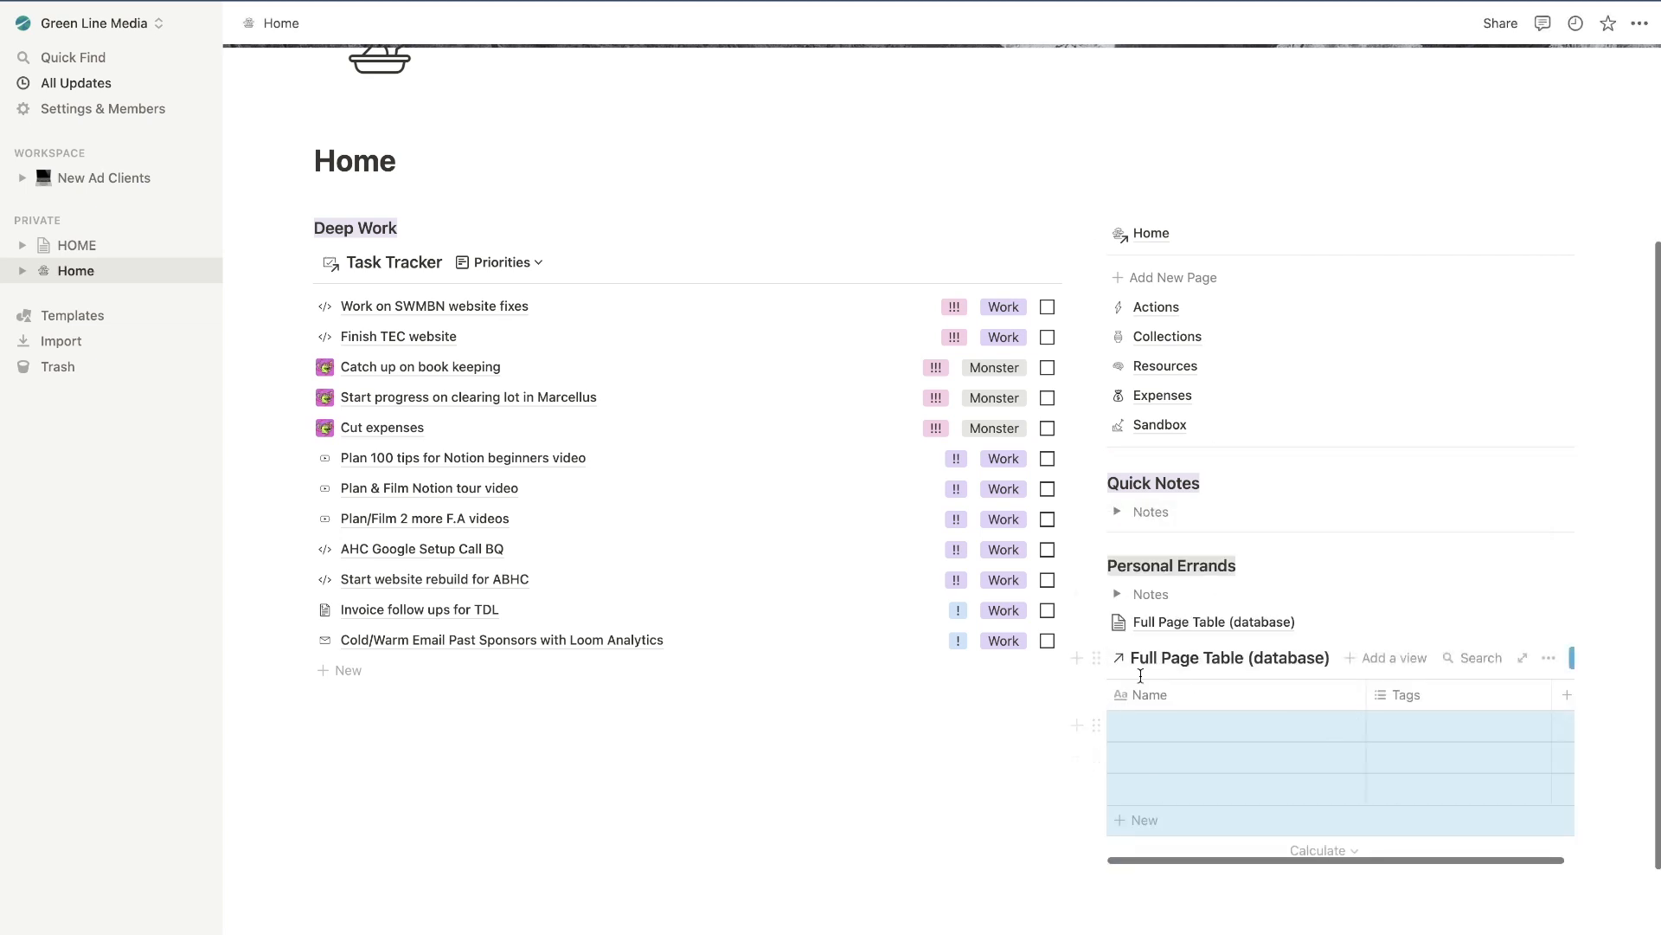
# Enter a first name in each of the linked table's three Name cells and open the original Full Page Table (database).
pyautogui.hscroll(1, 1403, 740)
pyautogui.hscroll(-1, 1402, 739)
pyautogui.click(1228, 719)
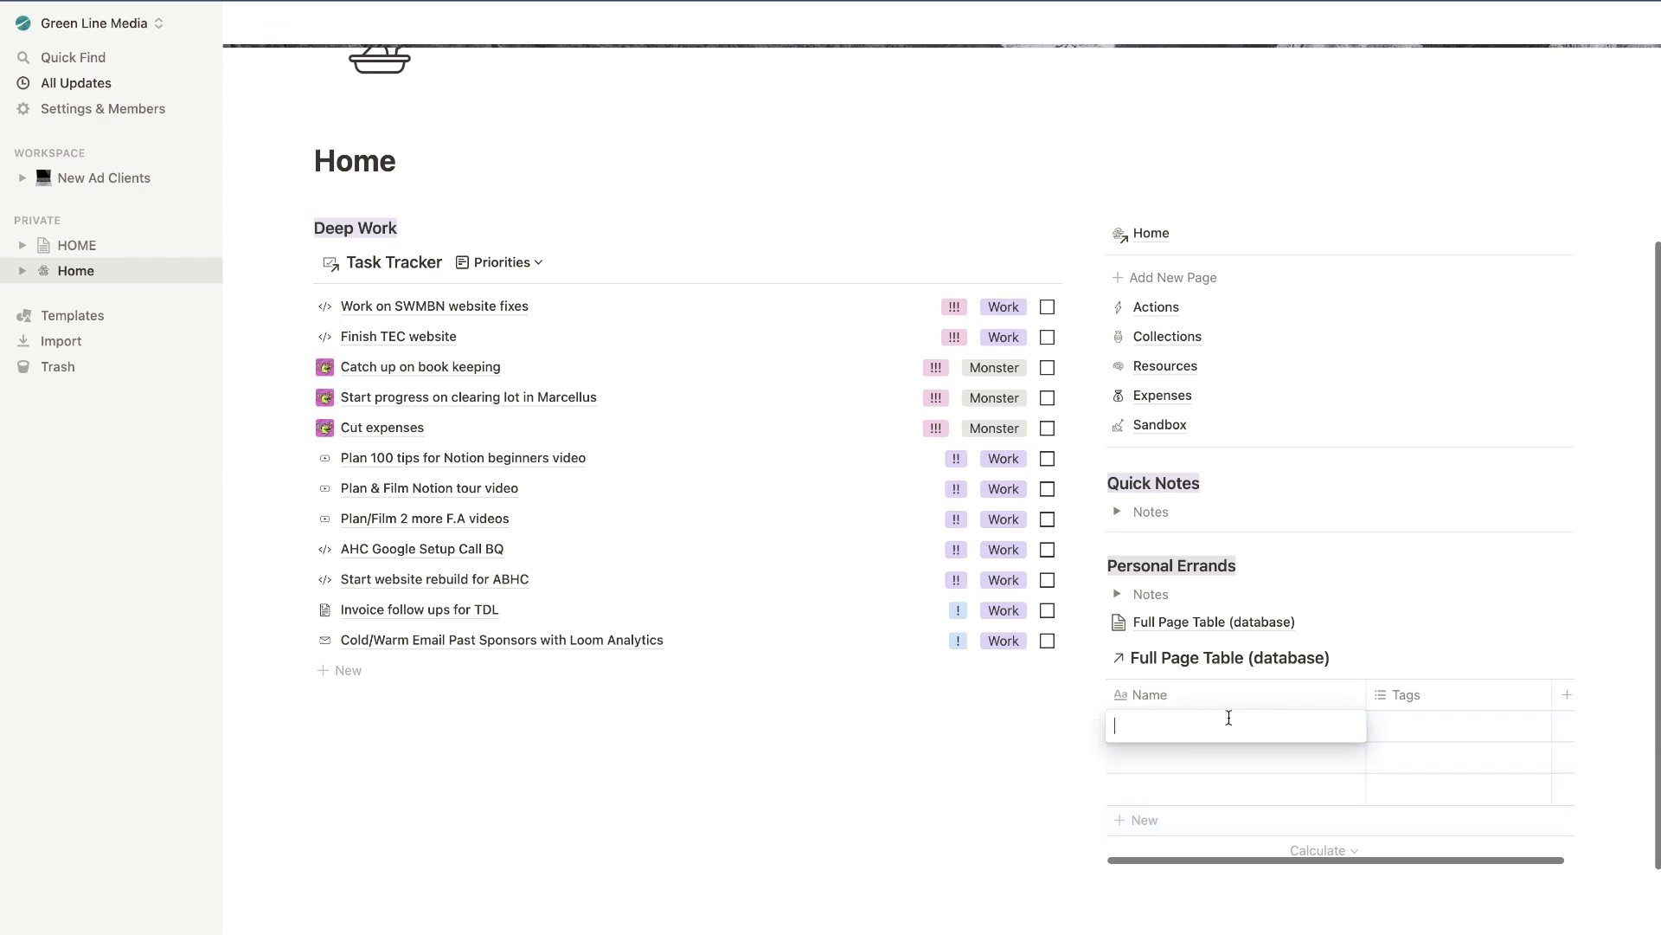
pyautogui.press('Tab')
pyautogui.click(1198, 750)
pyautogui.write('John')
pyautogui.press('Return')
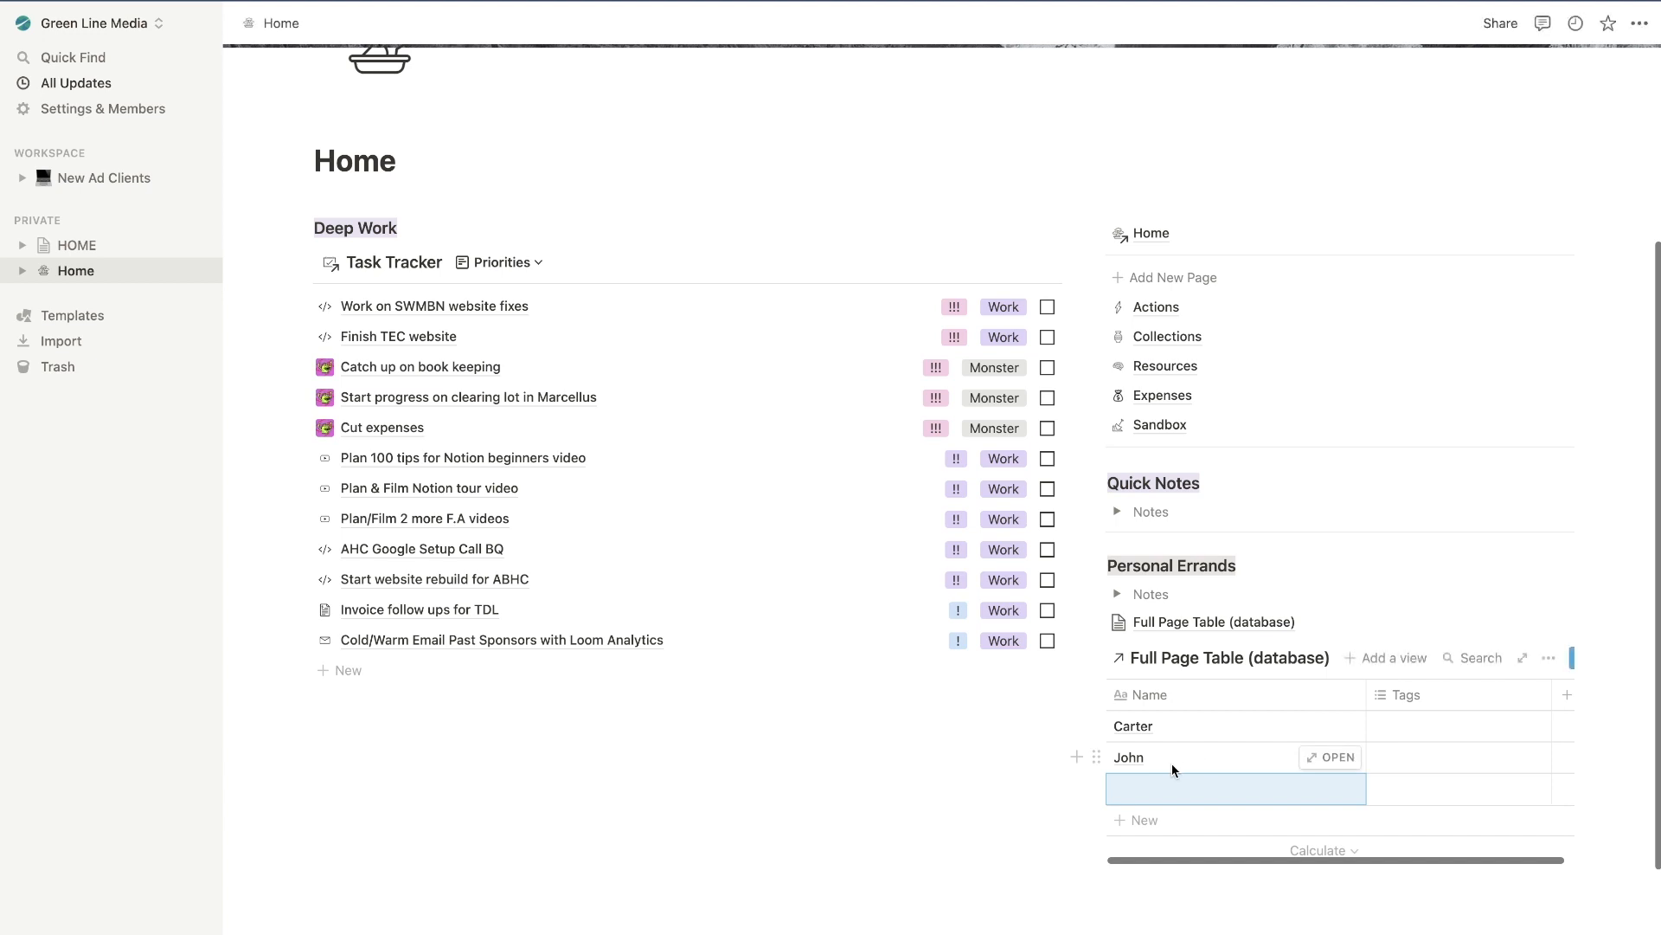
pyautogui.write('Saraha')
pyautogui.press('BackSpace')
pyautogui.press('Return')
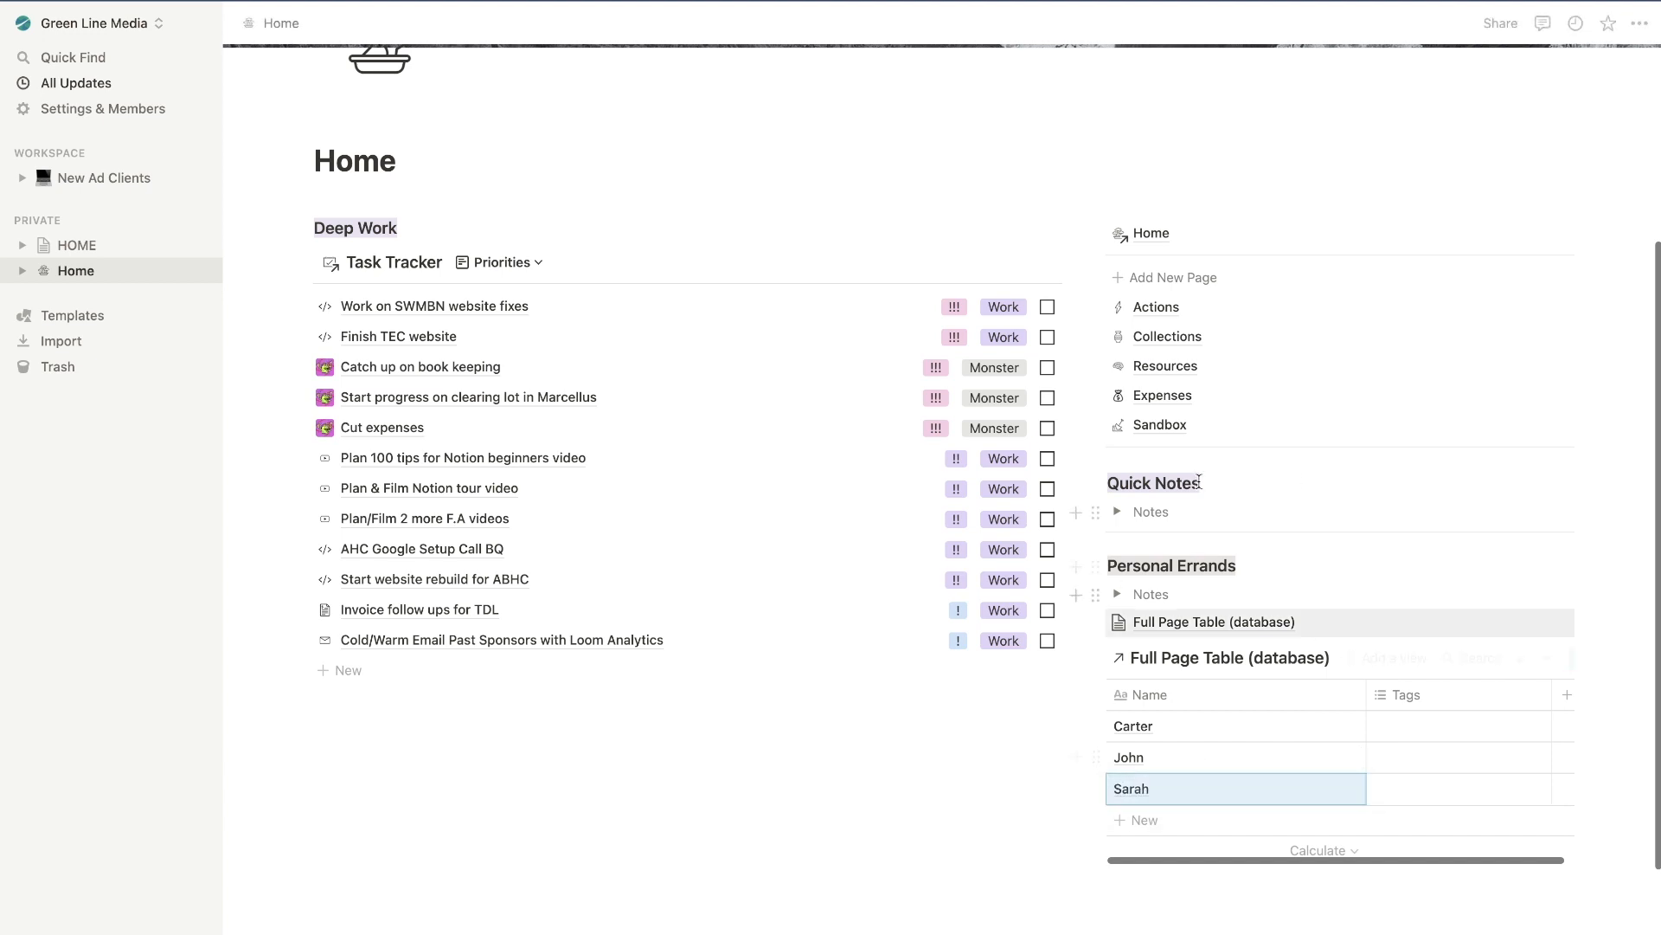
pyautogui.click(1189, 624)
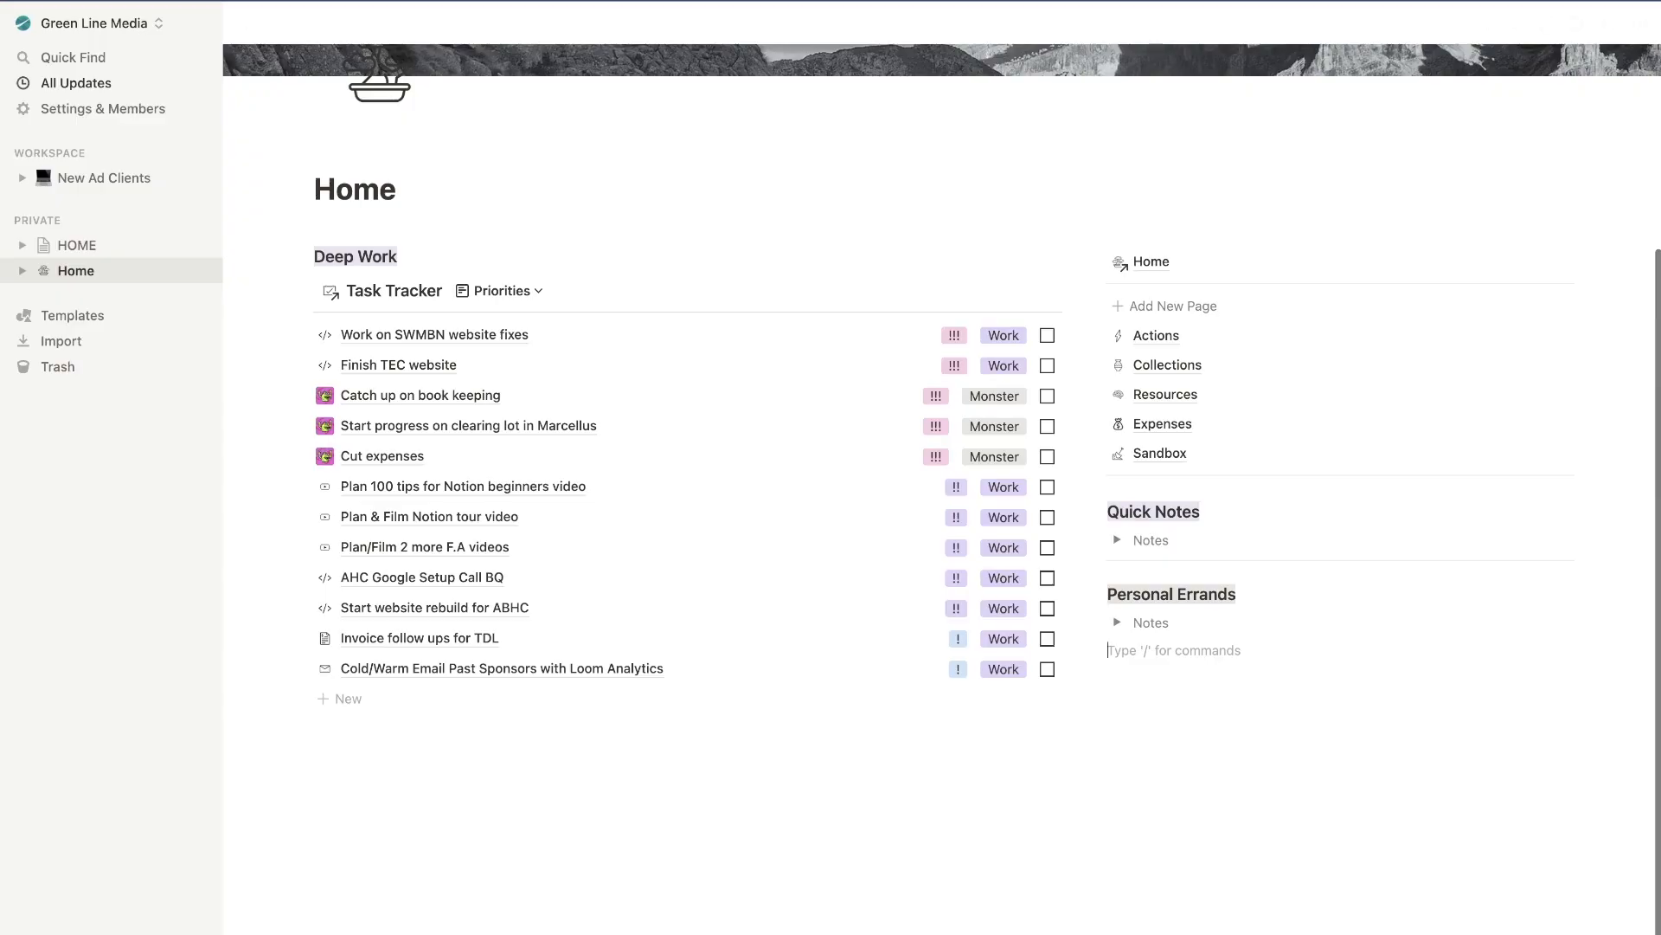
# Create a sub-page titled "Book Case" below the Personal Errands notes on the Home page.
pyautogui.write('/')
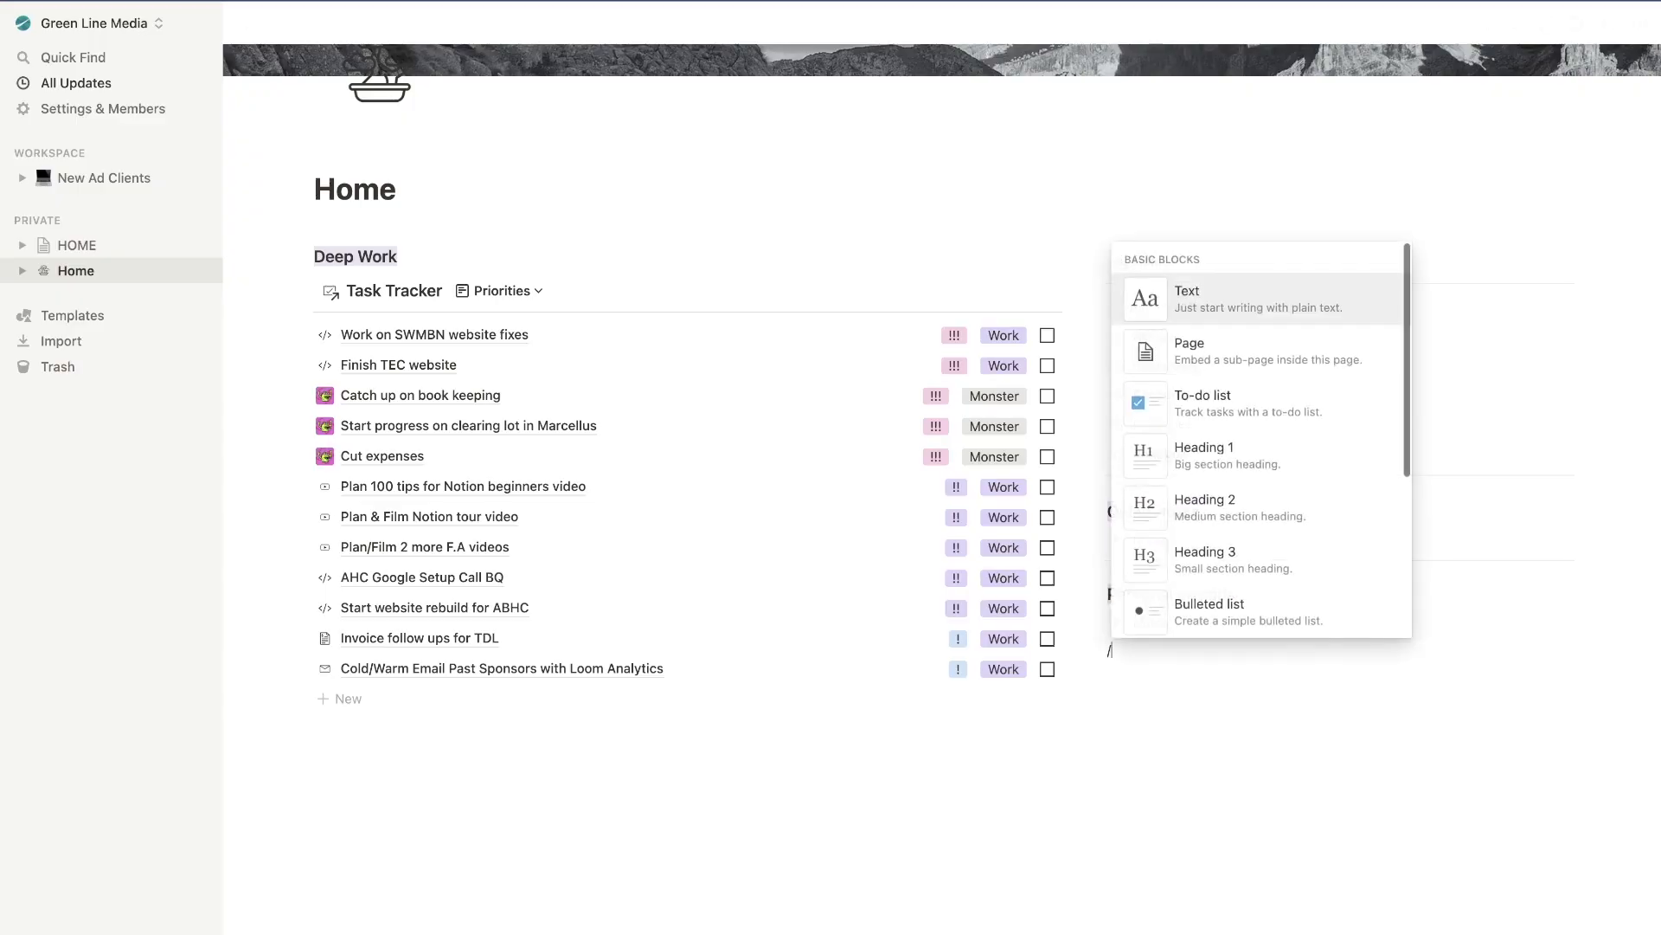
pyautogui.write('page')
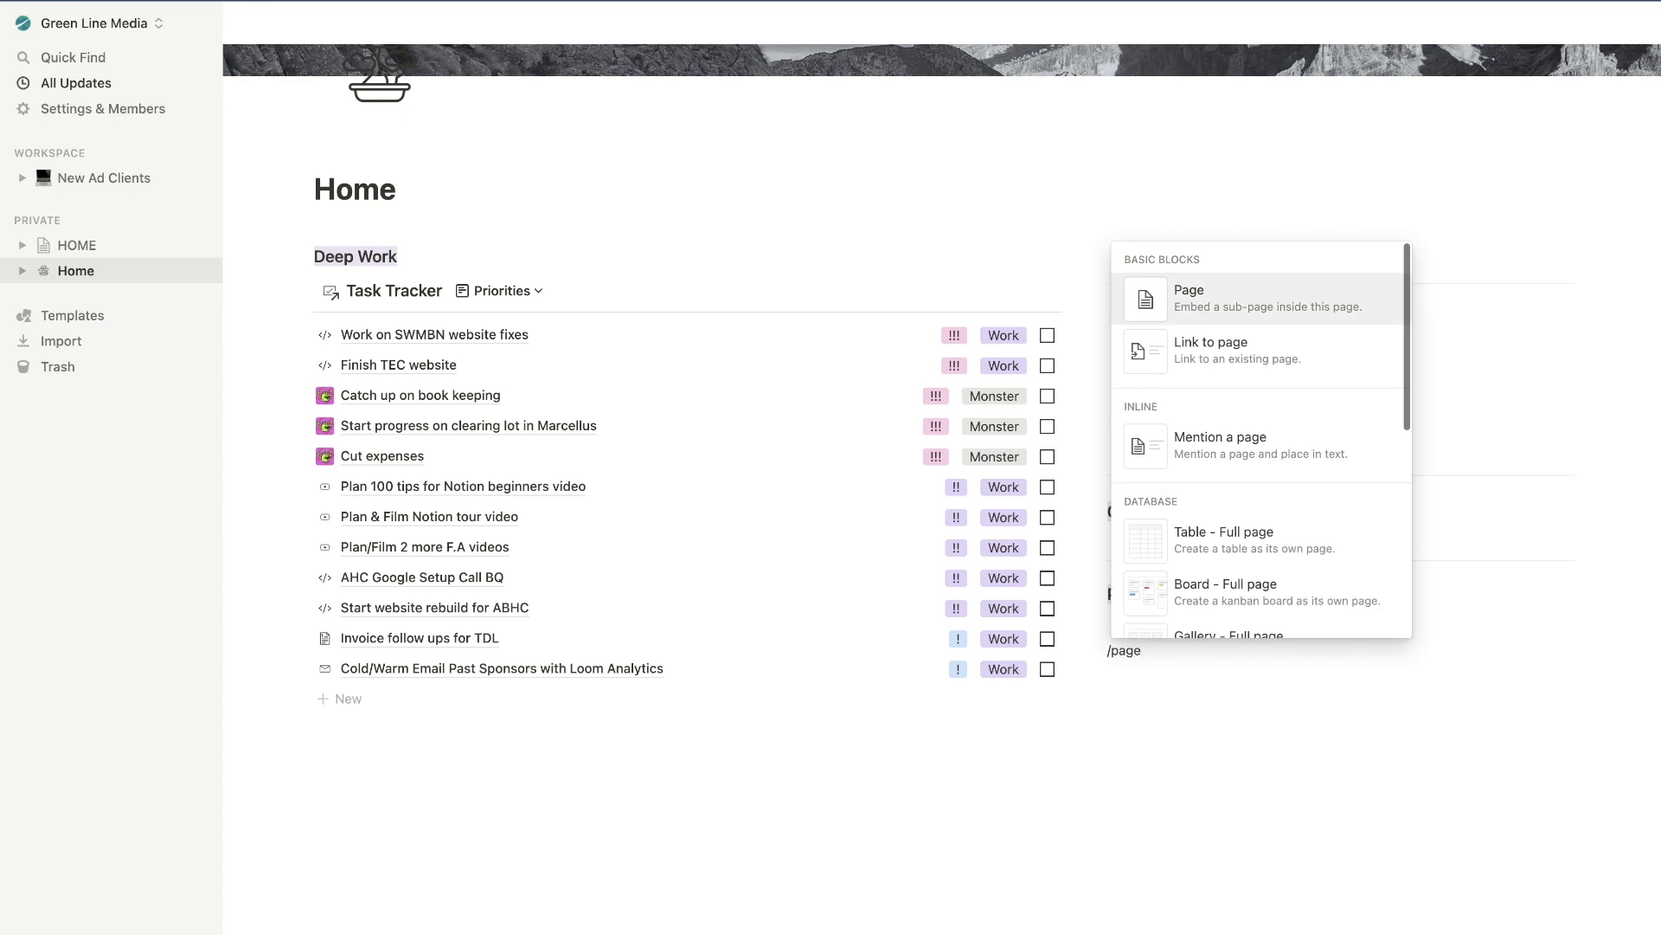
pyautogui.press('Return')
pyautogui.write('Book Case')
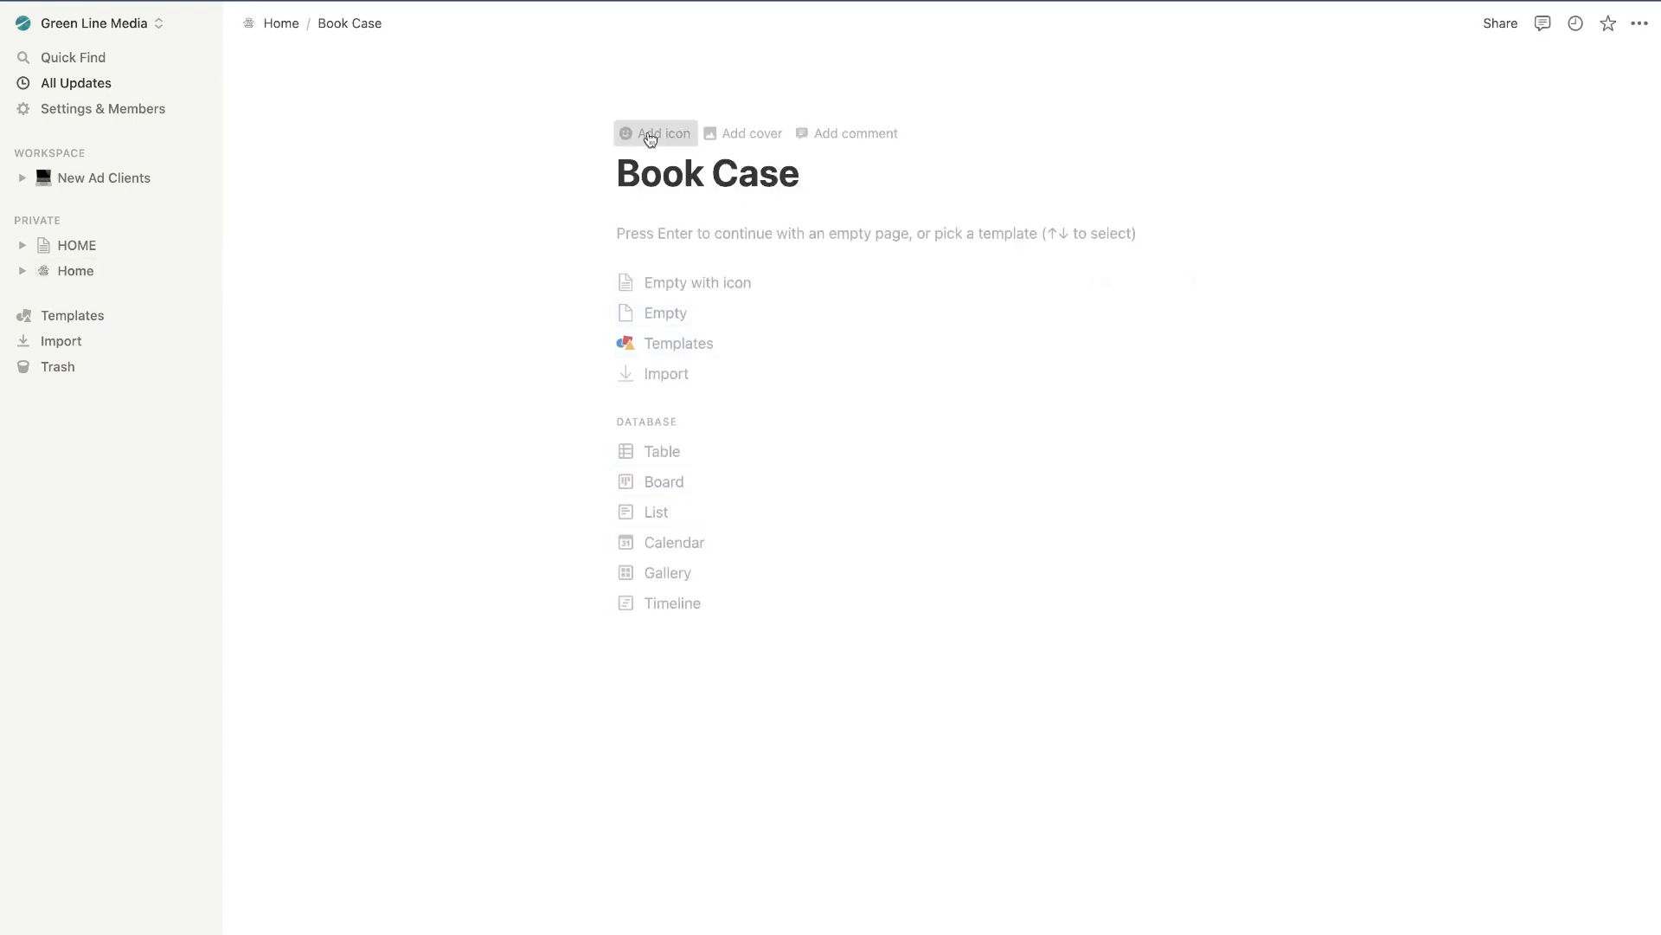
# Give the Book Case page an open book emoji as its icon, found with the filter word "book".
pyautogui.click(649, 135)
pyautogui.click(657, 201)
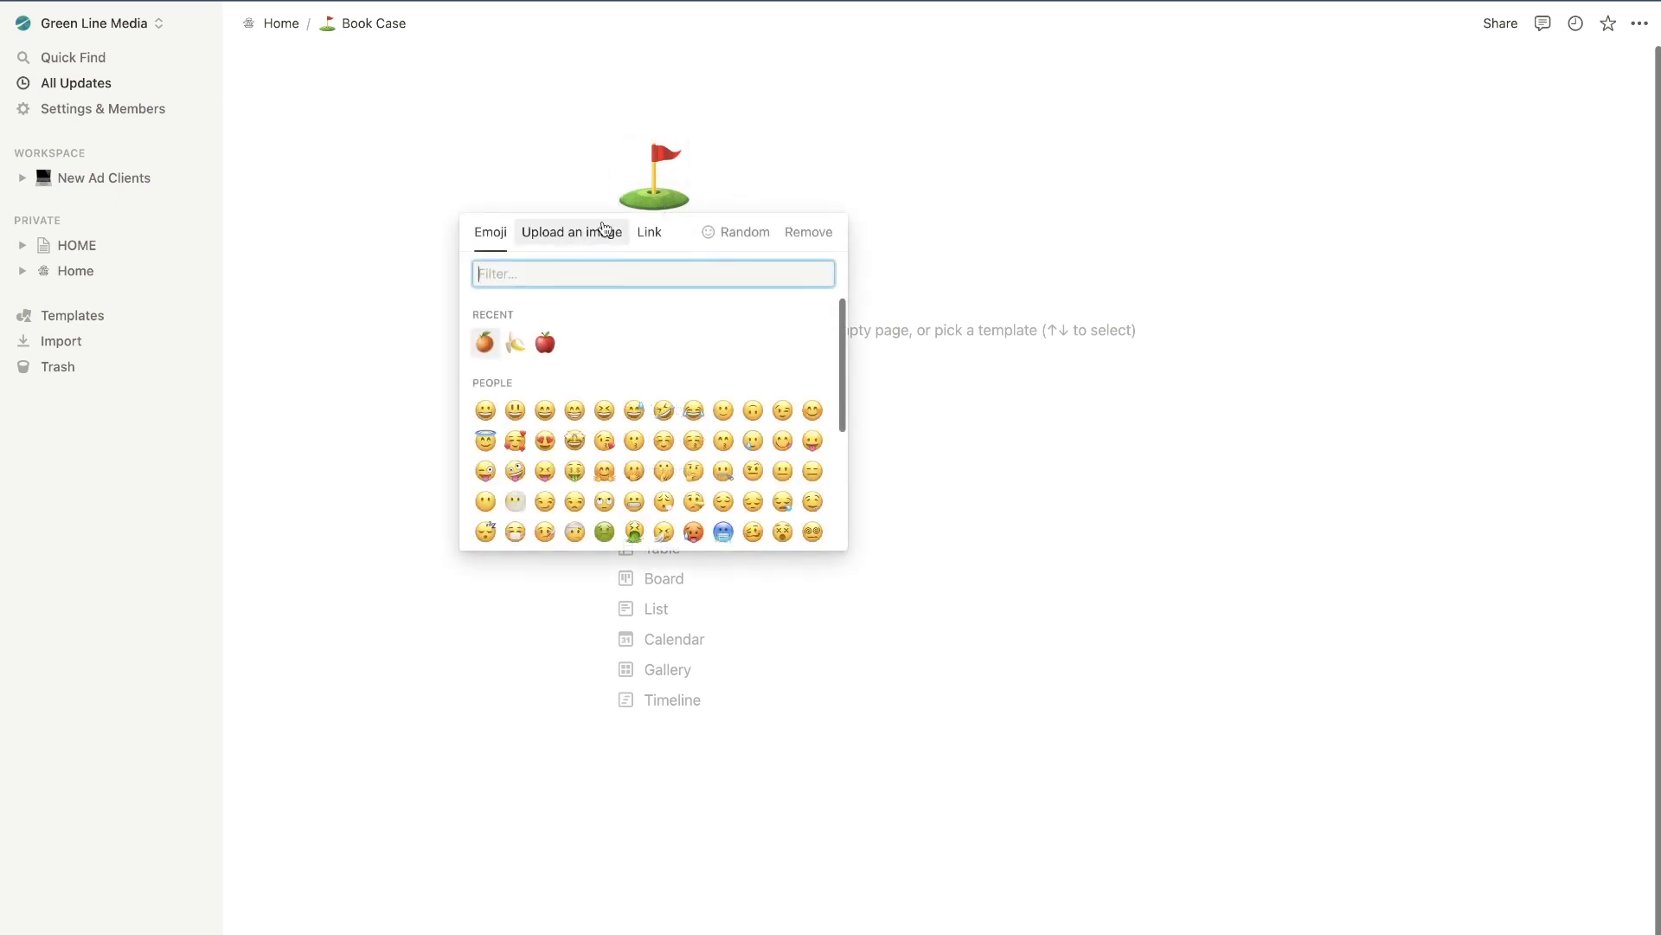
pyautogui.write('book')
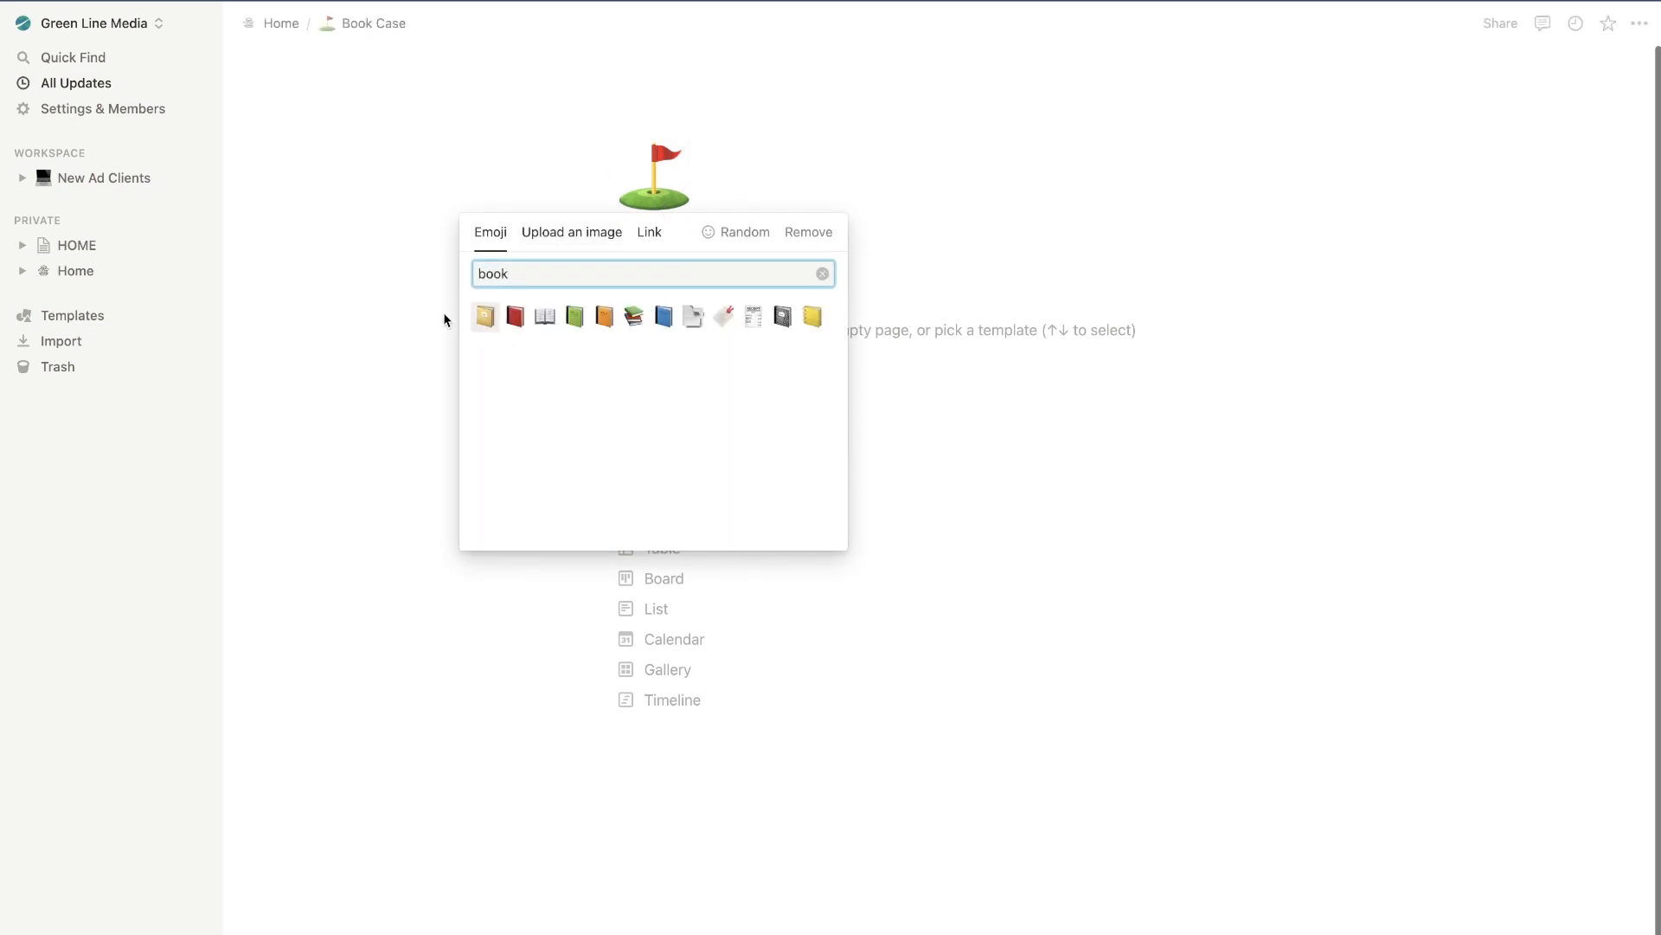
pyautogui.click(545, 316)
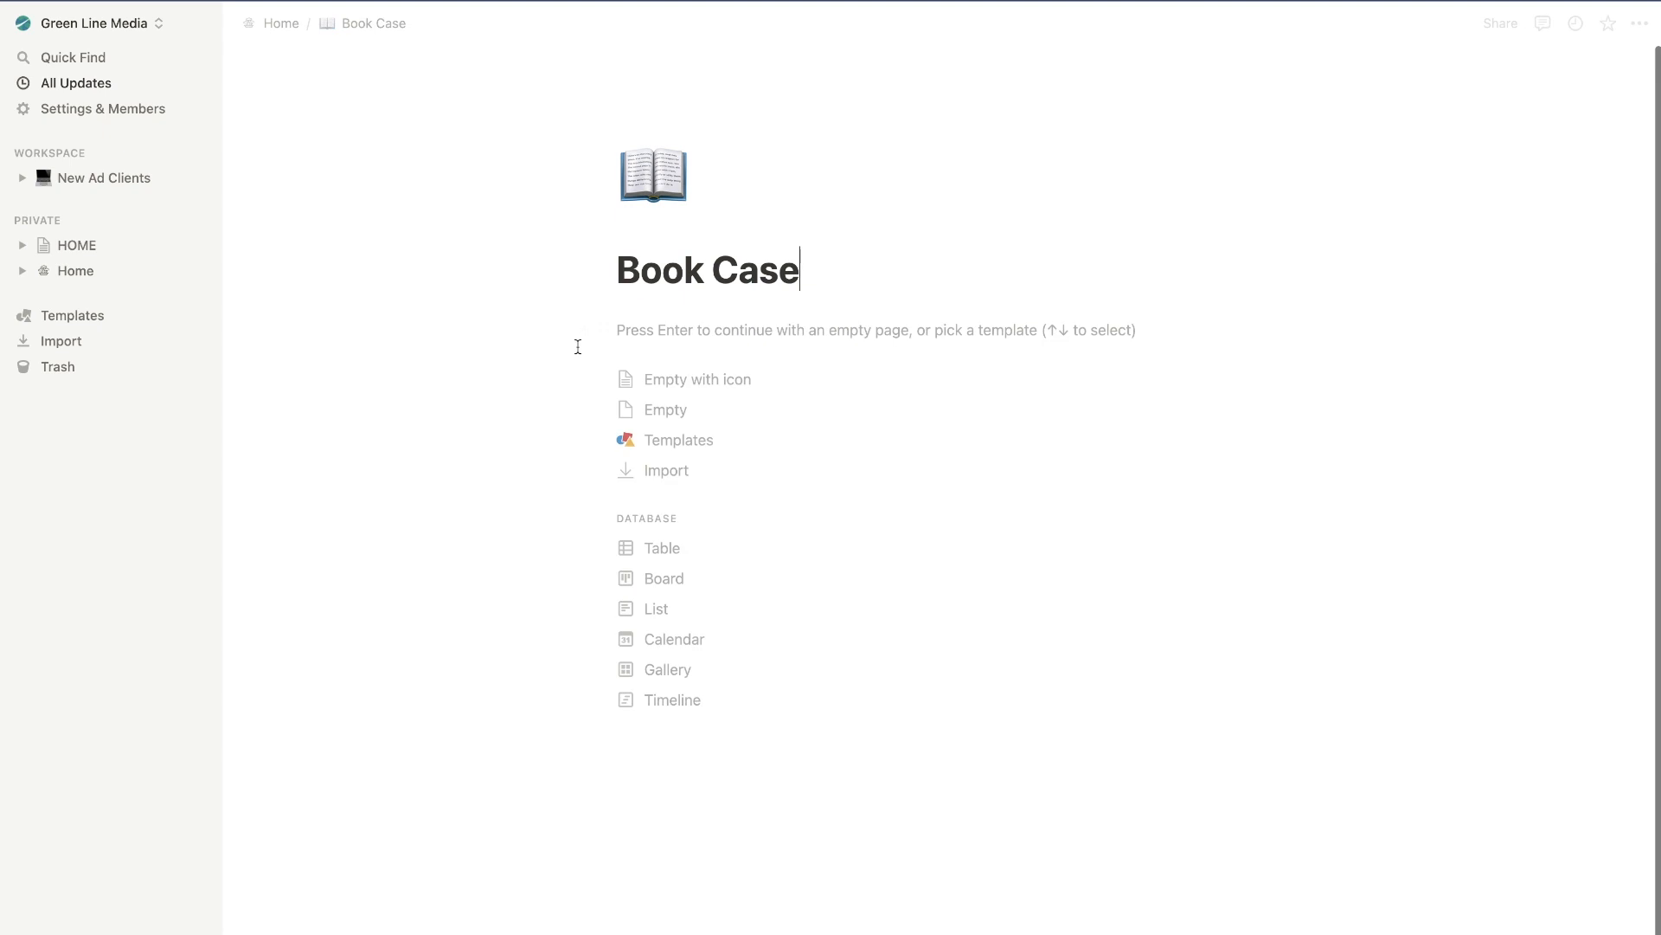
# Turn the Book Case page into a table database and name its first column "Book Name".
pyautogui.click(680, 554)
pyautogui.click(524, 199)
pyautogui.write('Book Name')
pyautogui.press('Return')
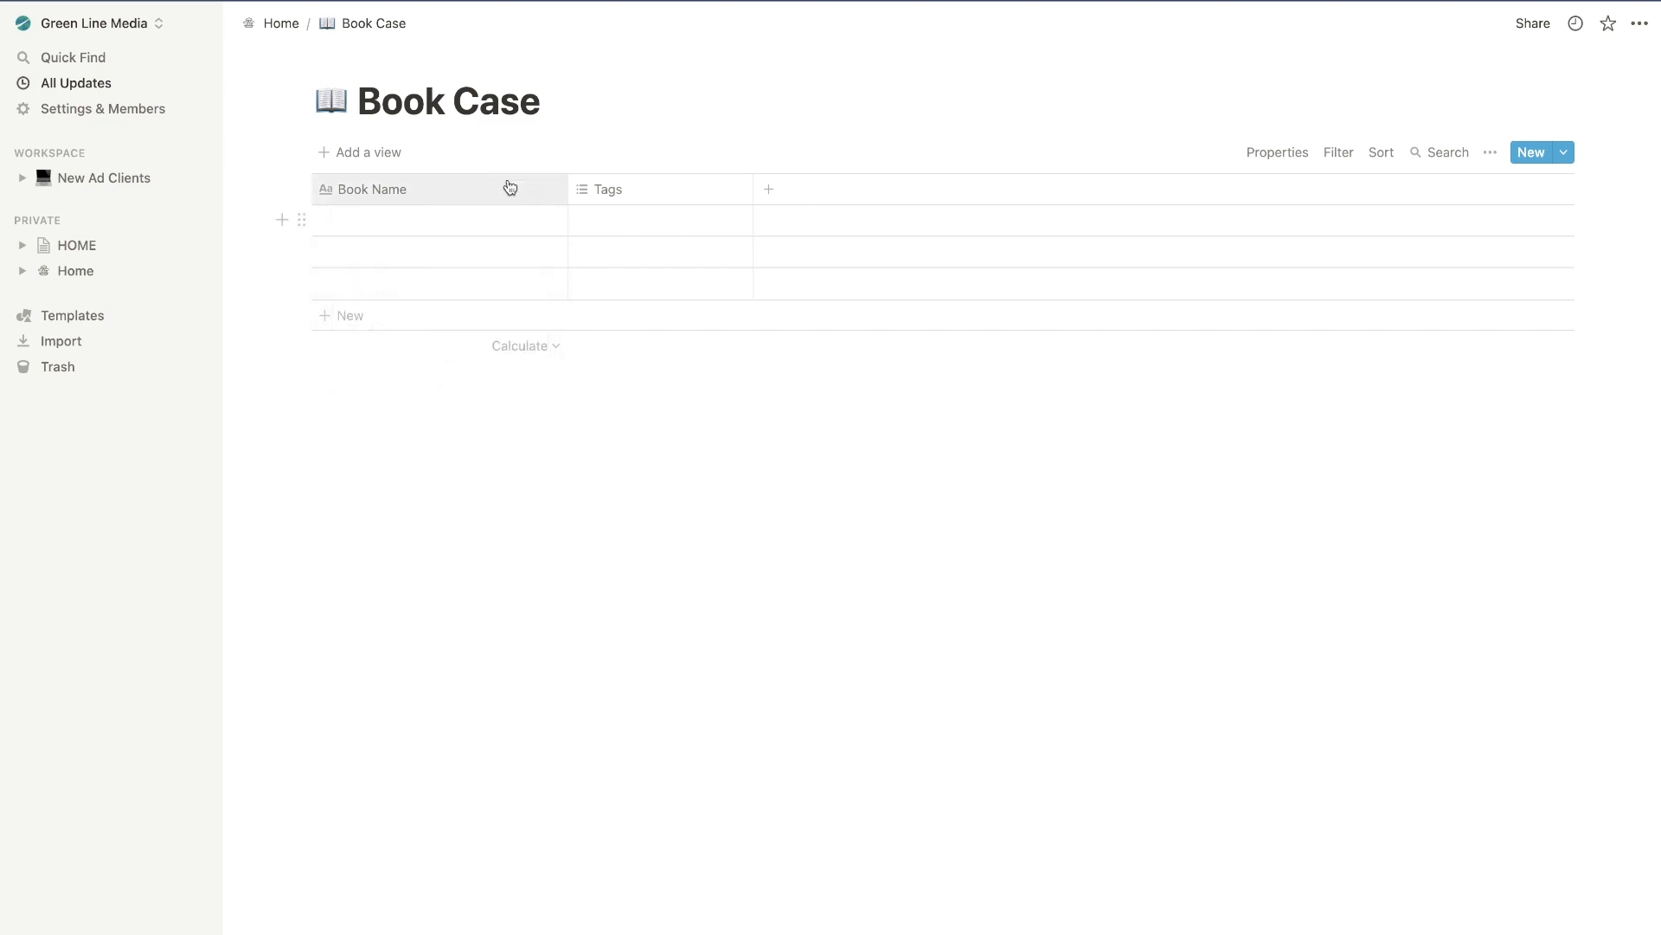
# Narrow the Book Name column and list Reality Transurfing, The Outsiders, The Personal MBA, Essentialism and Expert Secrets in it.
pyautogui.moveTo(568, 189); pyautogui.dragTo(494, 189)
pyautogui.moveTo(394, 188)
pyautogui.mouseDown()
pyautogui.moveTo(538, 200)
pyautogui.moveTo(397, 188)
pyautogui.mouseUp()
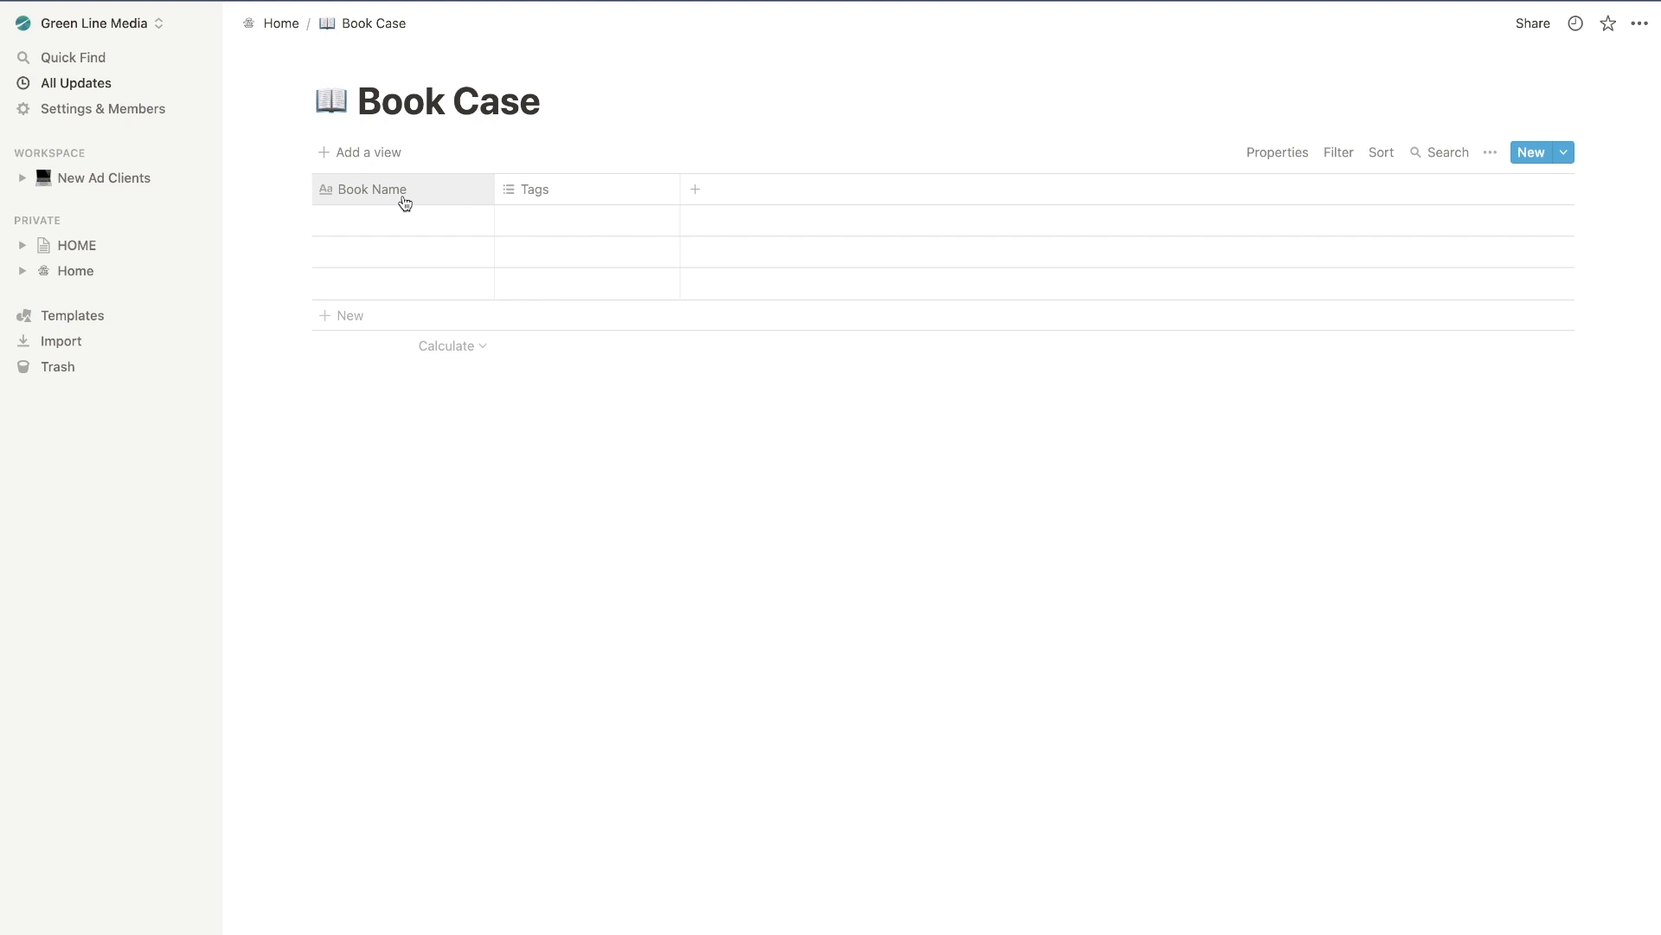
pyautogui.moveTo(493, 189); pyautogui.dragTo(467, 189)
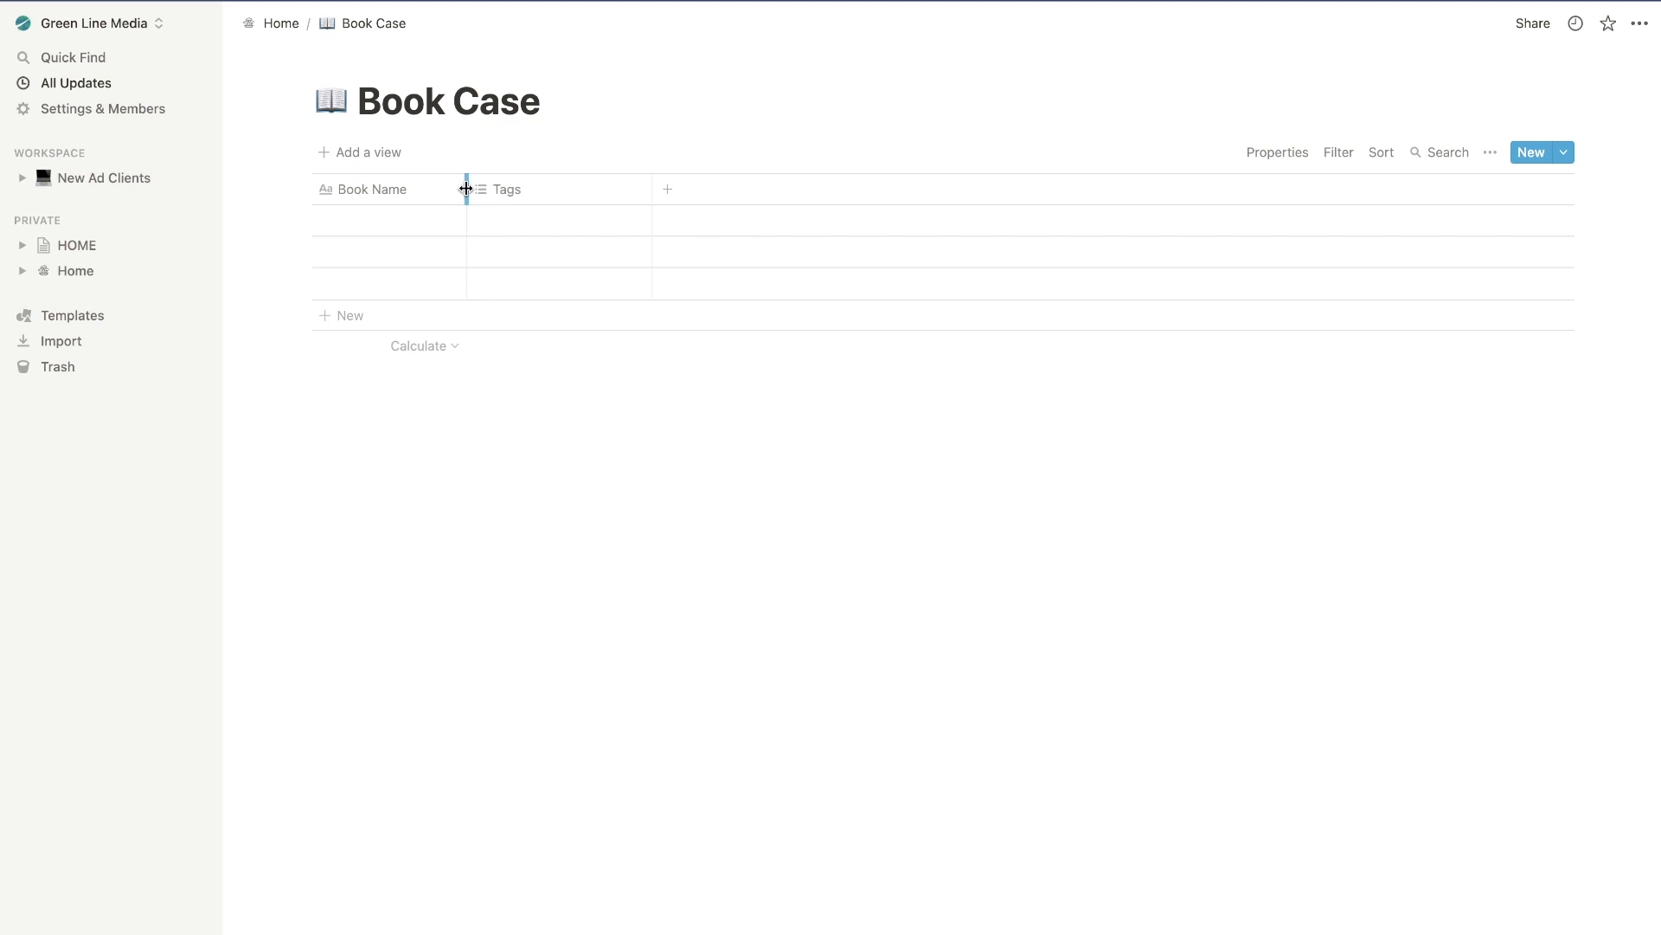
pyautogui.click(331, 230)
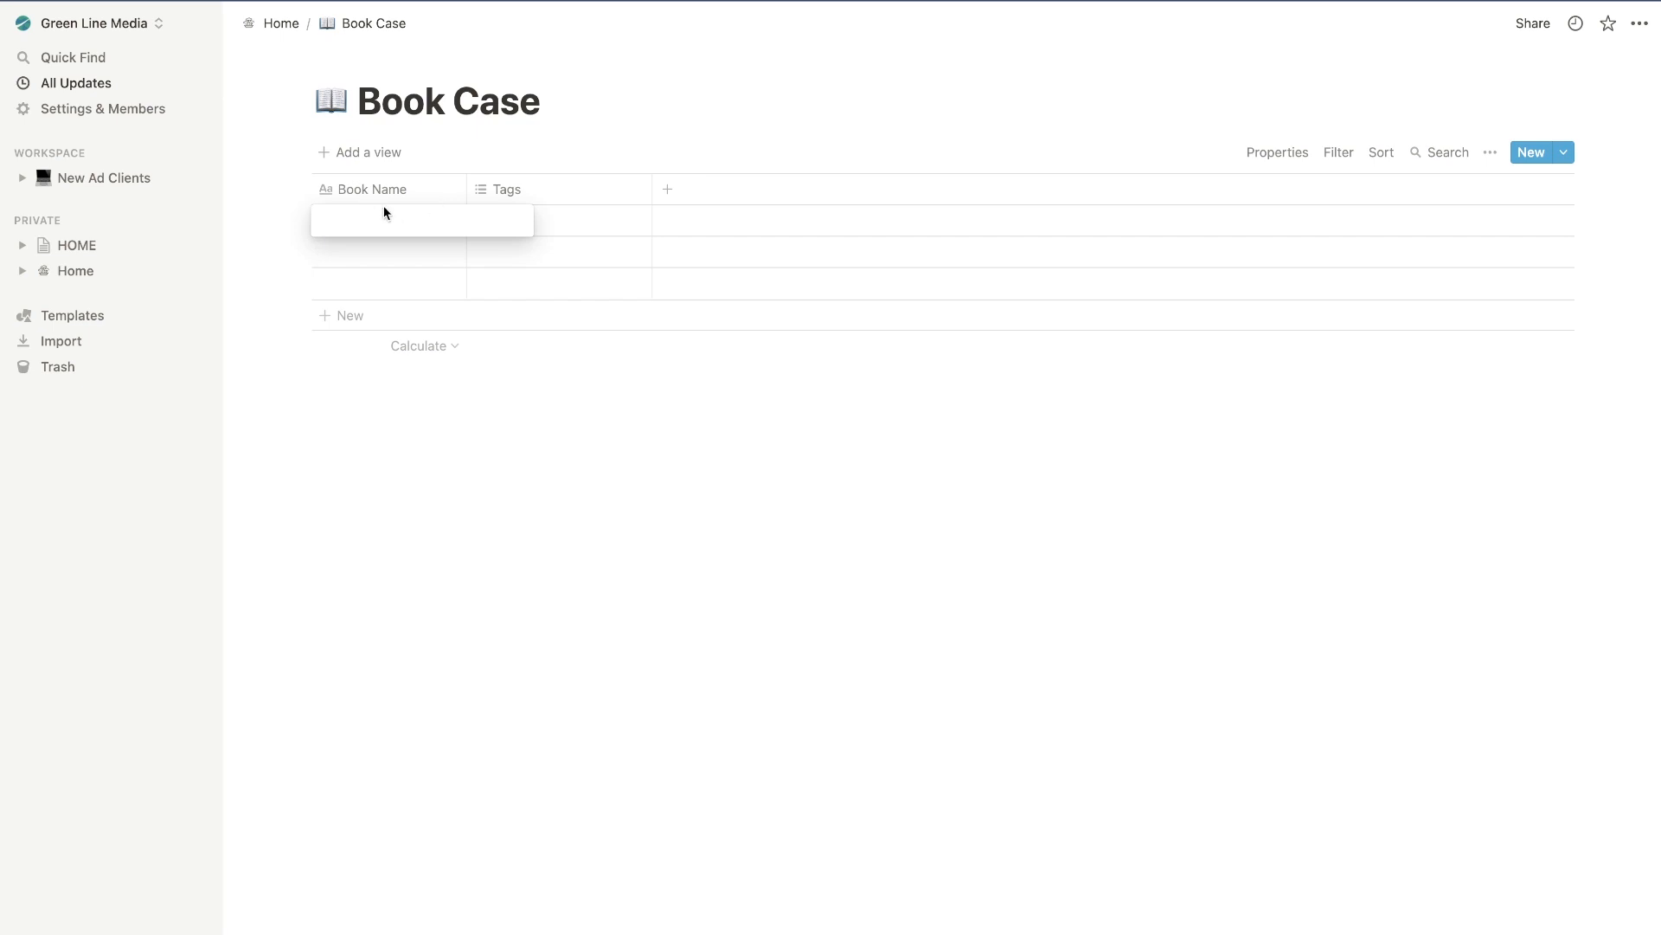
pyautogui.write('Reality Transurfing')
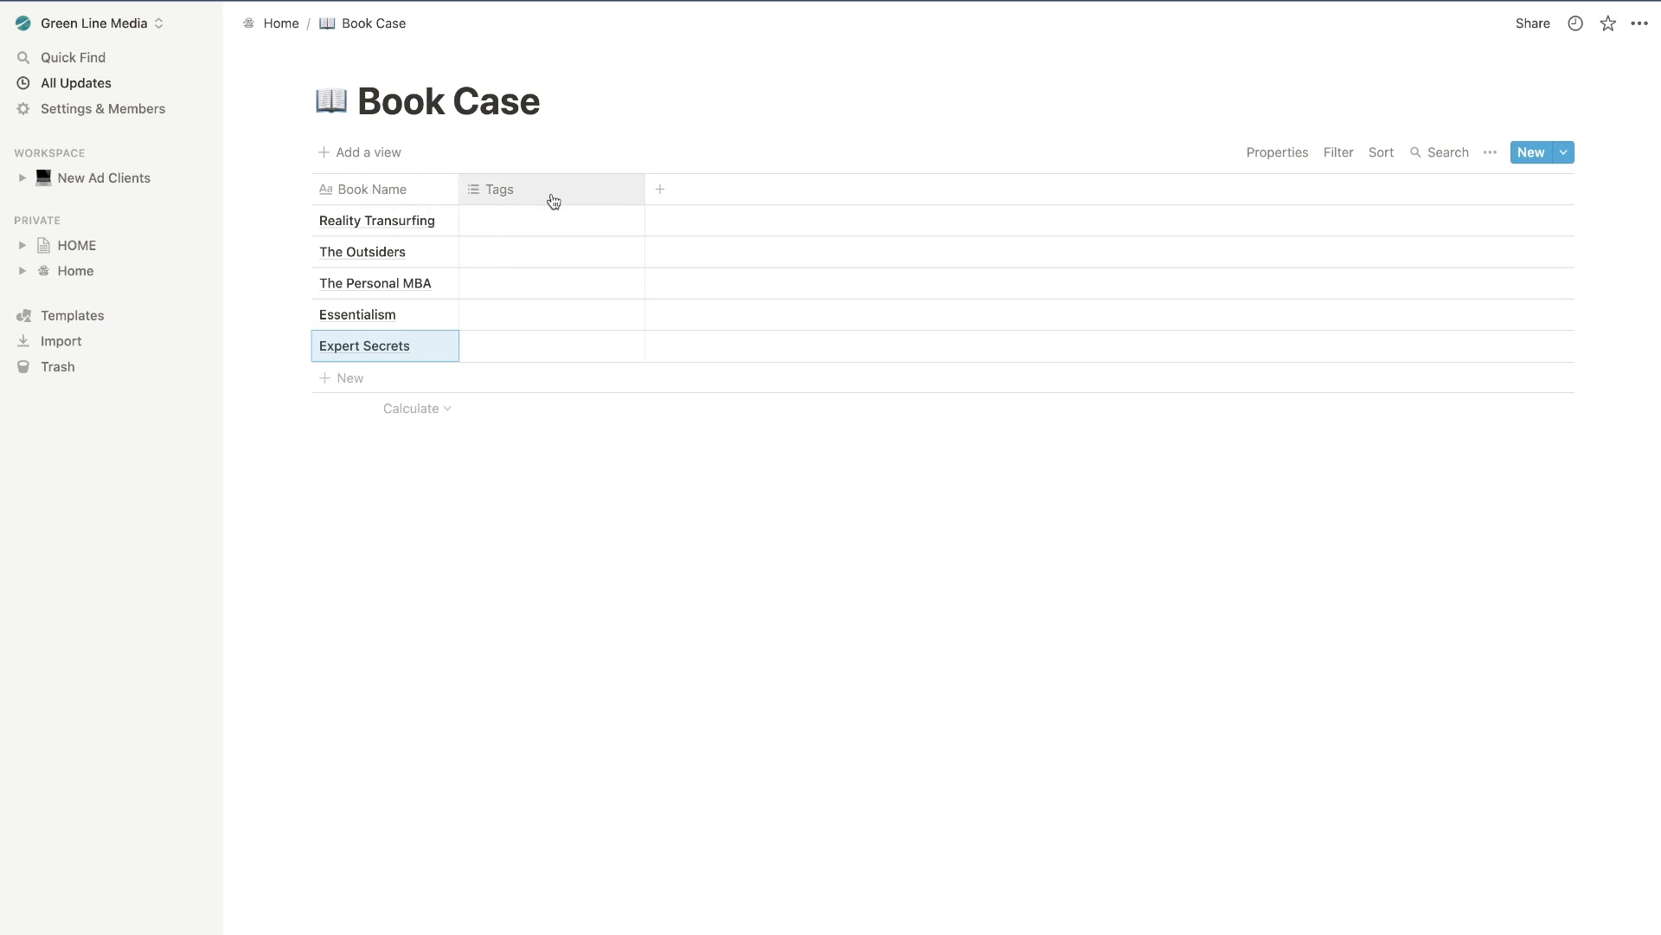
# Delete the Tags property from the Book Case table.
pyautogui.click(514, 186)
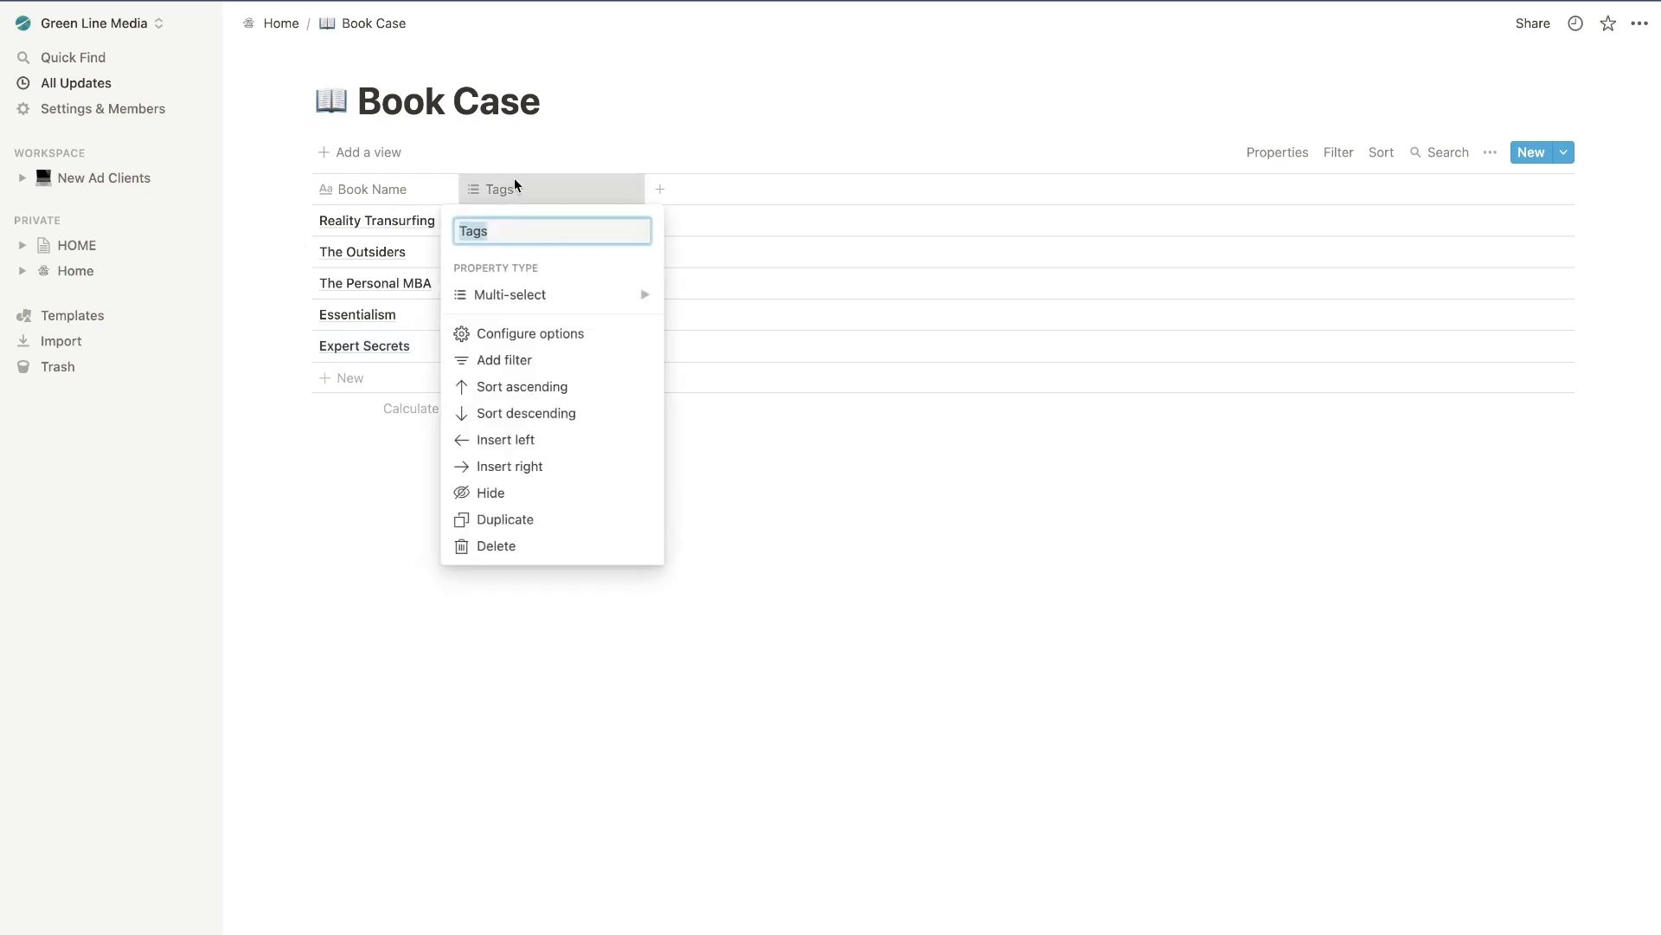
pyautogui.click(523, 547)
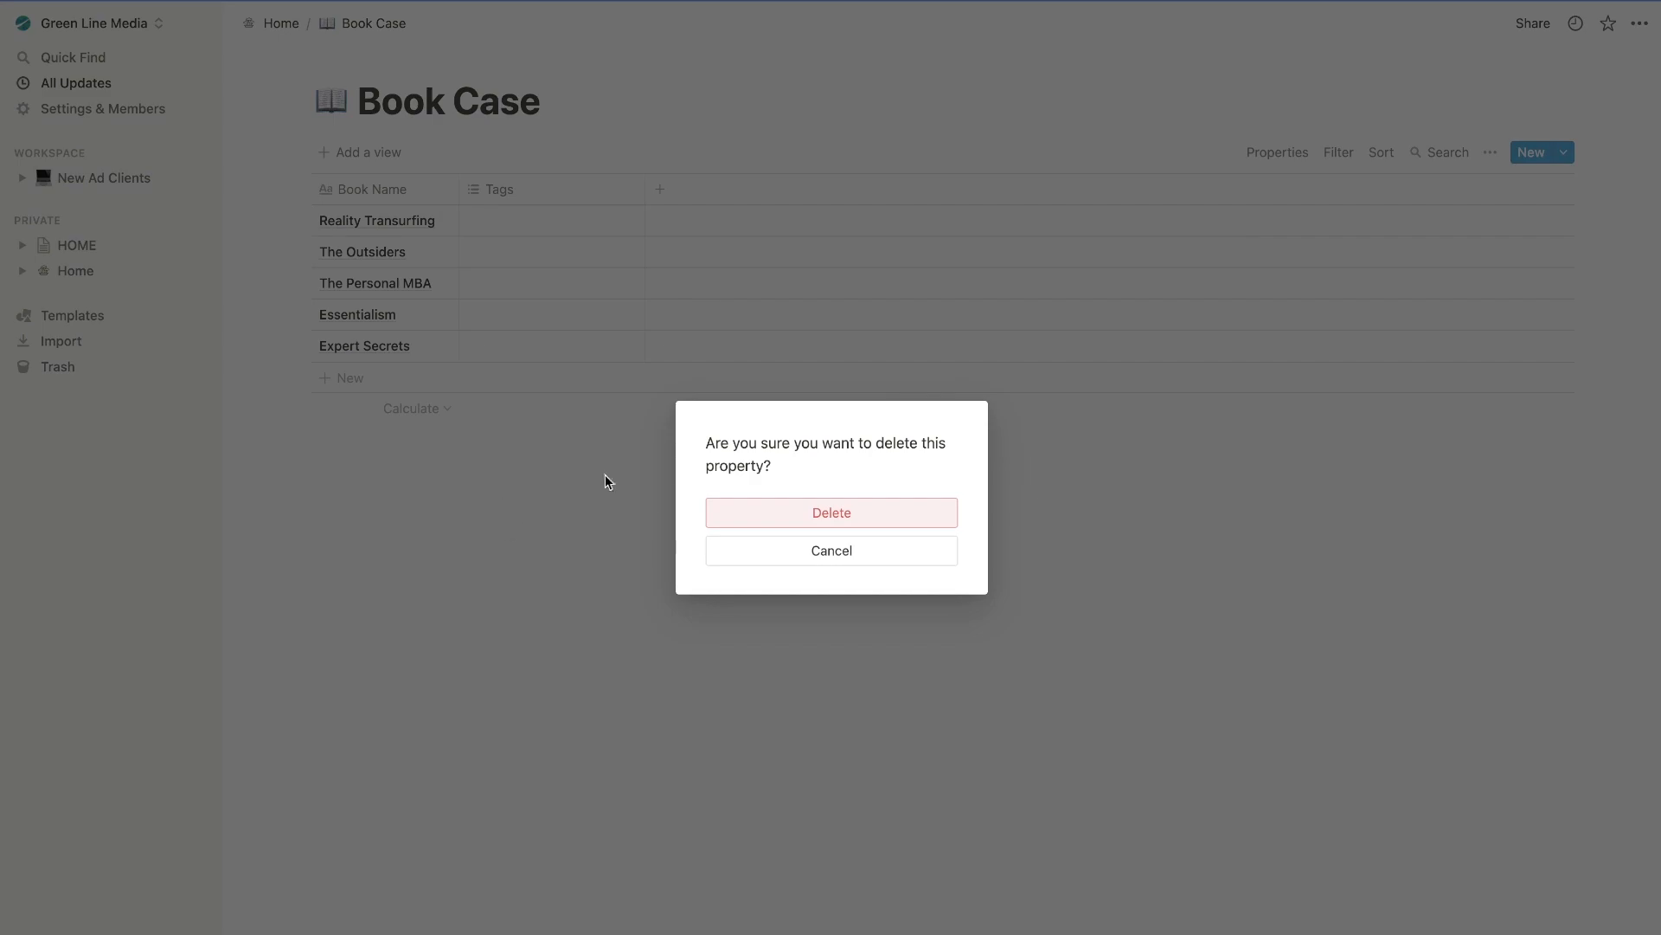
pyautogui.click(753, 515)
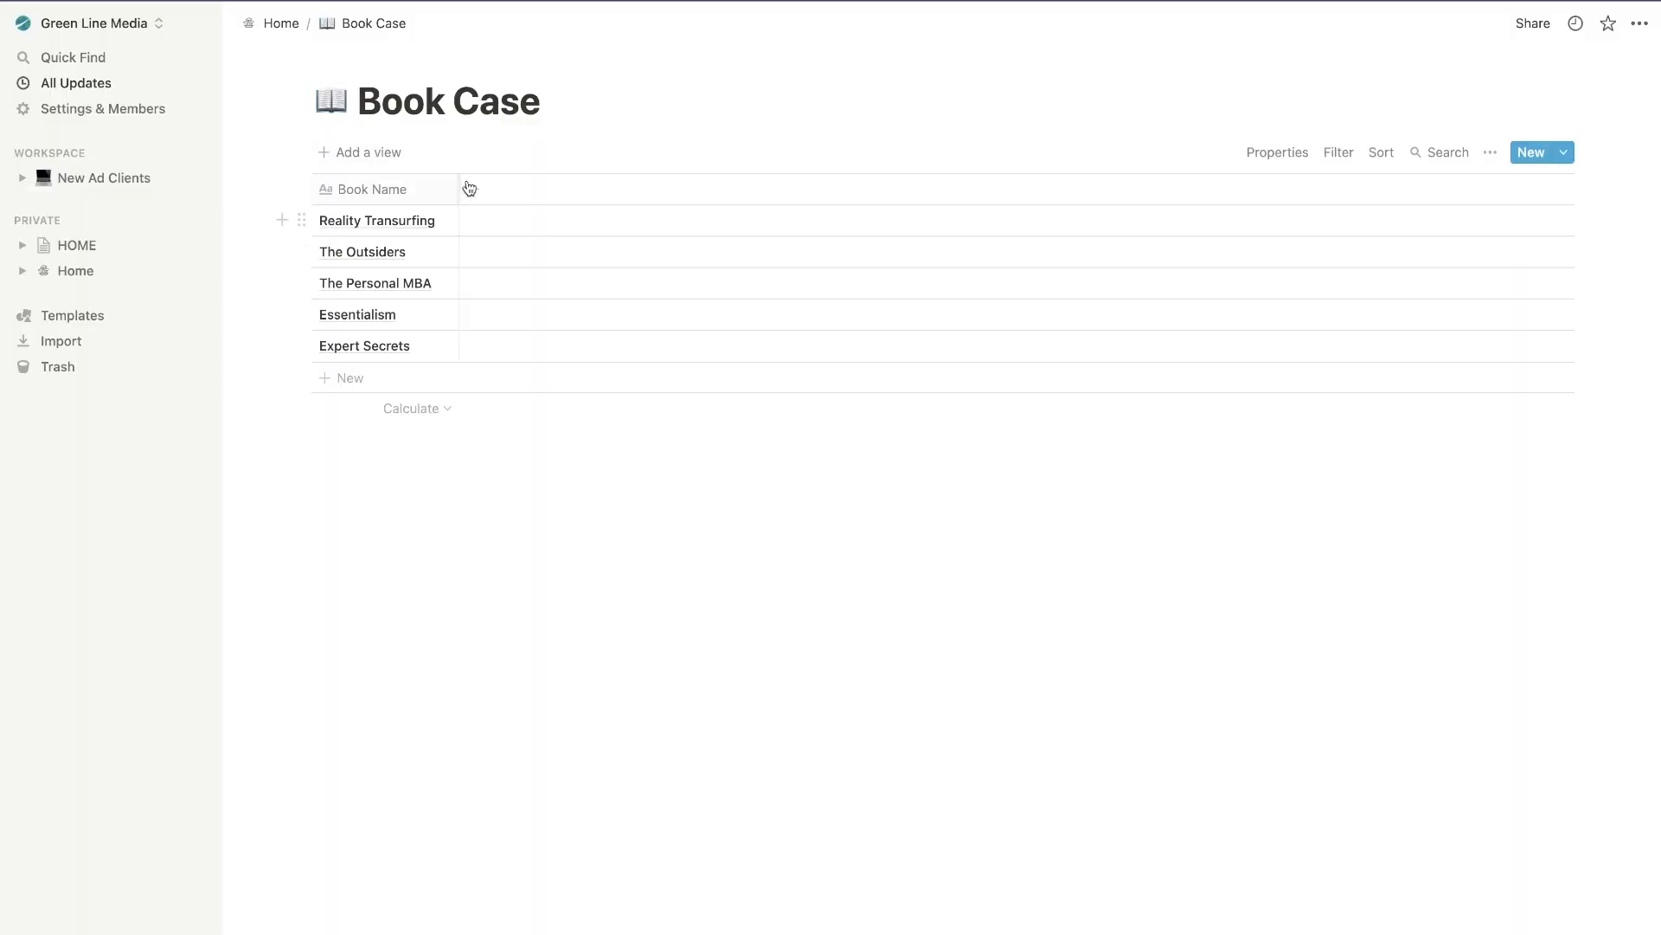
# Add a Text property named "Book Summary" beside the Book Name column.
pyautogui.click(478, 192)
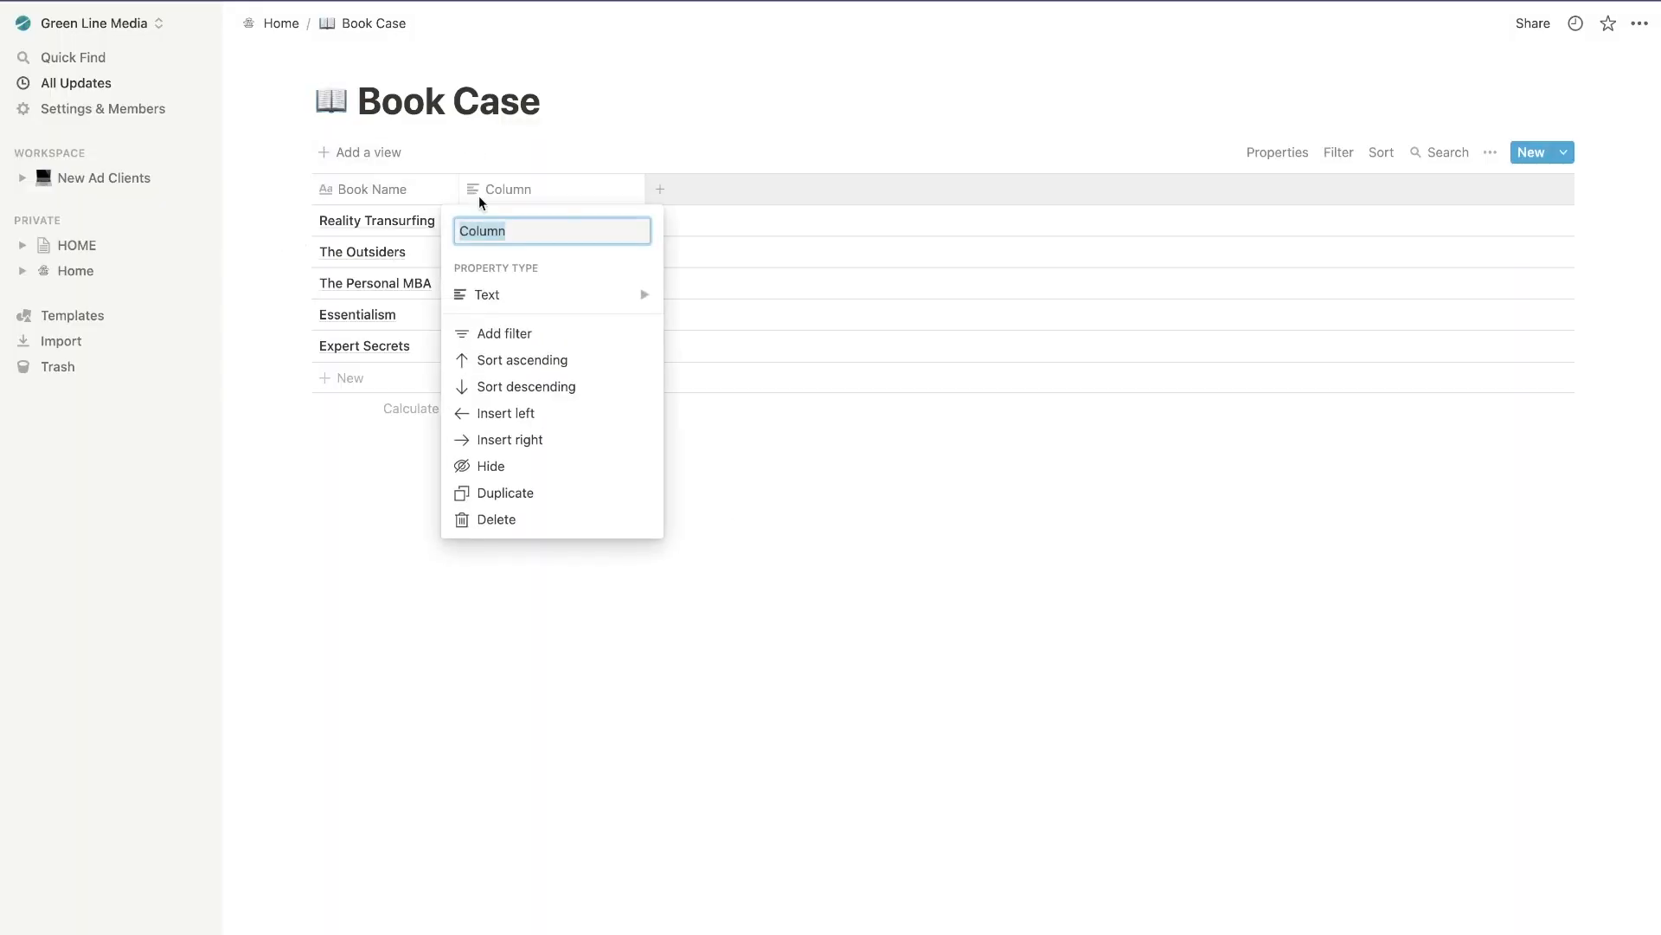
pyautogui.moveTo(542, 307)
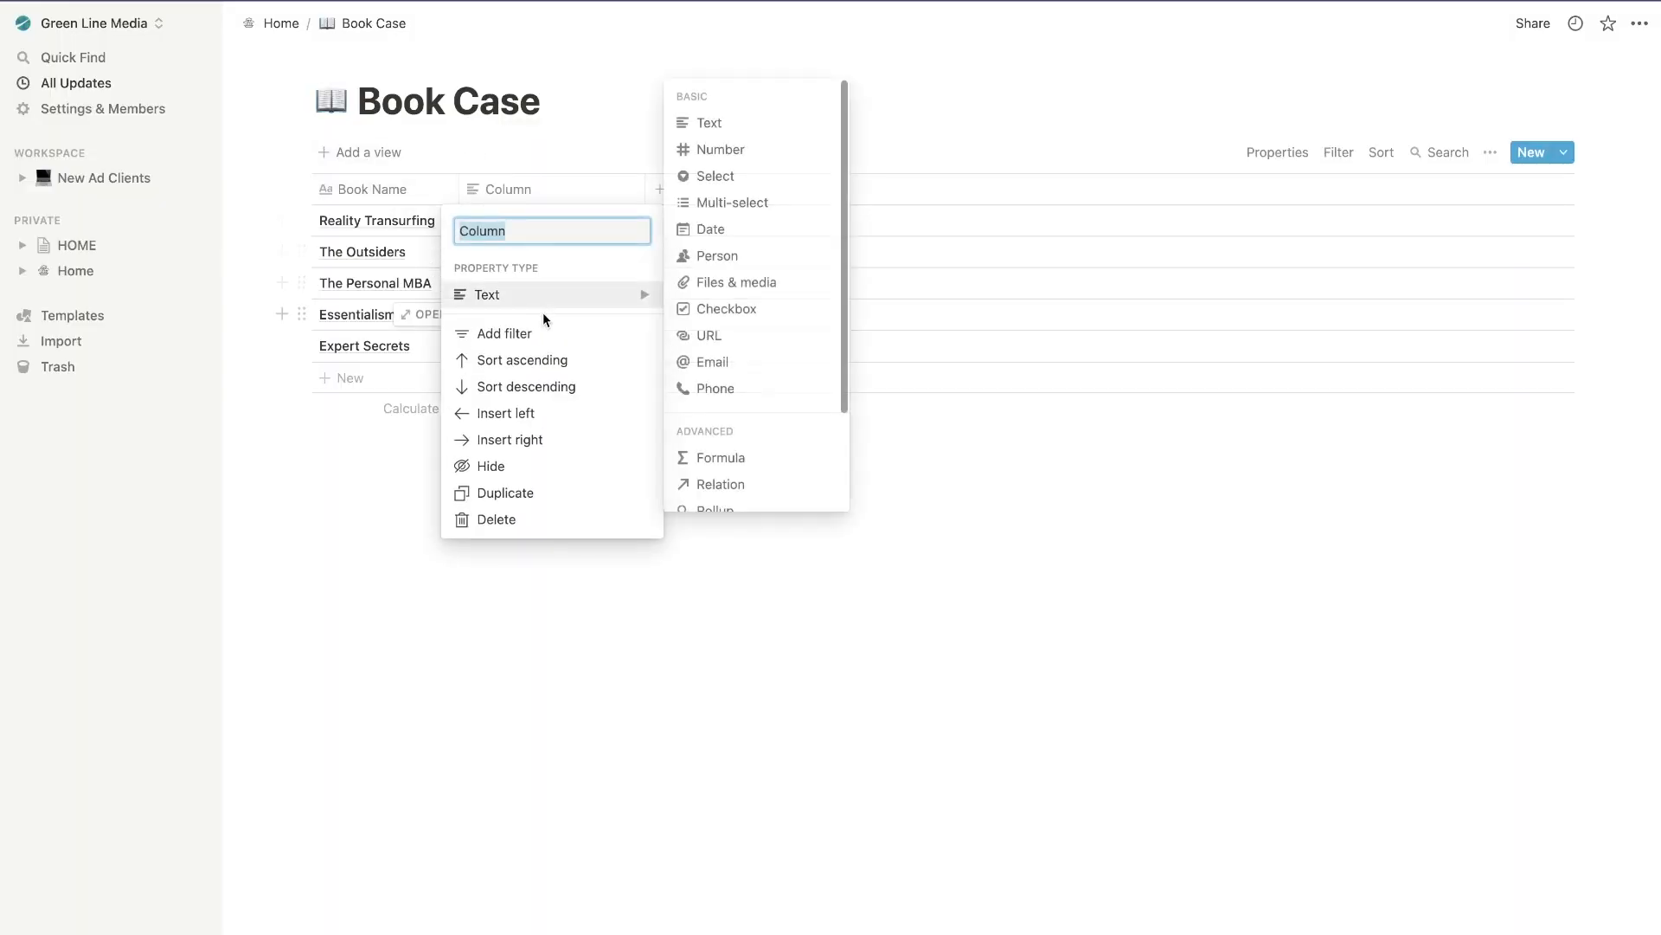
pyautogui.click(742, 131)
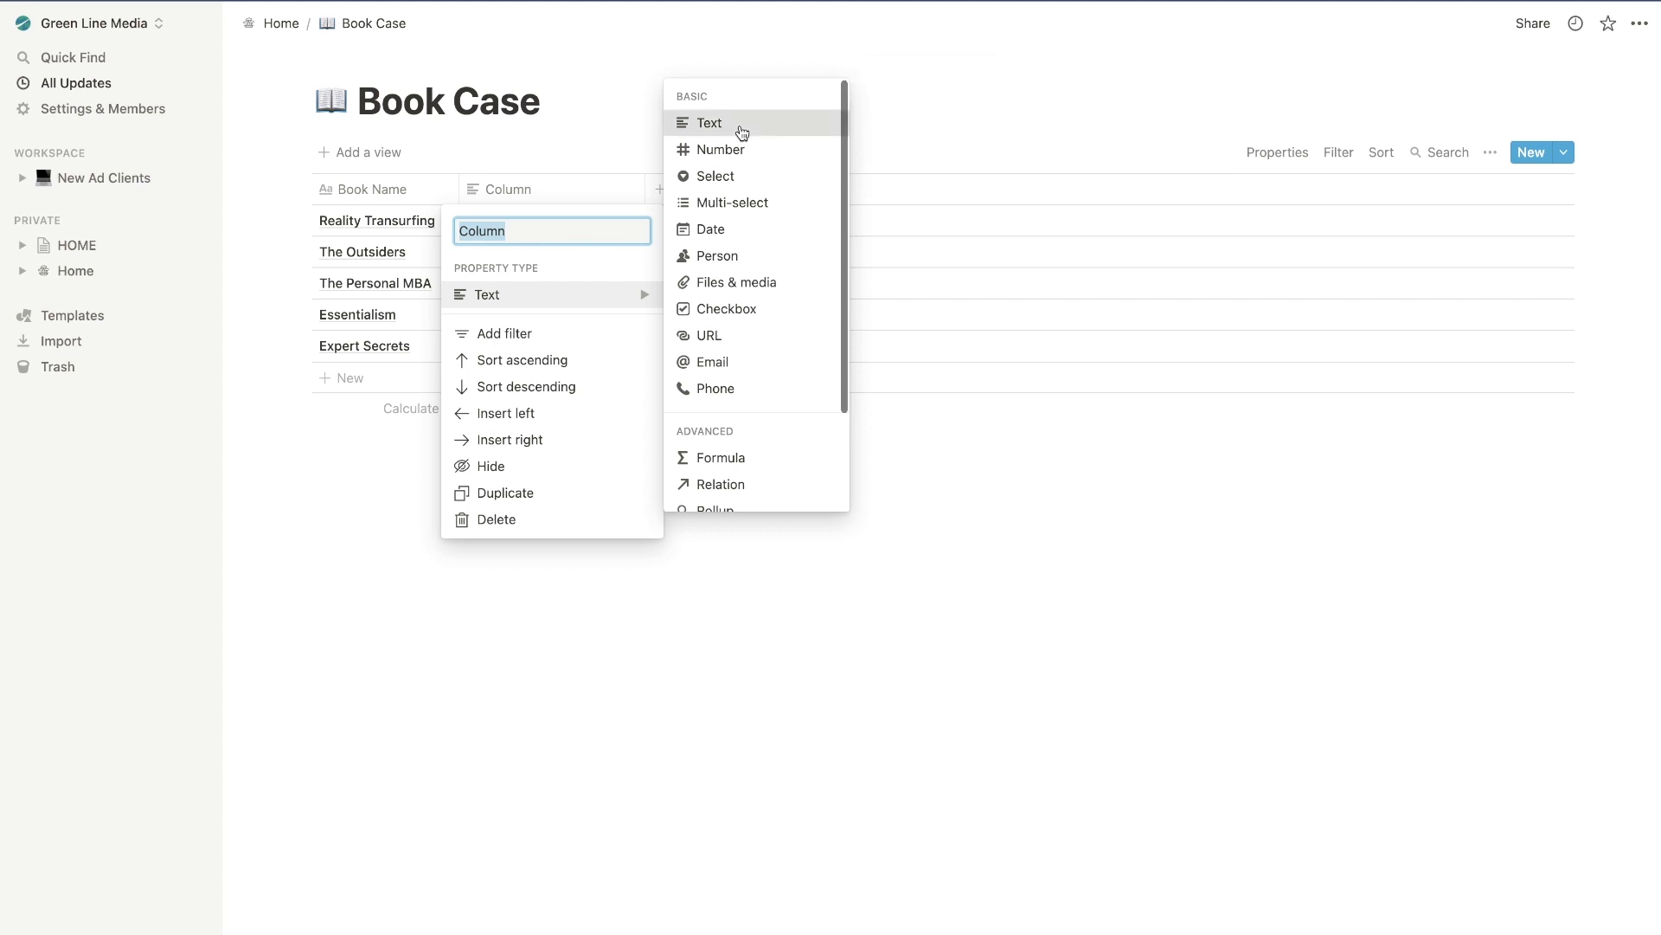
pyautogui.click(564, 183)
pyautogui.write('Book Sumamary')
pyautogui.press('Return')
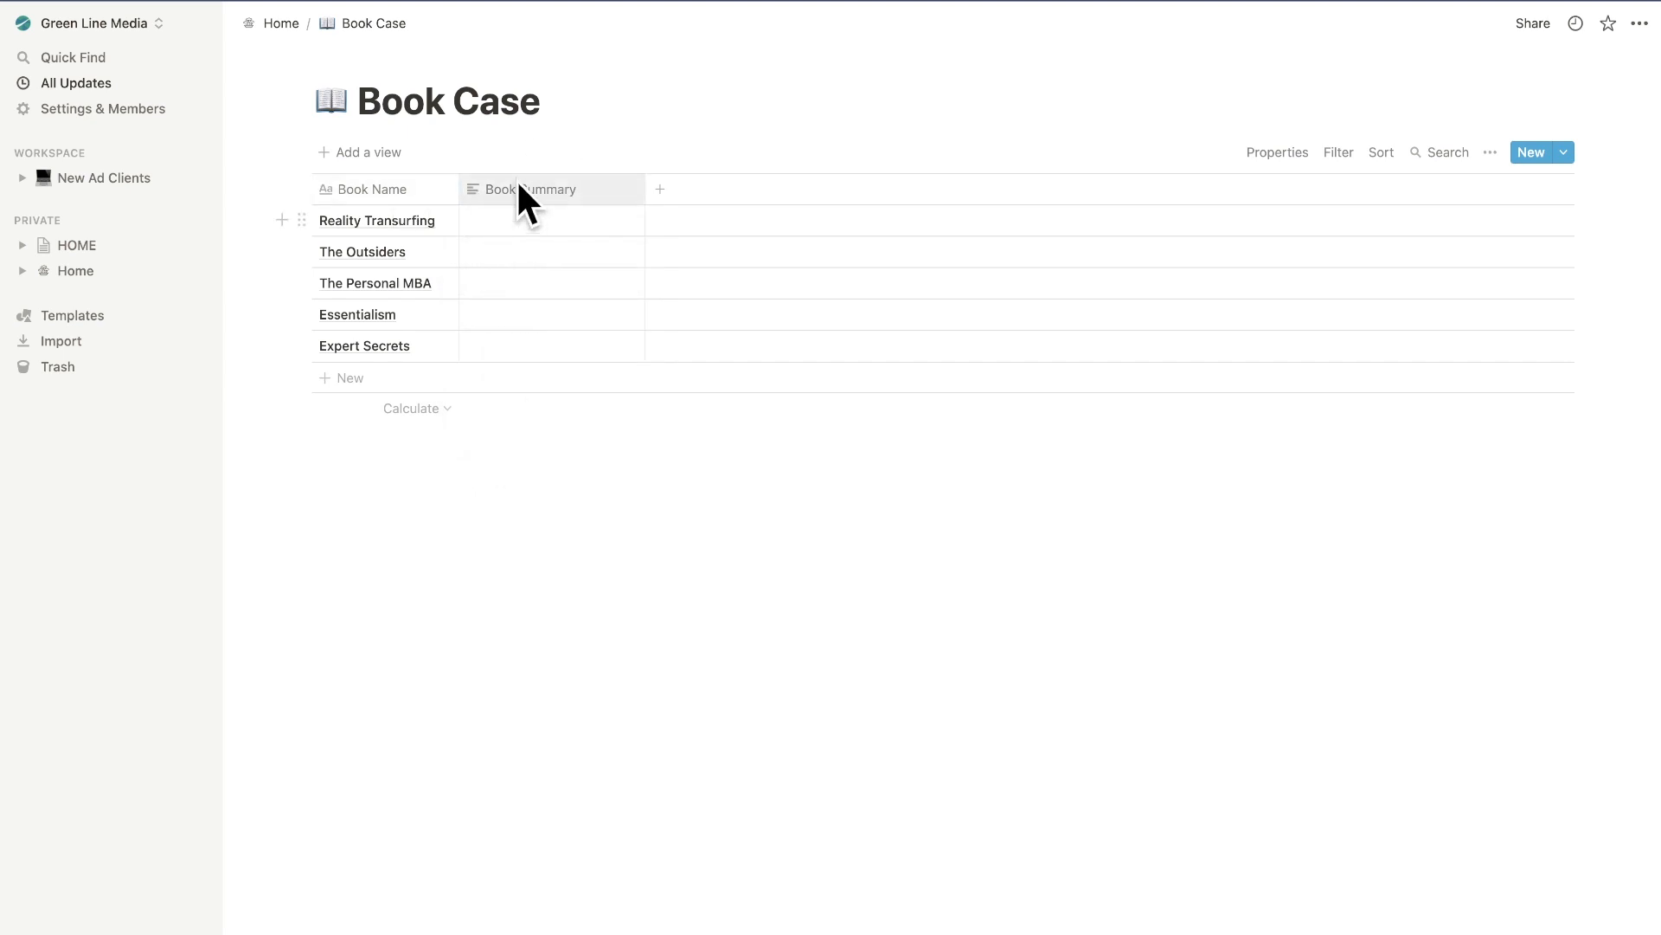
# Enter the placeholder "a quick summary of reality transurfing here..." as the Book Summary of Reality Transurfing.
pyautogui.click(519, 219)
pyautogui.write('a quick summary of reality transur')
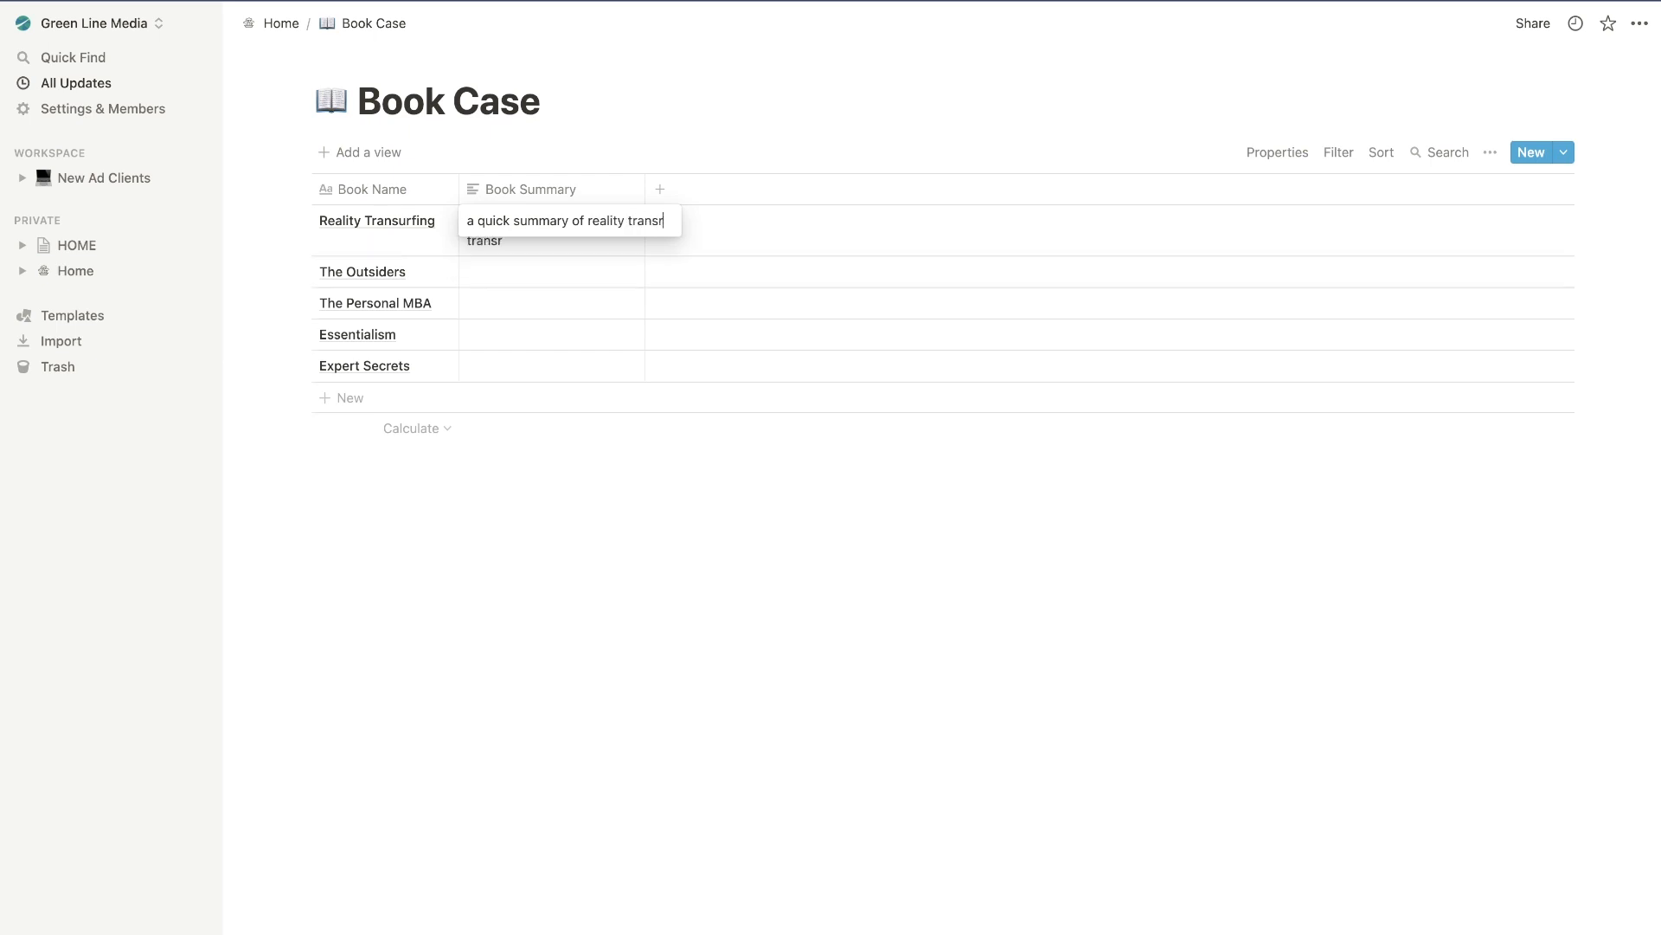
pyautogui.press('BackSpace')
pyautogui.write('urfing here..,')
pyautogui.press('BackSpace')
pyautogui.write('.')
pyautogui.press('Return')
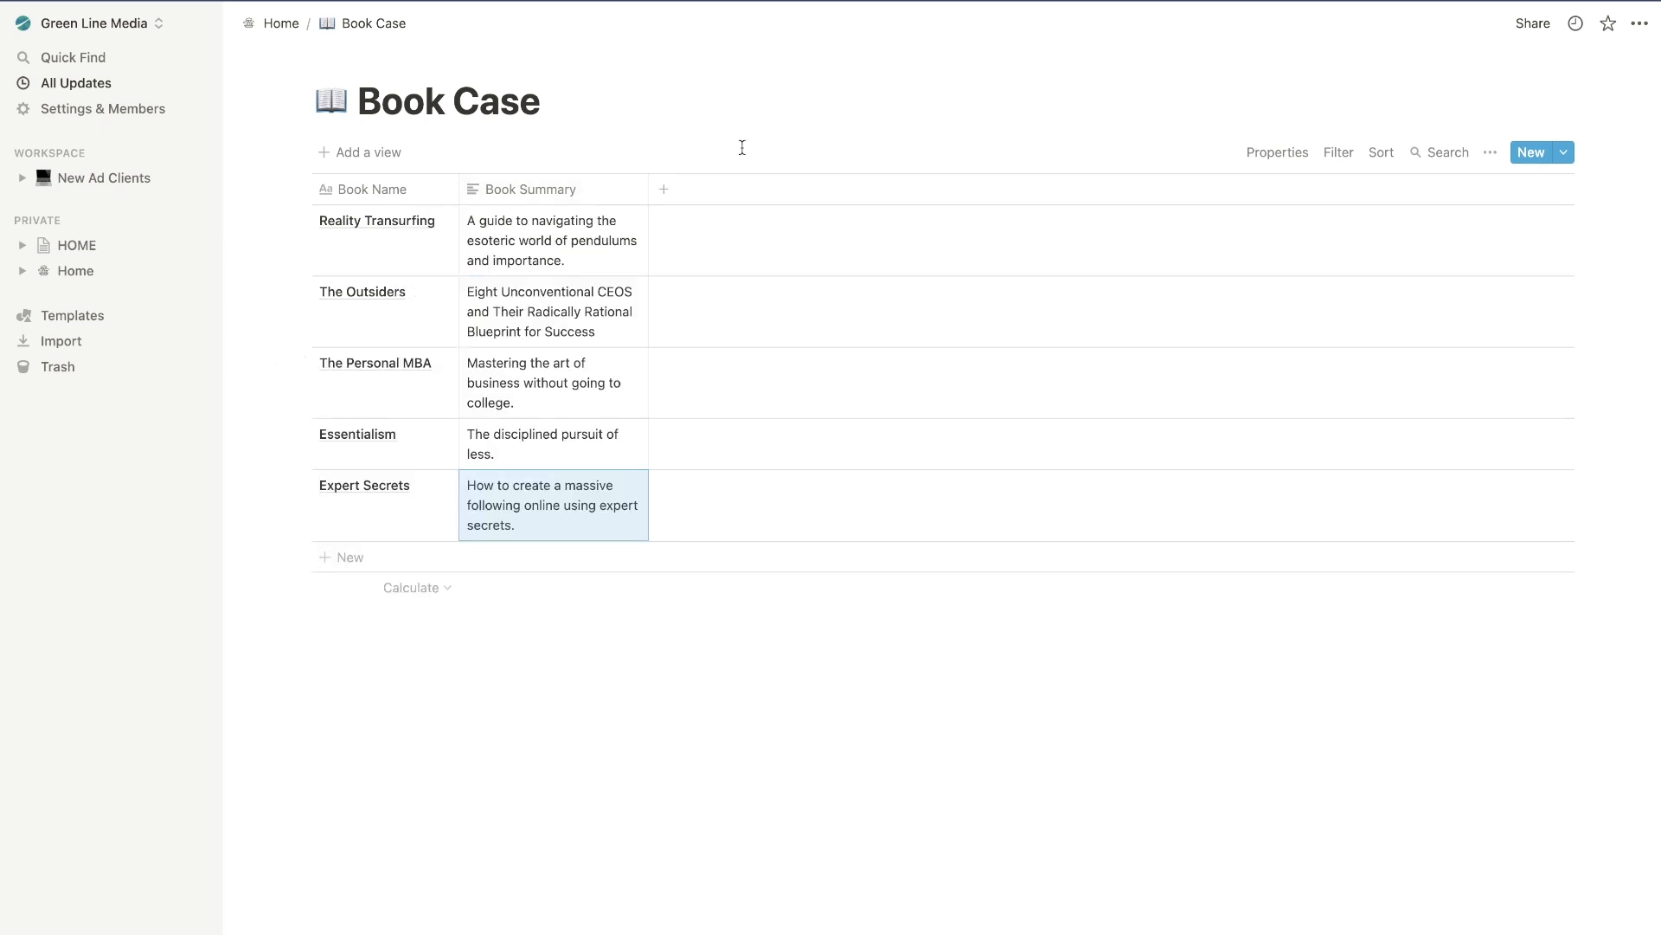
# Try bold formatting on the Book Summary text of Reality Transurfing.
pyautogui.moveTo(552, 244); pyautogui.dragTo(549, 481)
pyautogui.click(524, 256)
pyautogui.moveTo(540, 260); pyautogui.dragTo(468, 222)
pyautogui.click(533, 261)
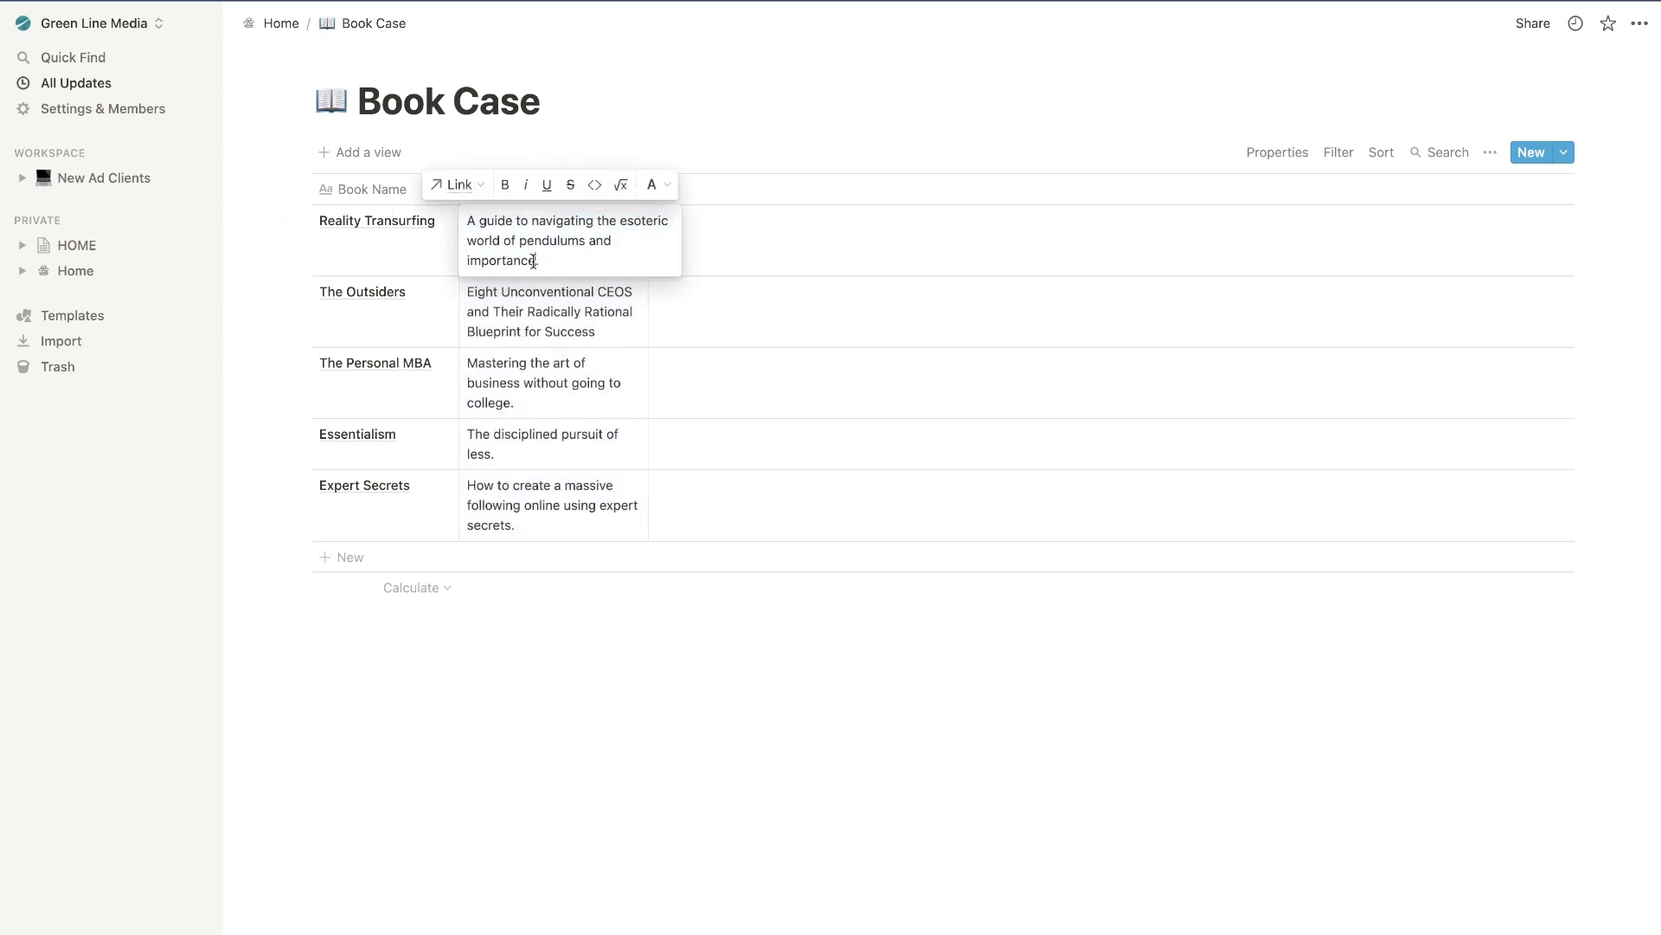
pyautogui.click(501, 183)
pyautogui.click(501, 187)
pyautogui.click(501, 191)
pyautogui.moveTo(485, 295)
pyautogui.click(576, 156)
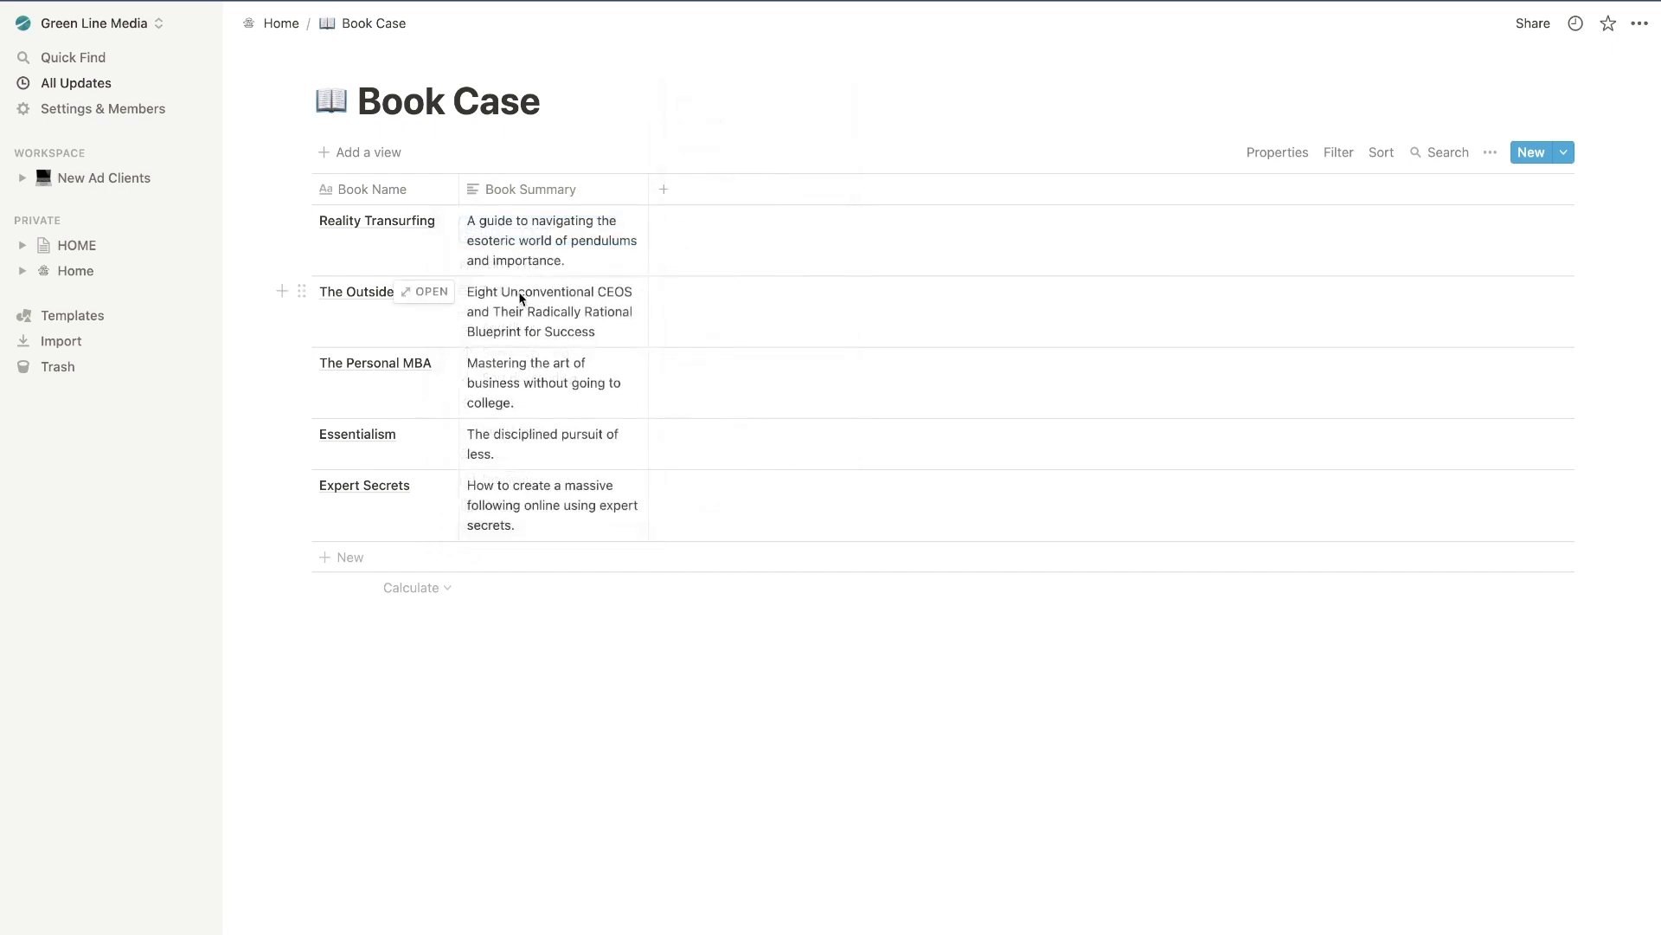
# Select the summary text of The Outsiders to look at its text formatting options.
pyautogui.click(566, 252)
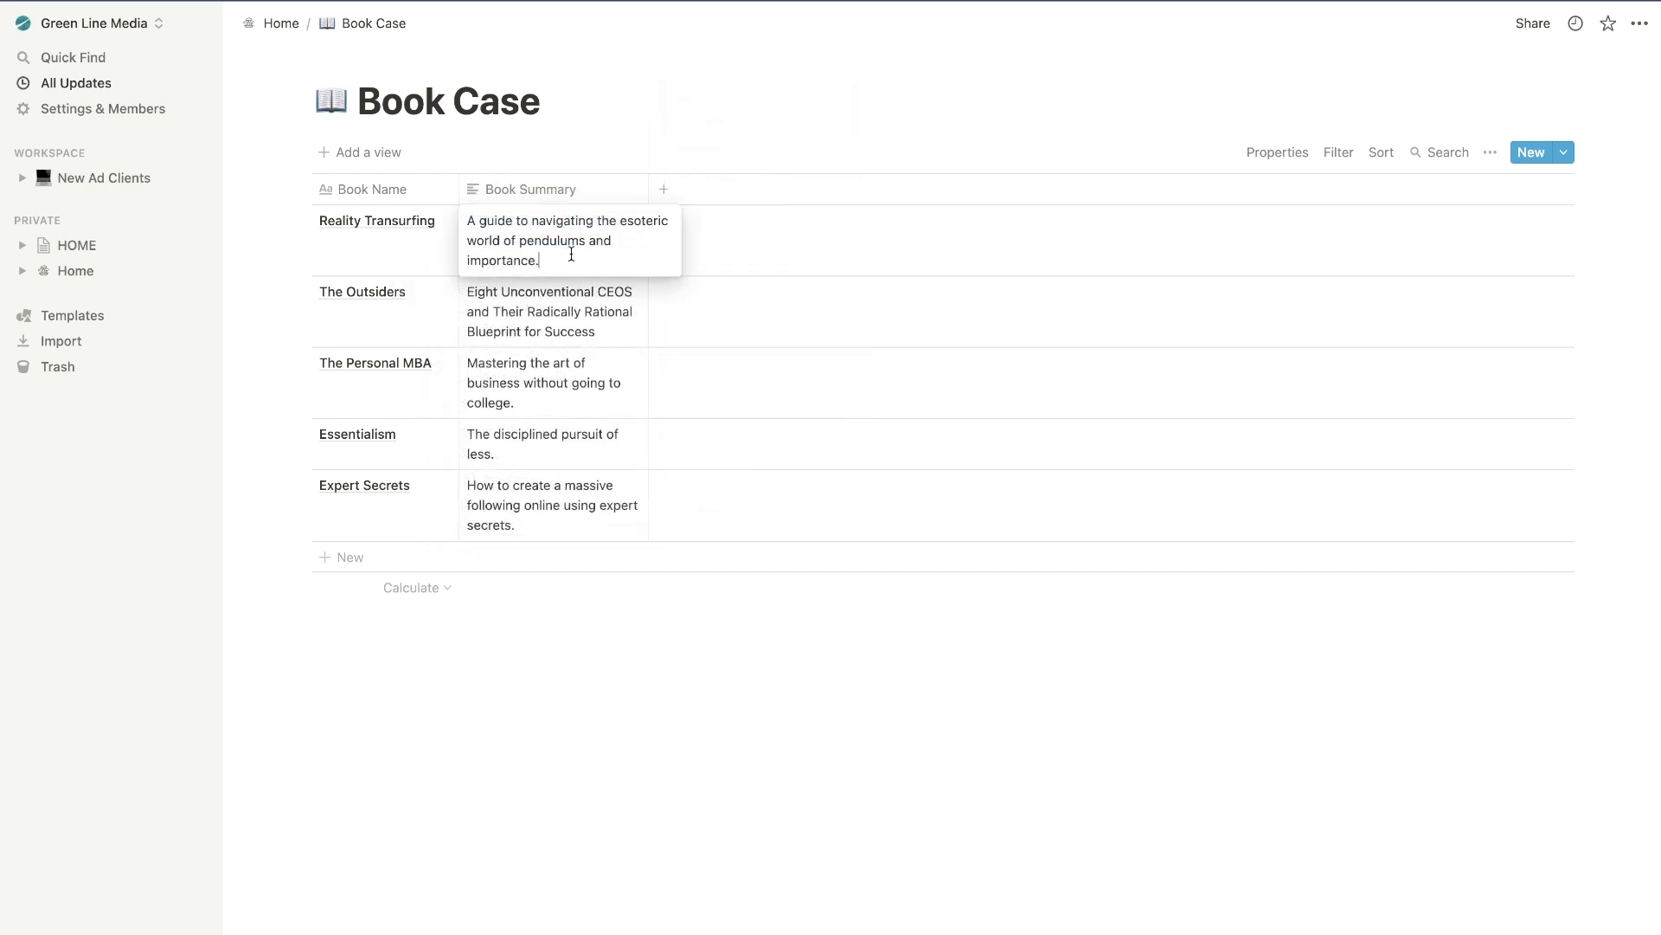
pyautogui.click(471, 292)
pyautogui.click(468, 291)
pyautogui.moveTo(468, 292); pyautogui.dragTo(580, 432)
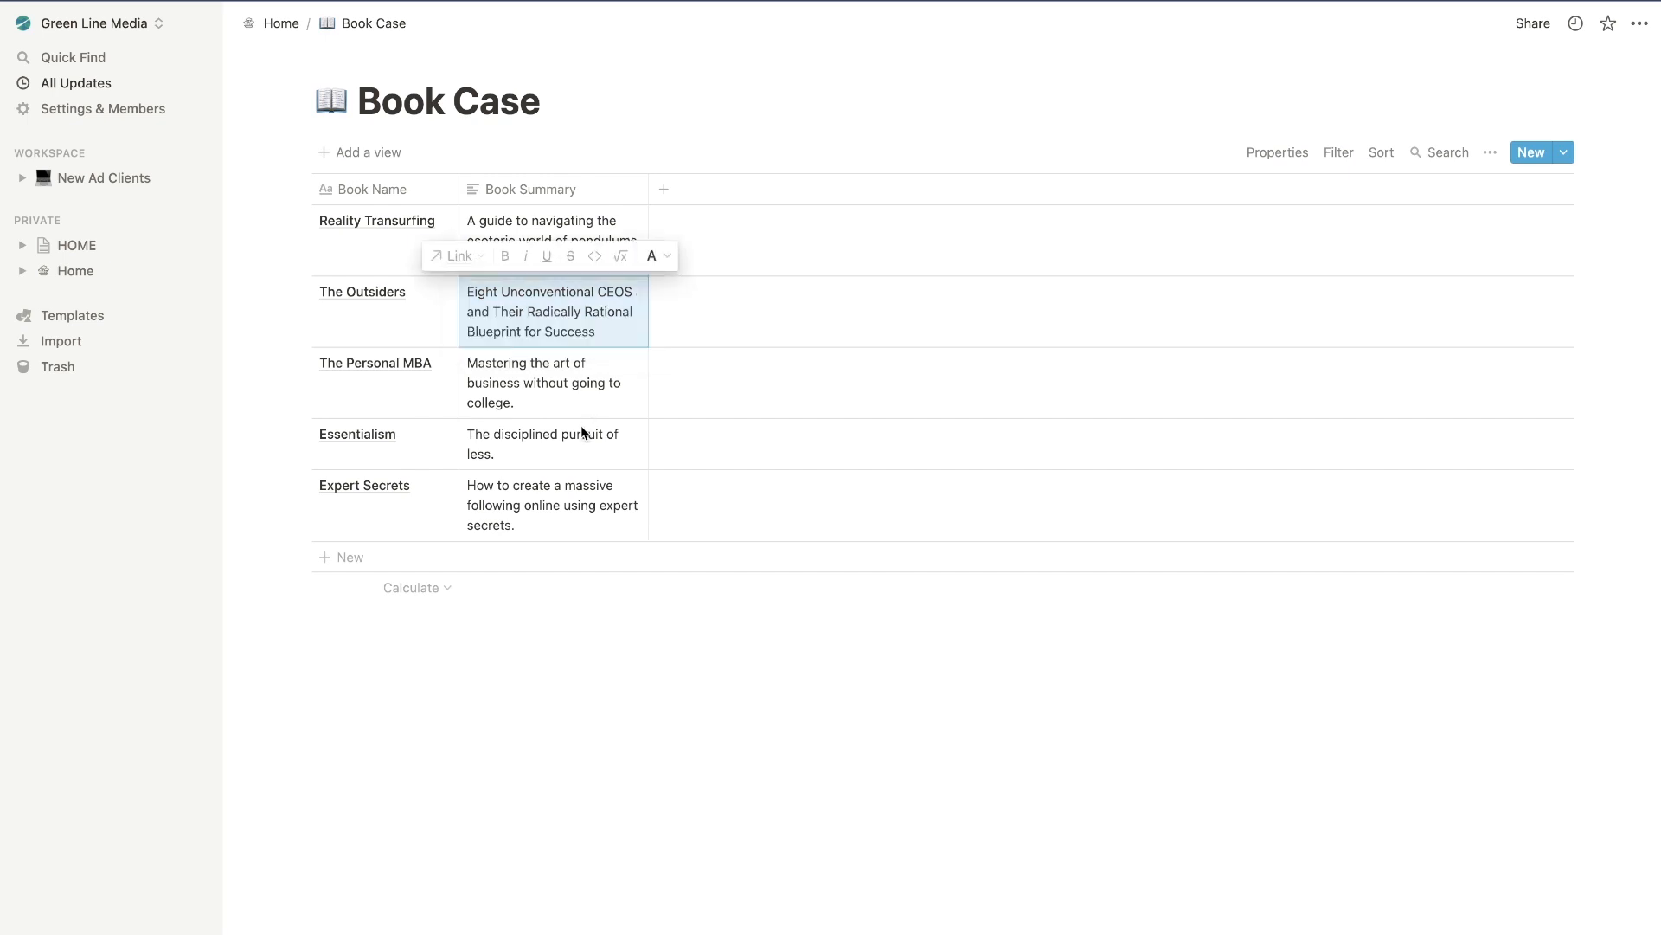
pyautogui.press('Escape')
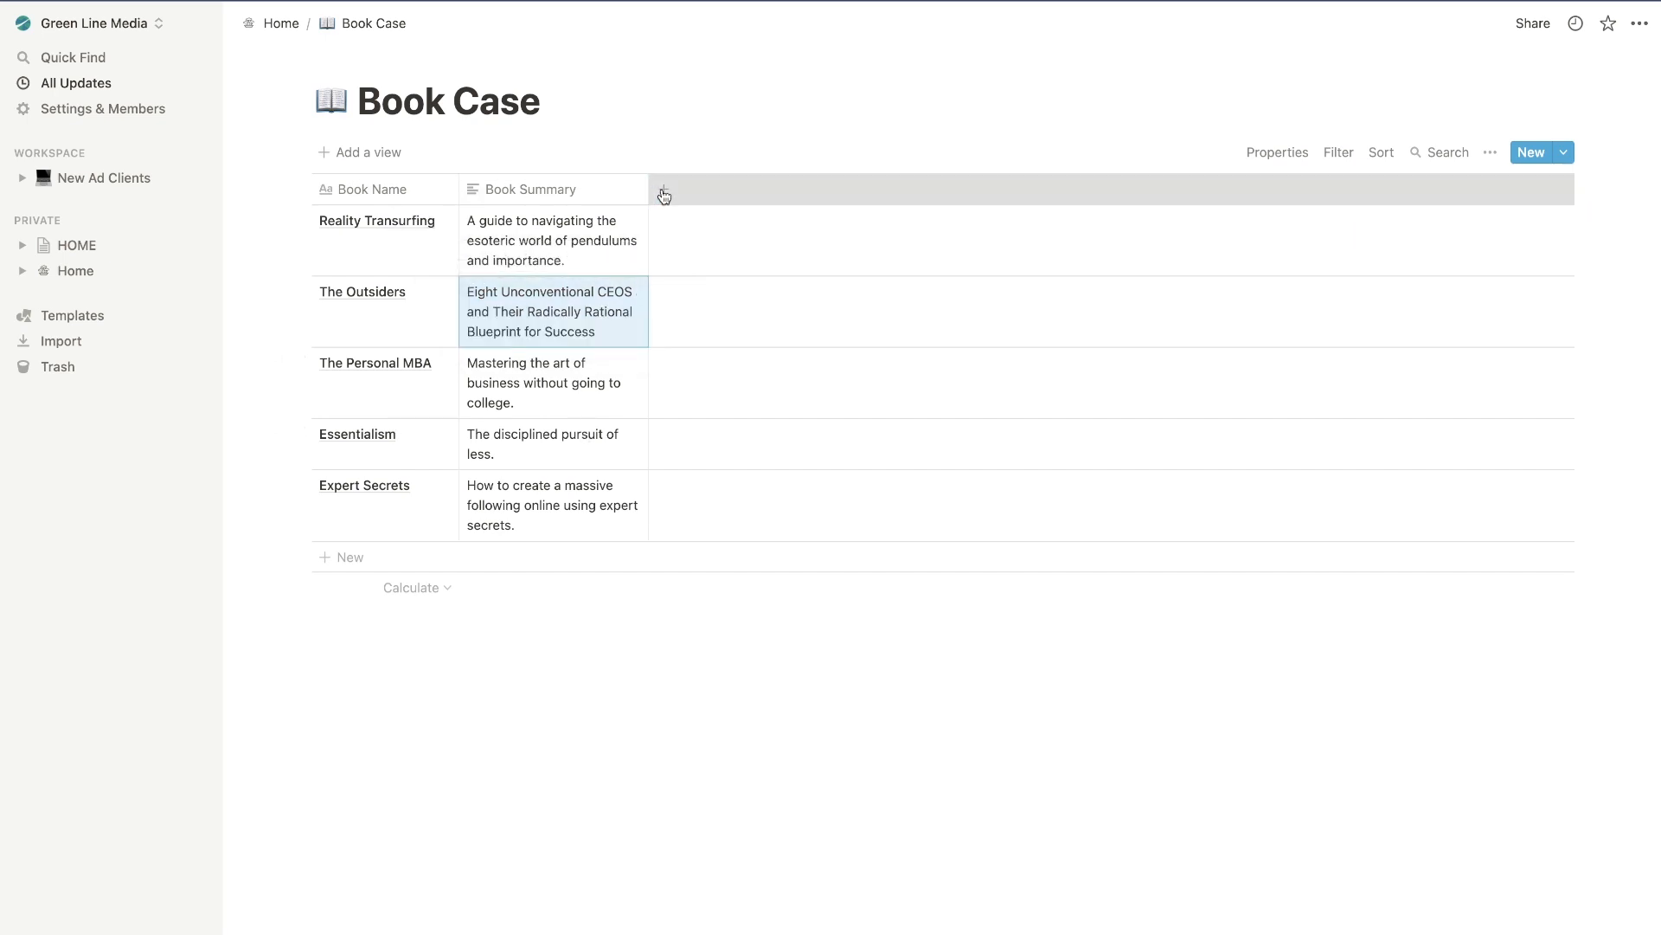
# Add a Number property named "Pages" after the Book Summary column.
pyautogui.click(663, 192)
pyautogui.moveTo(738, 299)
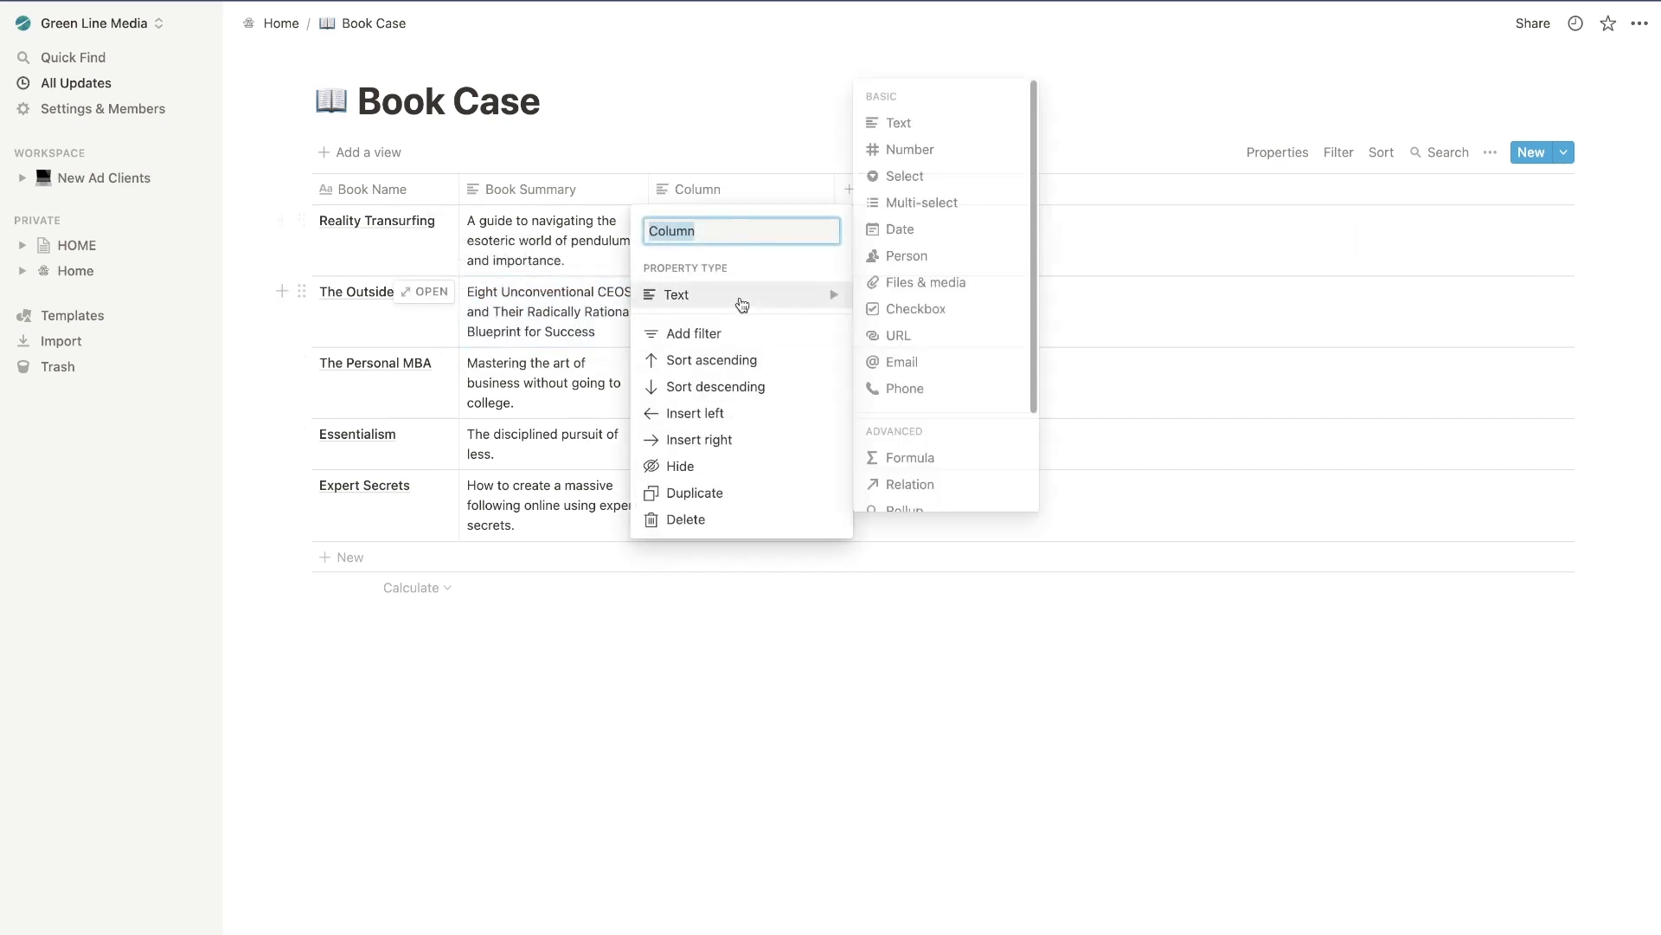
pyautogui.click(922, 151)
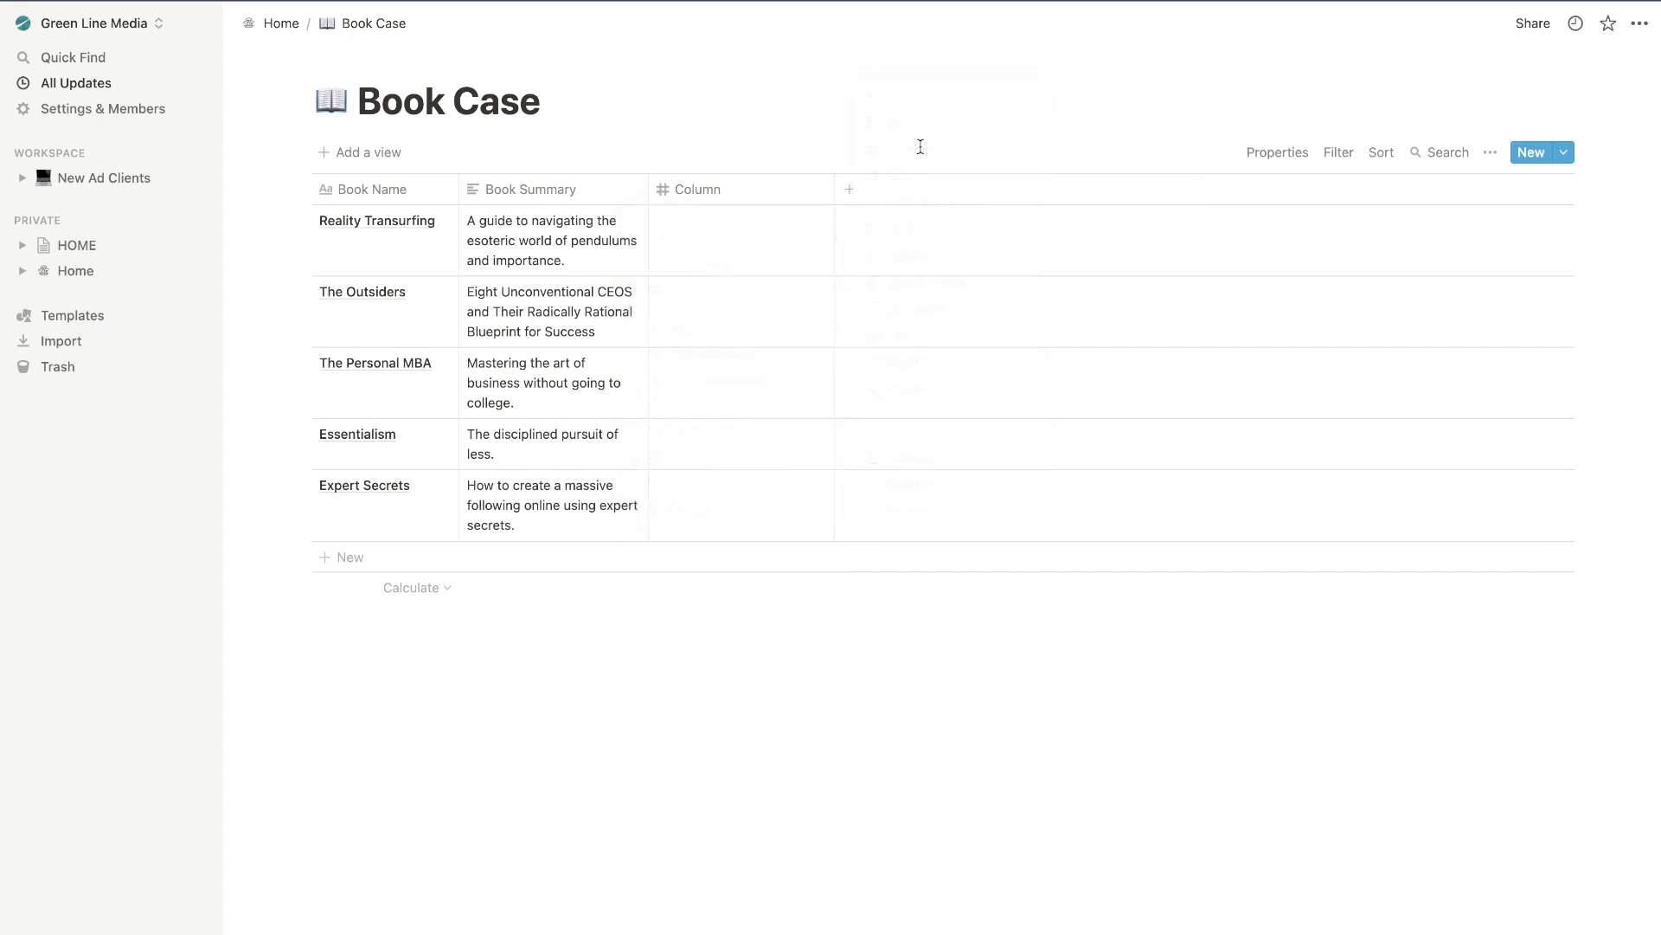
pyautogui.click(740, 195)
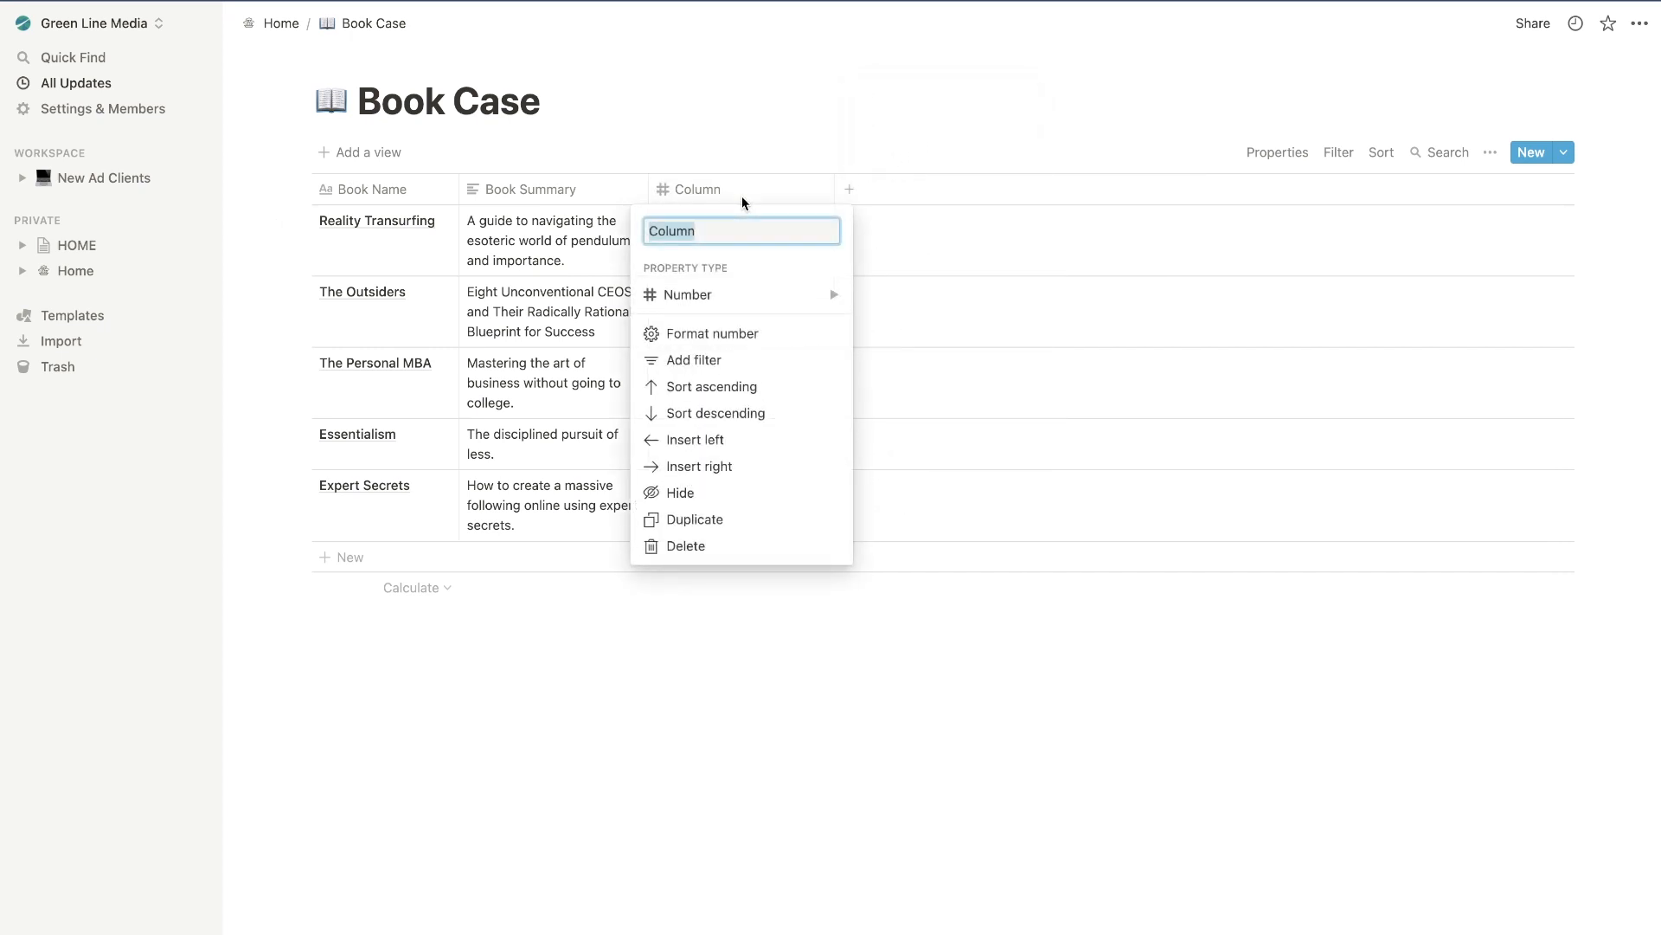
pyautogui.write('Pages')
pyautogui.press('Return')
# Fill the Pages column with 765, 251, 446, 260 and 268 in row order and narrow the column.
pyautogui.click(694, 249)
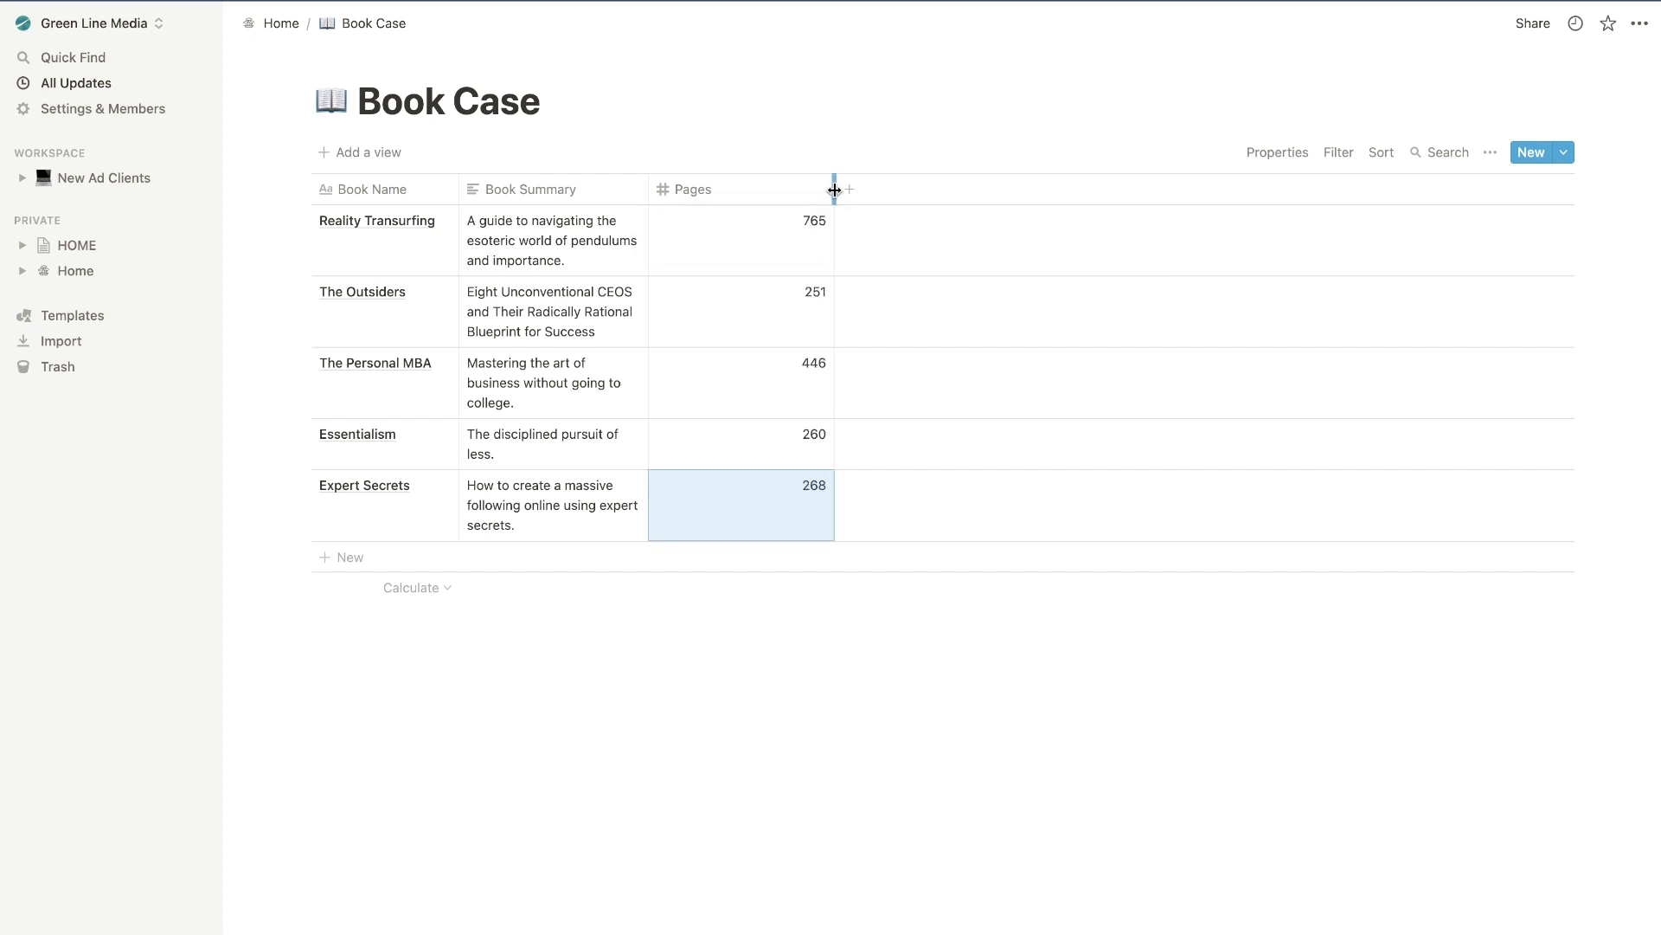
pyautogui.moveTo(834, 189); pyautogui.dragTo(742, 193)
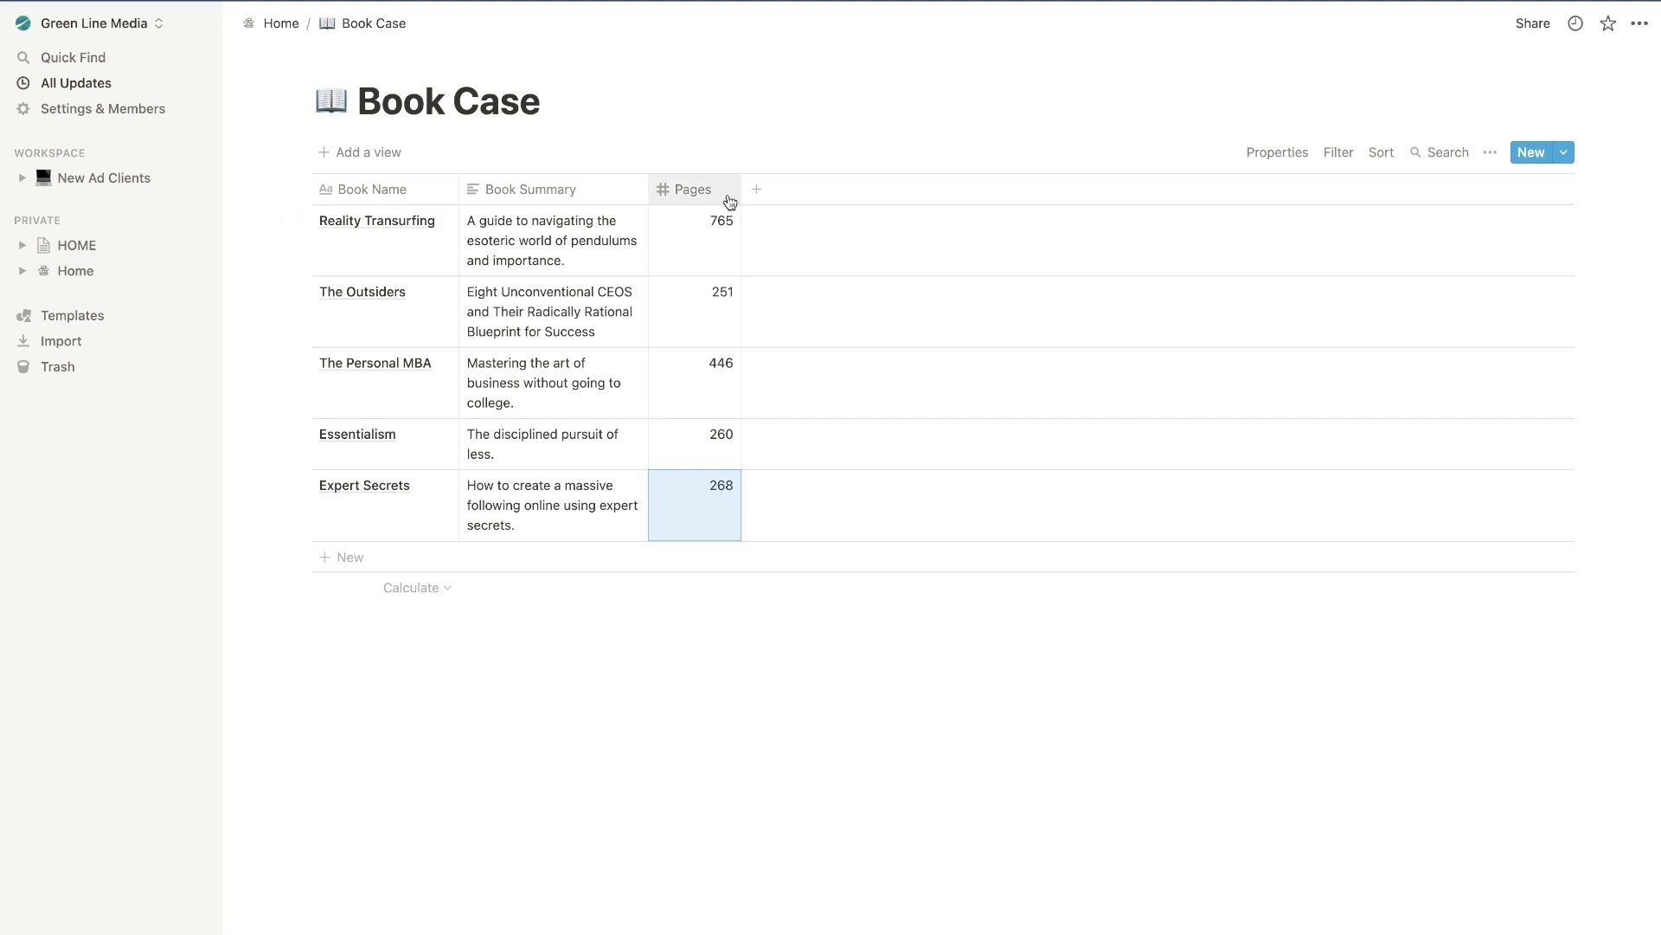
pyautogui.click(790, 259)
pyautogui.click(718, 222)
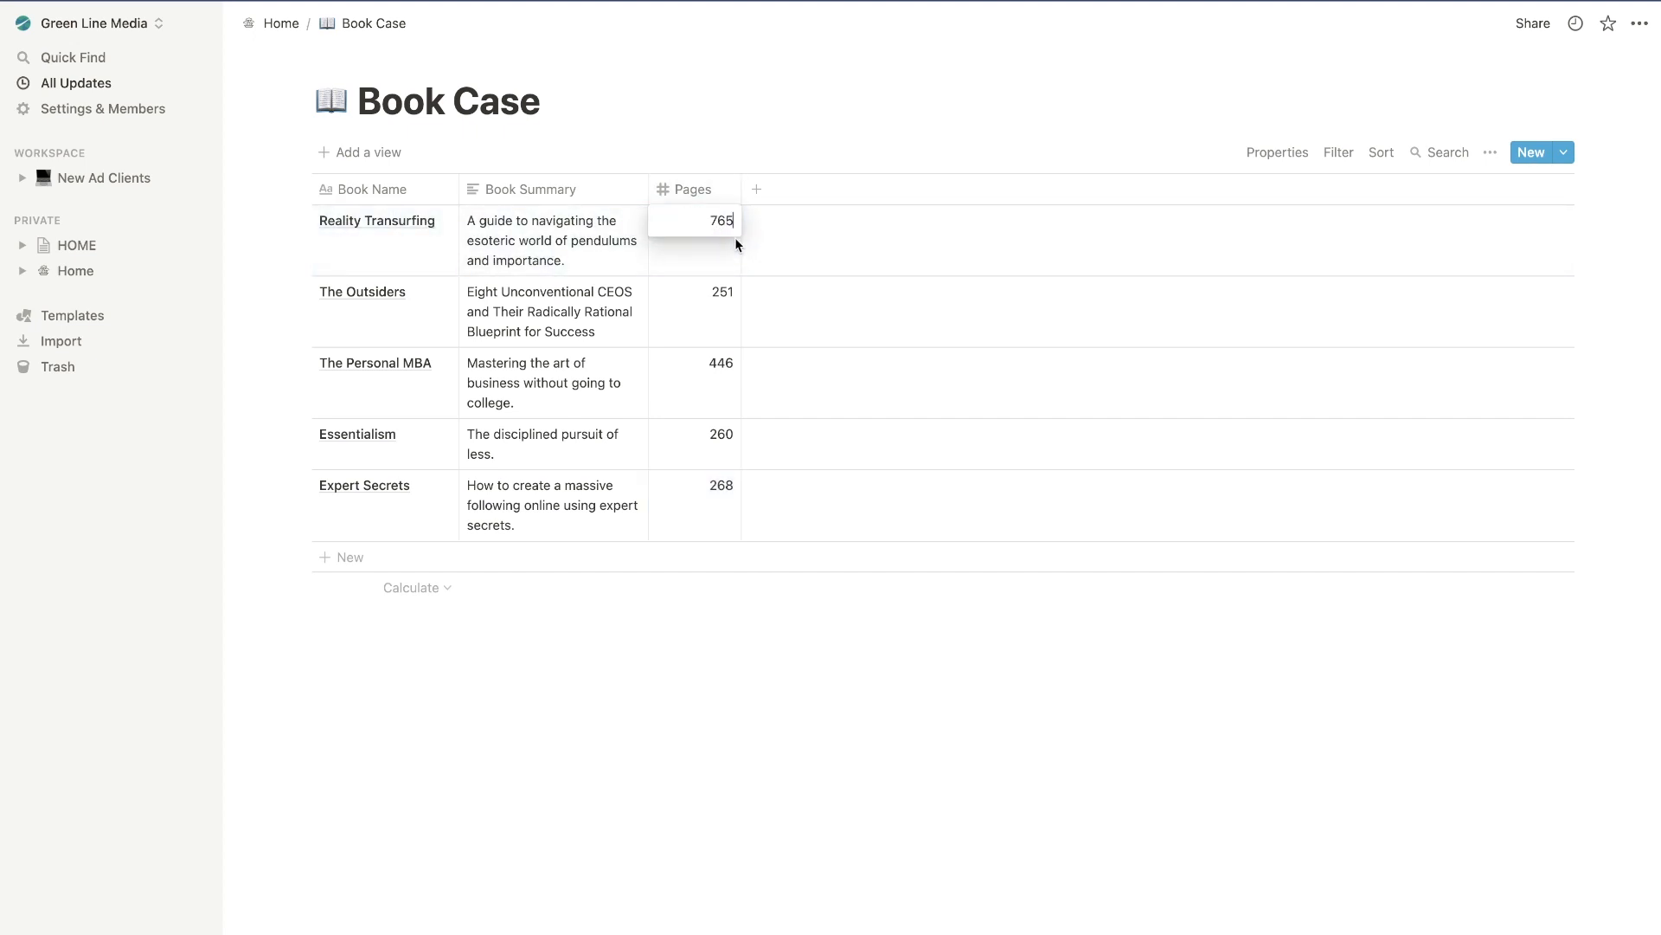
# Add a Number property named "Price" after the Pages column.
pyautogui.click(758, 191)
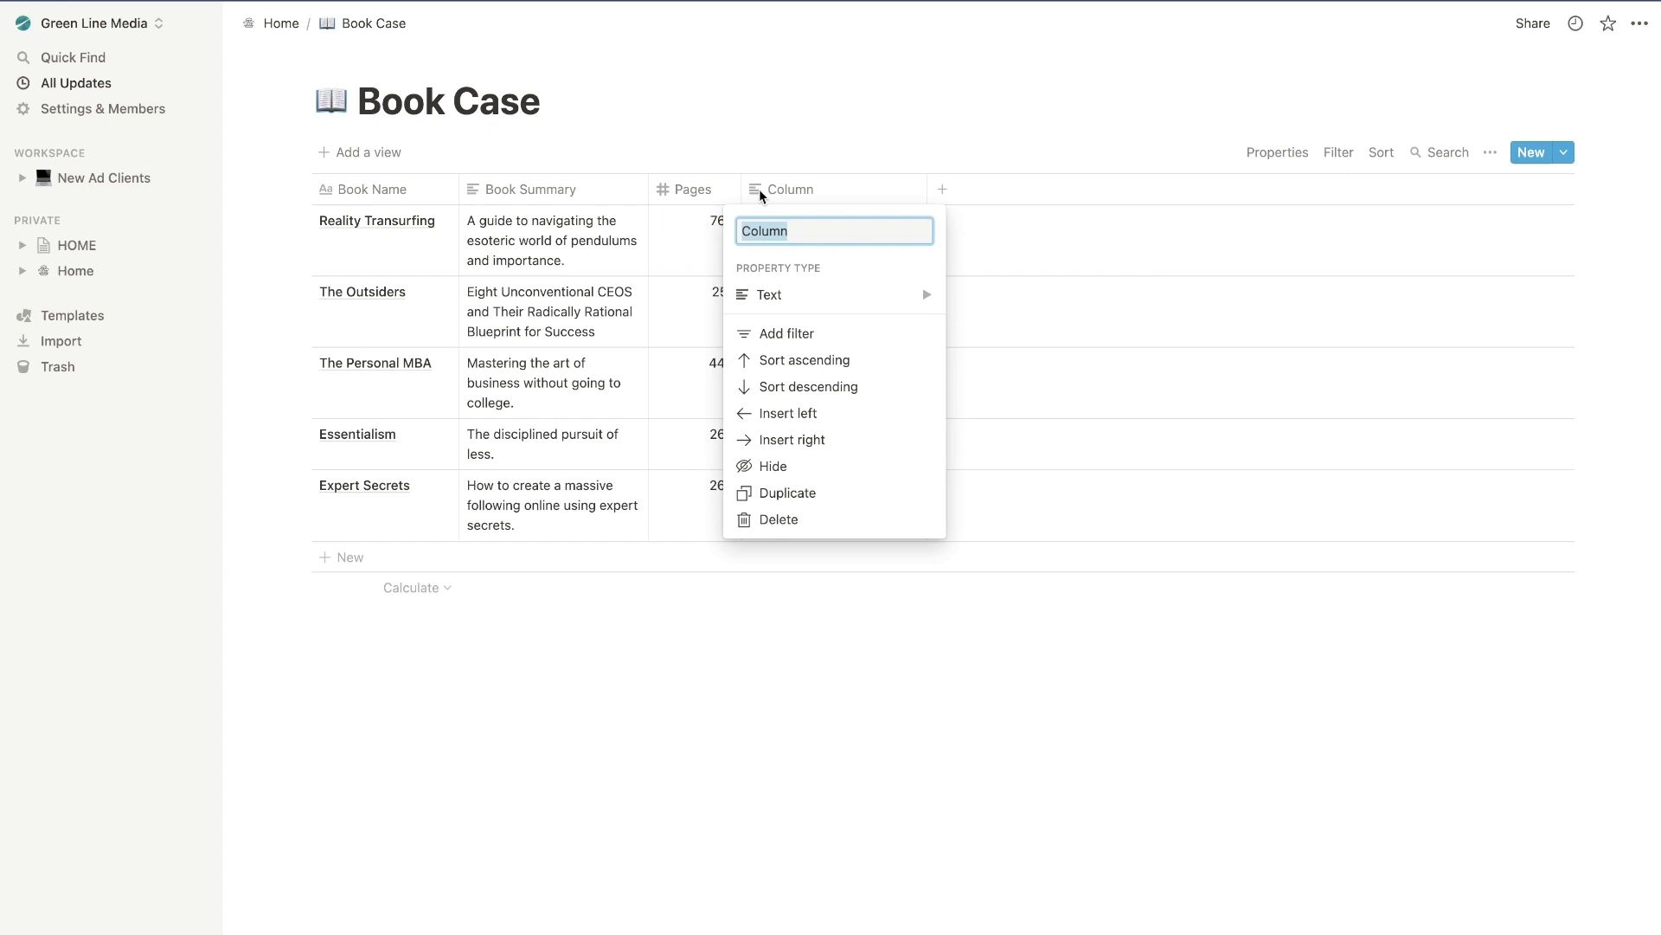
pyautogui.click(916, 295)
pyautogui.click(1021, 158)
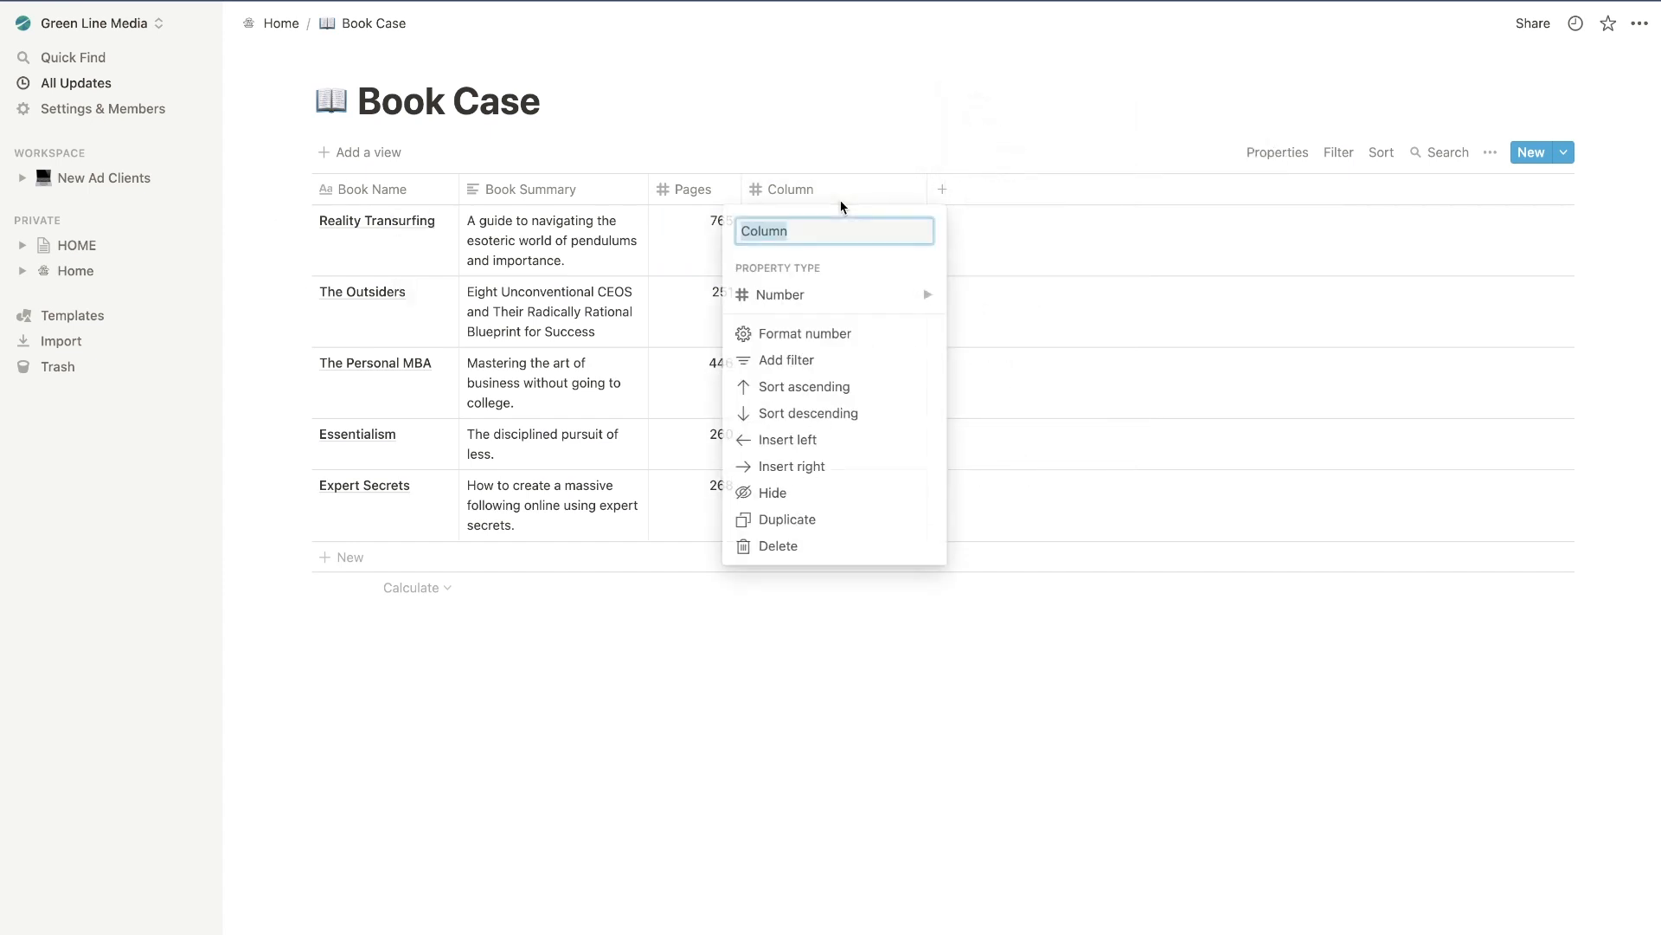
pyautogui.write('Price')
pyautogui.press('Return')
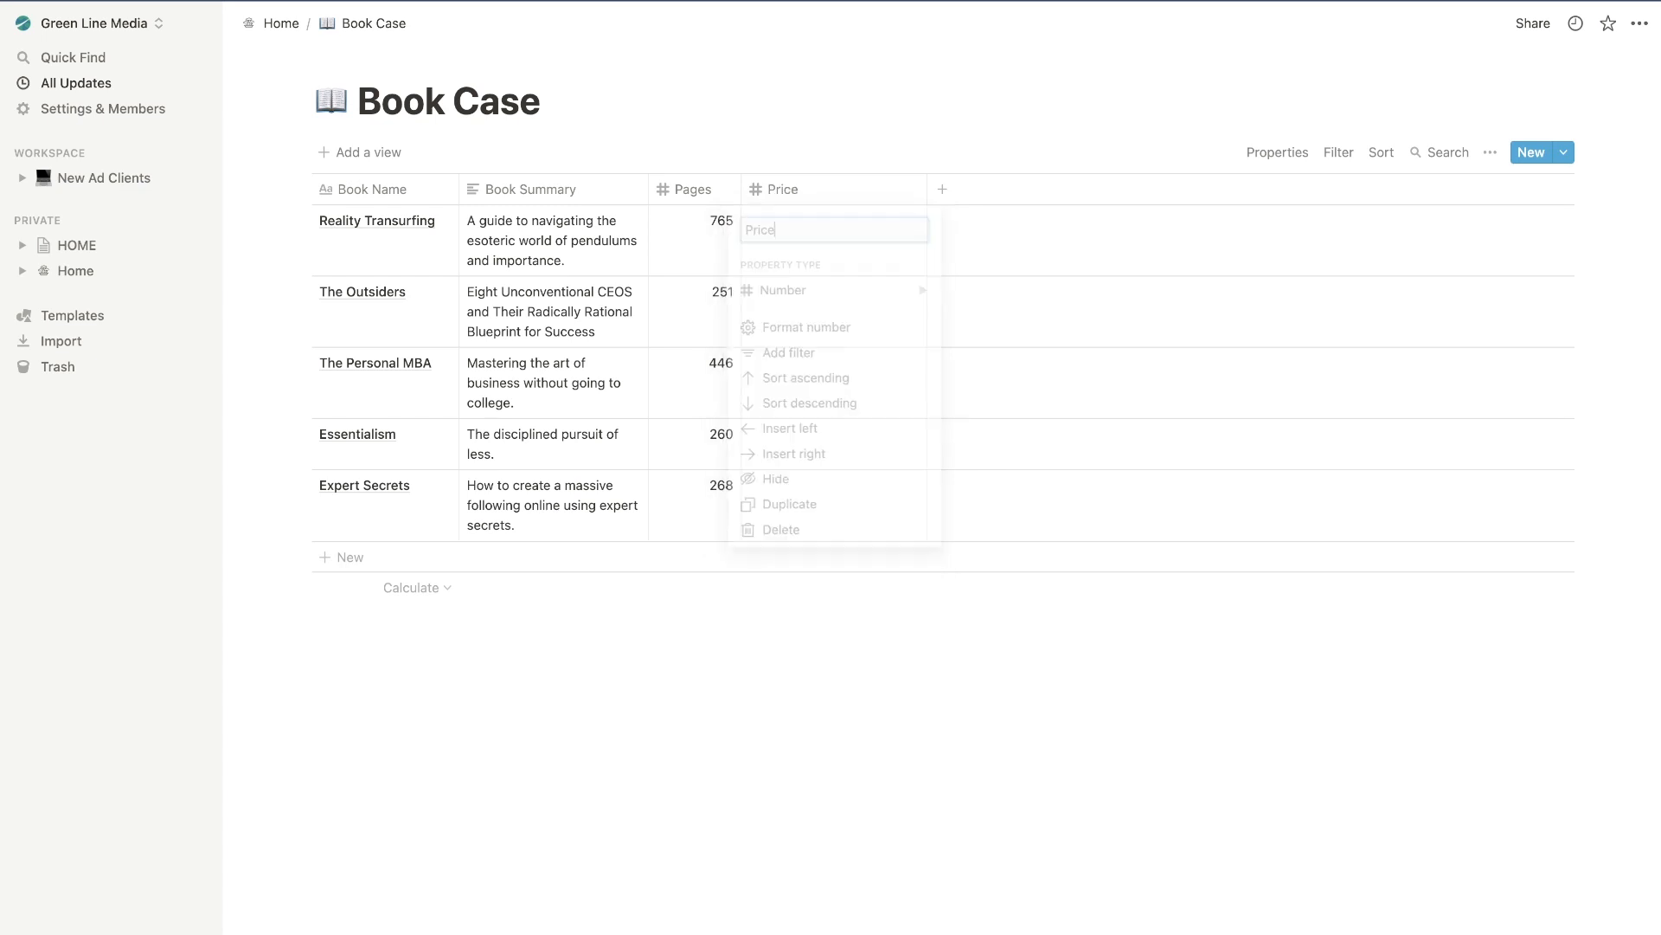
# Narrow the Price column slightly and enter 50 as the price of Reality Transurfing.
pyautogui.moveTo(926, 182); pyautogui.dragTo(916, 183)
pyautogui.click(824, 246)
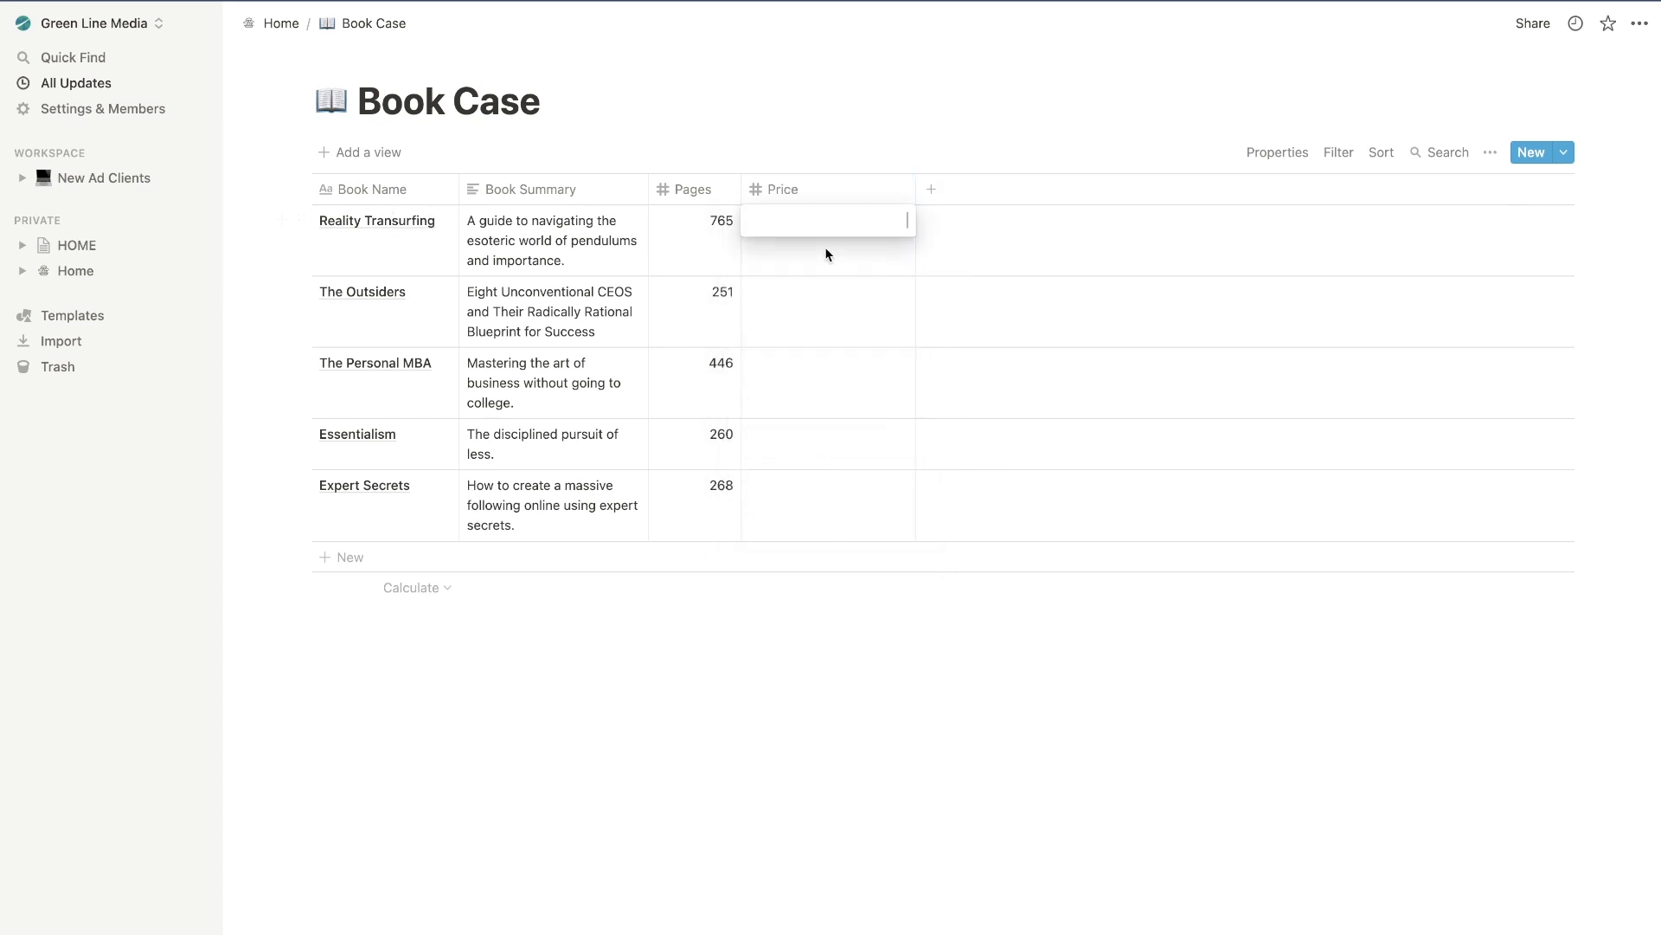
pyautogui.write('50')
pyautogui.press('Return')
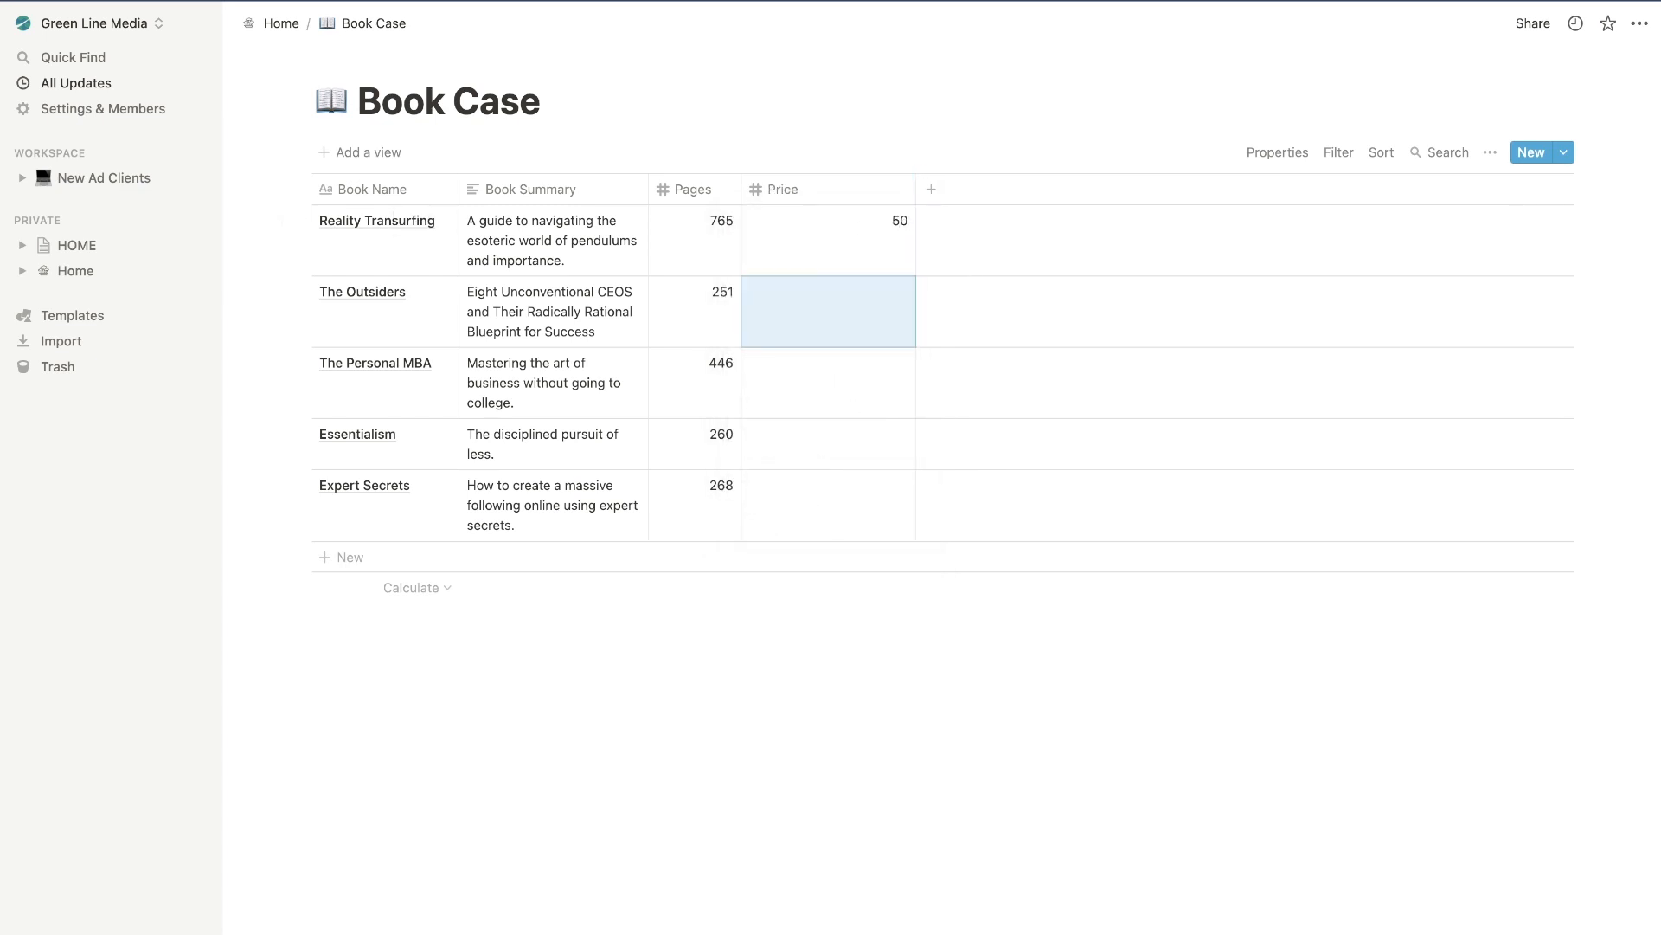
# Set the number format of the Price column to US Dollar.
pyautogui.click(758, 220)
pyautogui.press('Down')
pyautogui.press('Down')
pyautogui.press('Down')
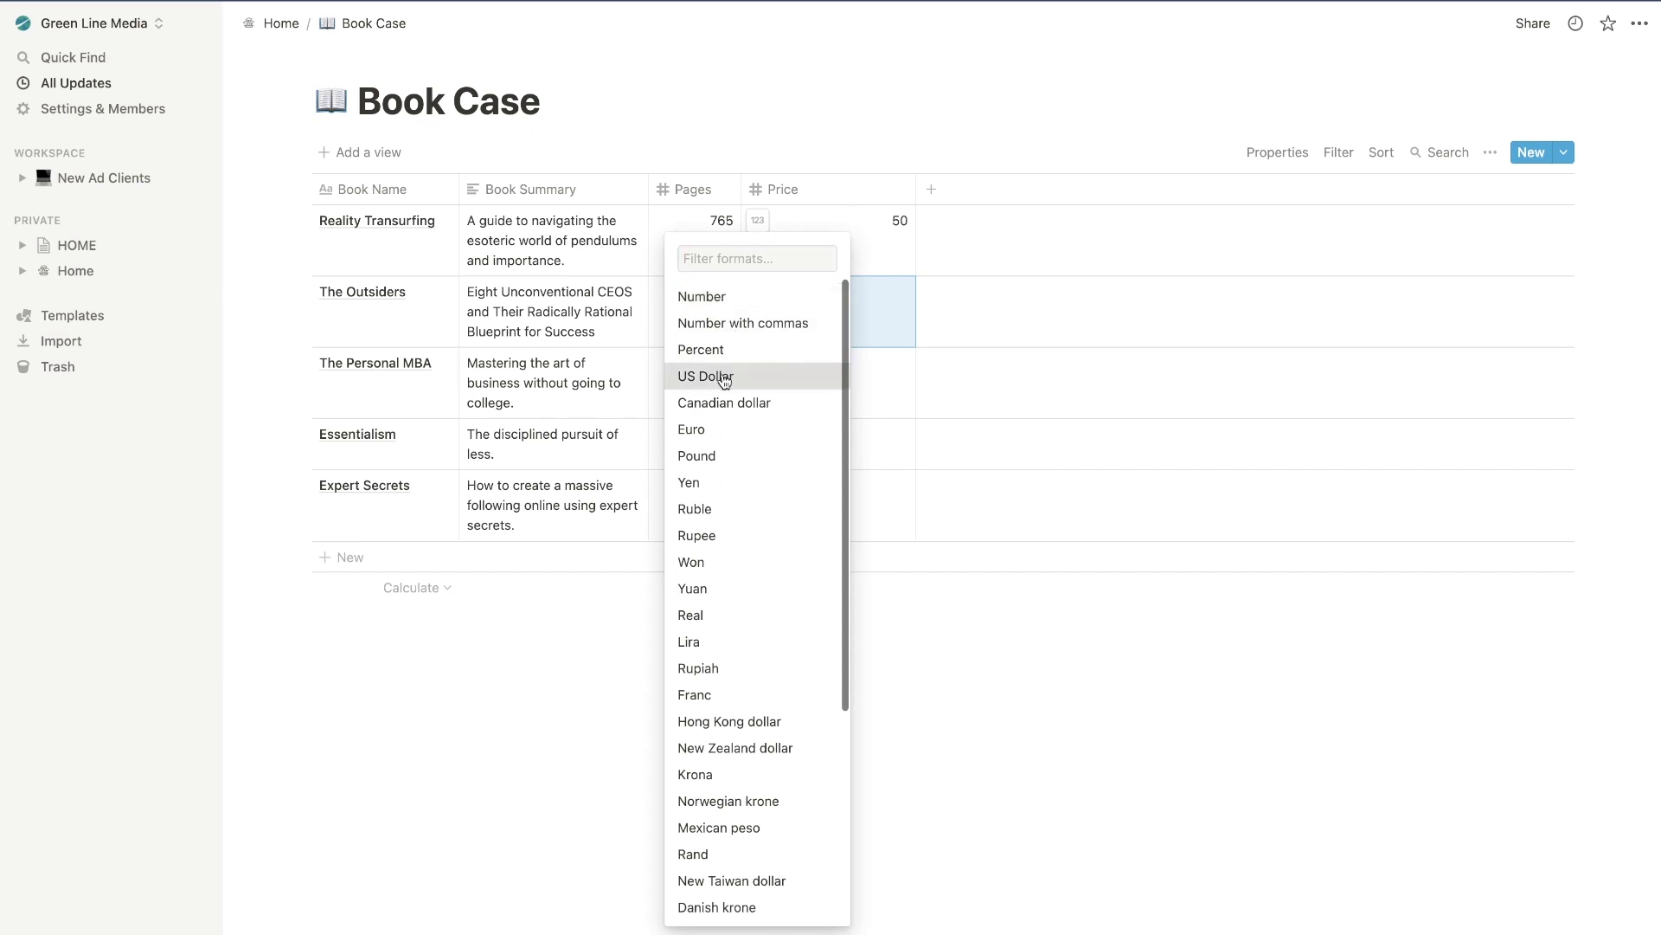
pyautogui.press('Return')
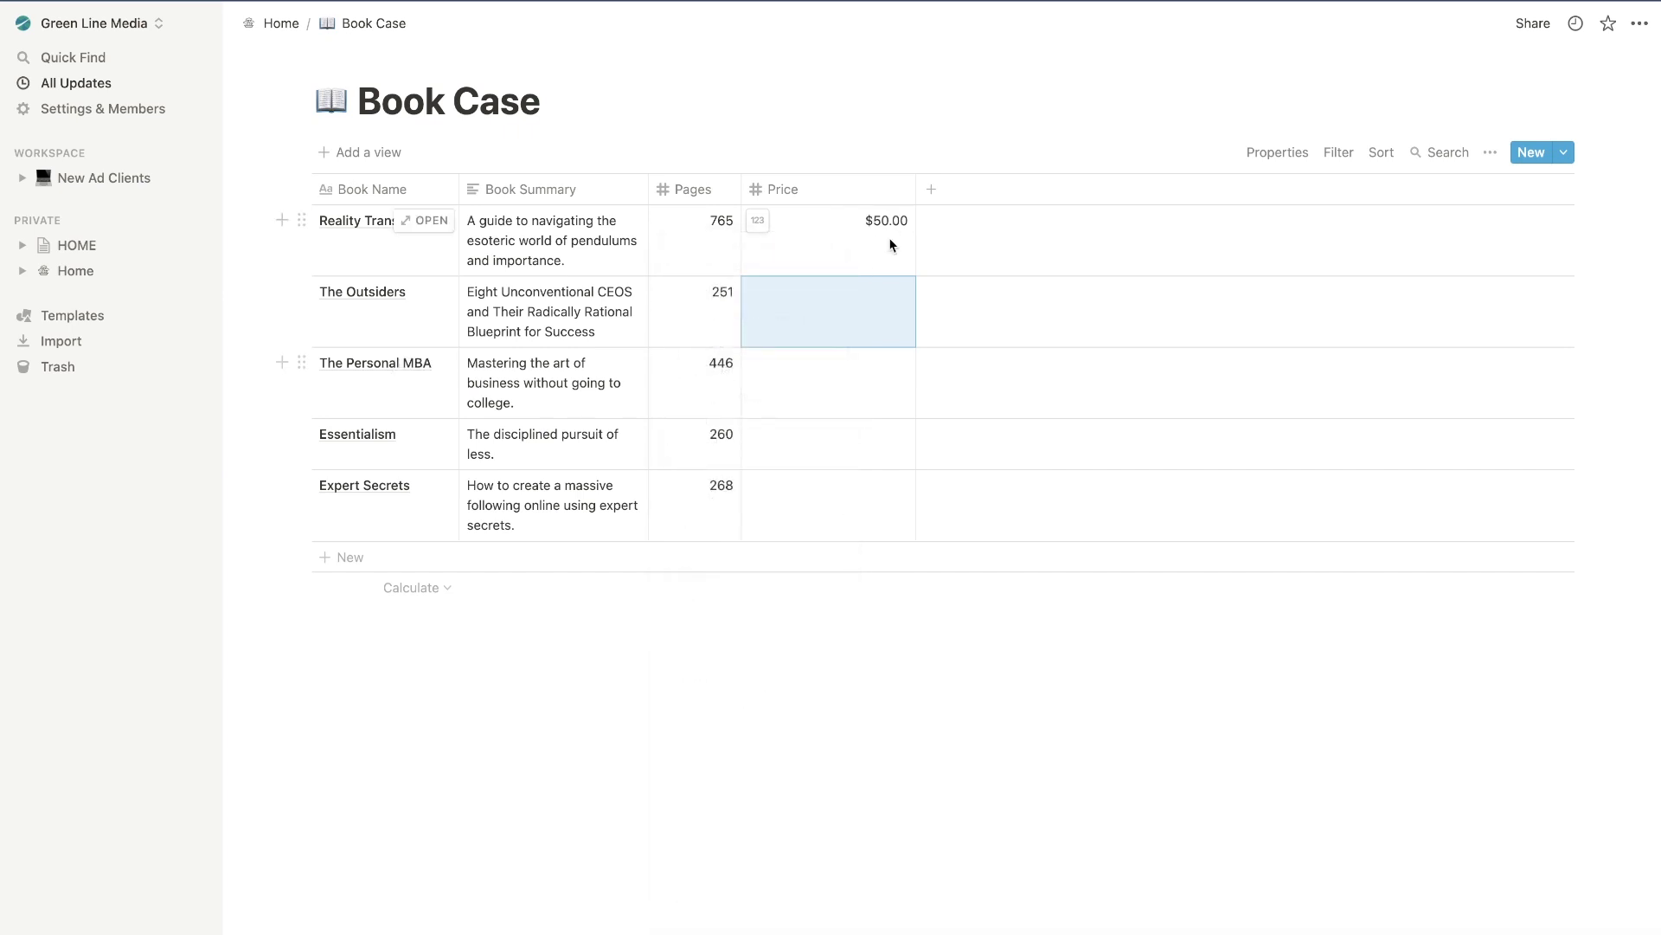
# Enter prices of 24, 30, 42 and 10 for the remaining books in row order and narrow the Price column.
pyautogui.click(758, 222)
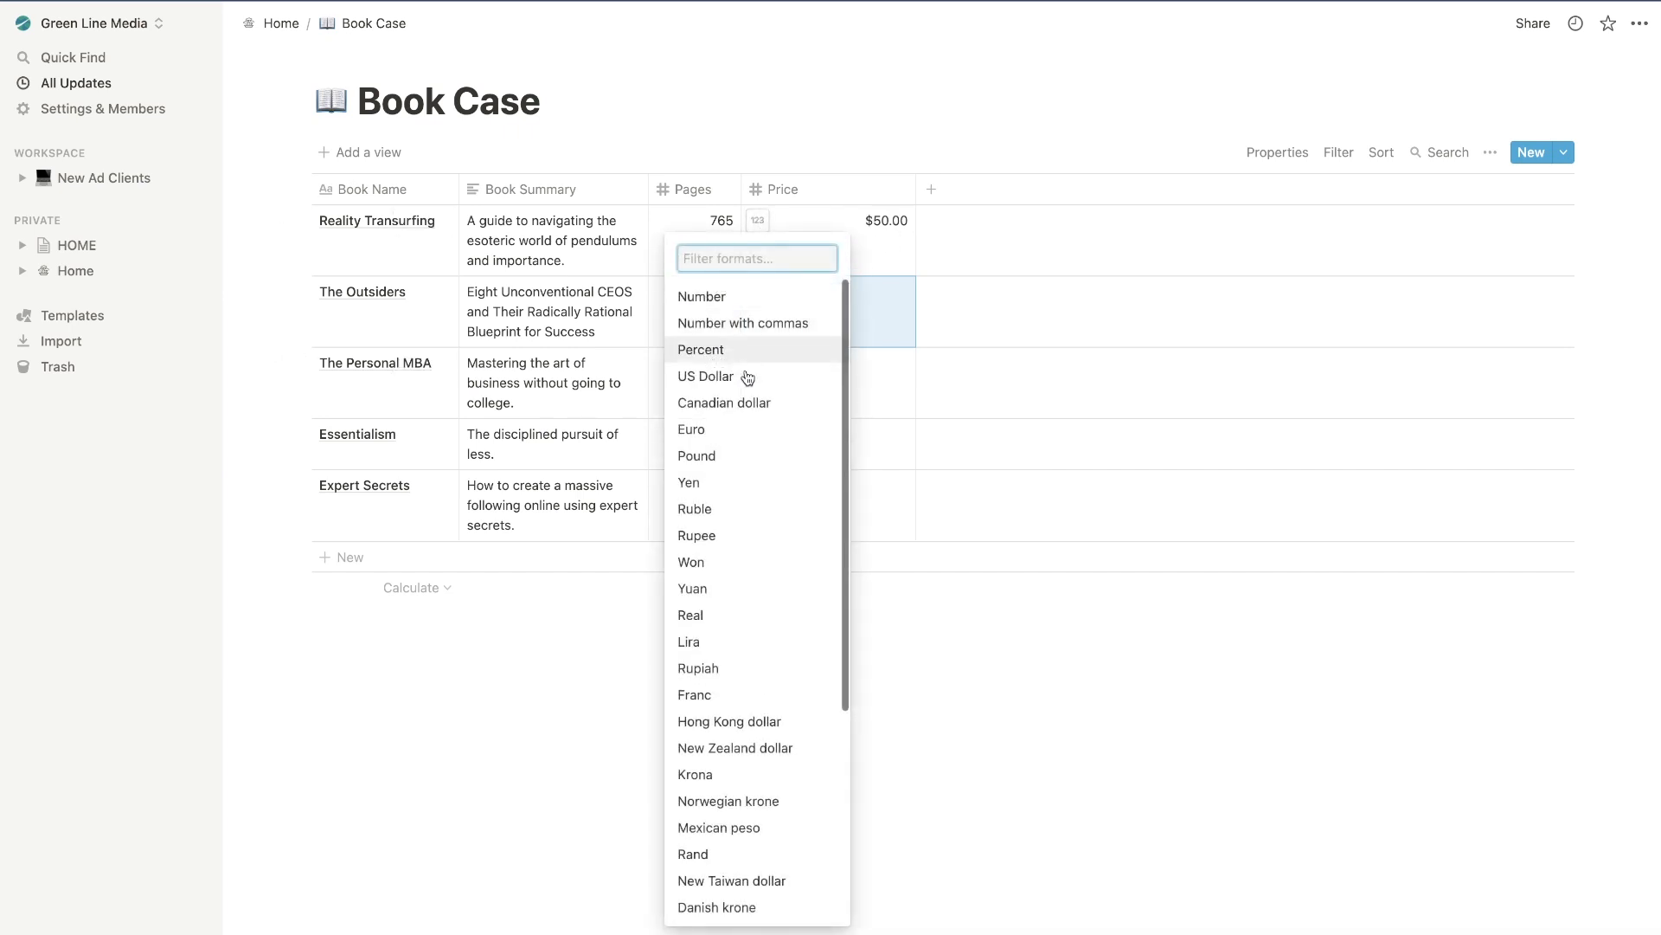
pyautogui.click(904, 318)
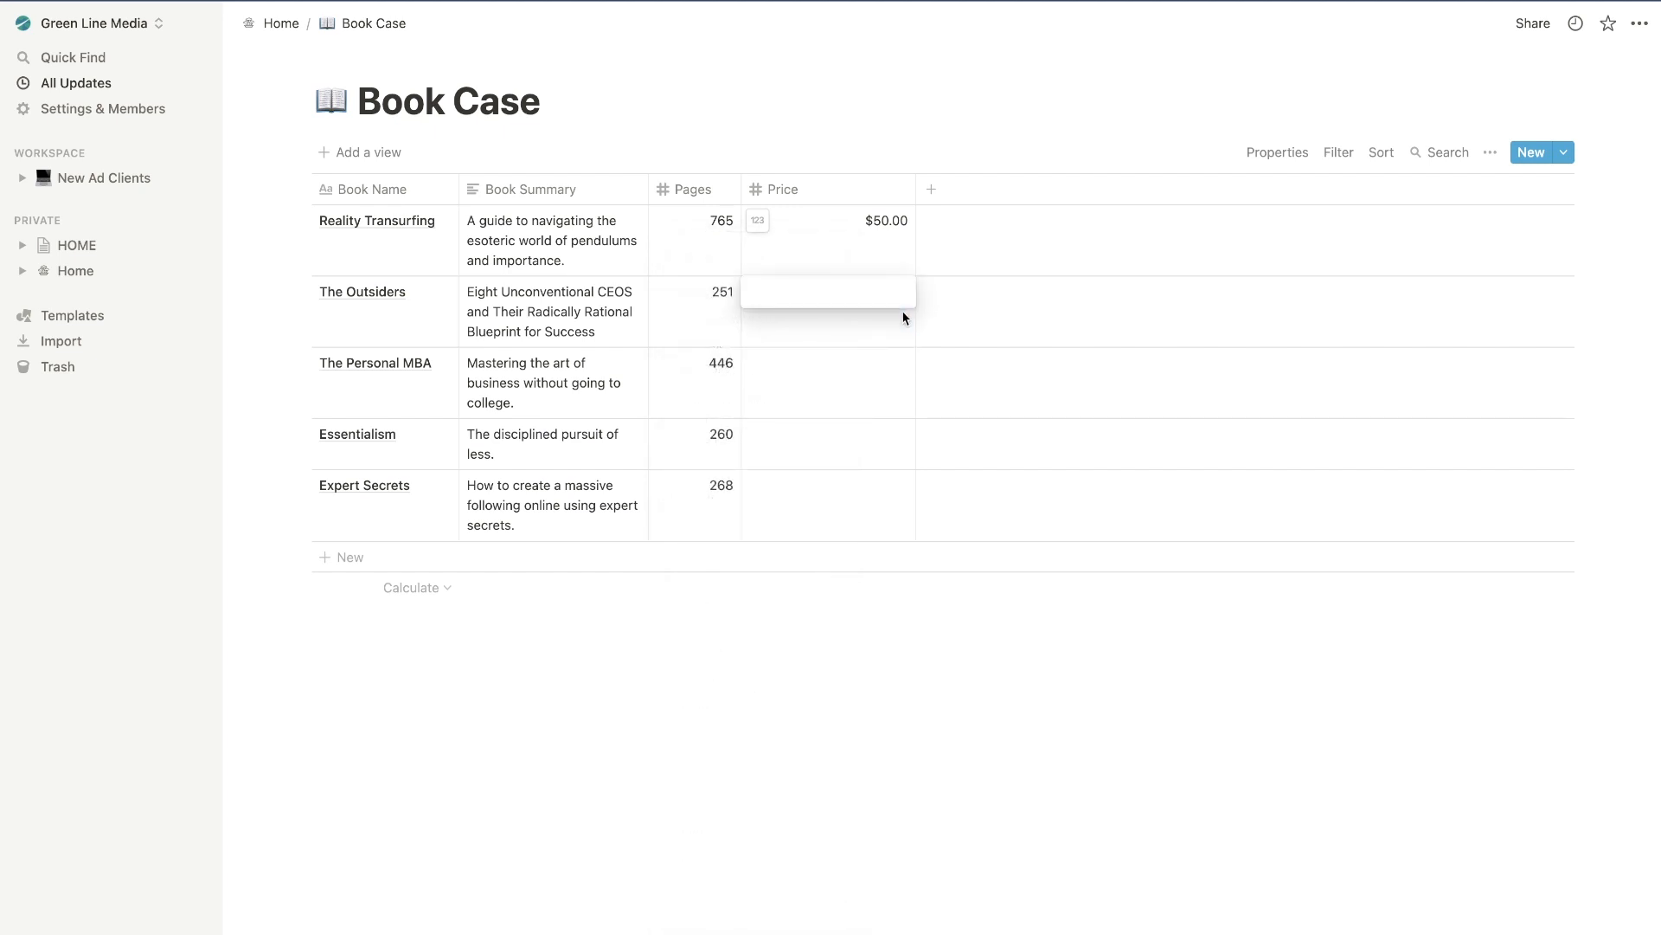
pyautogui.write('24')
pyautogui.click(881, 376)
pyautogui.write('23')
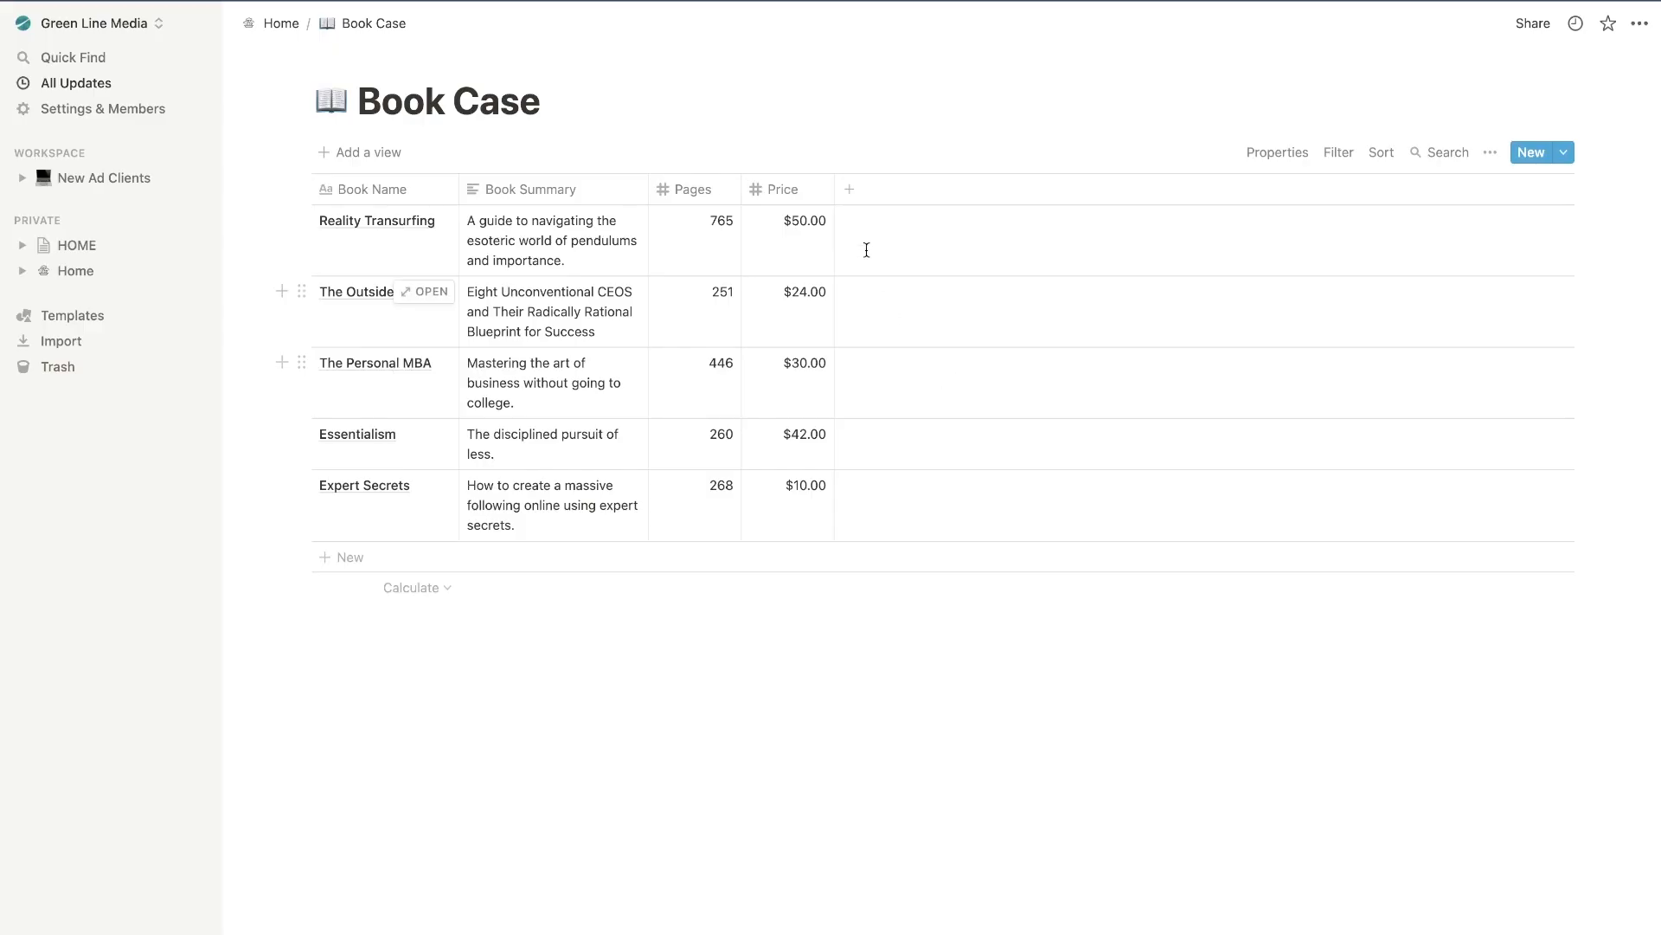
# Add a Select property named "Genre" after the Price column.
pyautogui.click(850, 190)
pyautogui.moveTo(907, 297)
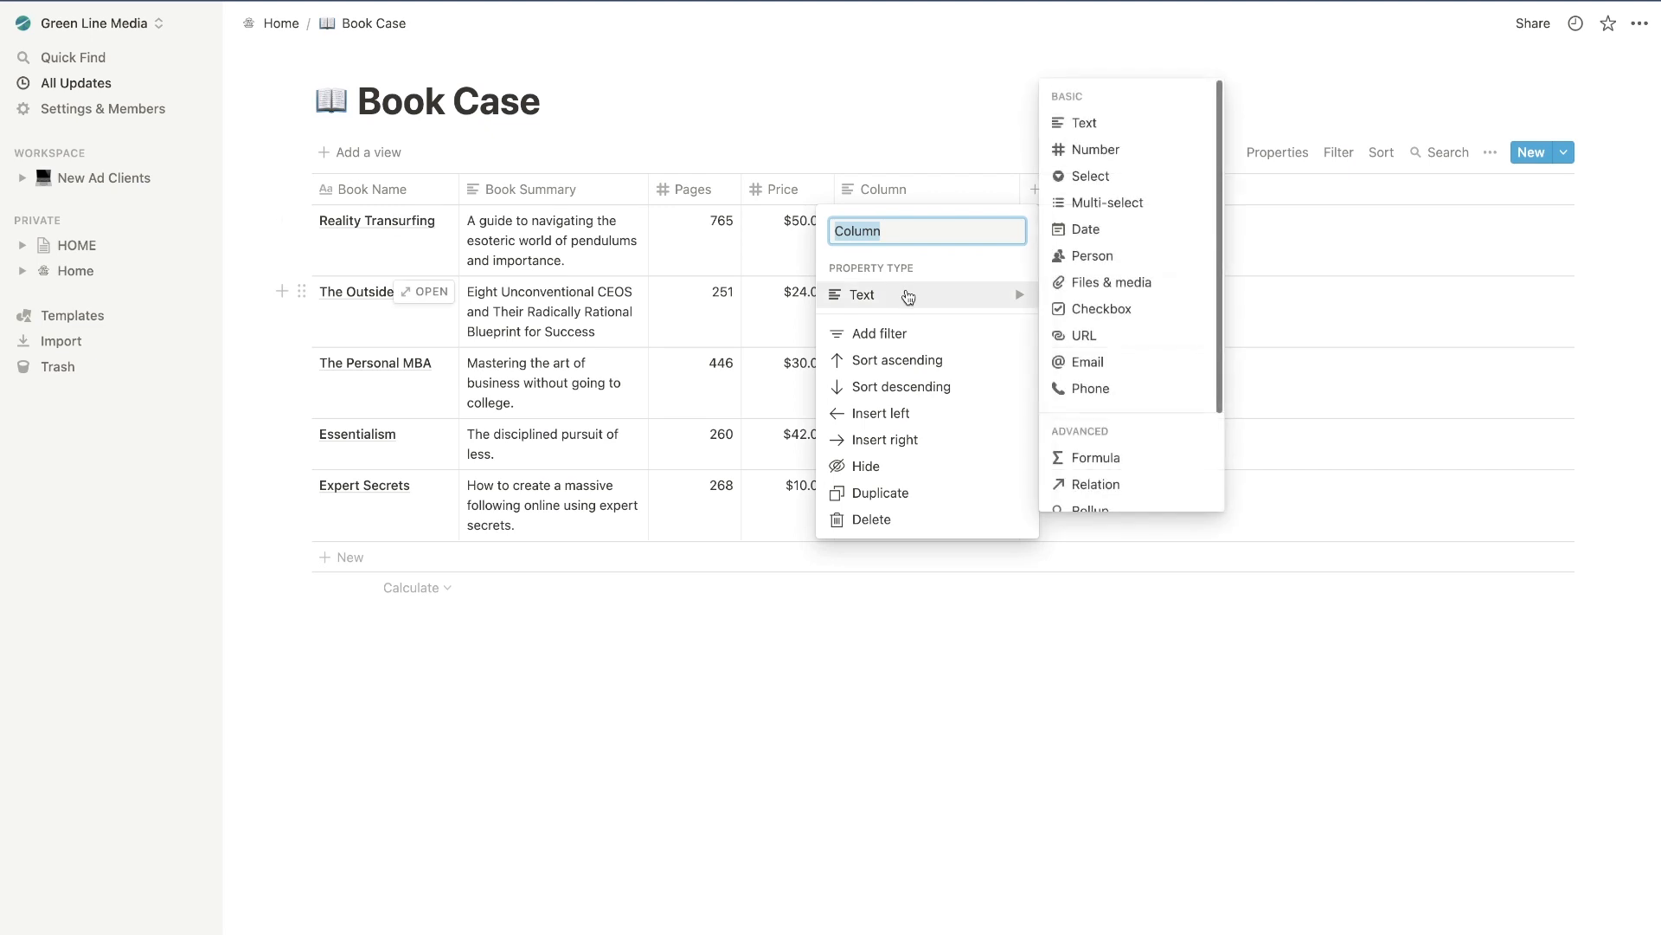
pyautogui.click(1149, 178)
pyautogui.click(919, 189)
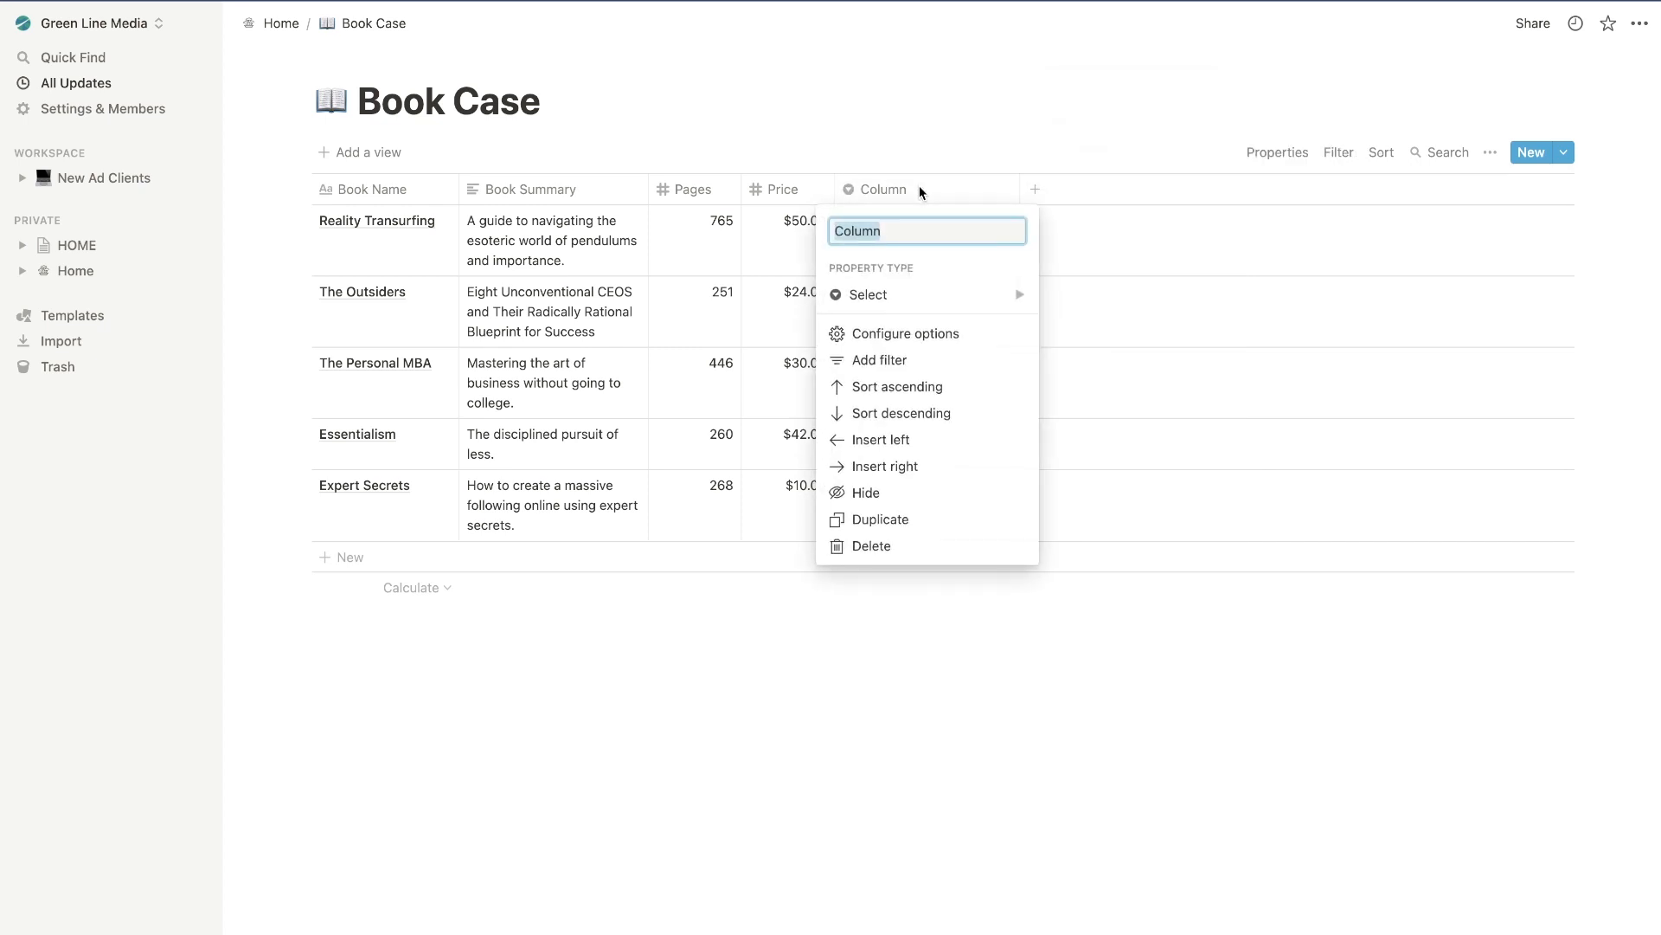
pyautogui.write('Gene')
pyautogui.press('BackSpace')
pyautogui.write('re')
pyautogui.press('Return')
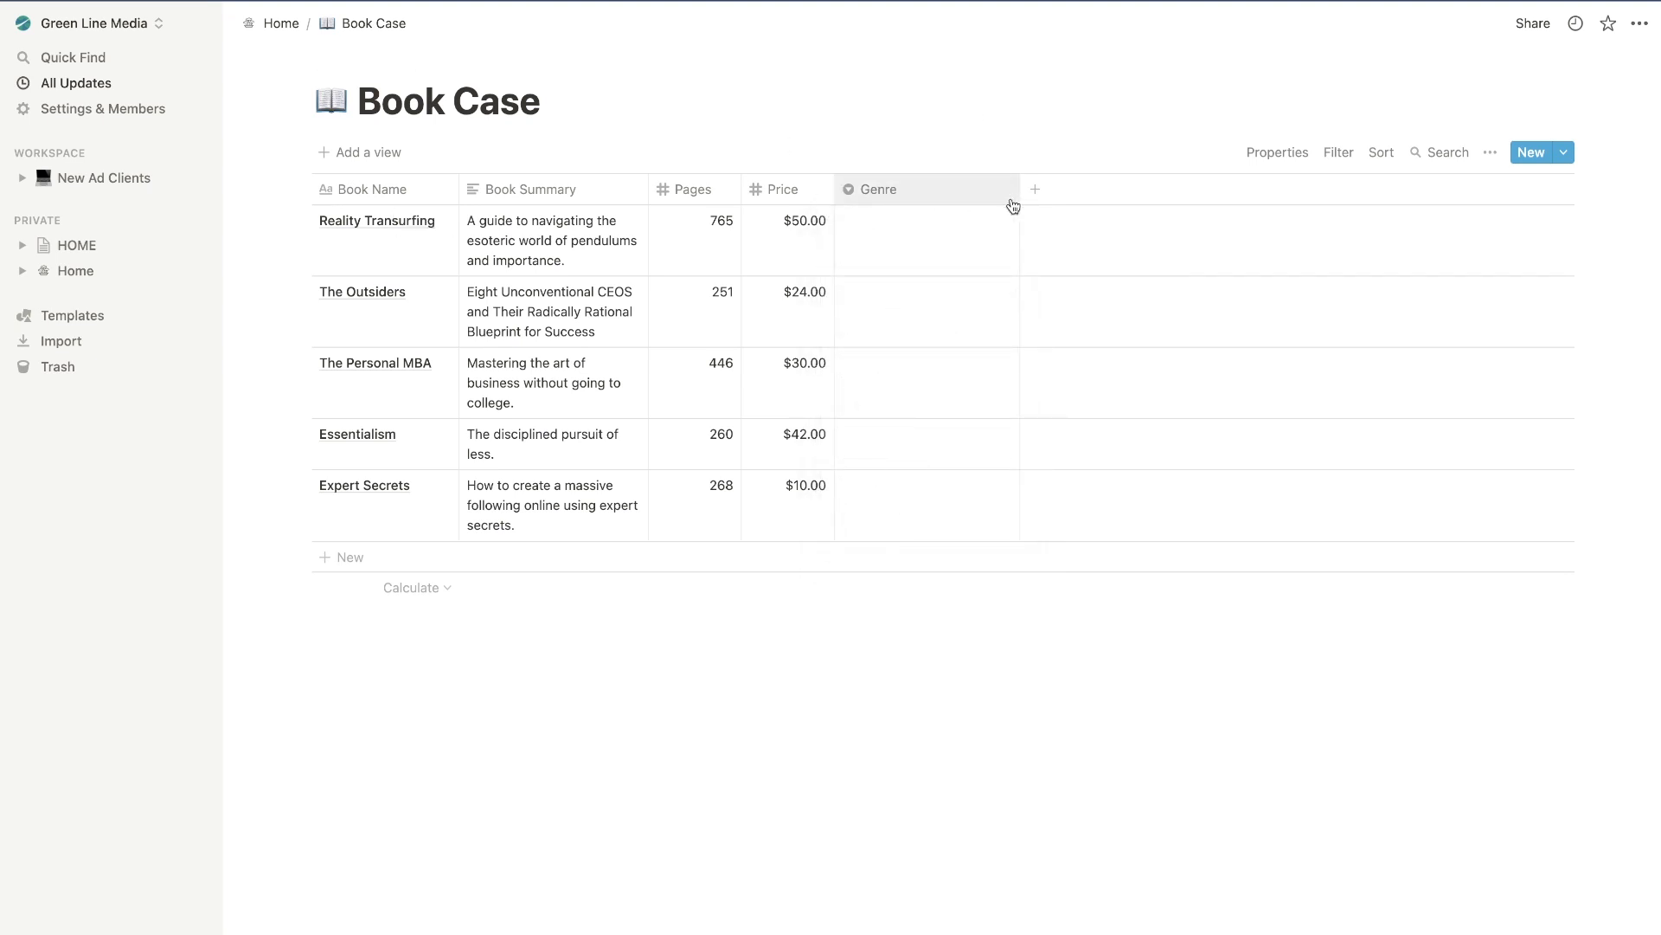
# Fill the Genre column with Self Help, Business, Business, Self Help and Personal Branding in row order and narrow the column.
pyautogui.click(951, 237)
pyautogui.write('Spi')
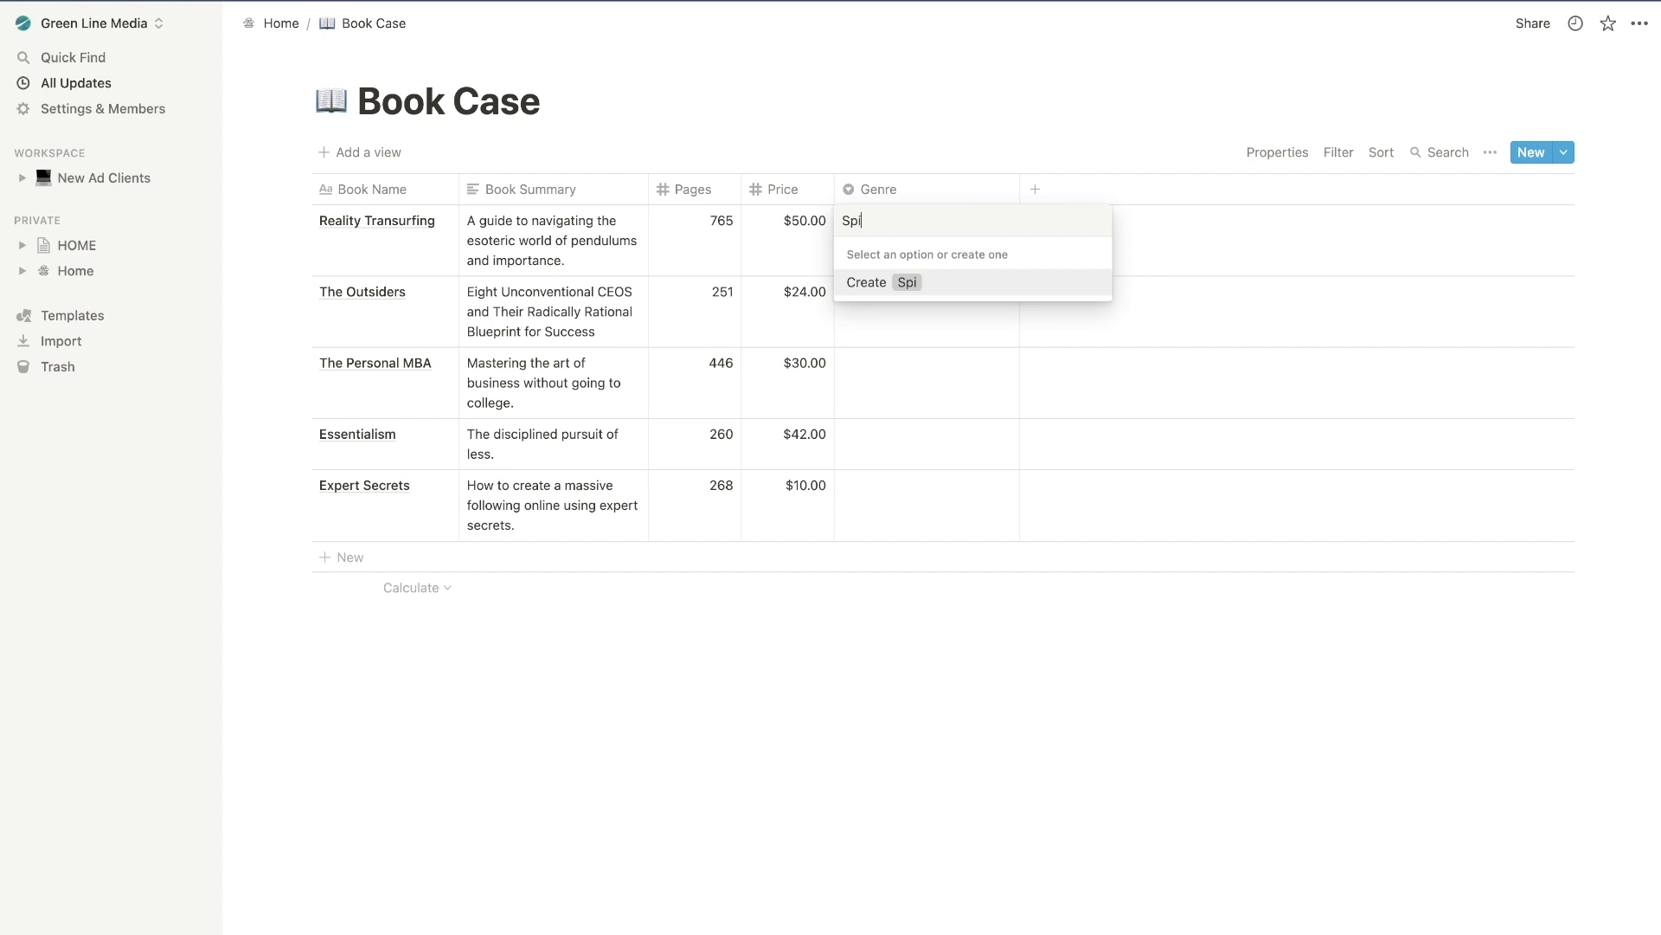
pyautogui.write('lf Help')
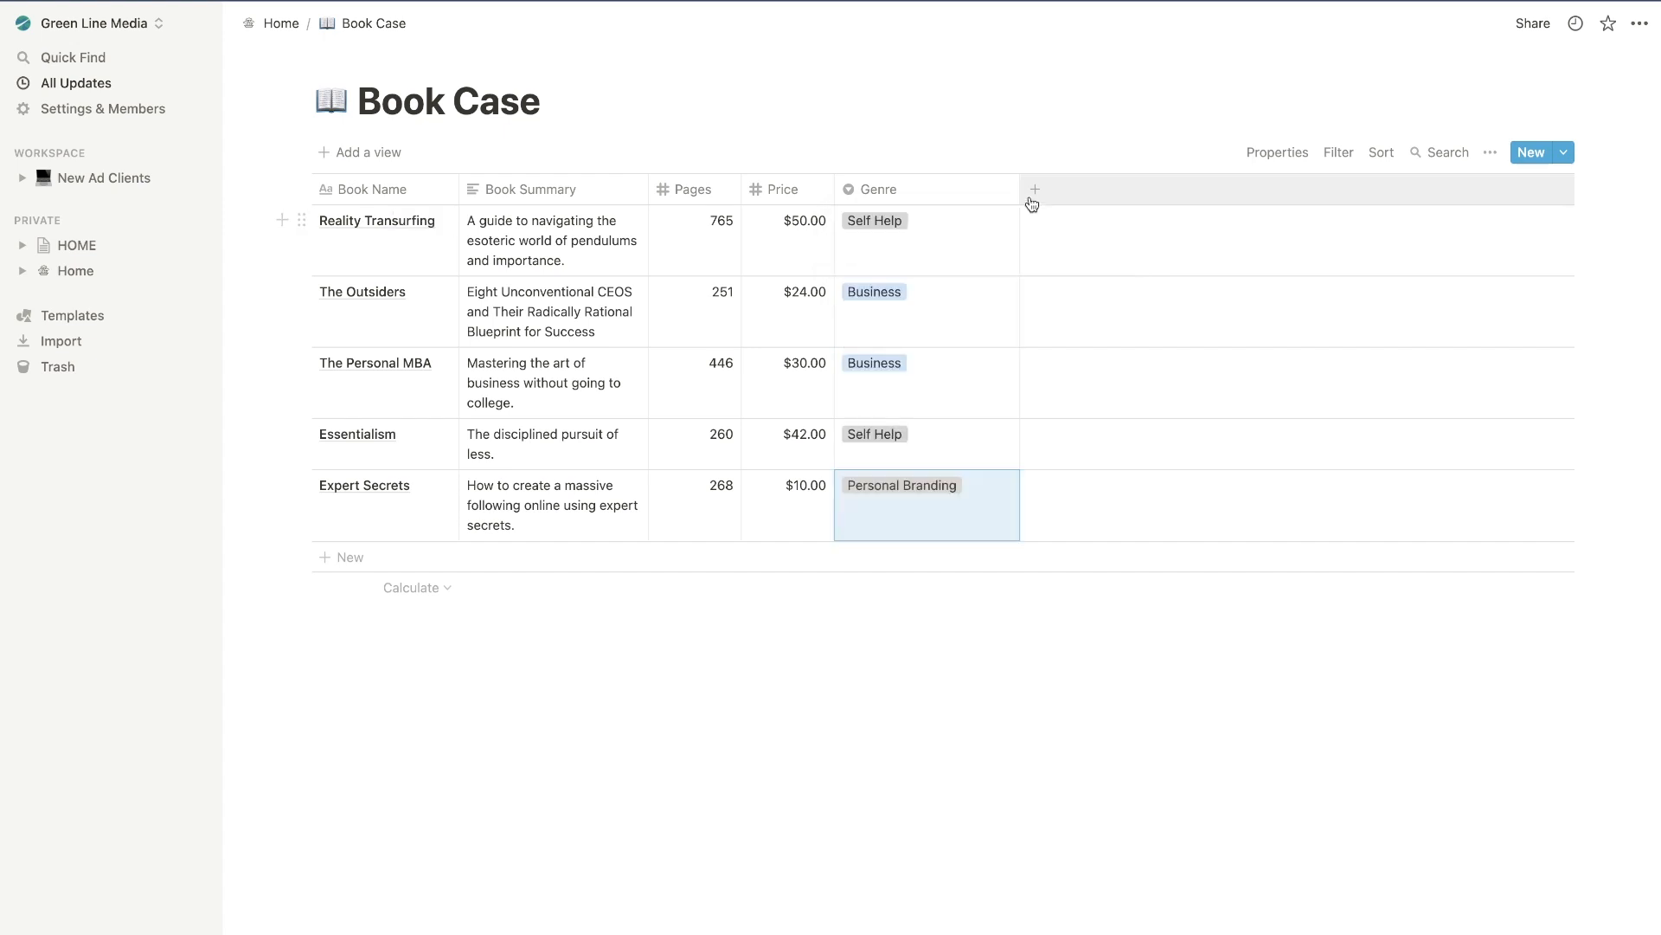
pyautogui.moveTo(1020, 189); pyautogui.dragTo(977, 189)
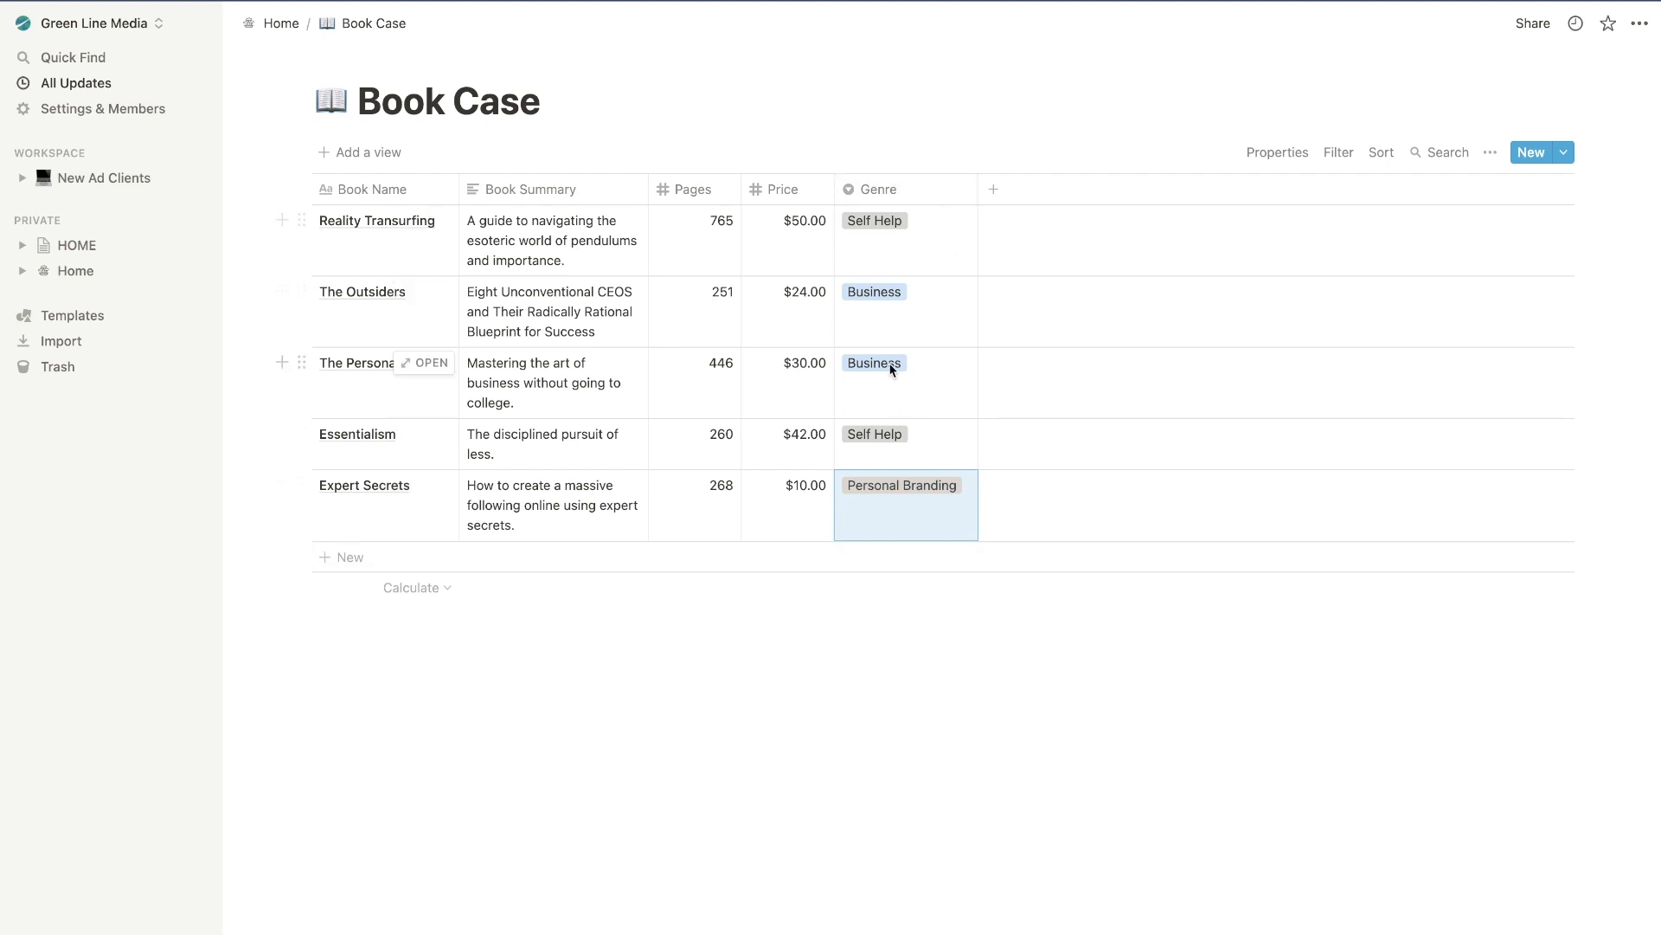
# Try other genres such as Personal Branding and Business on Reality Transurfing and return it to Self Help.
pyautogui.click(913, 260)
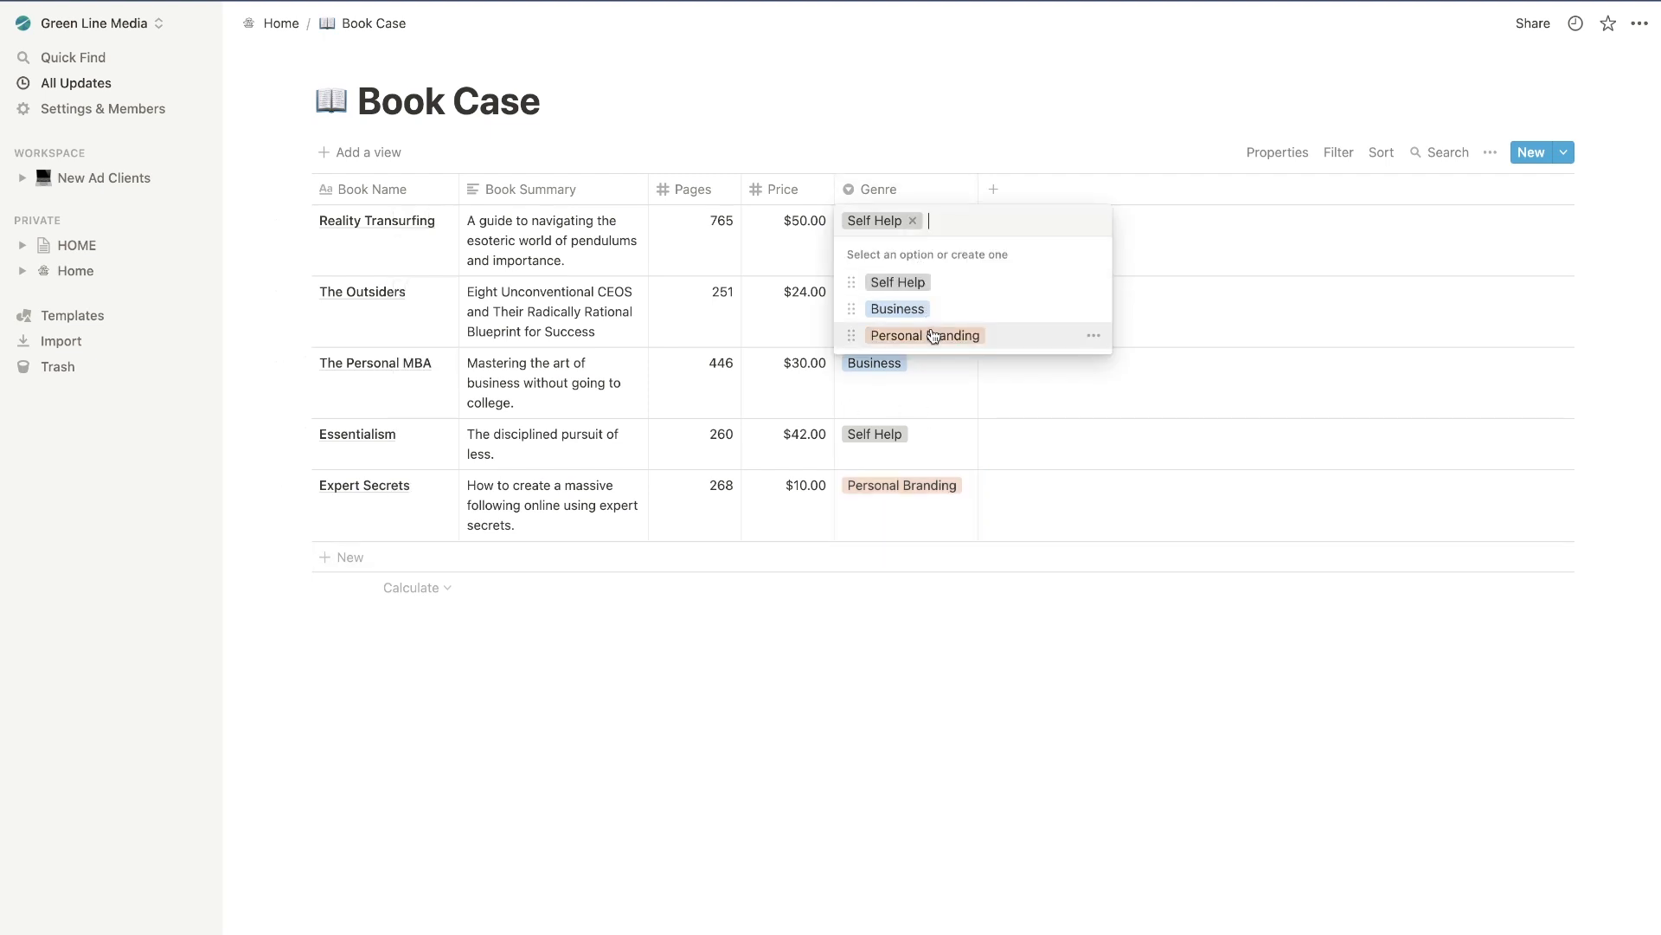
pyautogui.click(933, 335)
pyautogui.click(946, 258)
pyautogui.click(898, 278)
pyautogui.click(892, 252)
pyautogui.click(894, 313)
pyautogui.click(891, 258)
pyautogui.click(895, 277)
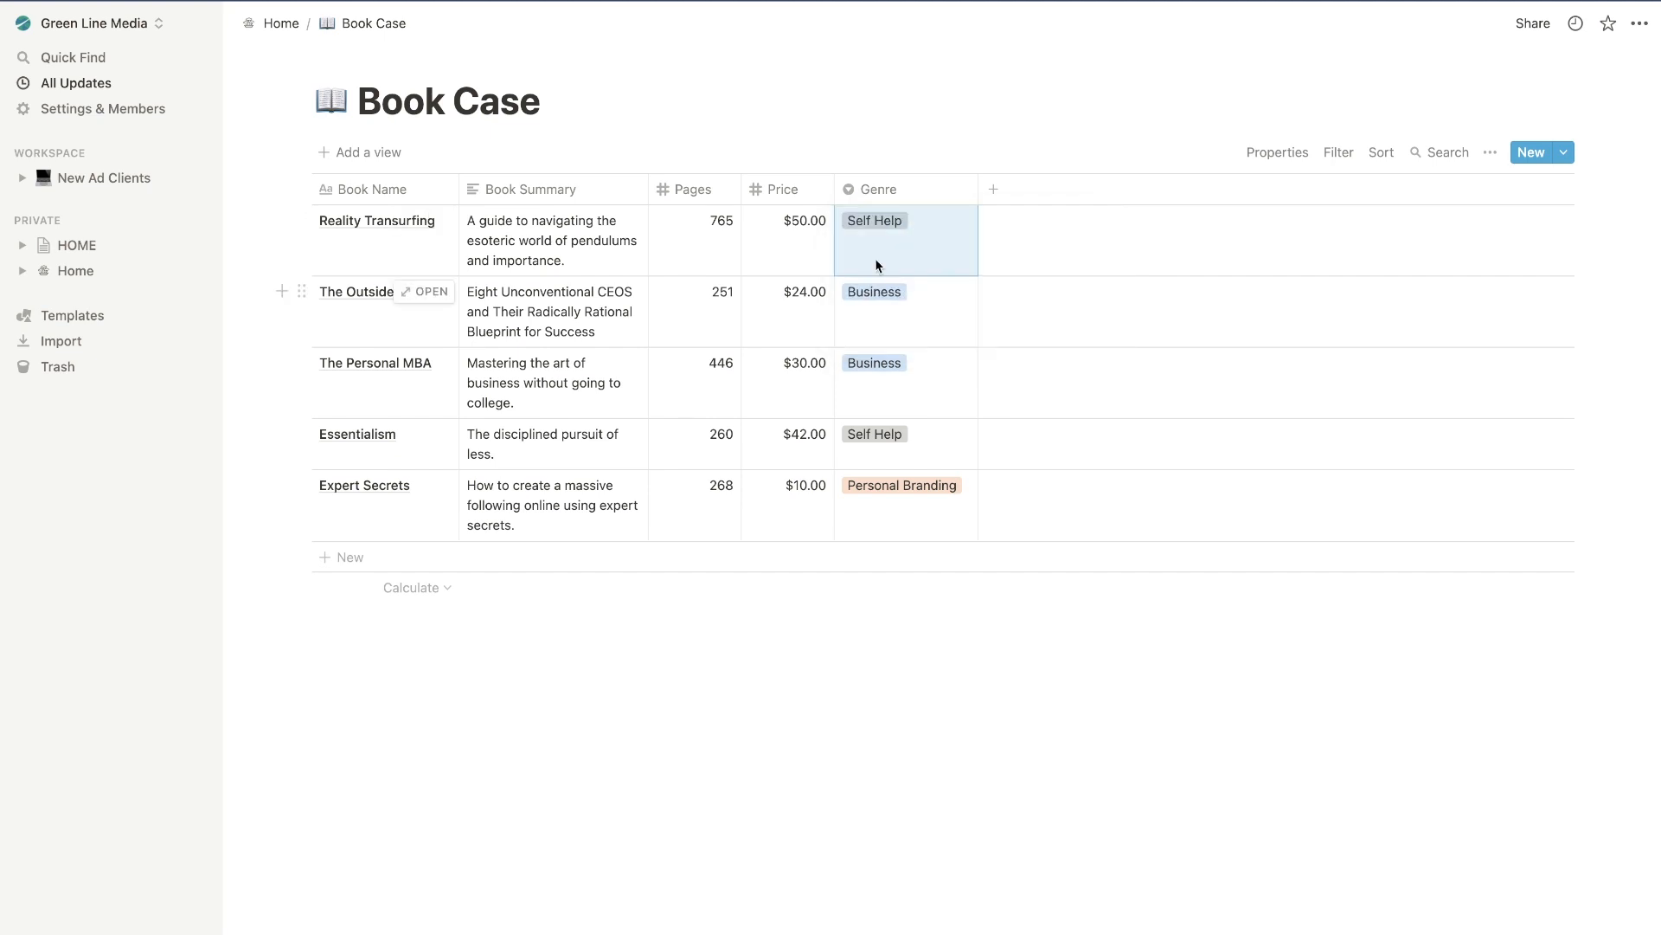
# Add a Multi-select property named "Tags" after the Genre column.
pyautogui.click(983, 193)
pyautogui.moveTo(1033, 292)
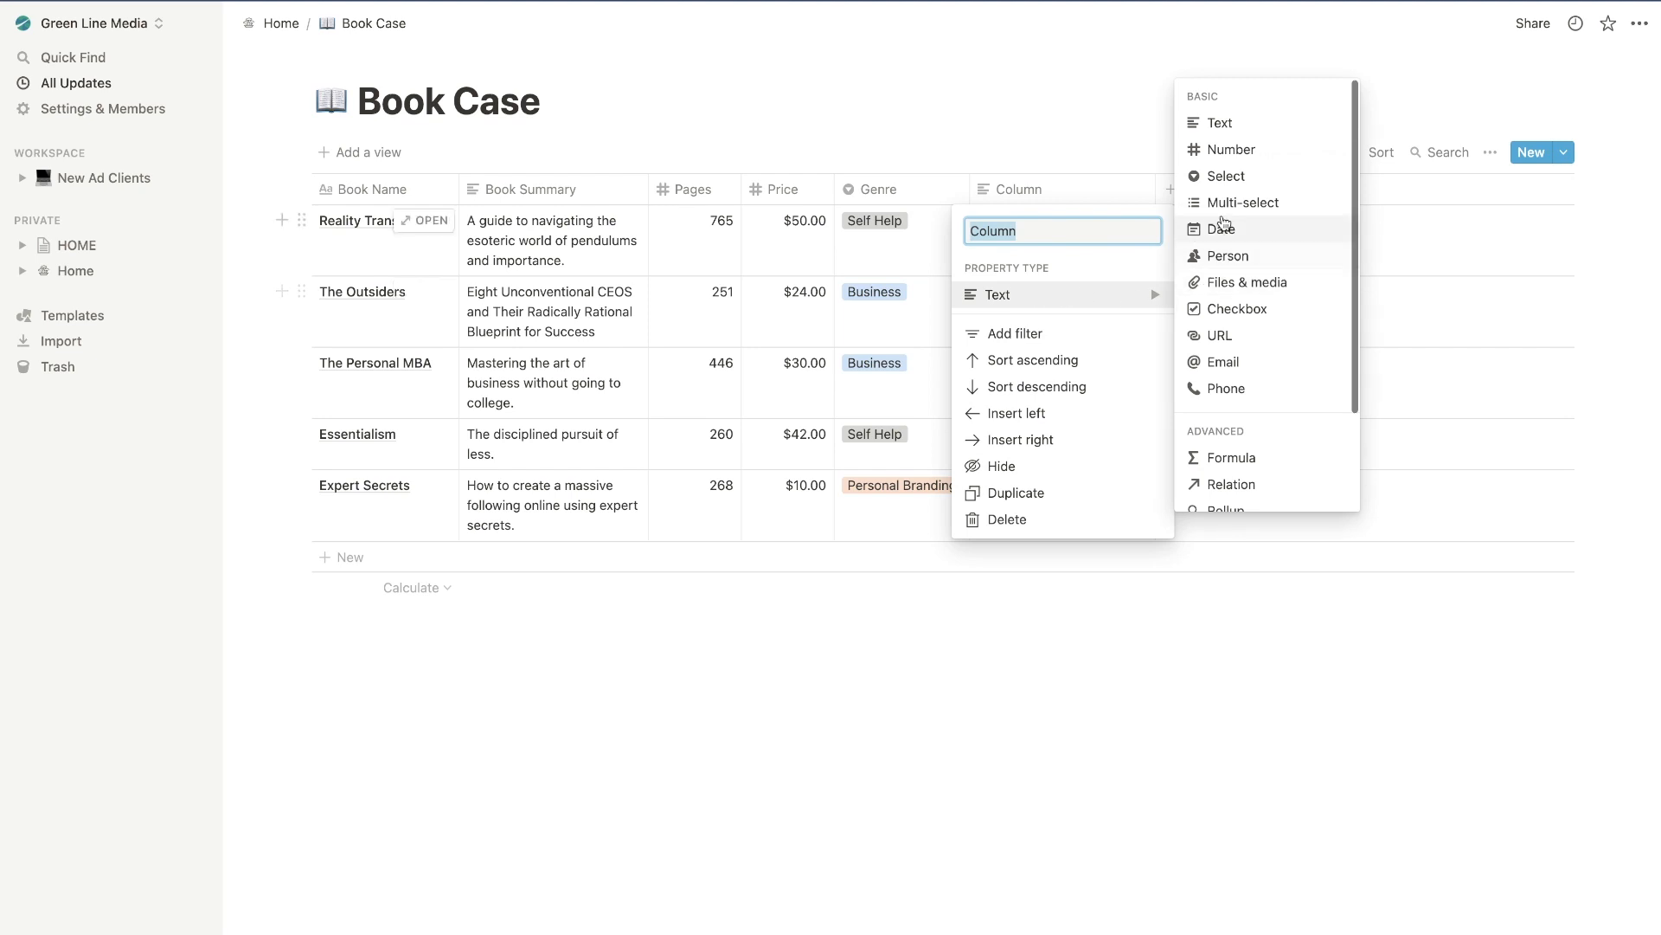
pyautogui.click(1226, 206)
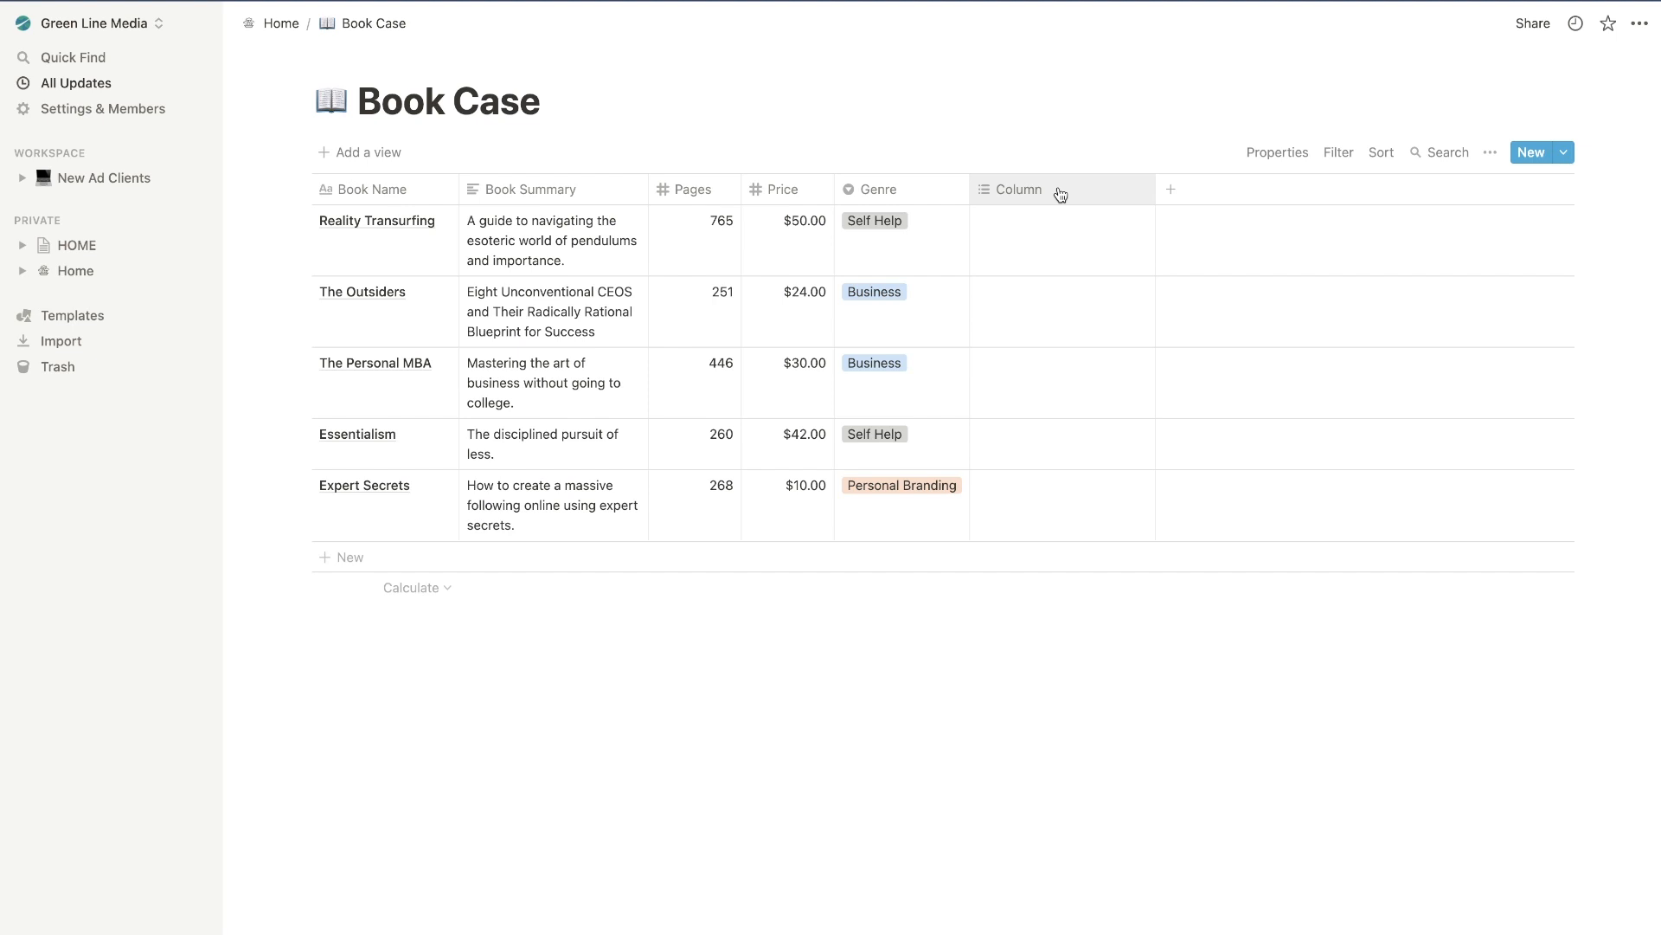
pyautogui.click(1061, 196)
# Create the tags Favorite, Night Time Read and Easy Read on Reality Transurfing and narrow the Tags column.
pyautogui.click(1036, 235)
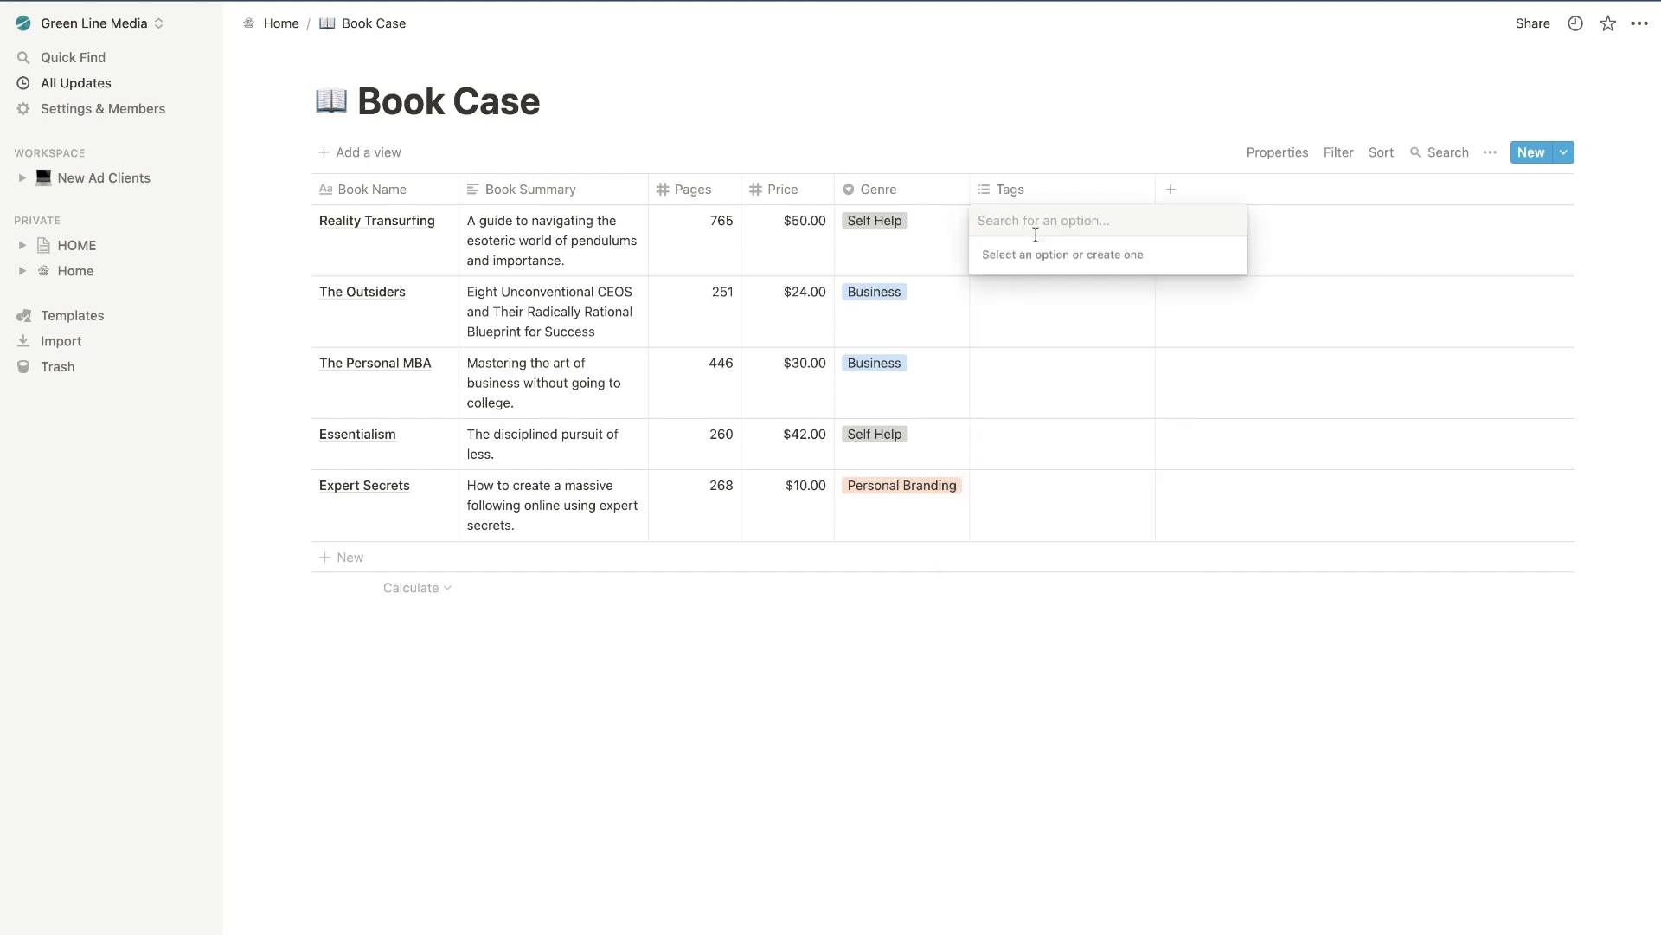
pyautogui.write('Favorite')
pyautogui.press('Return')
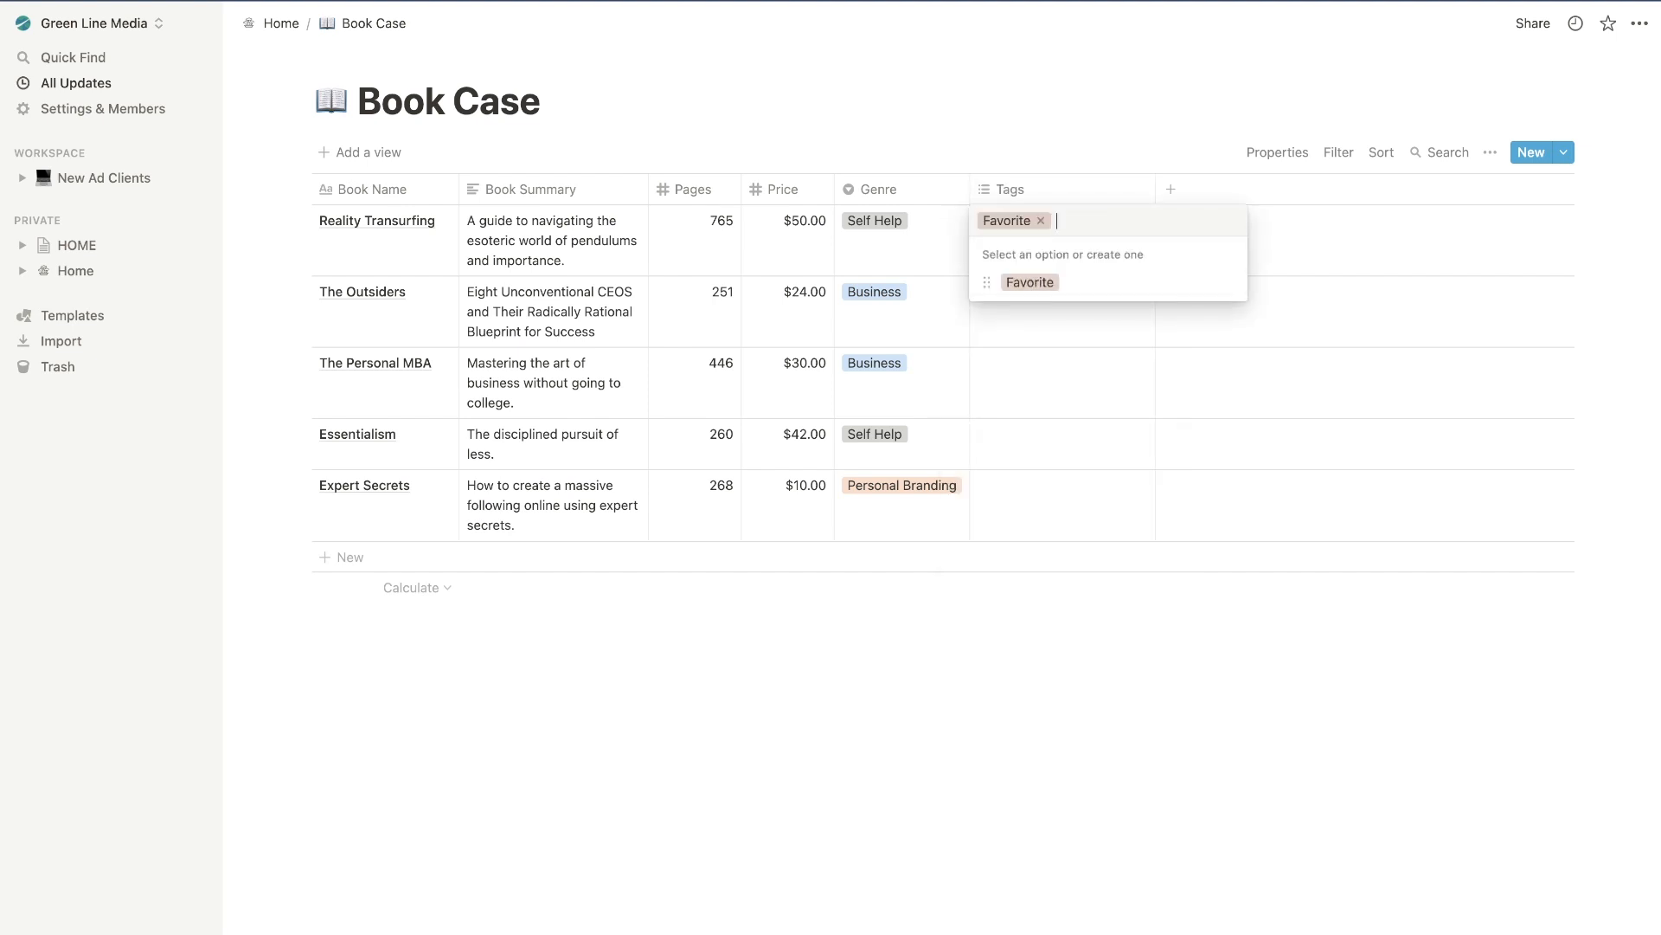
pyautogui.write('Night Time Read')
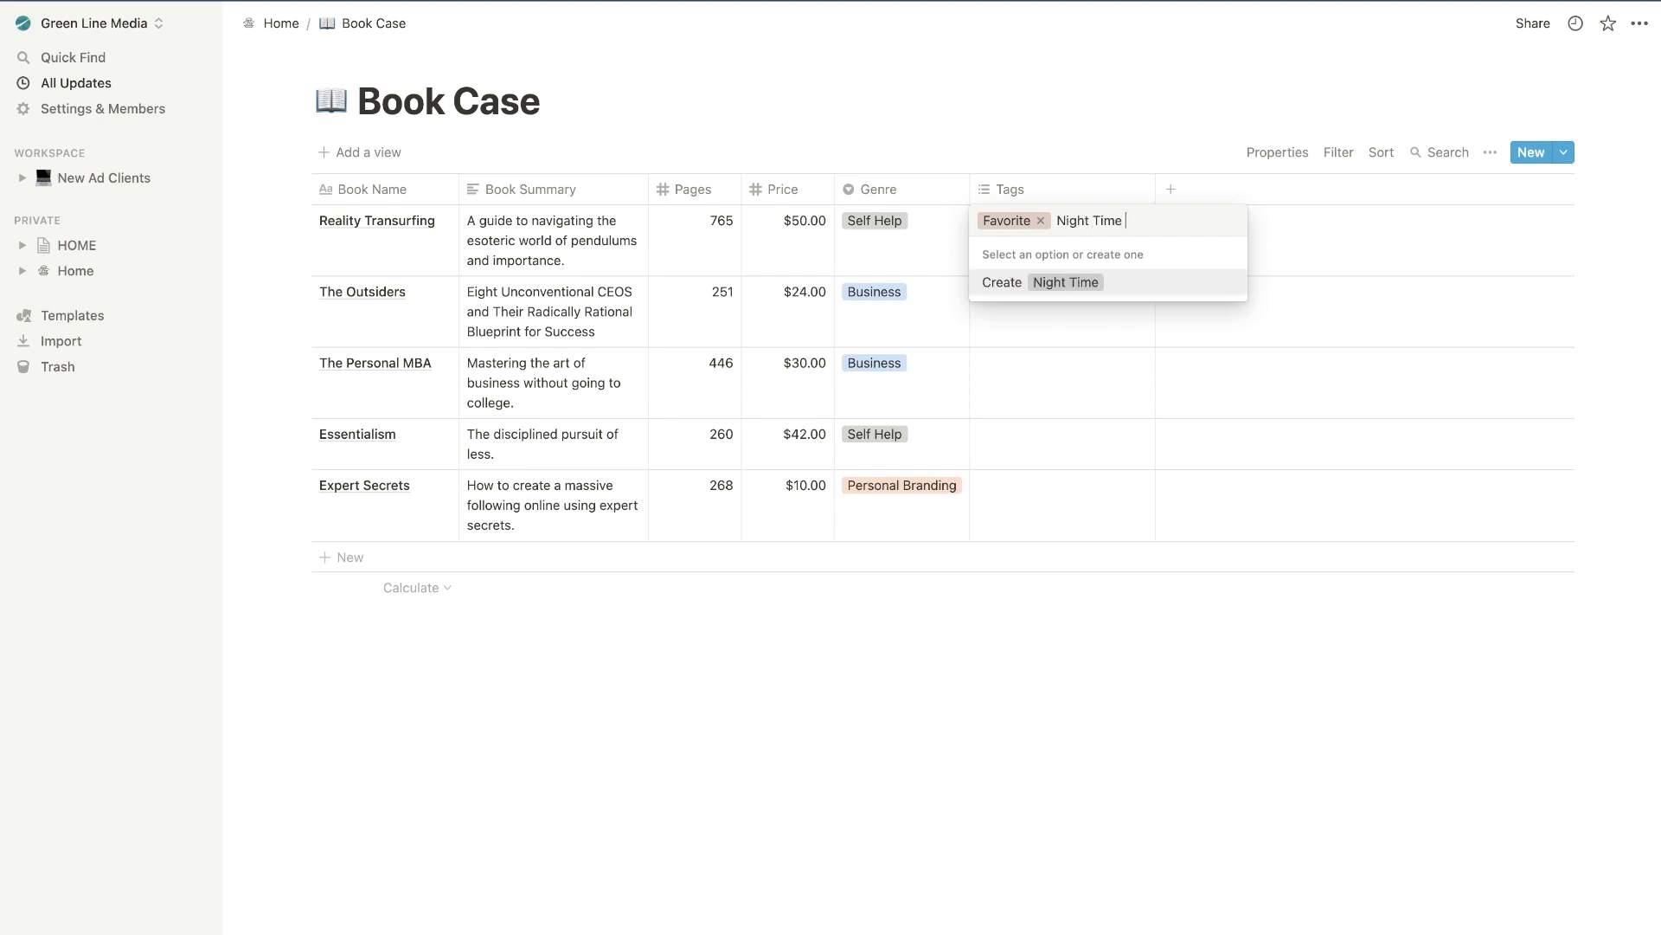
pyautogui.press('Return')
pyautogui.write('Easy Read')
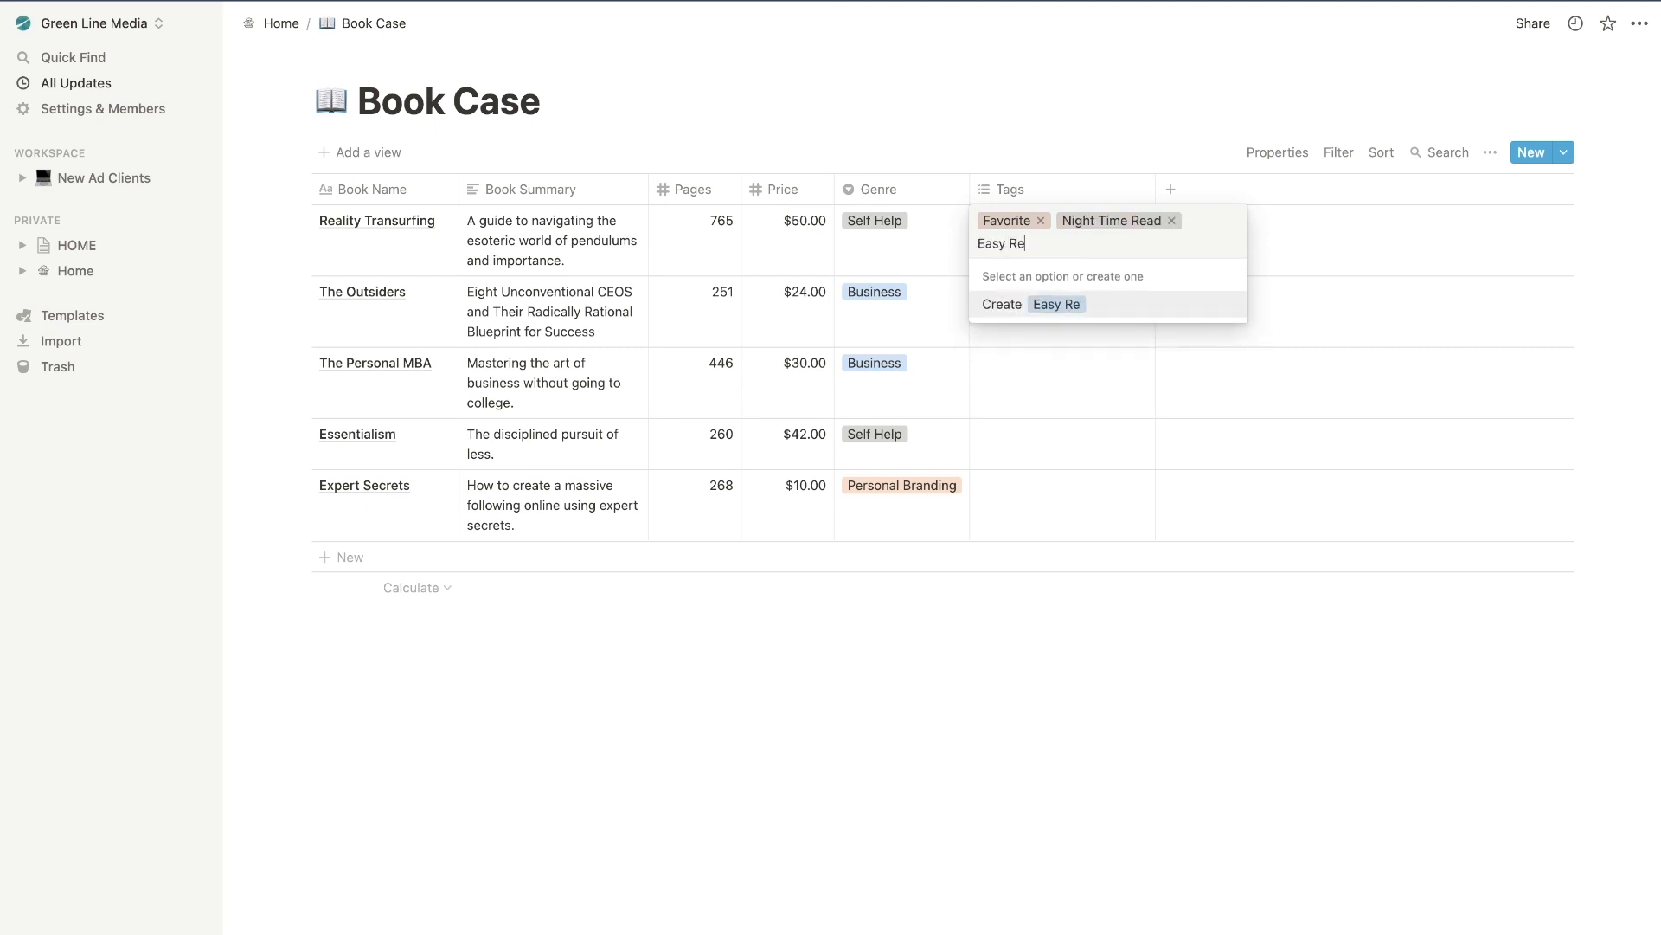
pyautogui.press('Return')
pyautogui.press('Escape')
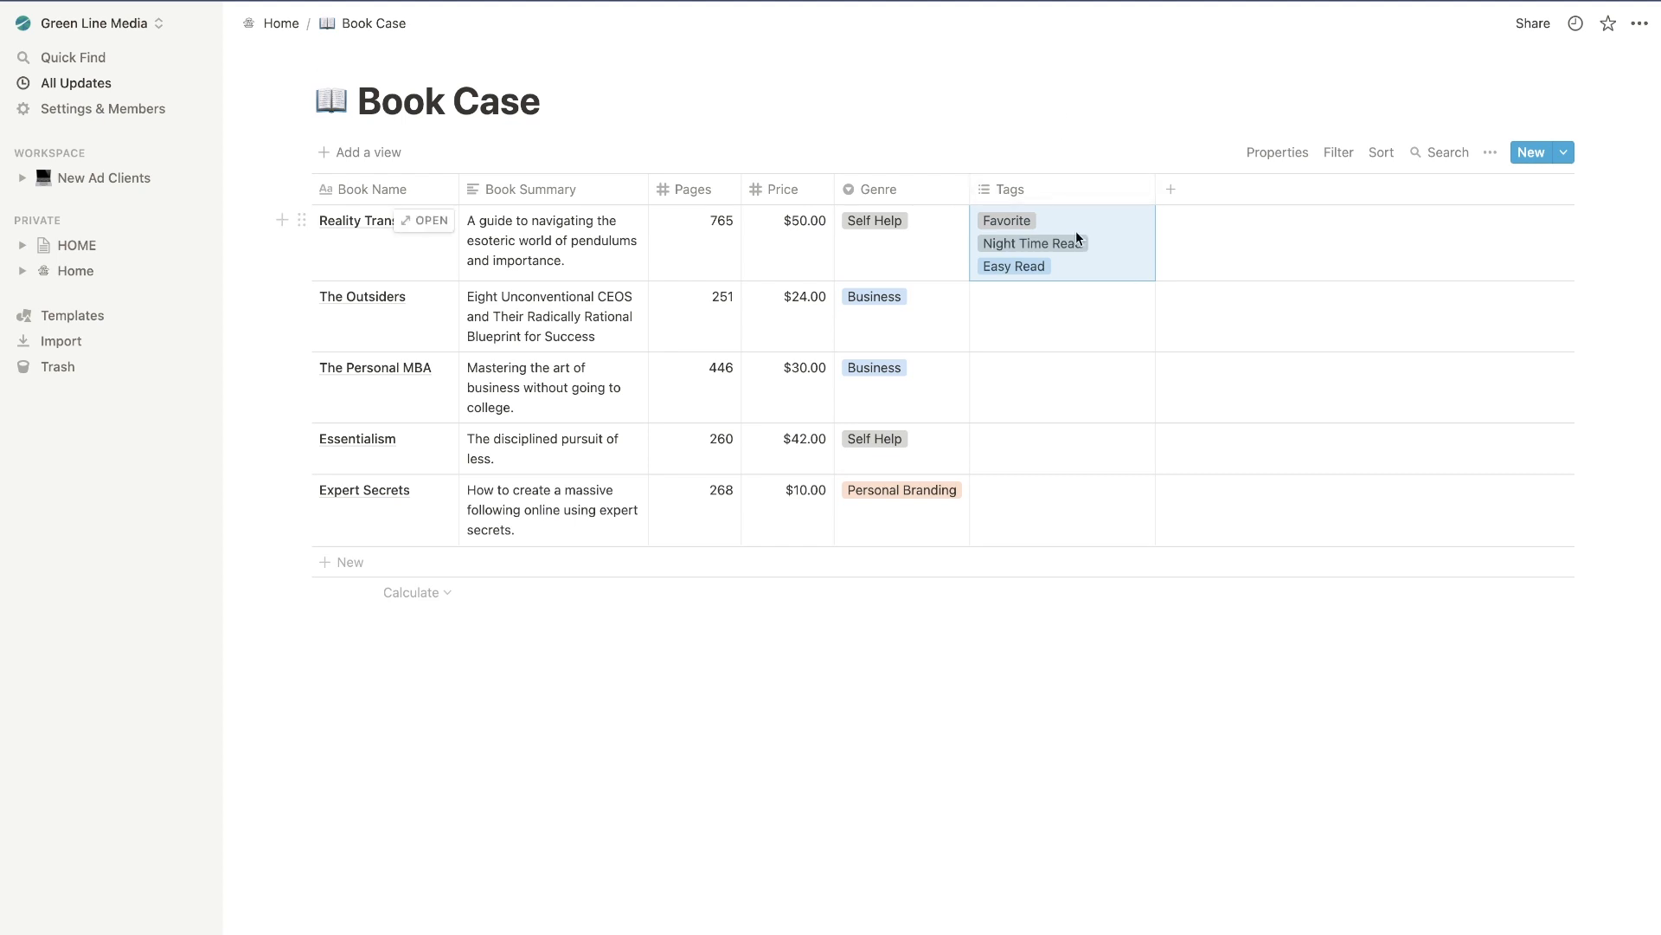
pyautogui.moveTo(1155, 187); pyautogui.dragTo(1102, 187)
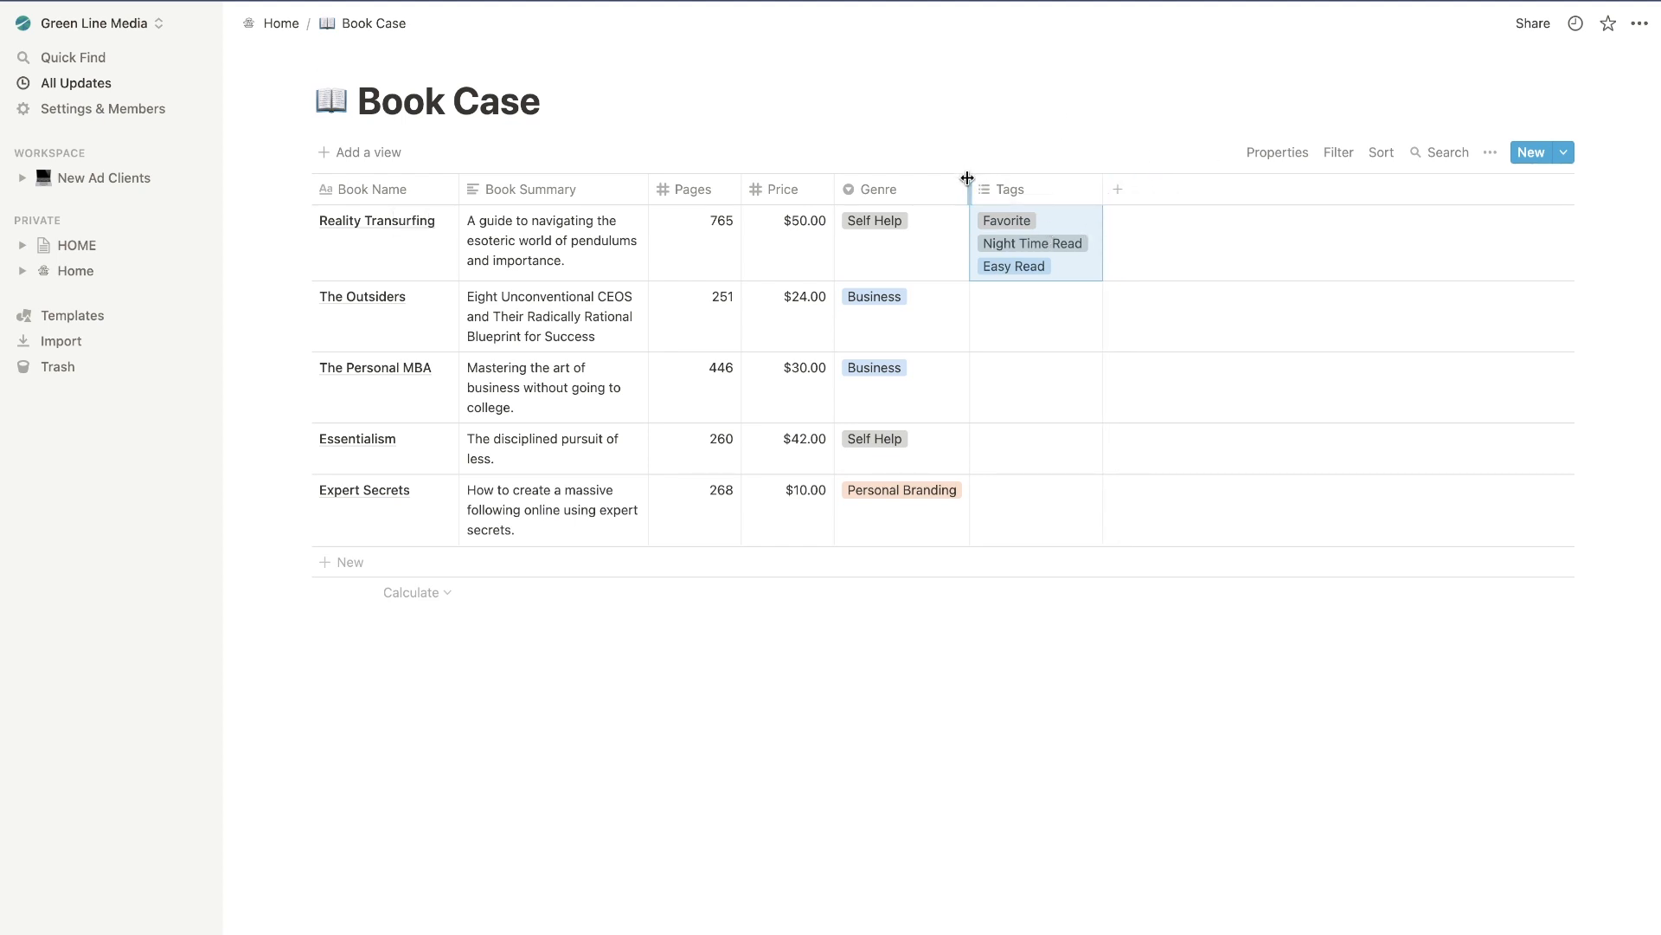
# Retag Reality Transurfing as Night Time Read and Favorite, and tag the rest Warren Buffet; Reference, Favorite; Easy Read, Favorite; Easy Read in row order.
pyautogui.click(1050, 249)
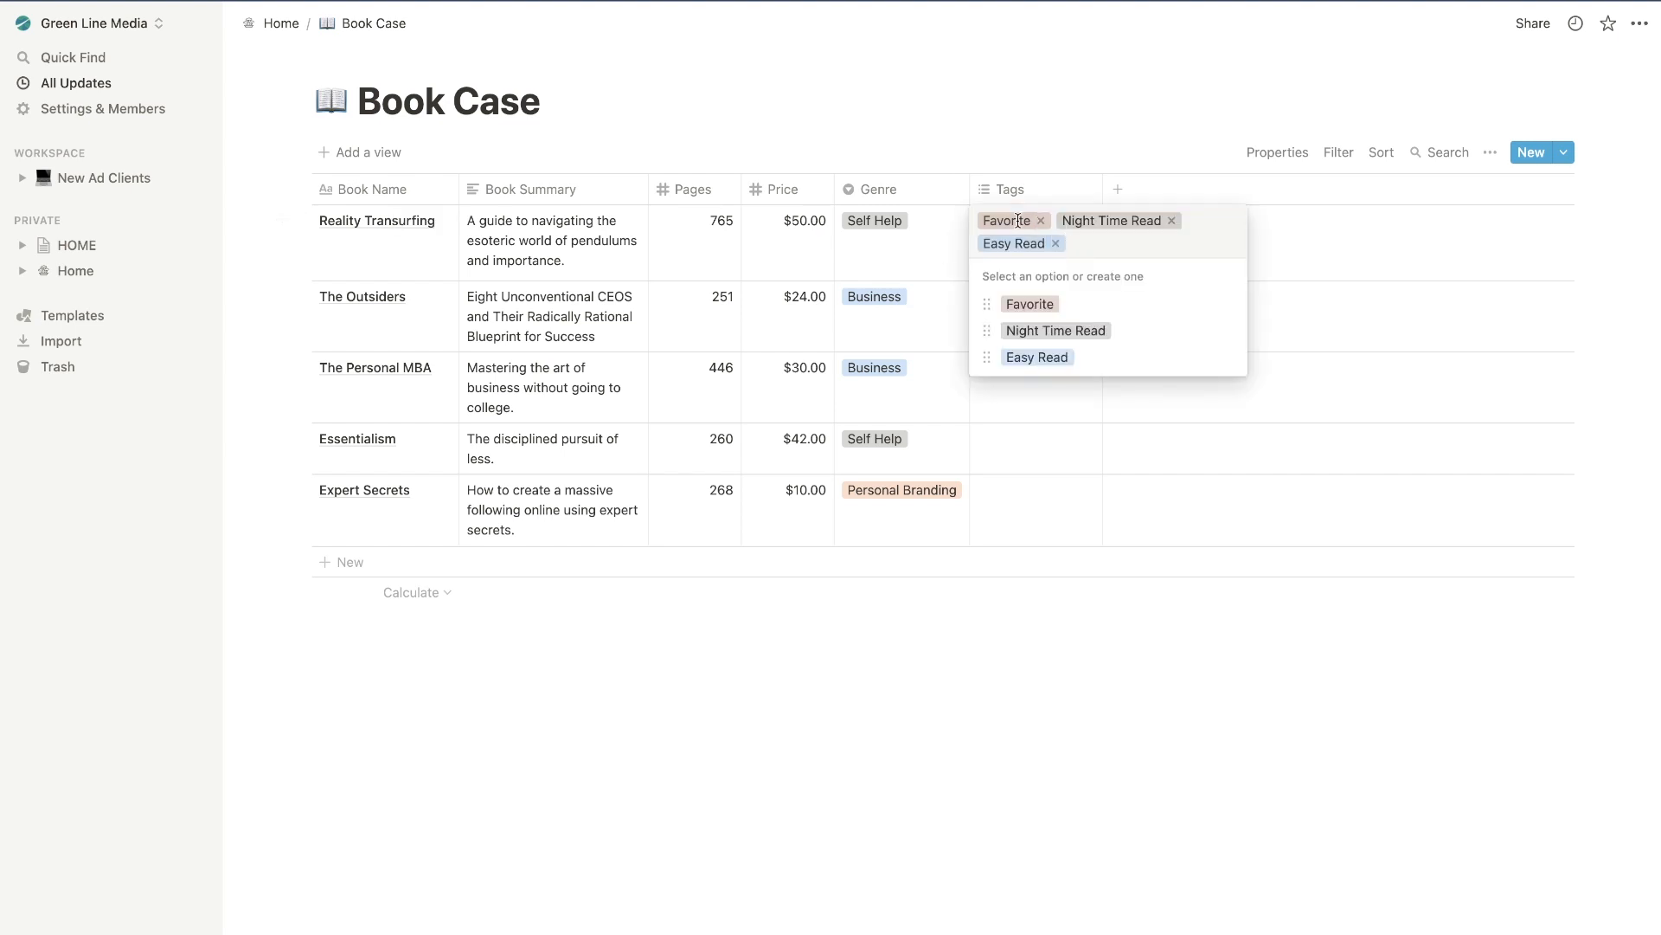
pyautogui.click(1039, 219)
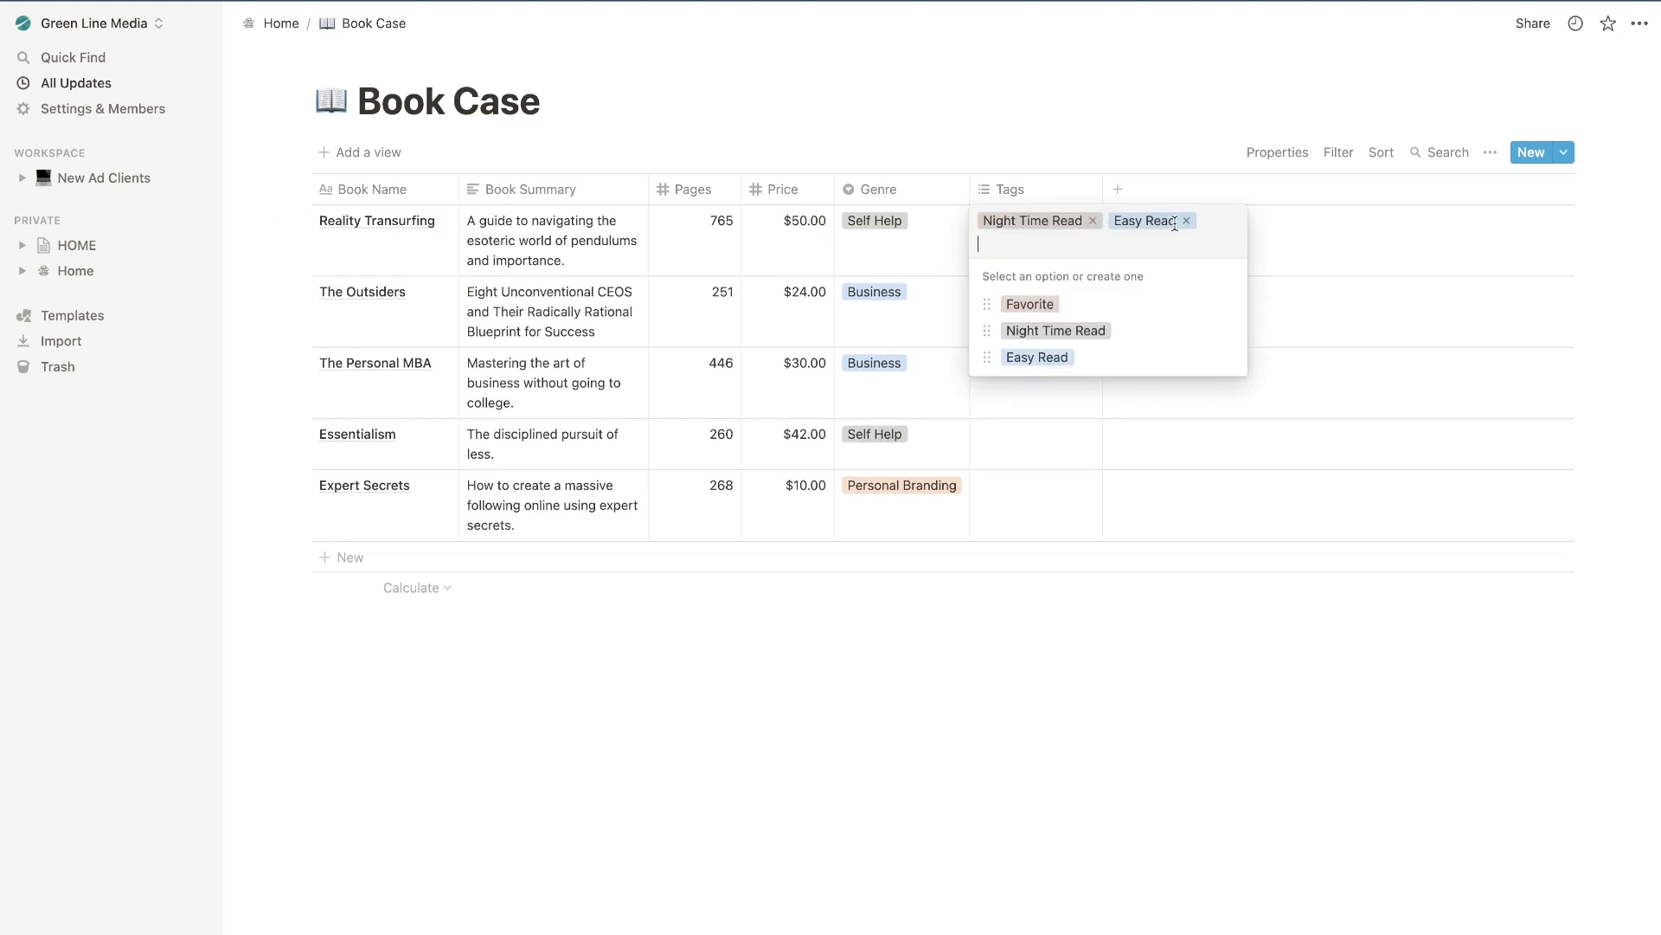
pyautogui.click(1189, 222)
pyautogui.click(1049, 280)
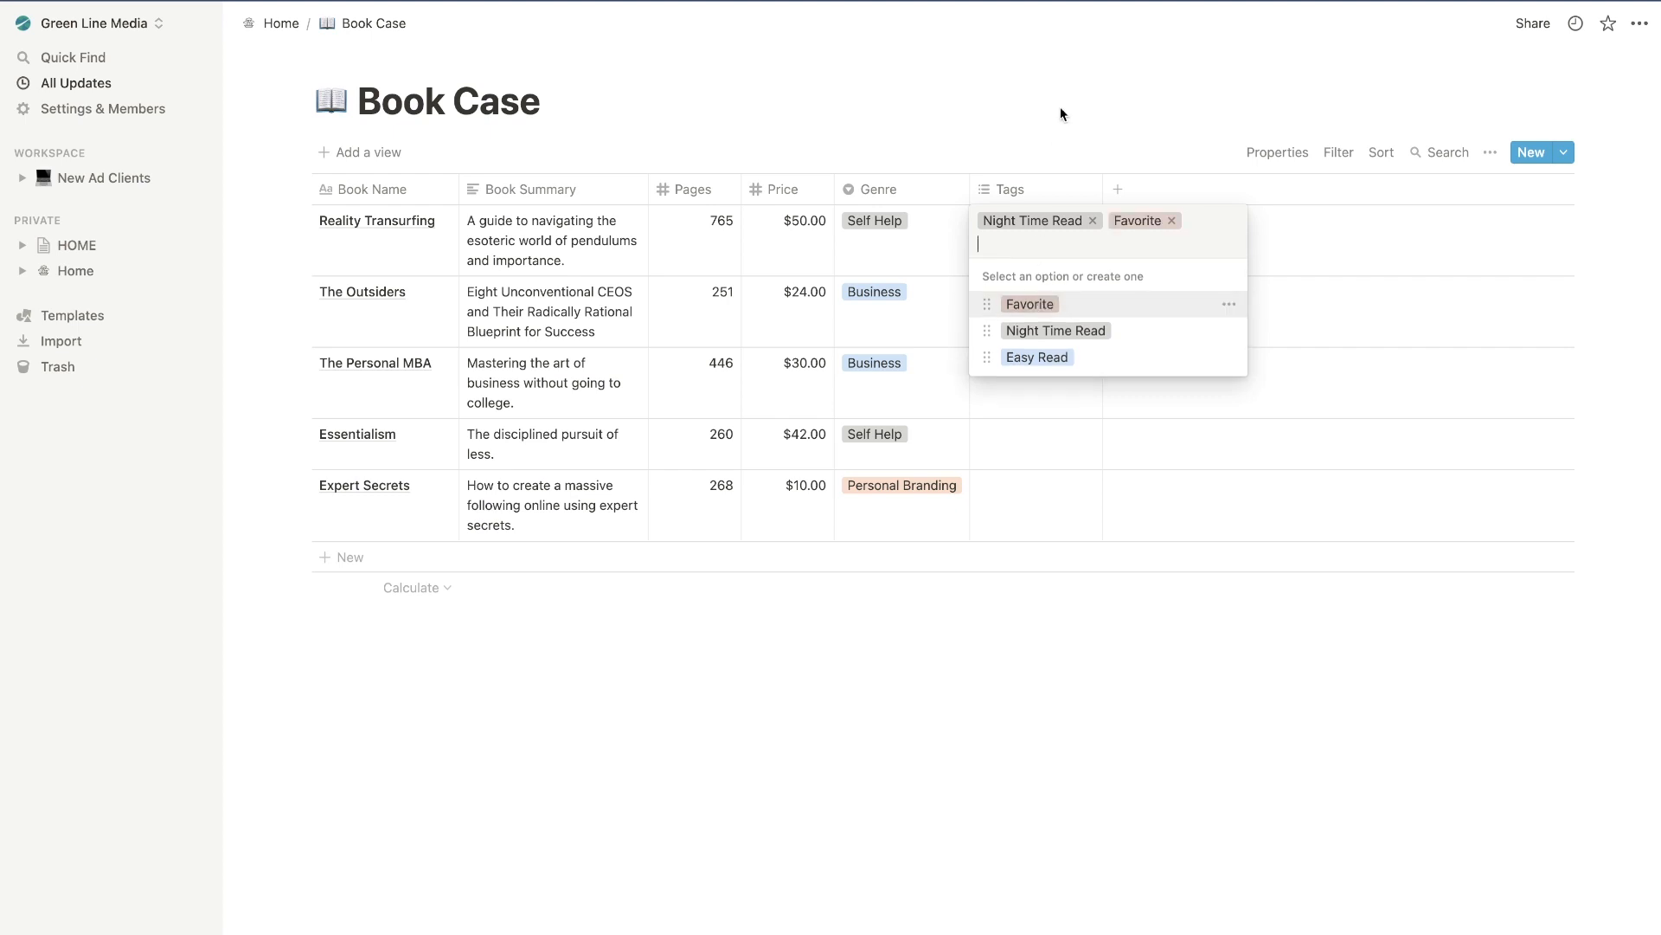
pyautogui.press('Escape')
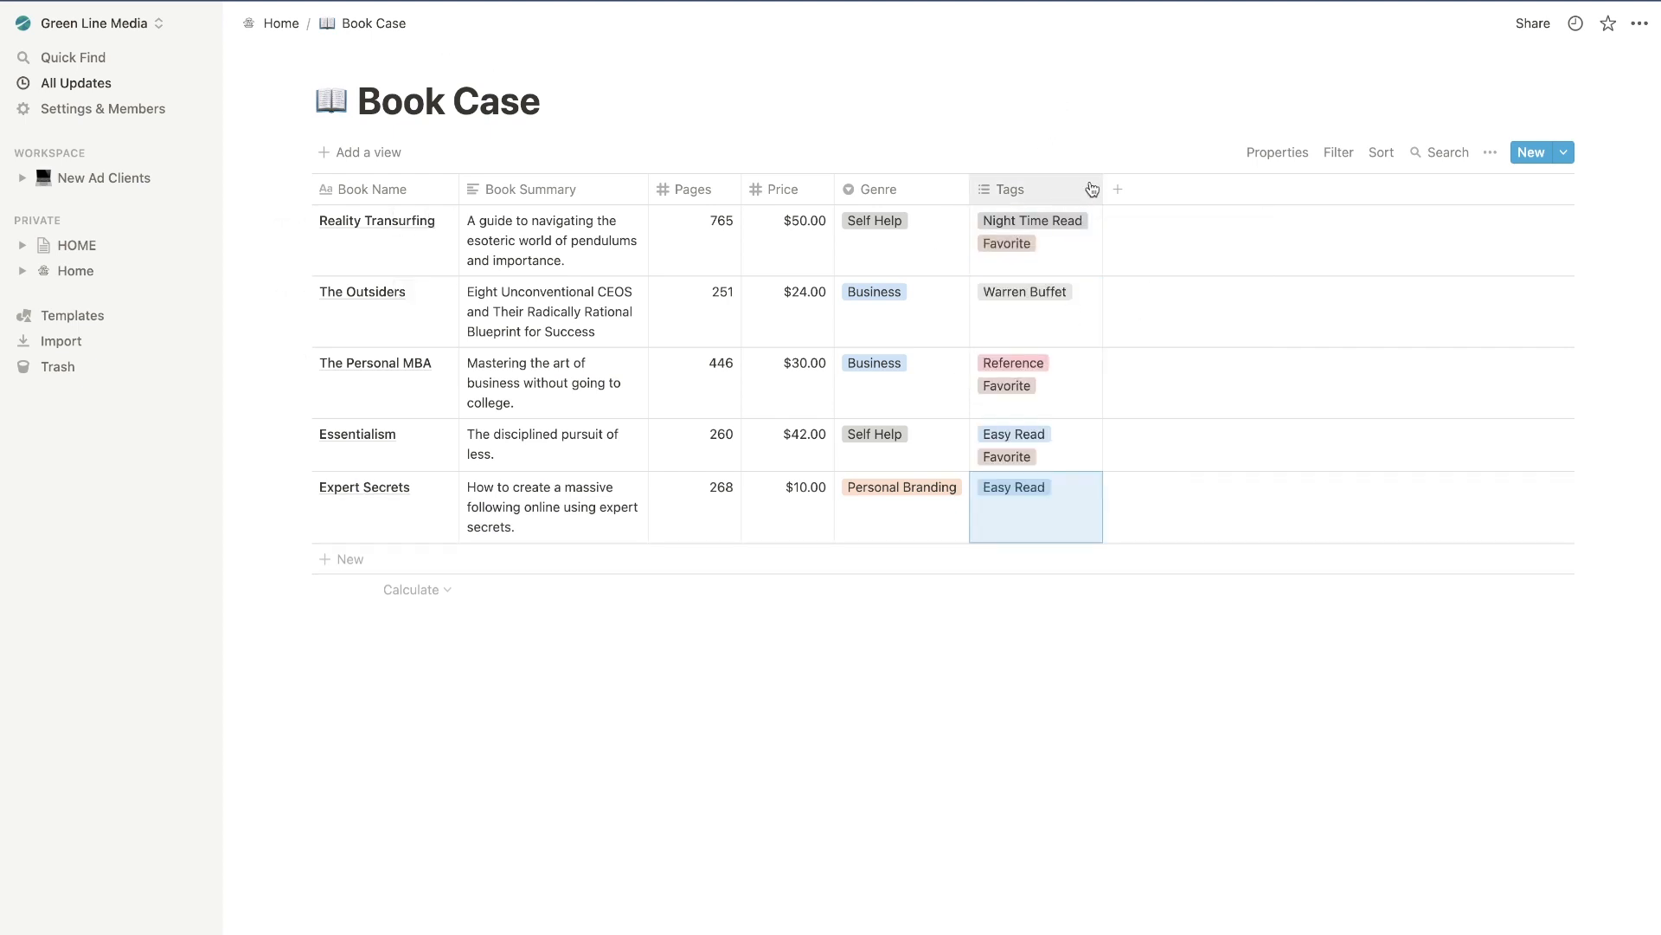
# Widen the Tags column until each book's tags fit on one line and narrow it again.
pyautogui.moveTo(1099, 180); pyautogui.dragTo(1186, 180)
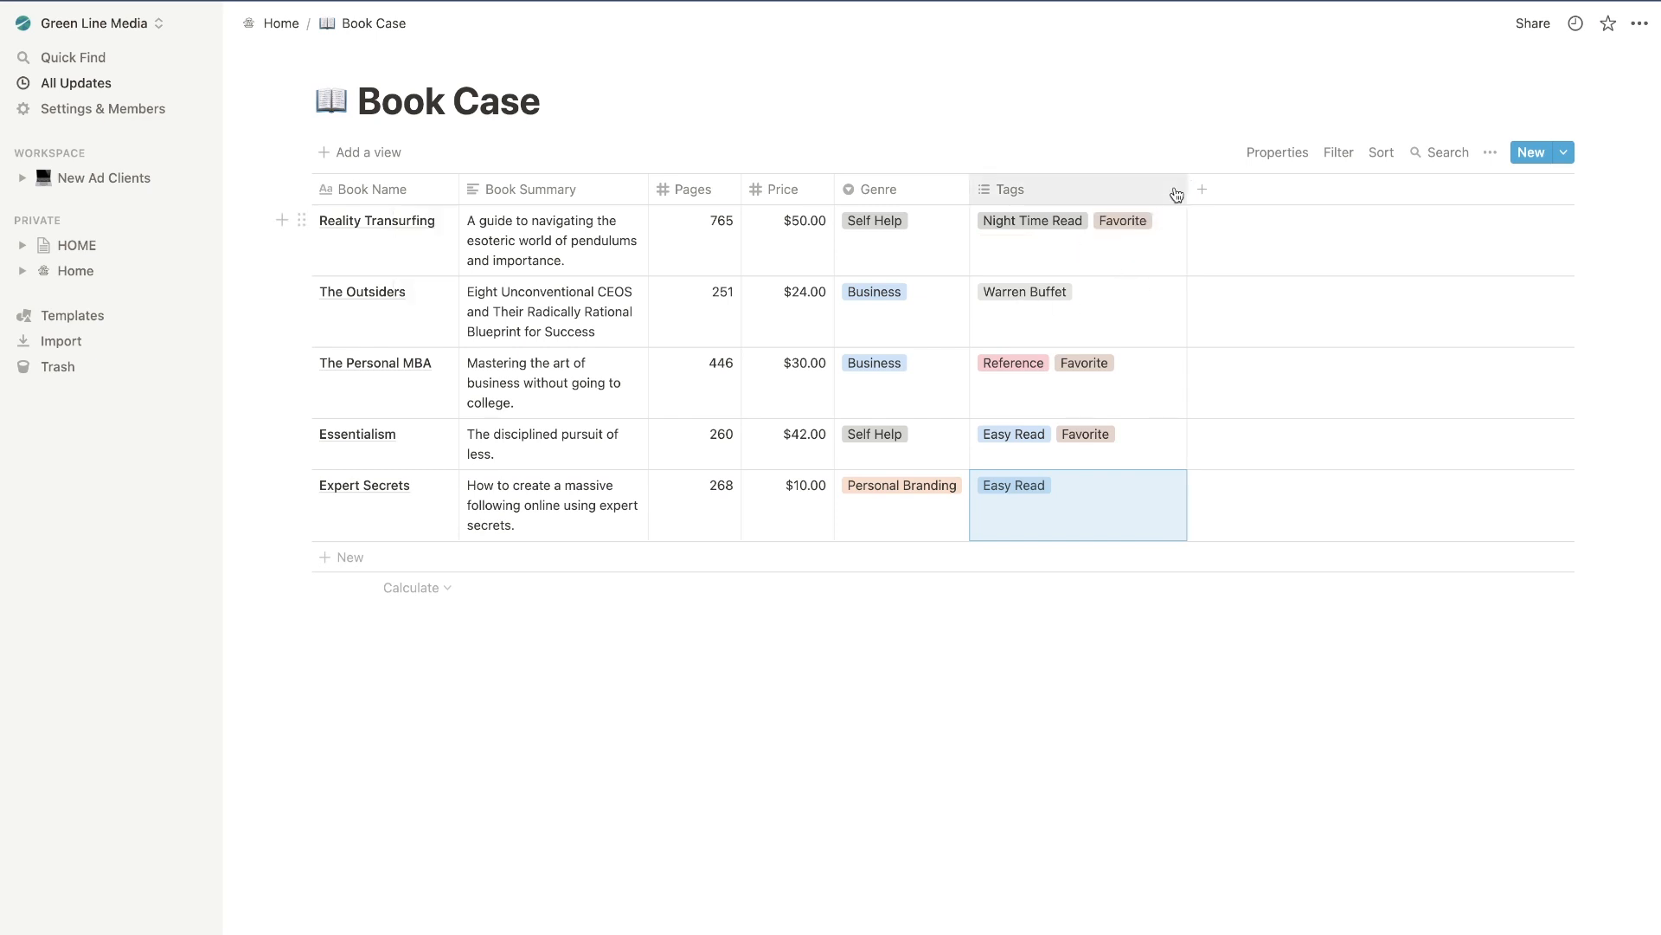
pyautogui.moveTo(1186, 184); pyautogui.dragTo(1076, 185)
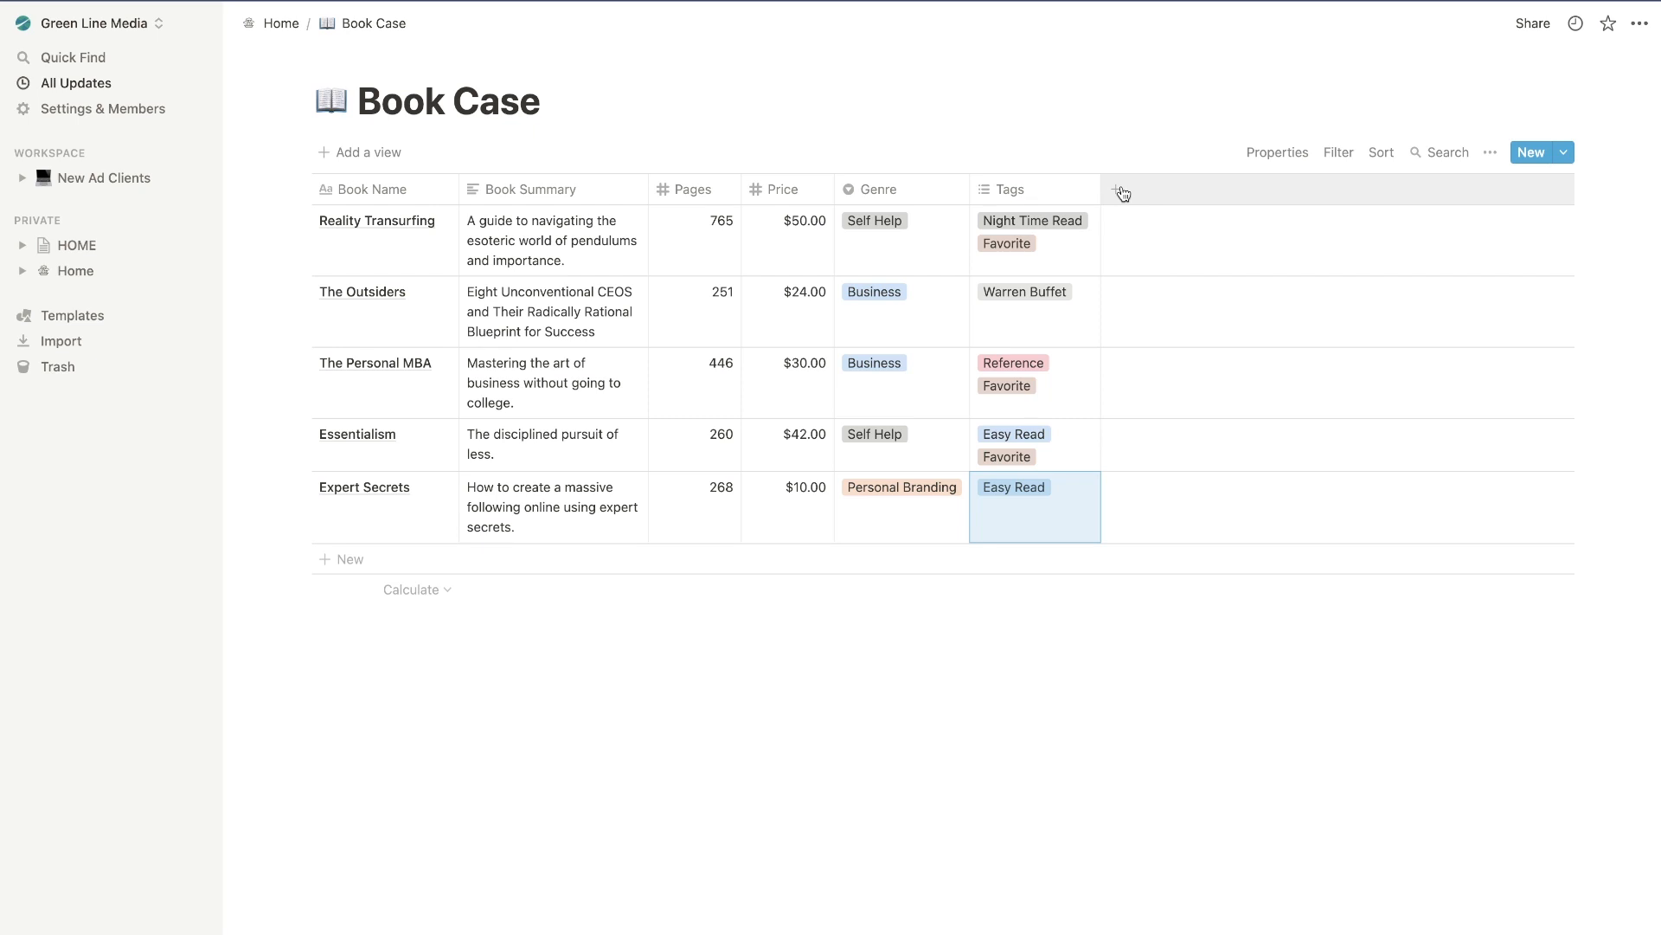
# Add a Date property named "Publishing Date" after the Tags column.
pyautogui.click(1118, 190)
pyautogui.moveTo(1160, 295)
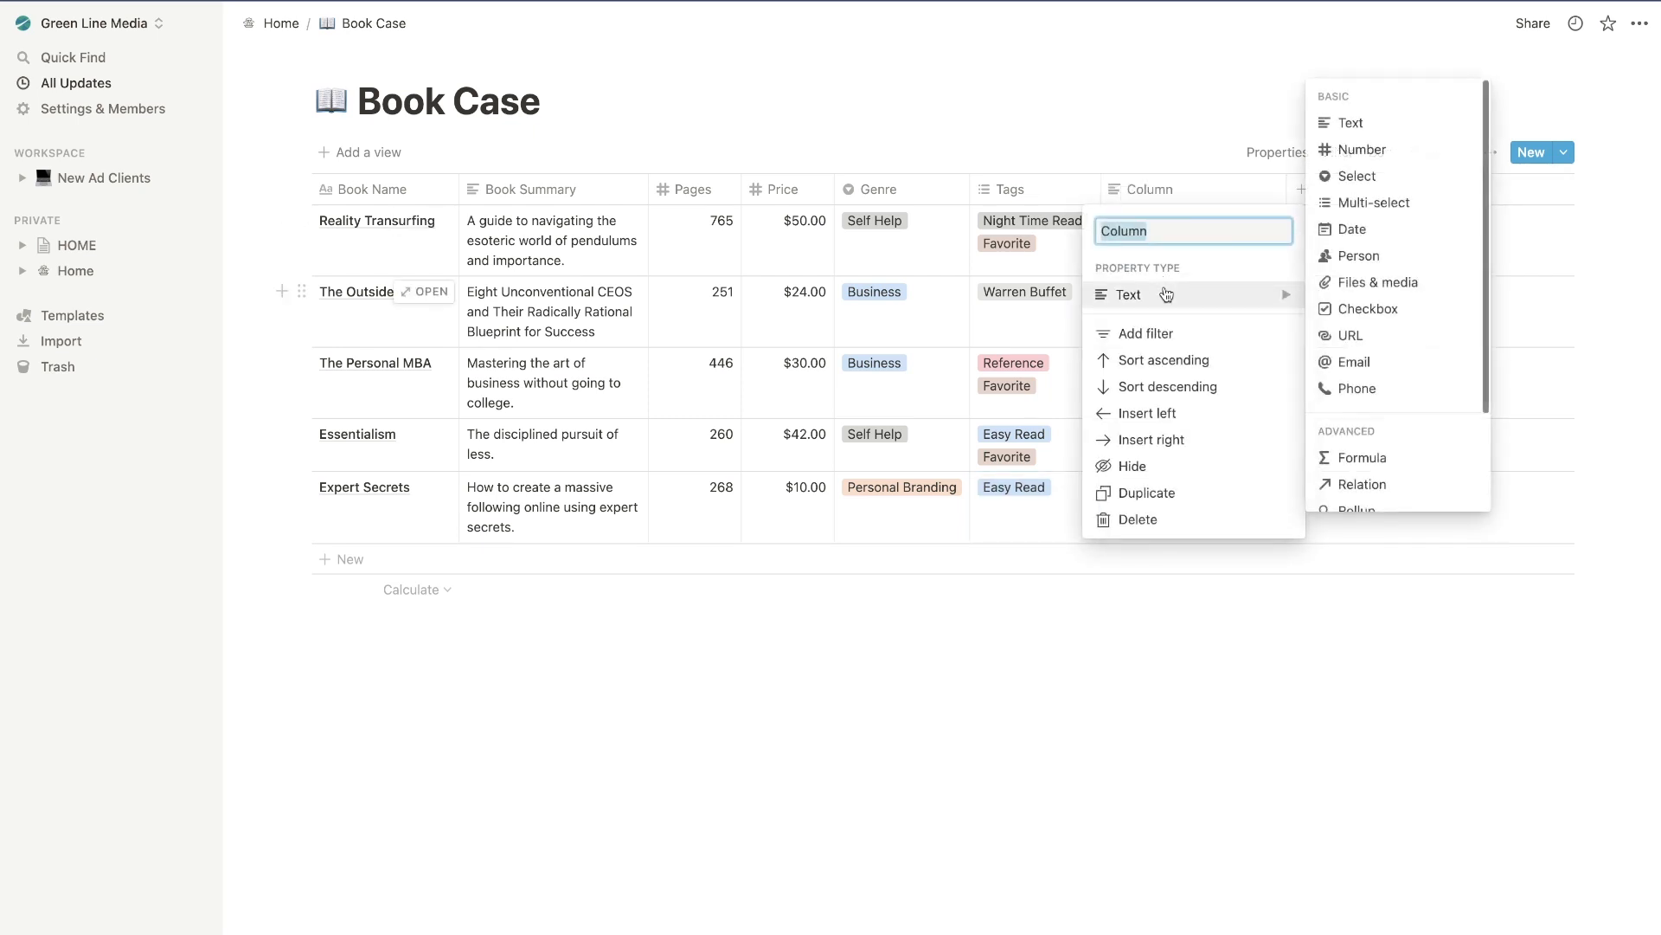
pyautogui.click(1358, 230)
pyautogui.click(1192, 197)
pyautogui.write('Publishing Date')
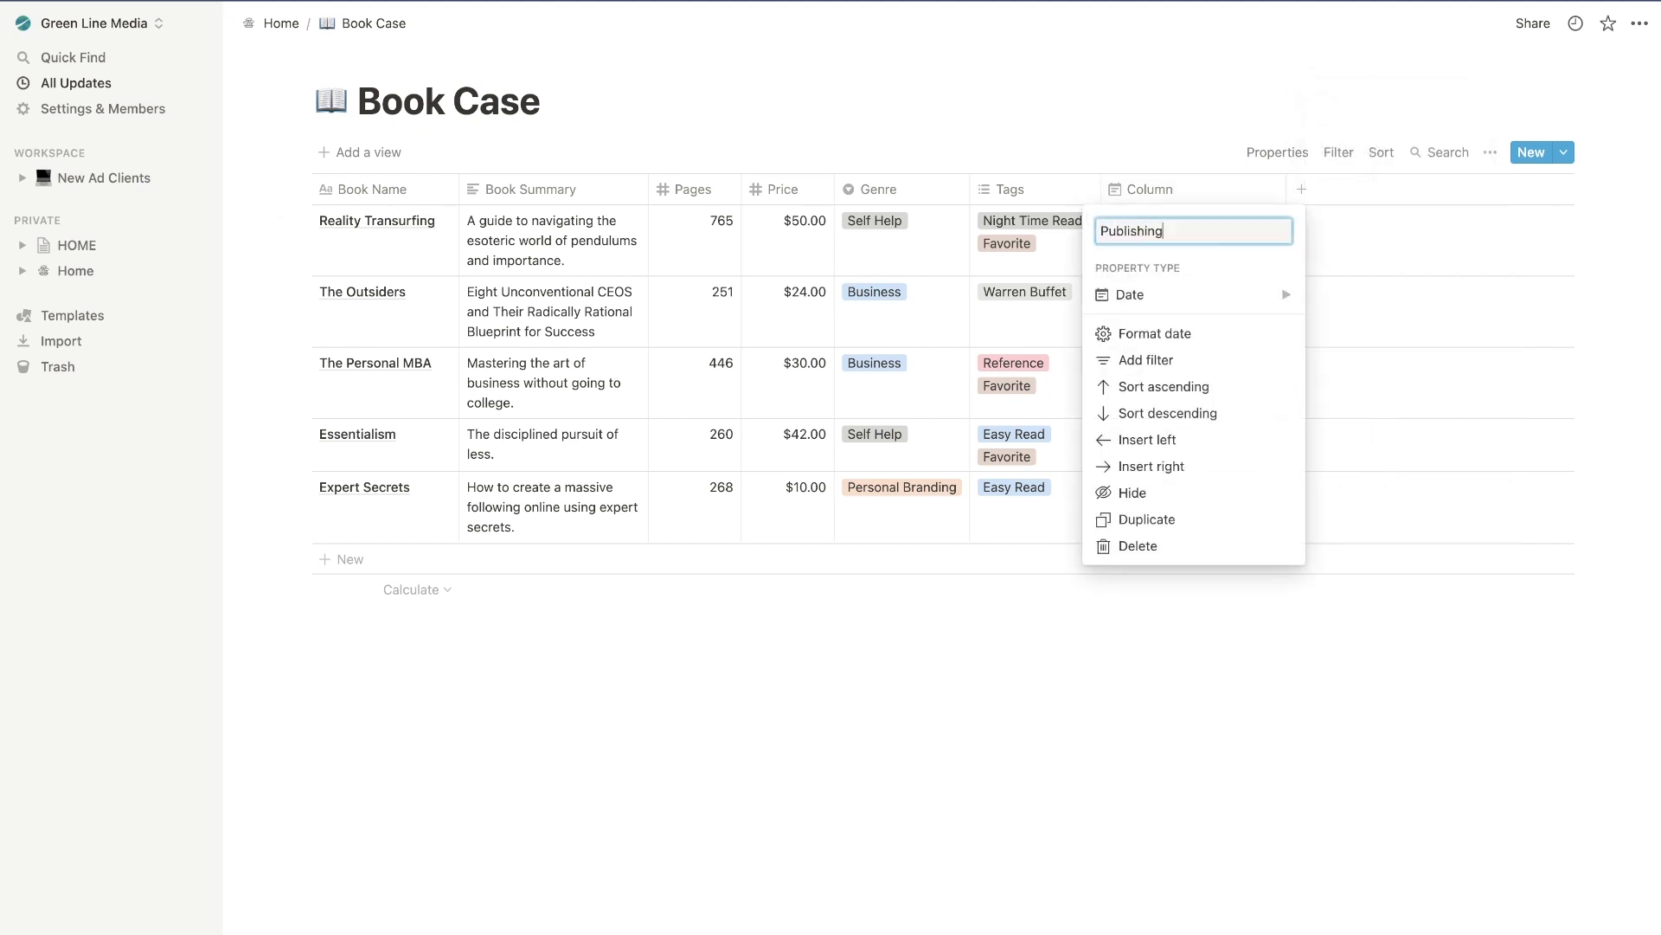
pyautogui.press('Return')
# Fill Publishing Date with July 1, 2021, and October 5 of 2008, 2001, 2003 and 1999 in row order, and narrow the column slightly.
pyautogui.click(1150, 254)
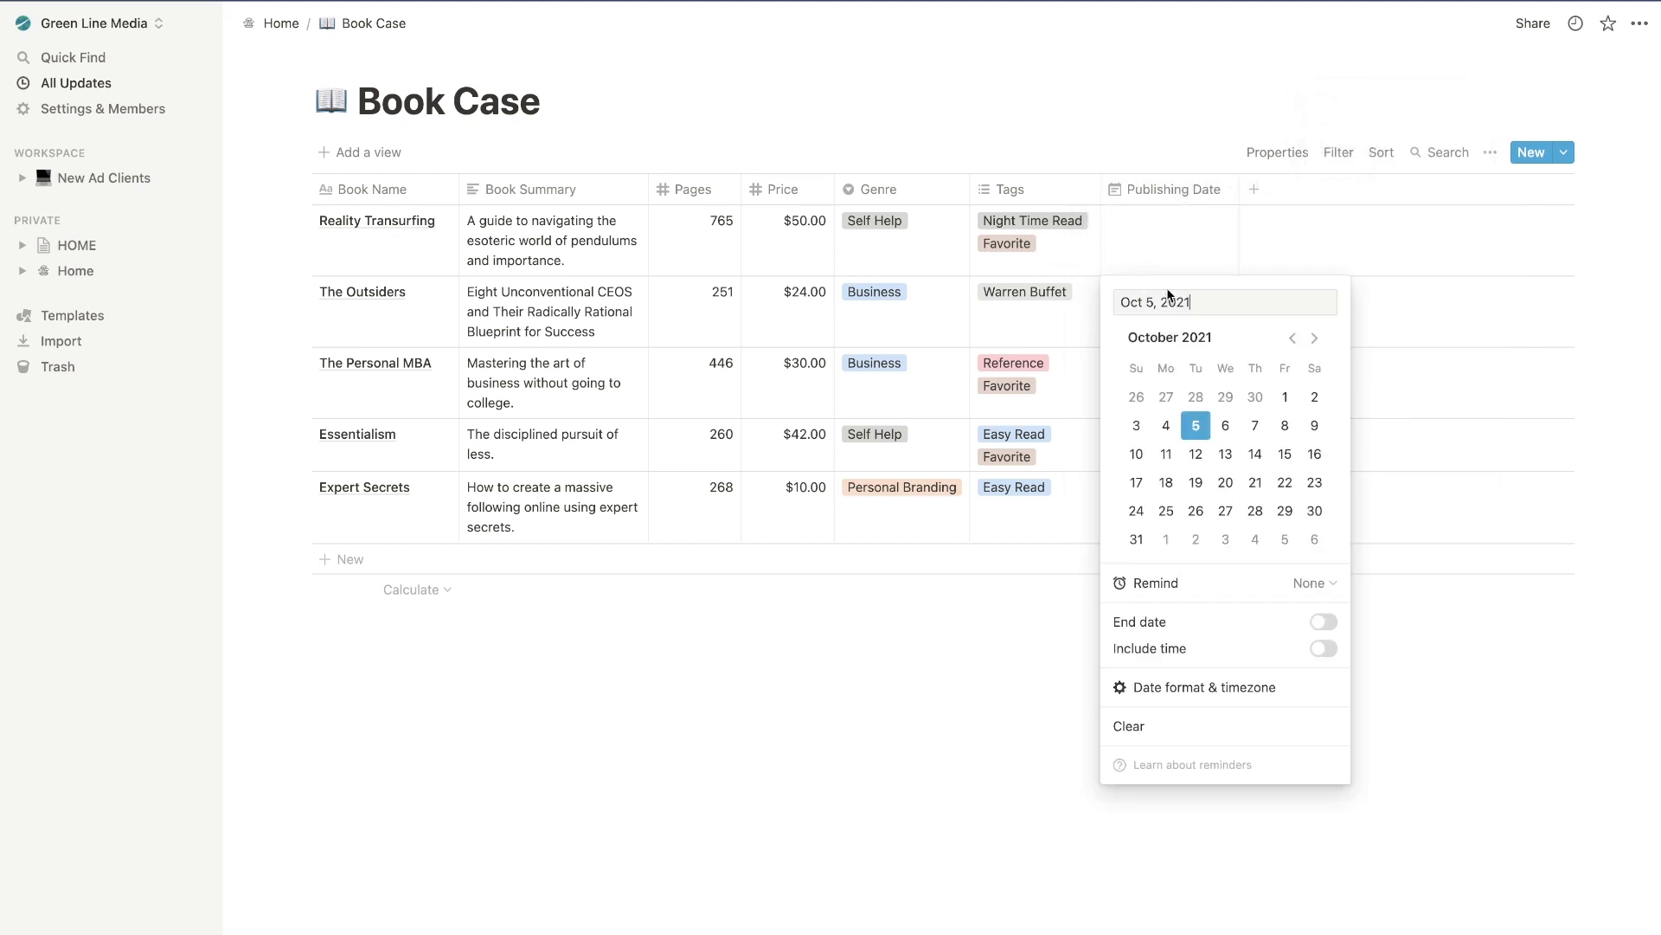
pyautogui.click(1293, 337)
pyautogui.click(1292, 338)
pyautogui.click(1293, 337)
pyautogui.click(1255, 396)
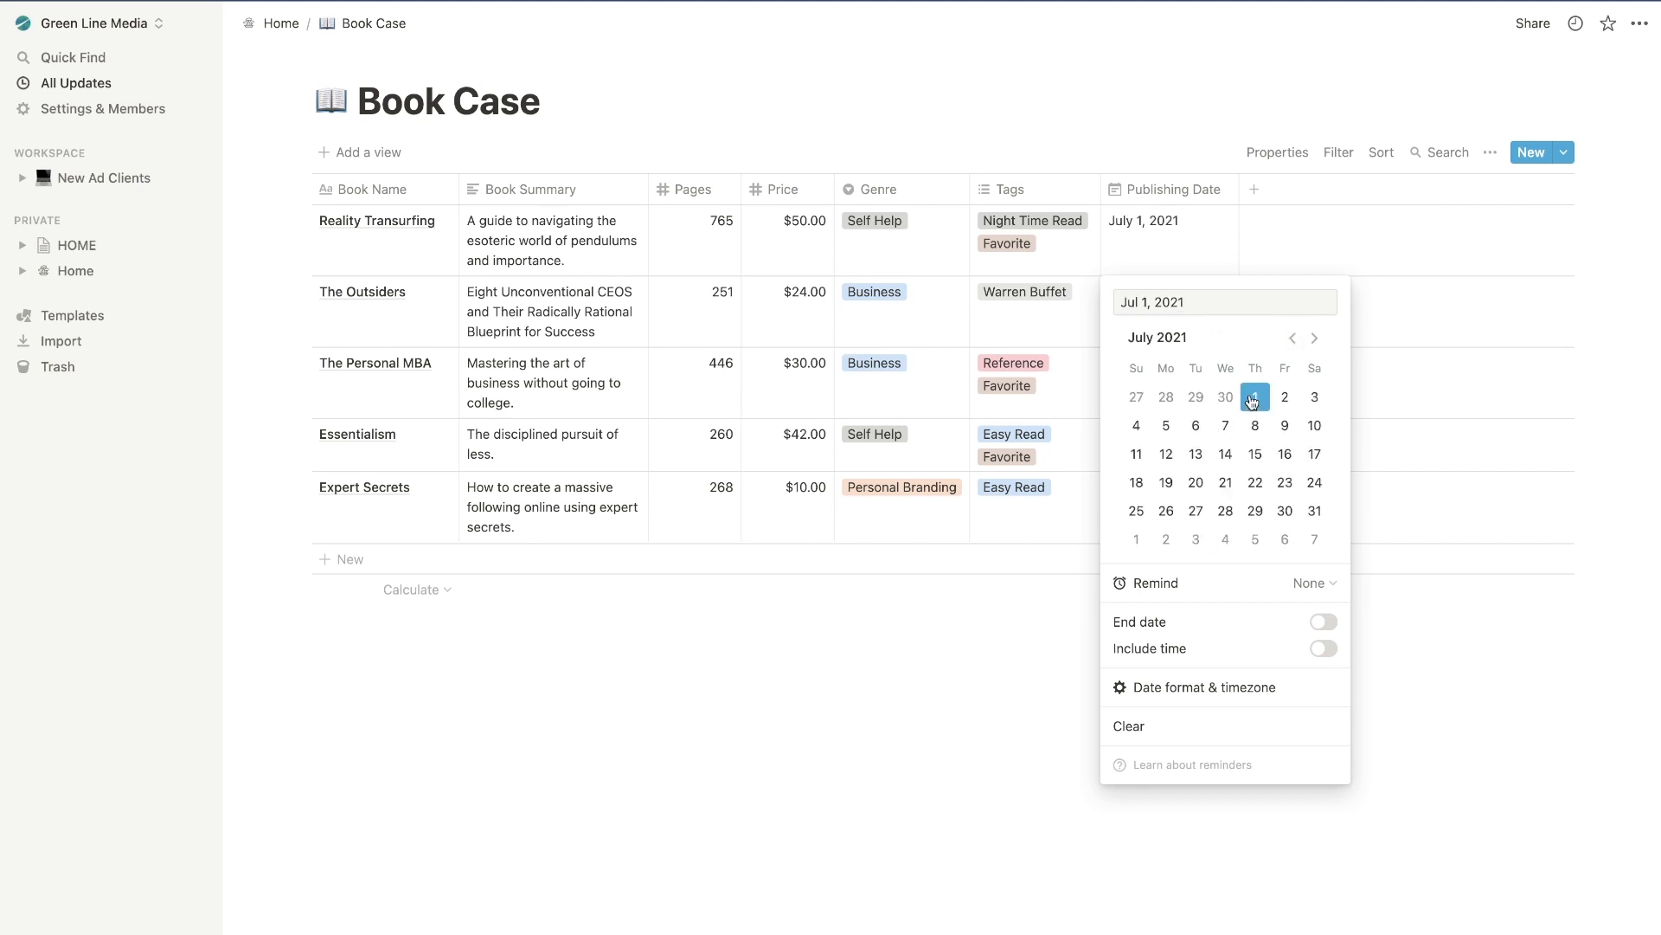
pyautogui.press('Escape')
pyautogui.click(1177, 313)
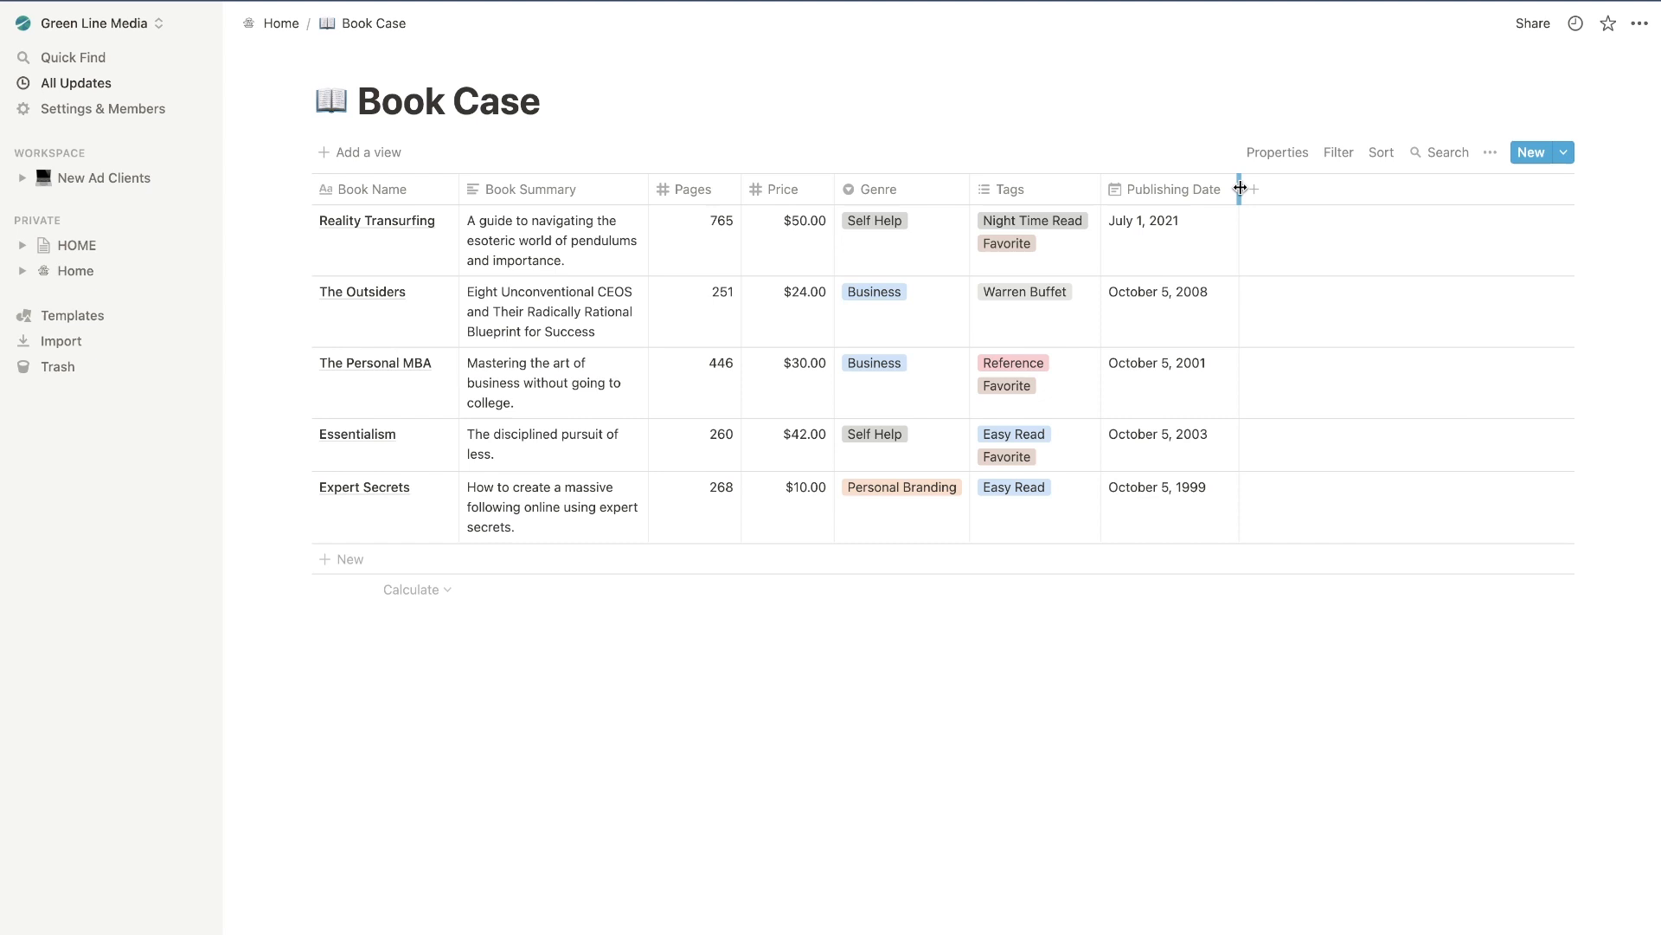
pyautogui.moveTo(1240, 188); pyautogui.dragTo(1219, 187)
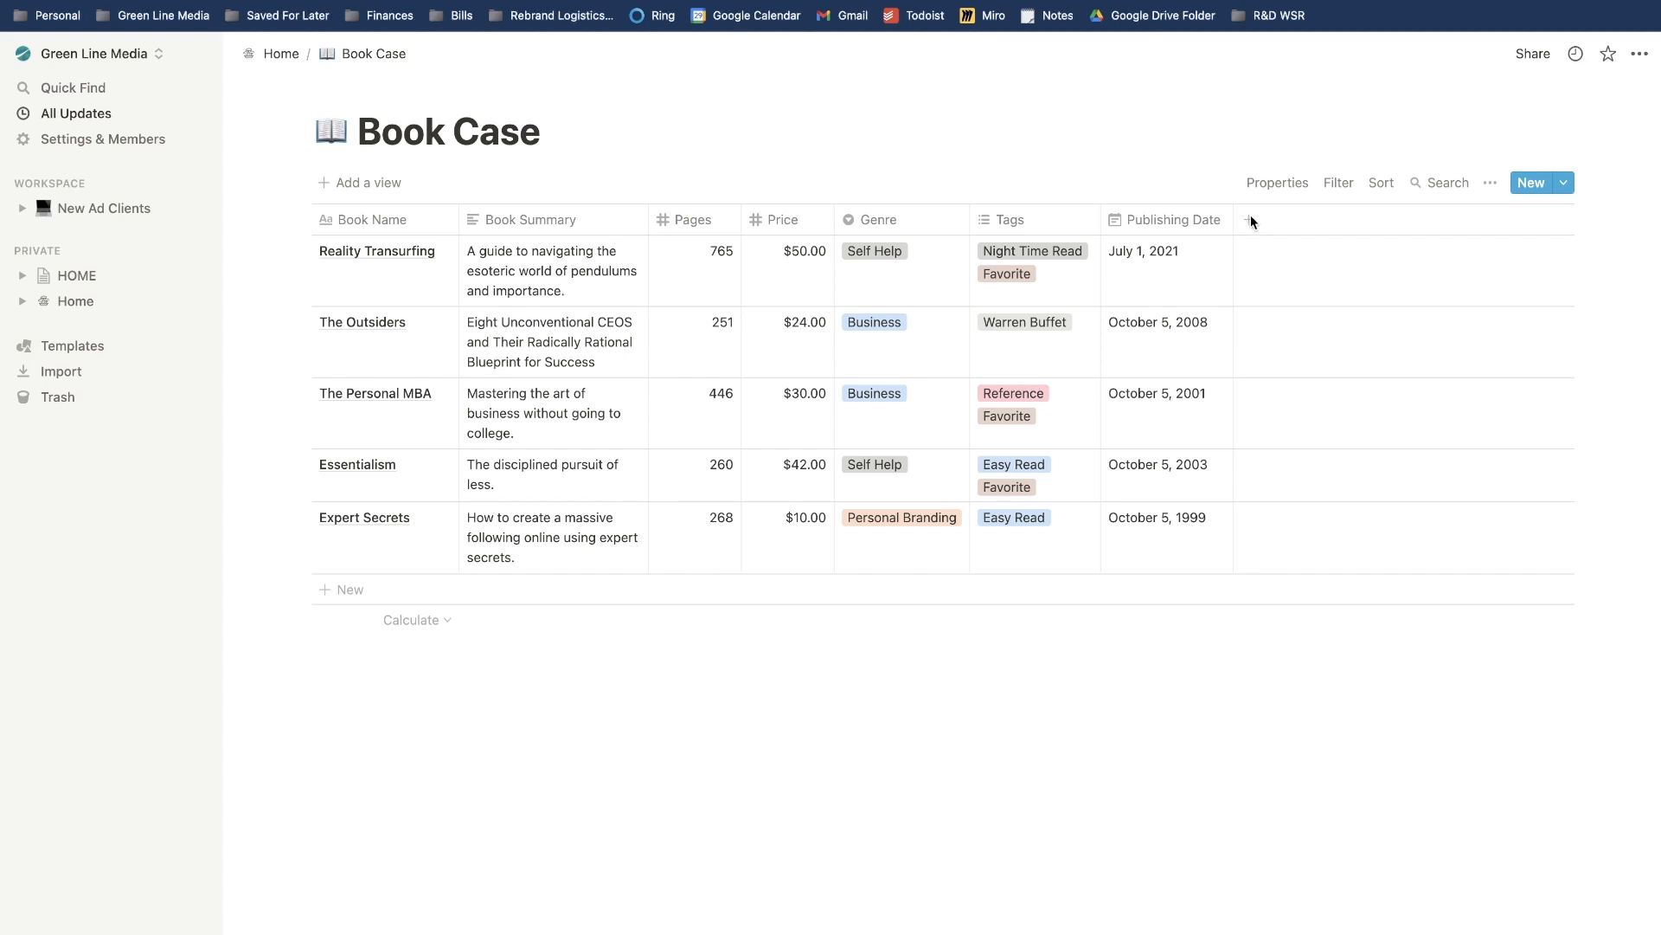
# Add a second Date property named "Reading Time" after the Publishing Date column.
pyautogui.click(1252, 219)
pyautogui.moveTo(1317, 327)
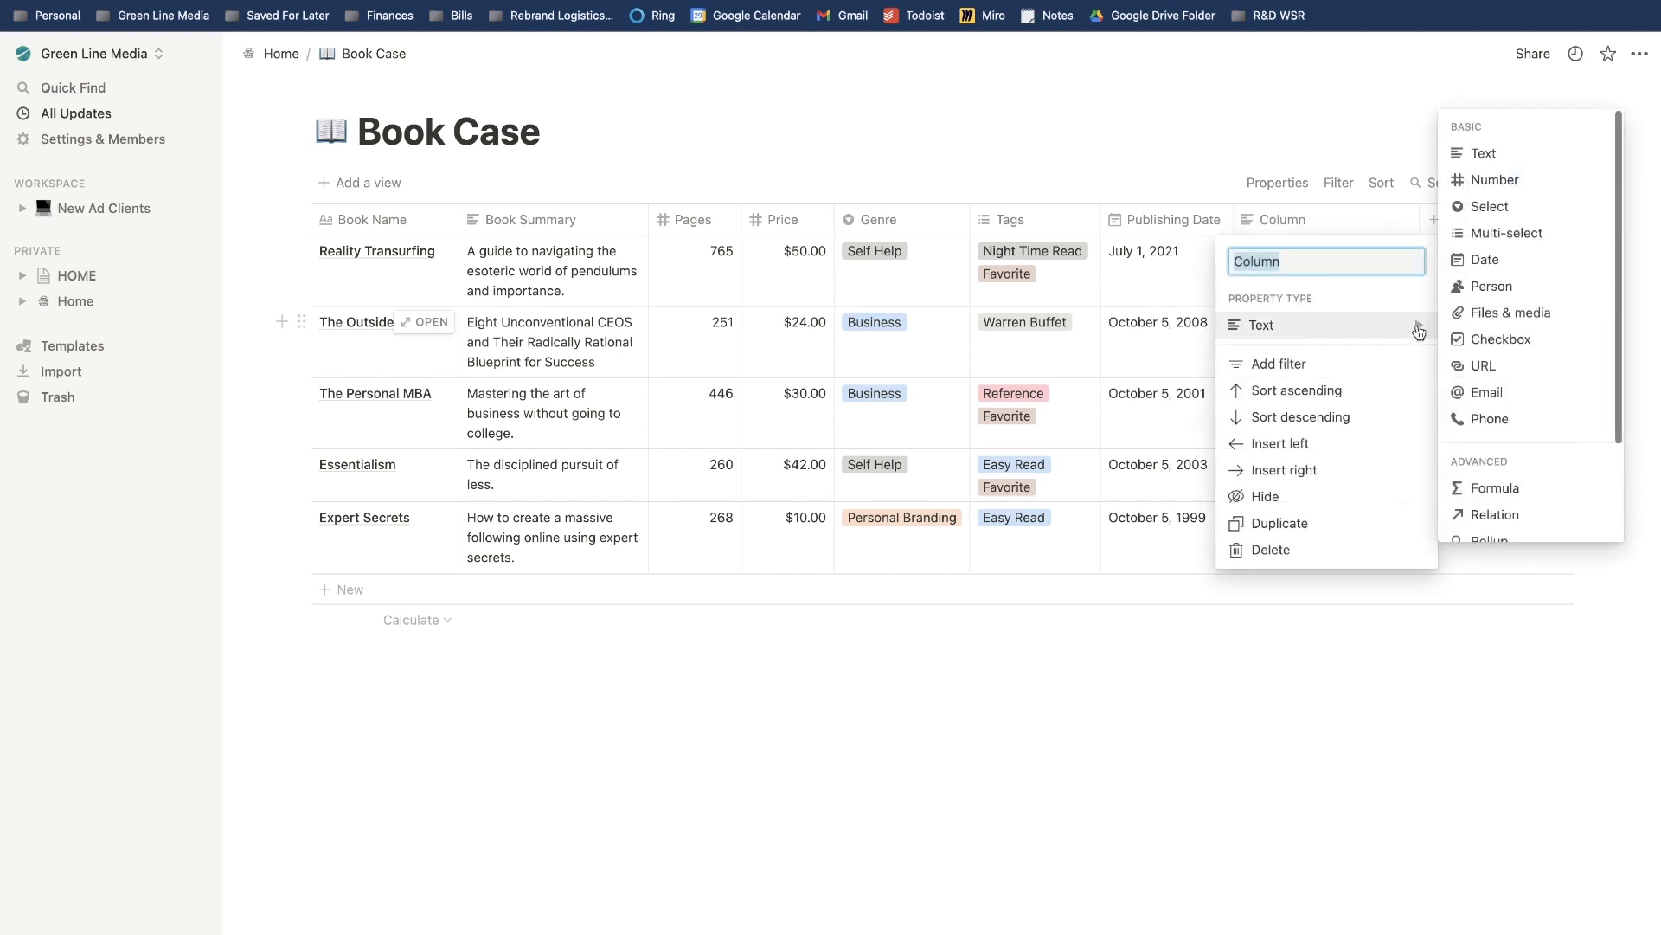
pyautogui.click(1472, 261)
pyautogui.click(1305, 230)
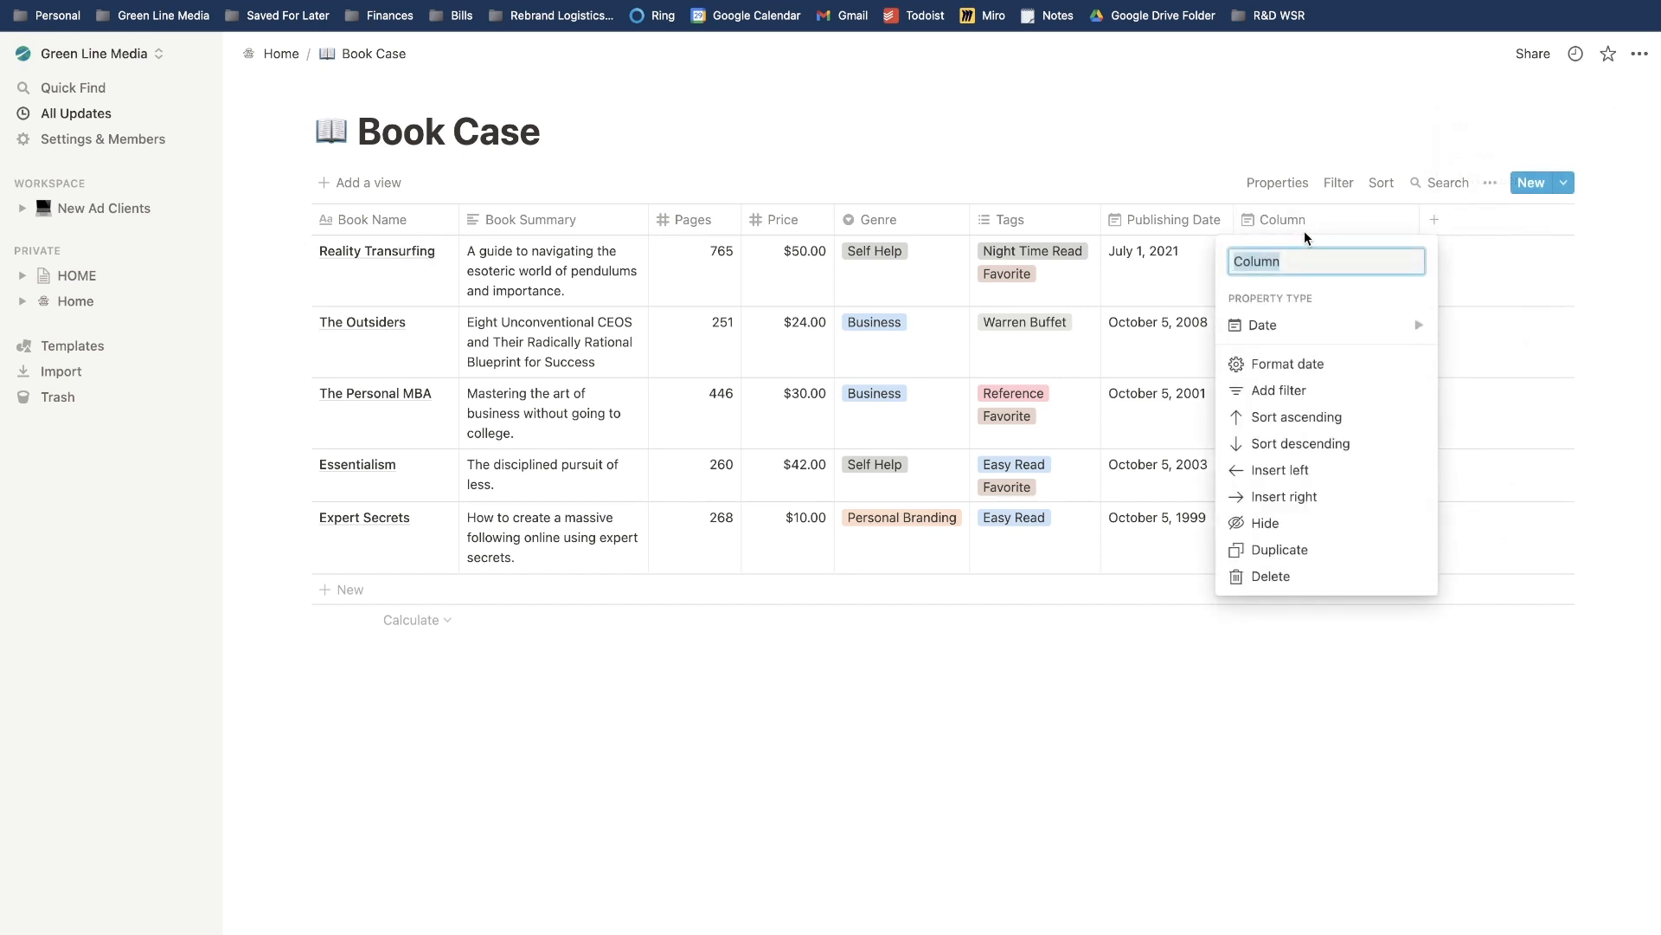
pyautogui.write('Reading Time')
pyautogui.press('Return')
# Set Reality Transurfing's Reading Time to a date range from October 5 to October 31, 2021.
pyautogui.click(1290, 266)
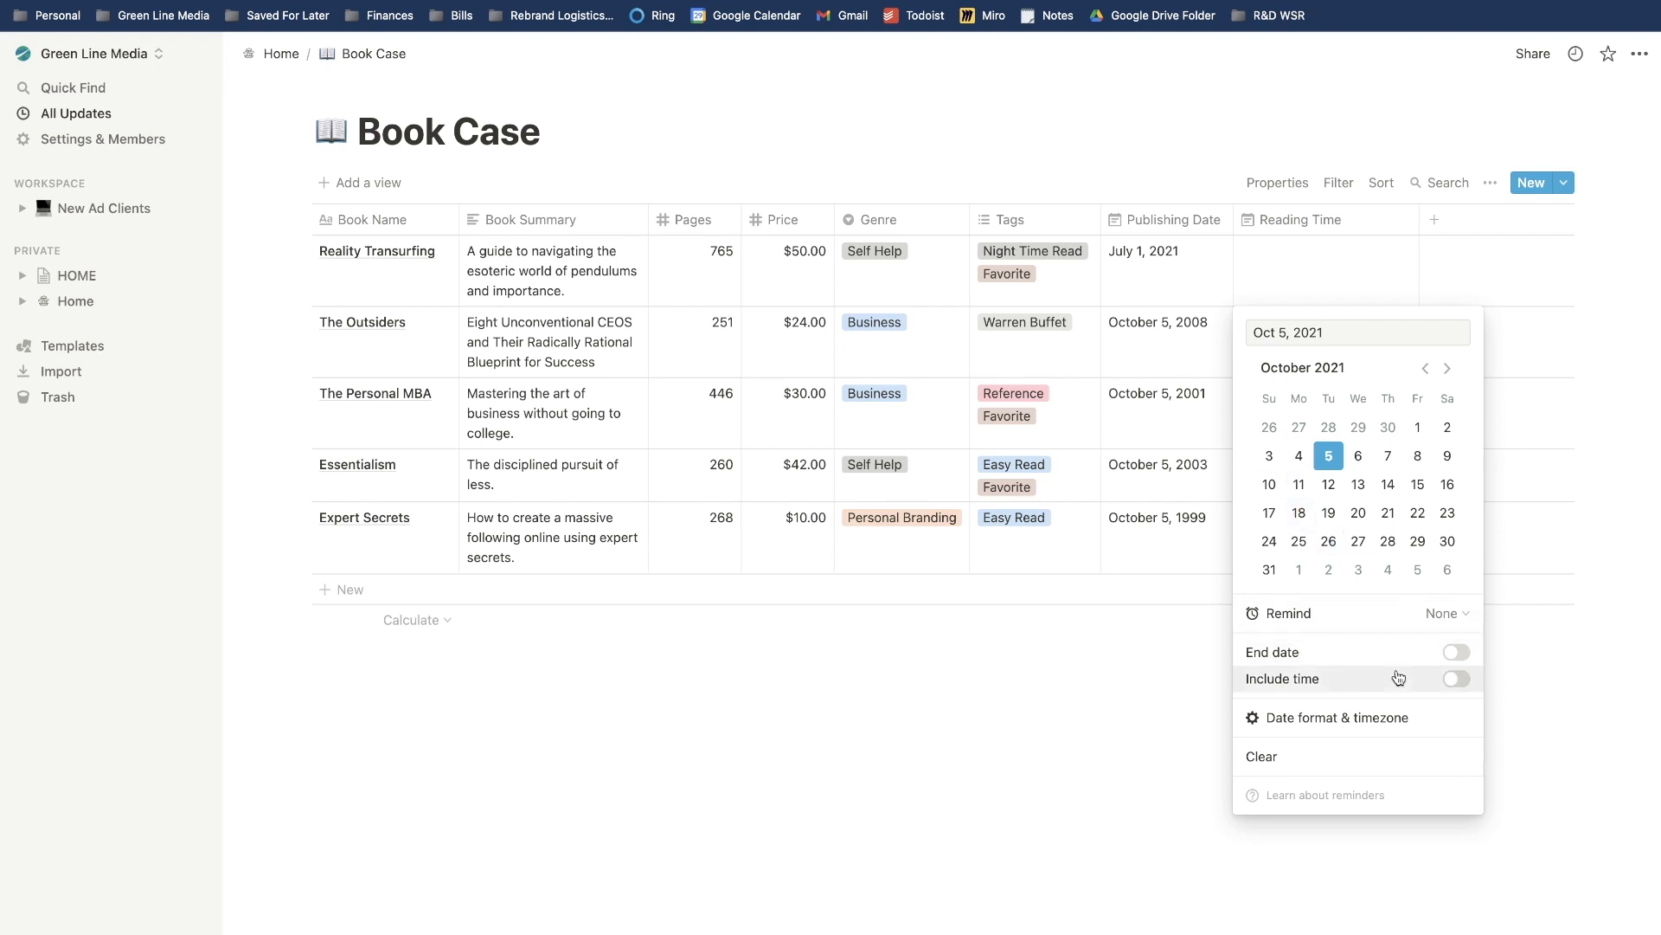
pyautogui.click(1455, 654)
pyautogui.click(1305, 334)
pyautogui.click(1330, 459)
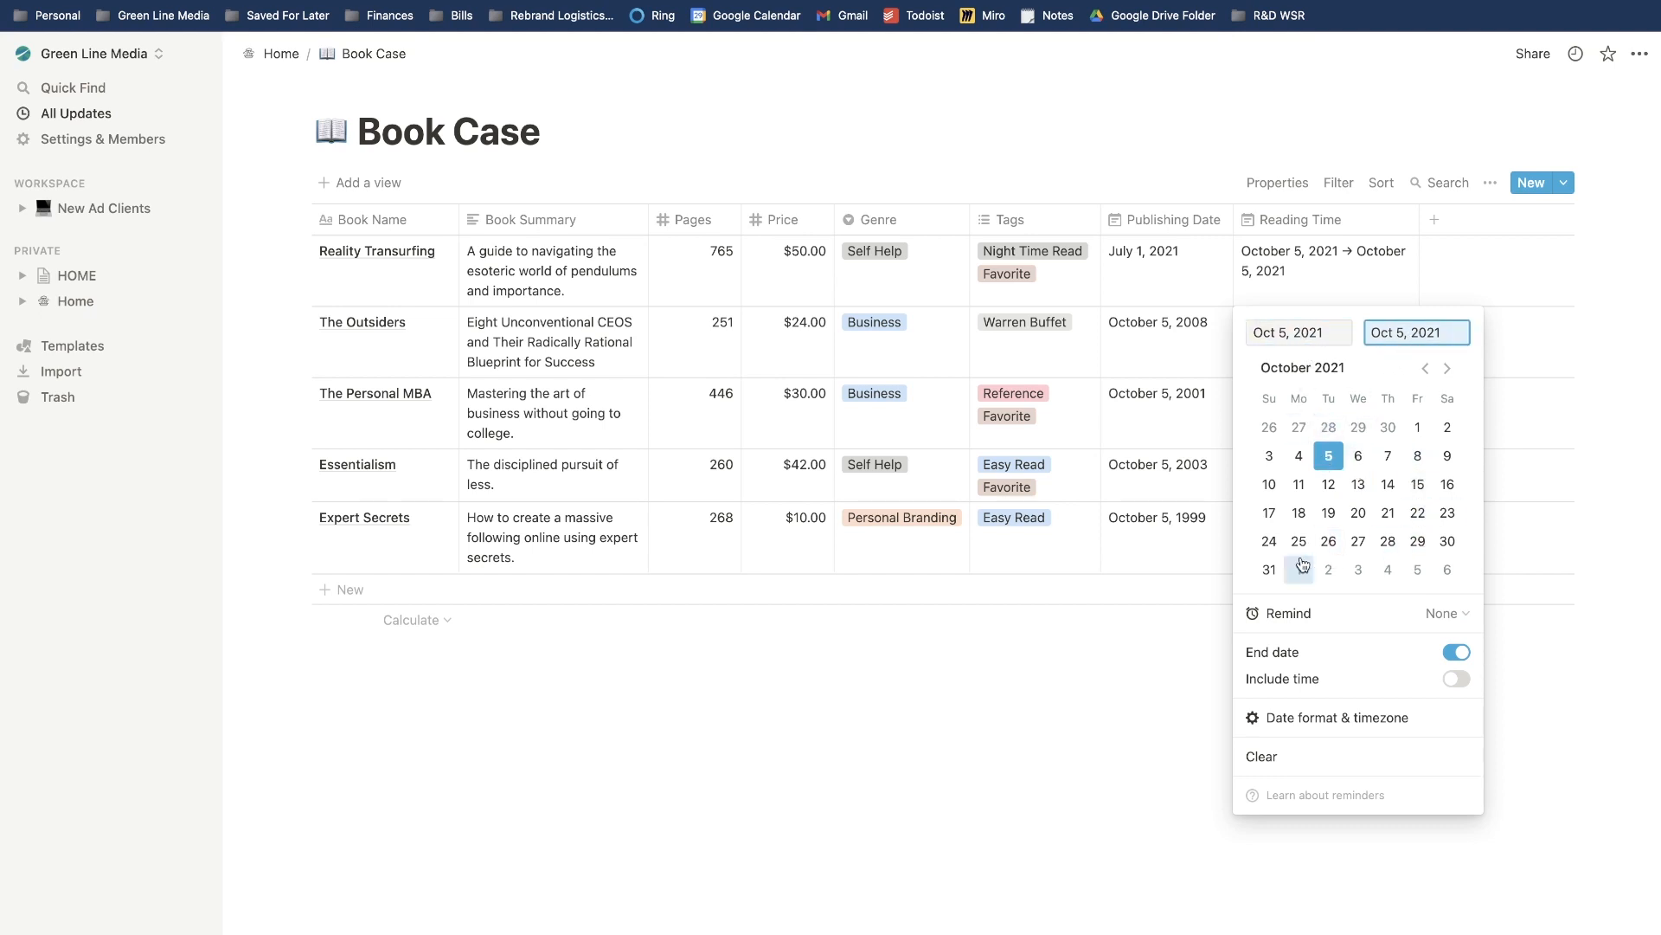
pyautogui.click(1270, 569)
pyautogui.click(1276, 182)
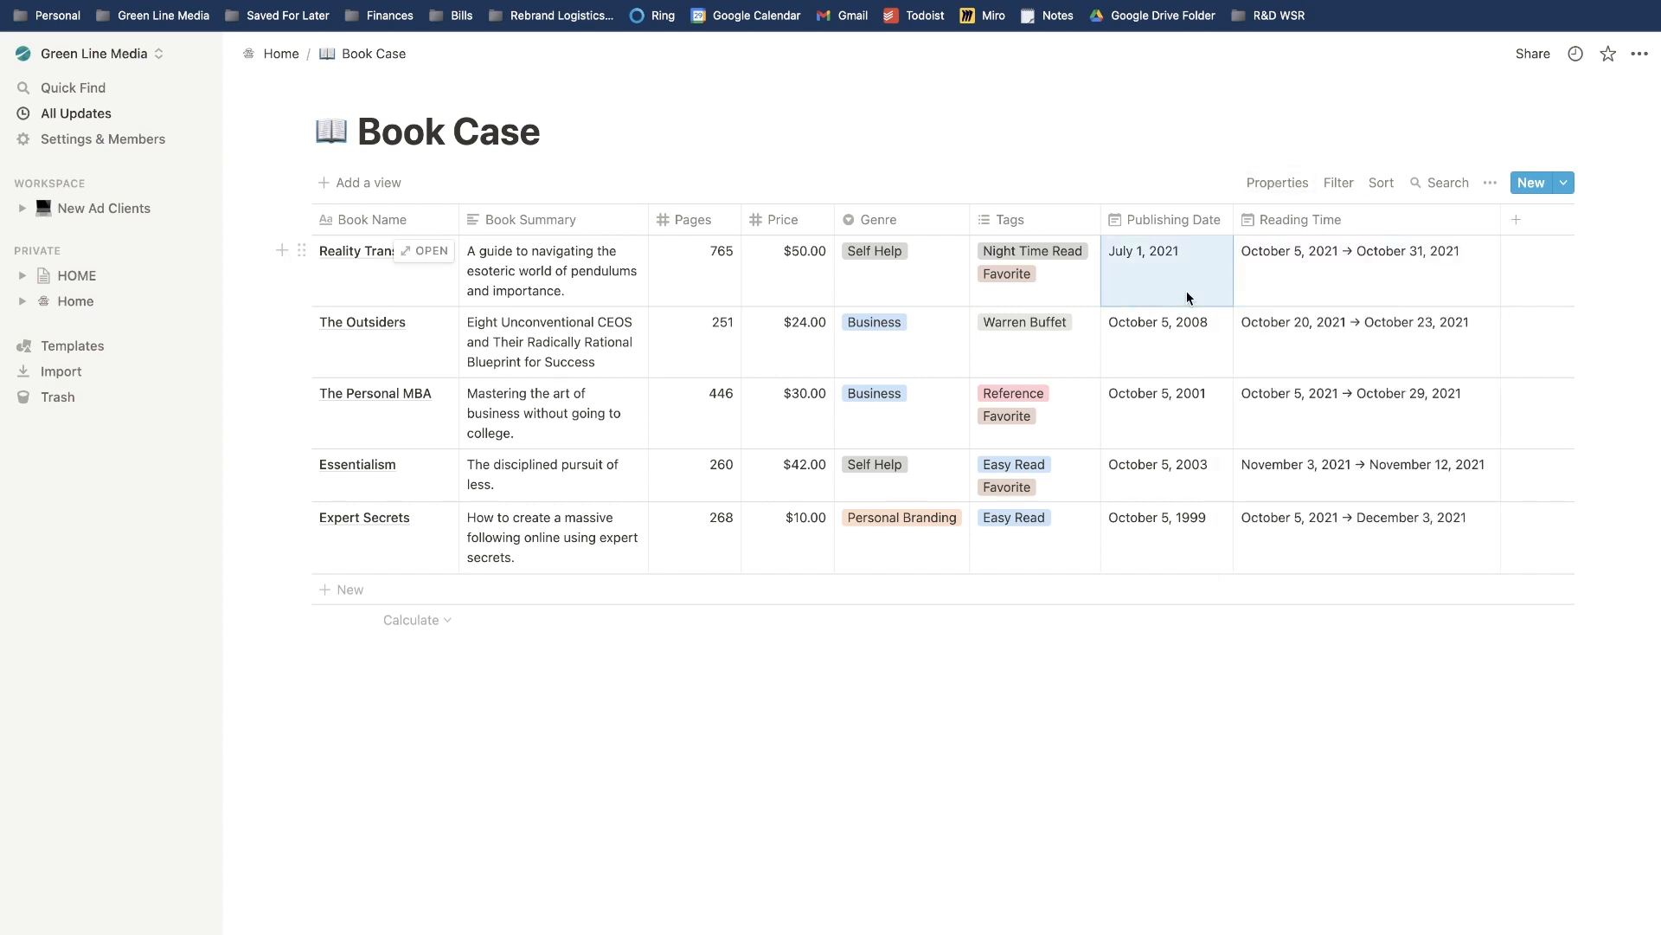
# Try including a time in Reality Transurfing's Publishing Date and review the reminder and date format options.
pyautogui.click(1186, 294)
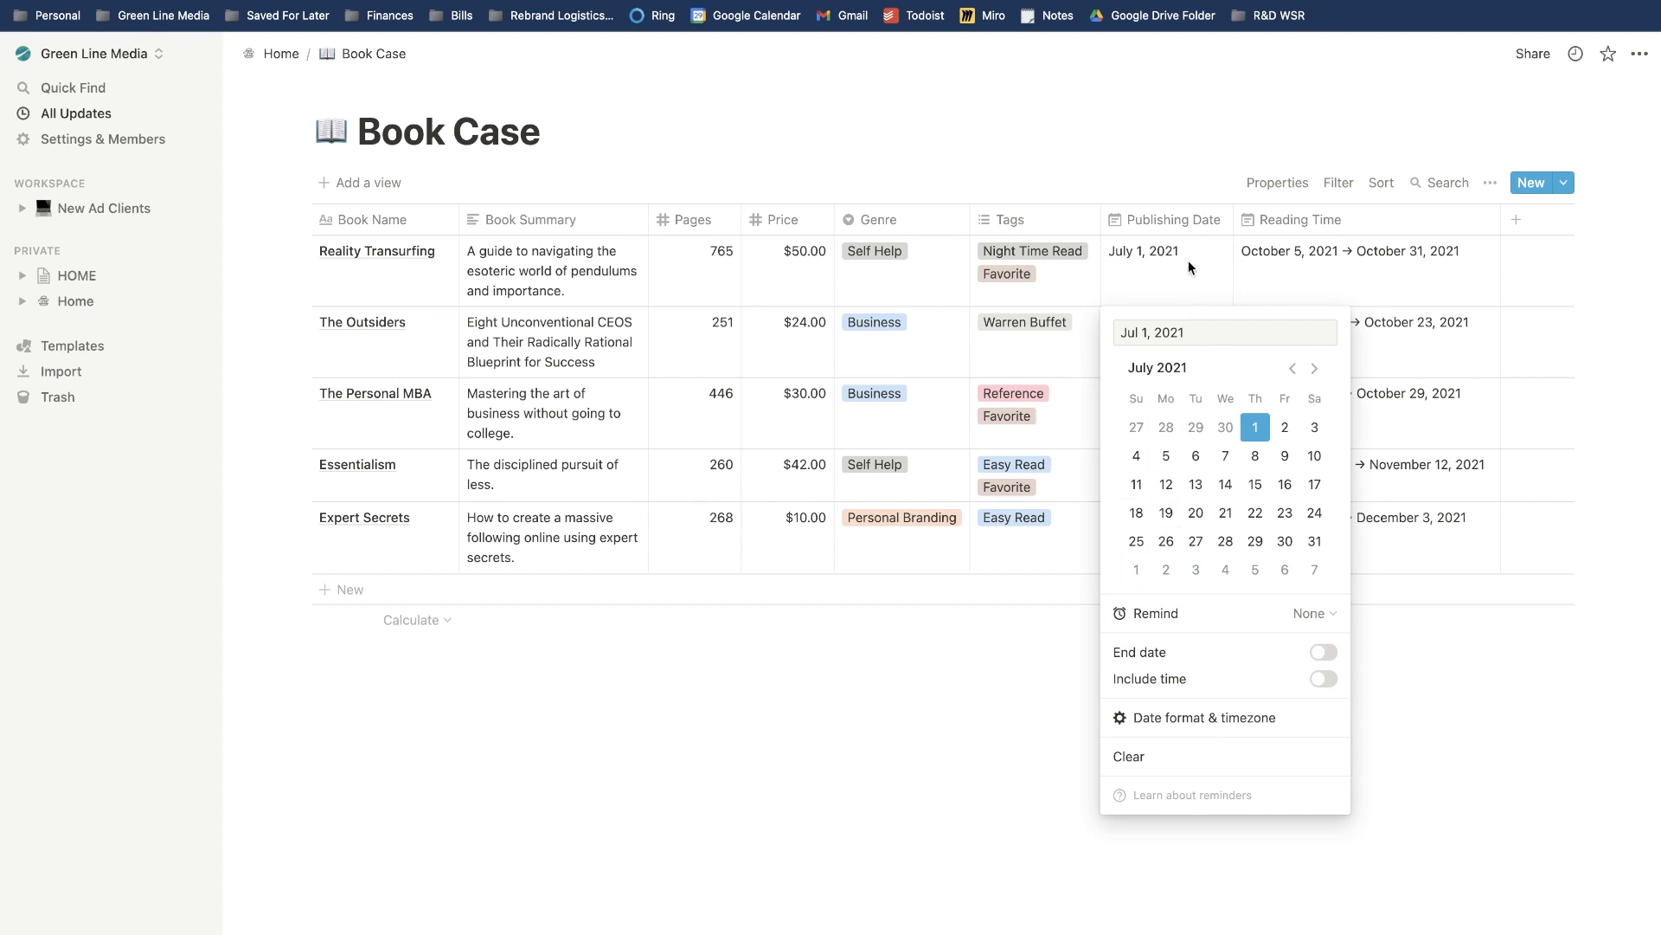
pyautogui.click(1330, 616)
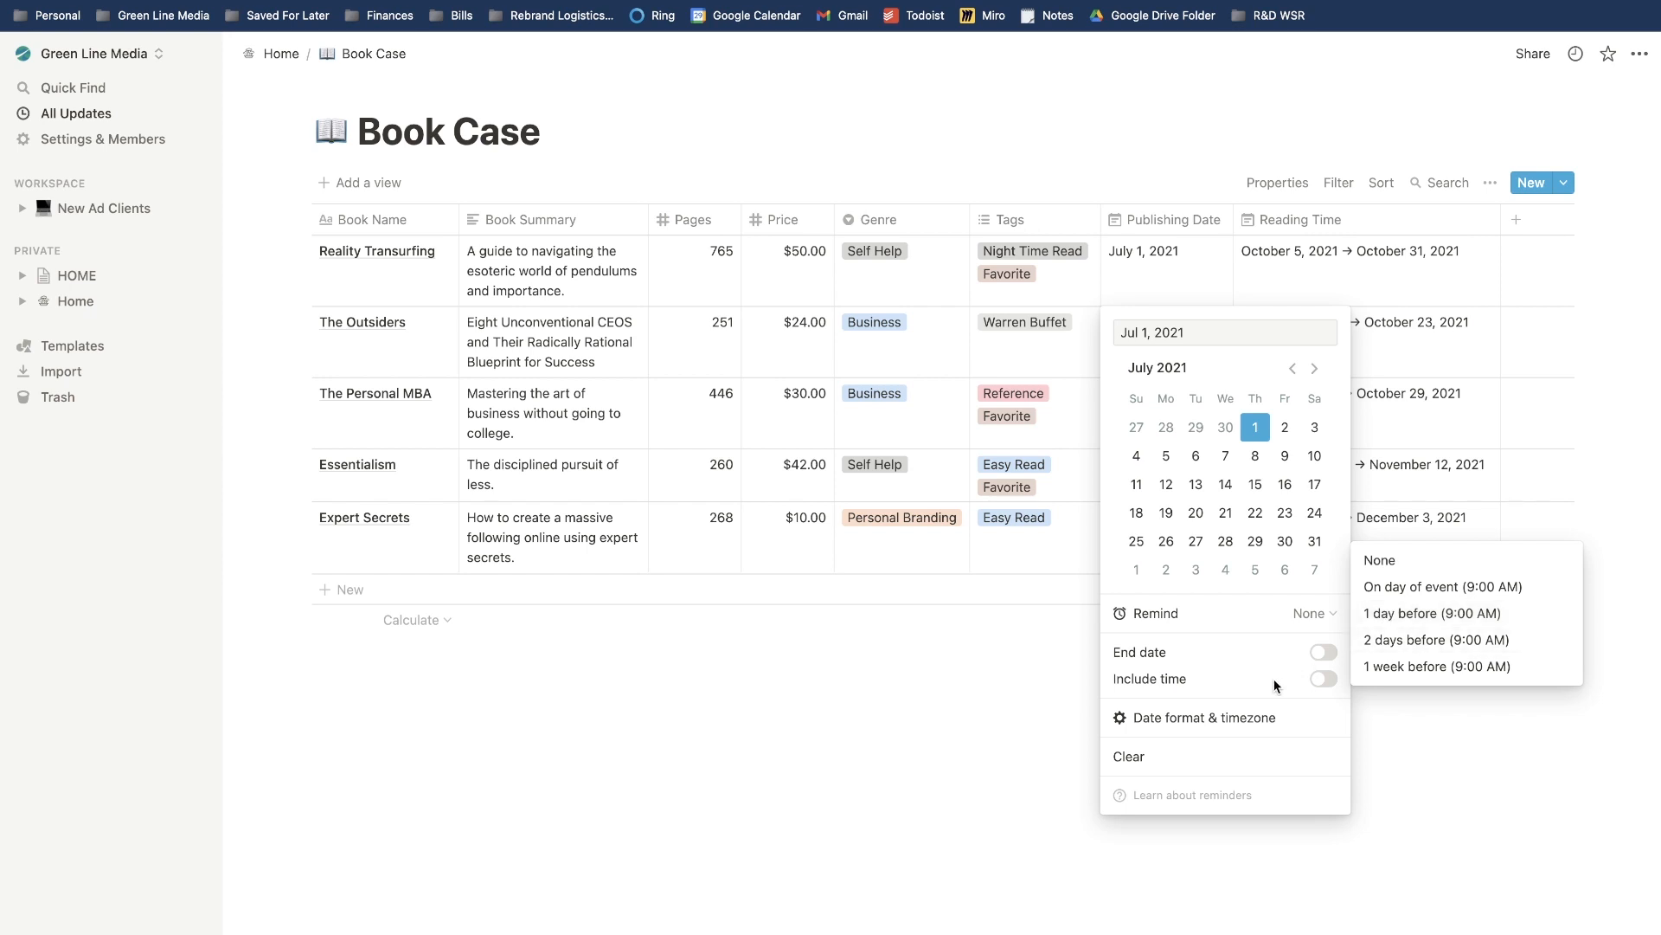
pyautogui.click(1320, 681)
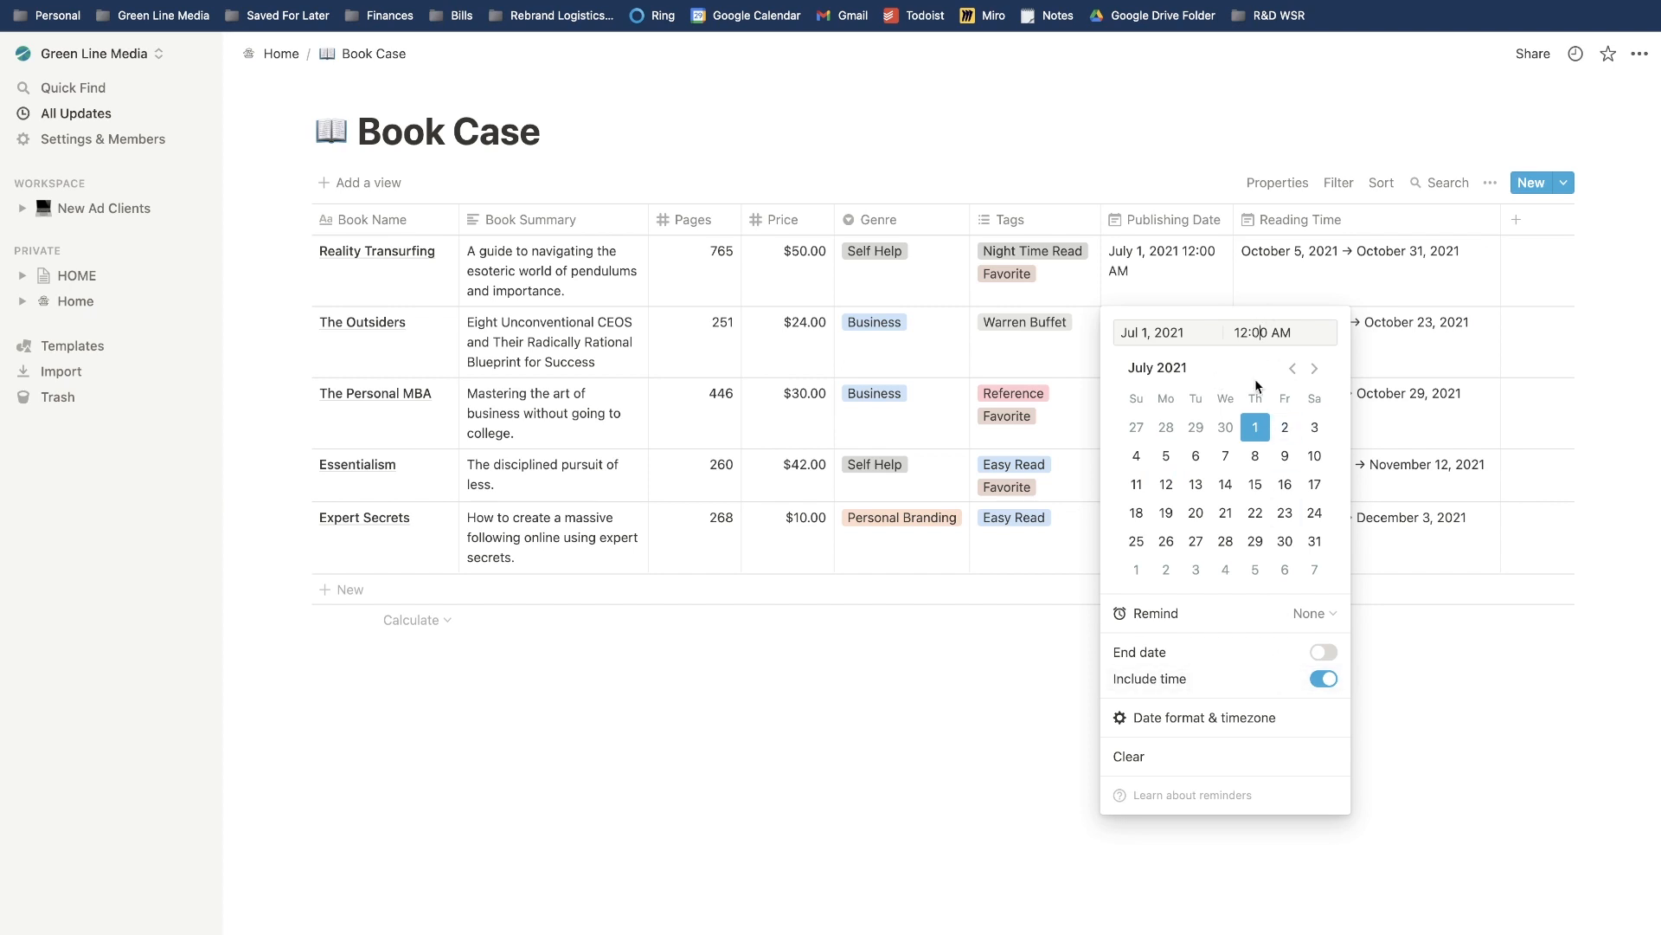
pyautogui.doubleClick(1238, 339)
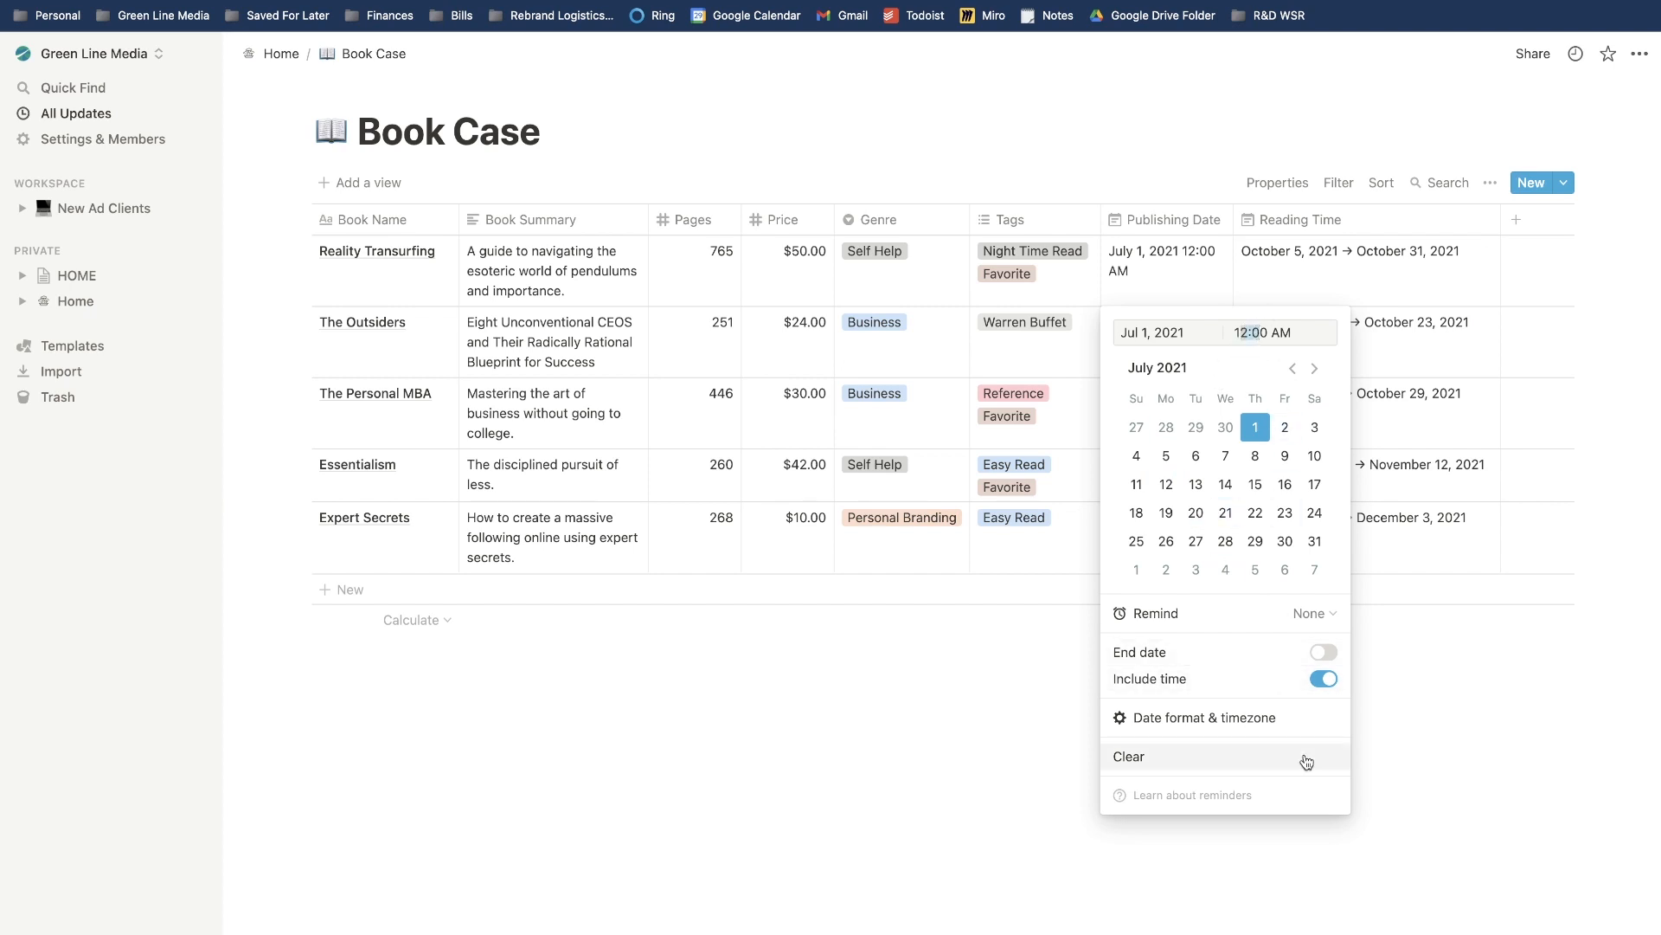
pyautogui.click(1284, 717)
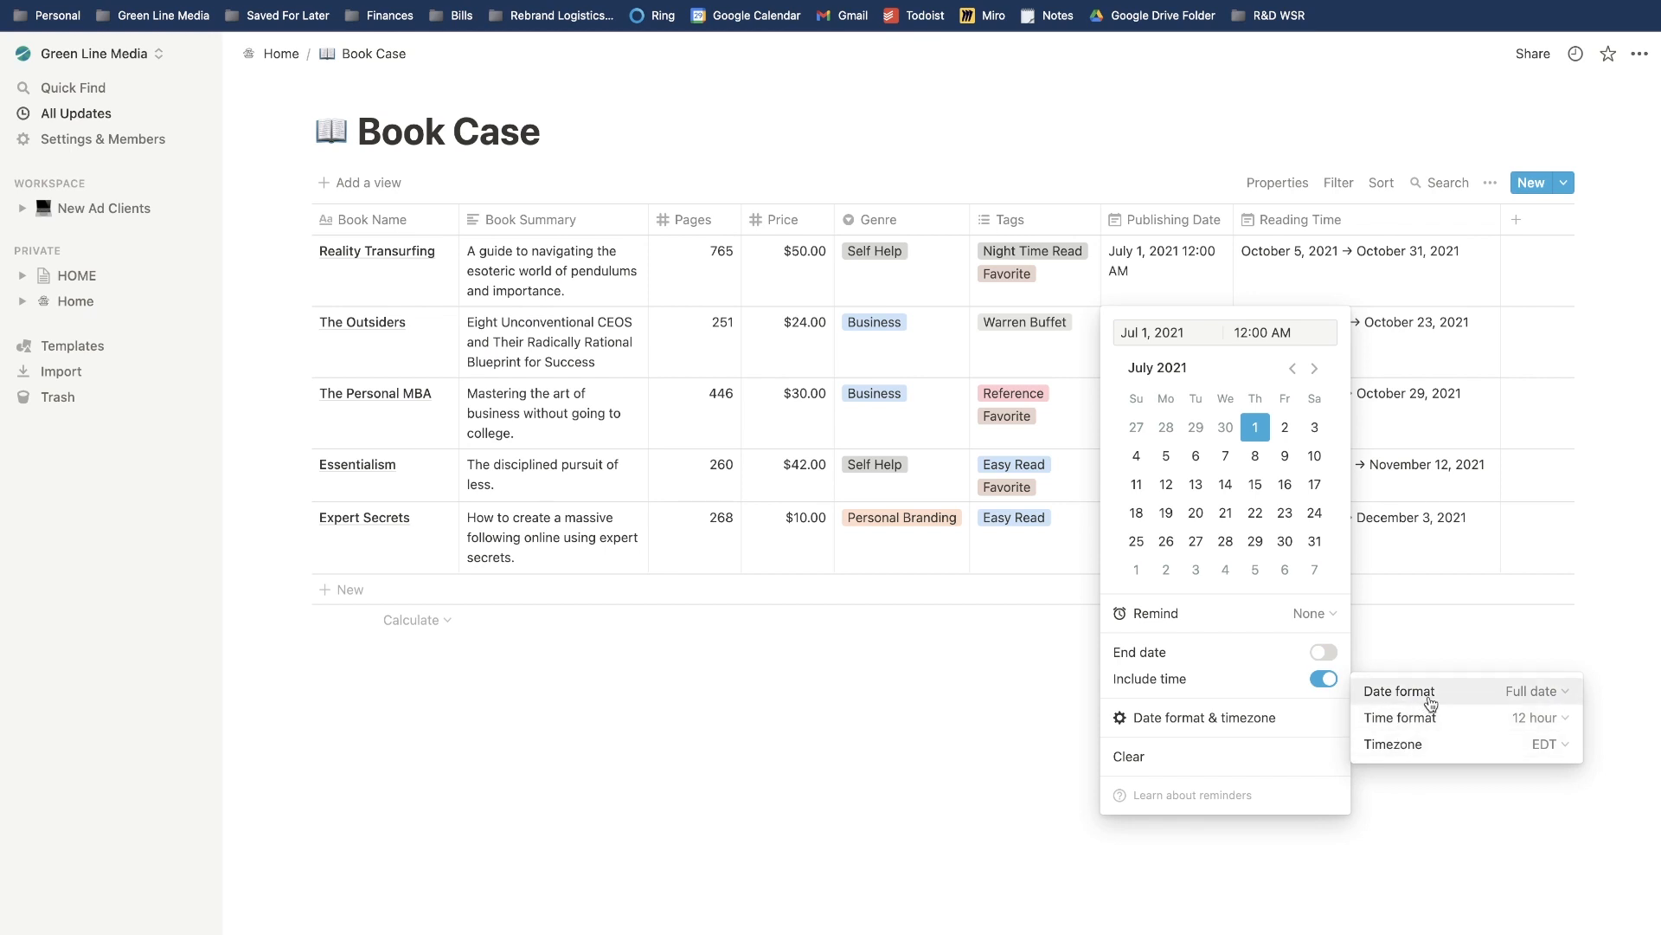
pyautogui.click(1331, 680)
pyautogui.click(1409, 660)
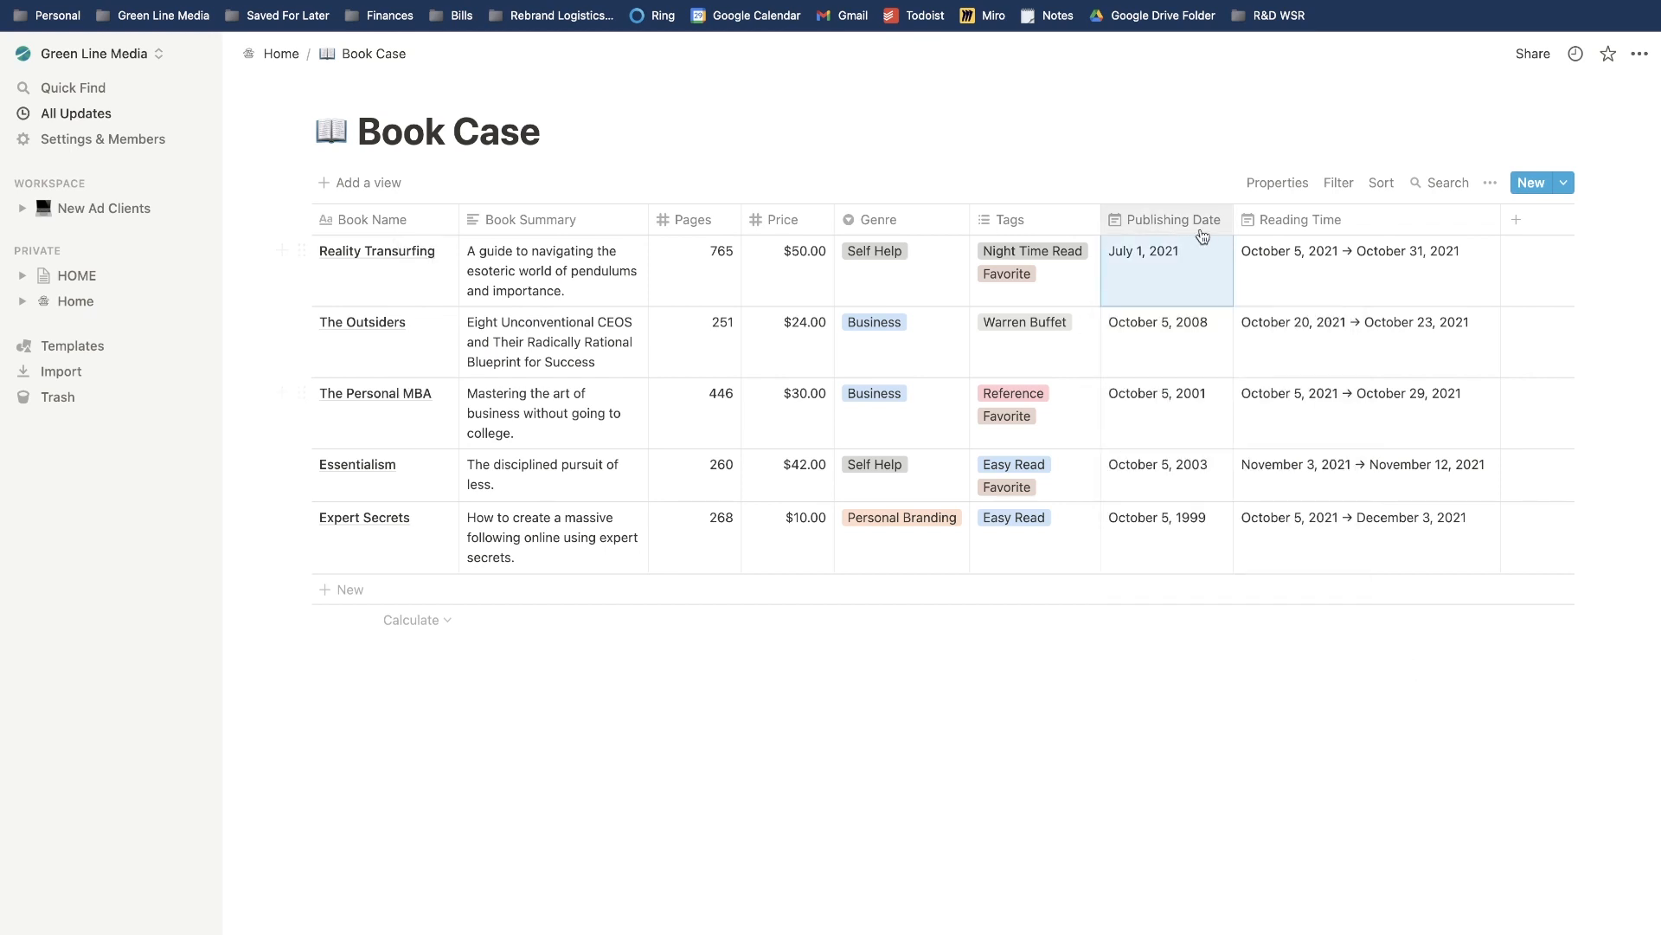
# Narrow the Publishing Date column slightly and add a Person property named "Owner" after the Reading Goal column.
pyautogui.moveTo(1232, 219); pyautogui.dragTo(1230, 219)
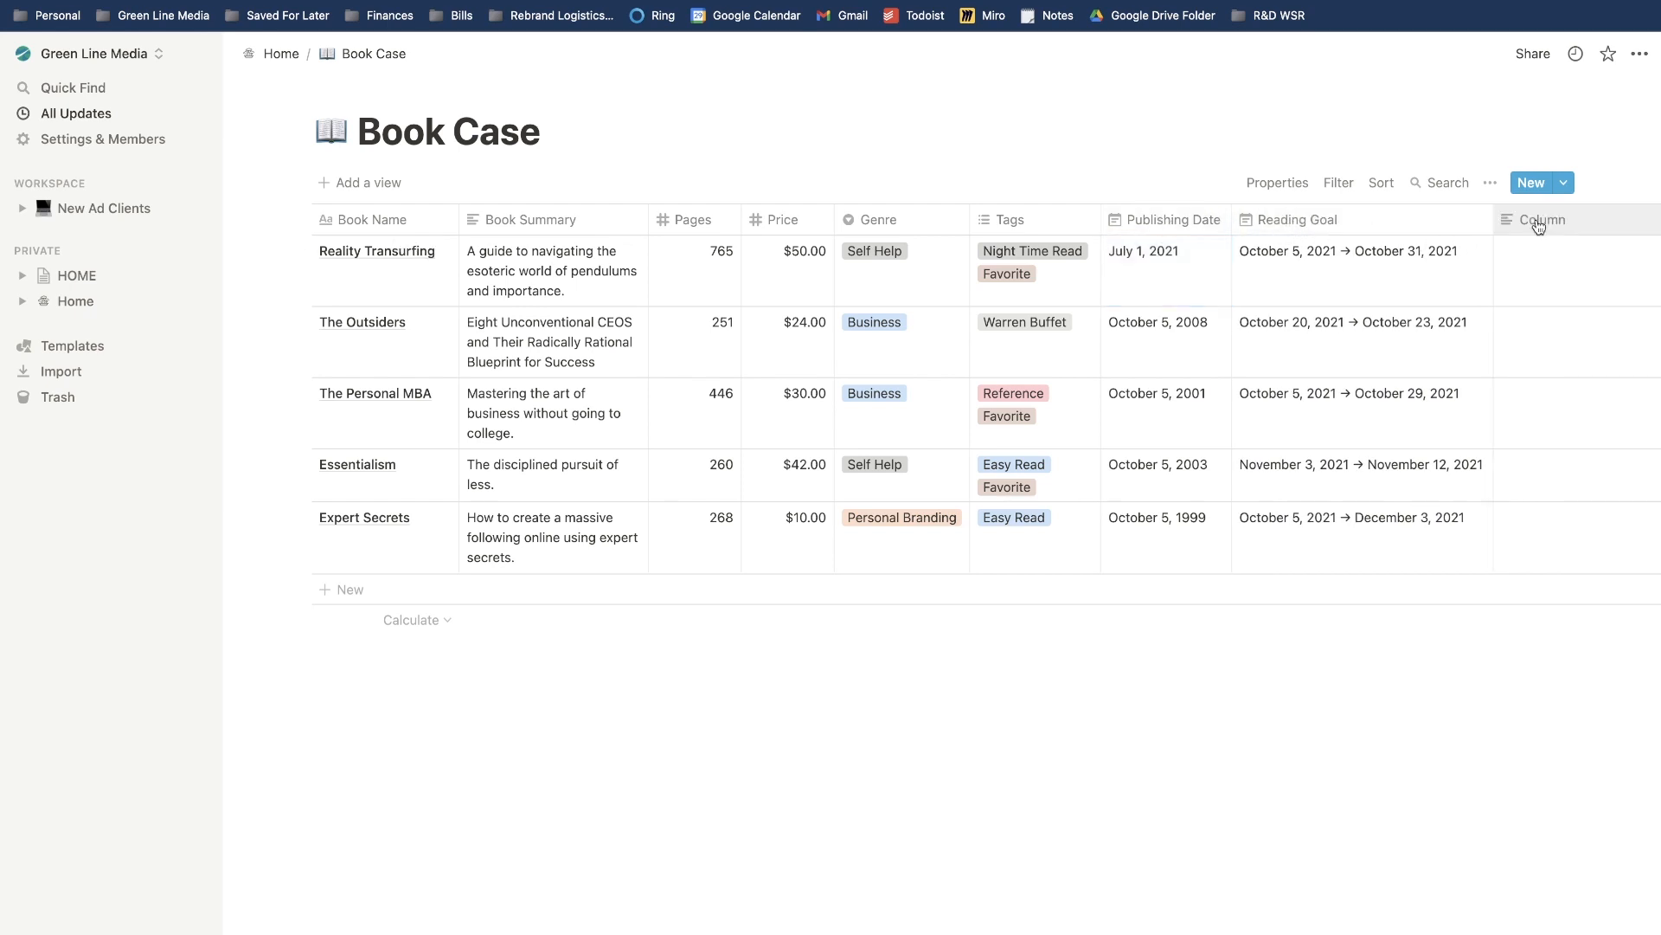
pyautogui.click(1538, 224)
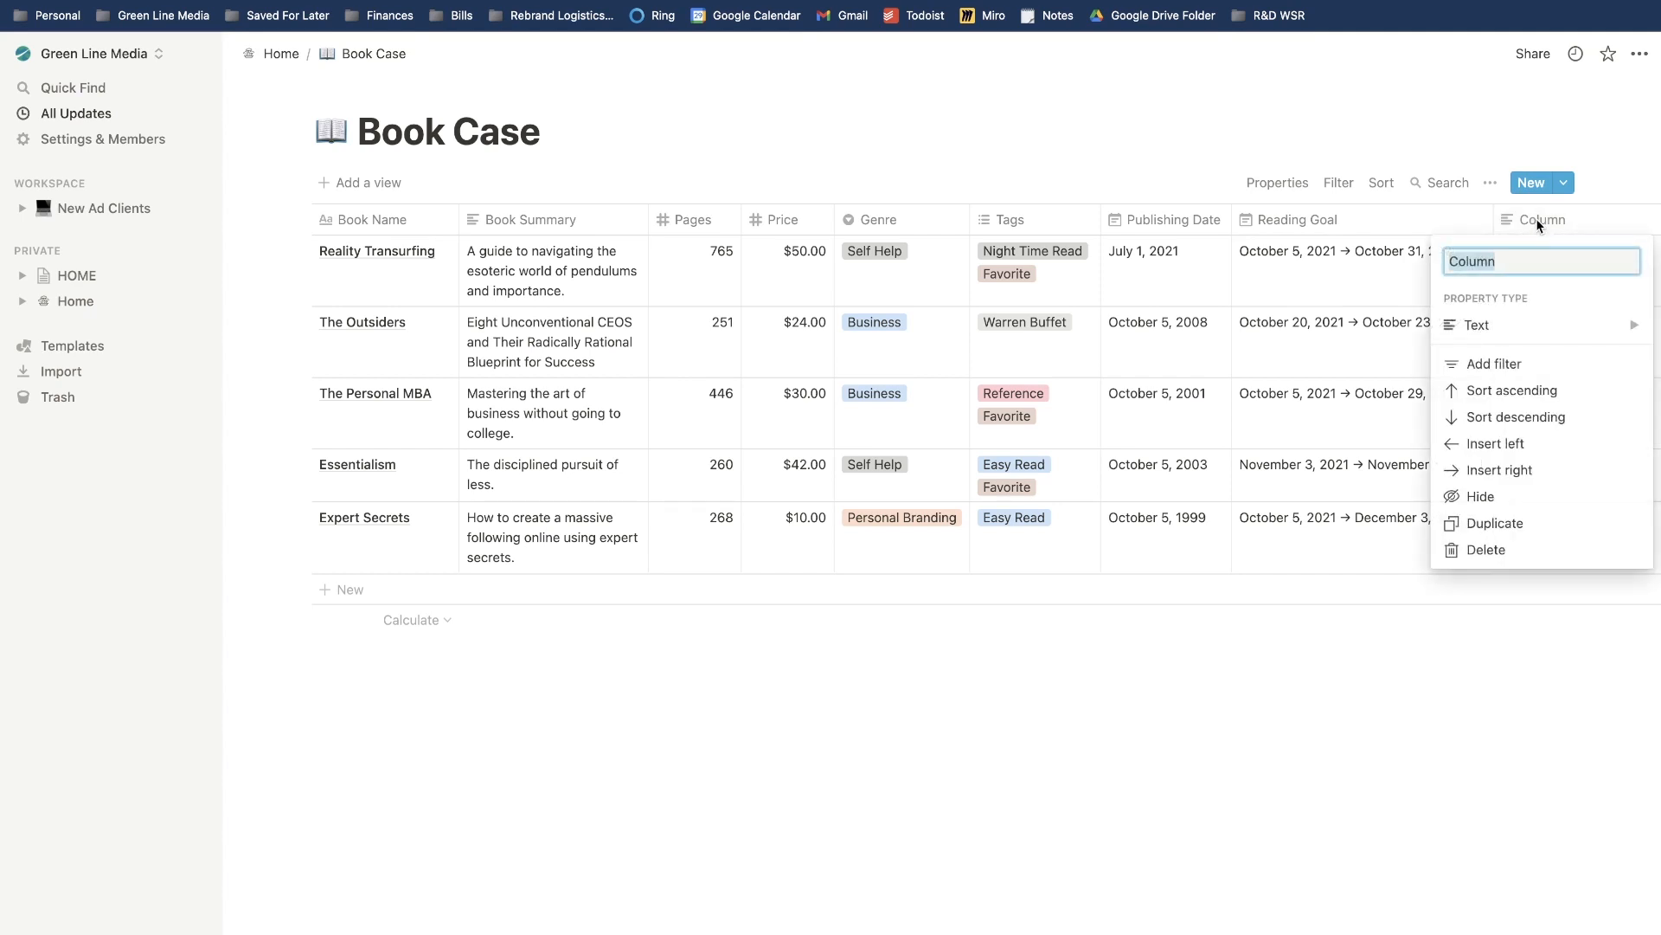
pyautogui.moveTo(1508, 335)
pyautogui.click(1346, 287)
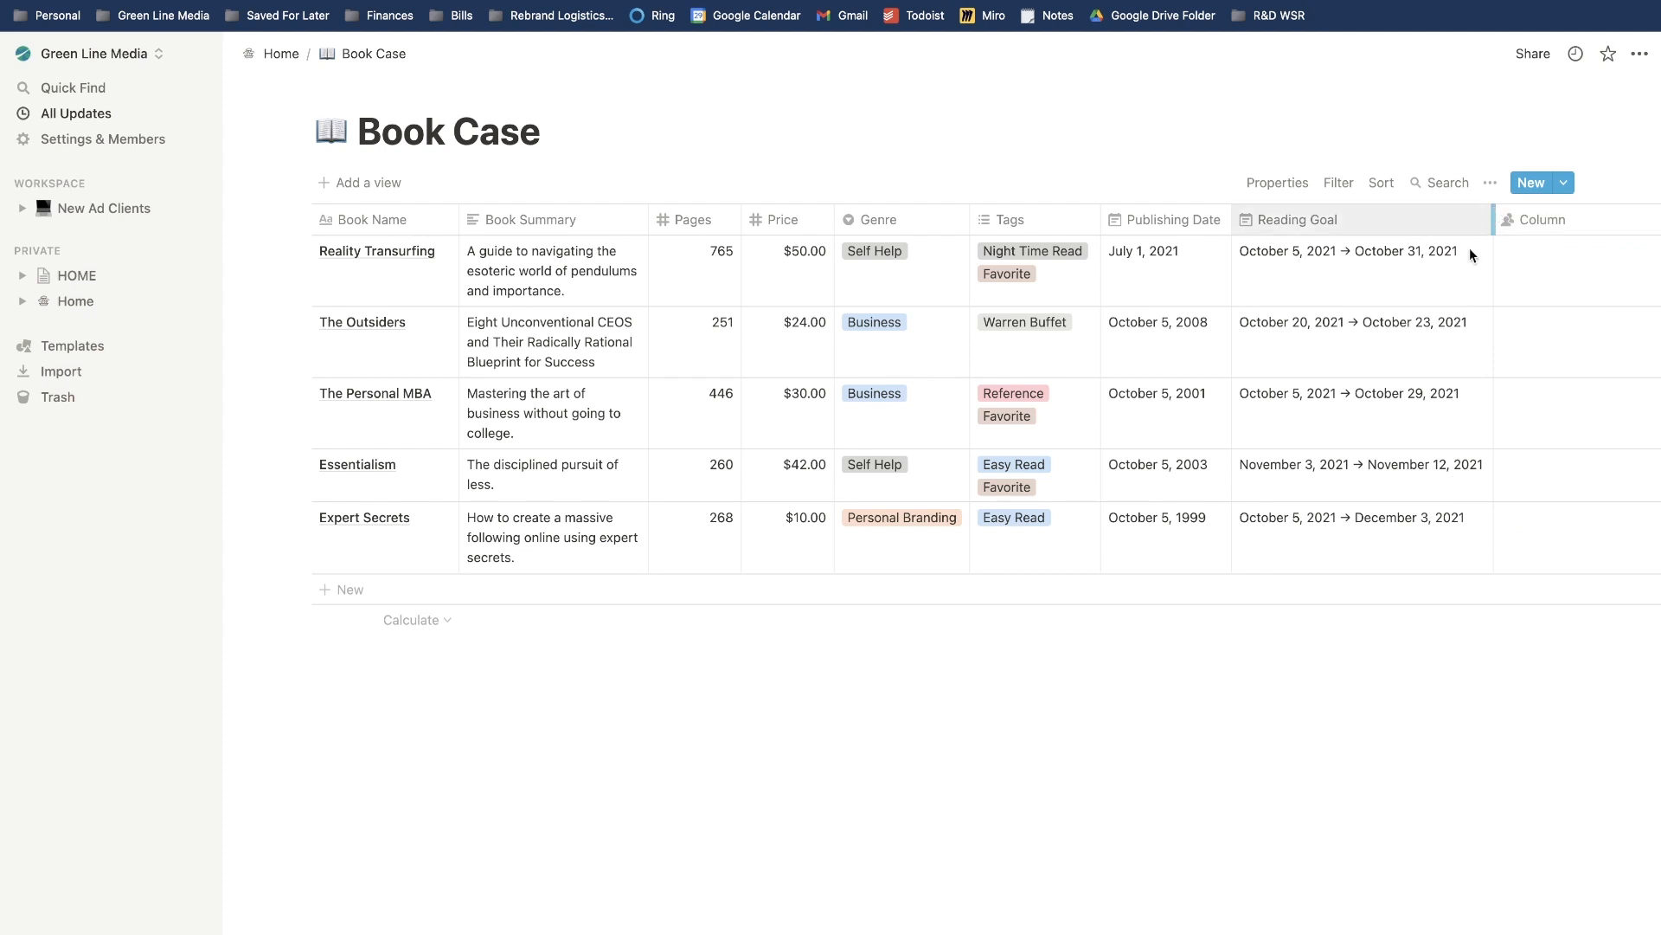
pyautogui.hscroll(3, 1465, 261)
pyautogui.click(1435, 218)
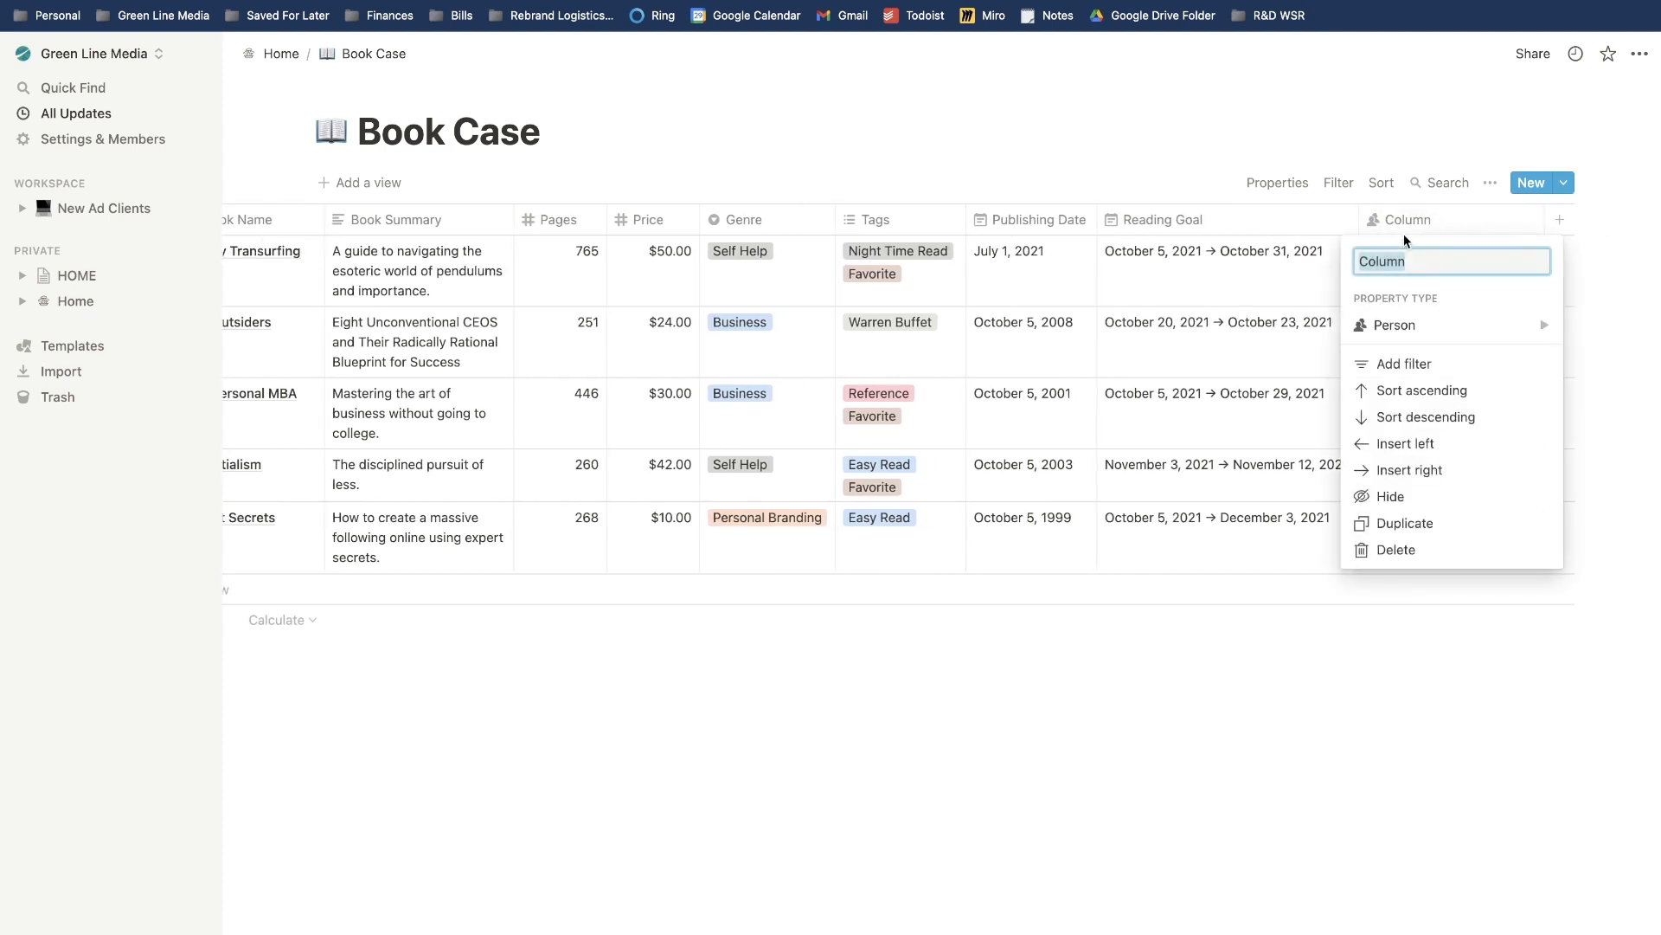
pyautogui.press('BackSpace')
pyautogui.write('Owner')
pyautogui.press('Return')
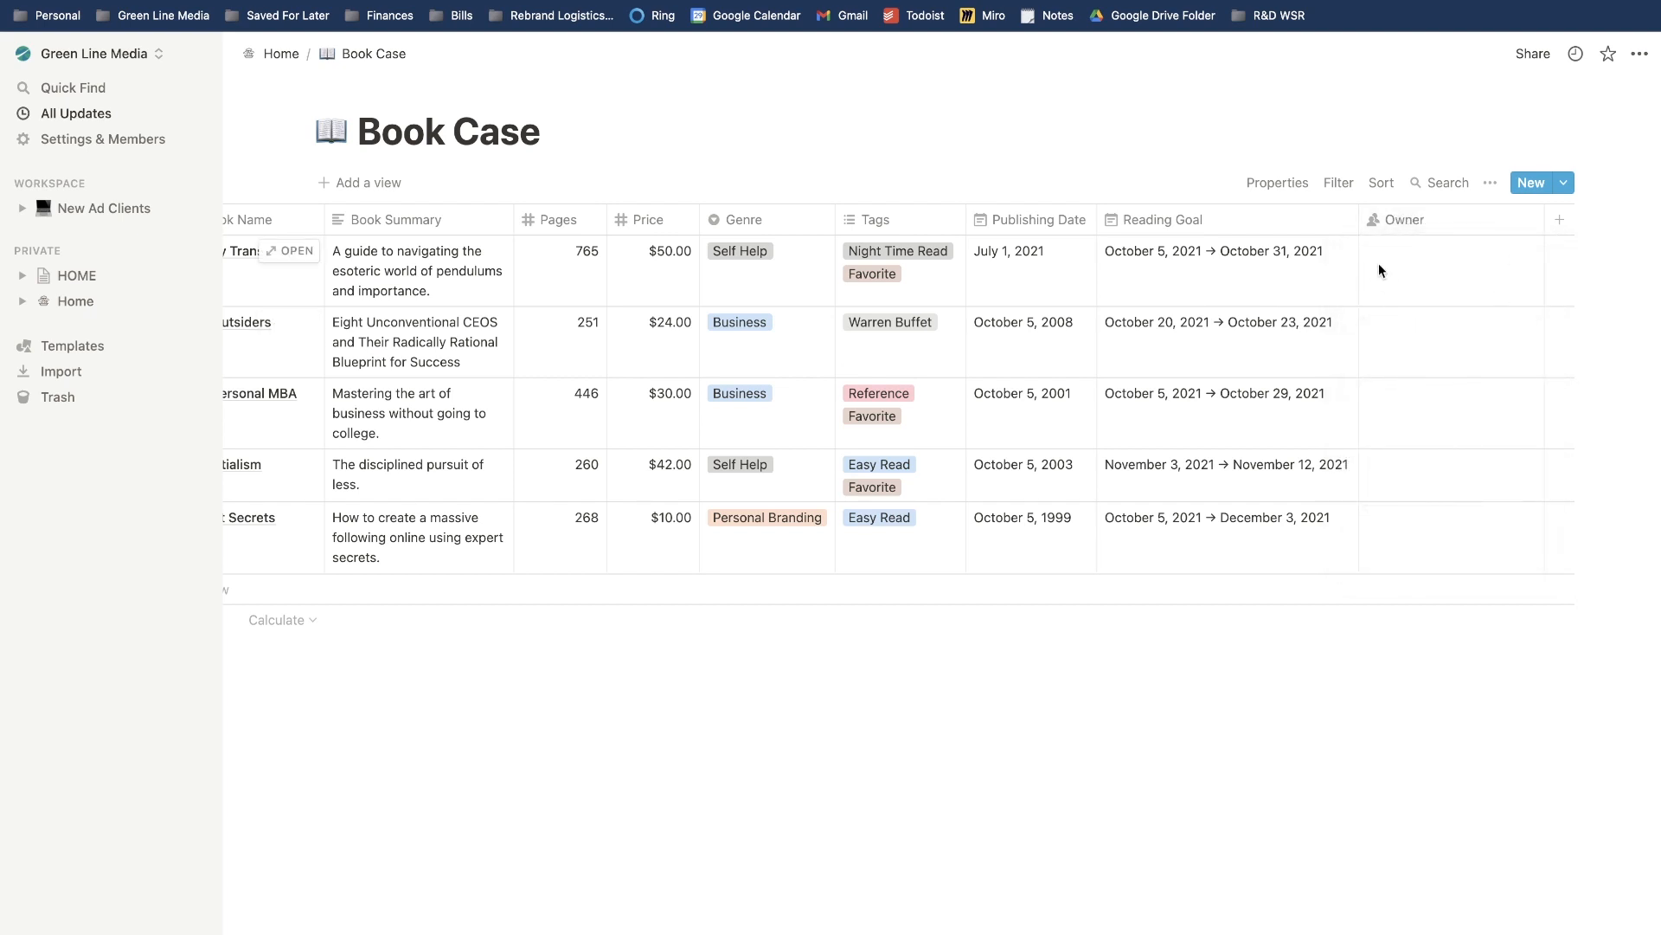
# Assign the workspace member as Owner of each book.
pyautogui.click(1378, 263)
pyautogui.click(1408, 312)
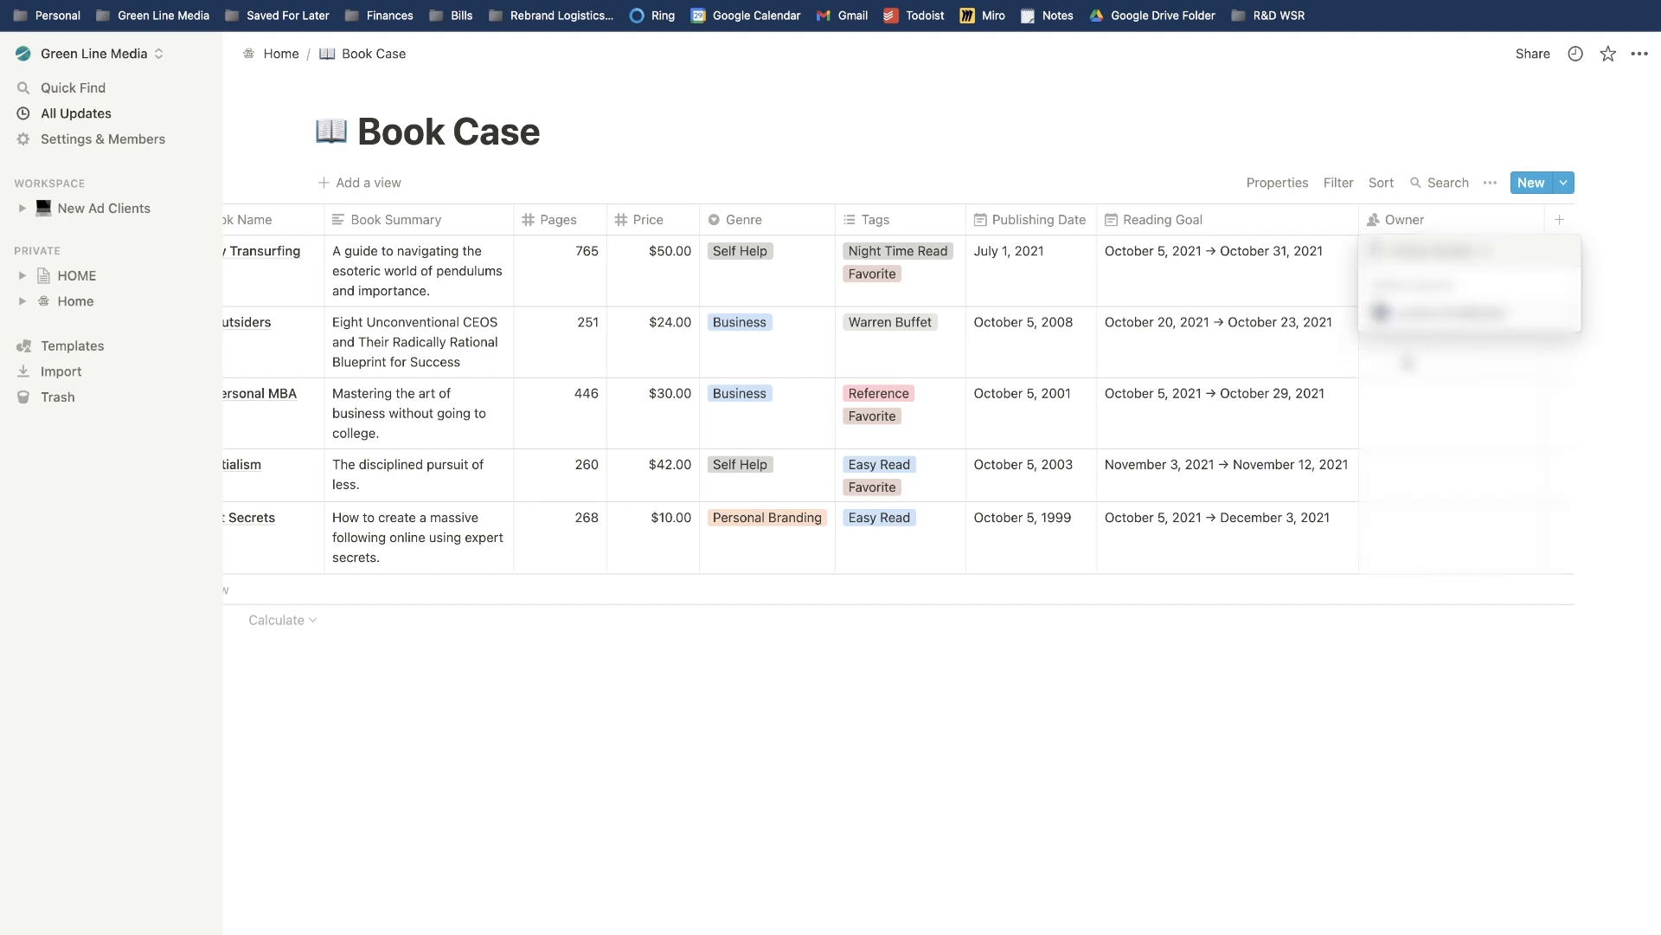
pyautogui.click(1407, 363)
pyautogui.click(1407, 363)
pyautogui.click(1402, 385)
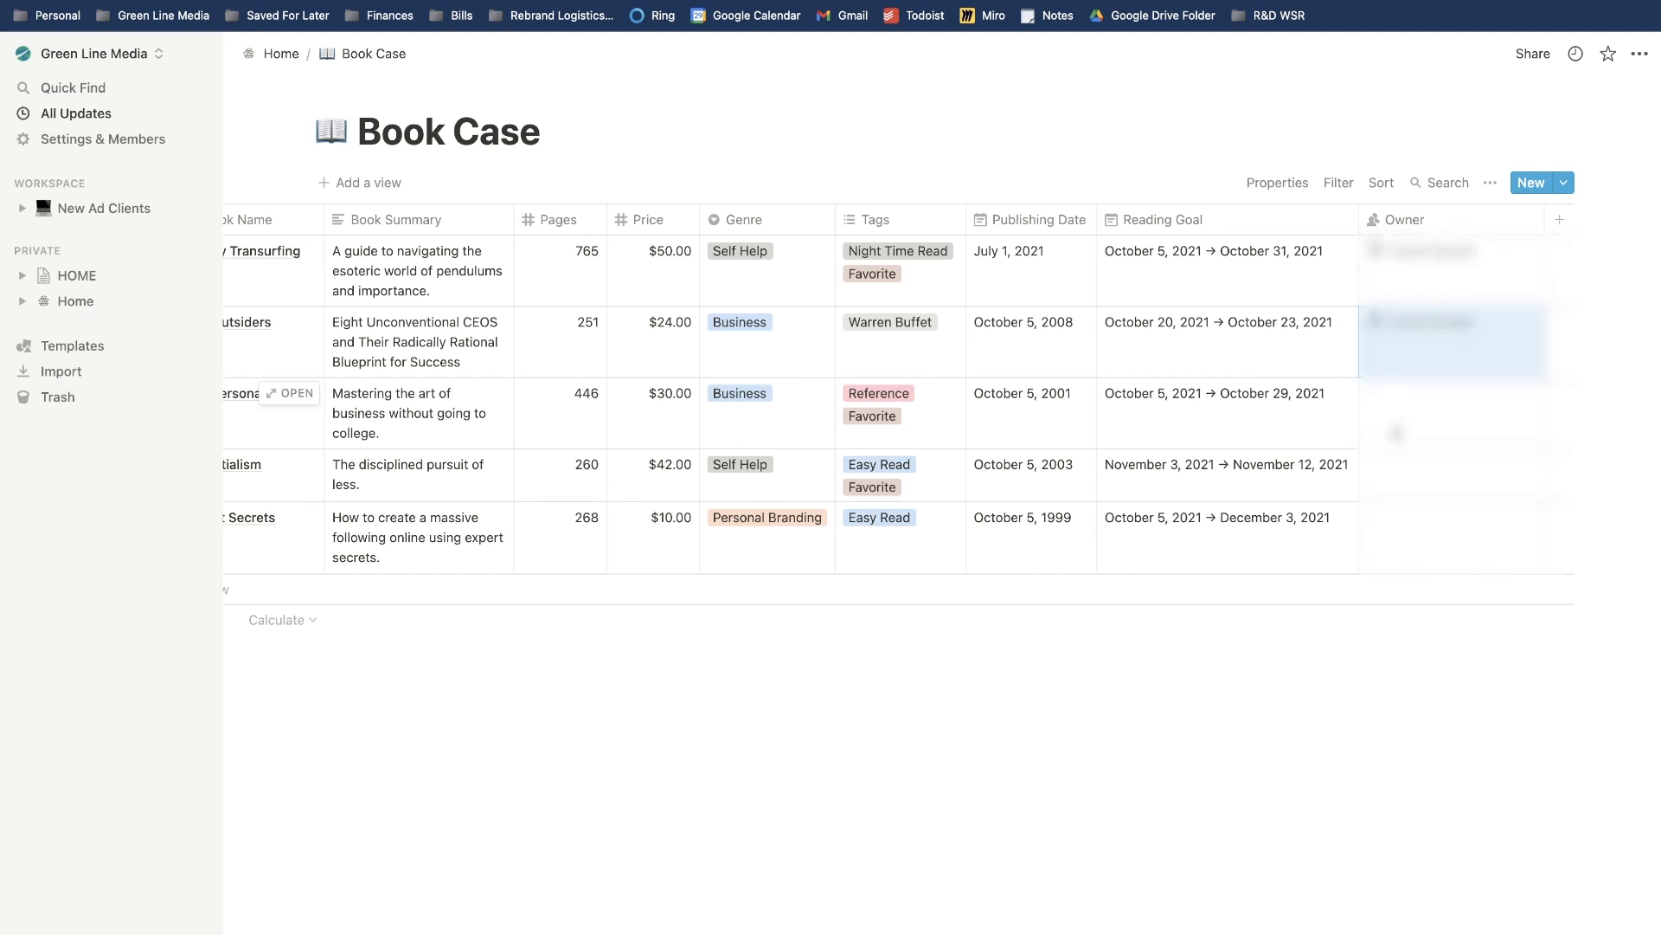
pyautogui.click(1395, 419)
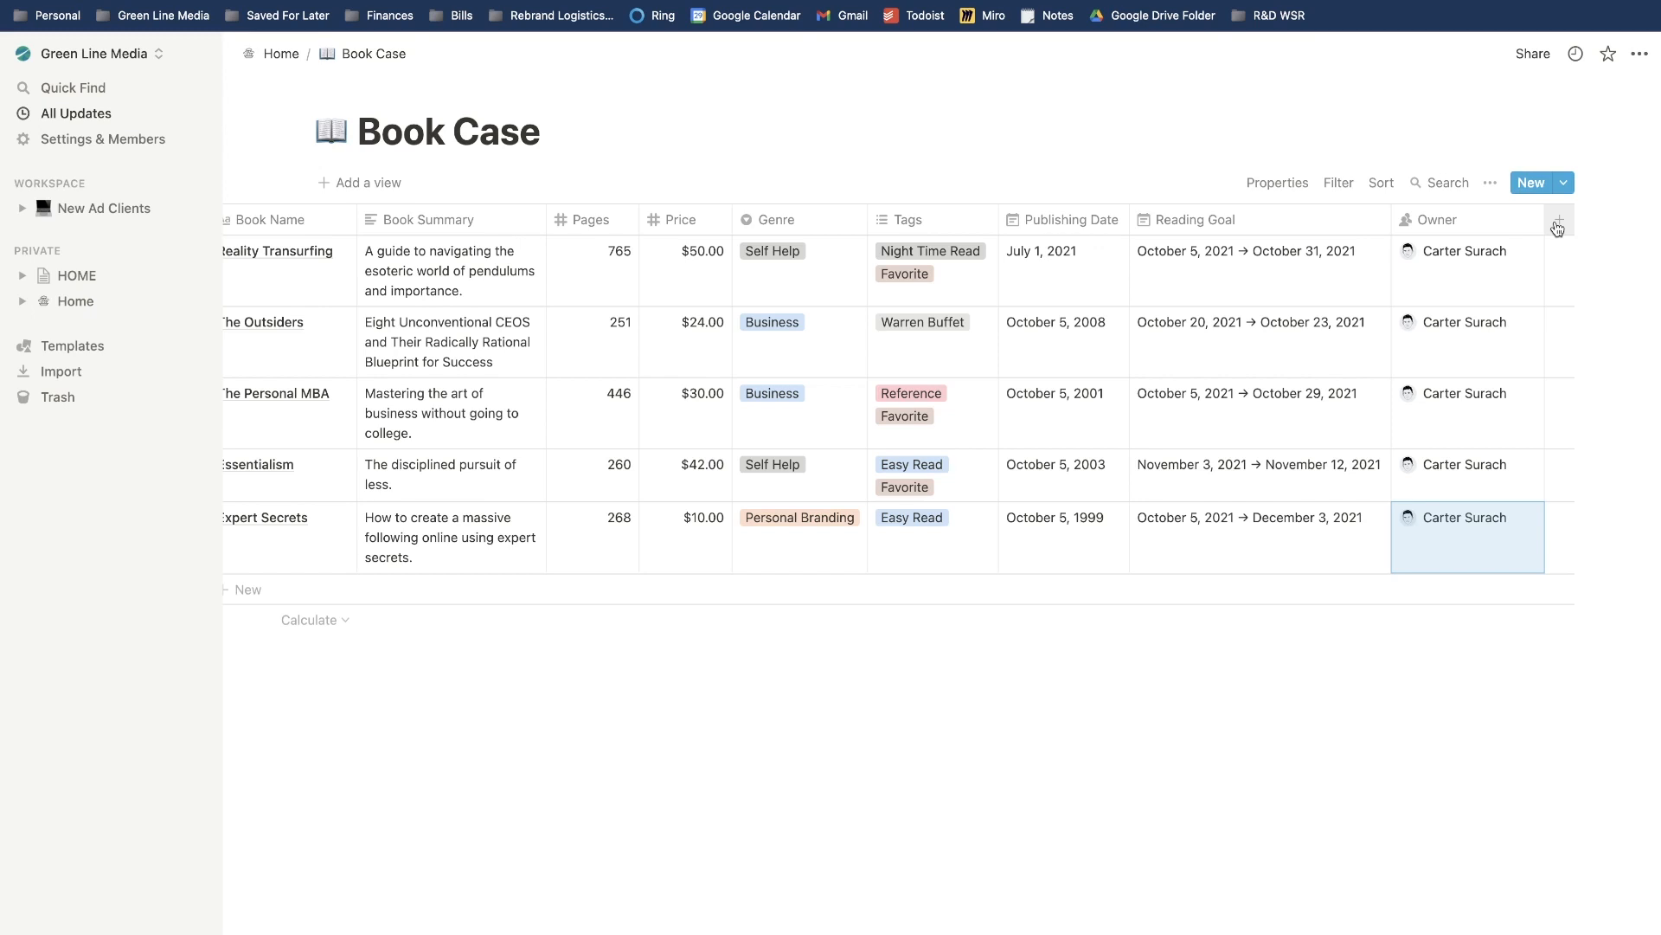
# Add a Checkbox property named "Complete" after Owner and check it for Reality Transurfing and The Personal MBA.
pyautogui.click(1558, 225)
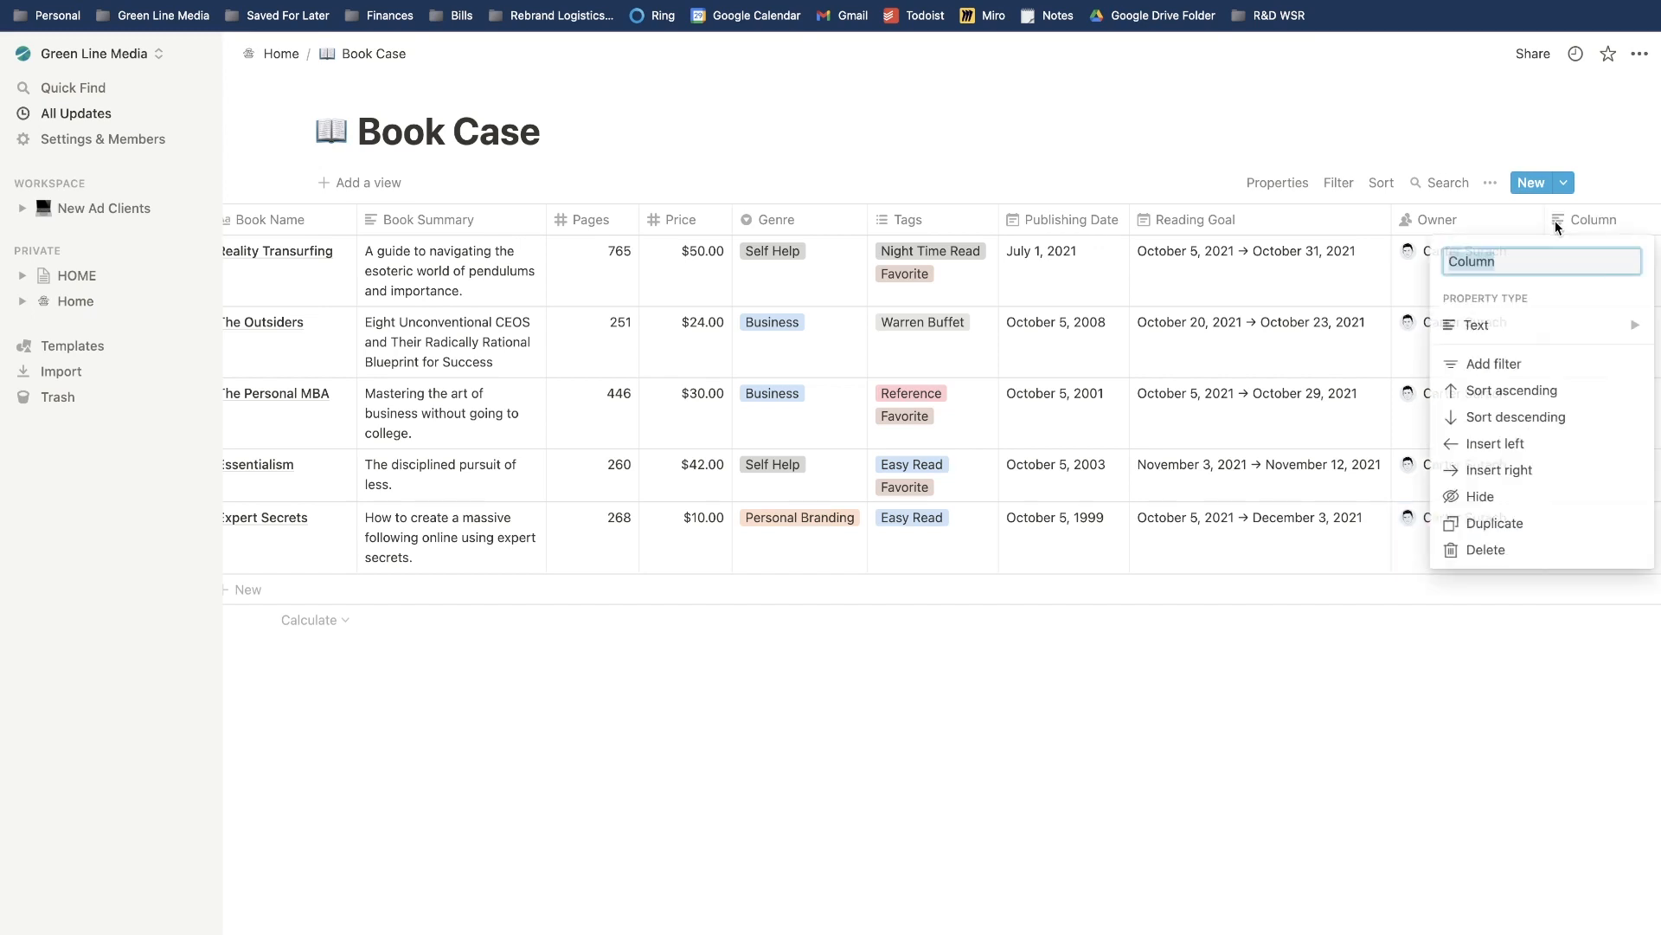
pyautogui.moveTo(1536, 325)
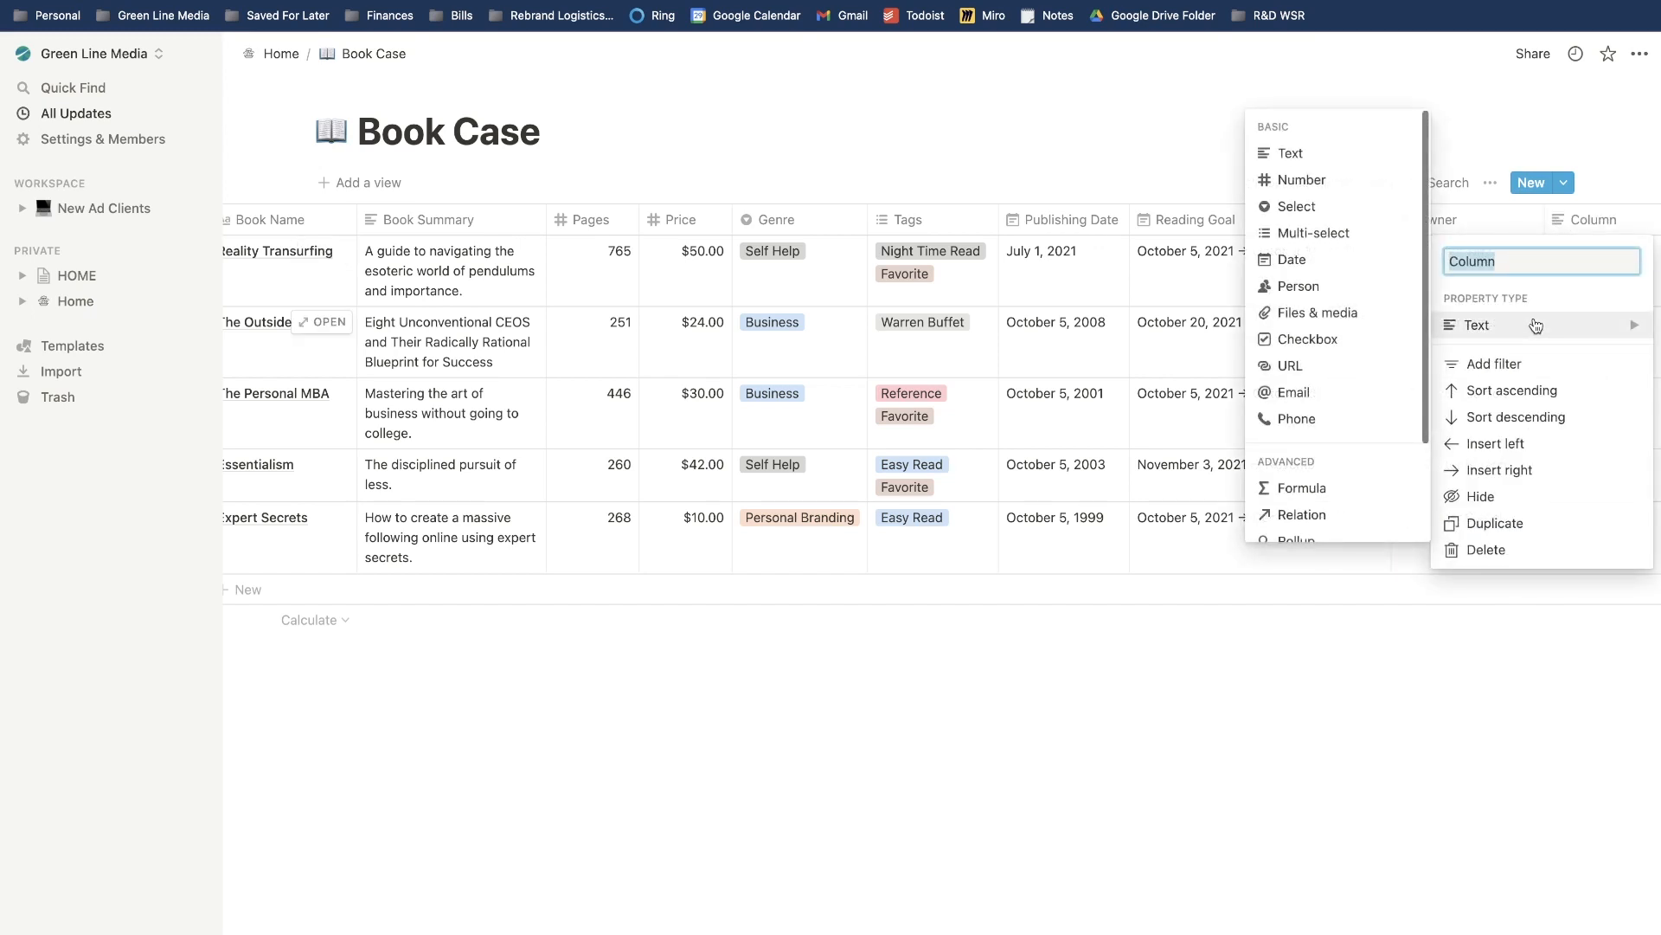
pyautogui.click(1326, 342)
pyautogui.hscroll(2, 1399, 341)
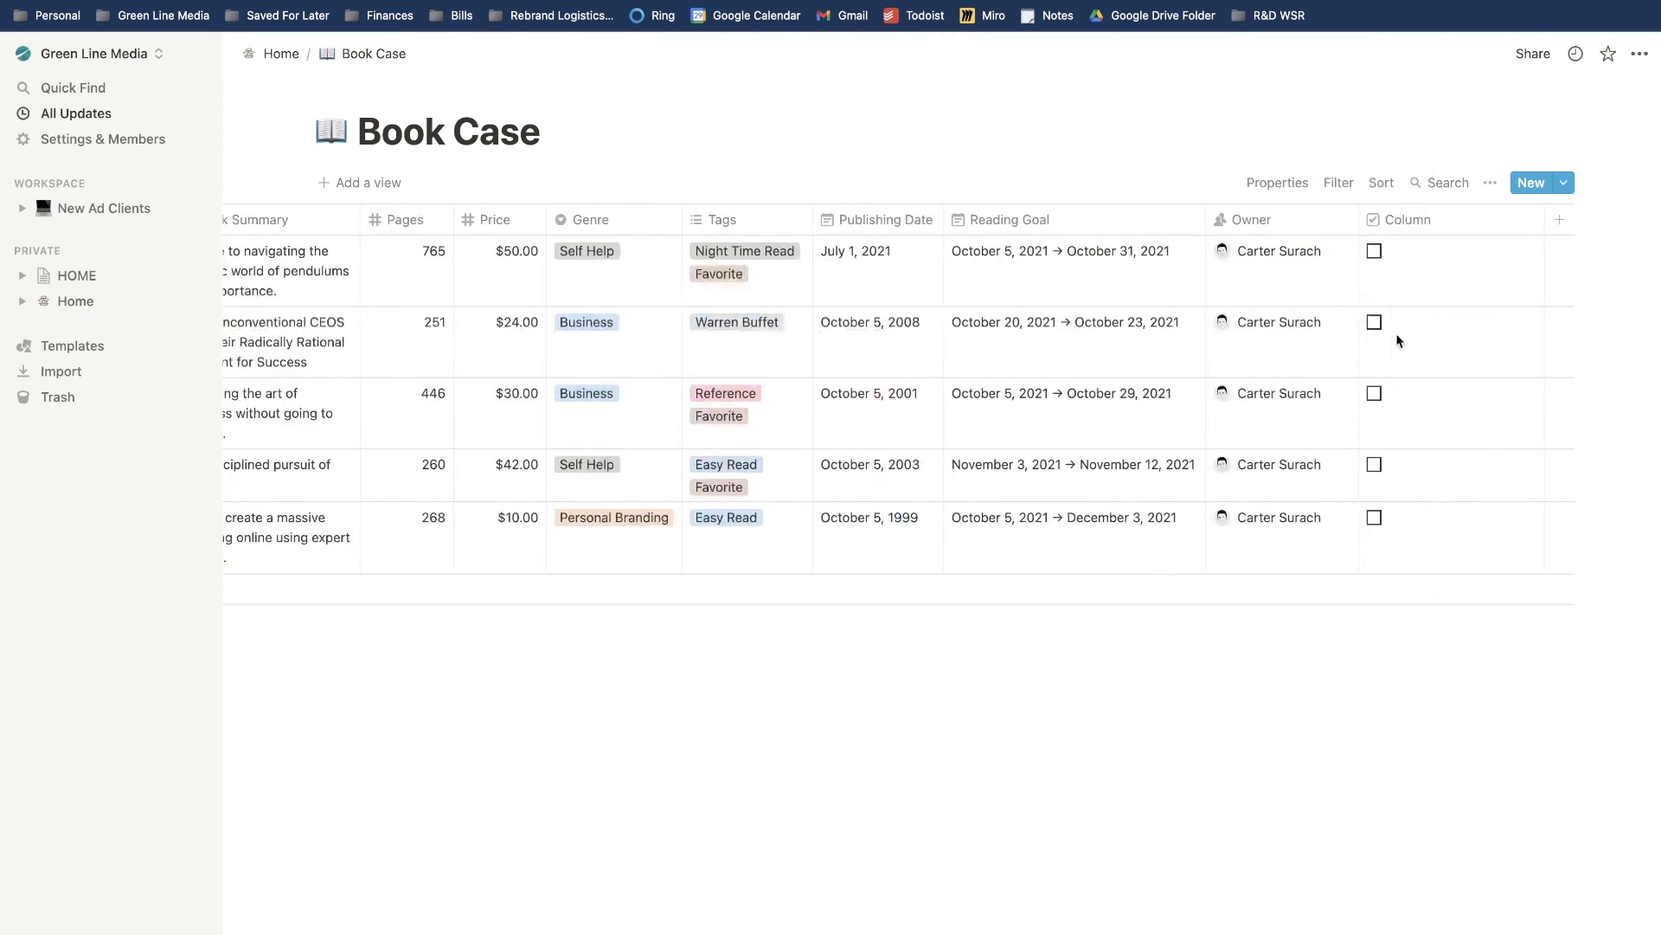
pyautogui.click(1393, 220)
pyautogui.write('Coim')
pyautogui.write('oplete')
pyautogui.press('Return')
pyautogui.click(1377, 251)
pyautogui.click(1374, 393)
# Add a Created time property after the Complete column and look over the table.
pyautogui.hscroll(-2, 1462, 220)
pyautogui.click(1563, 219)
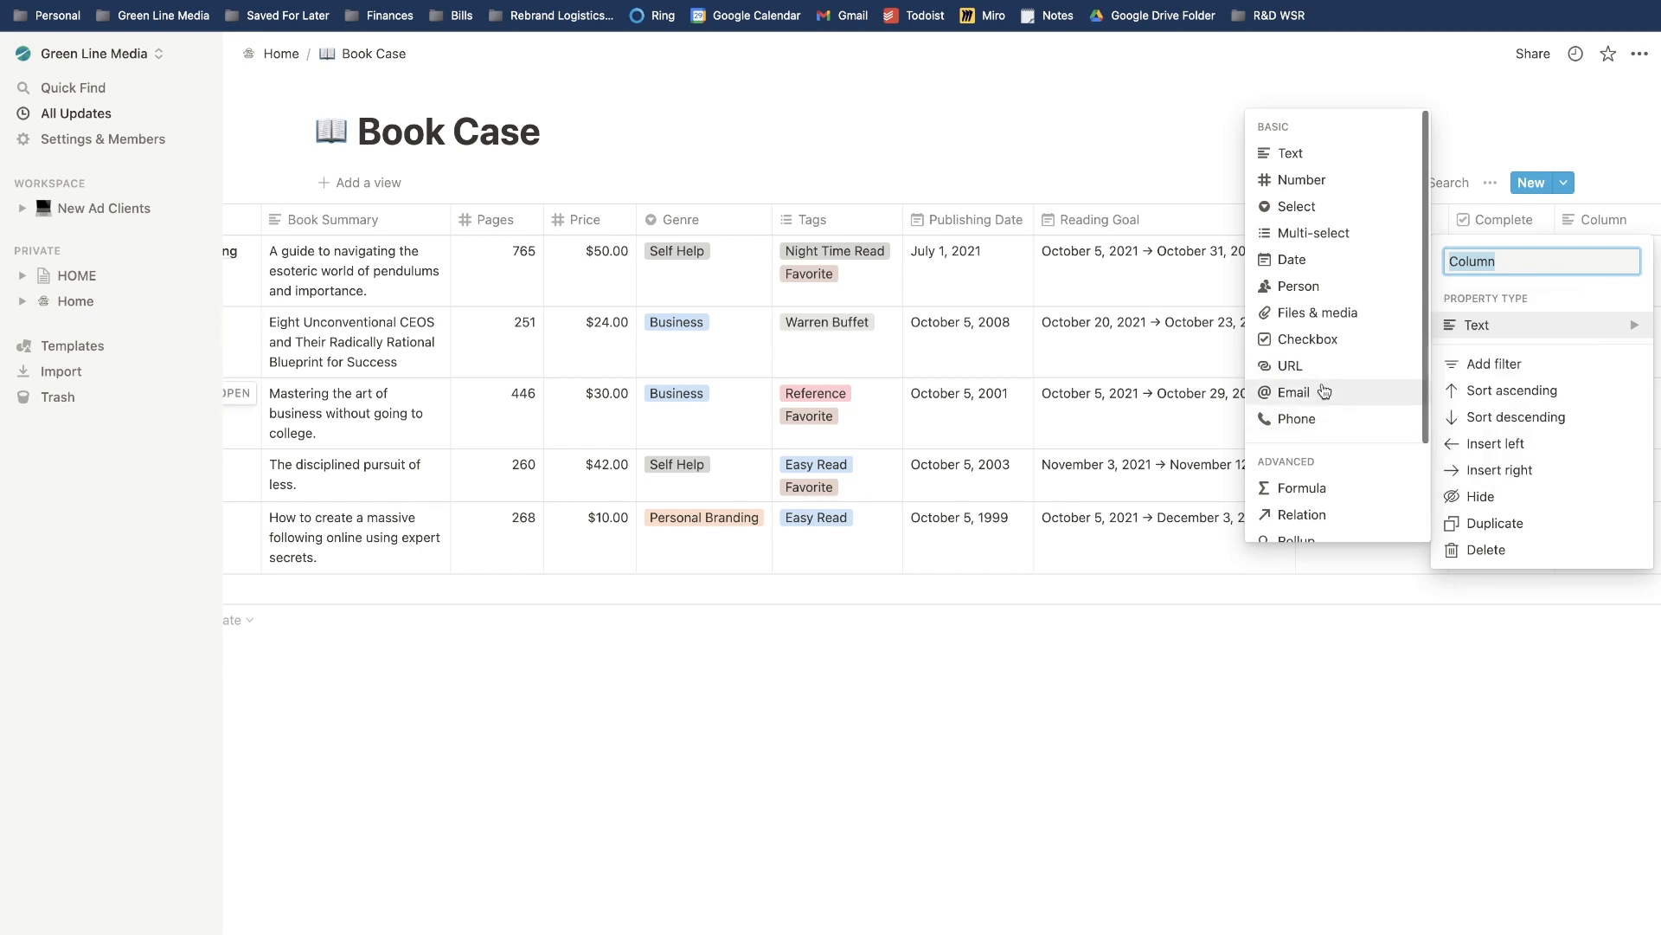
pyautogui.scroll(-3, 1340, 415)
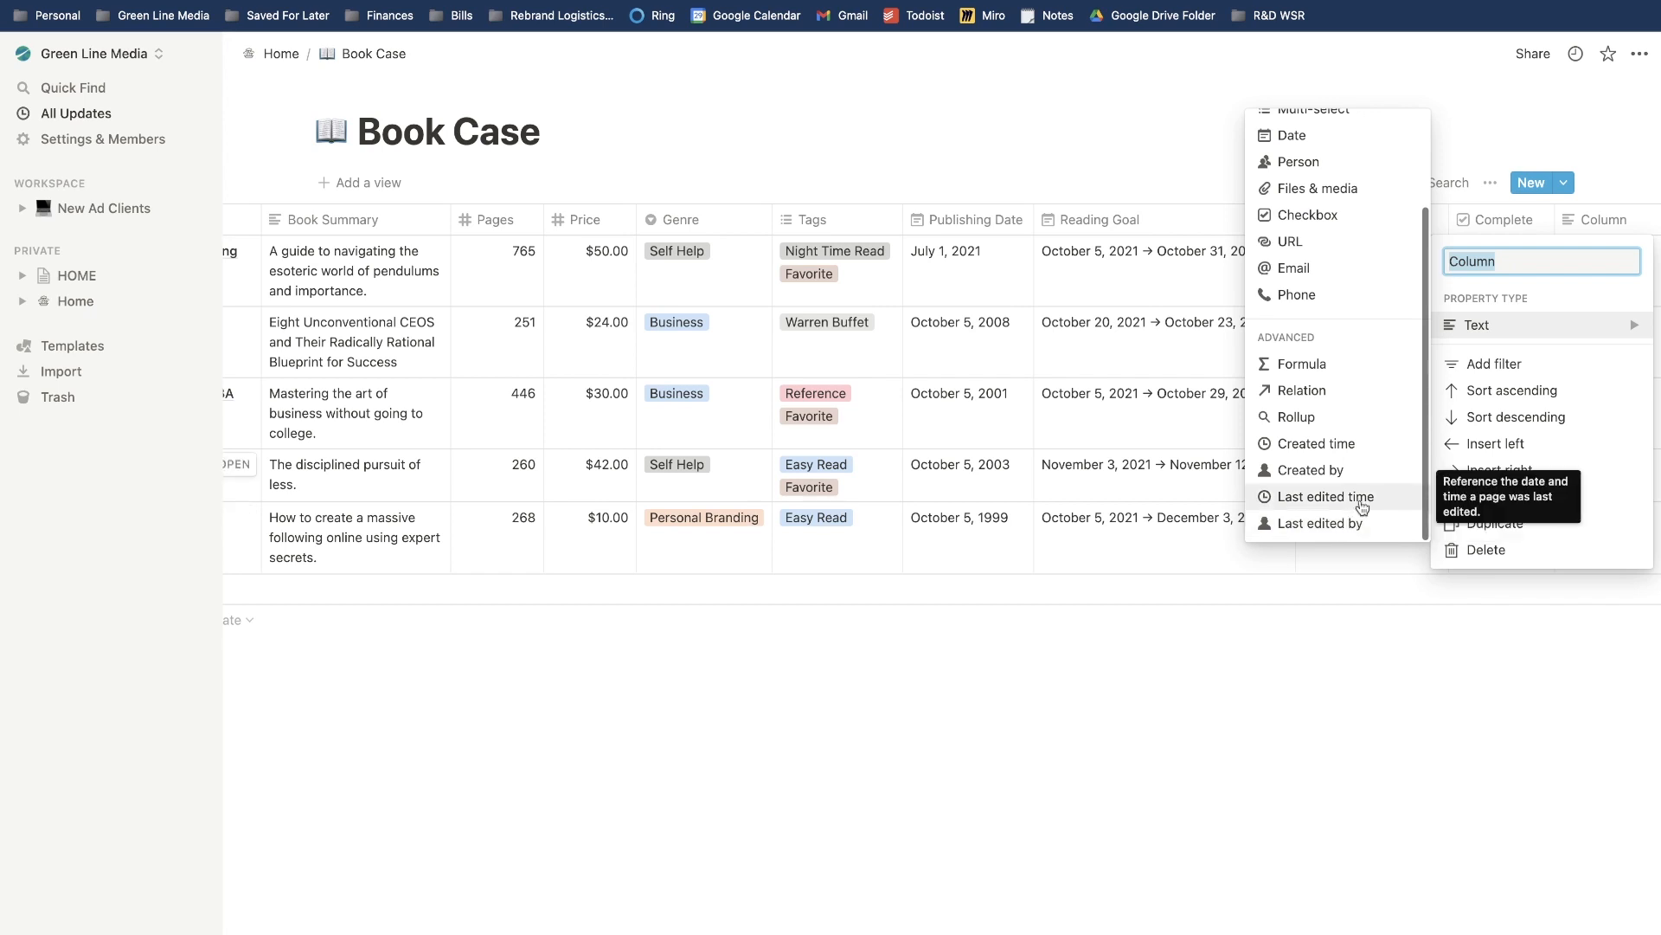
pyautogui.click(1368, 445)
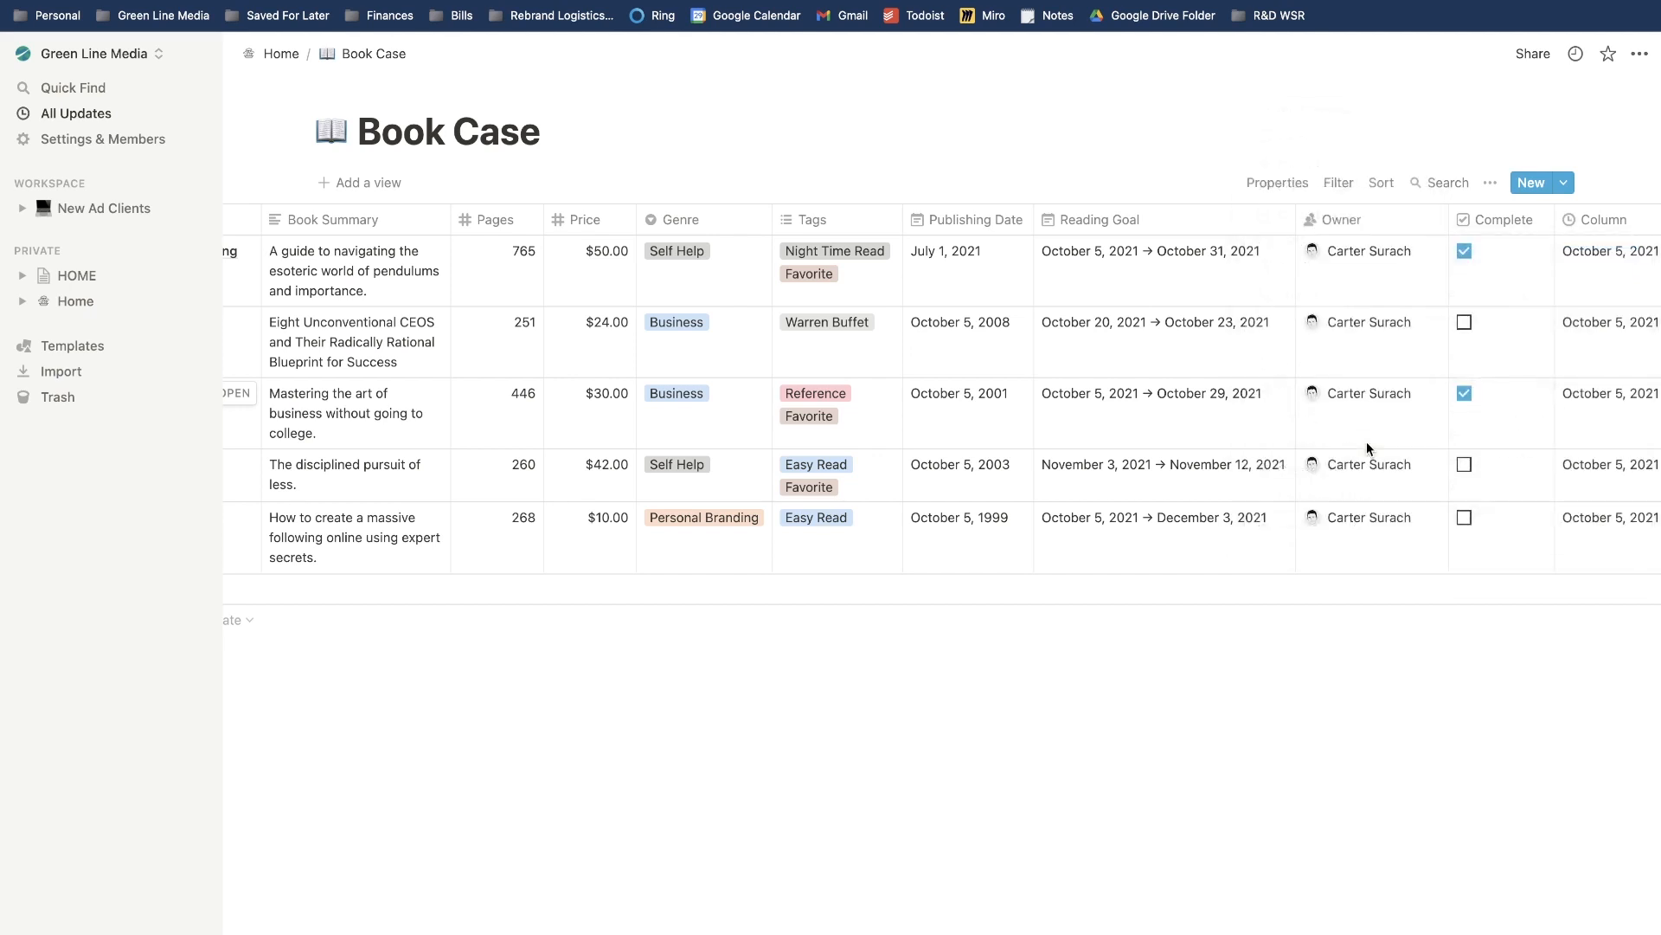
pyautogui.hscroll(3, 1415, 323)
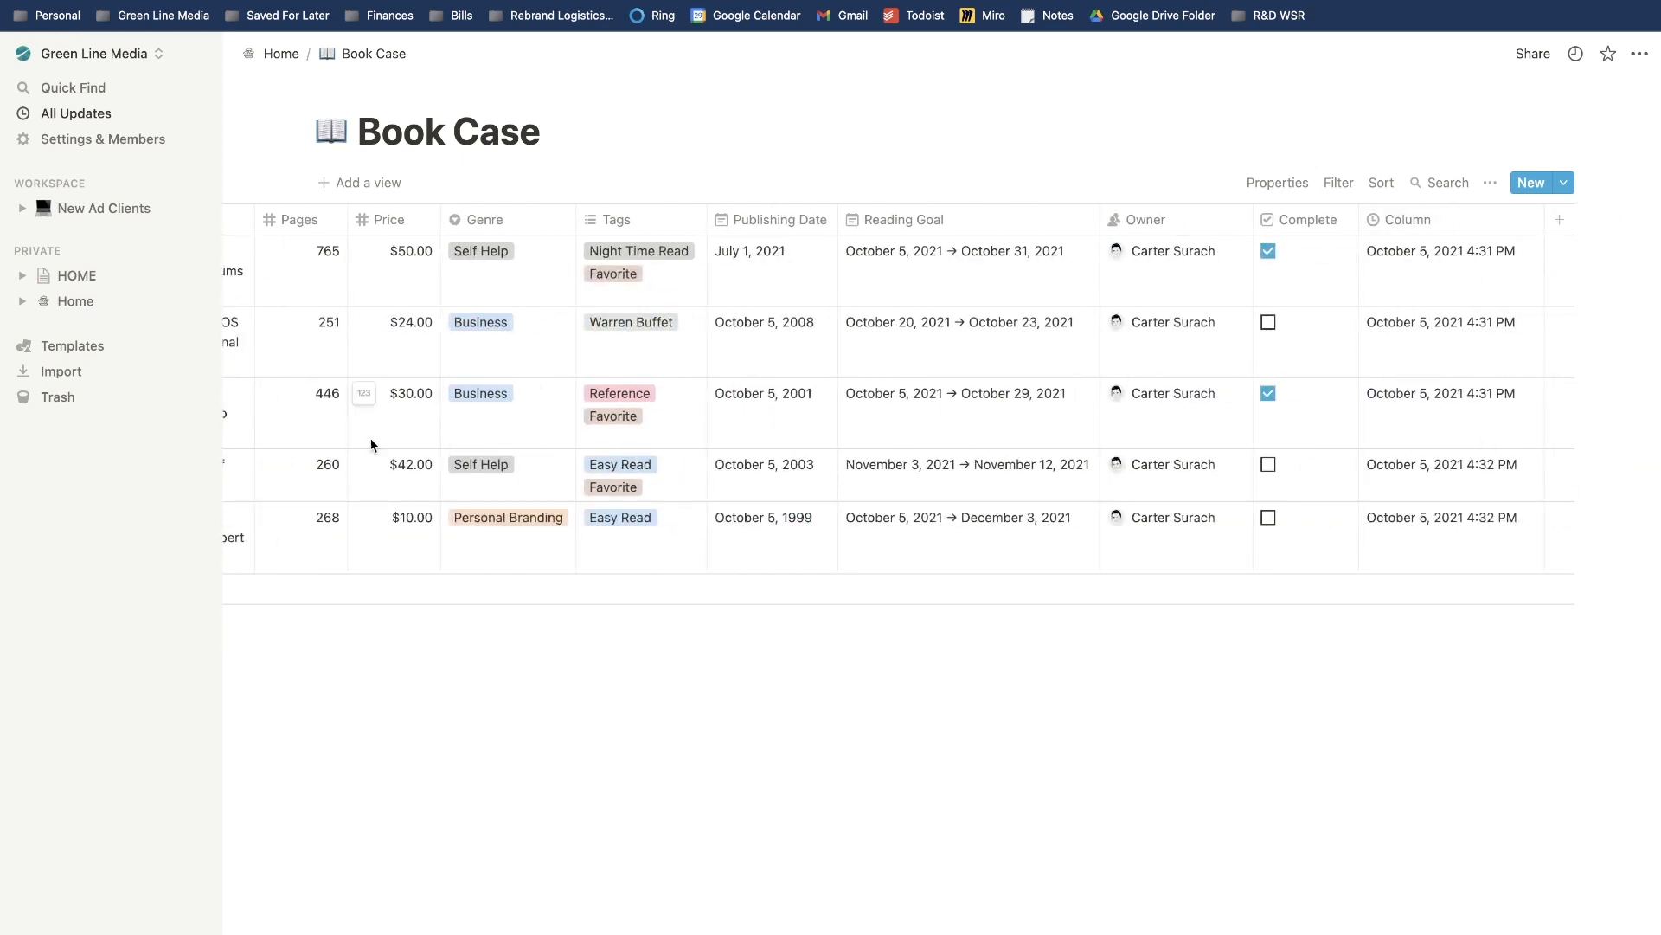
pyautogui.hscroll(-5, 474, 448)
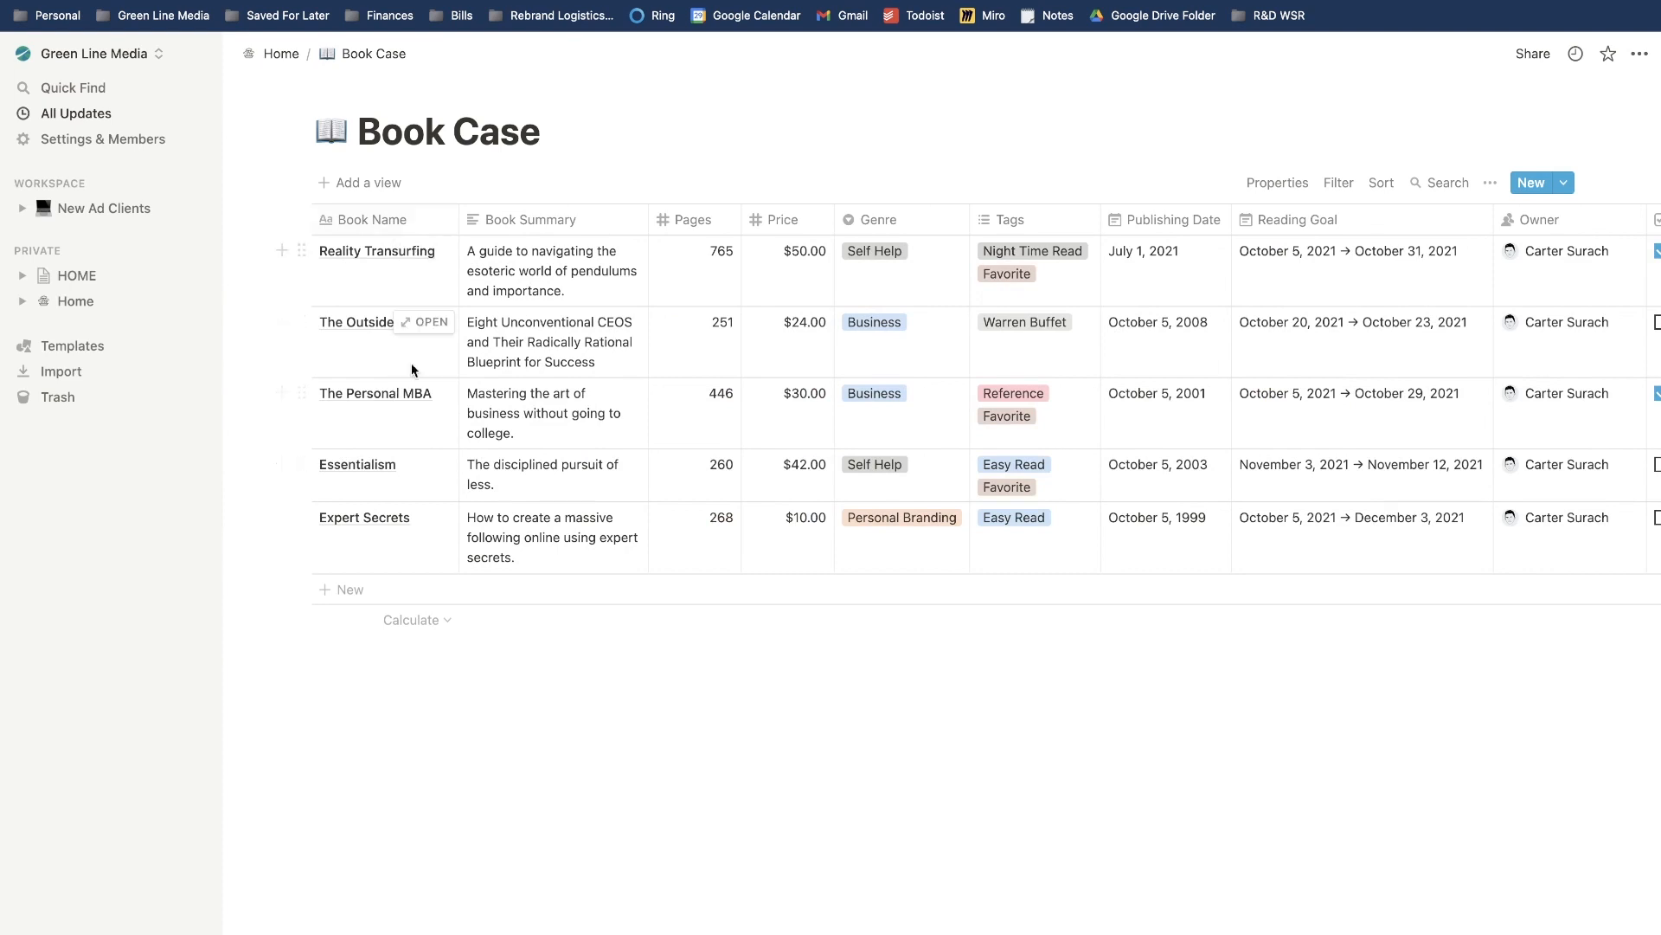
pyautogui.hscroll(5, 378, 315)
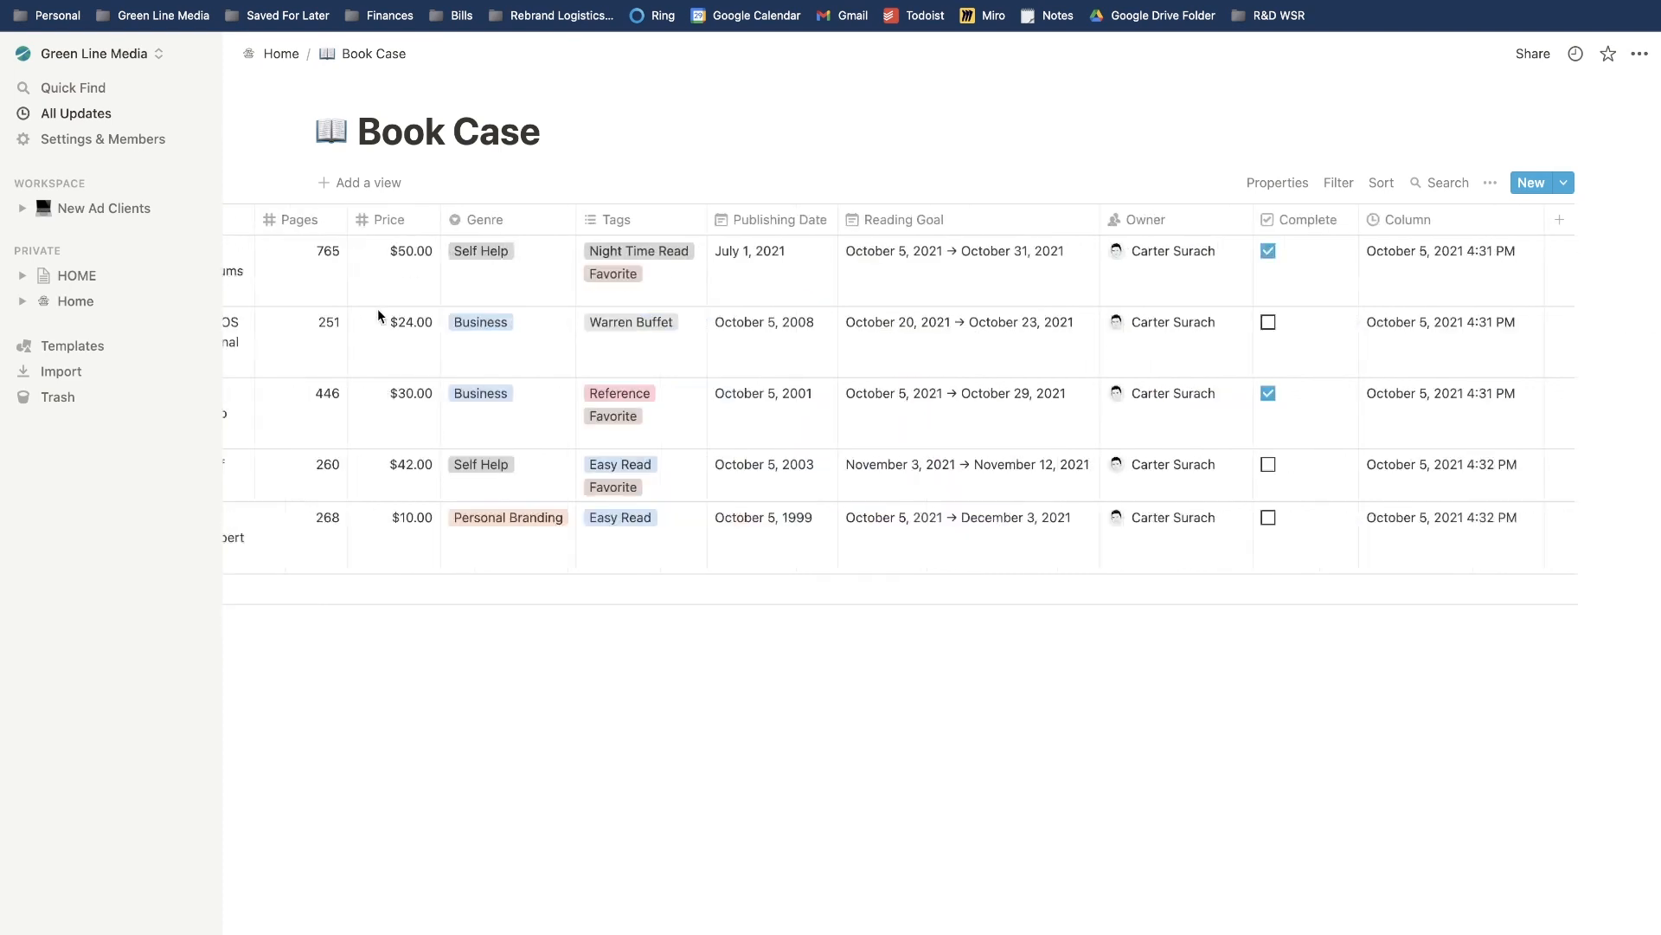
# Try another advanced property type on the unnamed Created time column.
pyautogui.click(1457, 221)
pyautogui.moveTo(1477, 336)
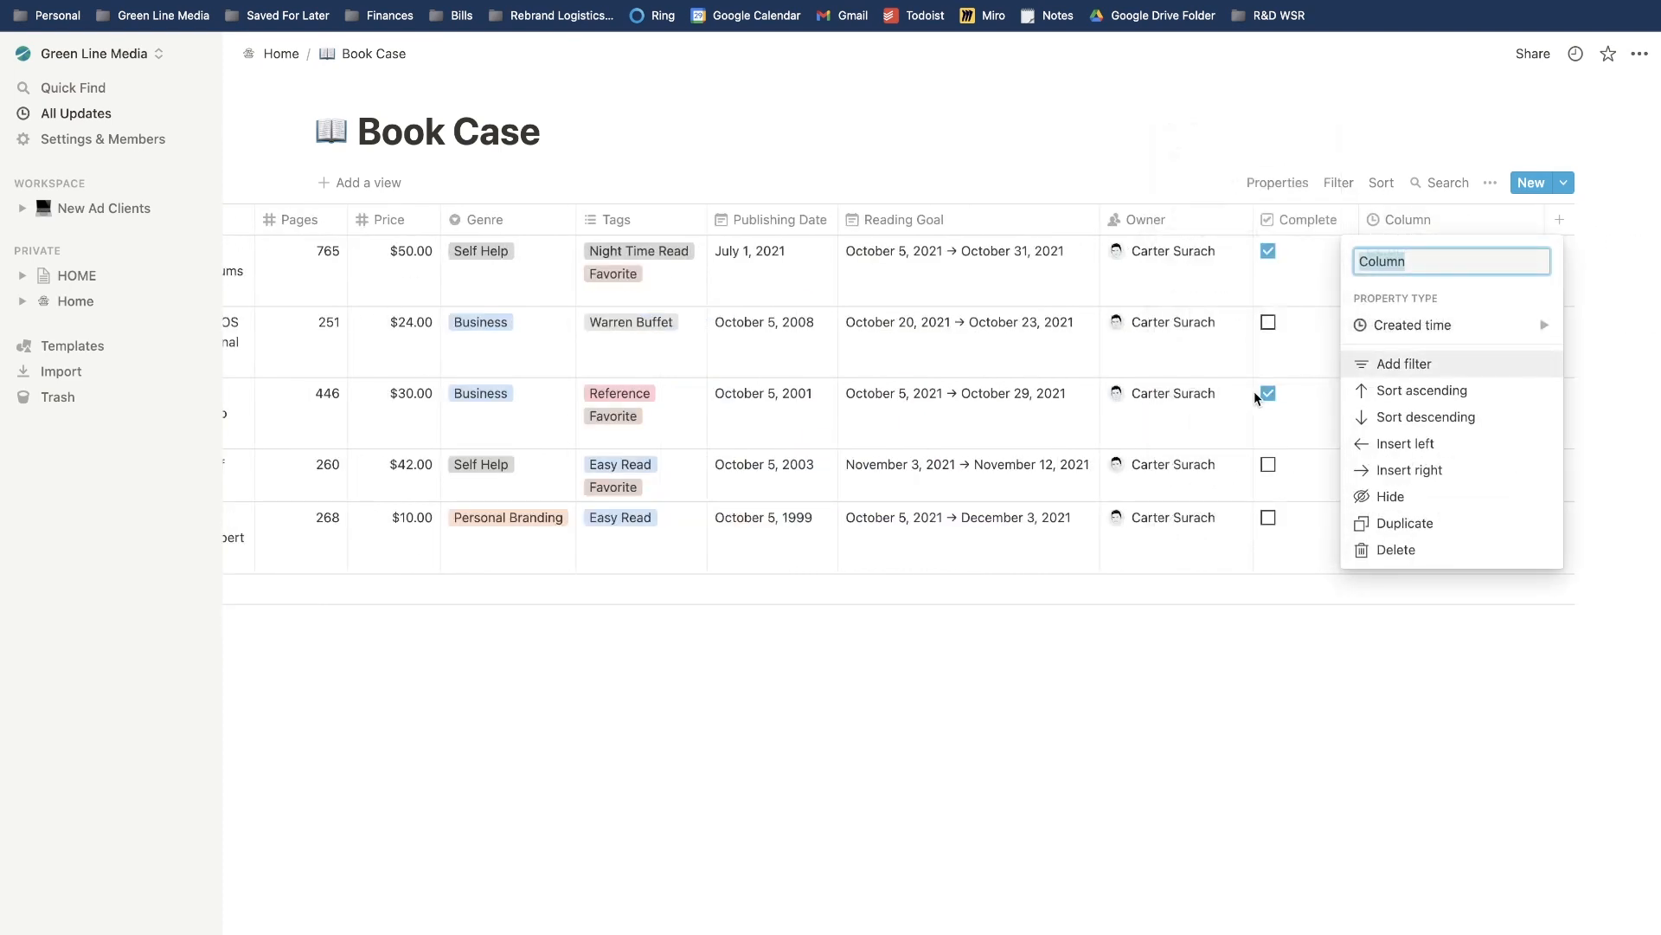
pyautogui.moveTo(1385, 326)
pyautogui.scroll(-3, 1240, 483)
pyautogui.click(1240, 481)
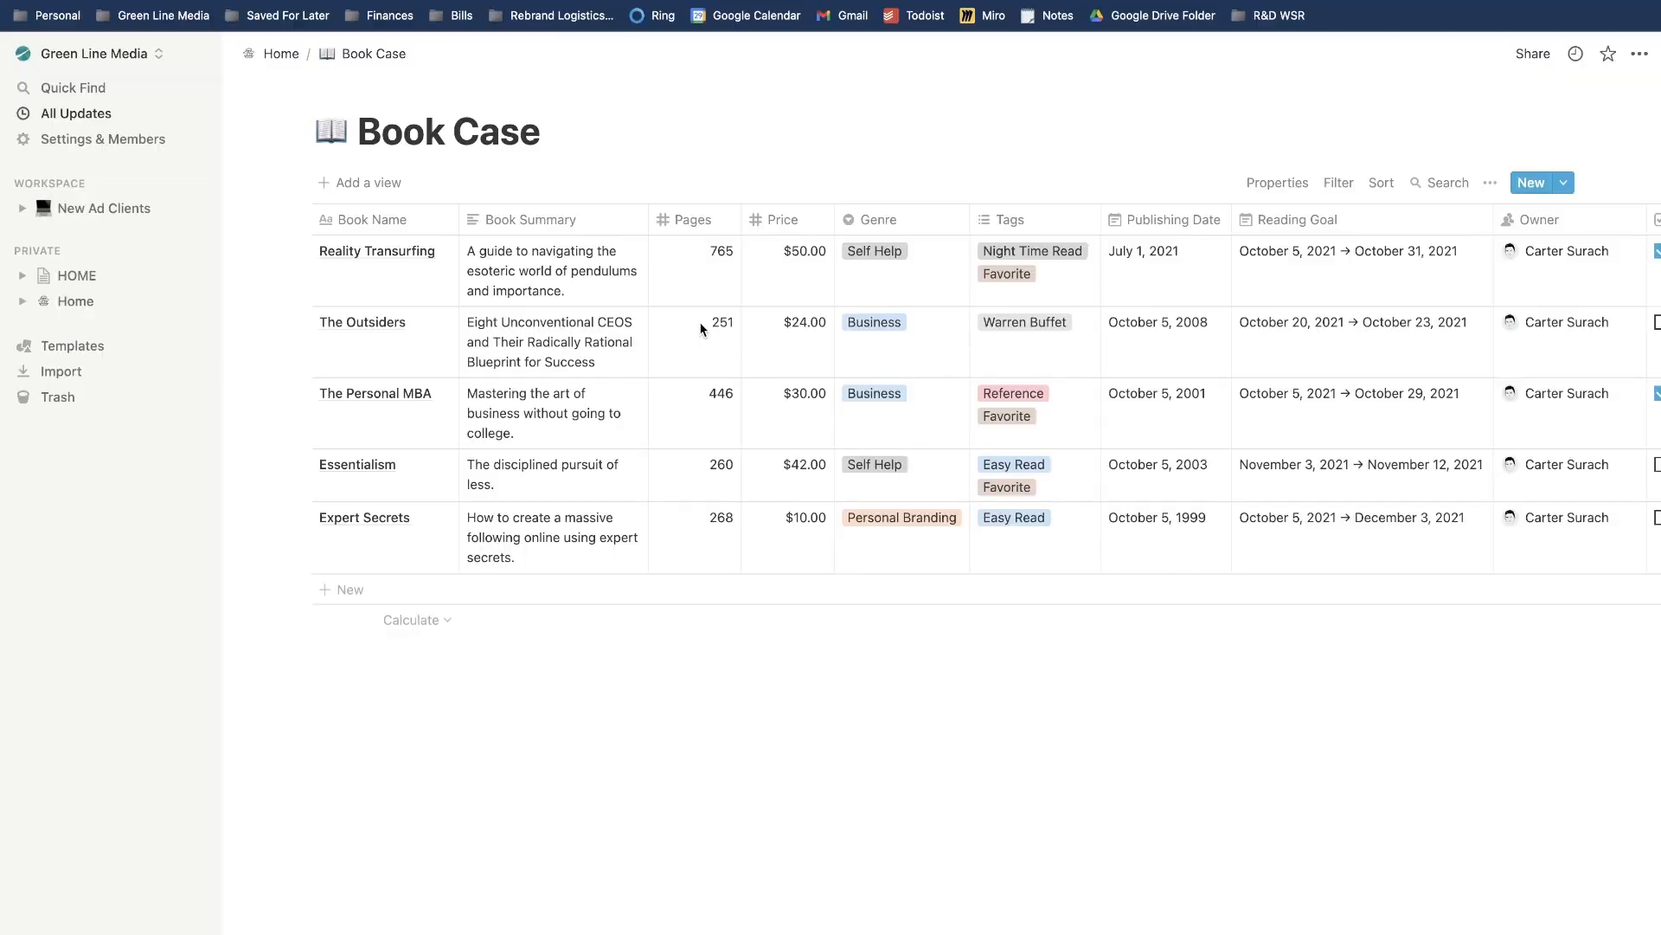
pyautogui.hscroll(5, 701, 327)
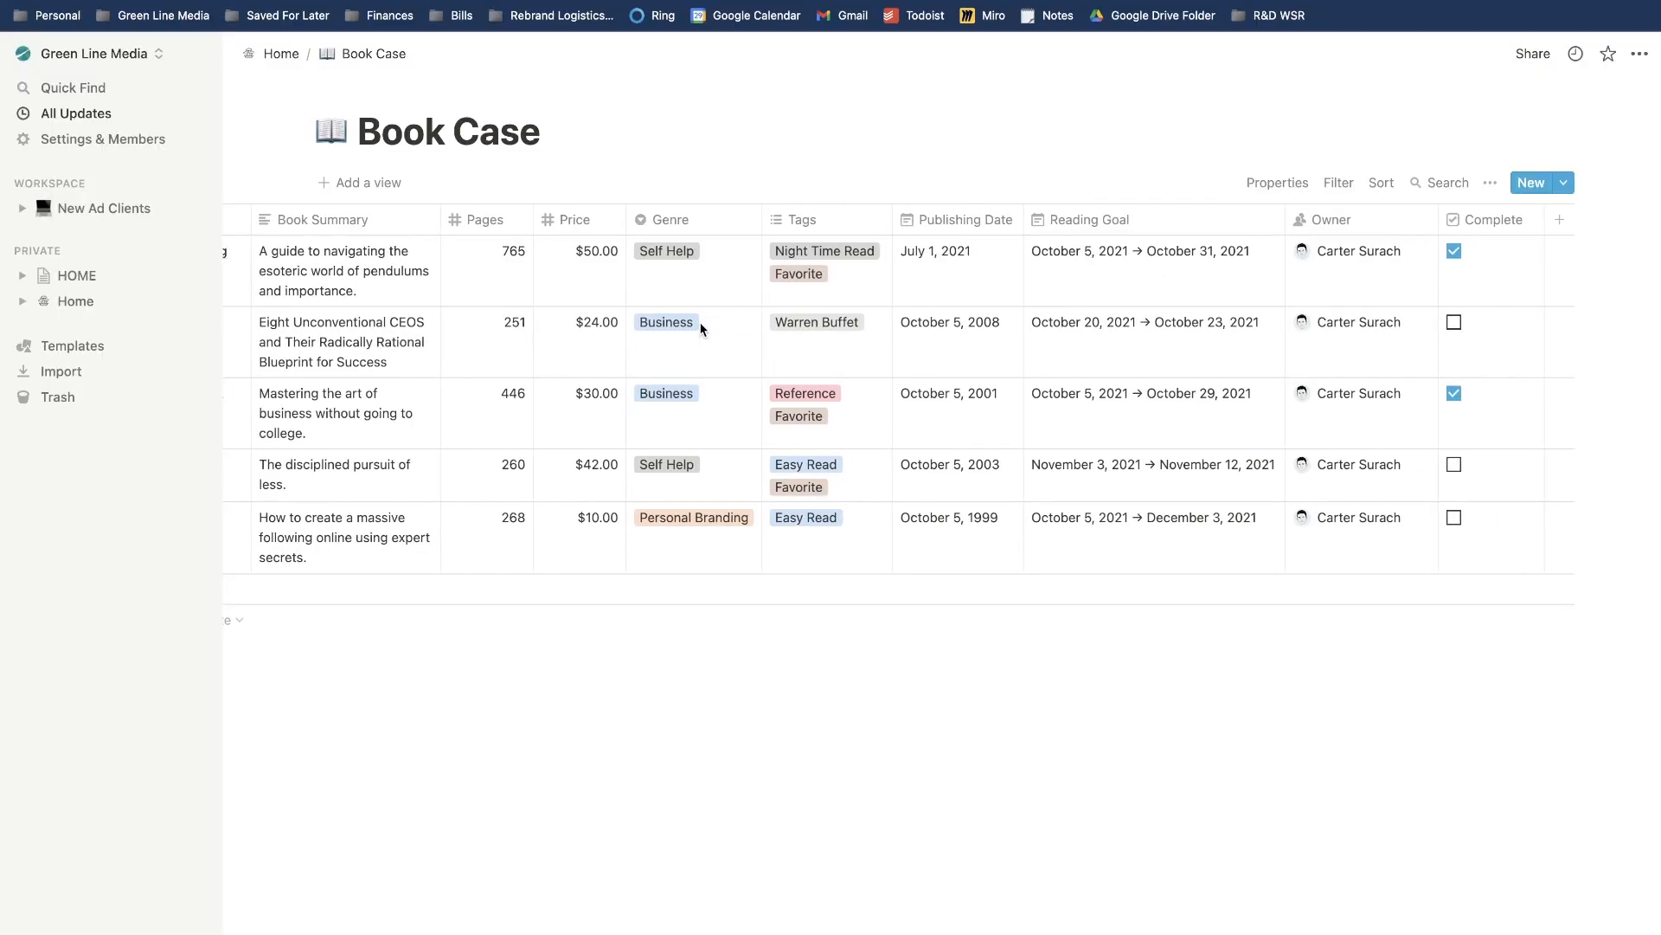
pyautogui.hscroll(-5, 701, 327)
pyautogui.hscroll(4, 700, 327)
pyautogui.hscroll(-2, 701, 328)
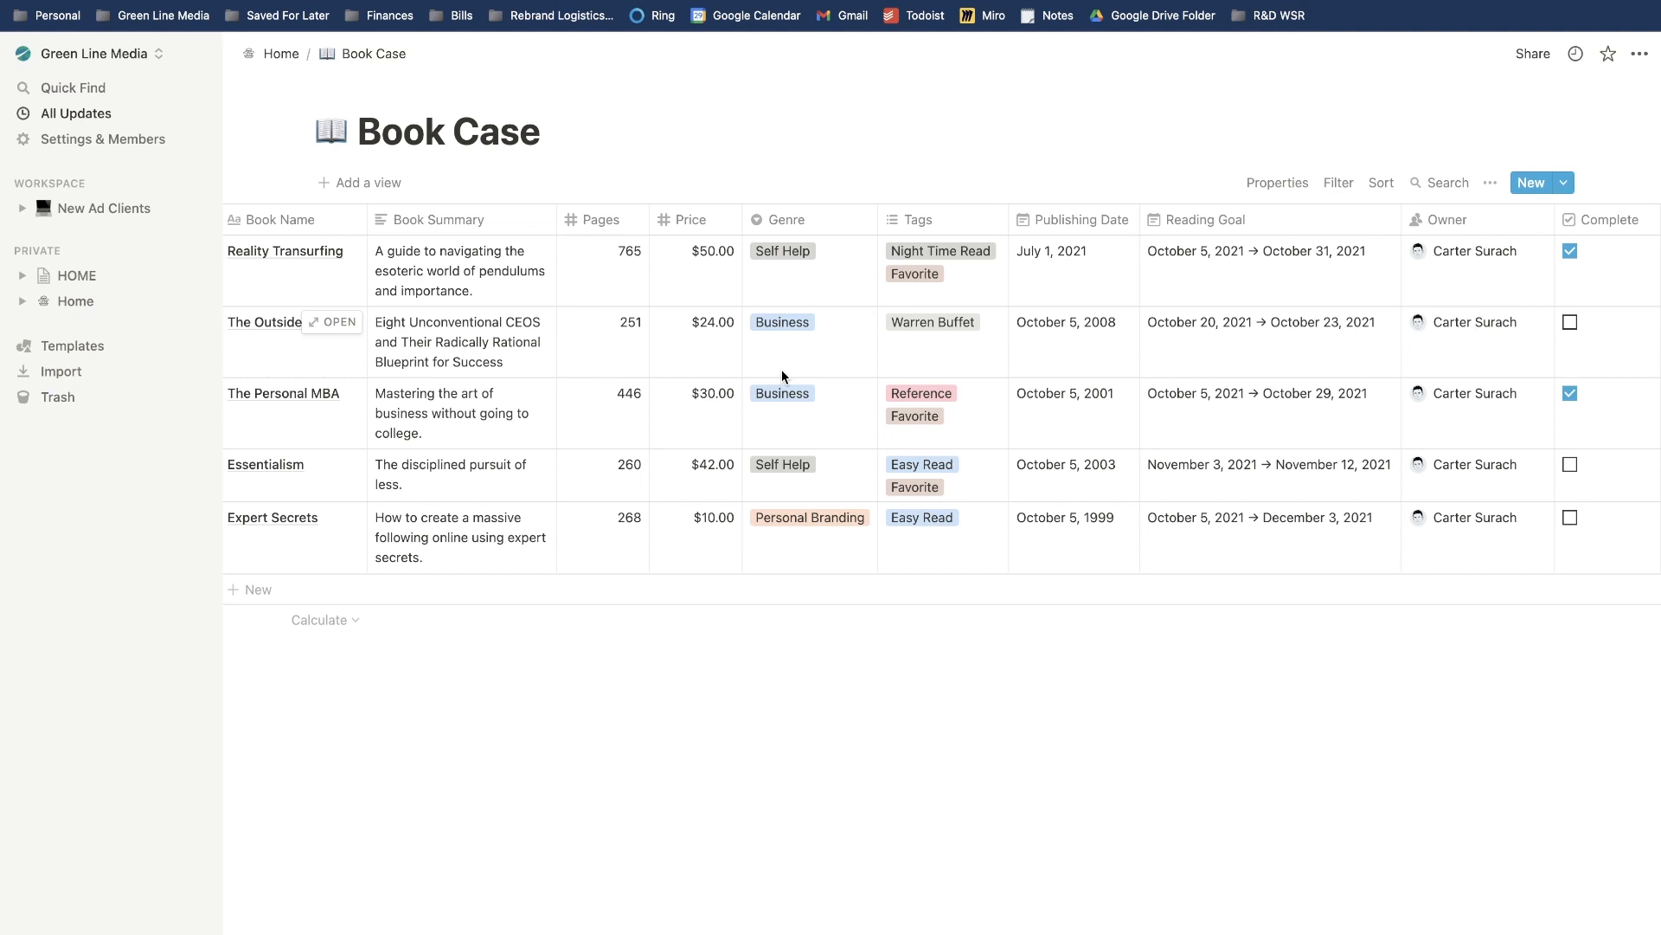
pyautogui.hscroll(-2, 589, 381)
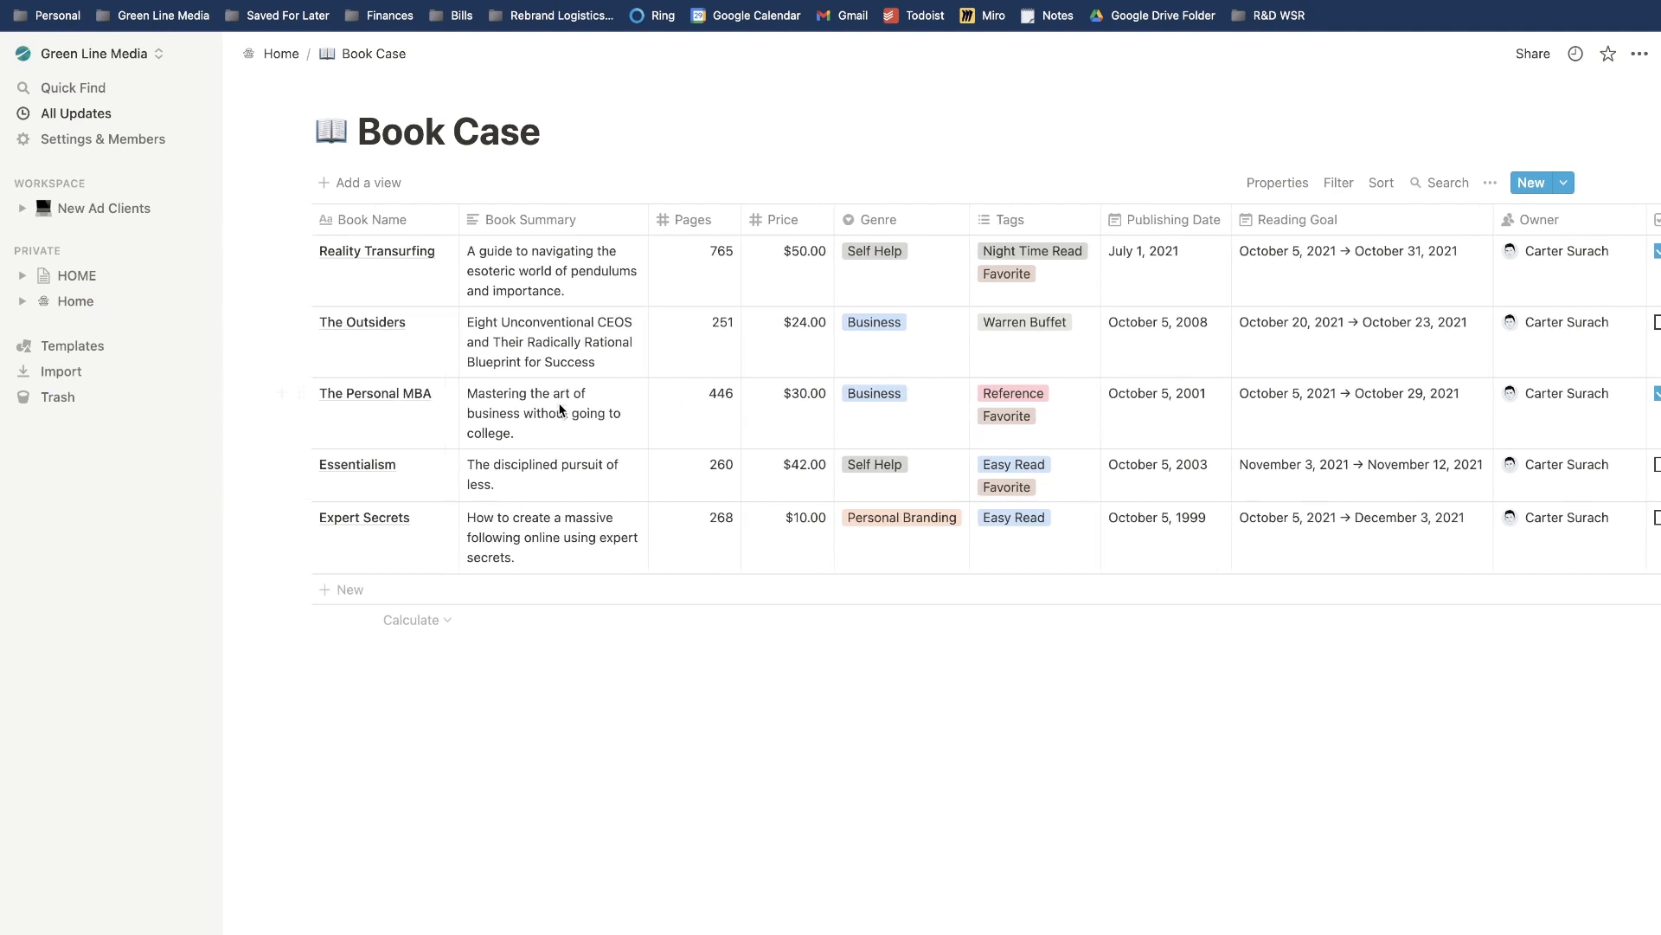
# Add an empty row below Expert Secrets and undo it.
pyautogui.click(363, 594)
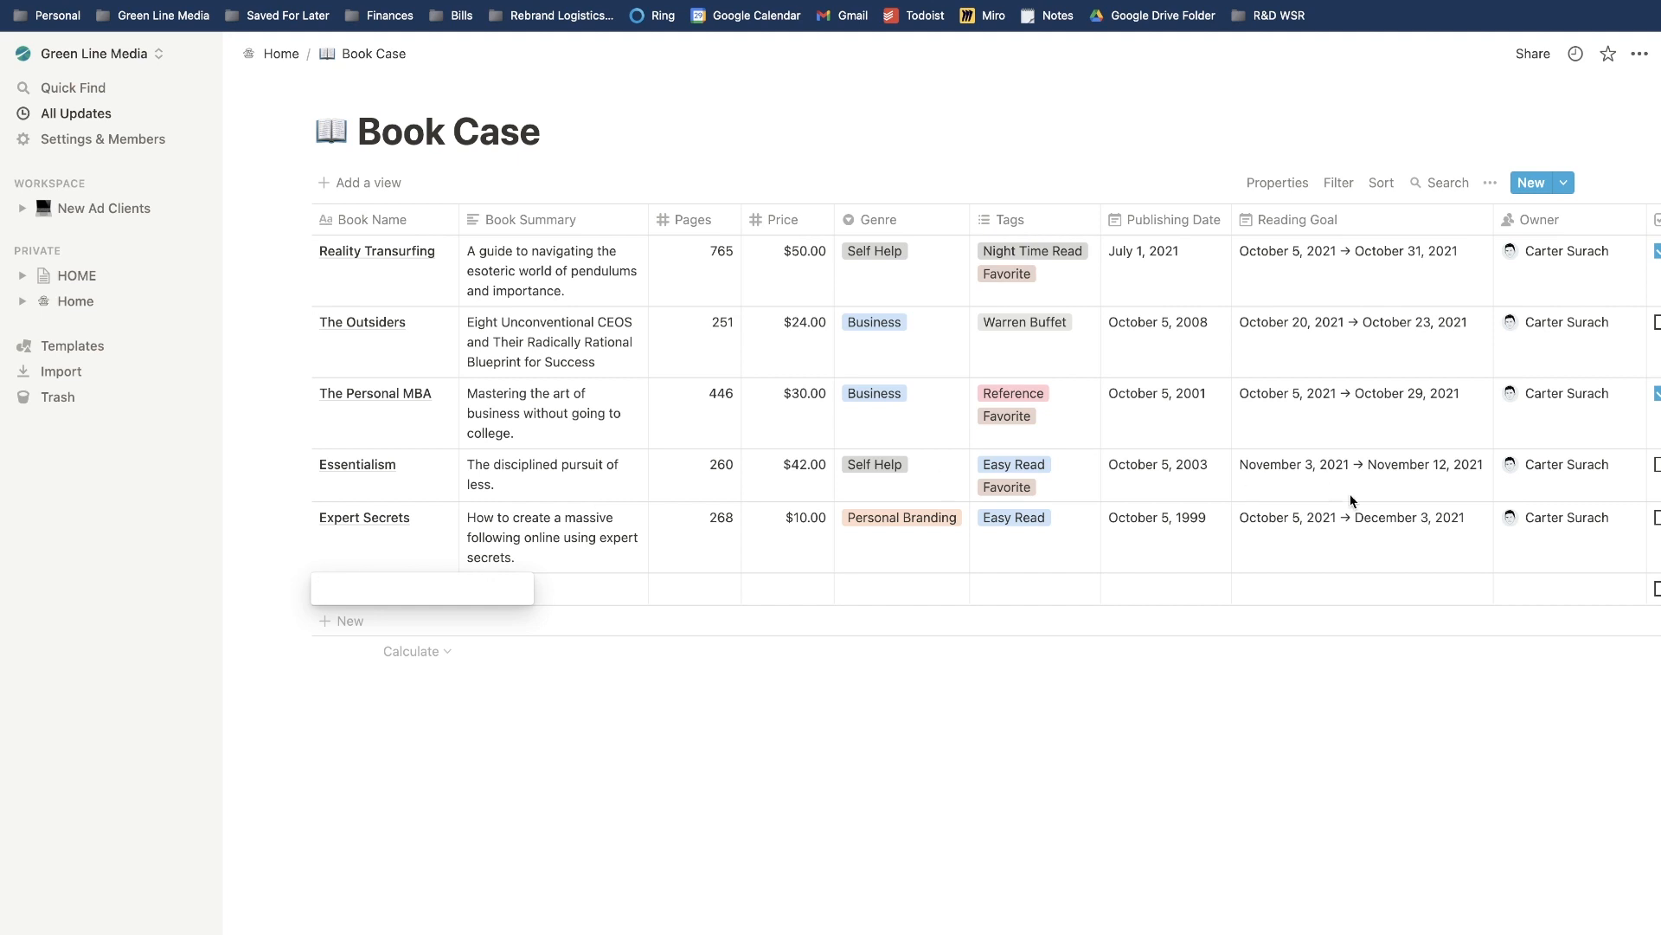
pyautogui.press('super+z')
pyautogui.click(703, 717)
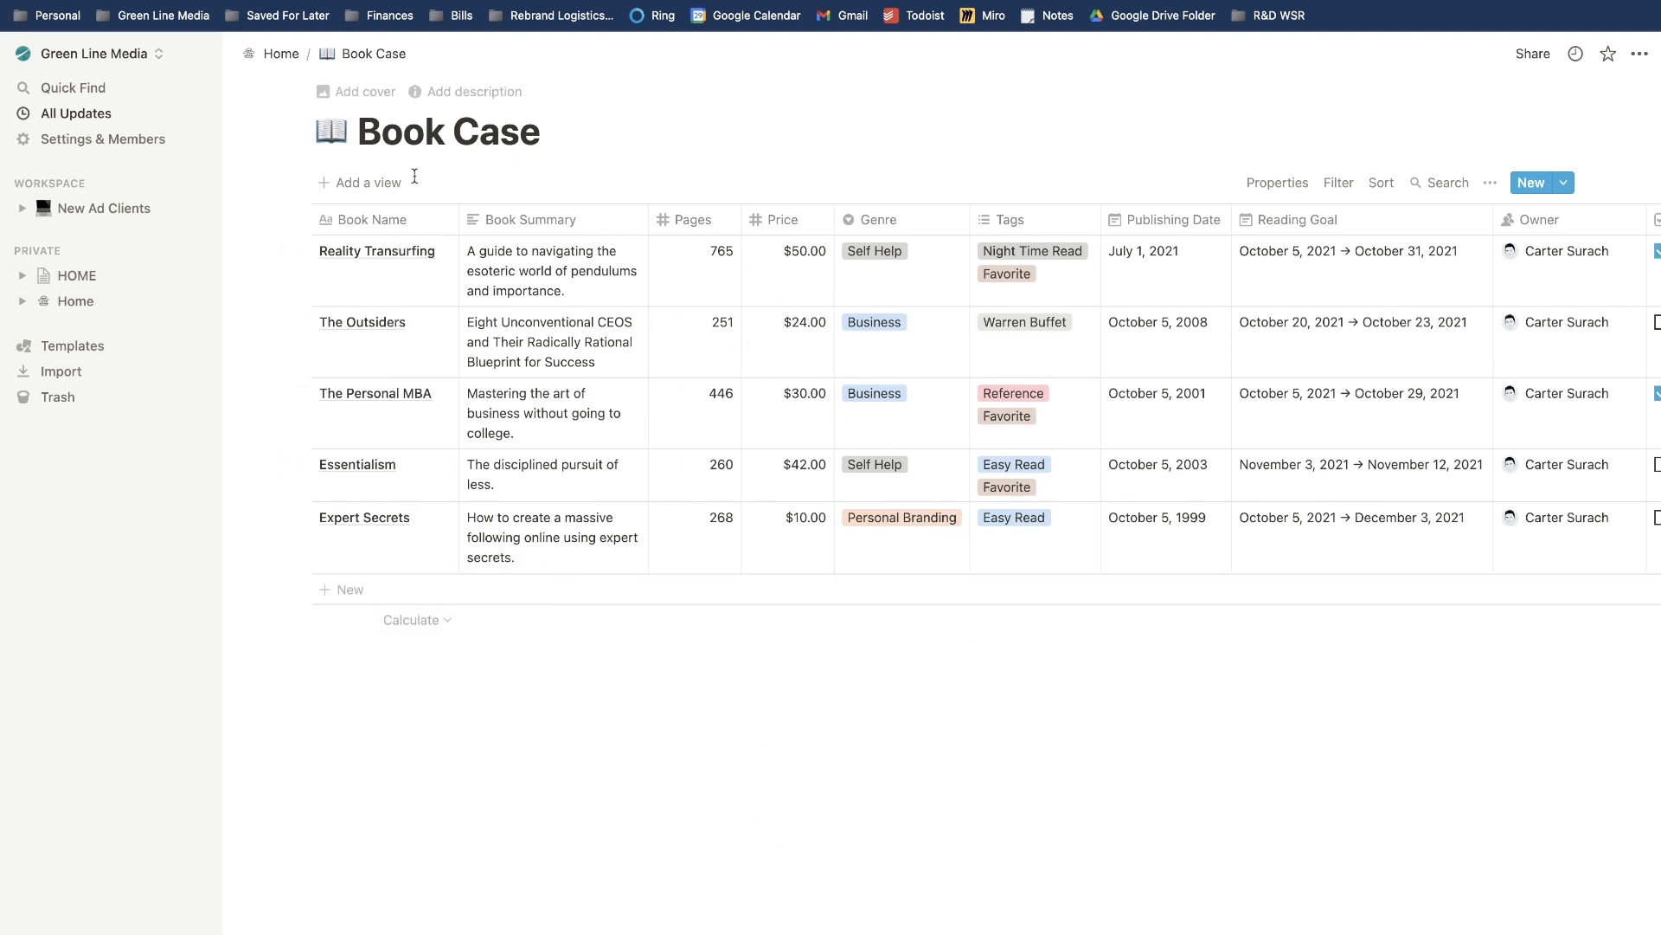
# Add a Board view to the Book Case database and hide its No Genre column.
pyautogui.click(380, 189)
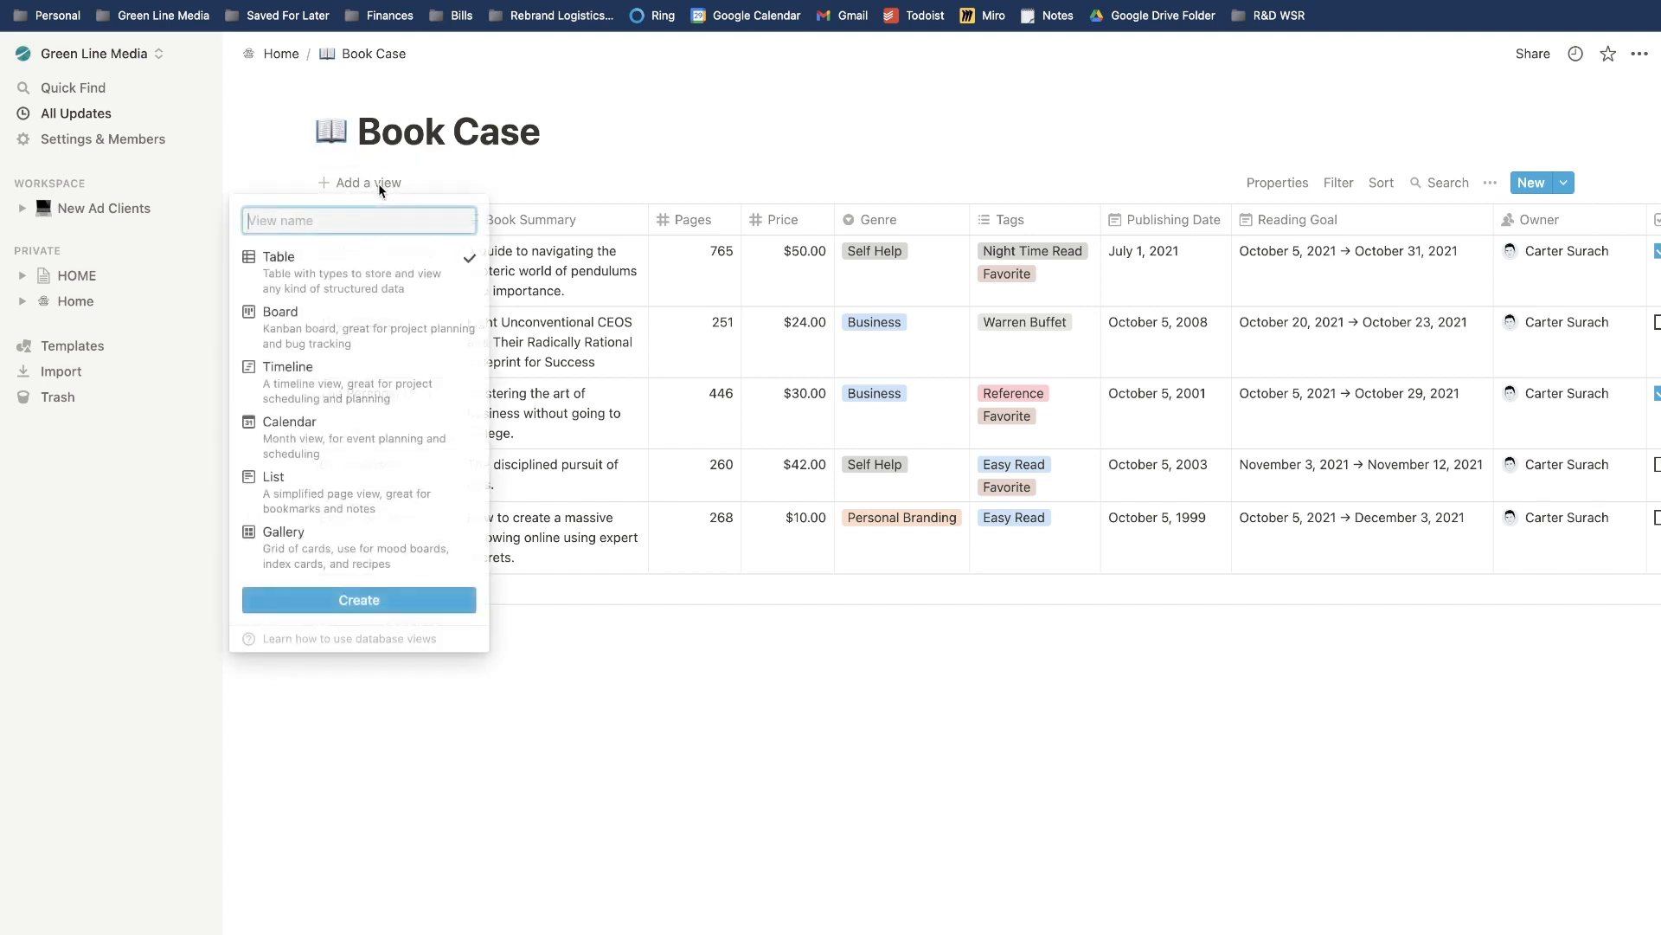
pyautogui.click(368, 317)
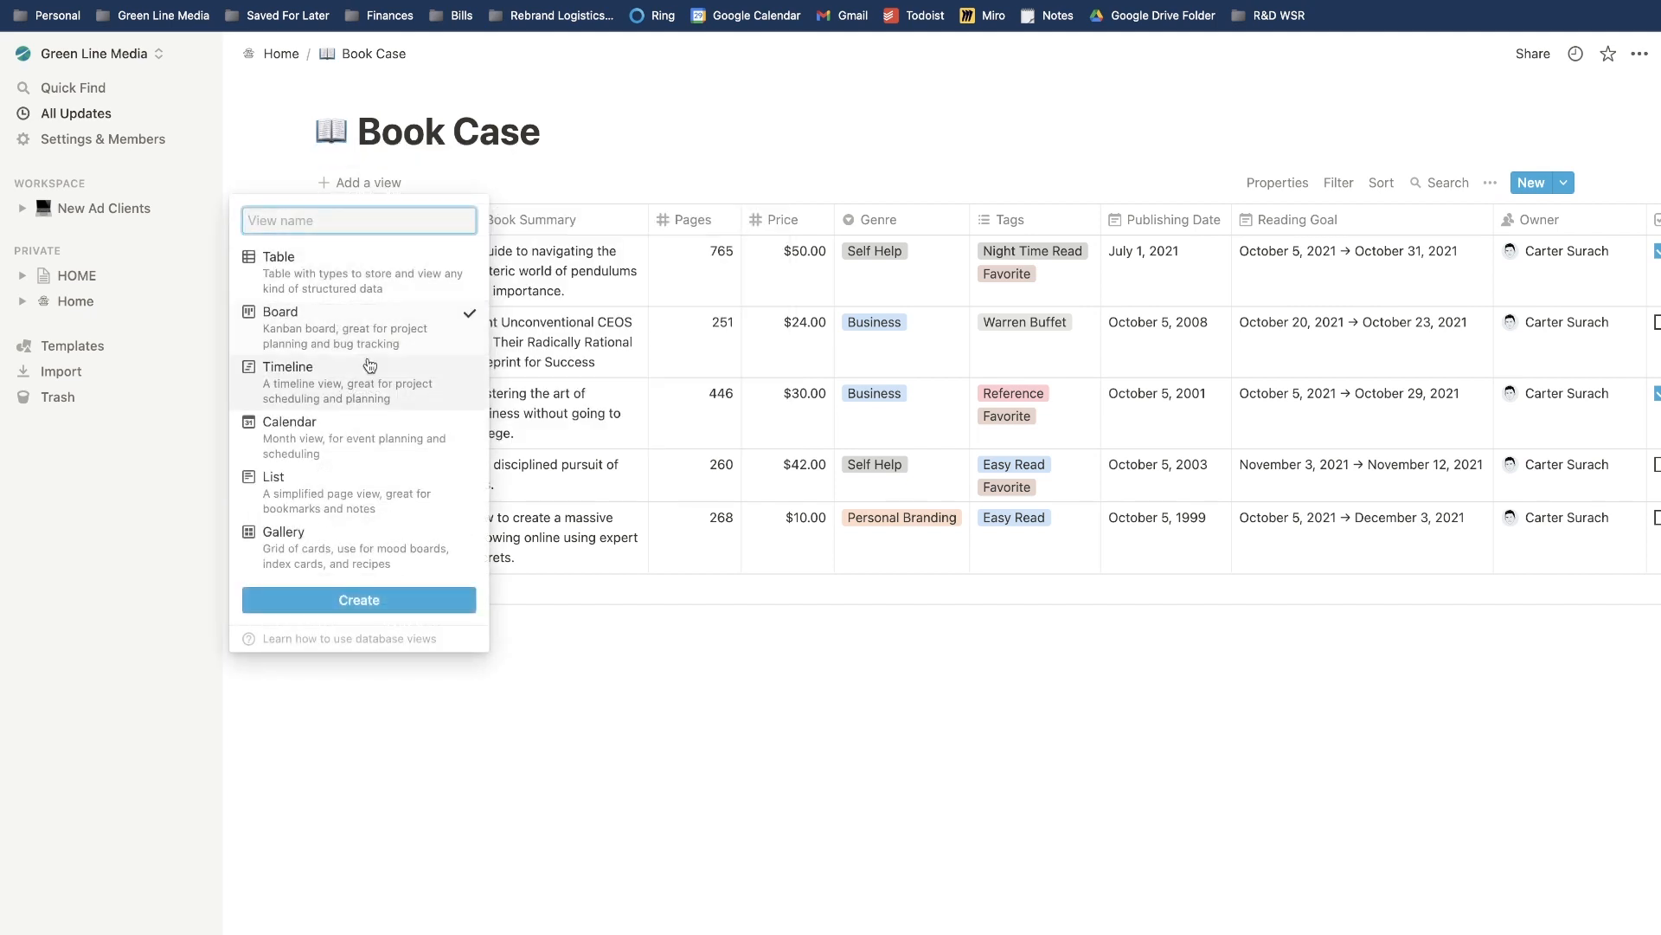
pyautogui.click(368, 609)
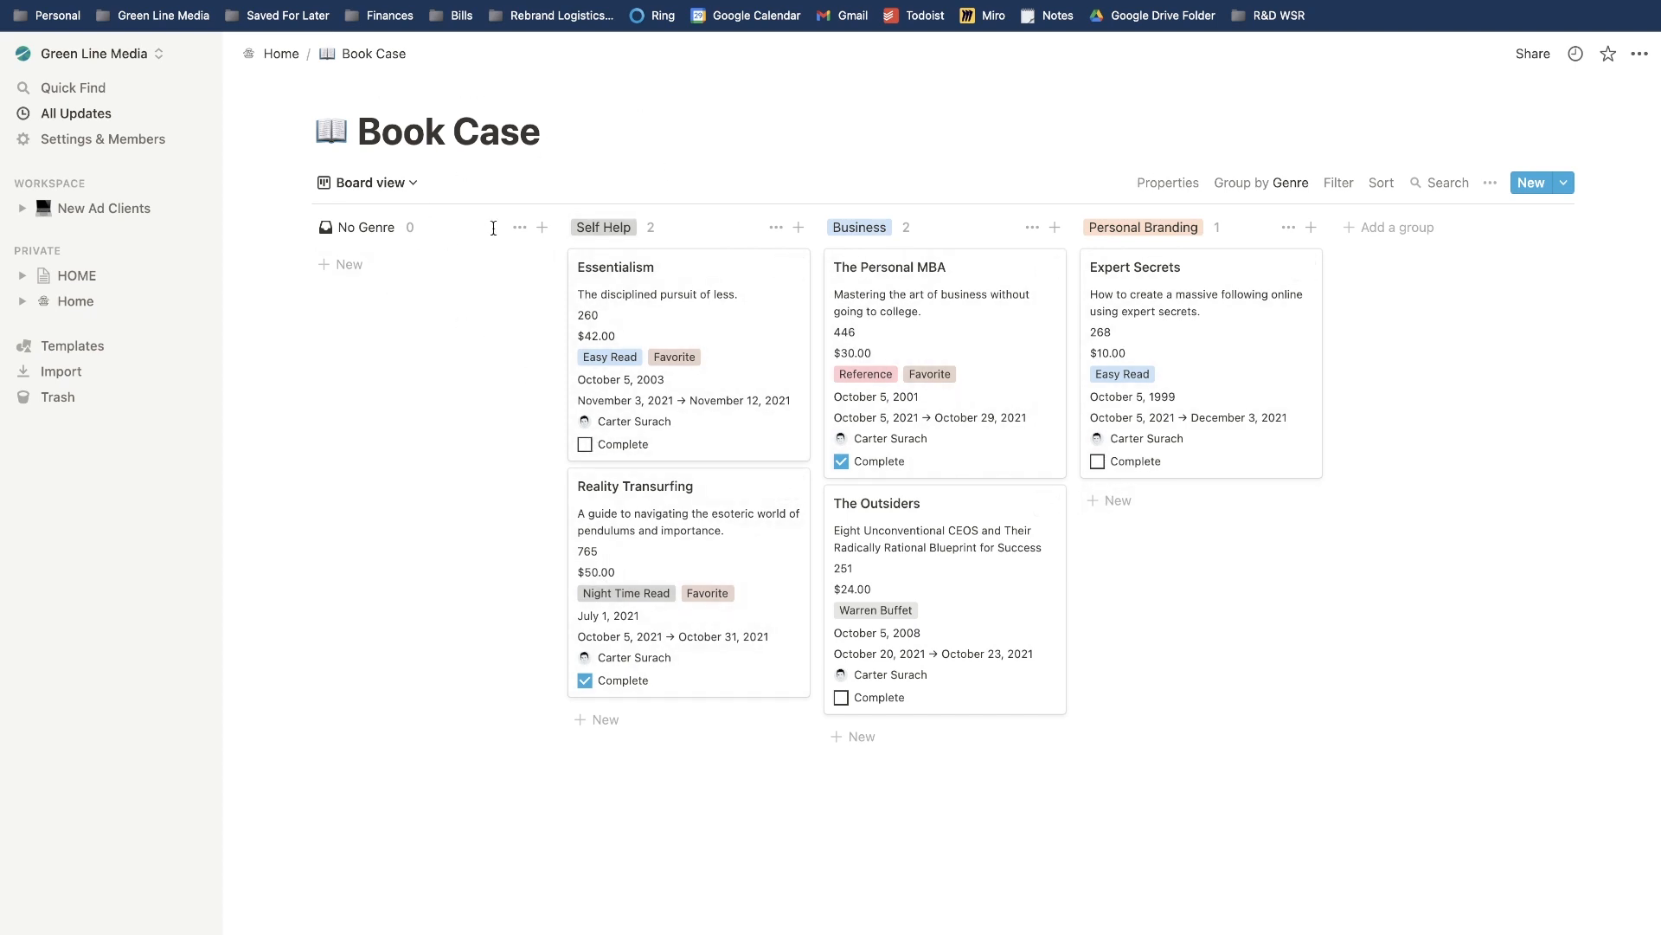
pyautogui.click(519, 228)
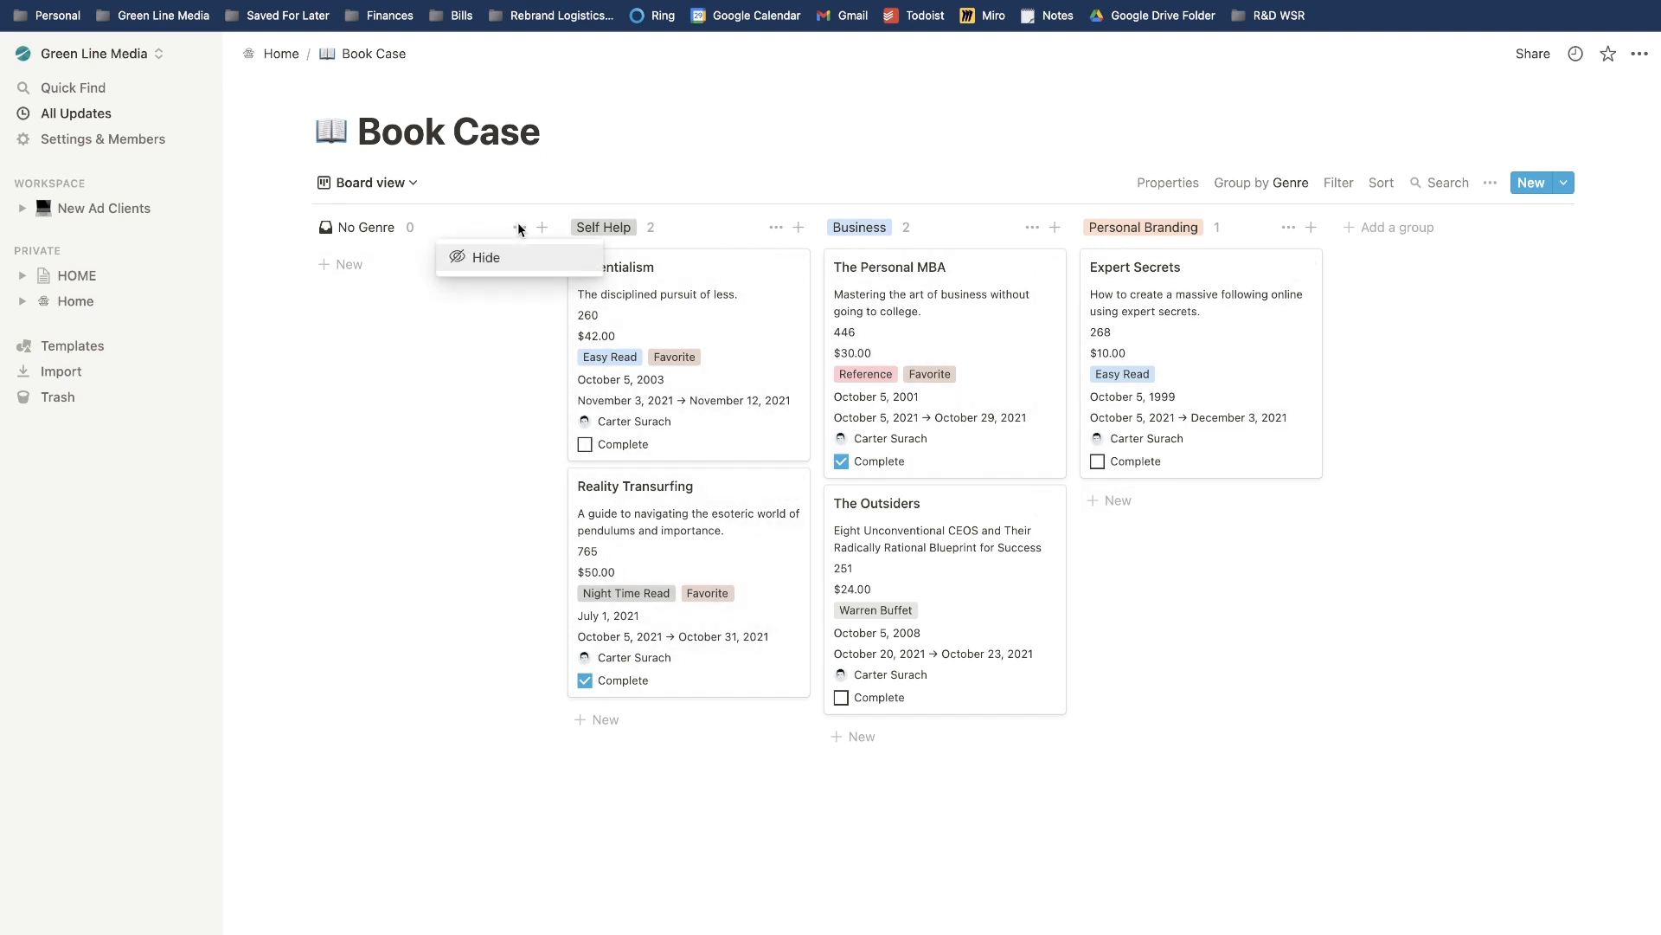
pyautogui.click(460, 259)
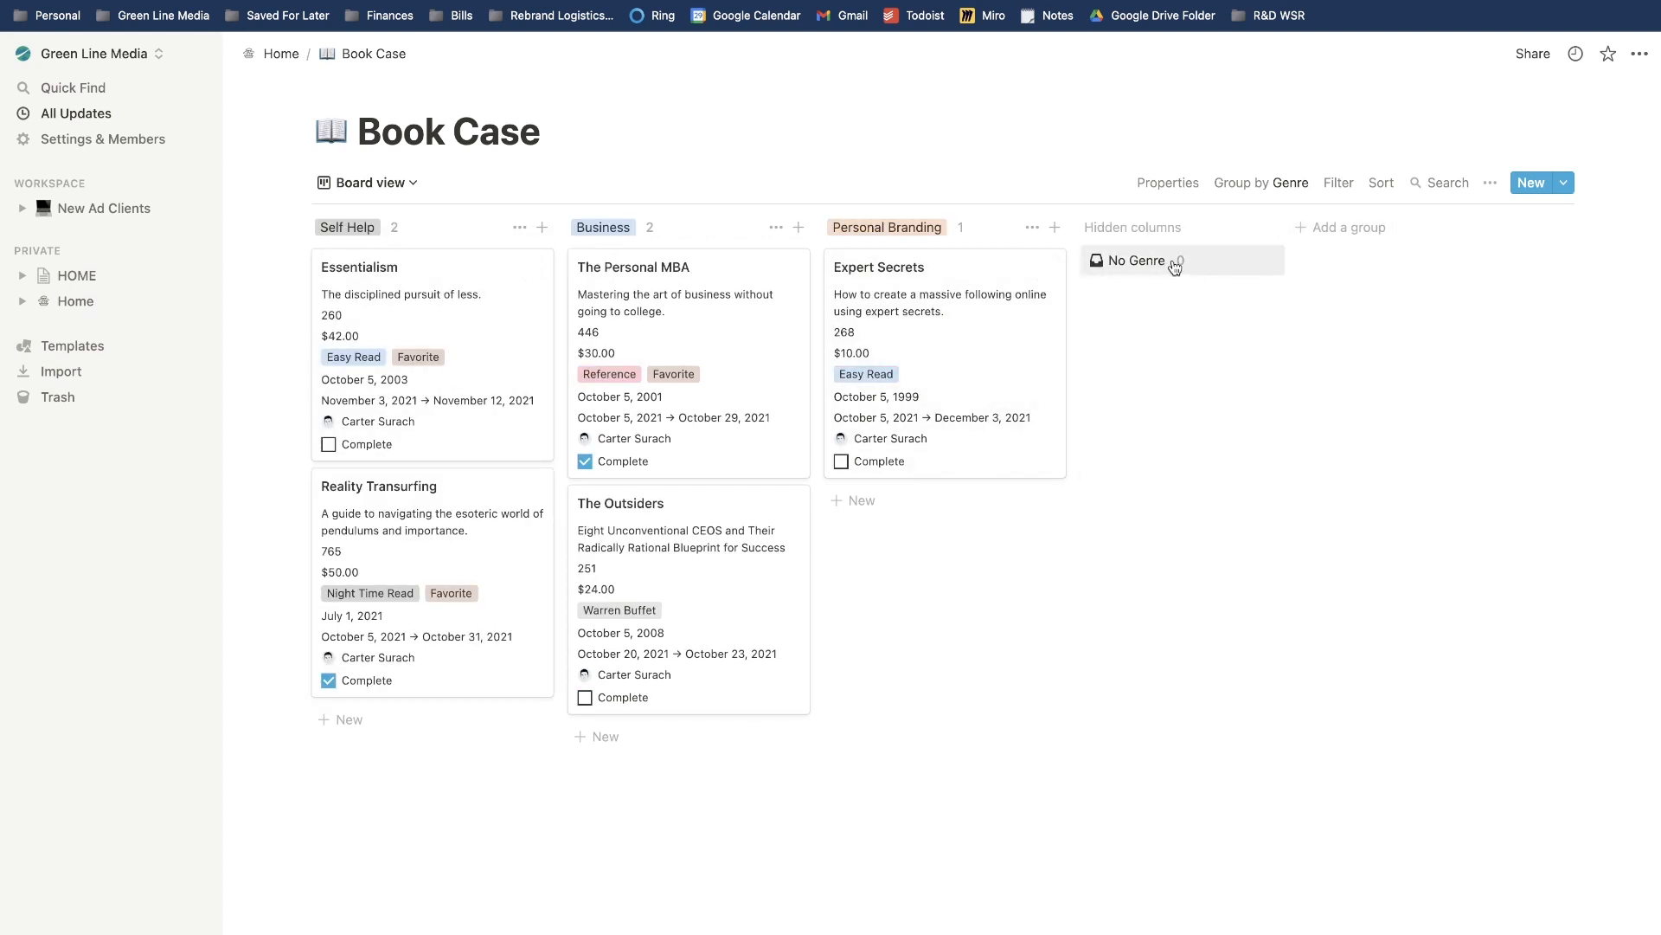
pyautogui.click(1319, 231)
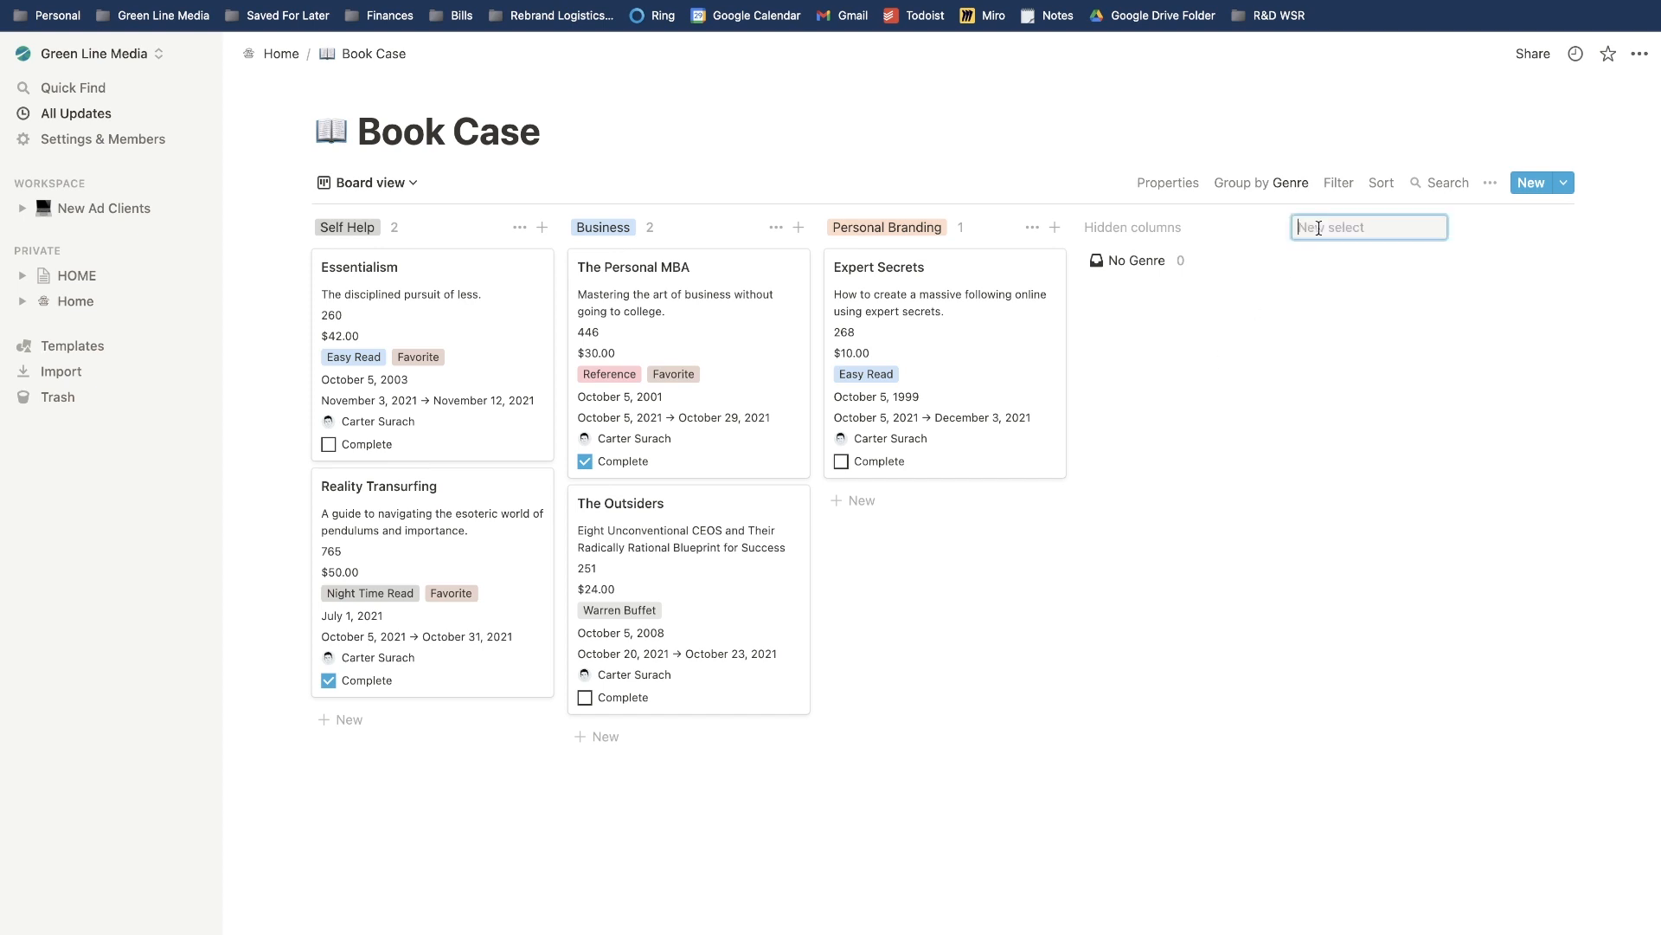
pyautogui.write('Autobig')
pyautogui.press('BackSpace')
pyautogui.click(910, 564)
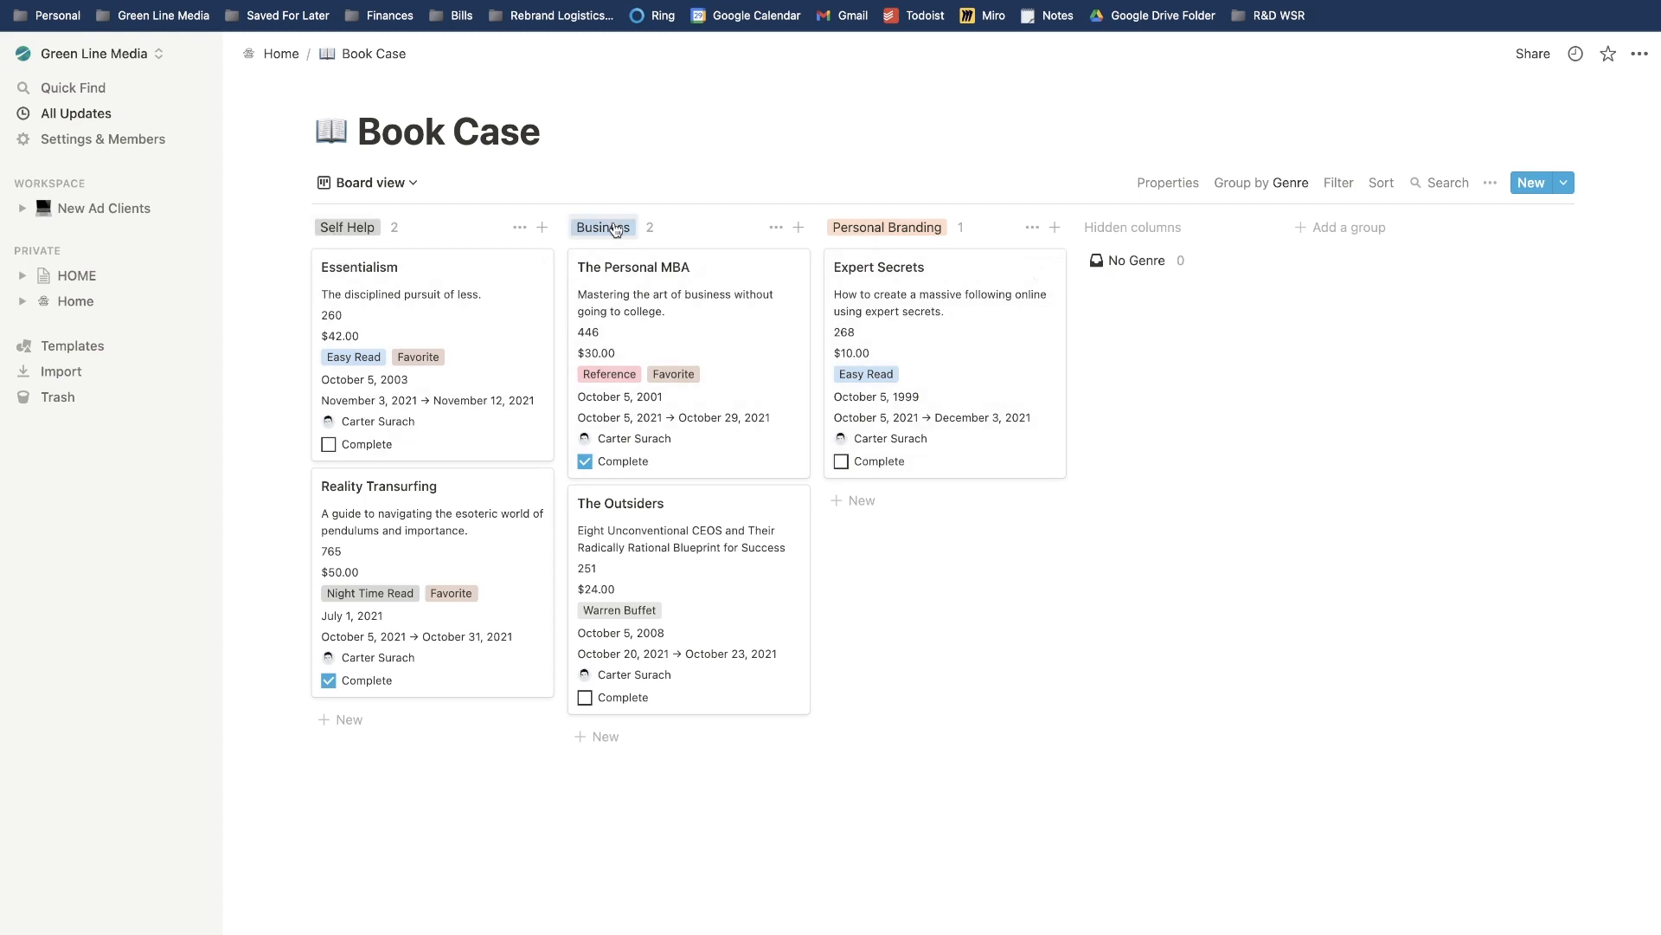
# Add a Timeline view and jump to the publishing dates of The Personal MBA and Expert Secrets.
pyautogui.click(380, 184)
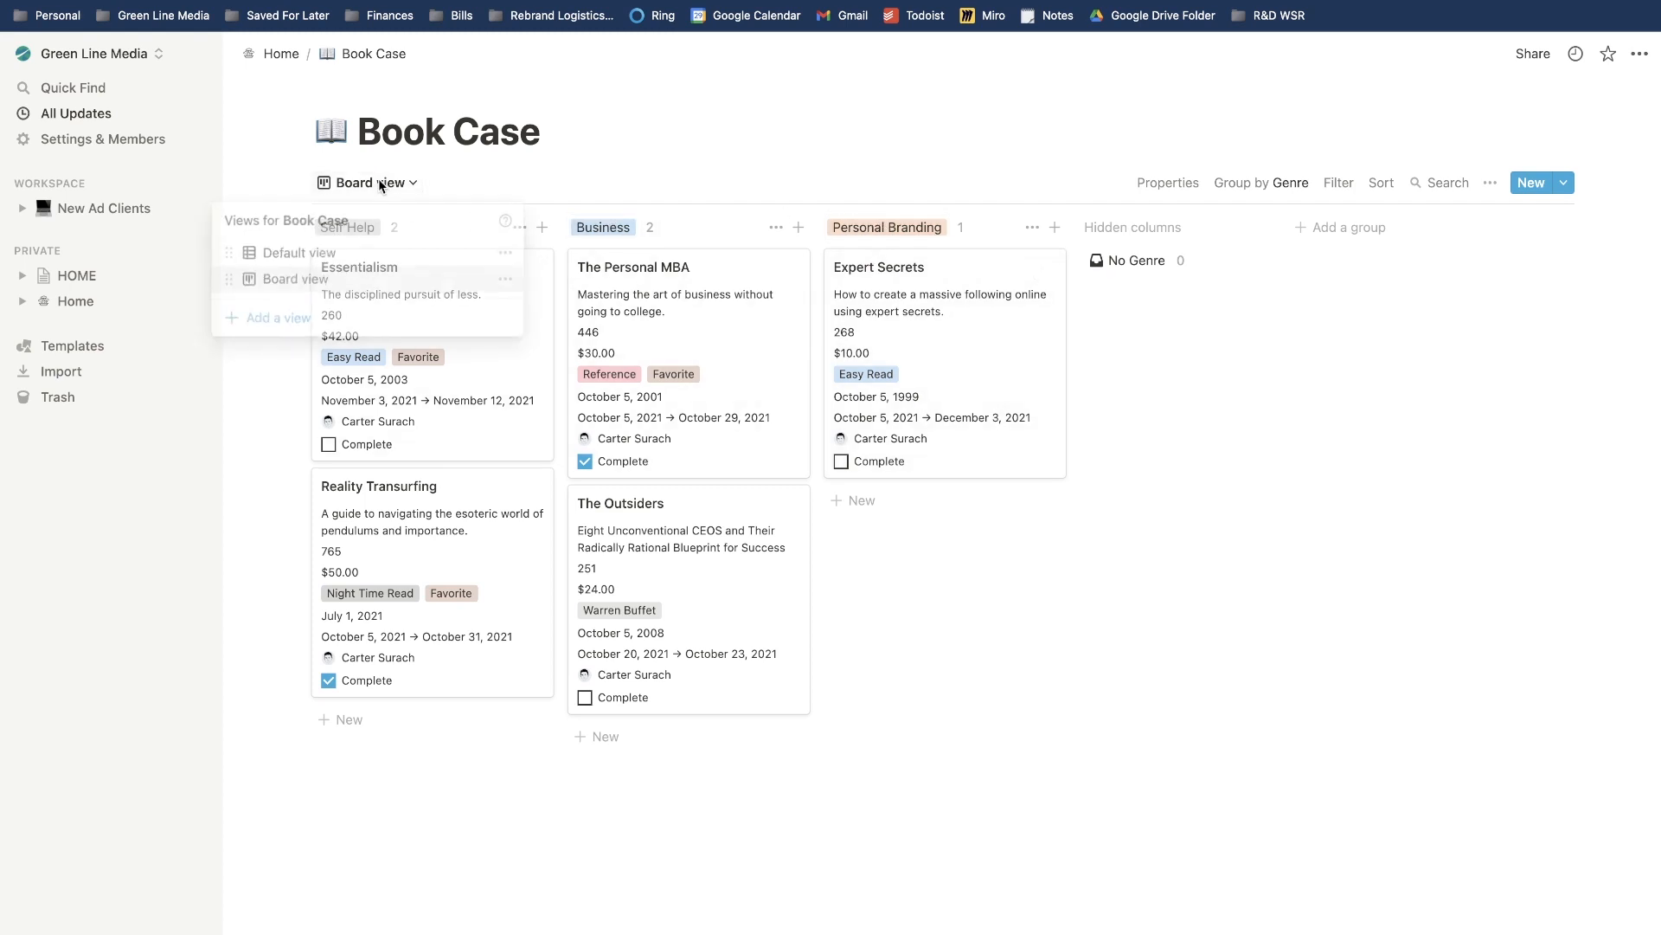
pyautogui.click(320, 318)
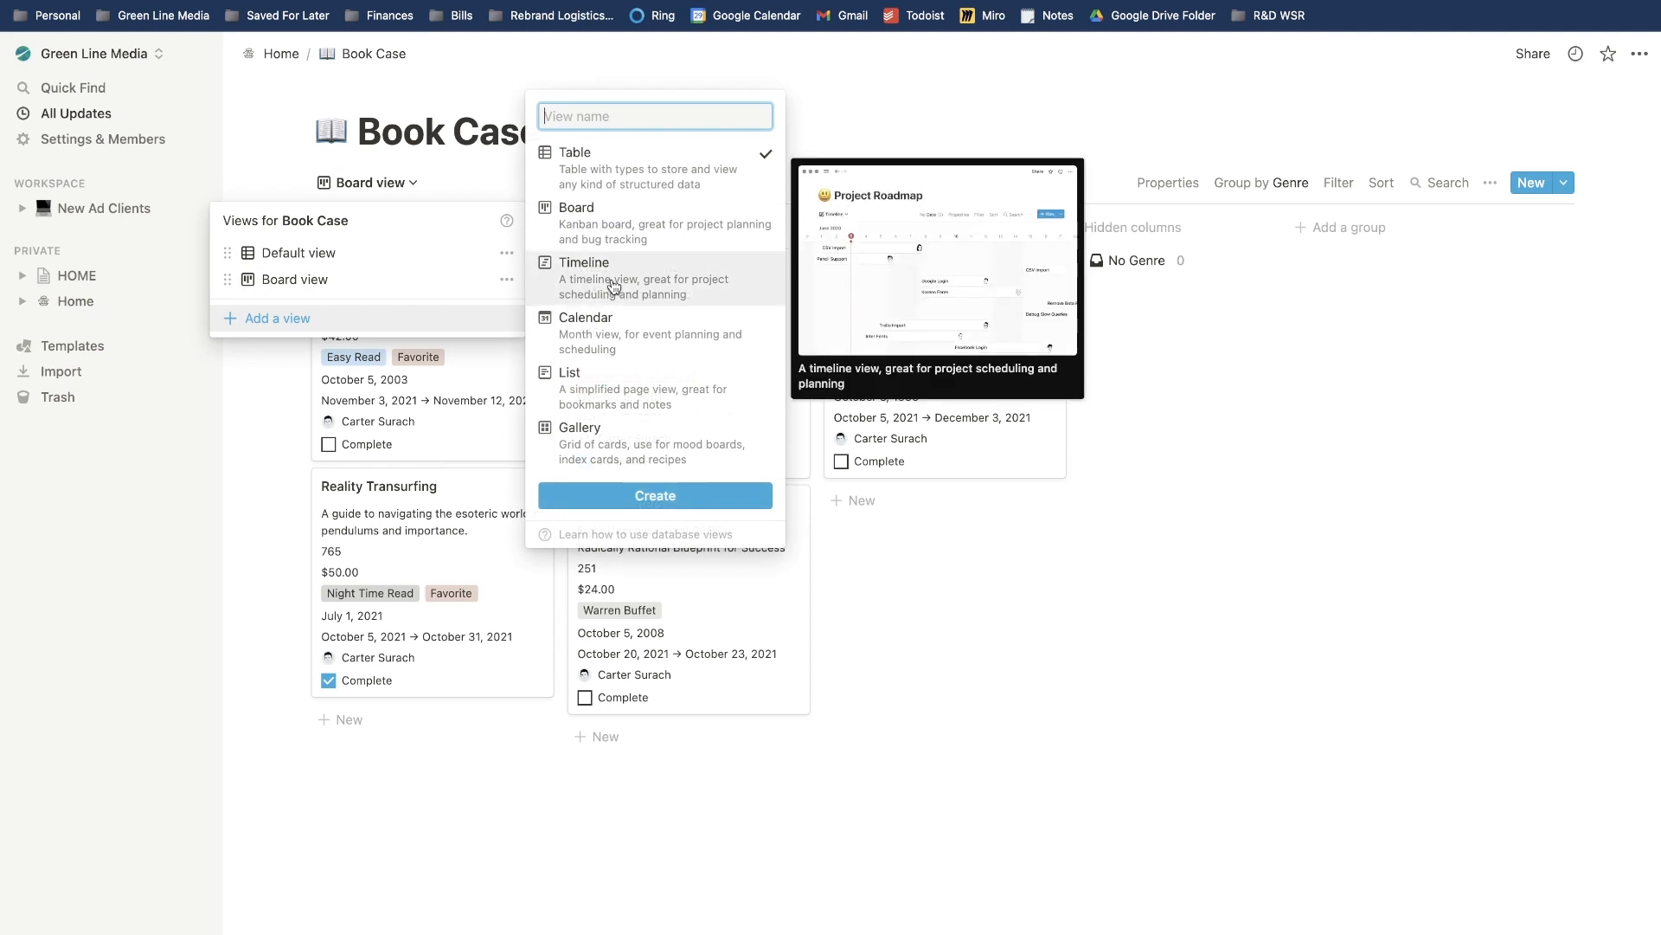
pyautogui.click(614, 285)
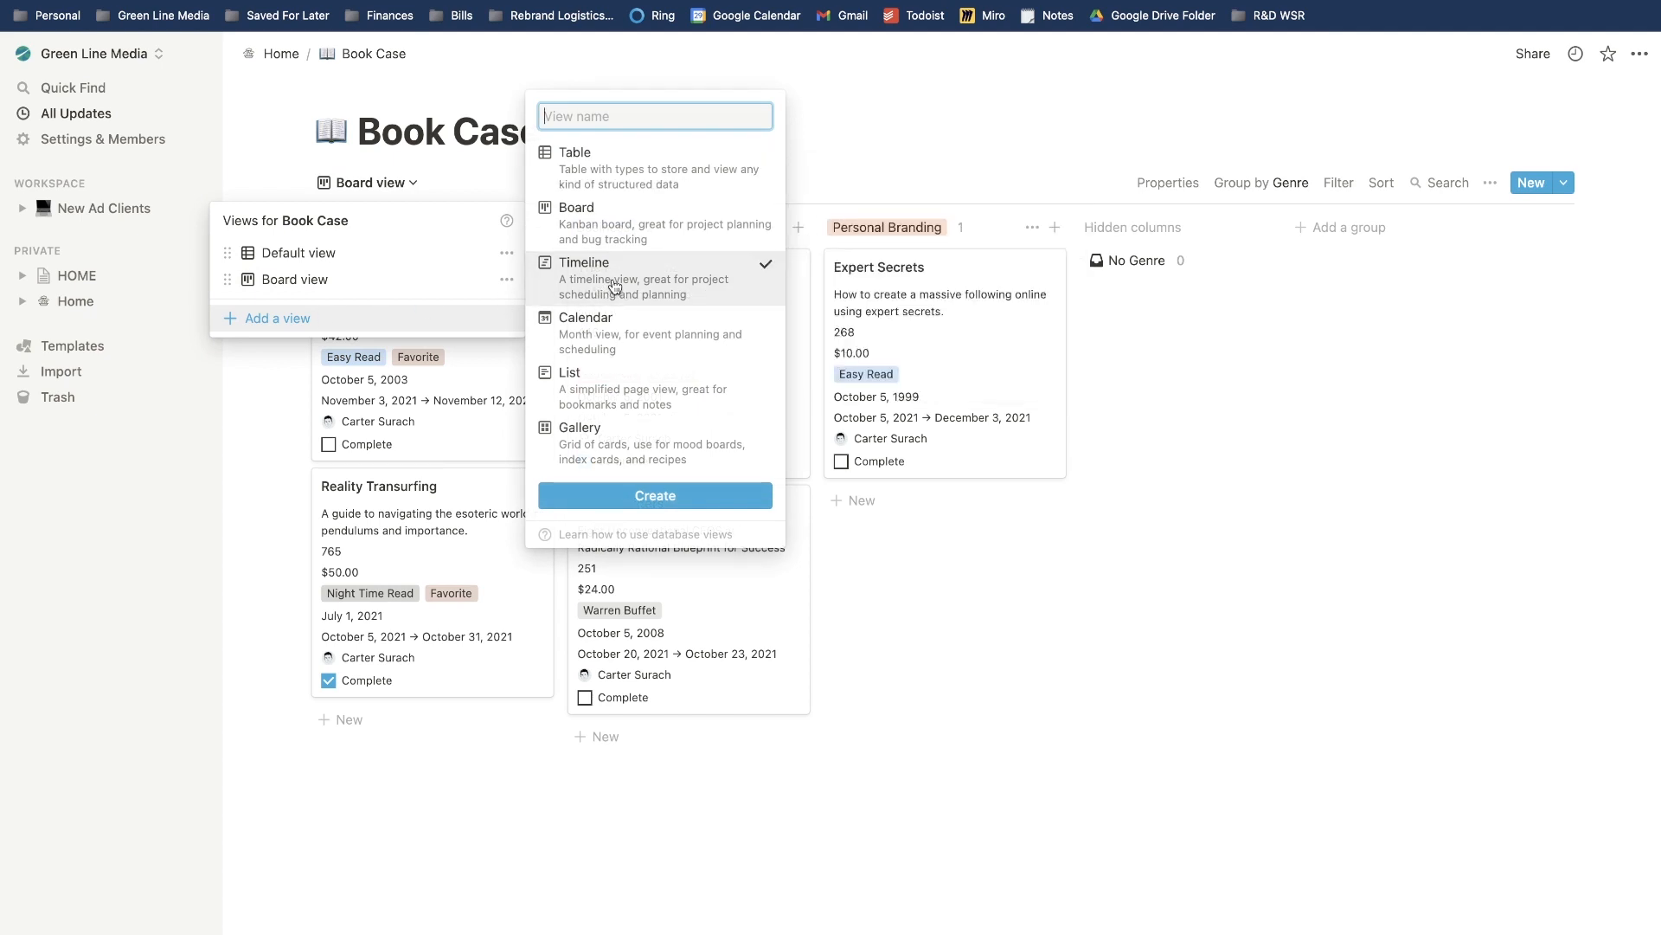
pyautogui.click(656, 496)
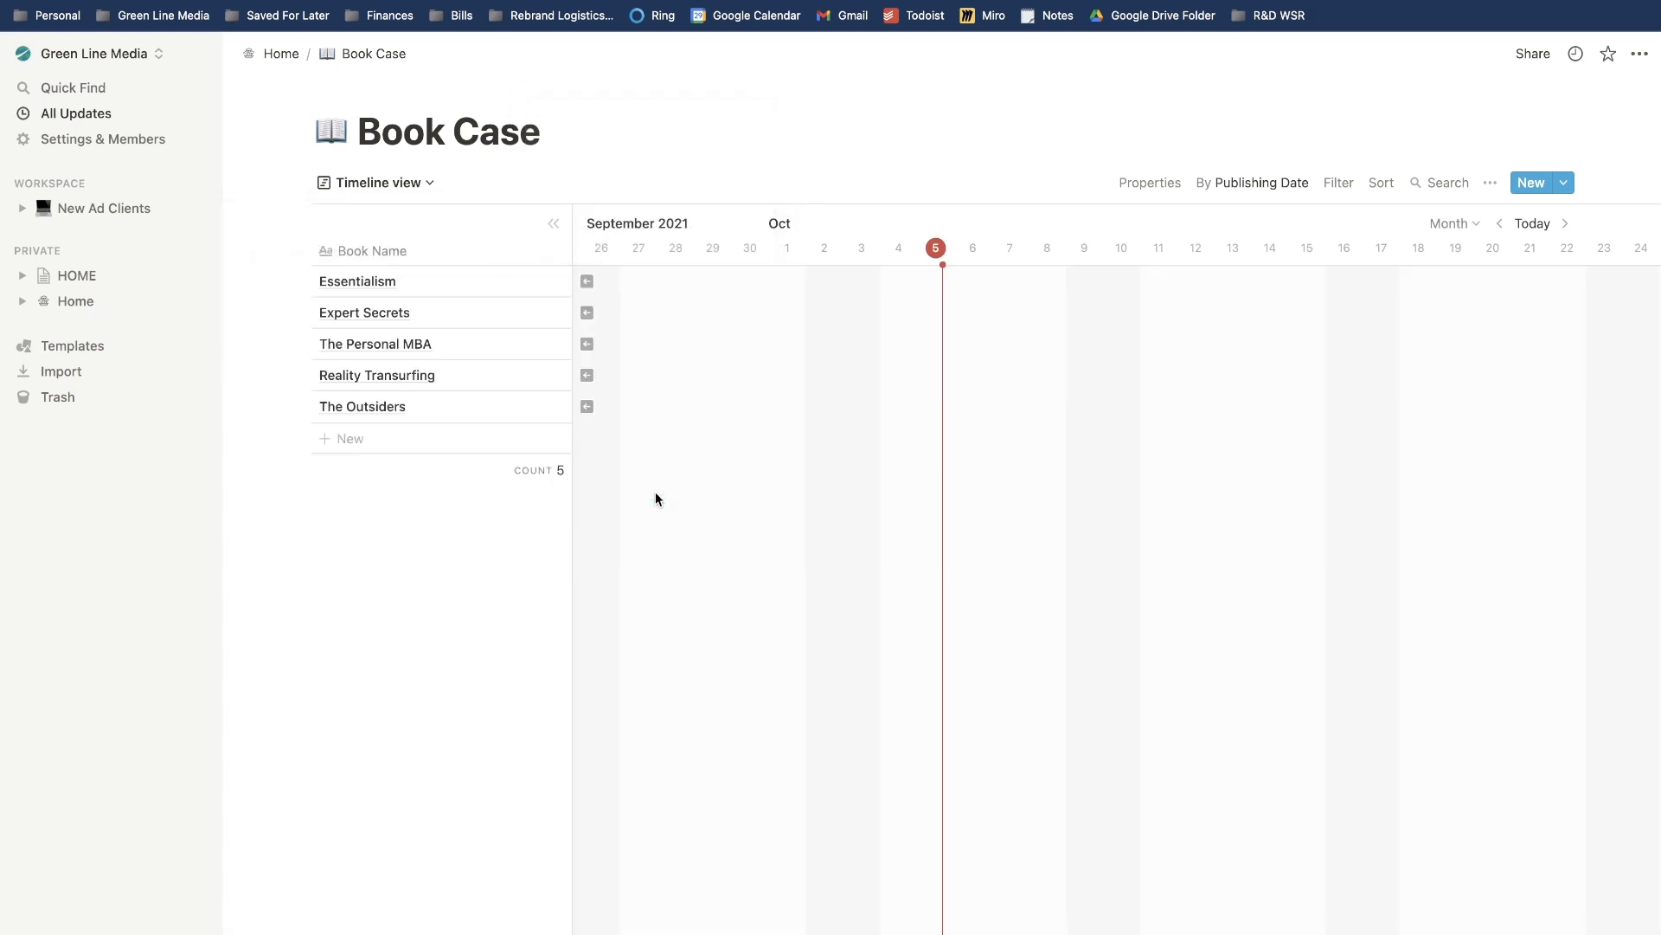
pyautogui.click(649, 360)
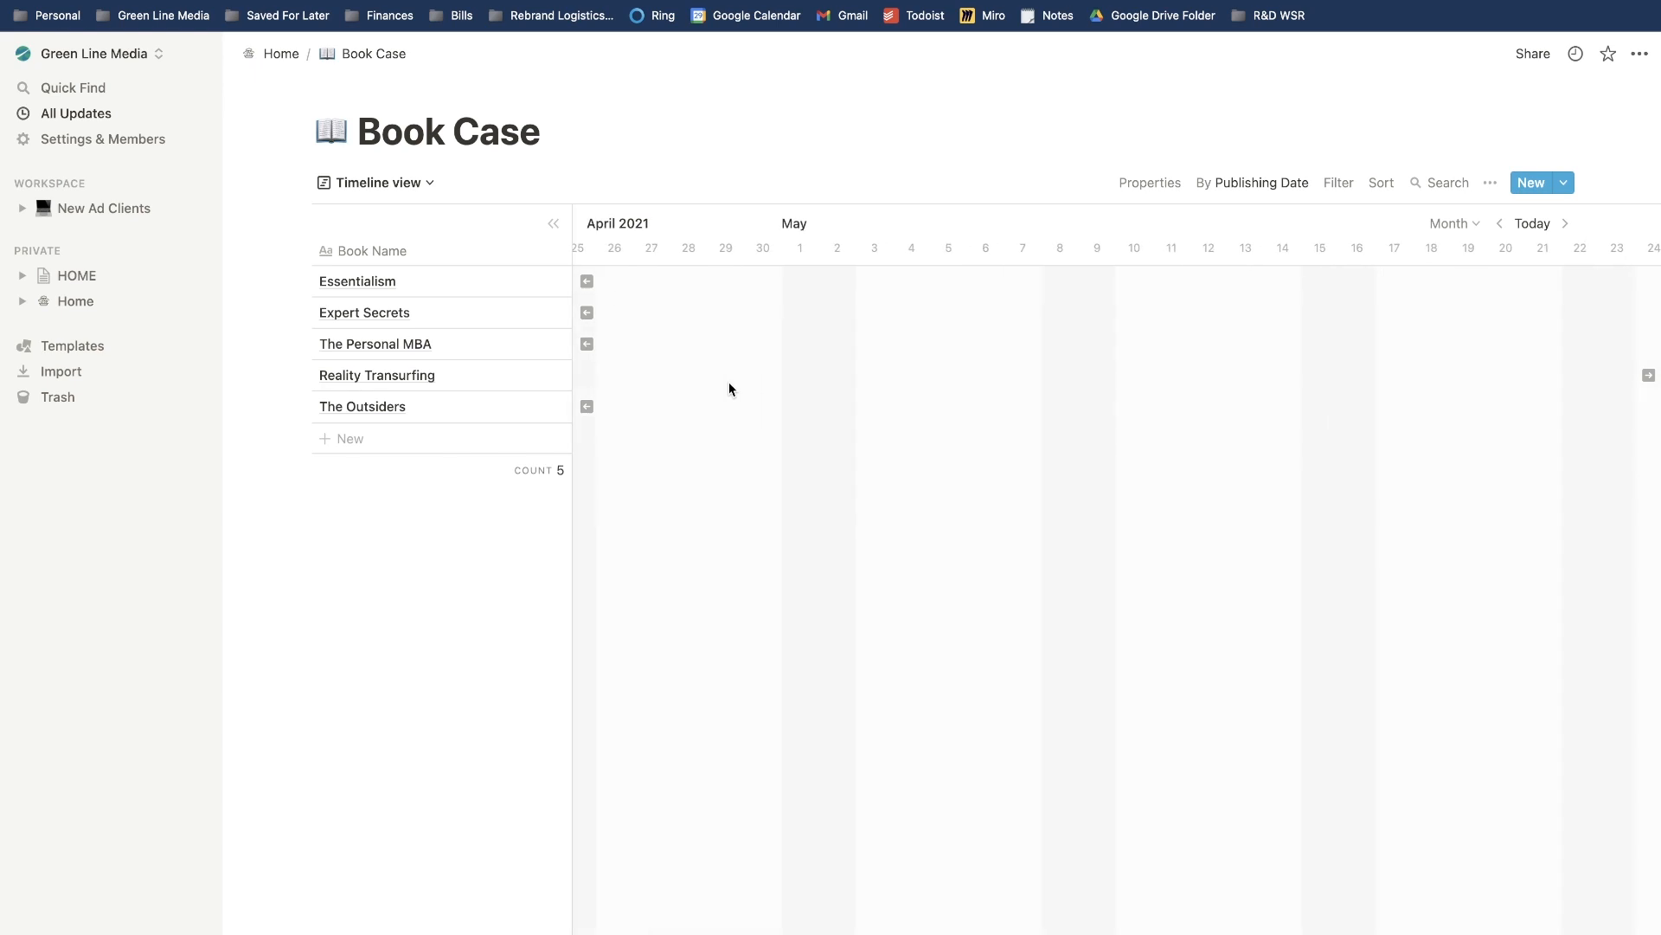
pyautogui.click(587, 344)
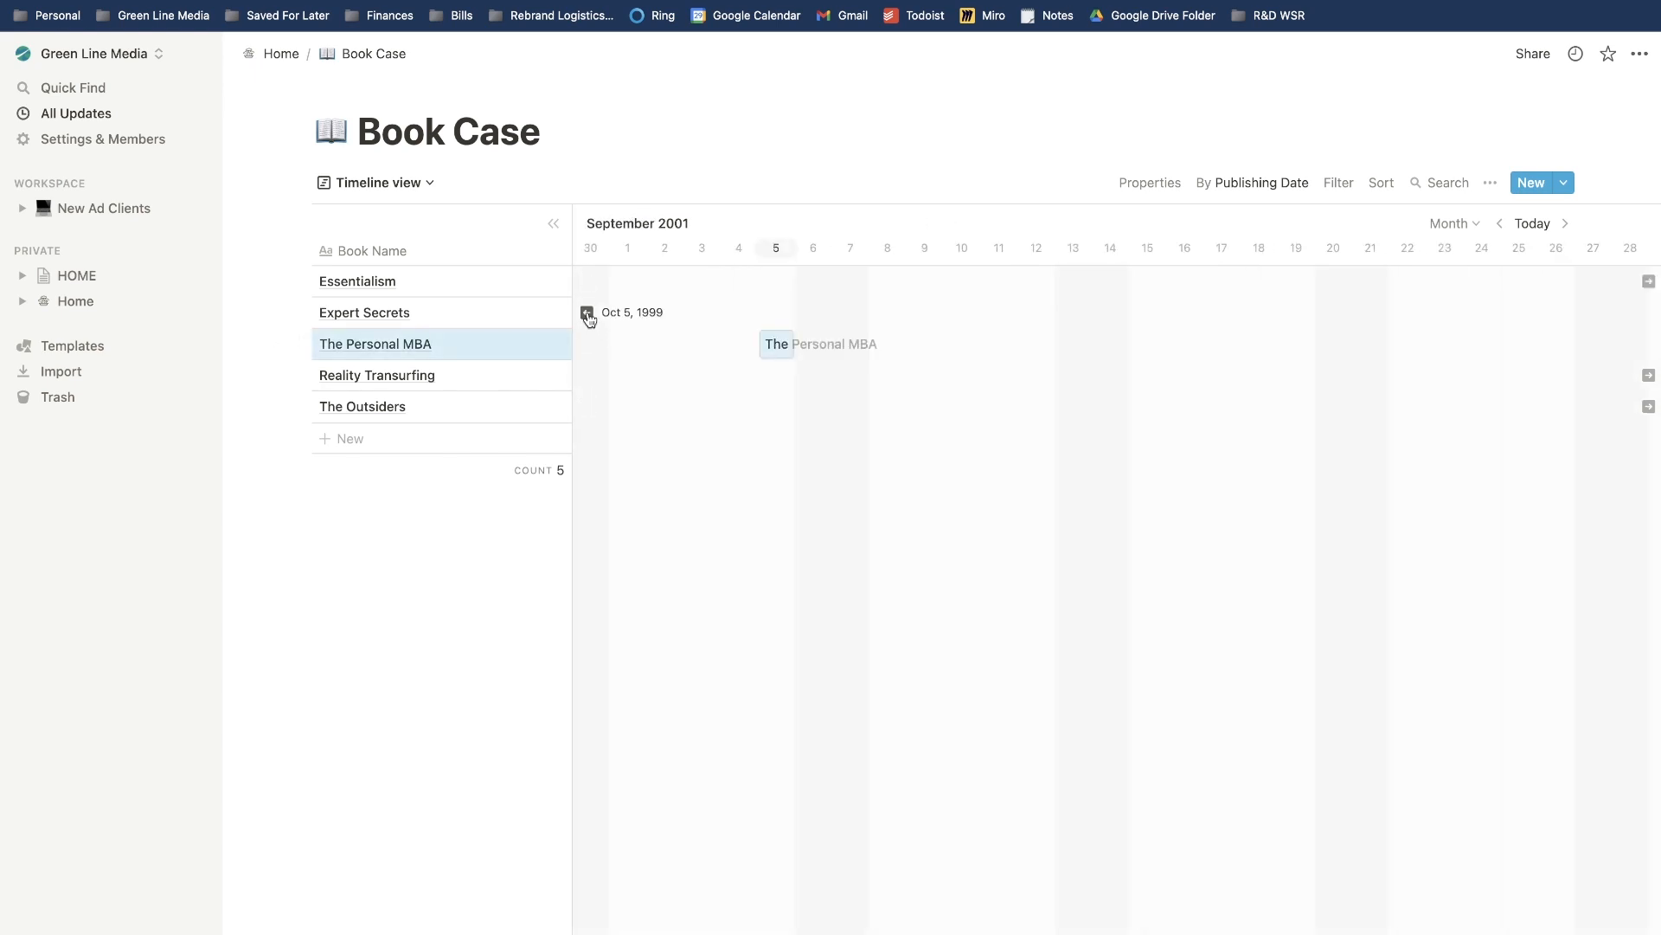
pyautogui.click(587, 312)
pyautogui.hscroll(15, 784, 357)
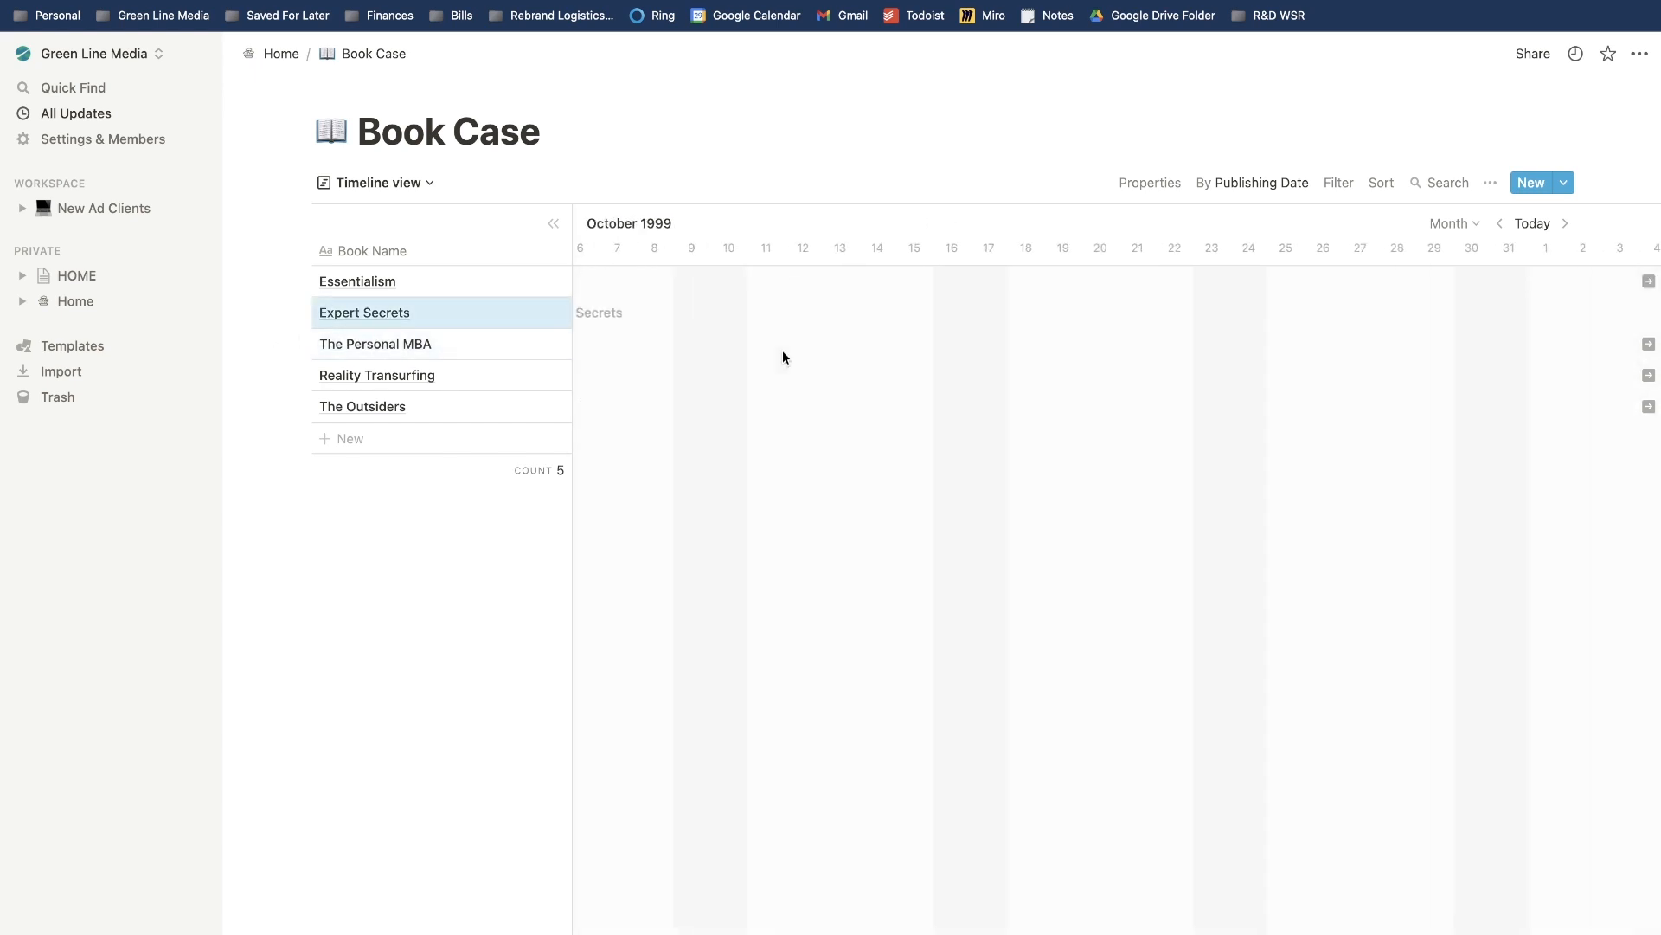
pyautogui.hscroll(12, 782, 357)
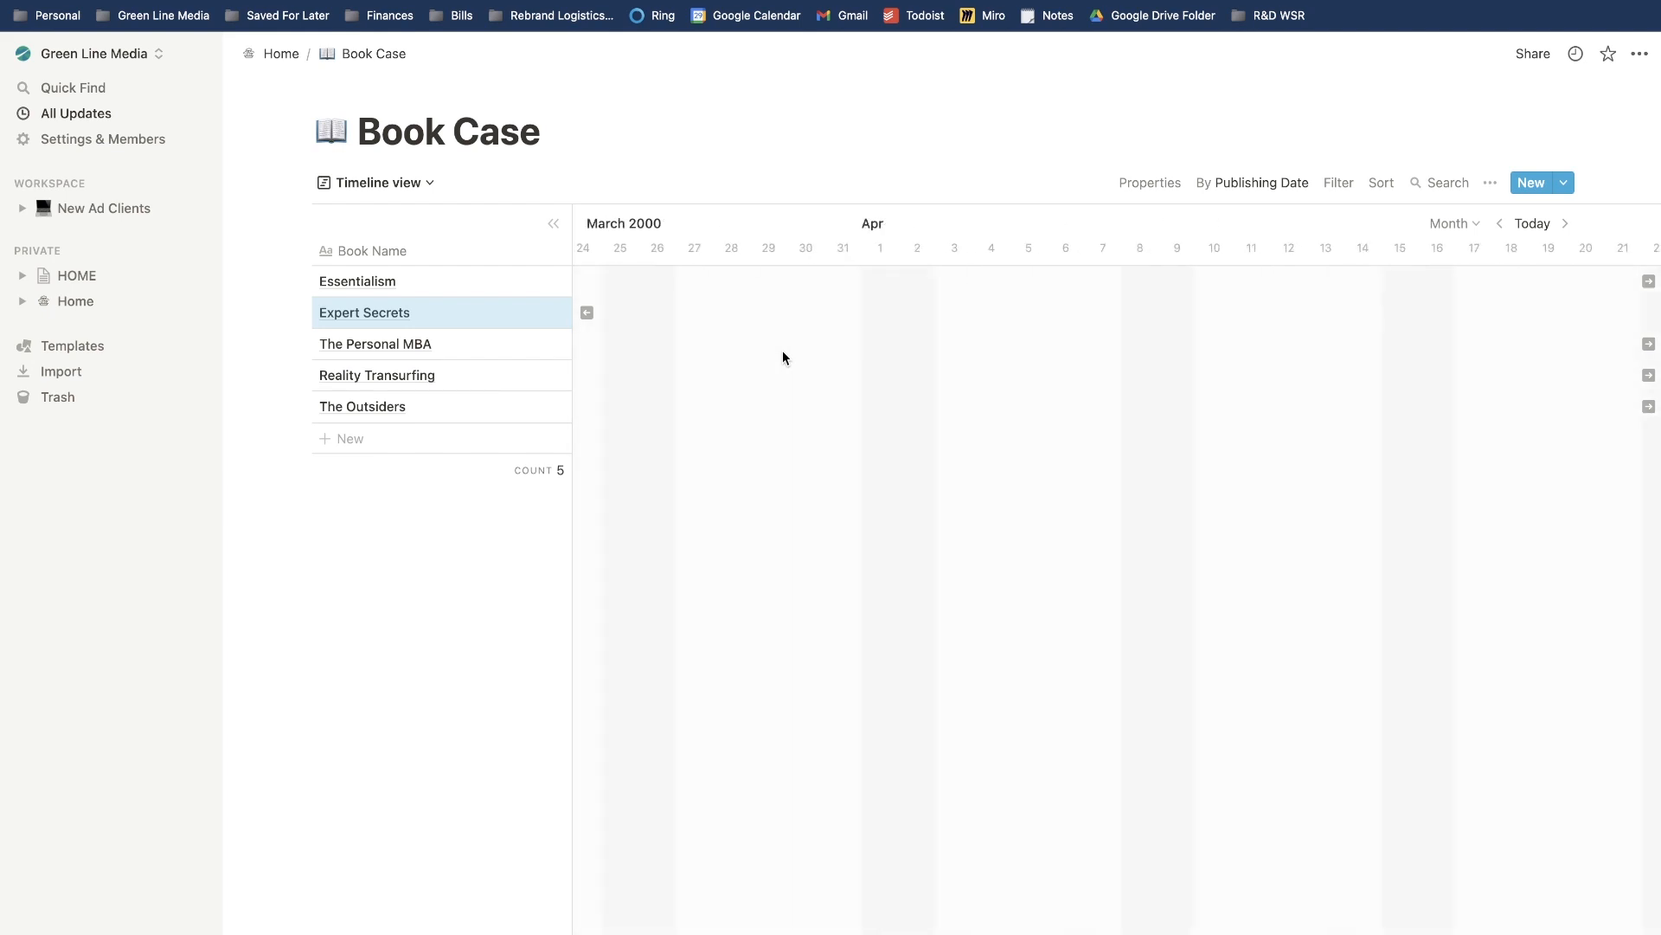
# Set the timeline's date range to Reading Goal and look over the book bars across October and November 2021.
pyautogui.click(1226, 184)
pyautogui.click(1221, 275)
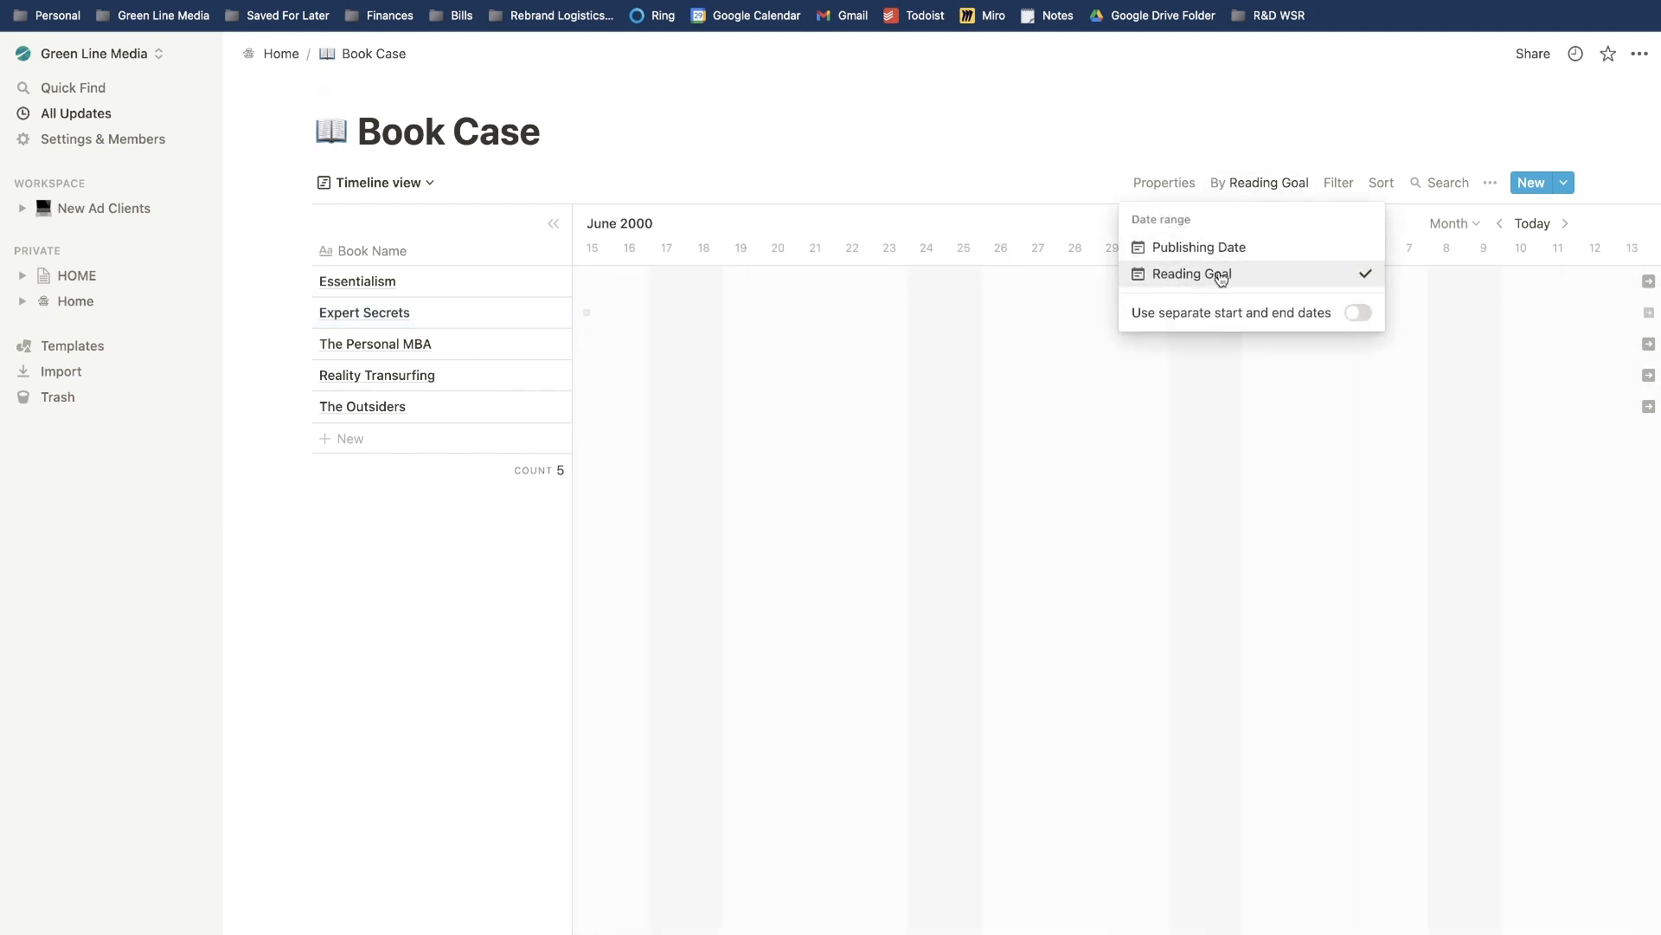
pyautogui.click(947, 357)
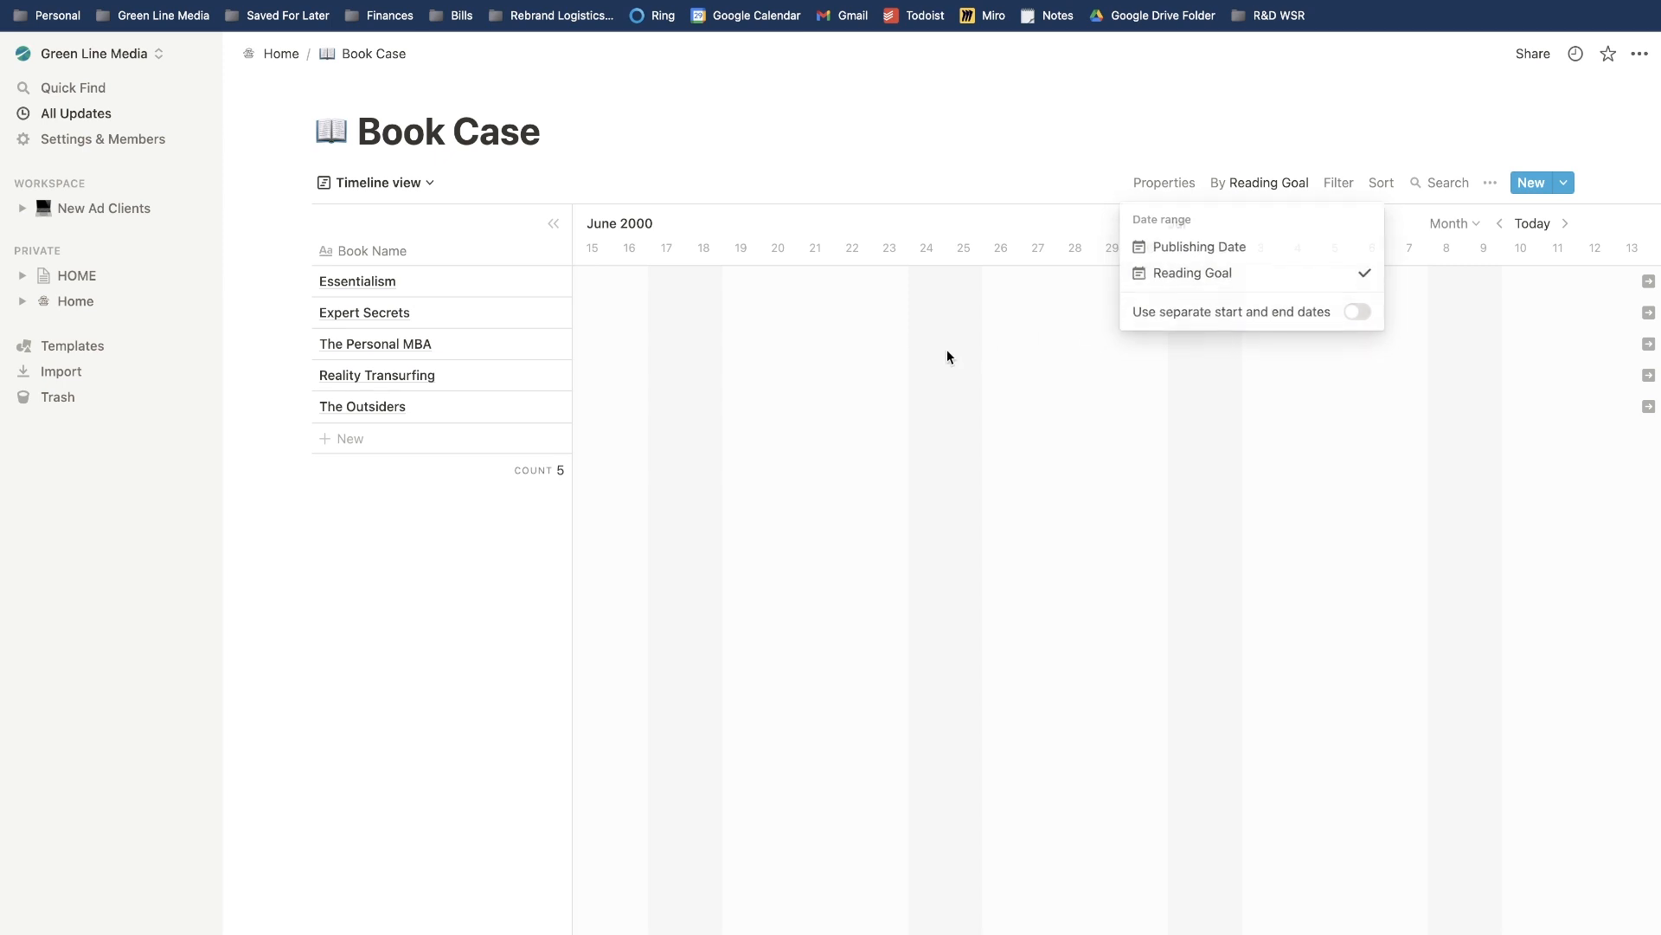
pyautogui.hscroll(5, 839, 341)
pyautogui.click(1647, 279)
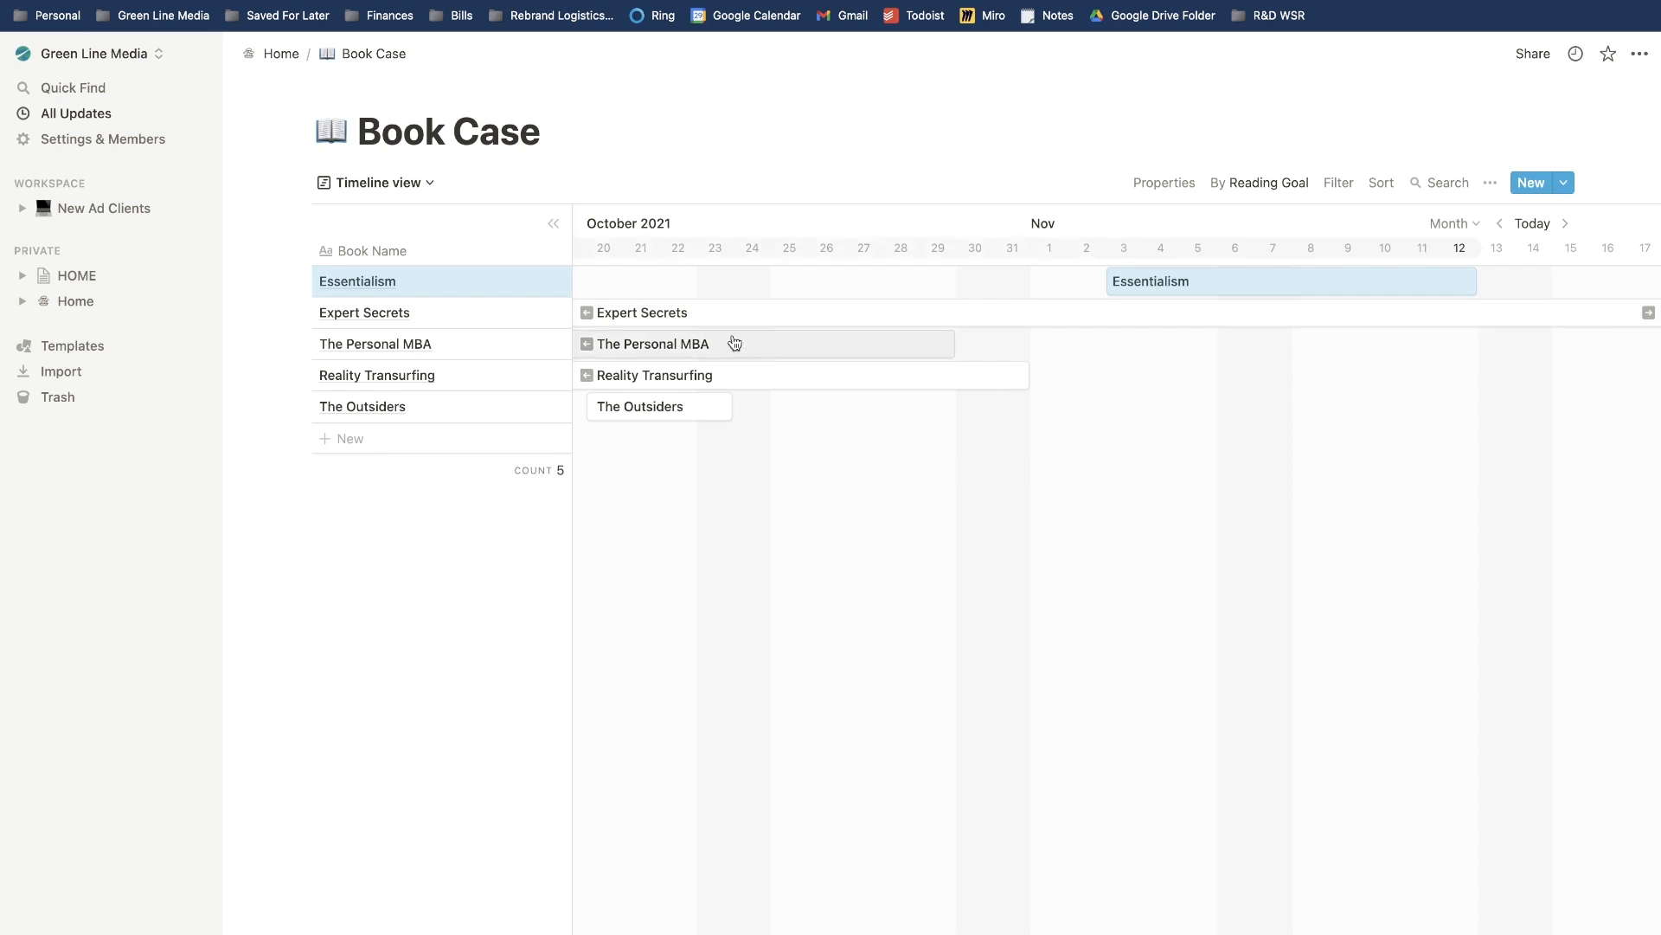
pyautogui.hscroll(-10, 796, 327)
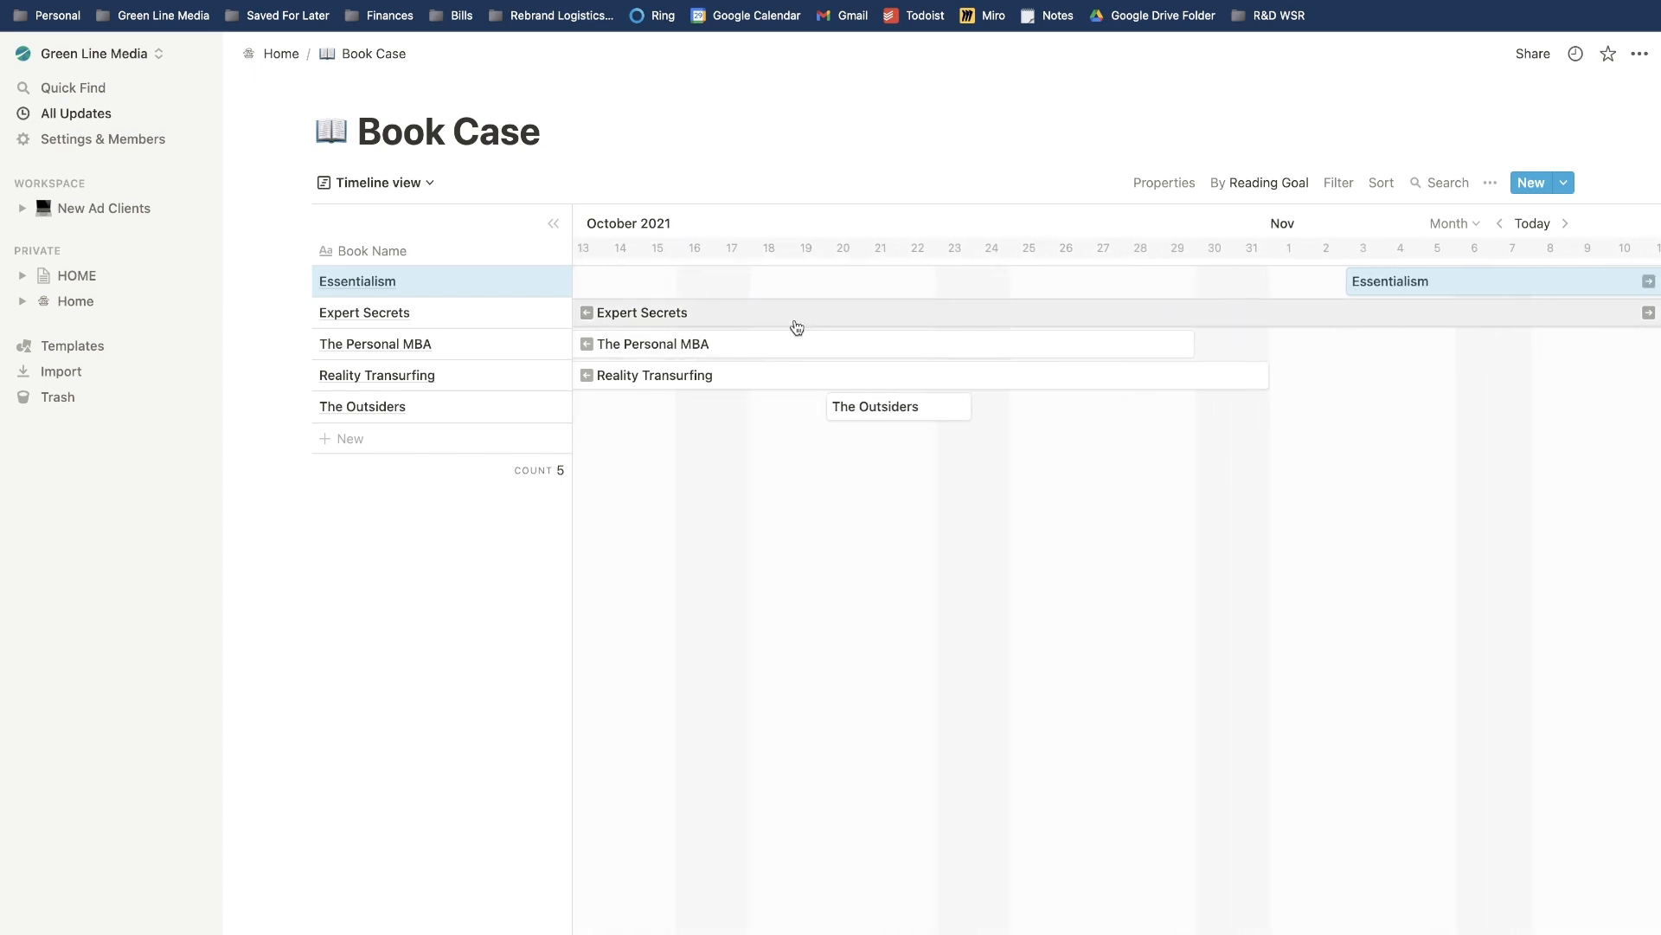
pyautogui.hscroll(1, 798, 327)
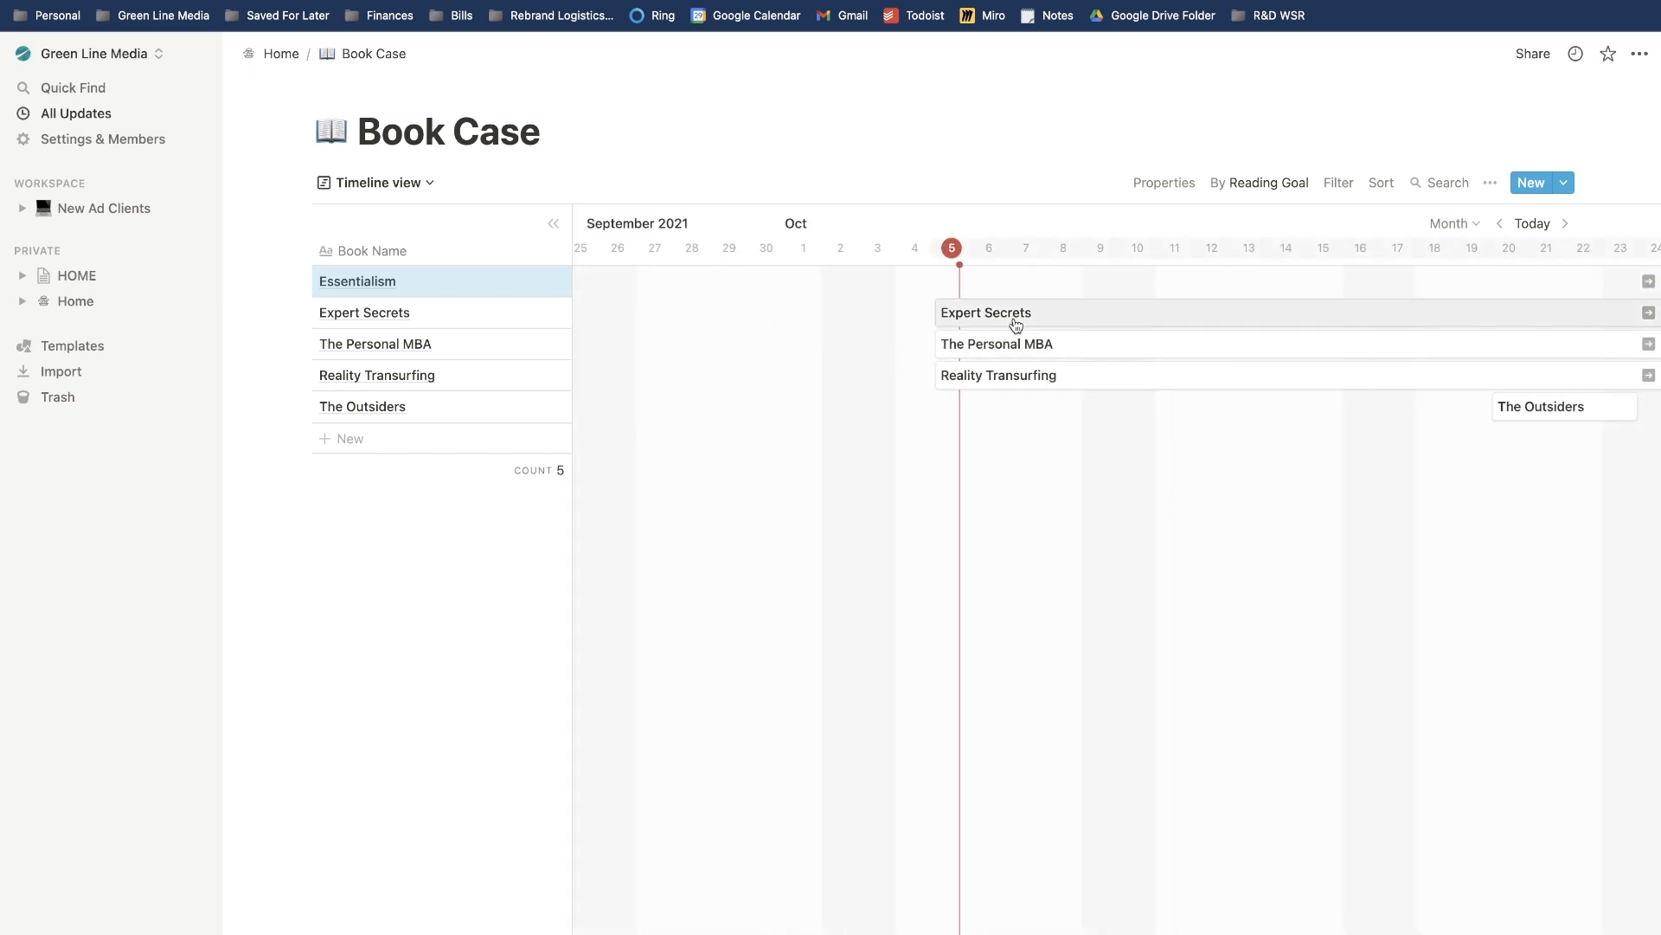
pyautogui.hscroll(10, 1051, 314)
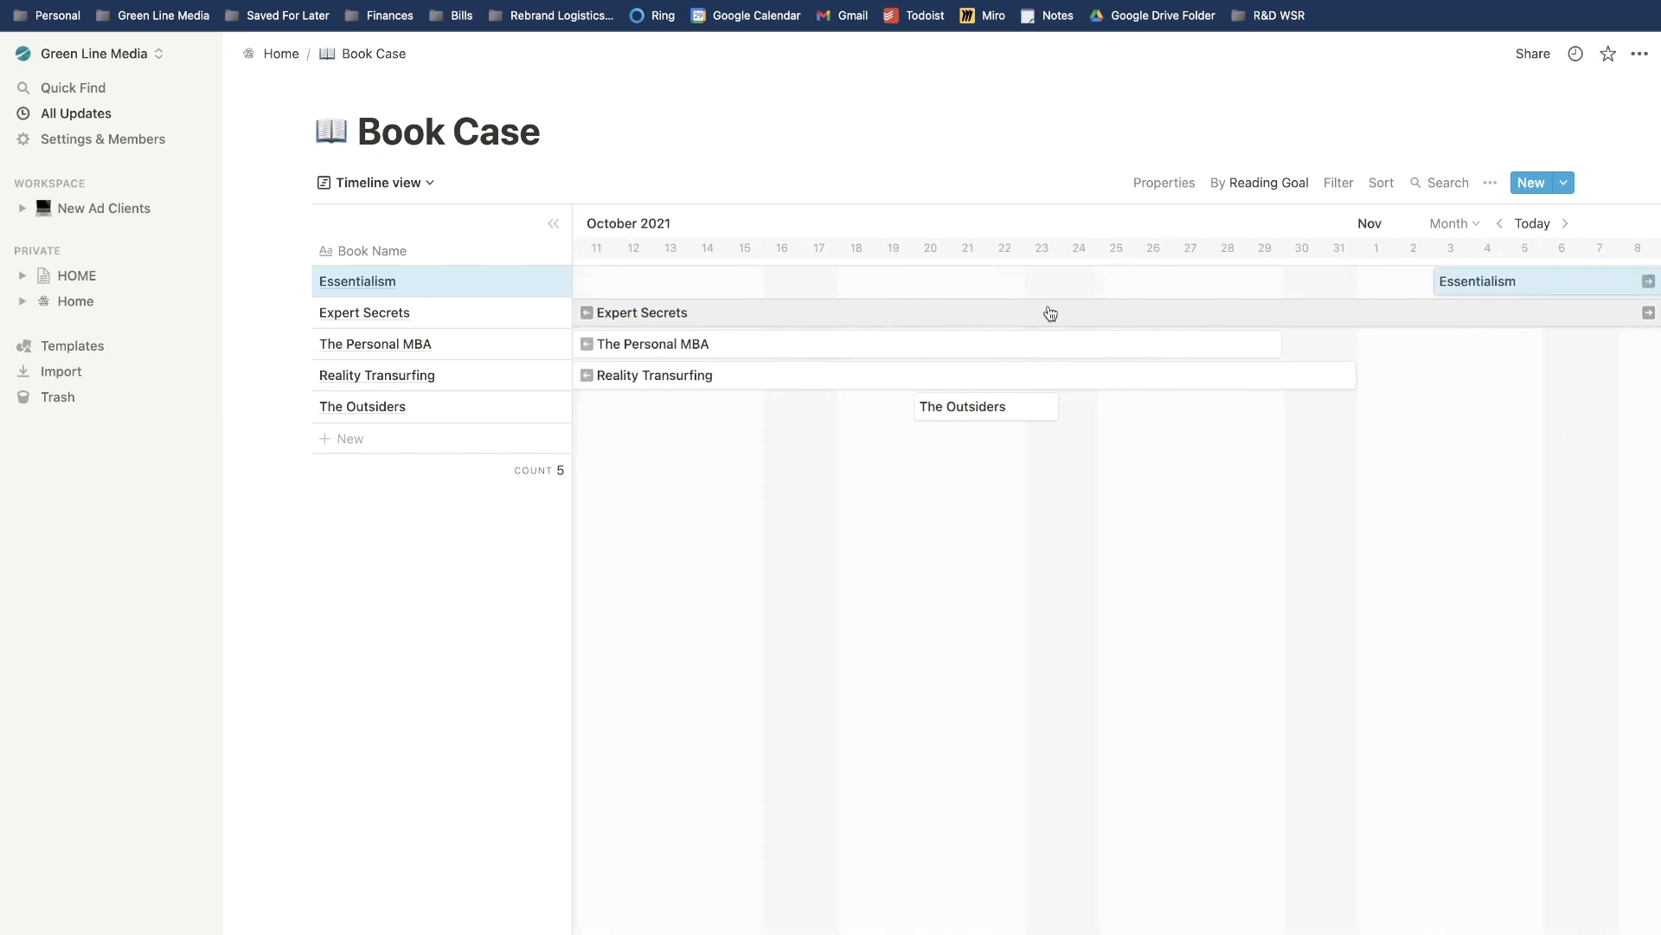
pyautogui.hscroll(2, 1050, 313)
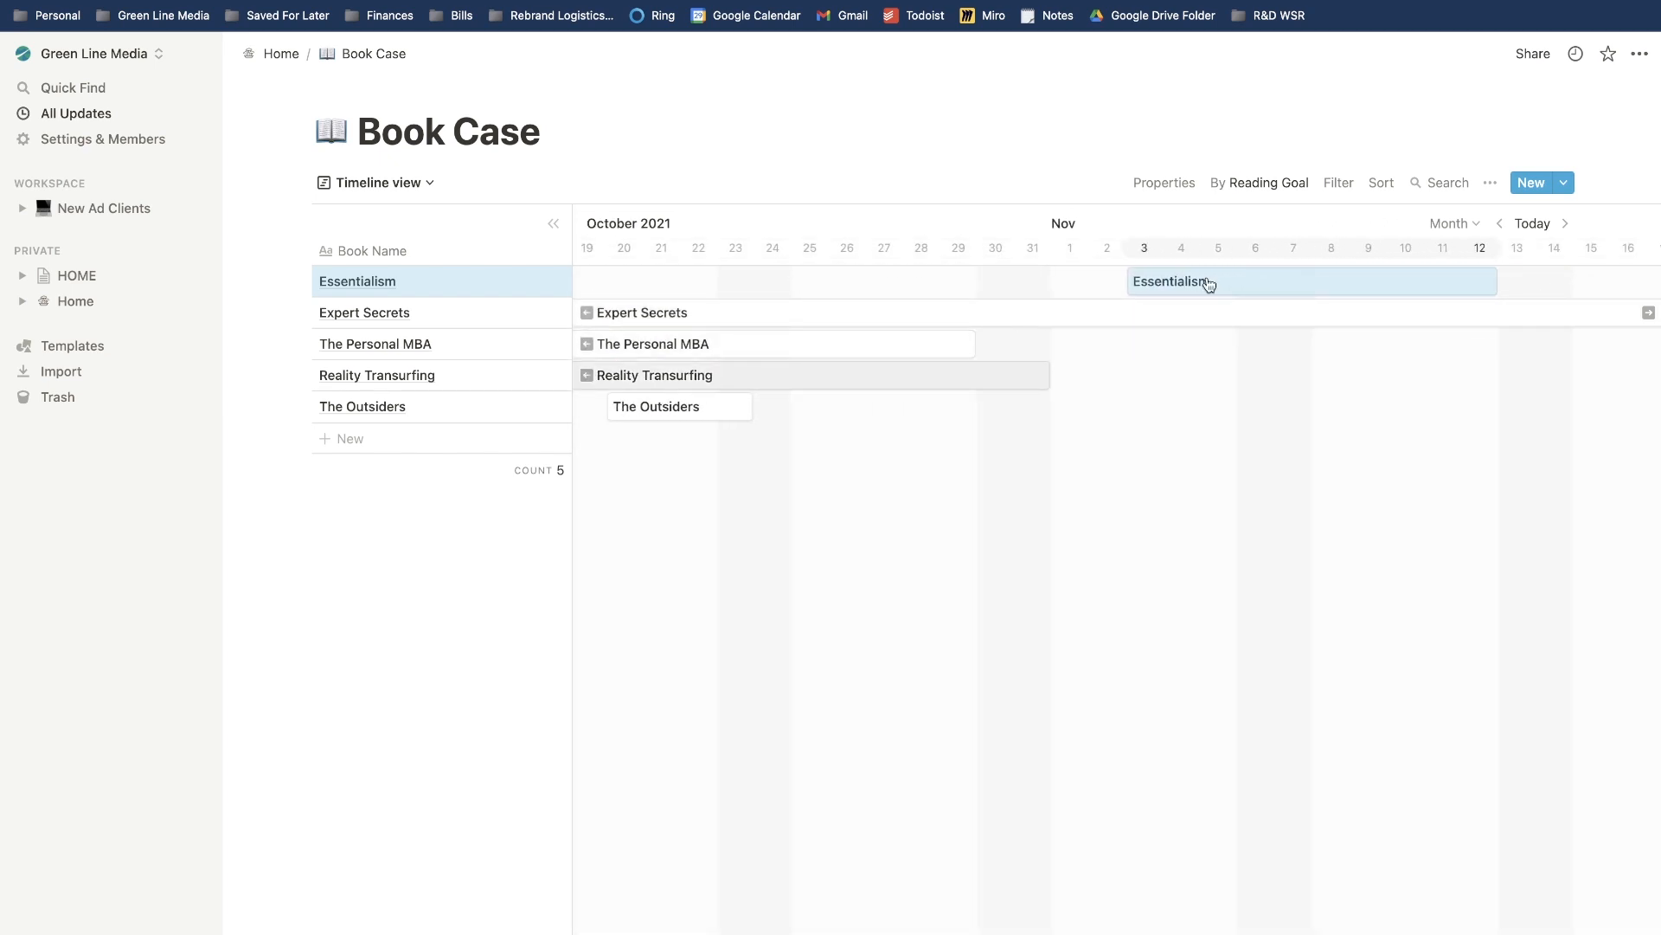
# On the timeline, extend The Outsiders to November 1 and stretch Essentialism from October 30 to November 26, 2021.
pyautogui.hscroll(-2, 676, 416)
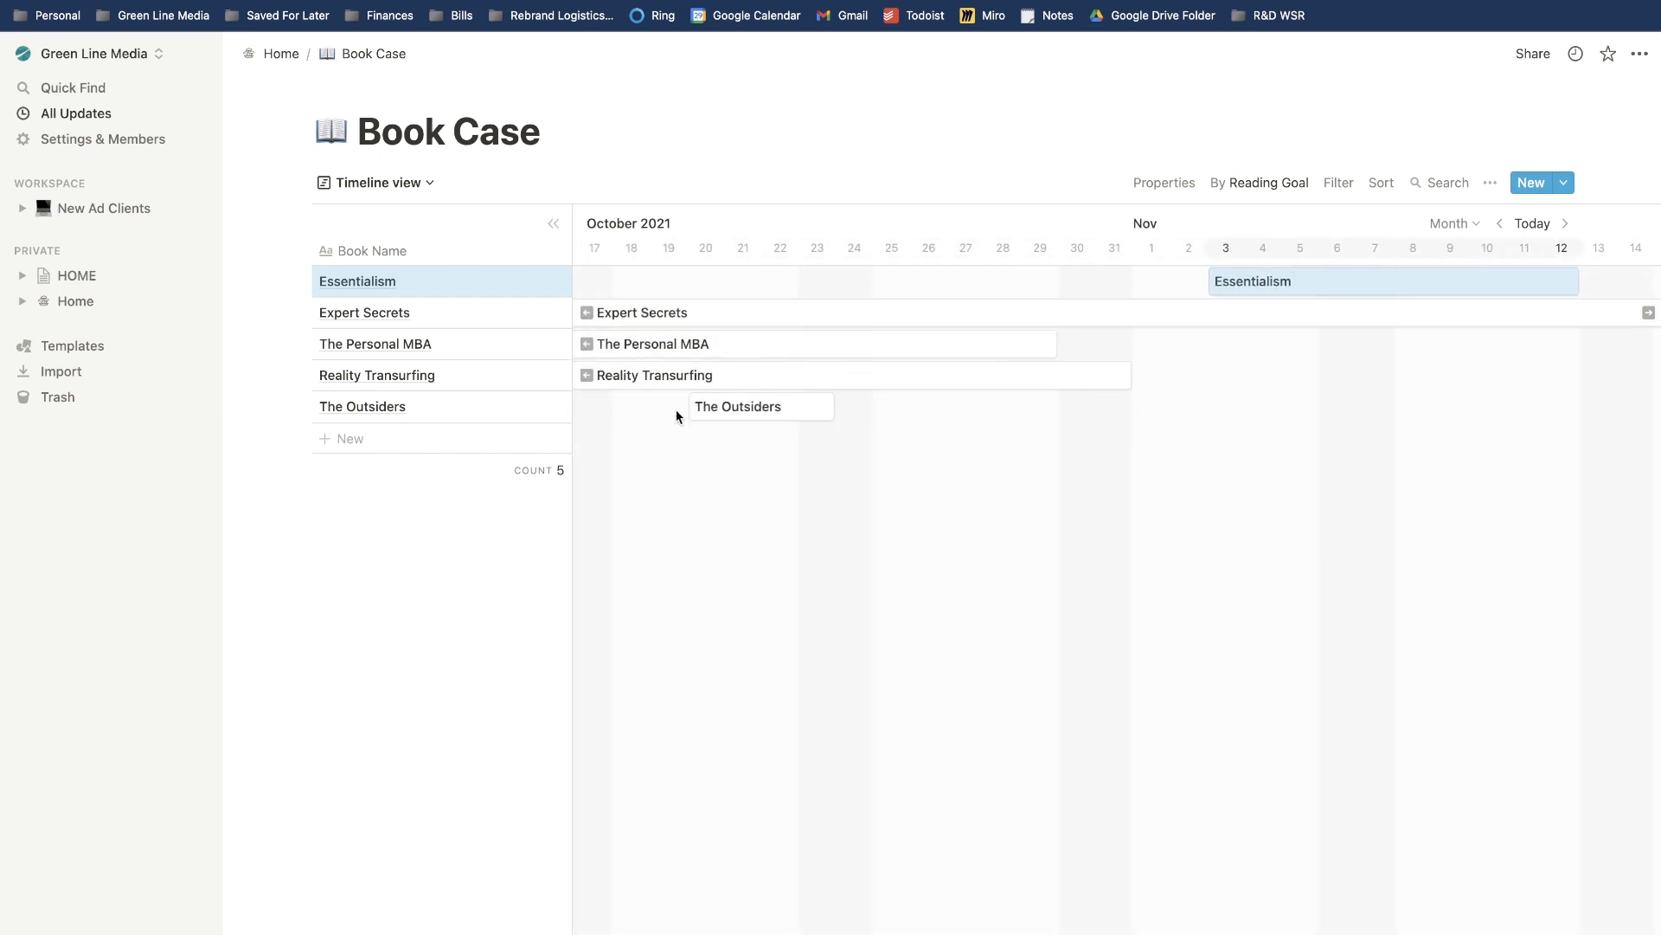
pyautogui.moveTo(835, 407); pyautogui.dragTo(1168, 407)
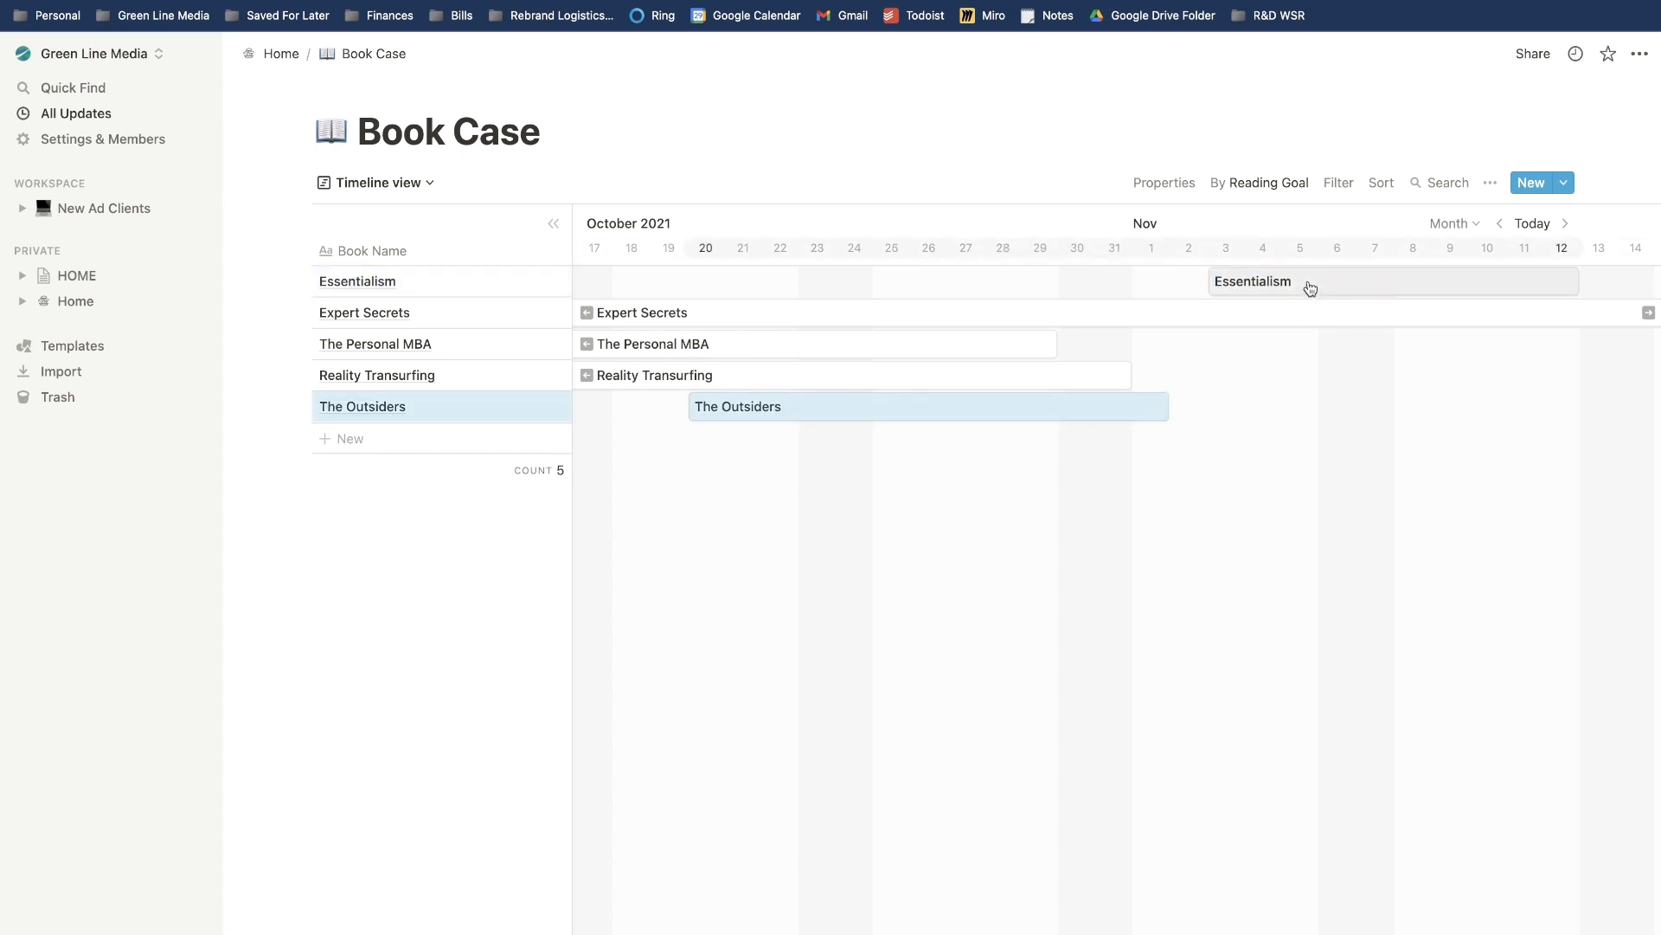
pyautogui.moveTo(1209, 279); pyautogui.dragTo(1061, 279)
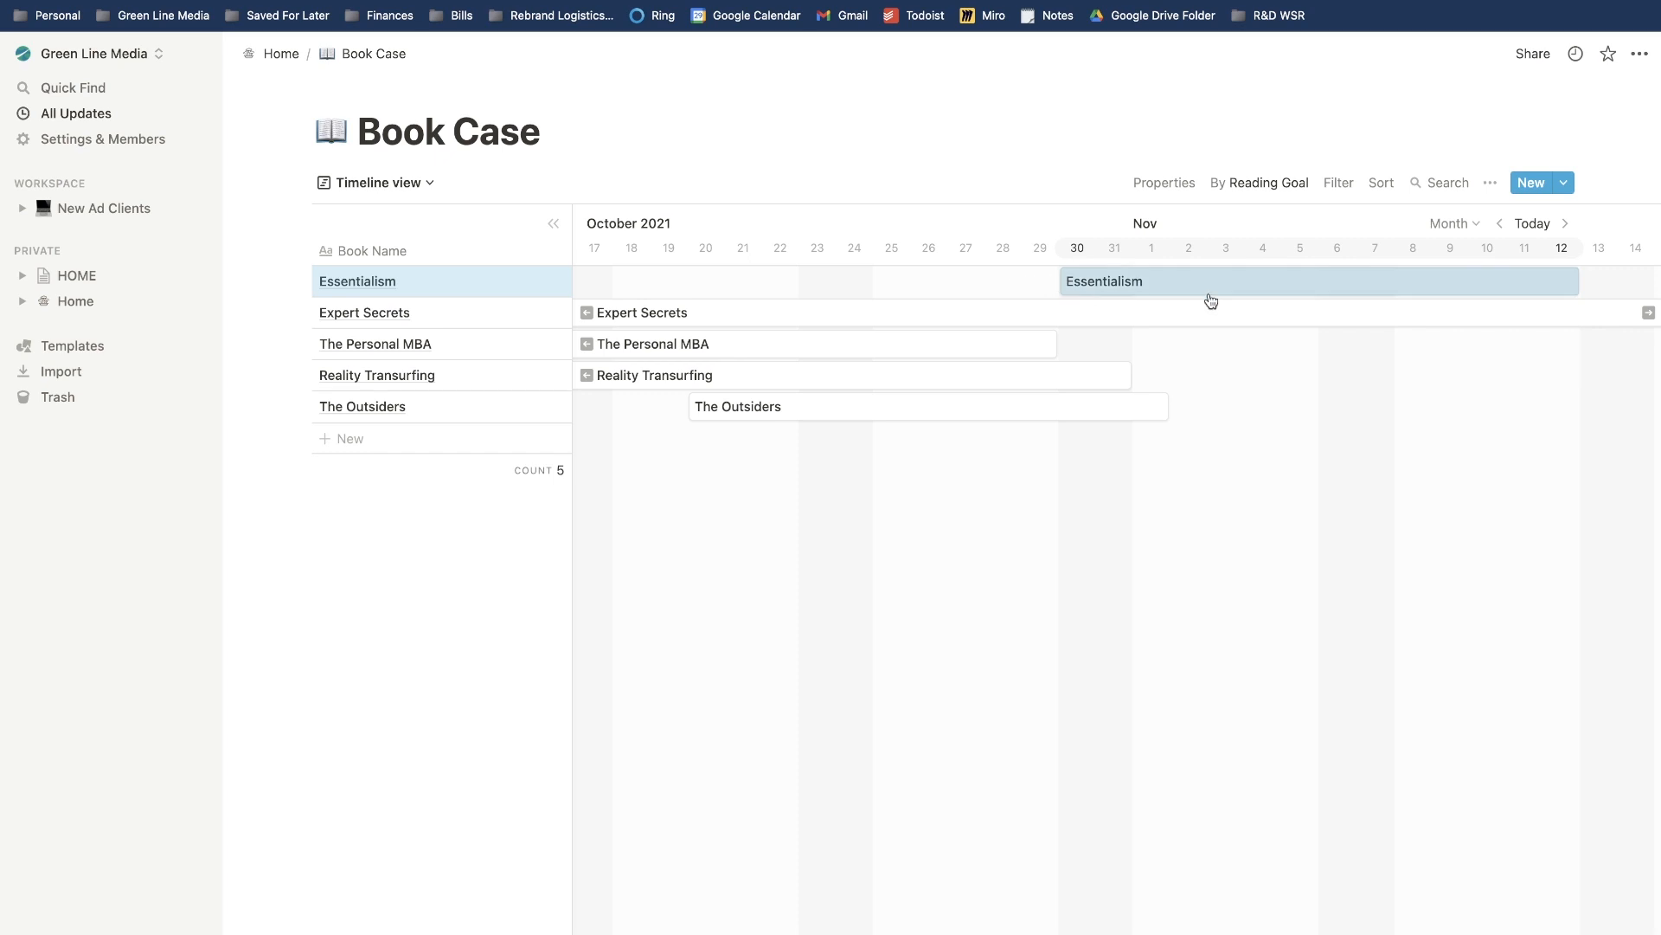
pyautogui.moveTo(1581, 279); pyautogui.dragTo(1614, 281)
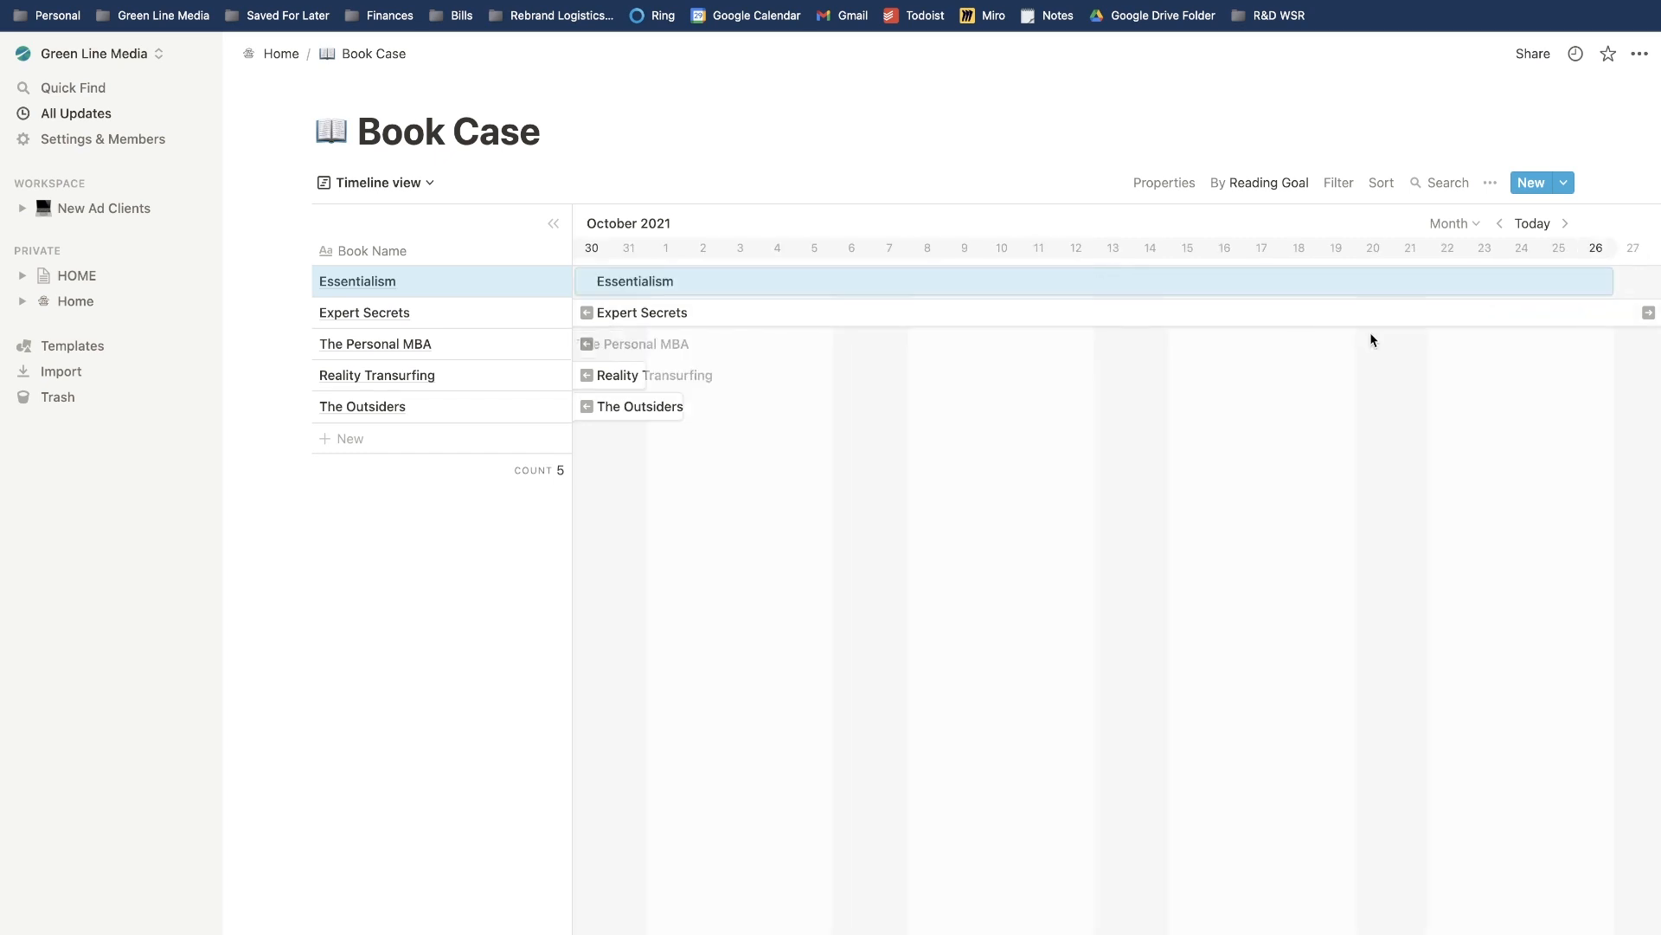
pyautogui.hscroll(-2, 1372, 340)
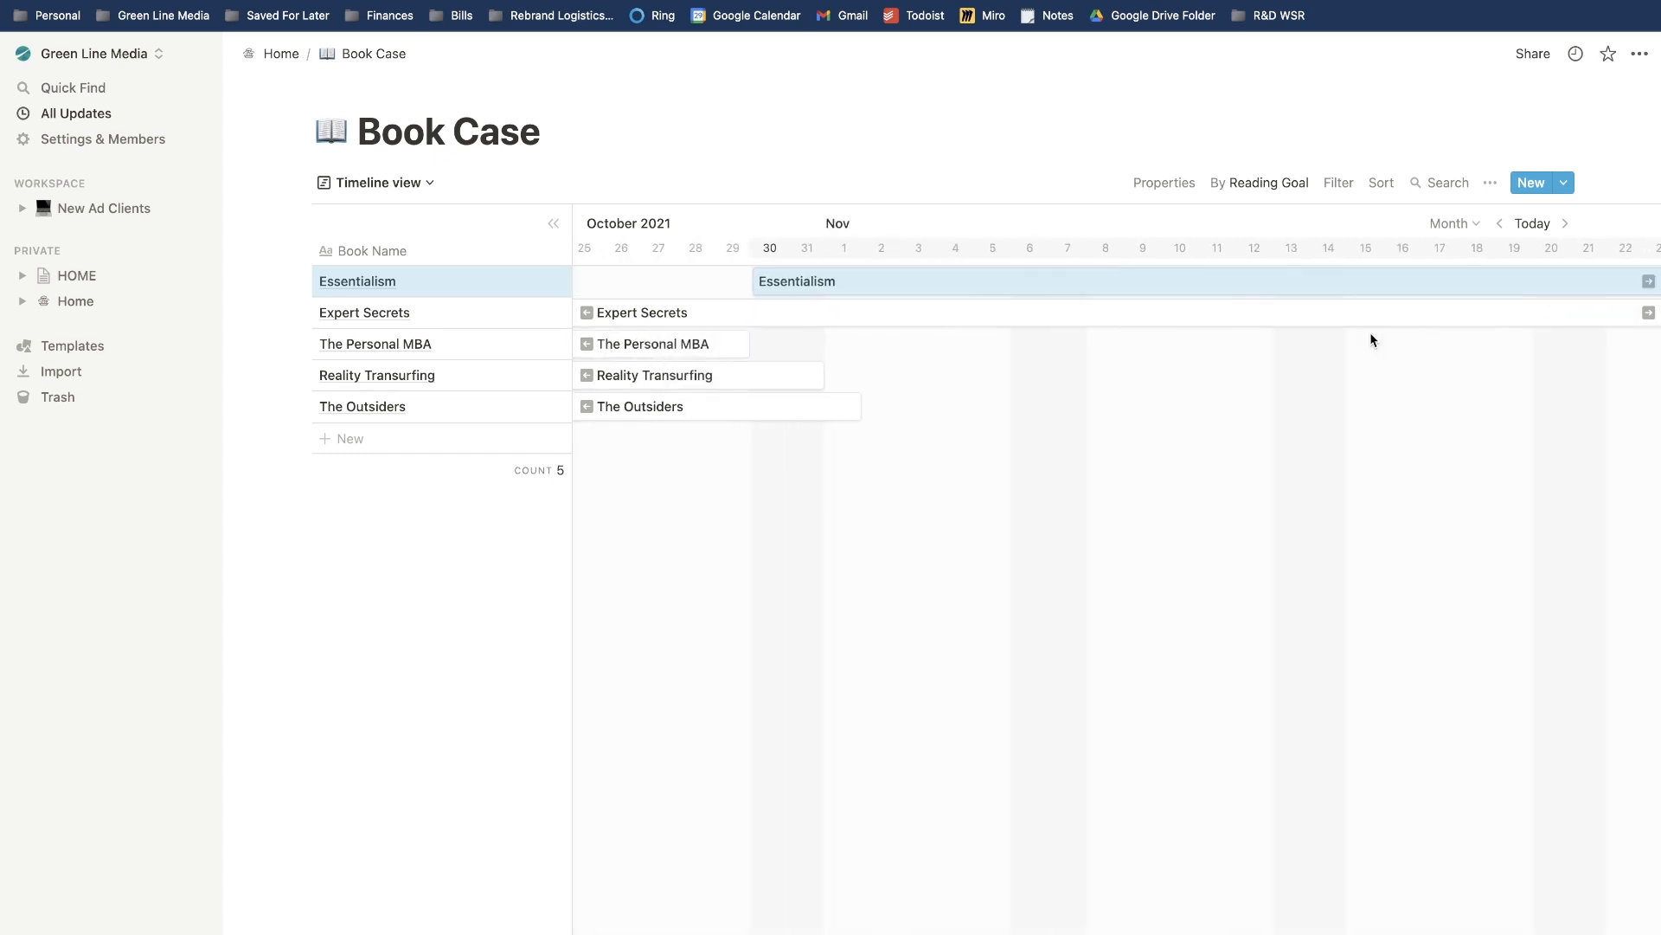
pyautogui.hscroll(-3, 1373, 340)
# Extend the reading periods of The Personal MBA, Reality Transurfing and The Outsiders past November 9, 2021.
pyautogui.moveTo(997, 345); pyautogui.dragTo(1079, 345)
pyautogui.moveTo(816, 280); pyautogui.dragTo(1072, 283)
pyautogui.hscroll(-10, 1039, 329)
pyautogui.moveTo(1009, 375); pyautogui.dragTo(1657, 377)
pyautogui.hscroll(-15, 1096, 517)
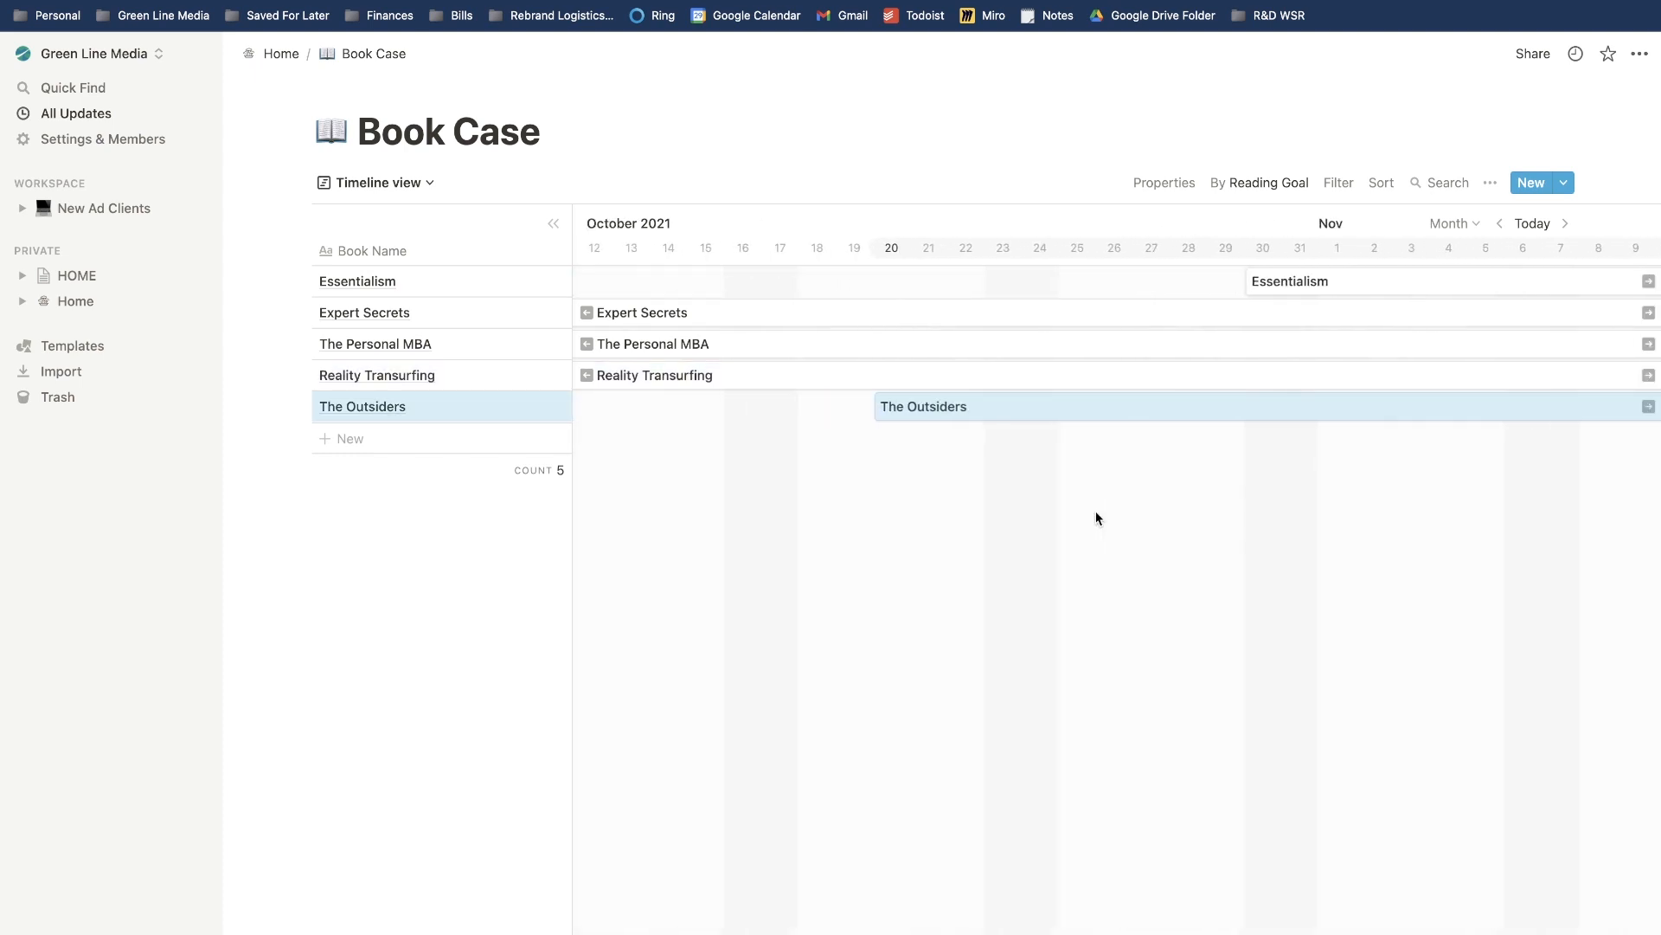
pyautogui.hscroll(-1, 1095, 518)
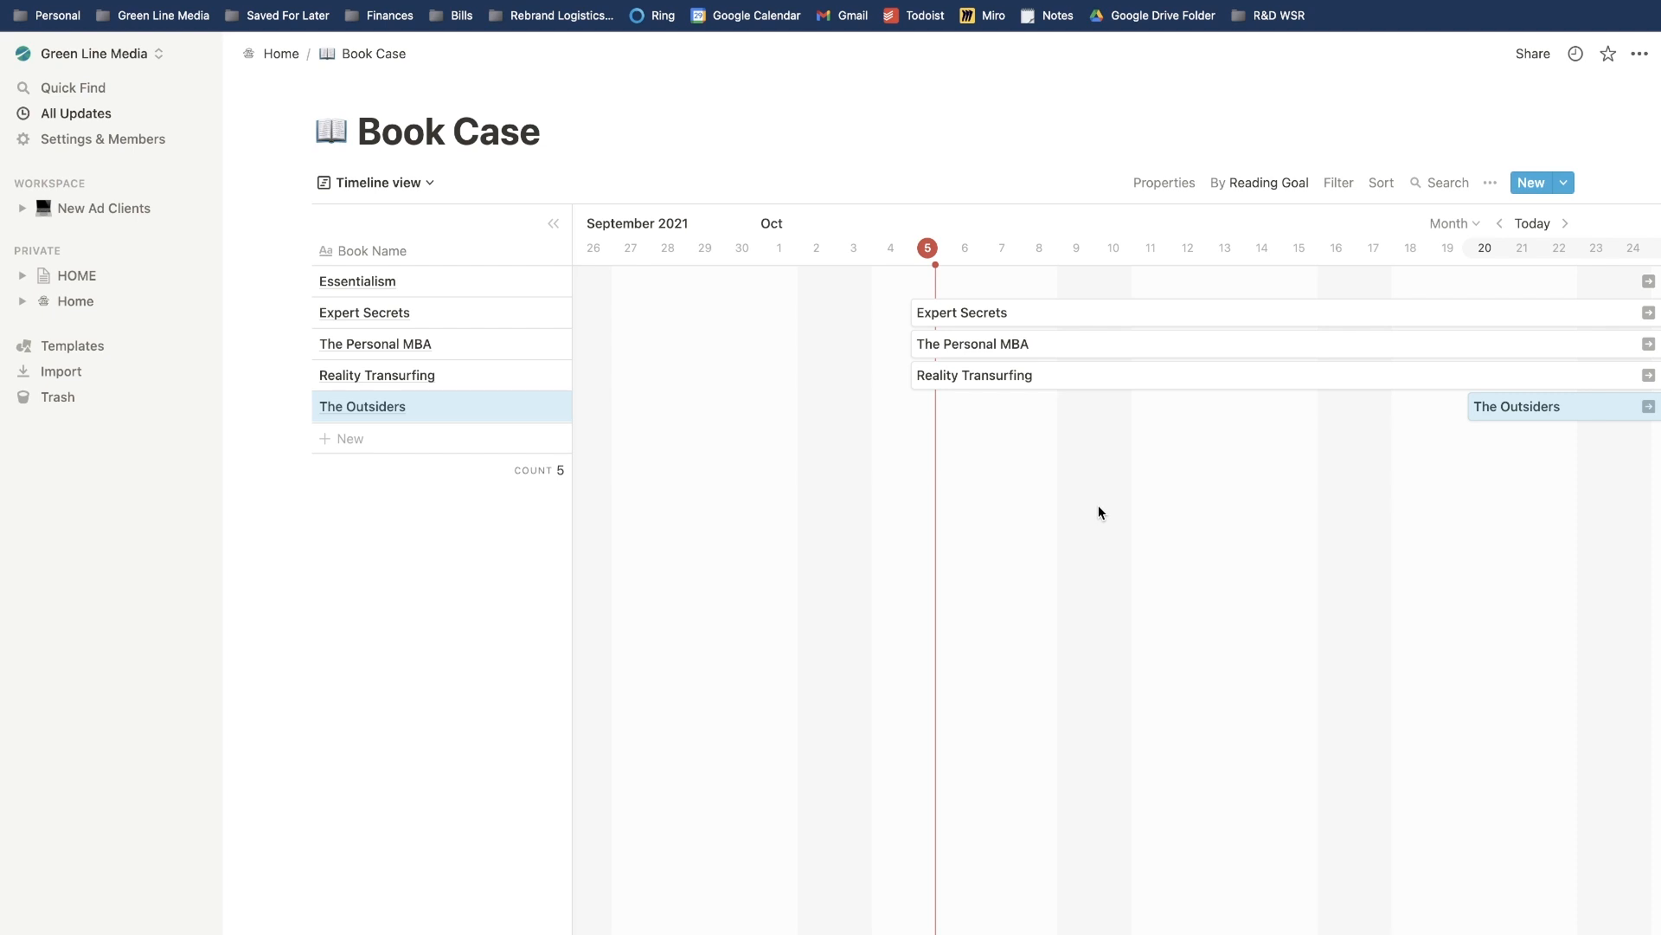
# Set the timeline's date range back to Publishing Date and jump to Essentialism, Reality Transurfing and Expert Secrets.
pyautogui.click(1264, 182)
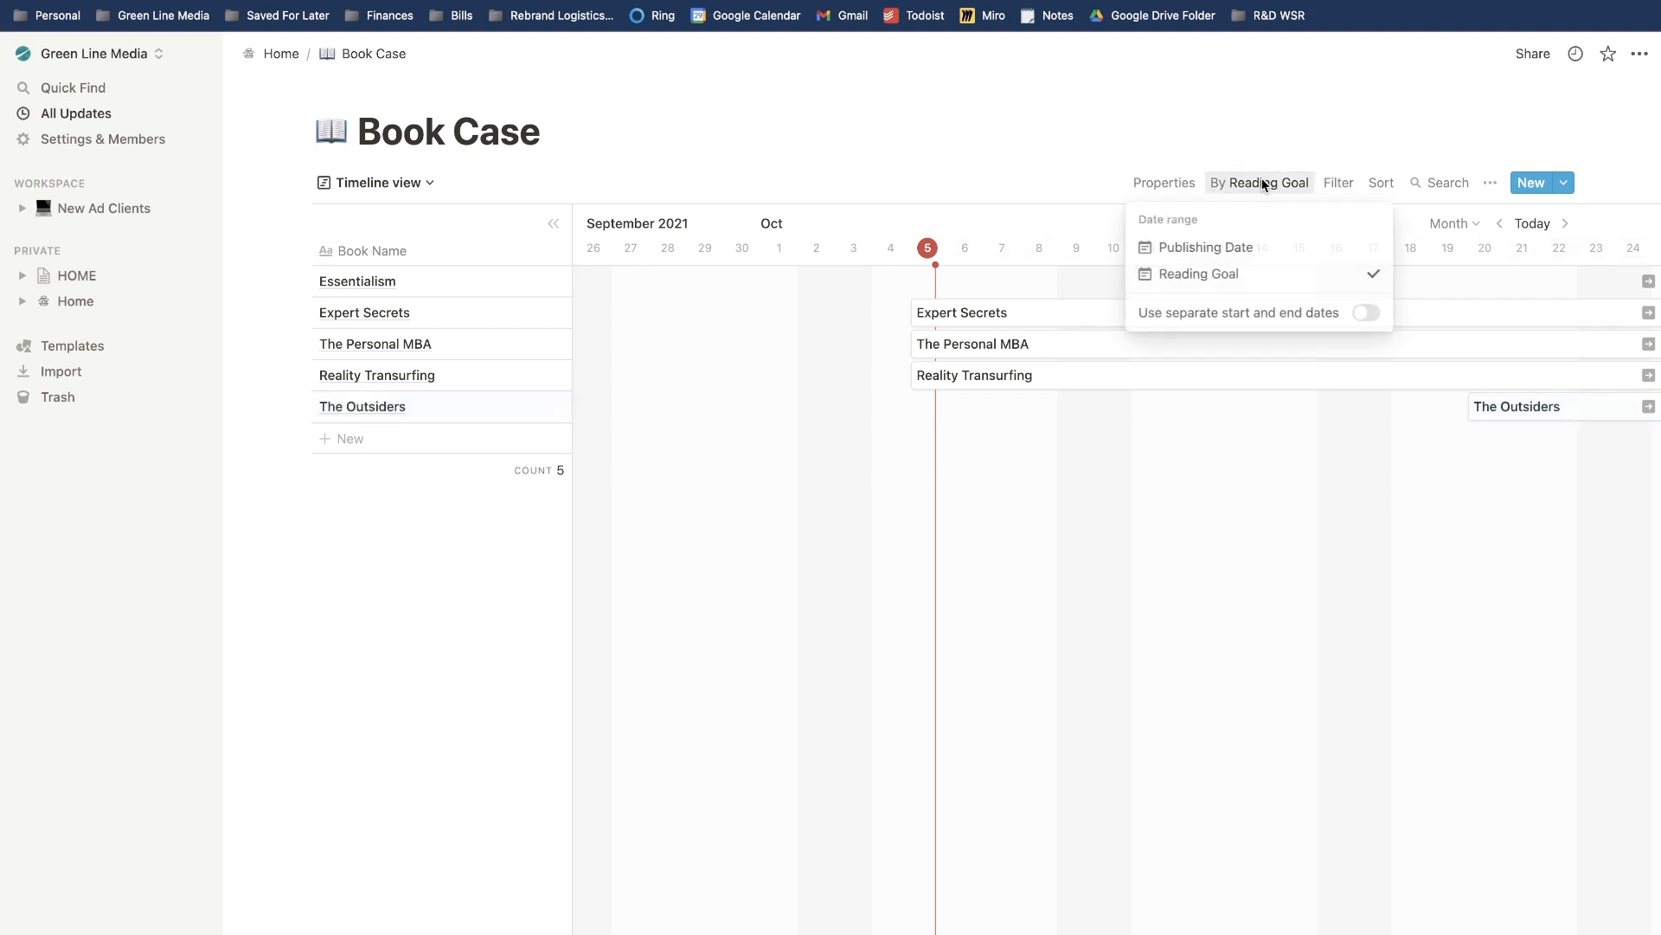
pyautogui.click(1226, 253)
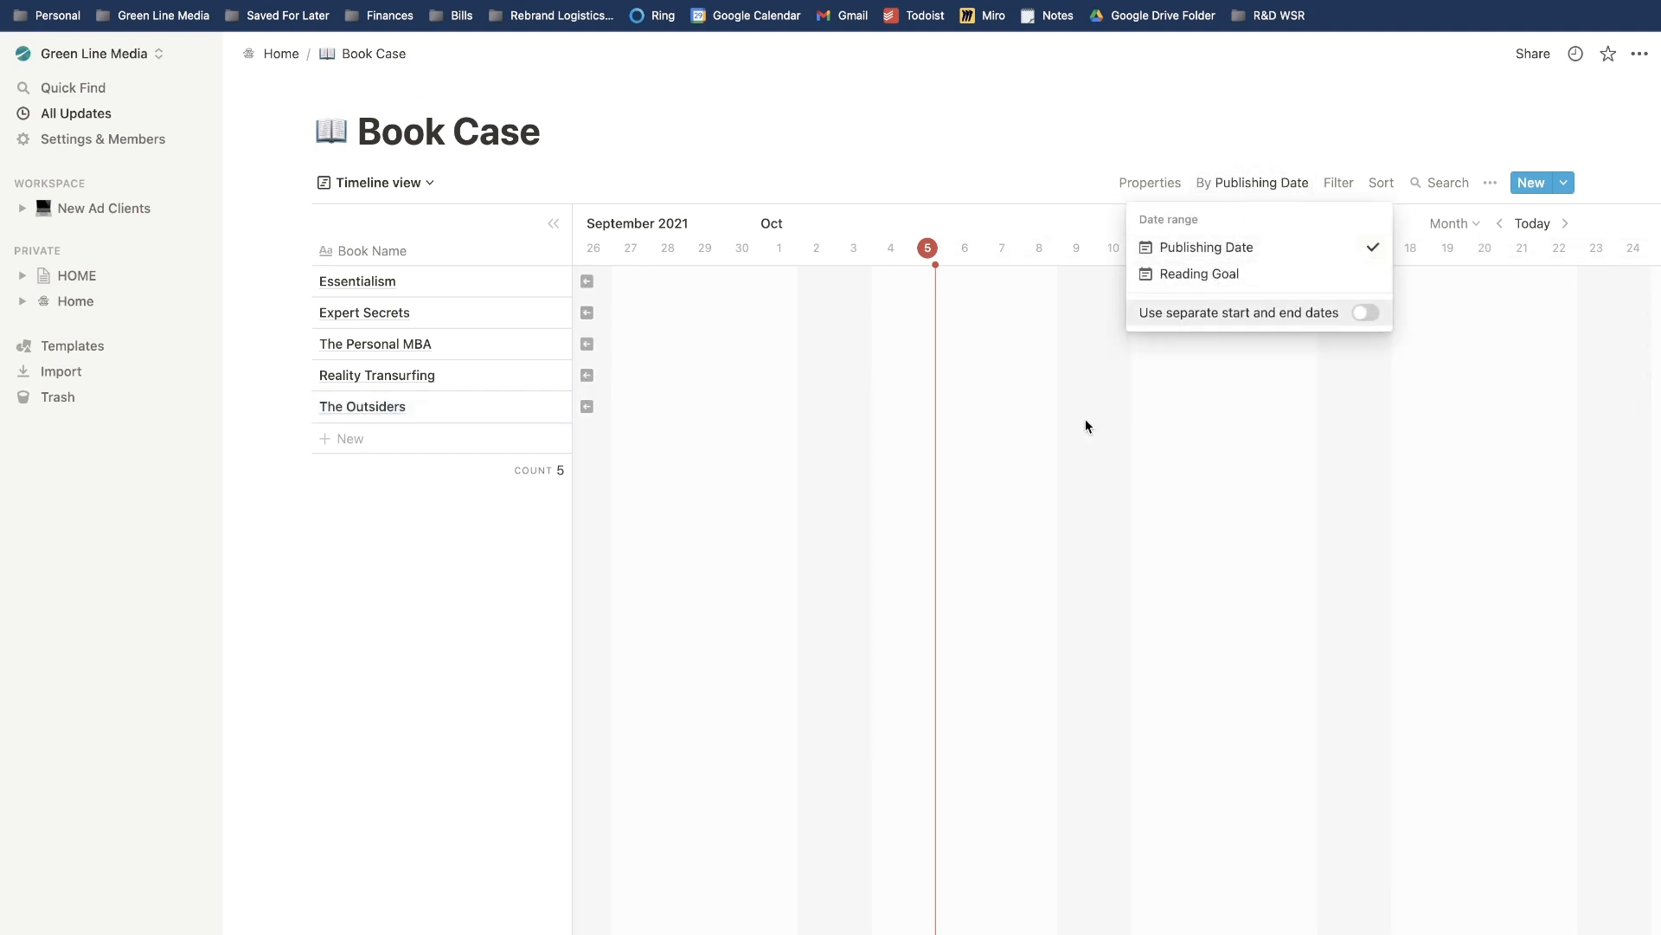
pyautogui.click(586, 282)
pyautogui.click(587, 282)
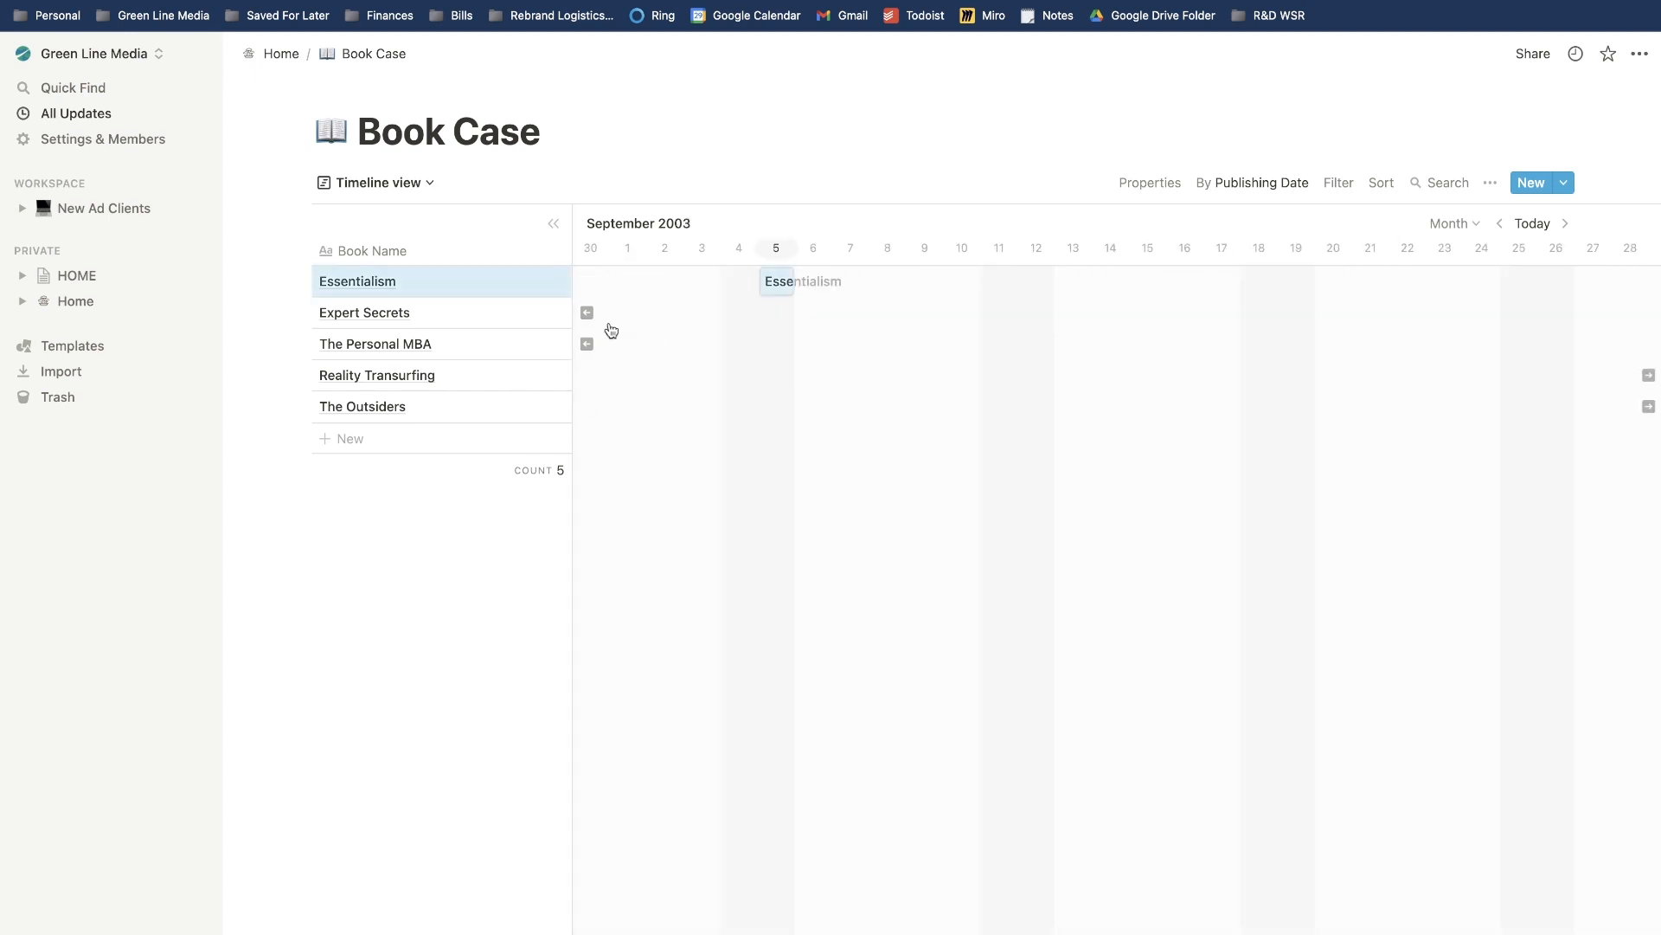
pyautogui.click(587, 312)
pyautogui.click(587, 374)
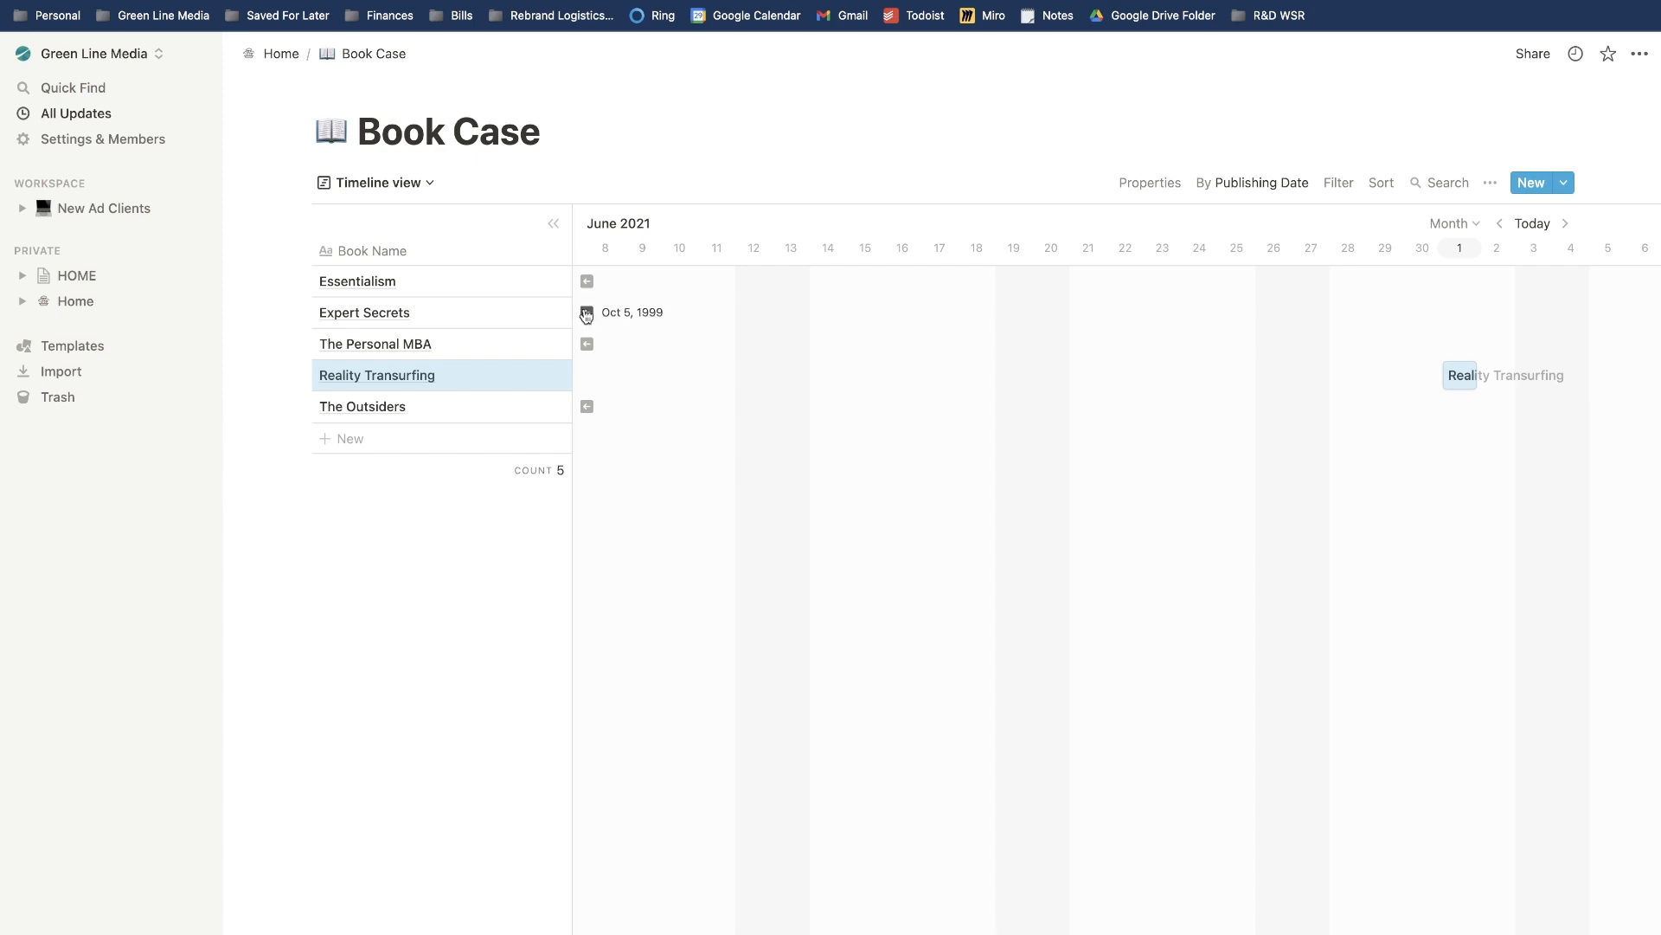
pyautogui.click(587, 313)
# Add a Calendar view to the Book Case database.
pyautogui.click(379, 182)
pyautogui.click(285, 345)
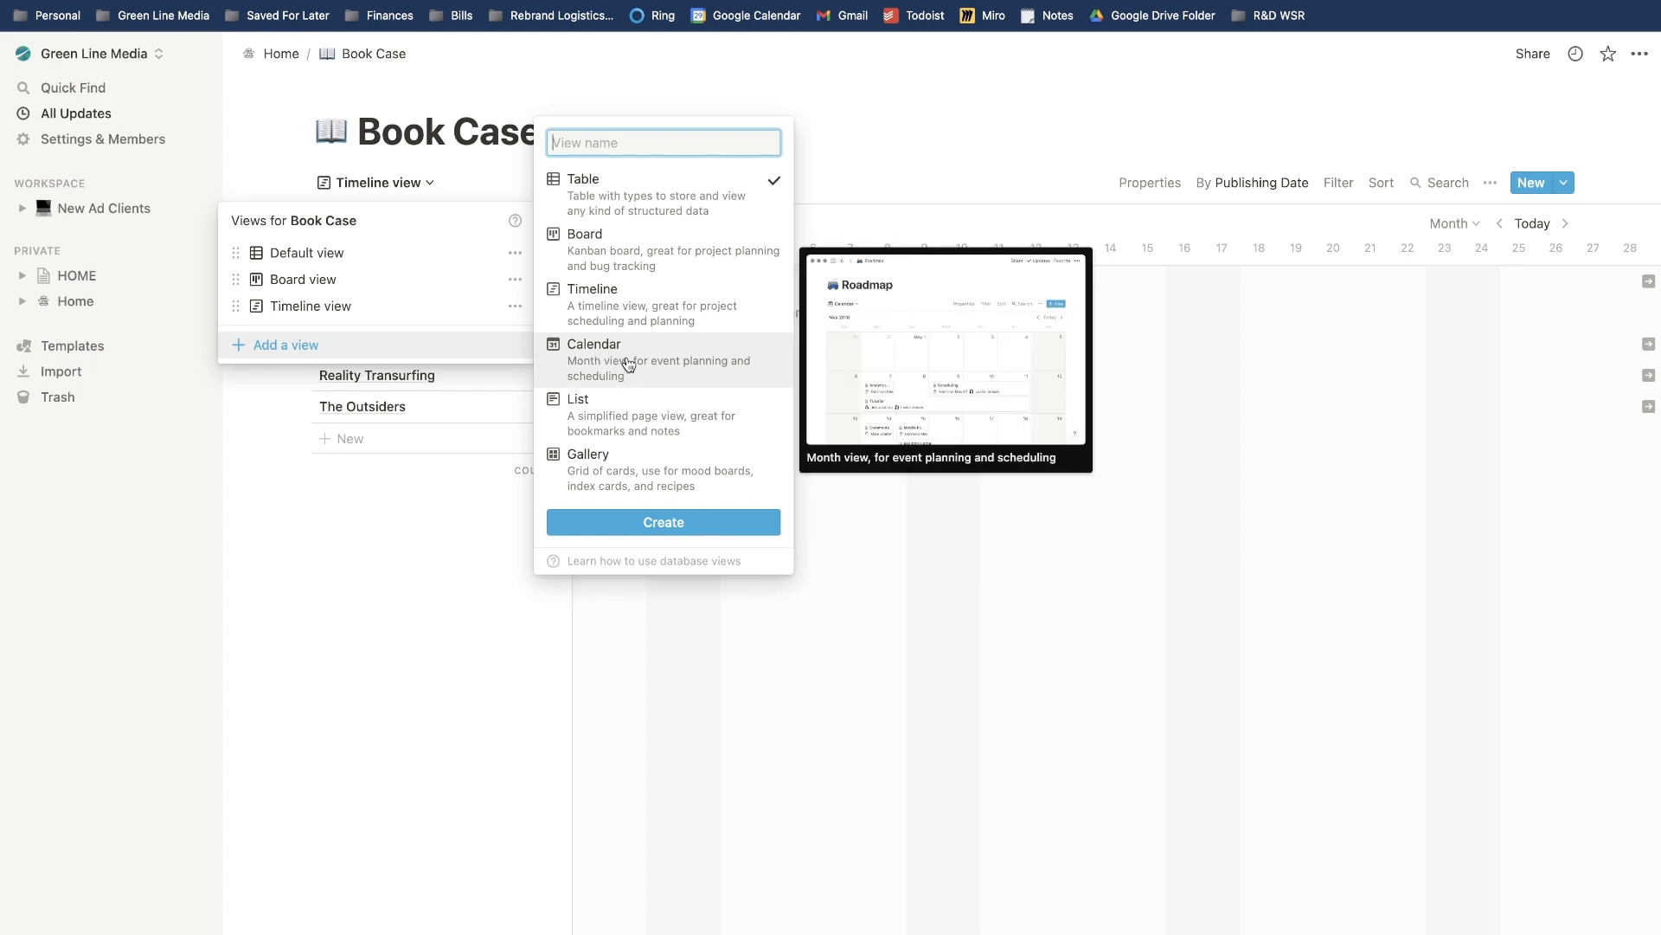
pyautogui.click(629, 365)
pyautogui.click(666, 522)
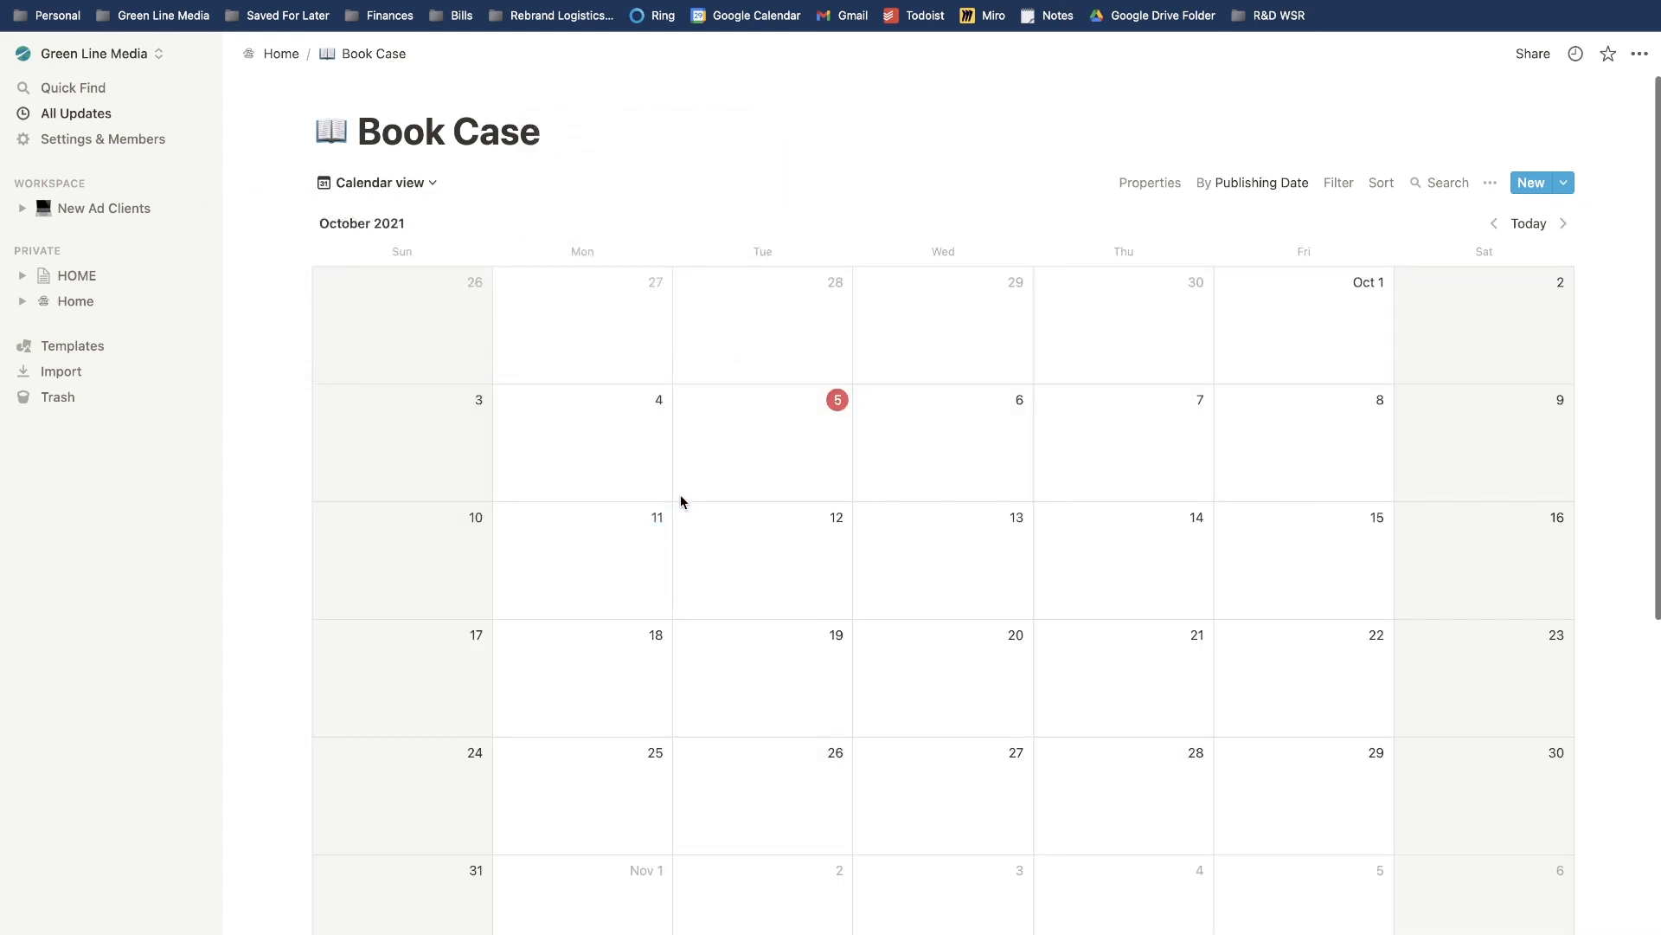
# Lay out the calendar by Reading Goal and look through the books' reading periods in October 2021.
pyautogui.click(1263, 197)
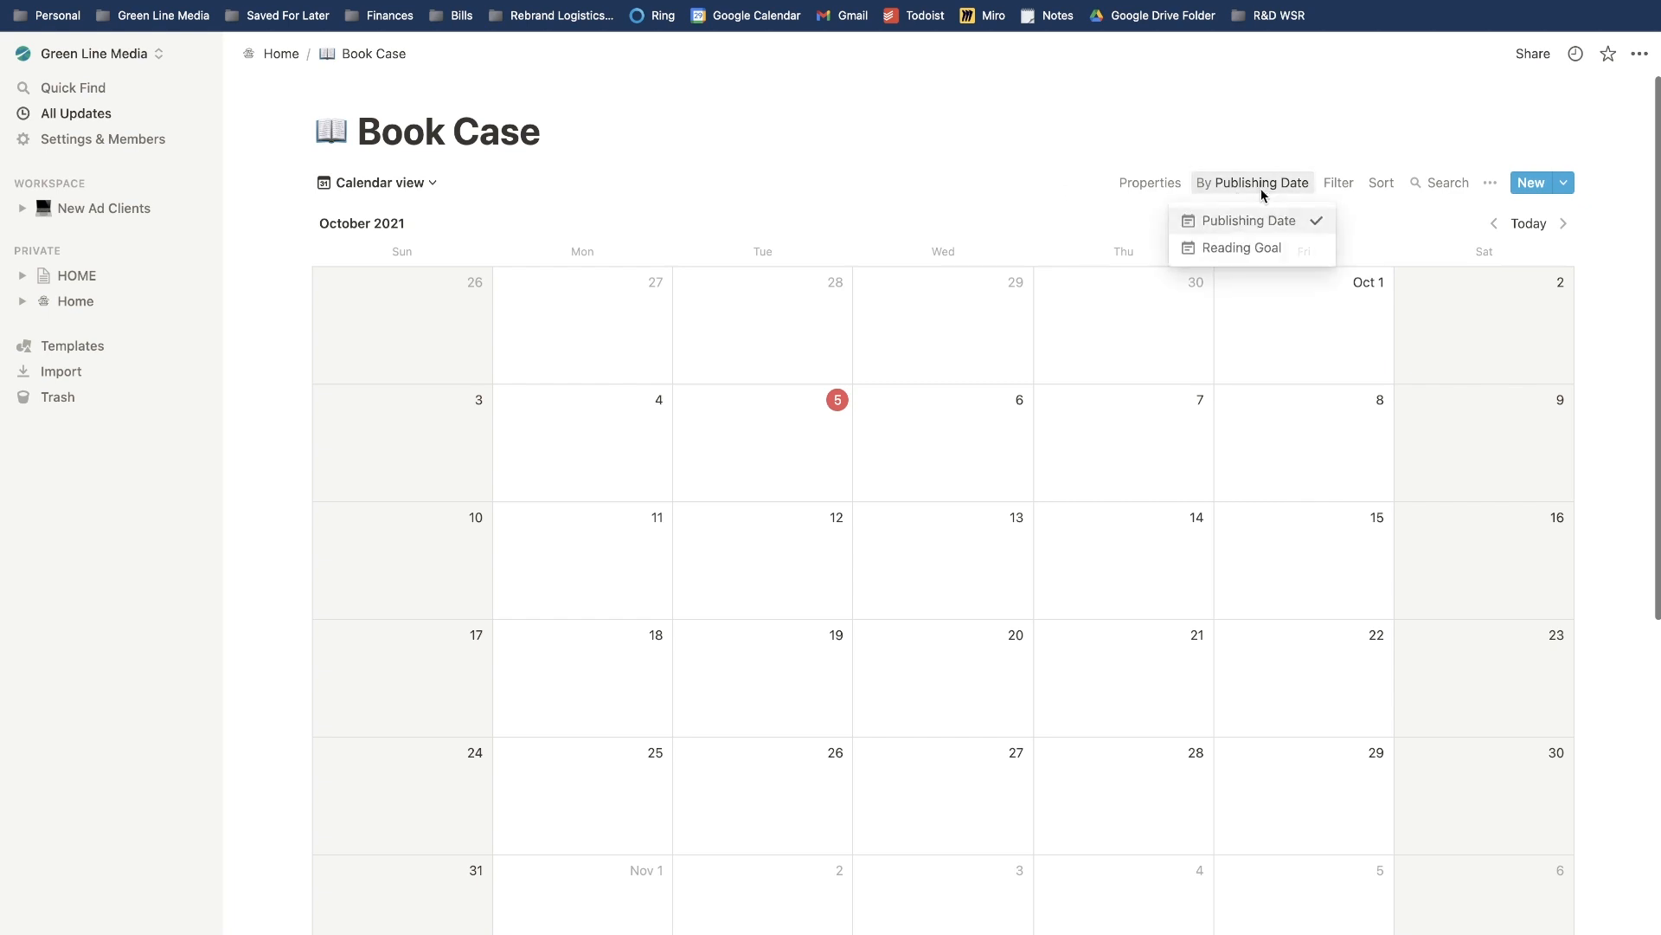
pyautogui.click(1255, 247)
pyautogui.scroll(-1, 689, 467)
pyautogui.scroll(-5, 689, 467)
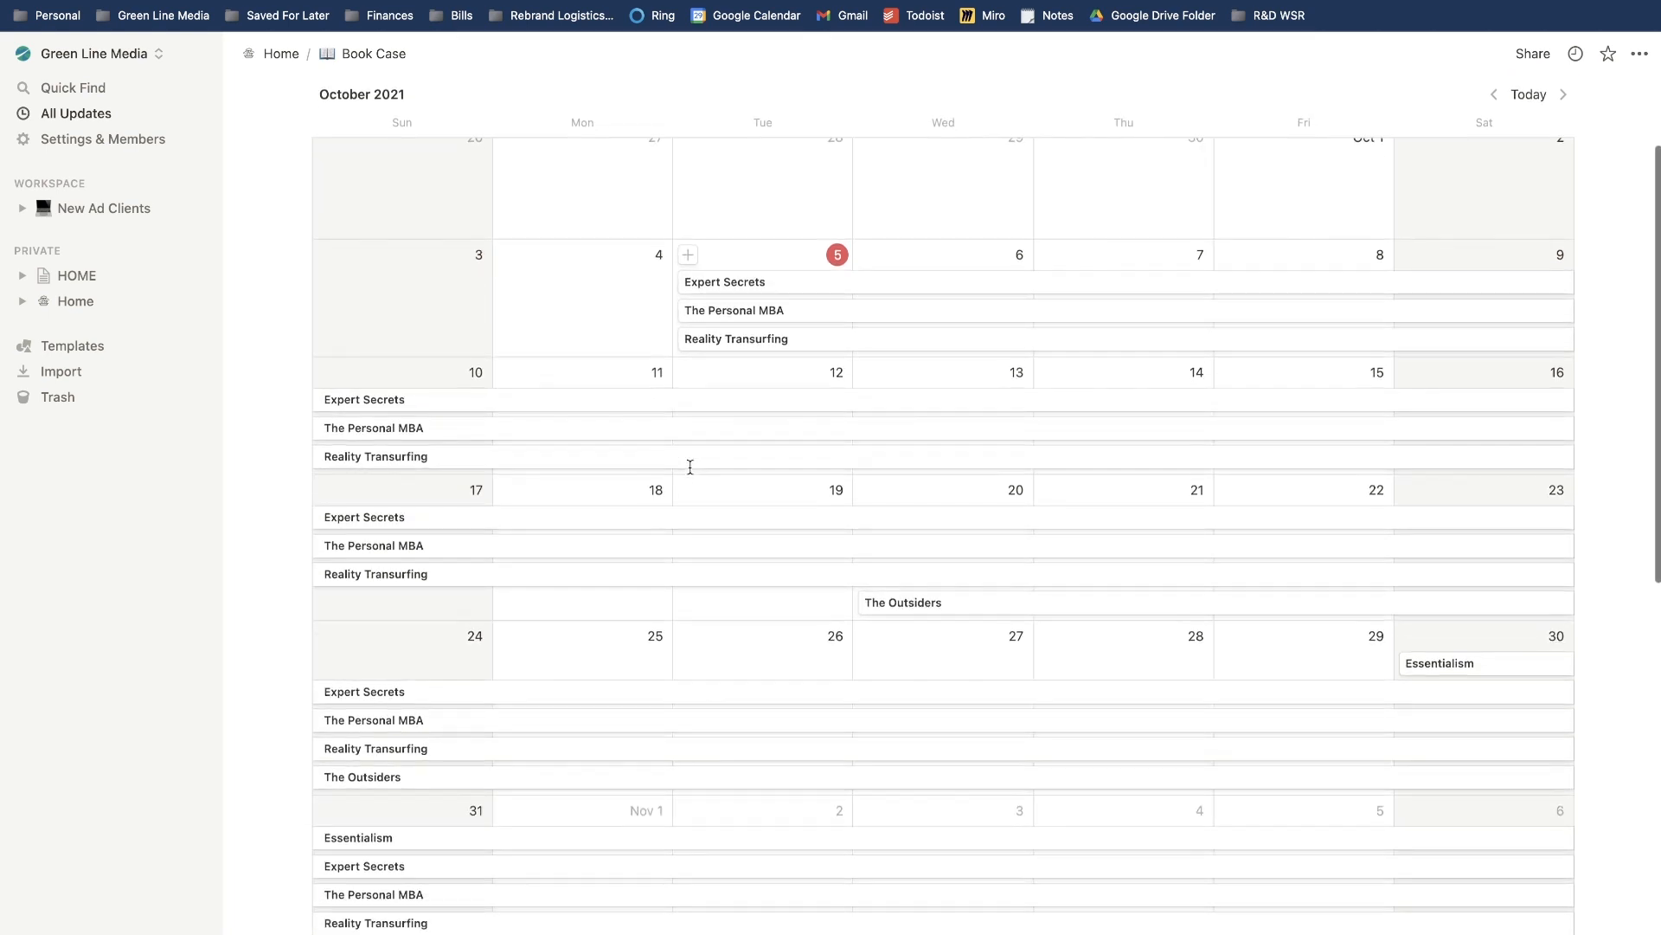
pyautogui.scroll(-10, 691, 473)
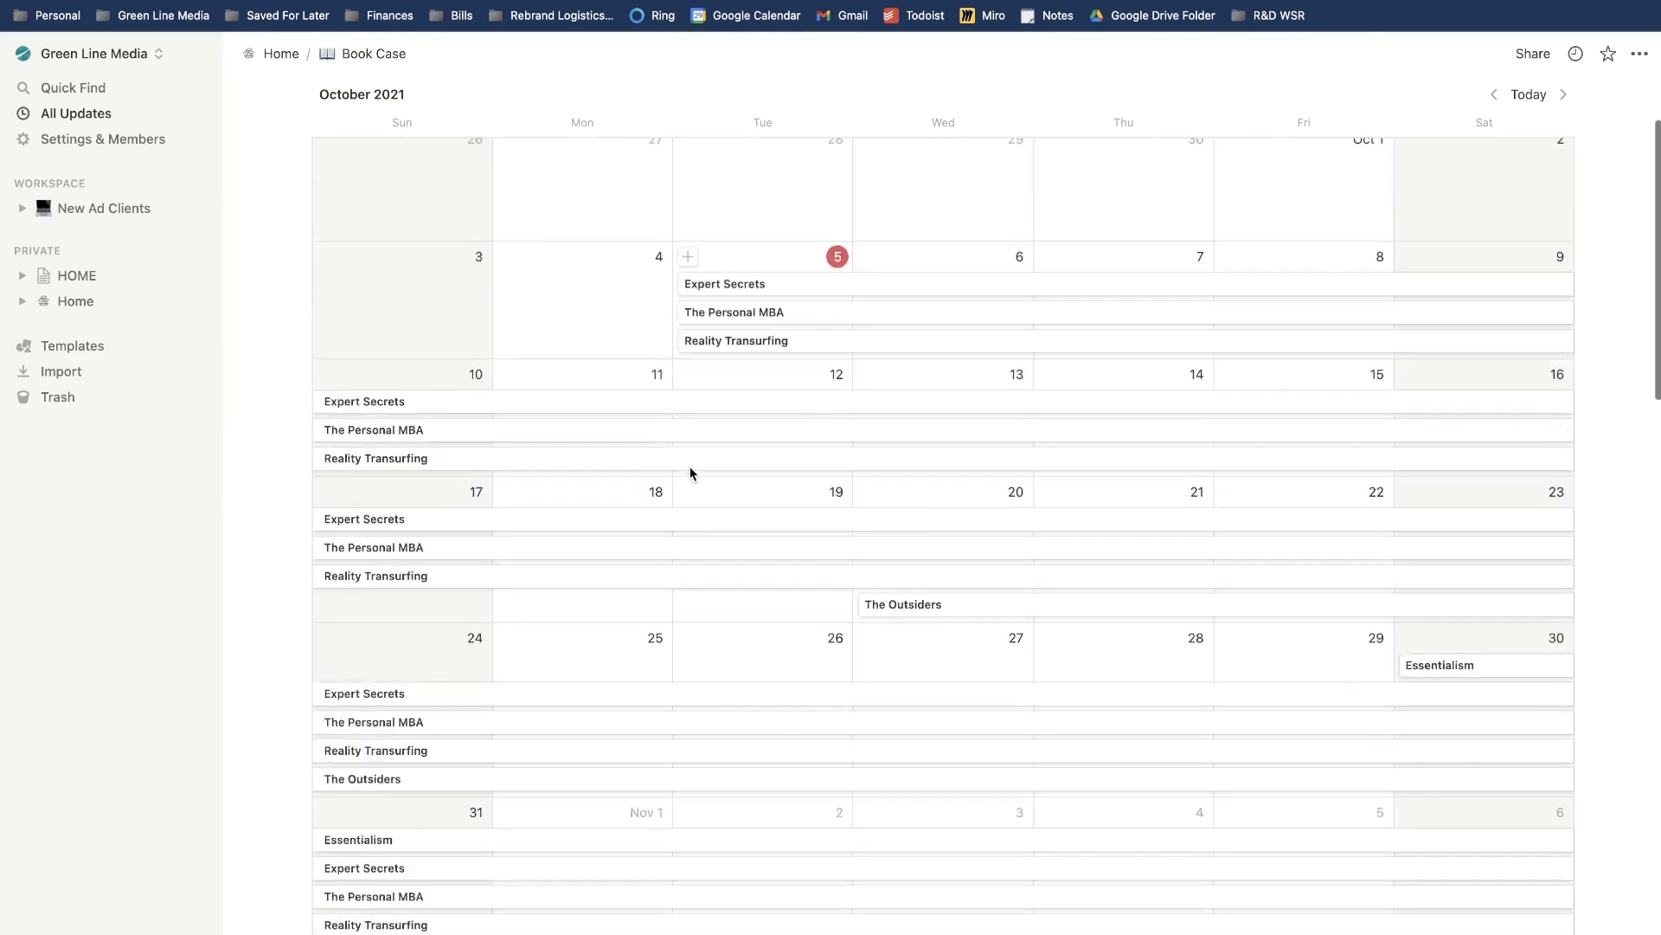
pyautogui.scroll(15, 691, 473)
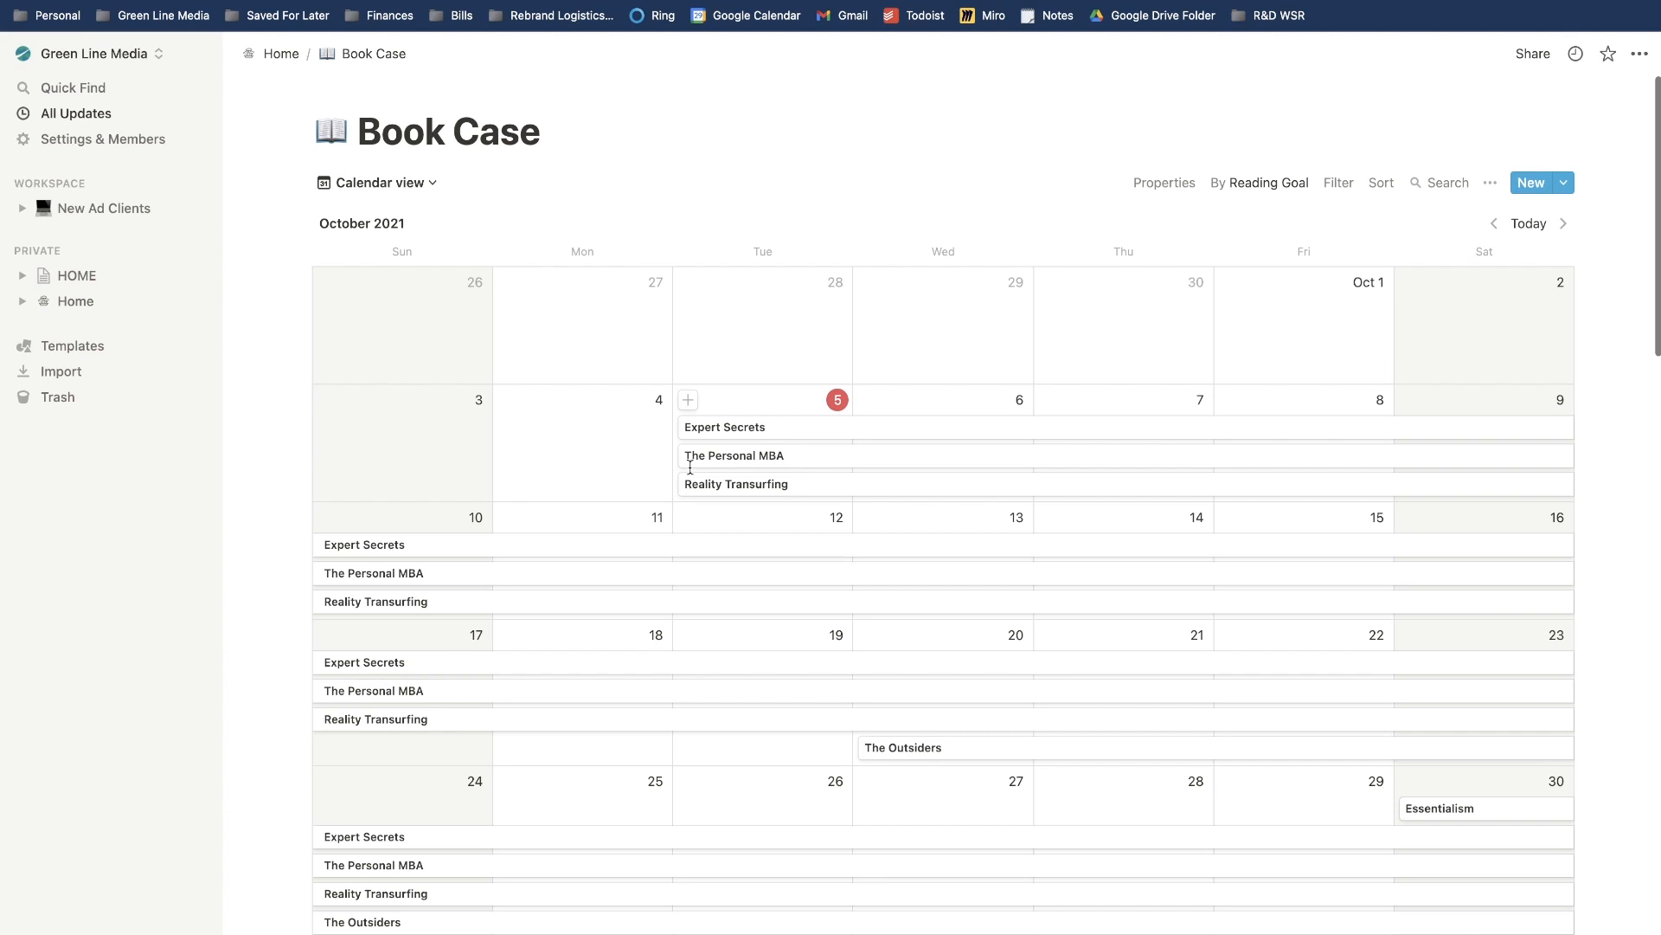
# Set the calendar back to Publishing Date and look over October 2021.
pyautogui.click(1267, 184)
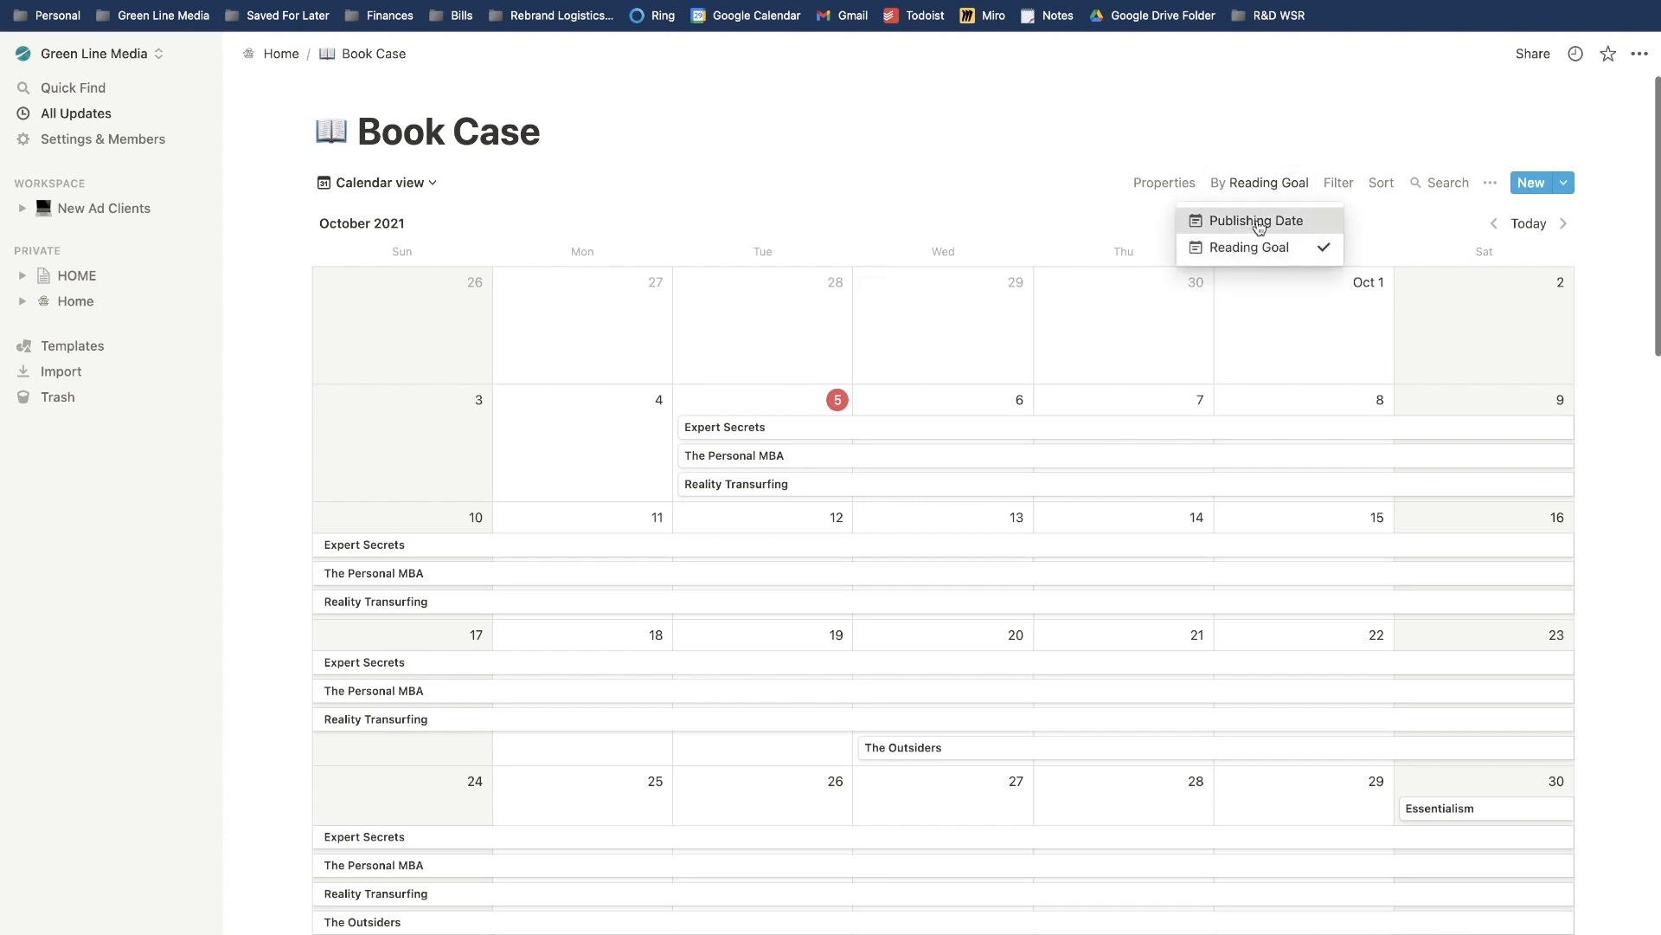
pyautogui.click(1259, 221)
pyautogui.scroll(-2, 975, 848)
pyautogui.scroll(-4, 972, 852)
pyautogui.scroll(6, 973, 852)
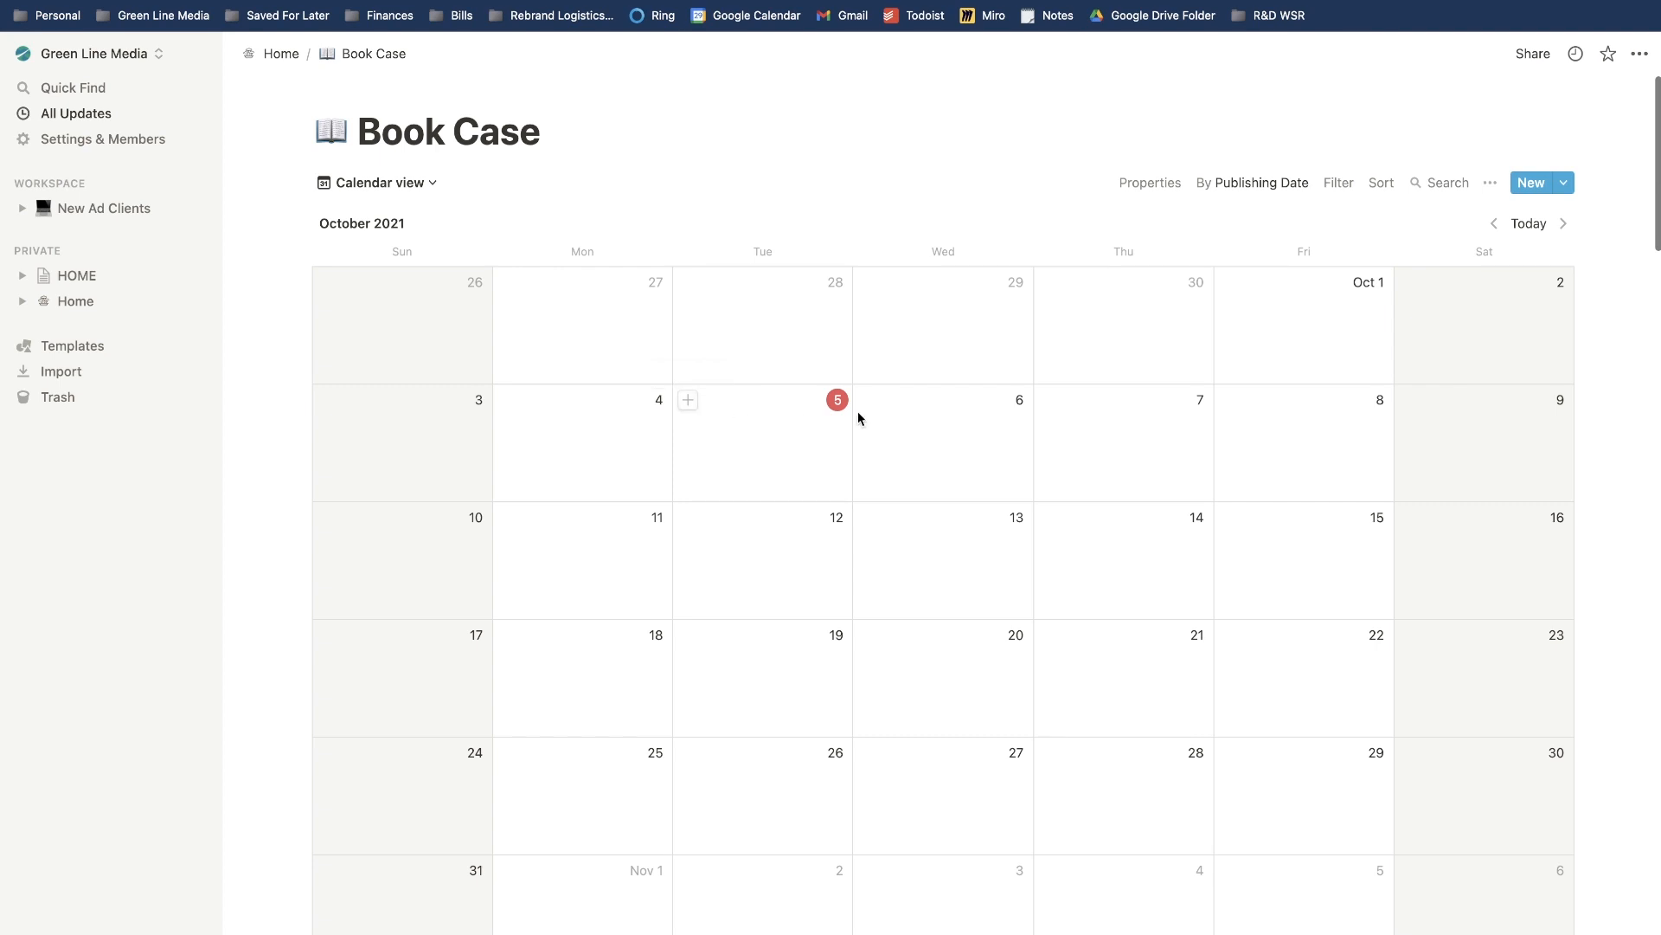
# Create a book entry on October 5, 2021 titled "Name" with the book summary "here is a summary".
pyautogui.click(687, 403)
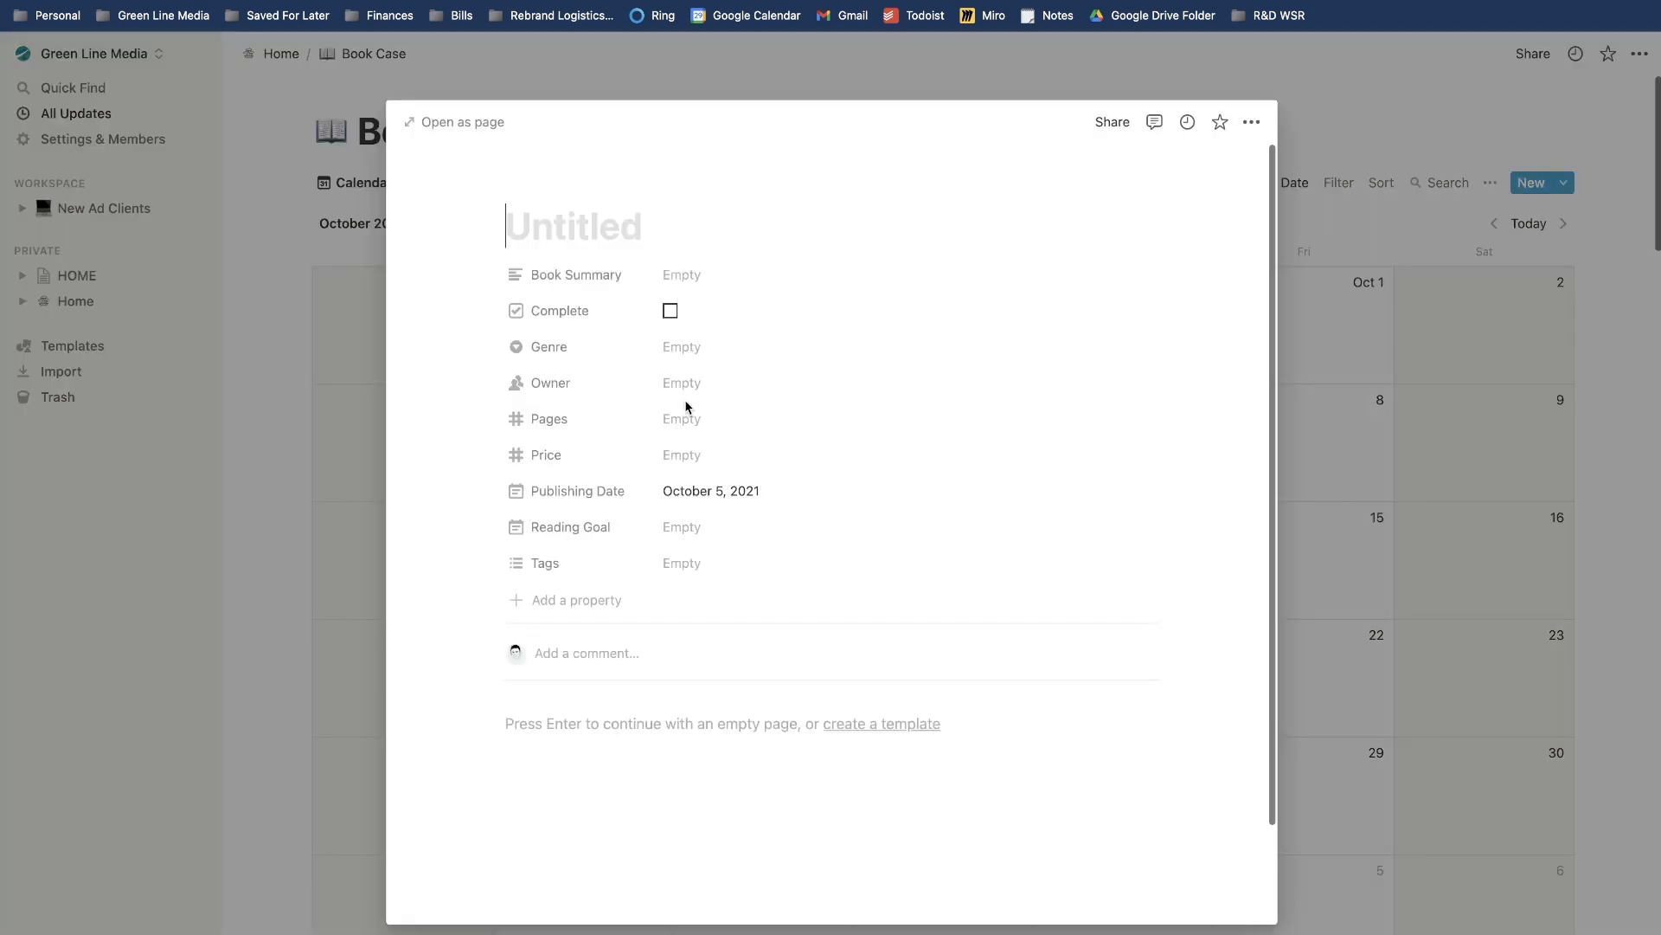
pyautogui.write('Name')
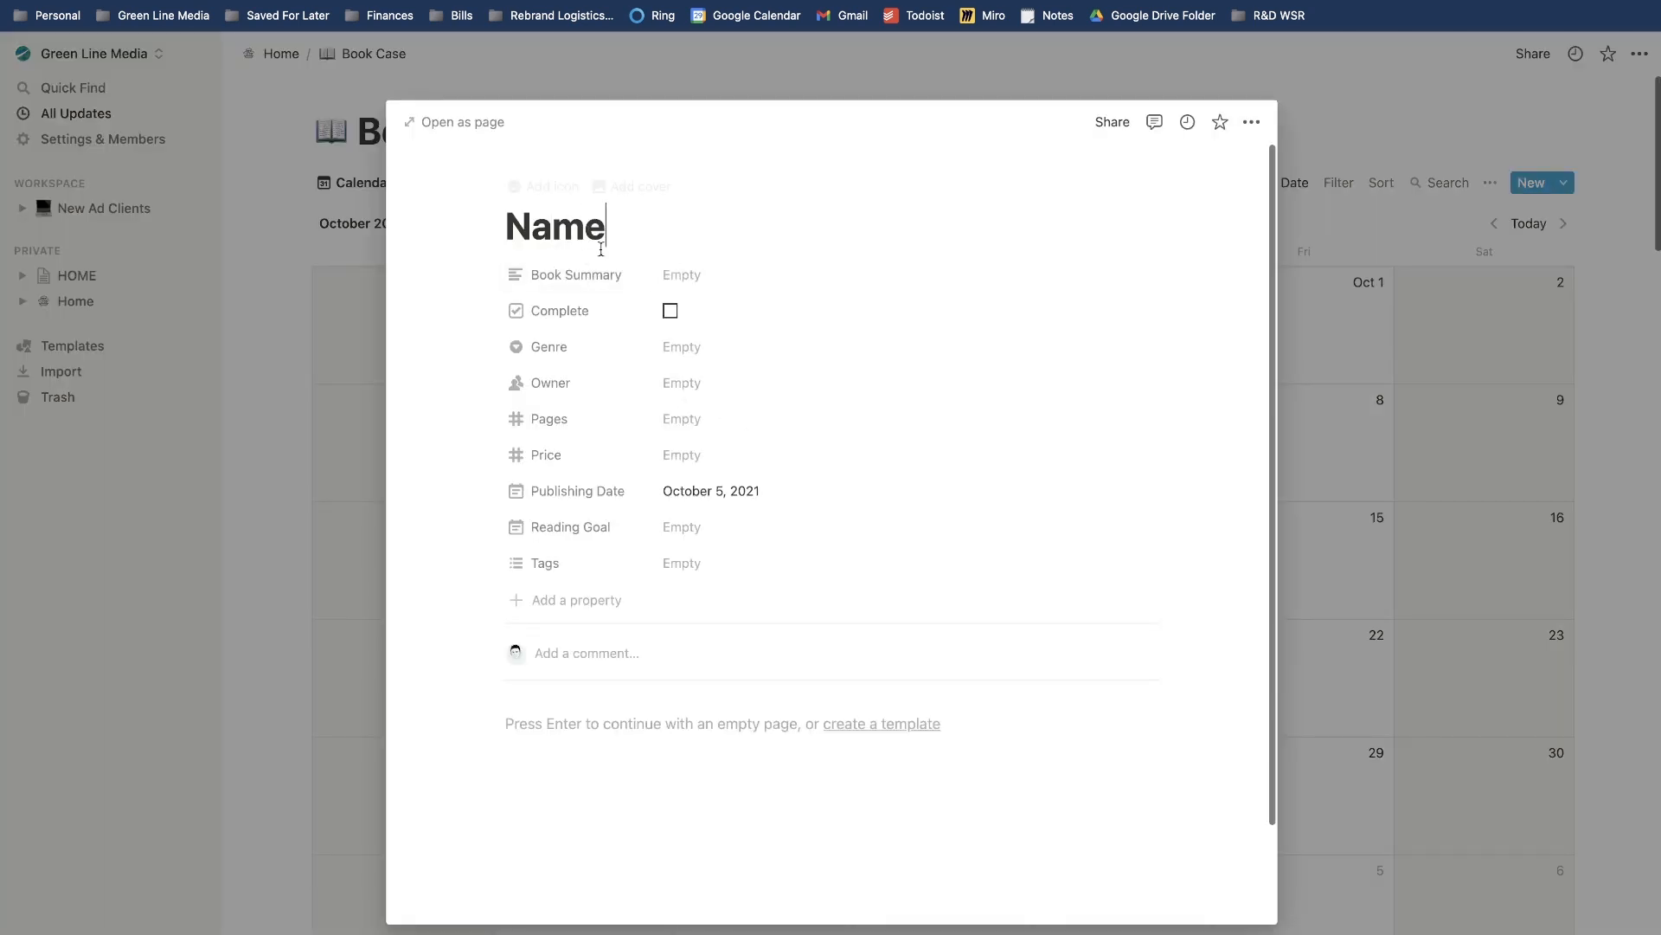
pyautogui.click(710, 269)
pyautogui.write('h')
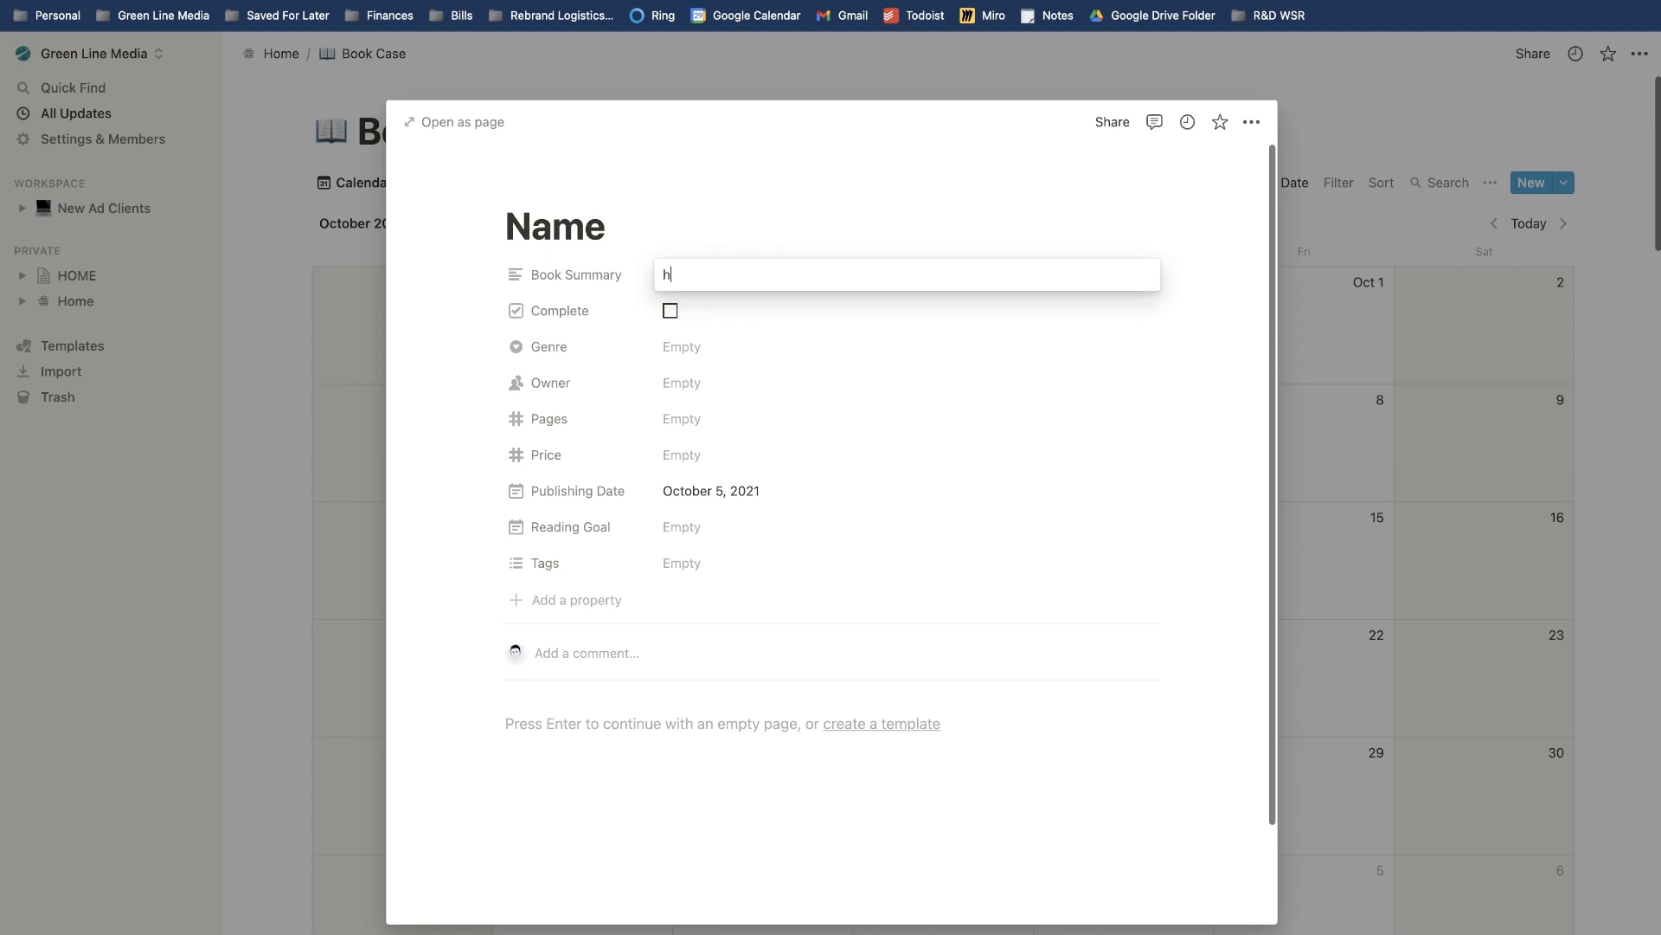
pyautogui.write('ere is a summary')
pyautogui.press('Return')
# Give the entry a new genre "today book", an owner, 200 pages and a price of $20.00, then close it.
pyautogui.click(708, 344)
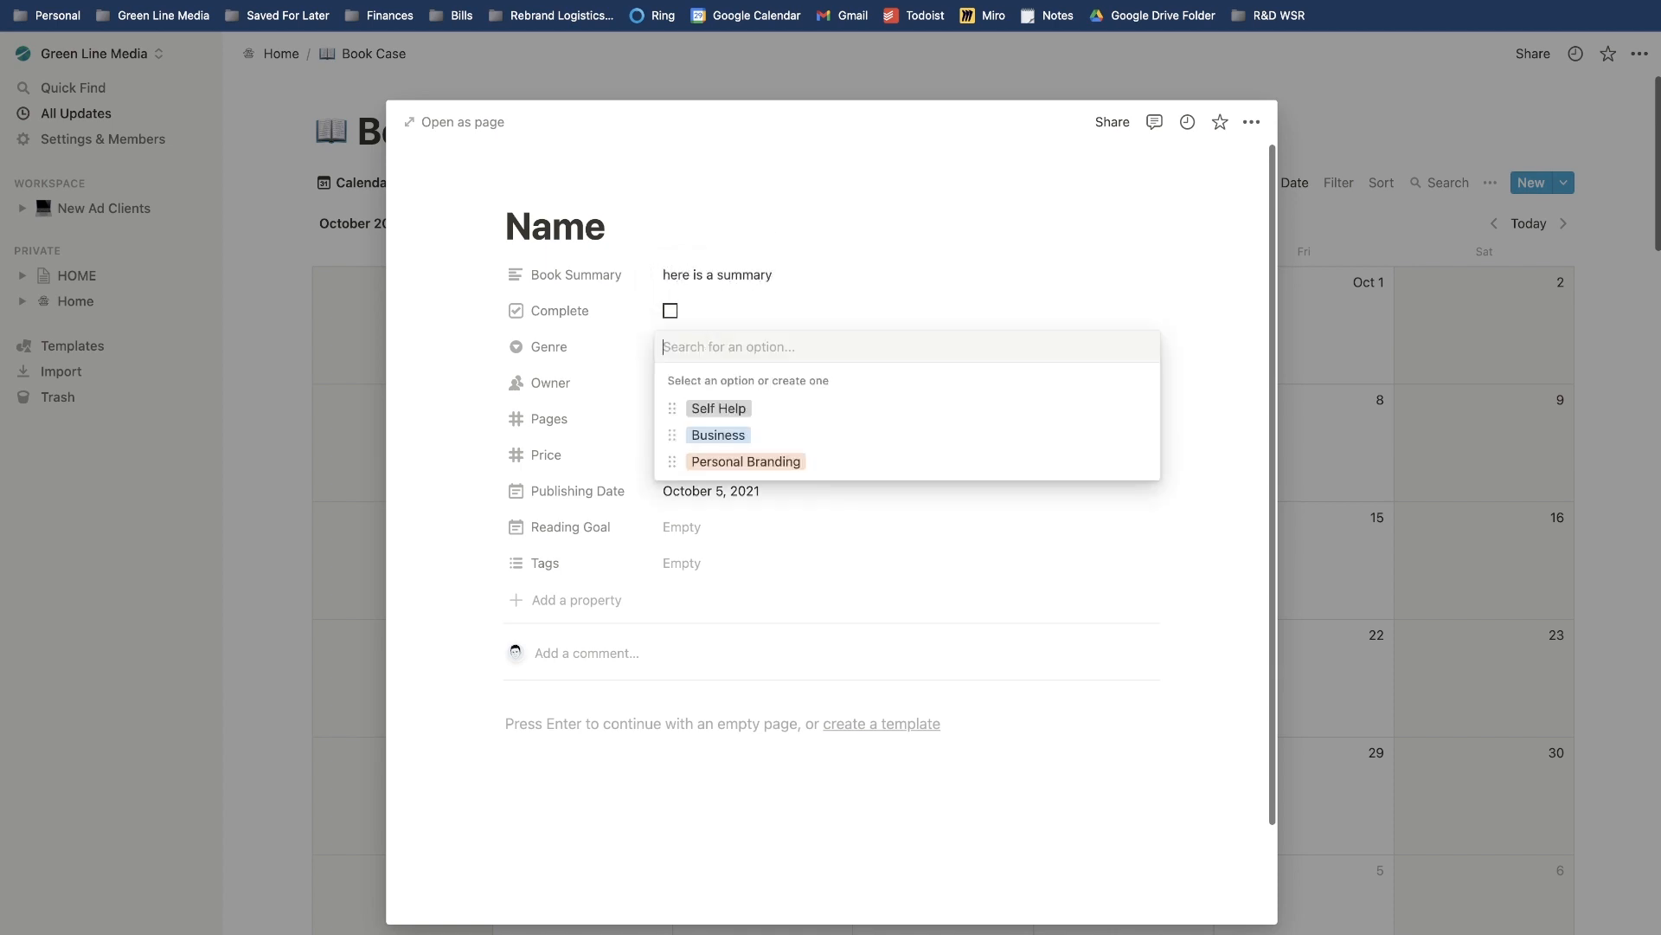
pyautogui.write('today book')
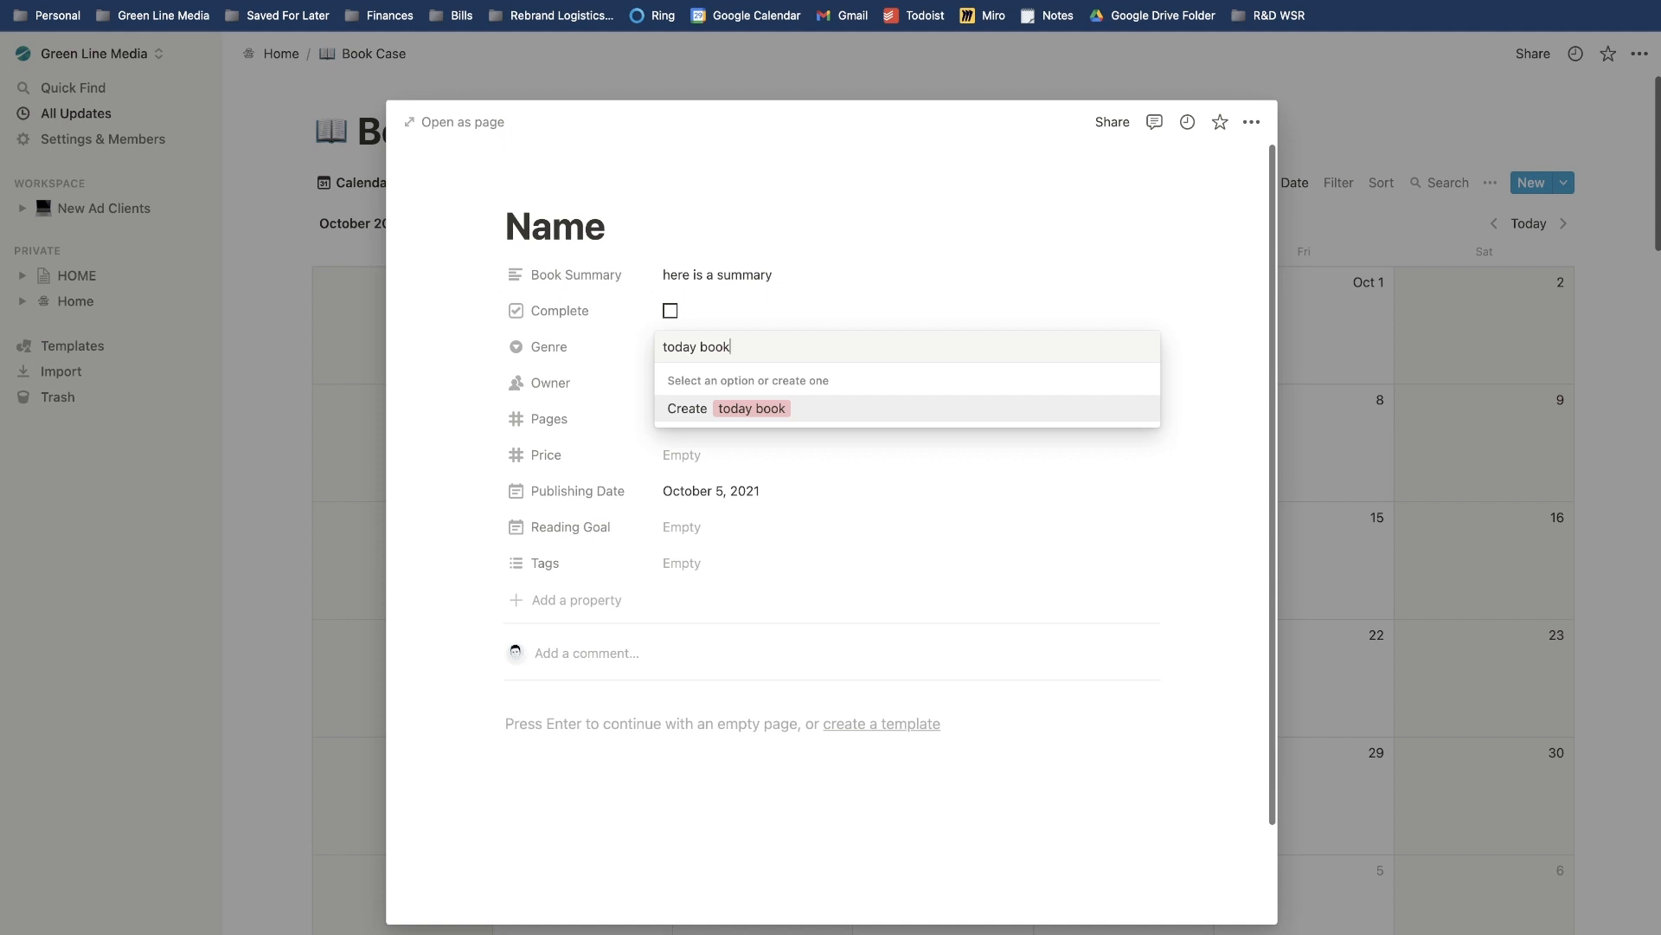
pyautogui.click(692, 405)
pyautogui.click(689, 386)
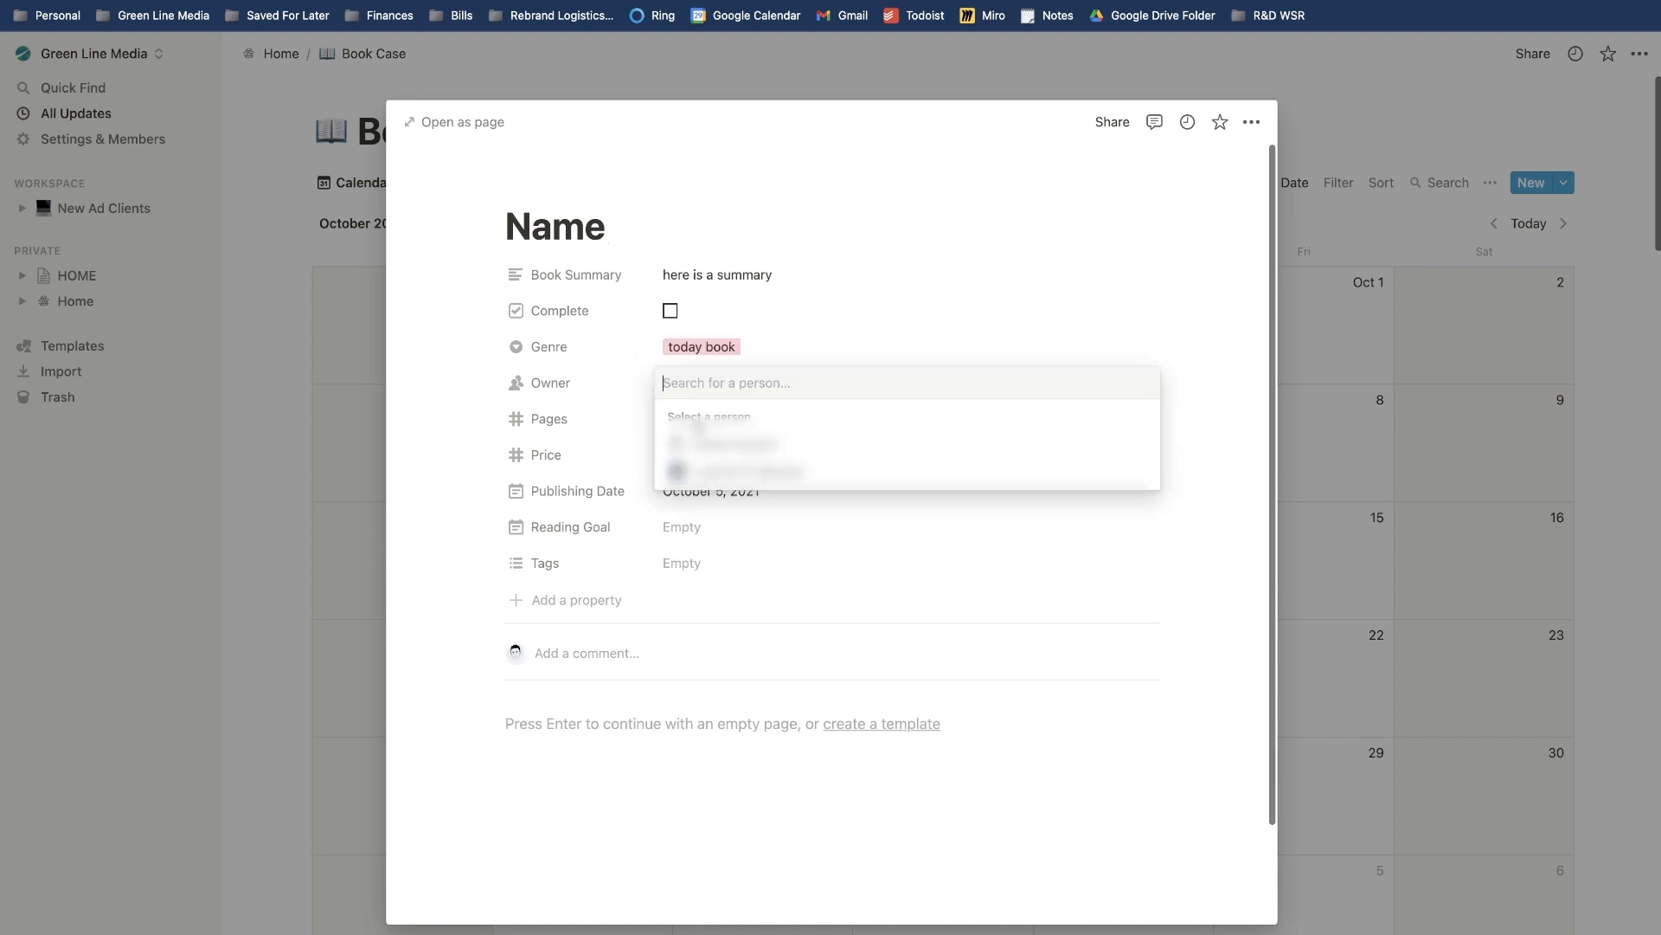
pyautogui.click(705, 445)
pyautogui.click(673, 414)
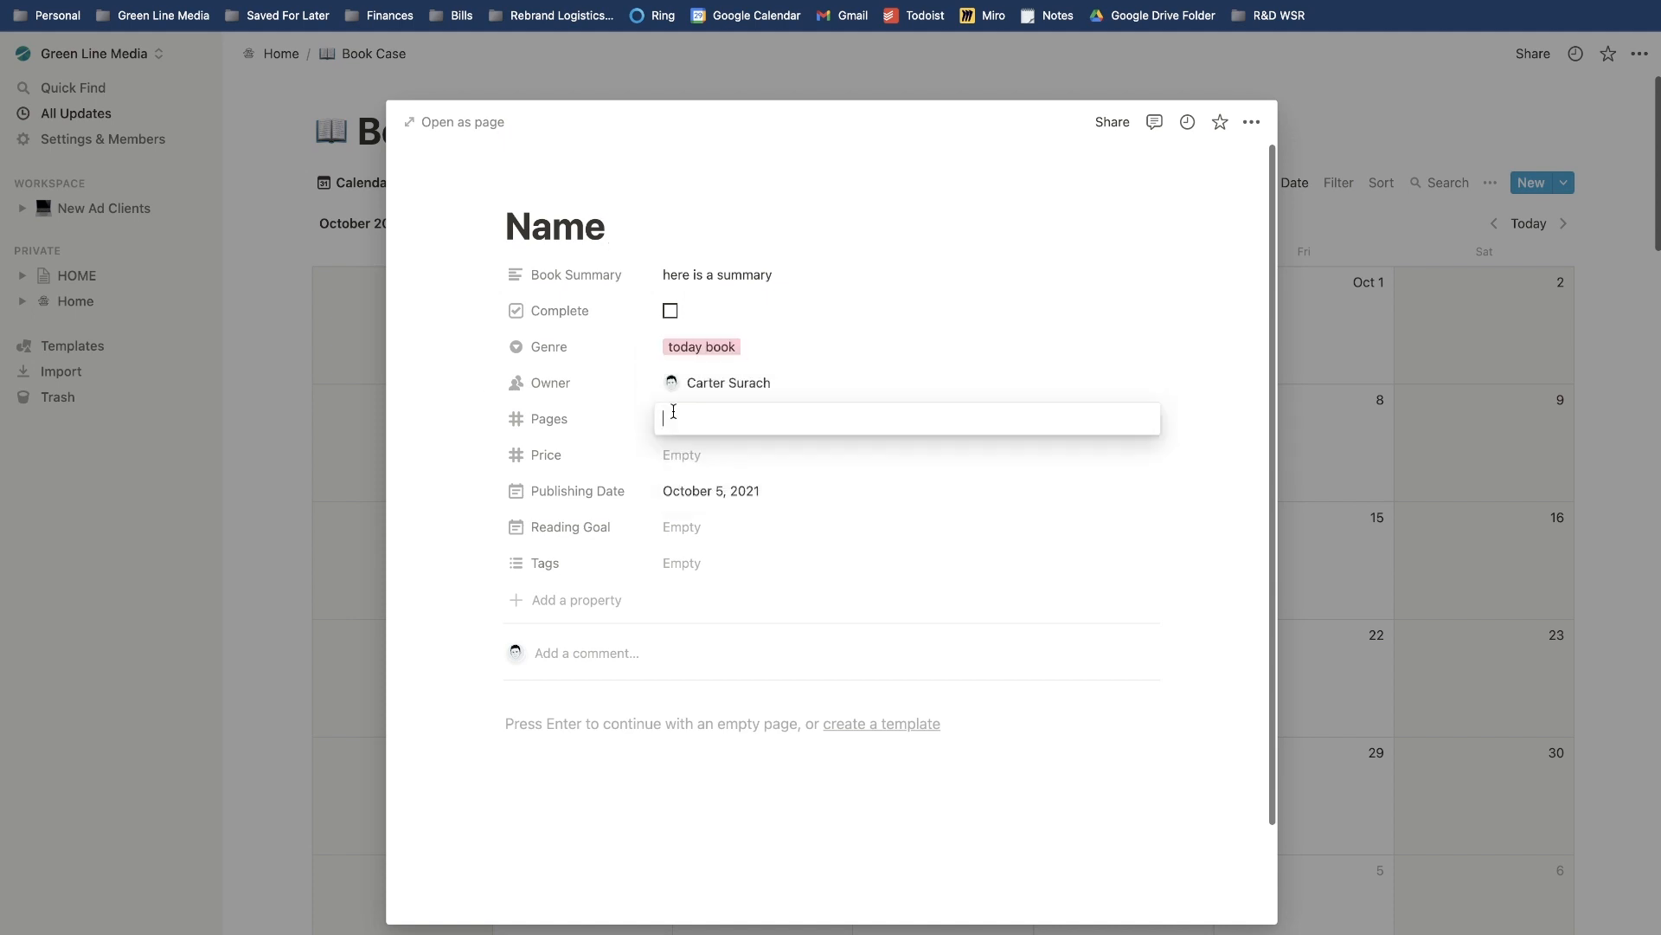
pyautogui.write('200')
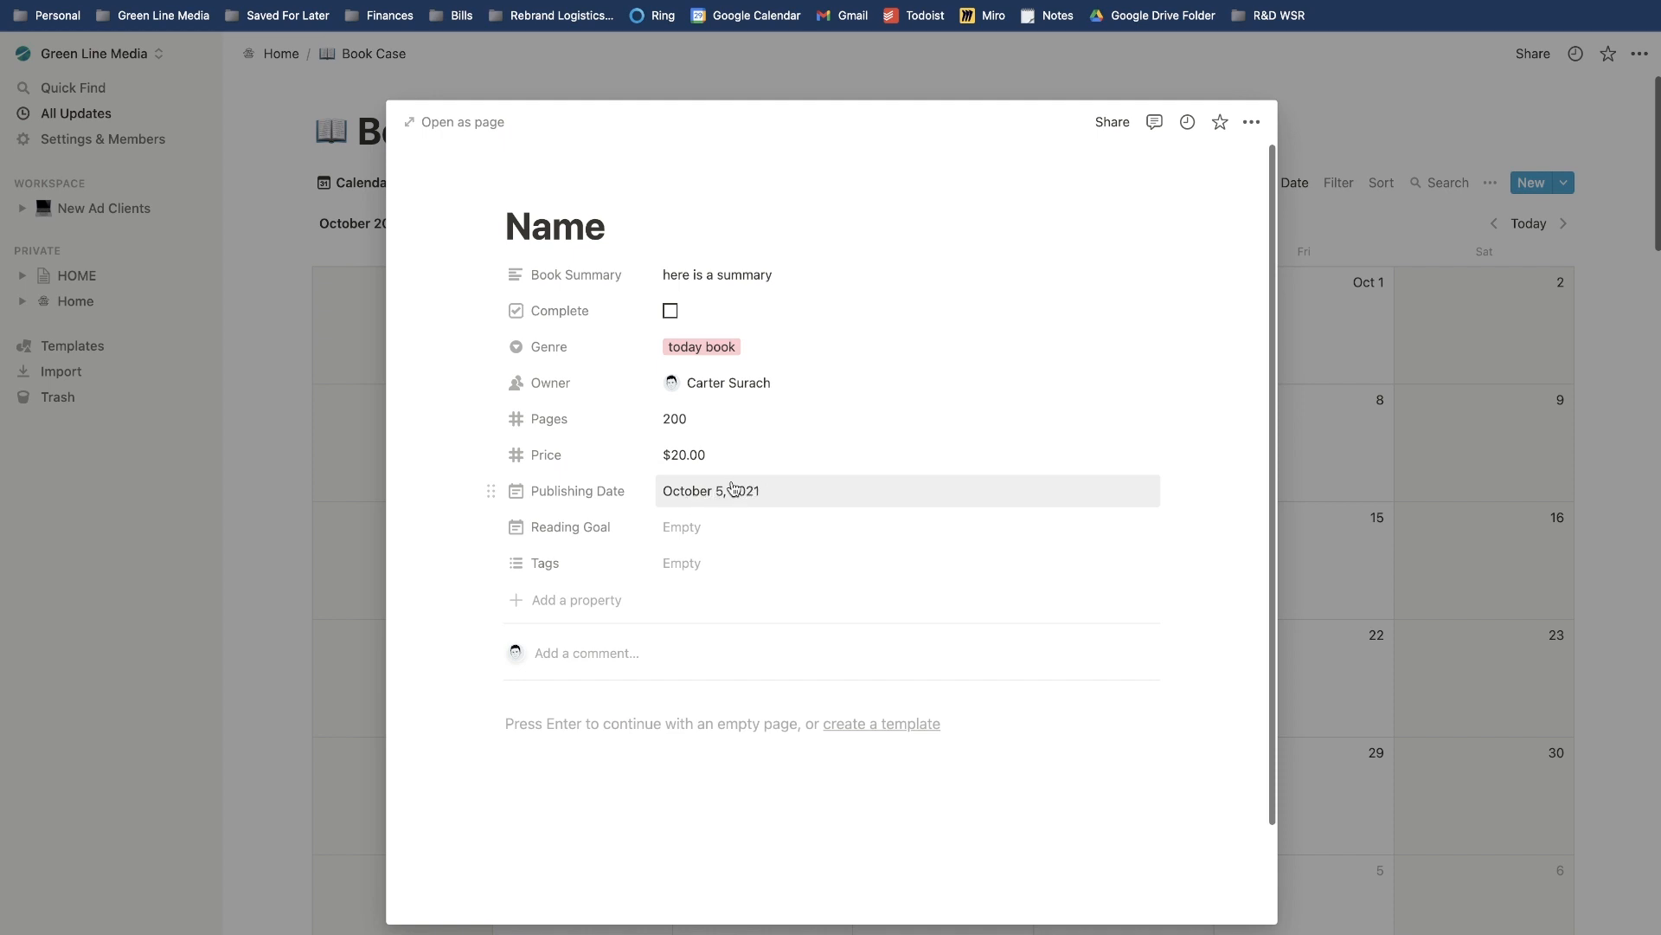
pyautogui.click(356, 438)
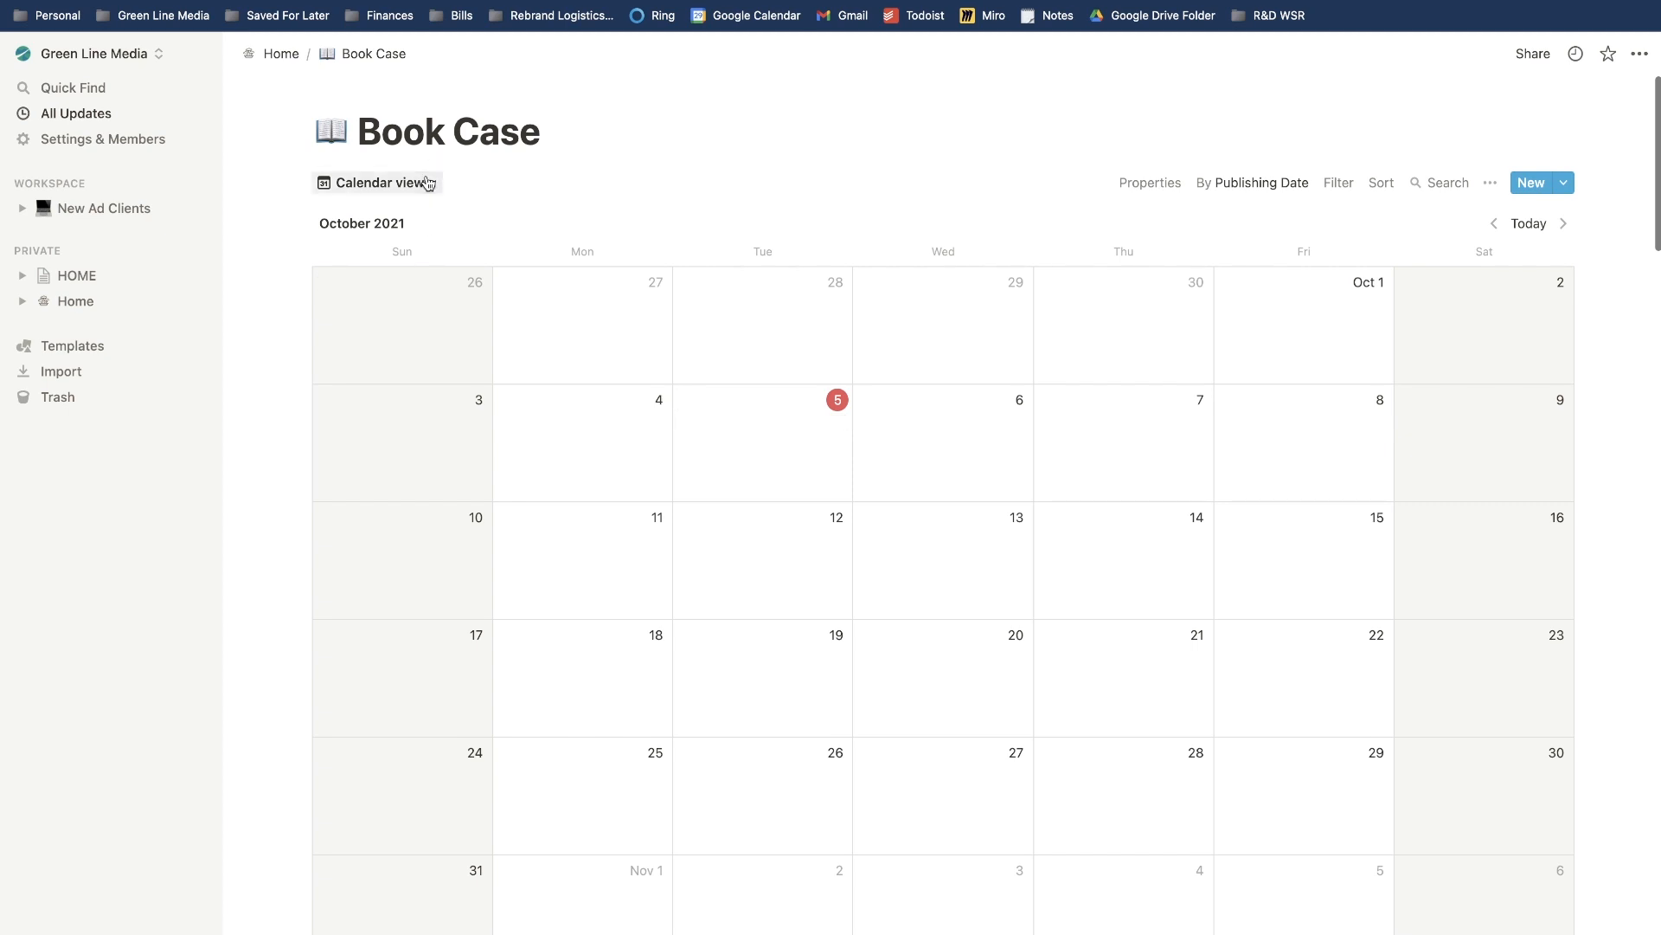
# Add a List view to the Book Case database.
pyautogui.click(426, 182)
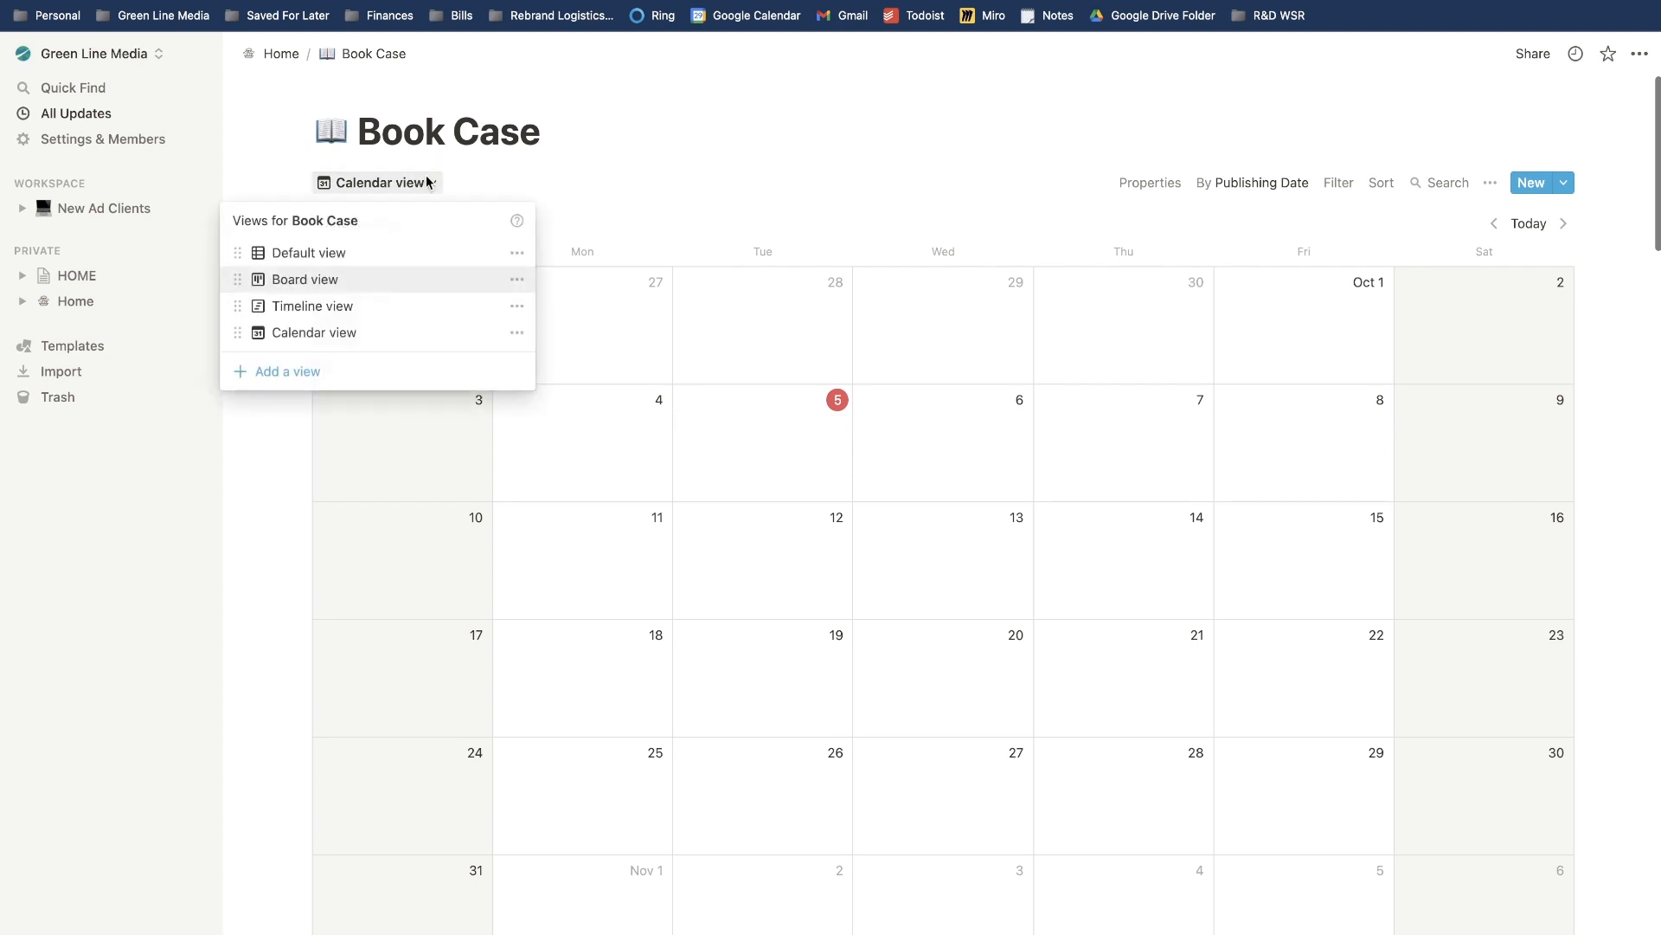
pyautogui.click(285, 371)
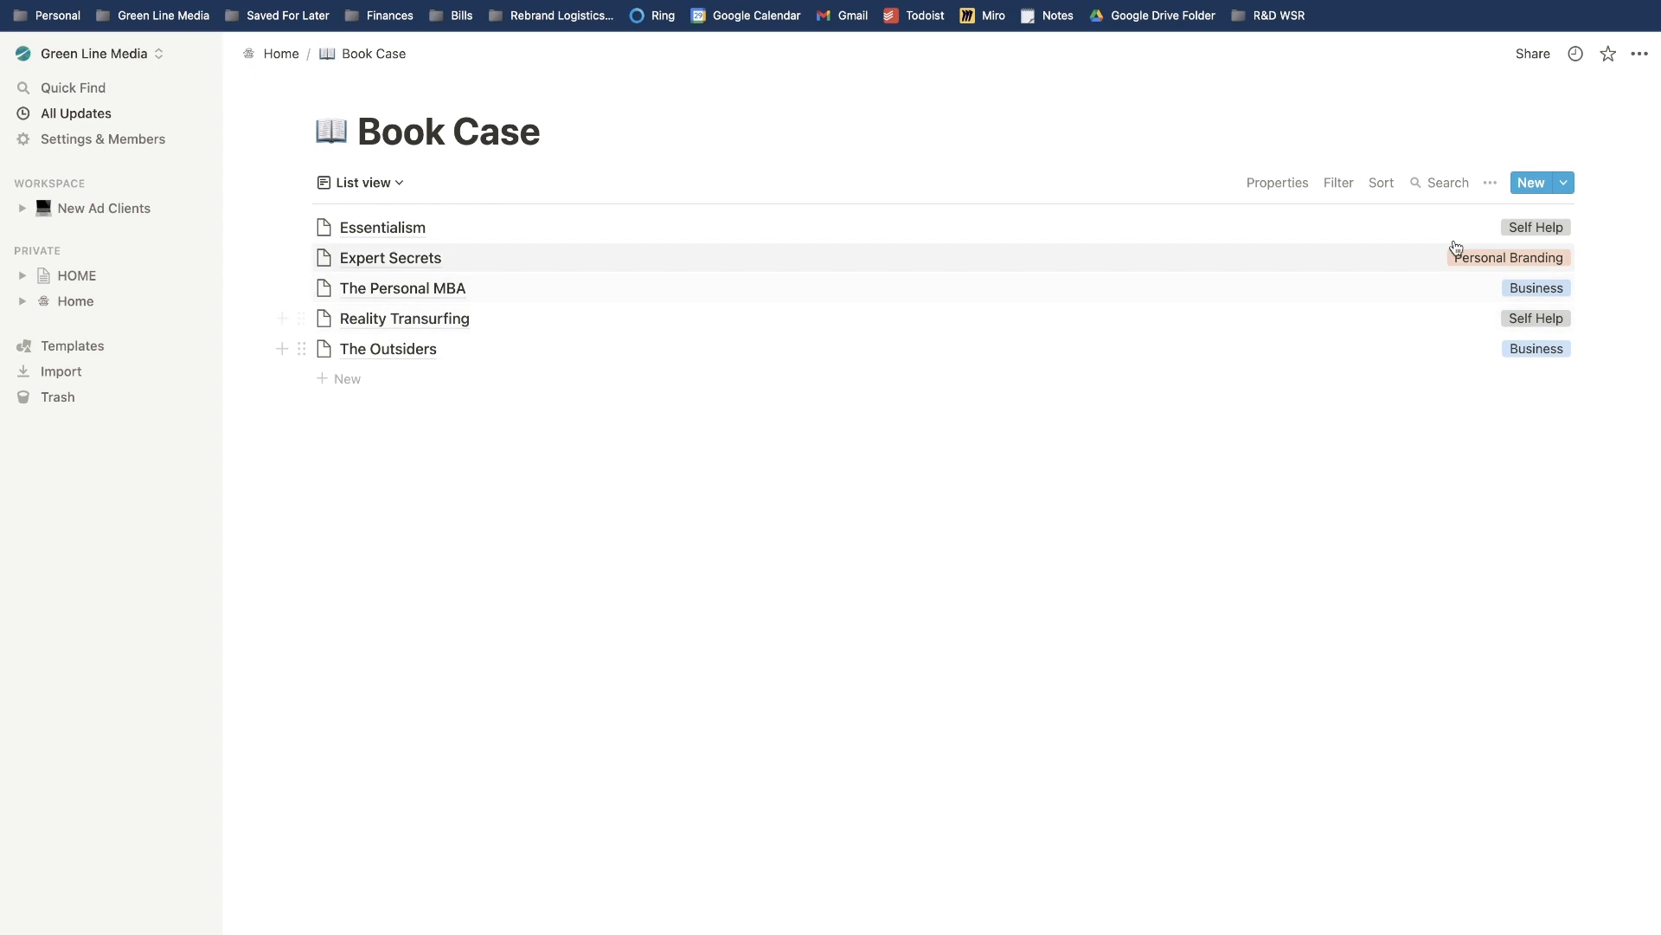
# Show Book Summary, Complete, Owner, Pages, Price, Publishing Date, Reading Goal and Tags in the list alongside Genre.
pyautogui.click(1284, 184)
pyautogui.click(1435, 319)
pyautogui.click(1435, 345)
pyautogui.click(1435, 372)
pyautogui.click(1436, 398)
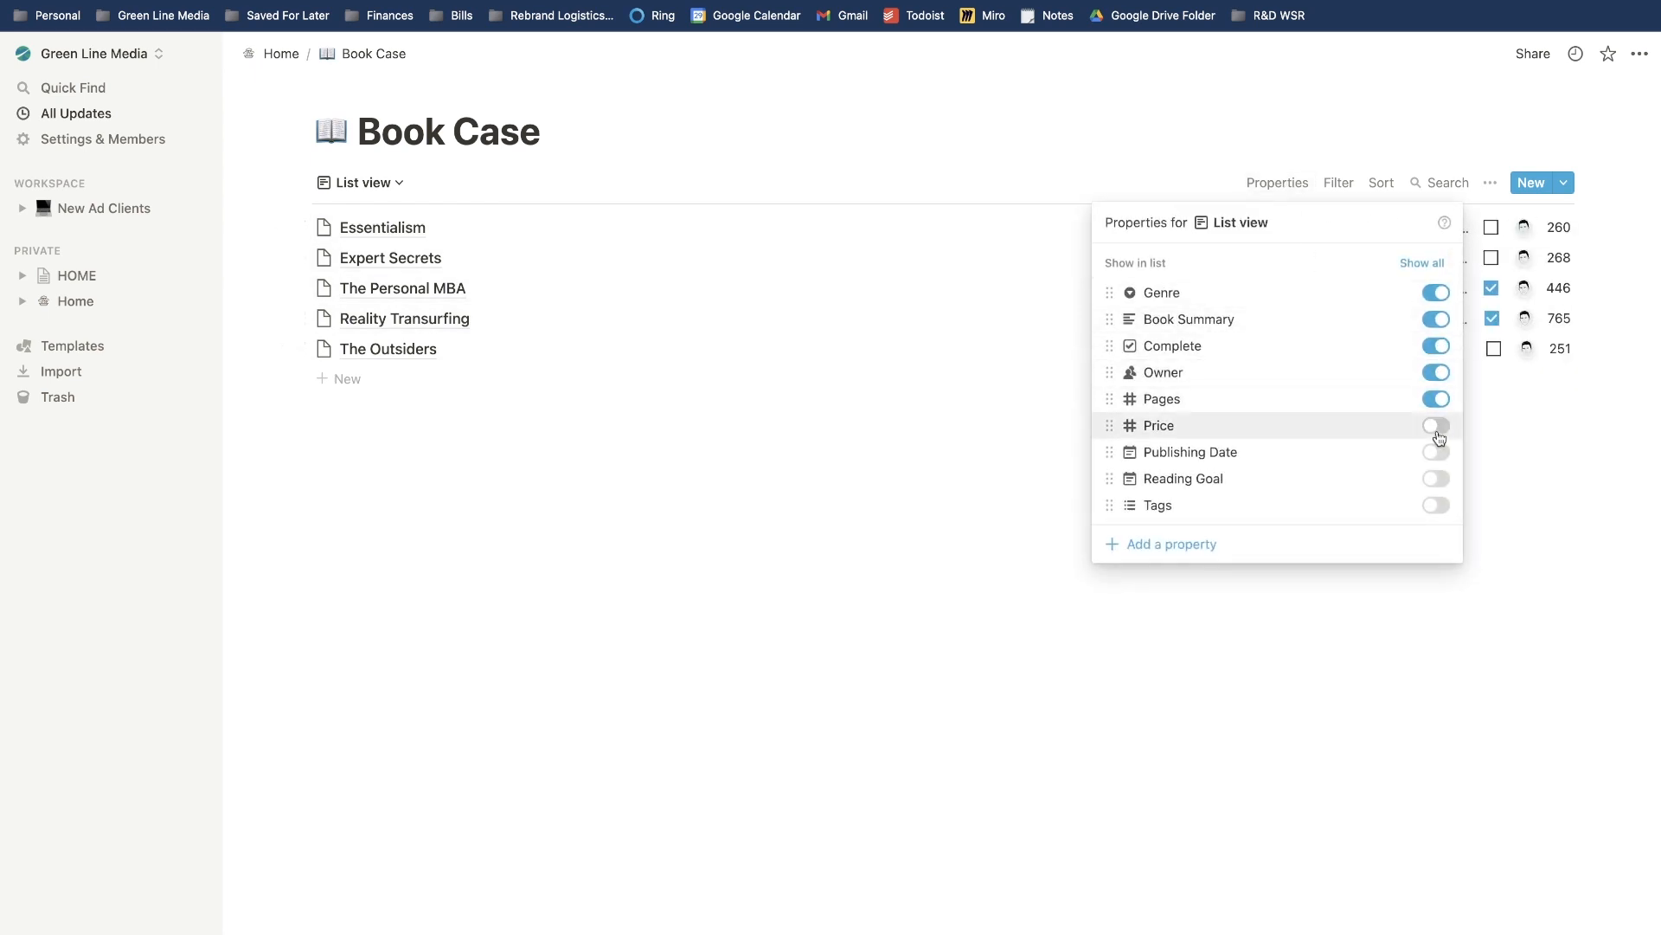
pyautogui.click(1439, 453)
pyautogui.click(1436, 426)
pyautogui.click(1436, 452)
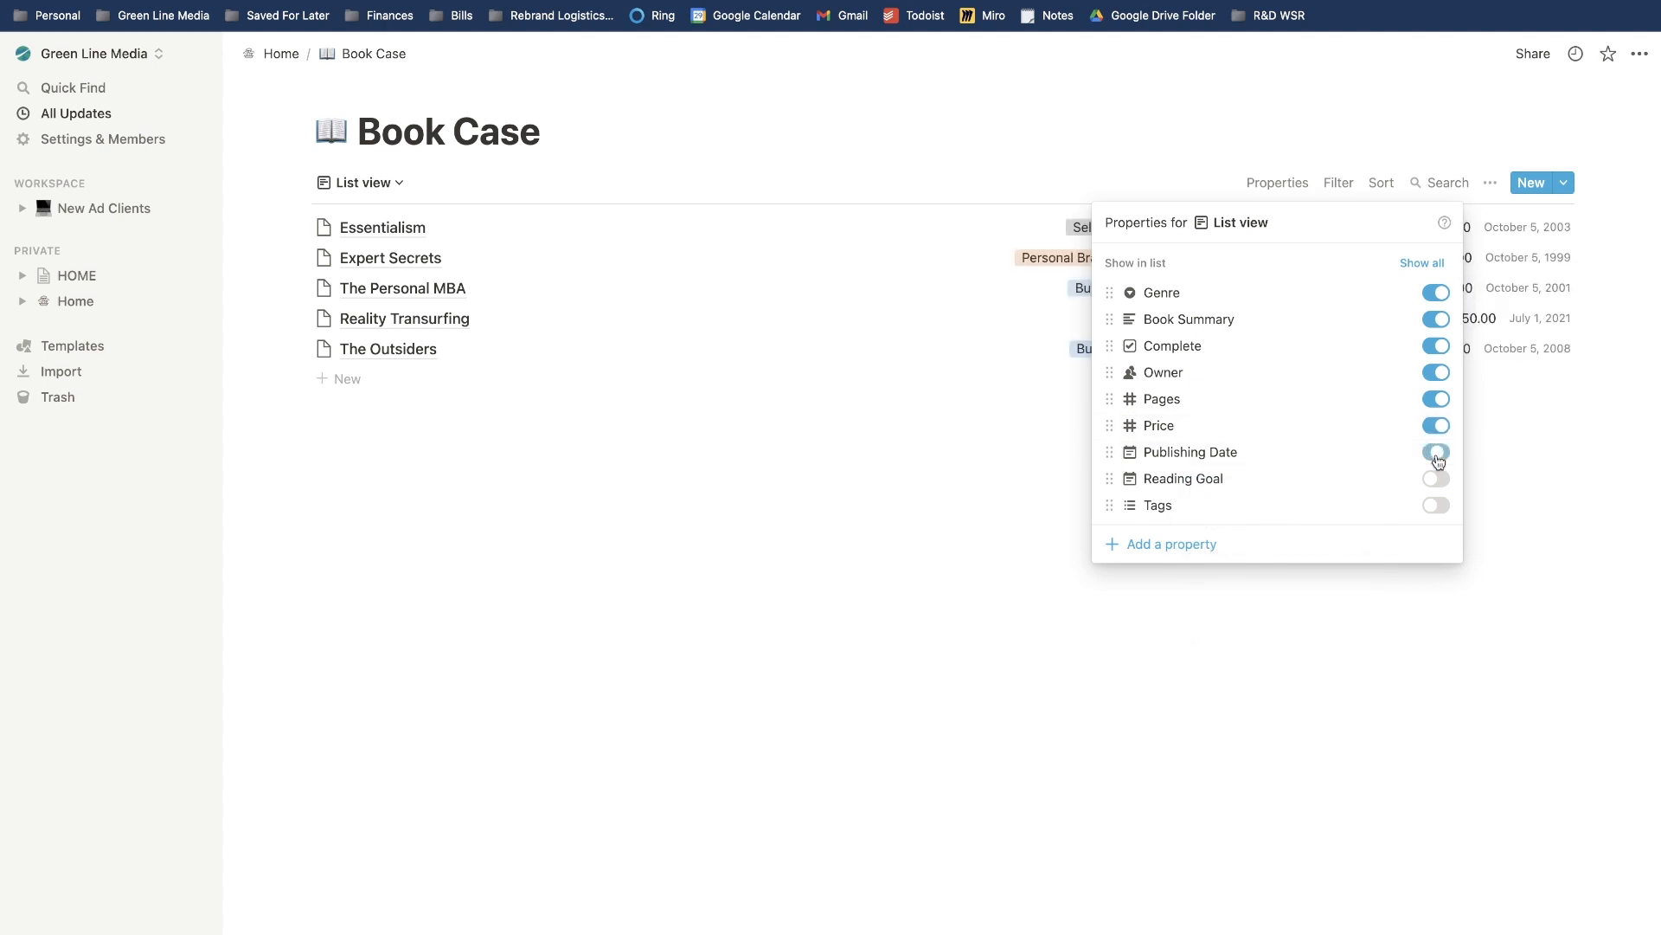
pyautogui.click(1437, 479)
pyautogui.click(1436, 505)
pyautogui.click(898, 672)
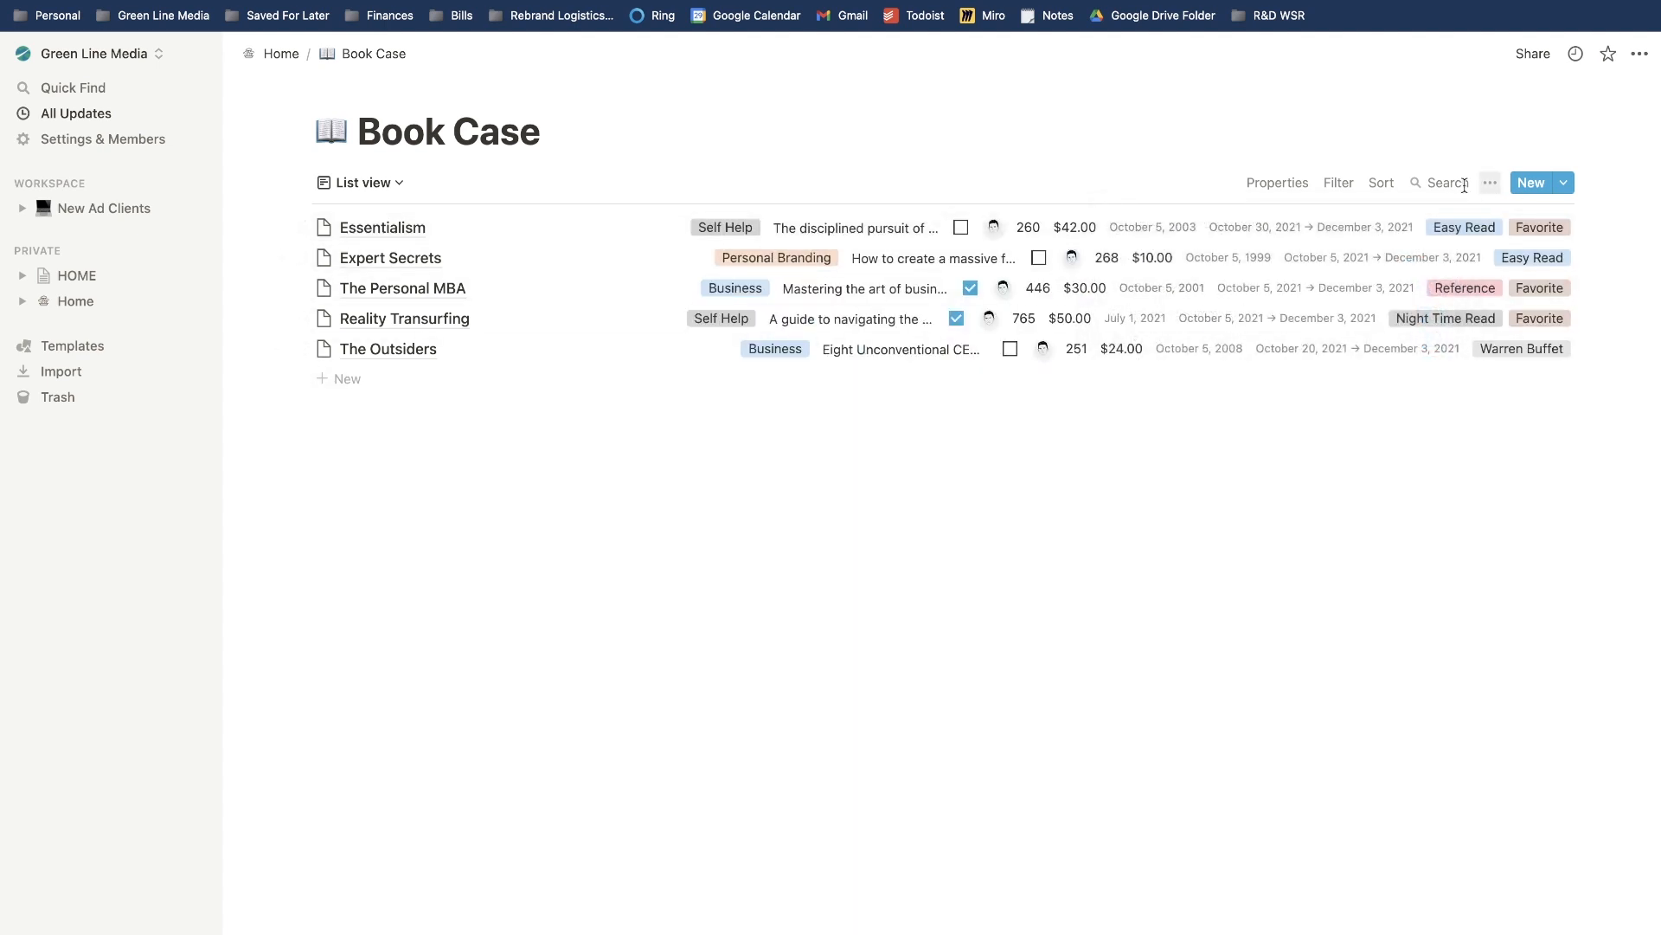
# Hide all properties in the list view except Price and Pages.
pyautogui.click(1281, 183)
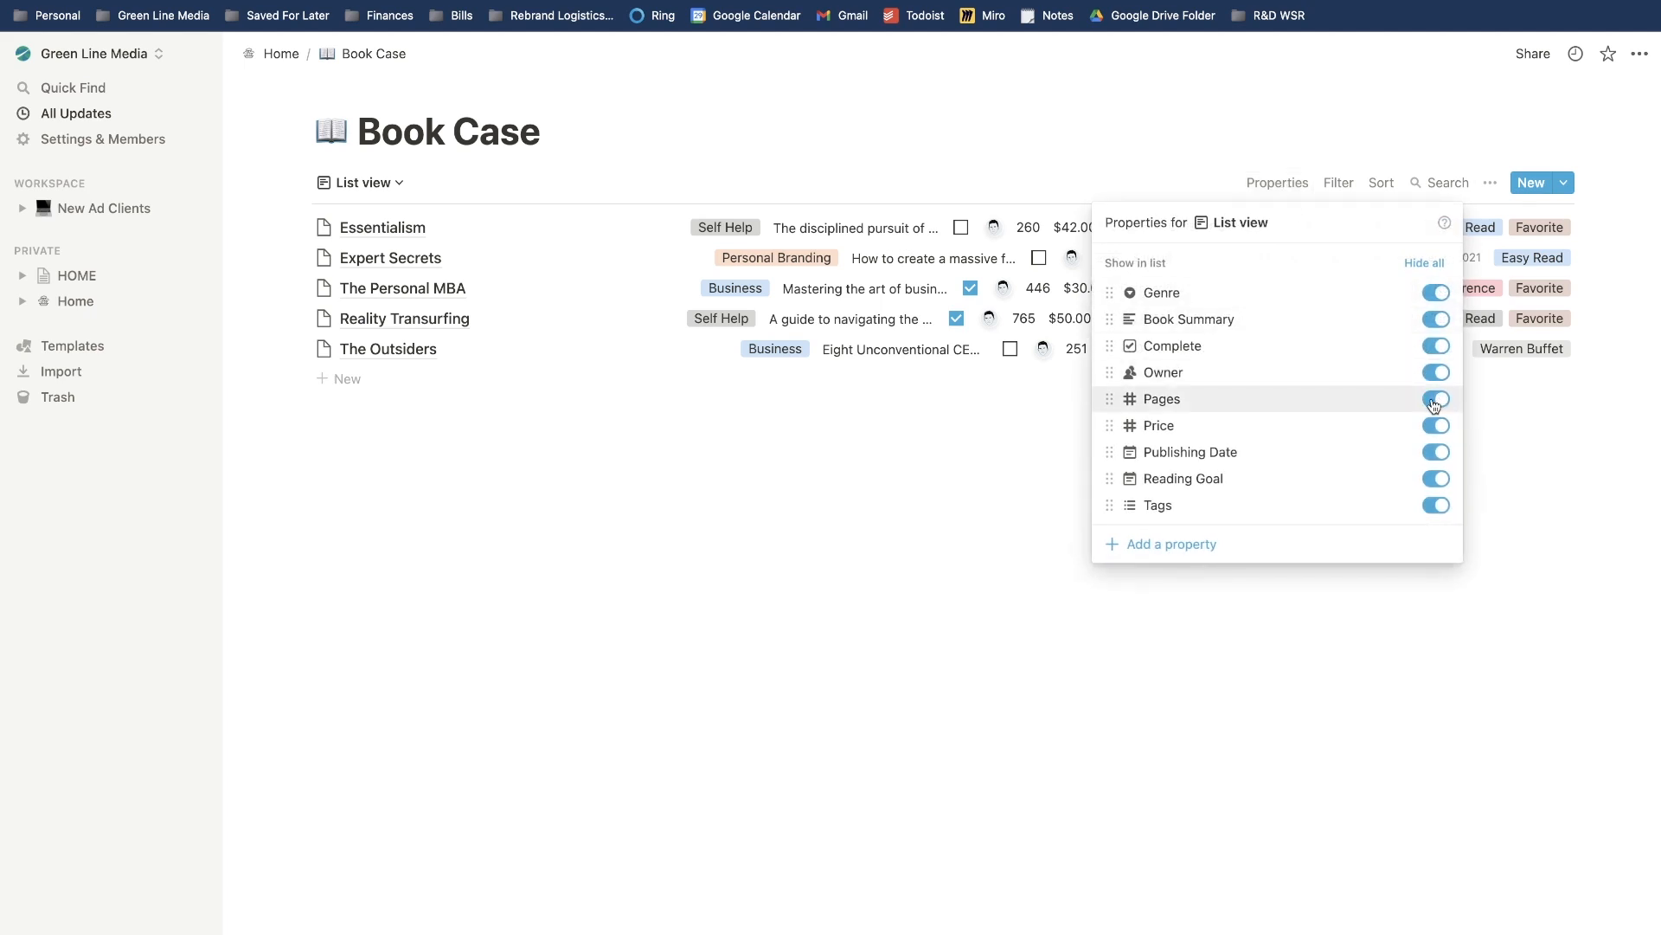
pyautogui.click(1437, 399)
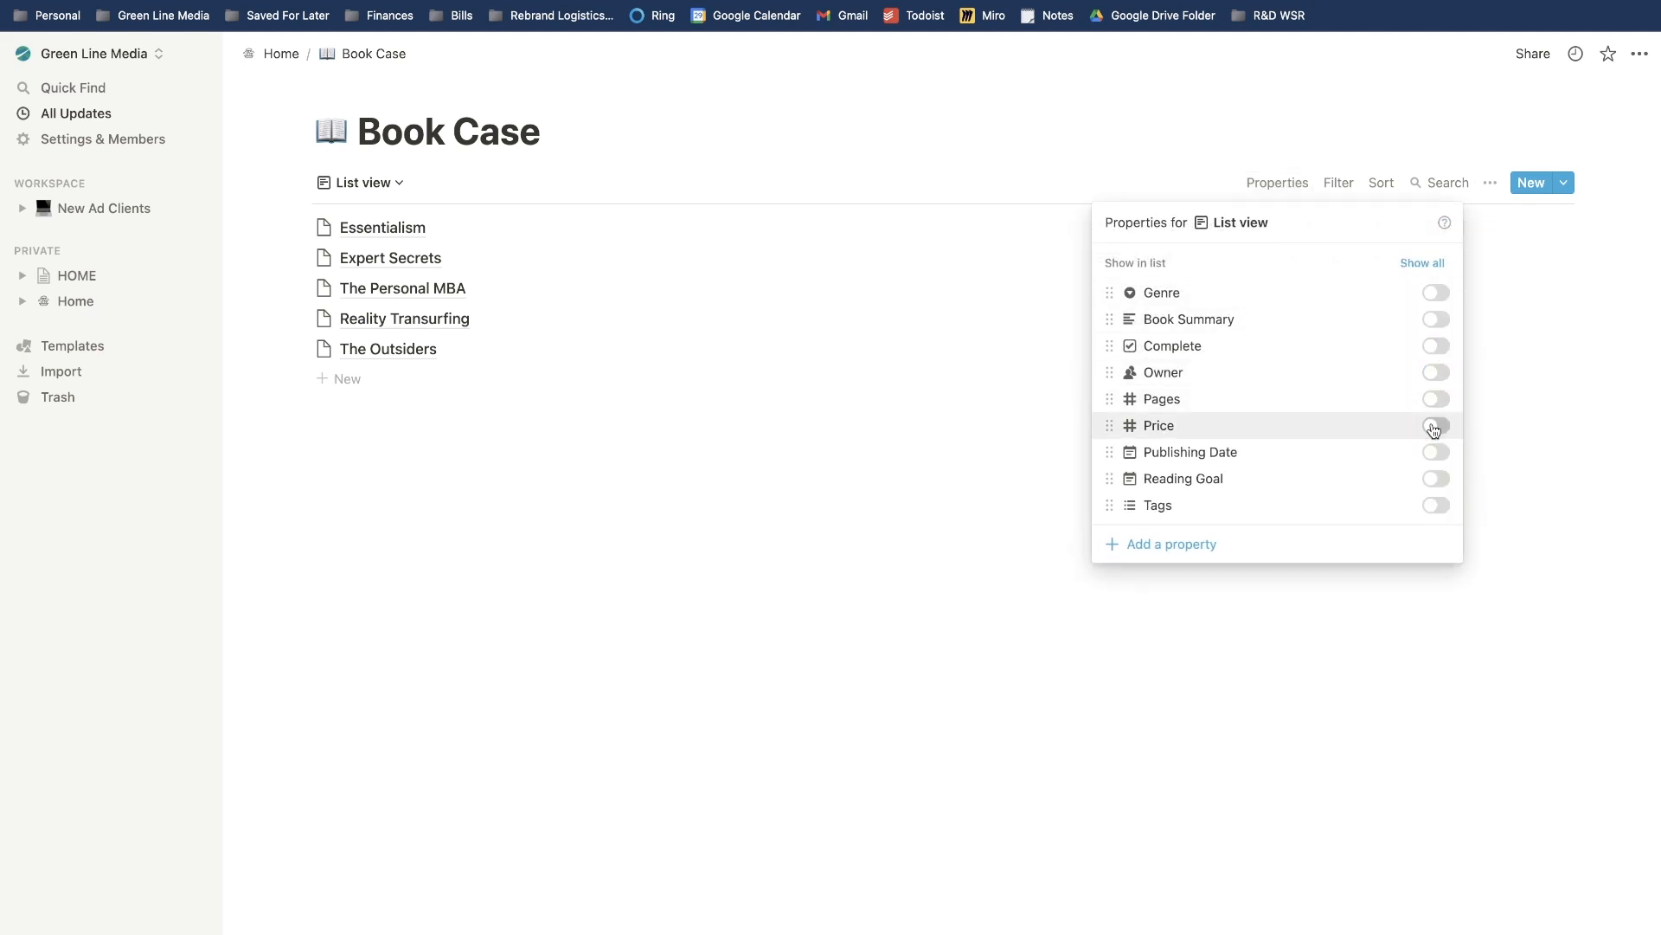
pyautogui.click(1434, 428)
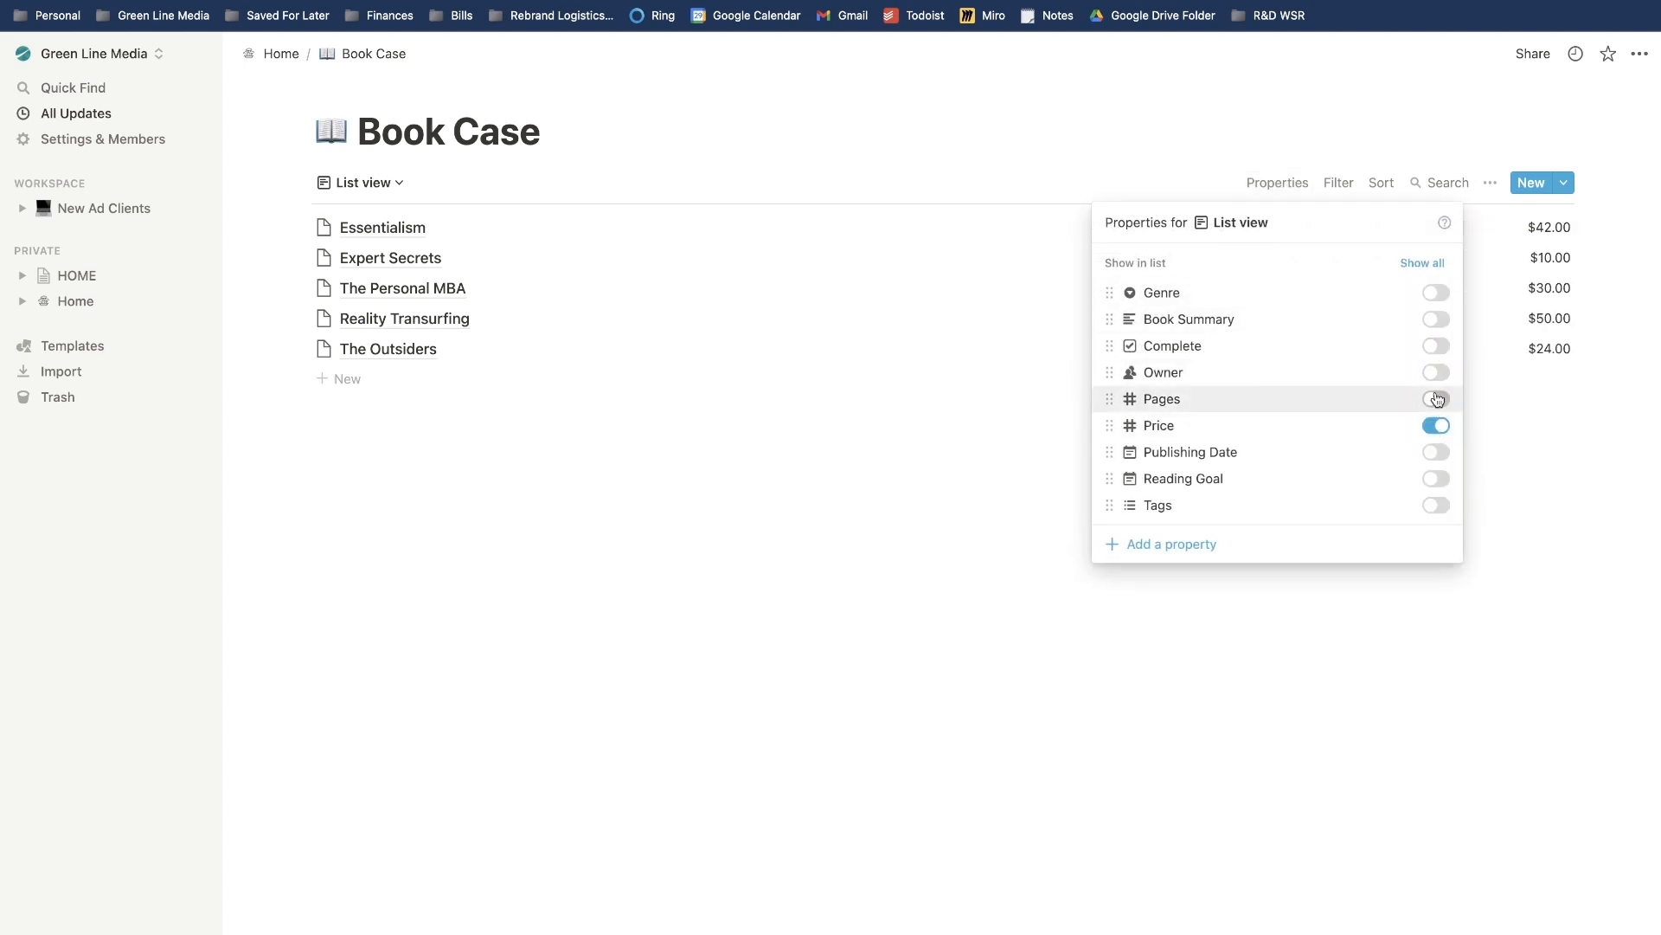
pyautogui.click(1436, 399)
pyautogui.press('Escape')
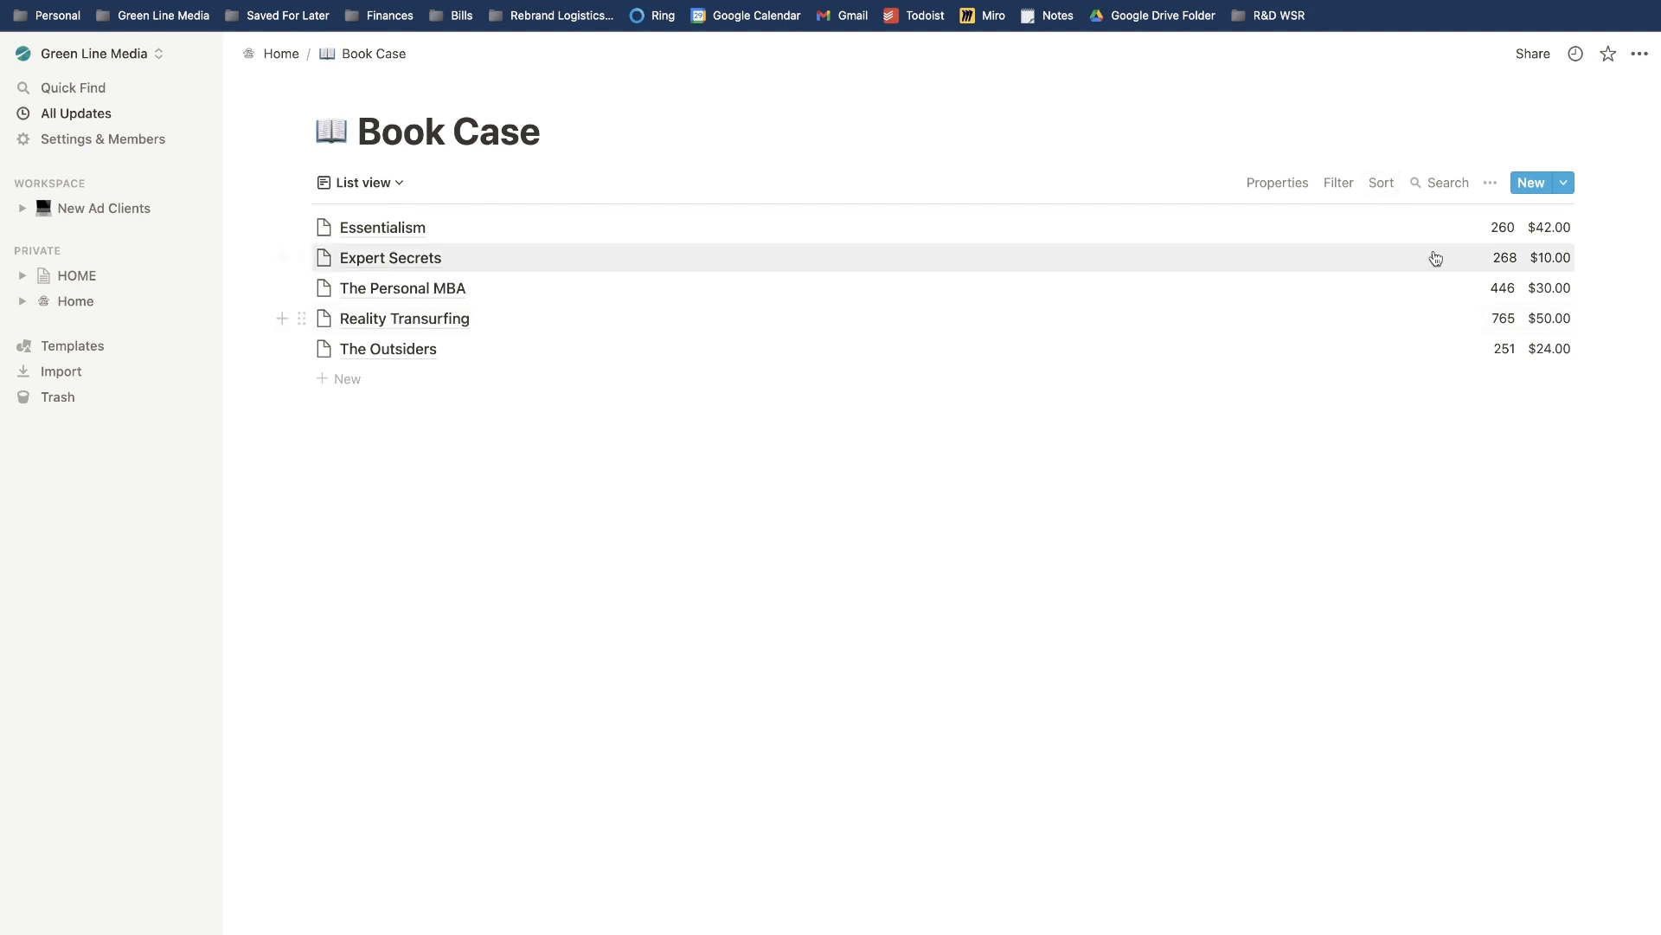
# Sort the list view by Pages in descending order.
pyautogui.click(1383, 184)
pyautogui.click(1261, 353)
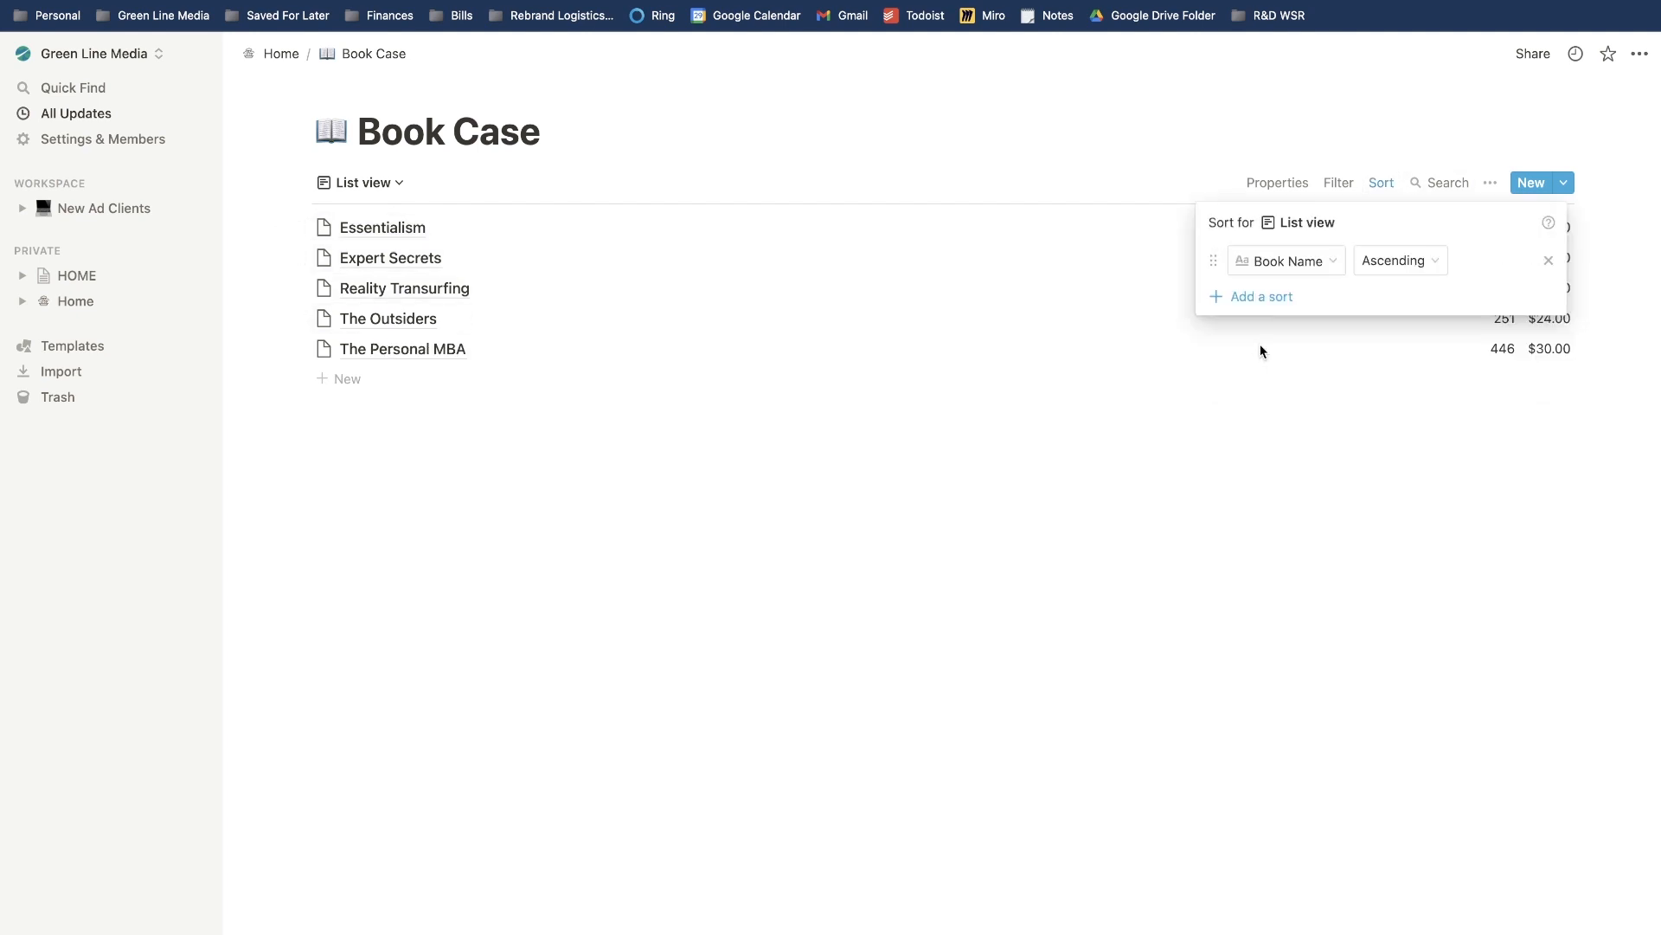
pyautogui.click(1297, 274)
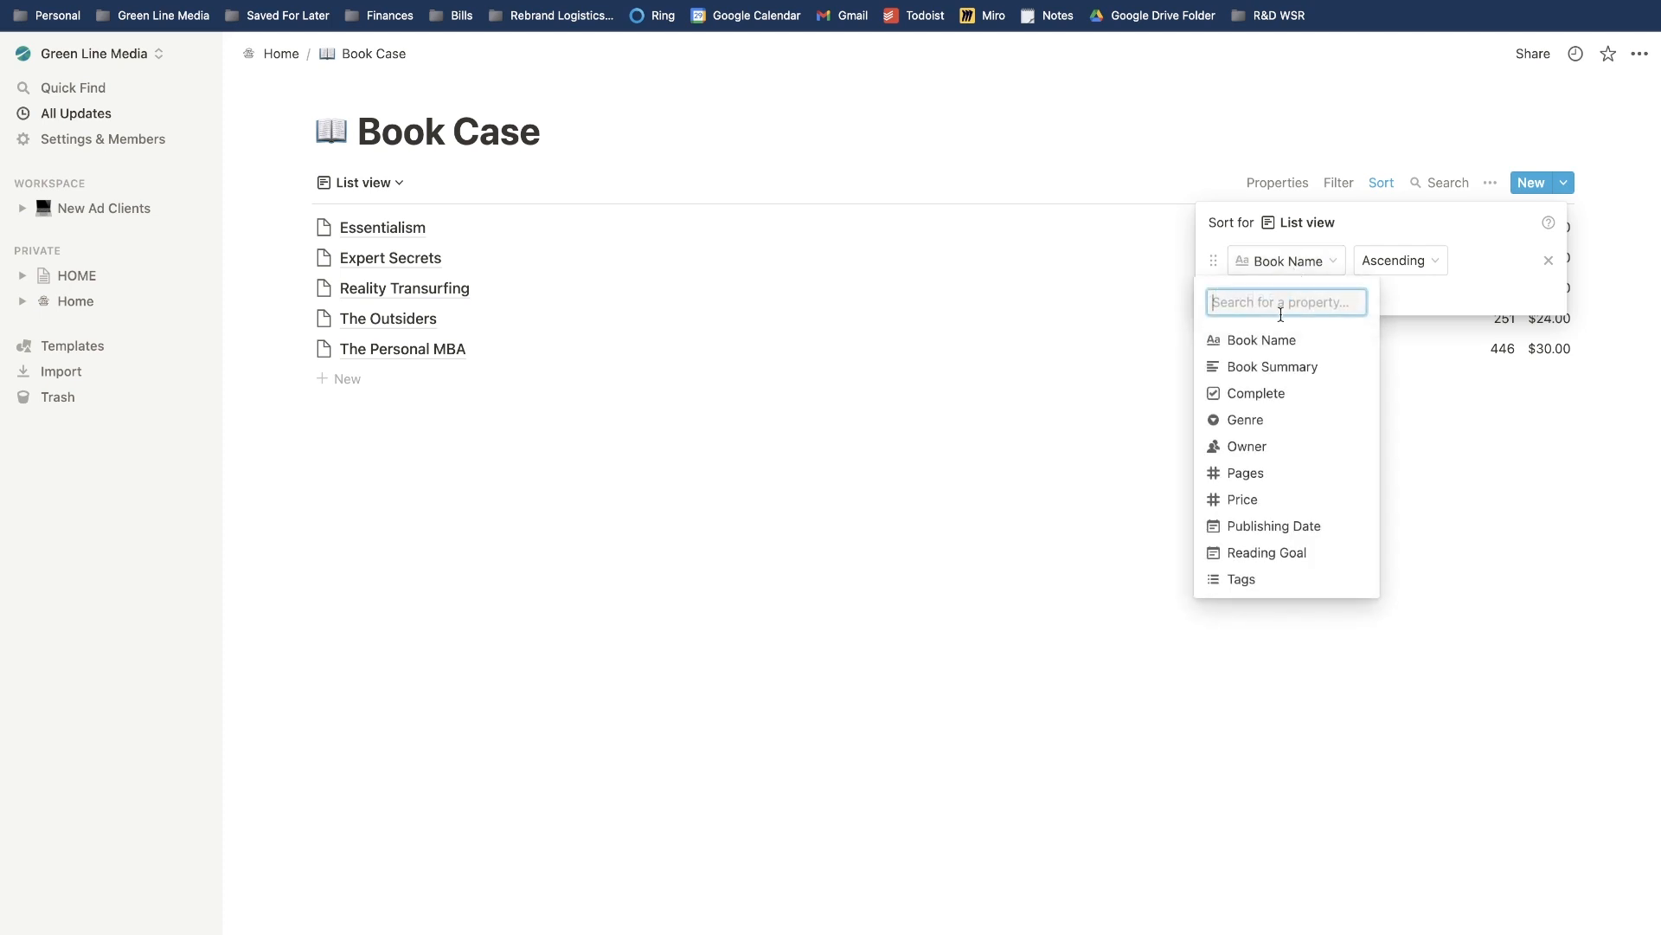
pyautogui.click(1250, 481)
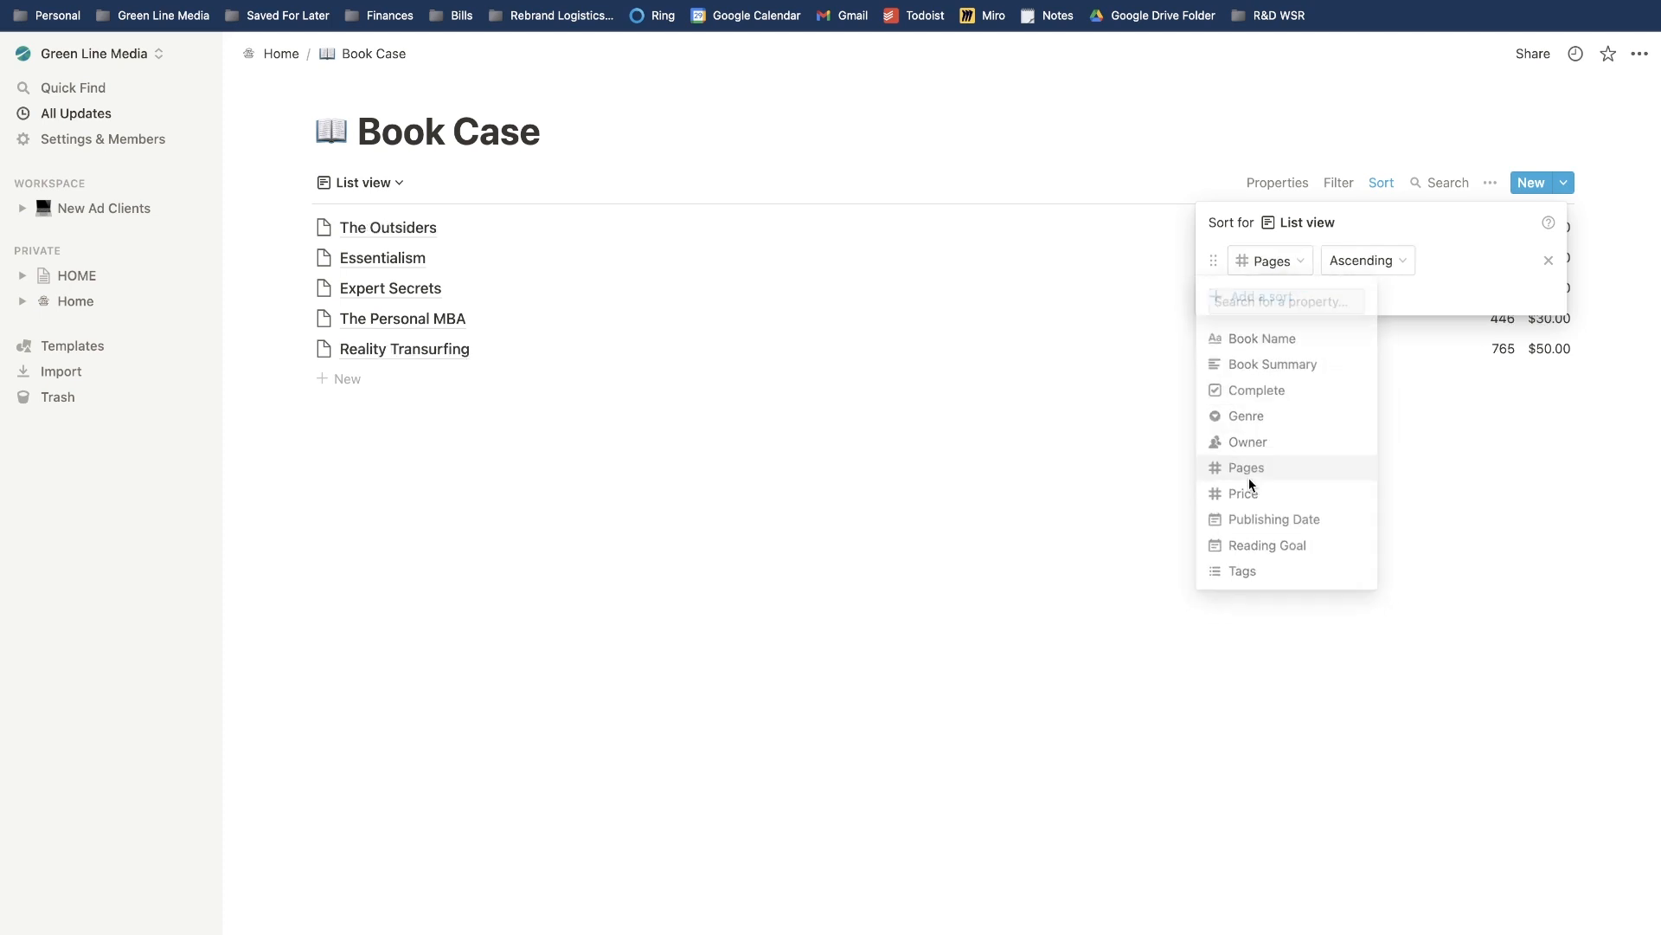
pyautogui.click(1390, 263)
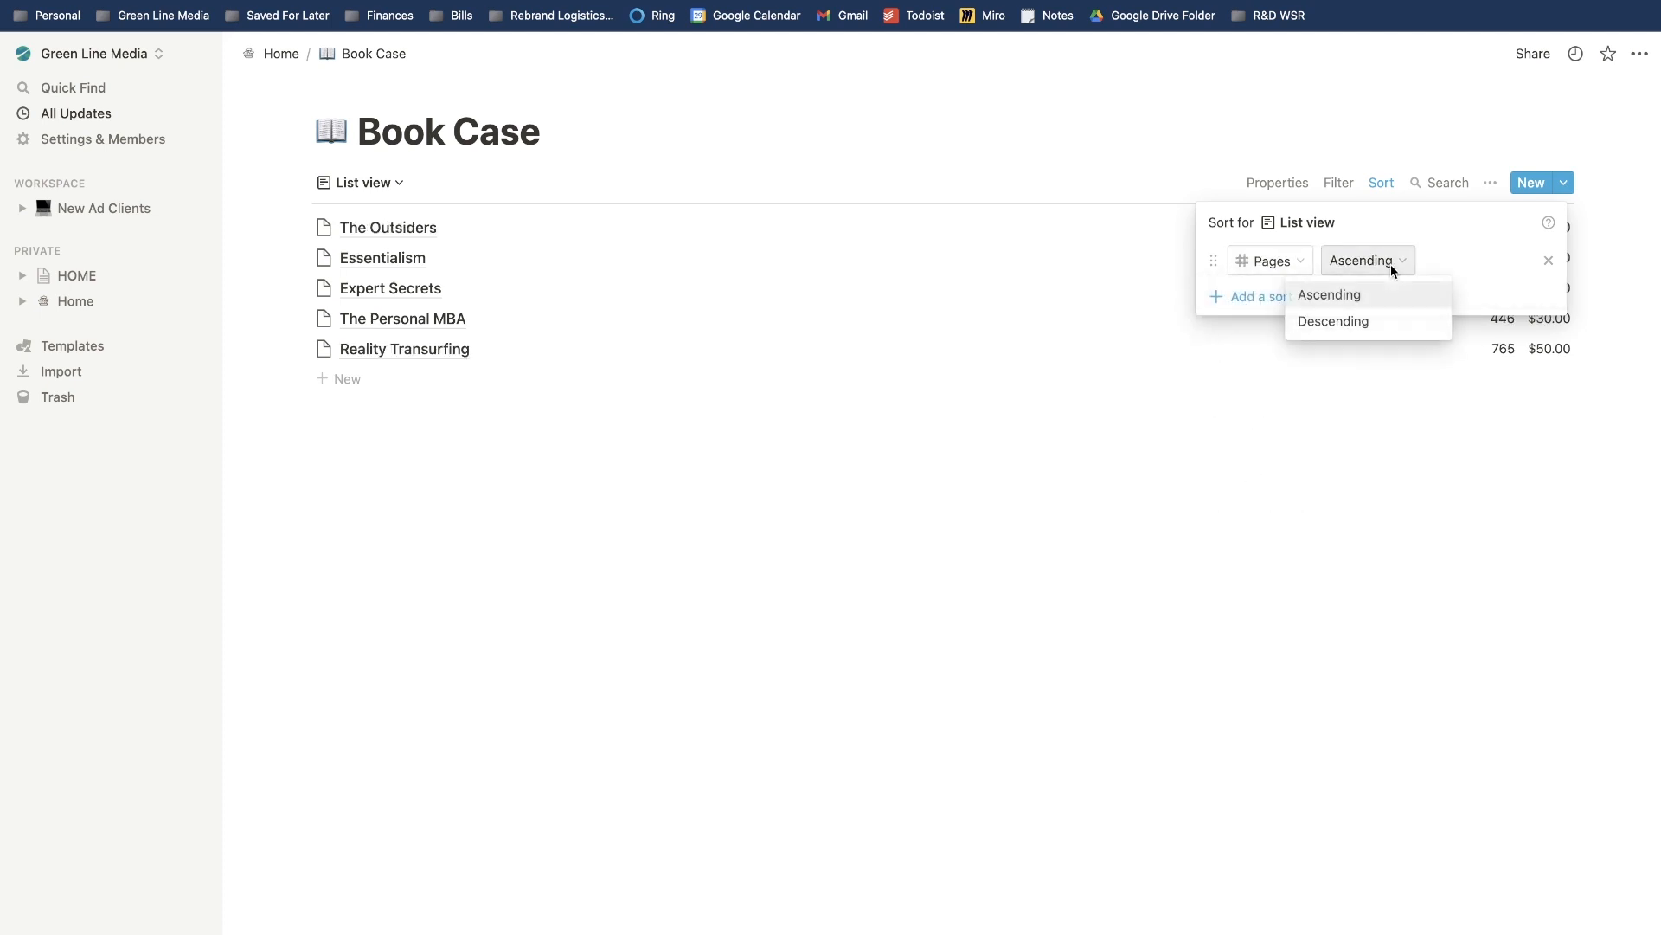
pyautogui.click(1352, 320)
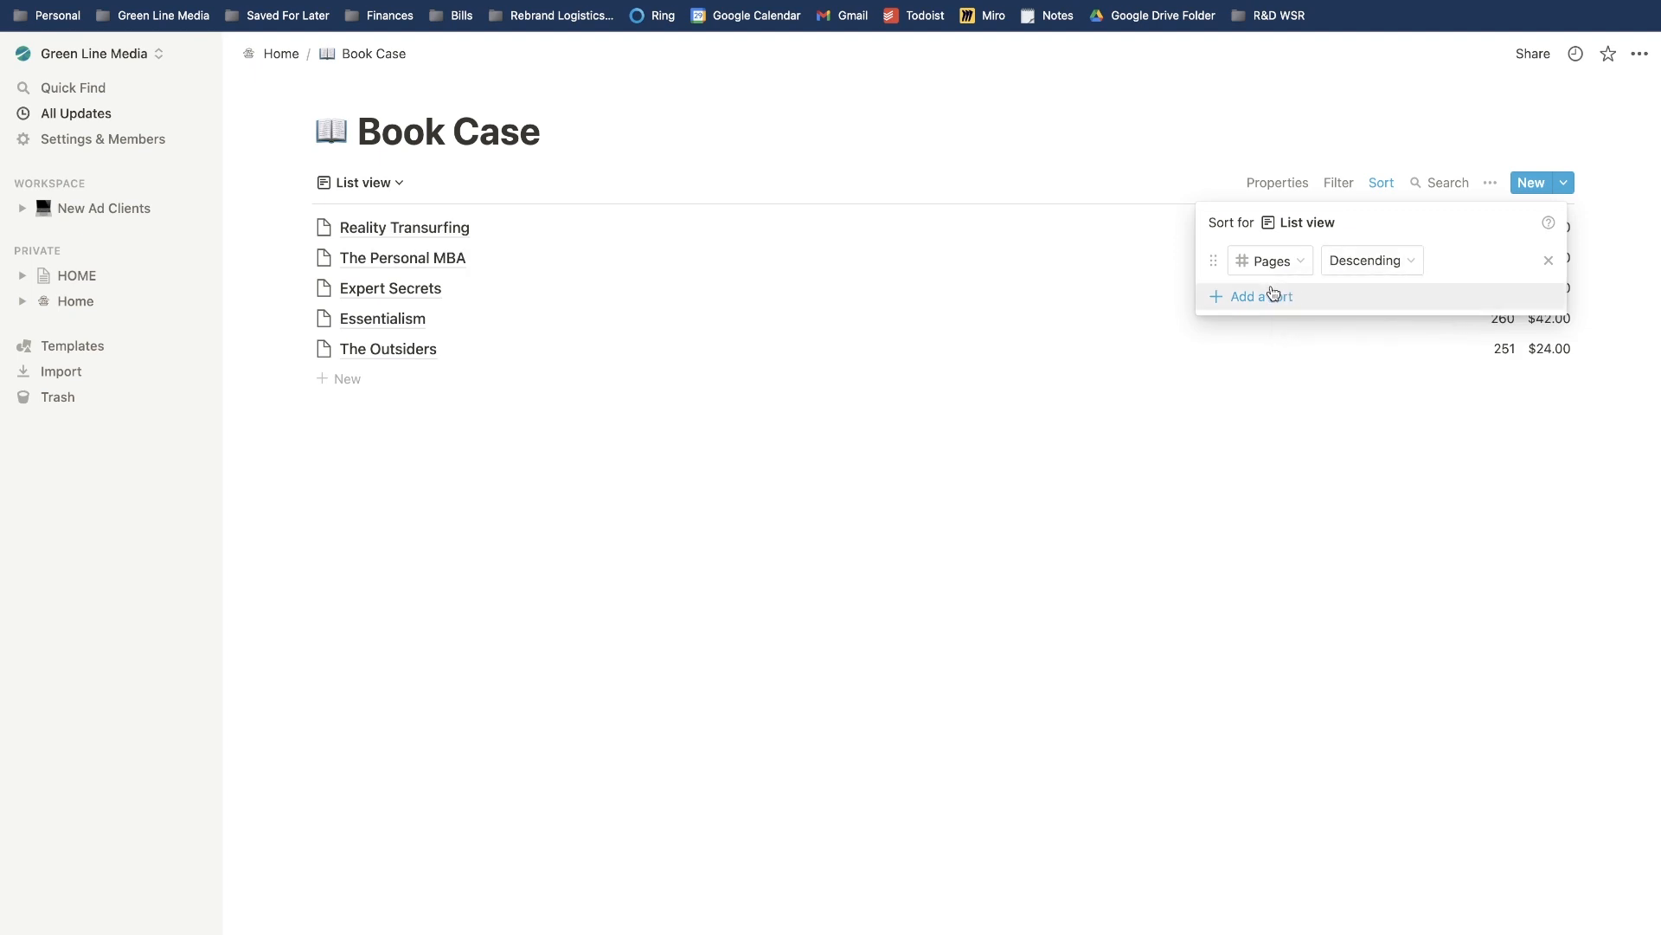
pyautogui.click(1213, 376)
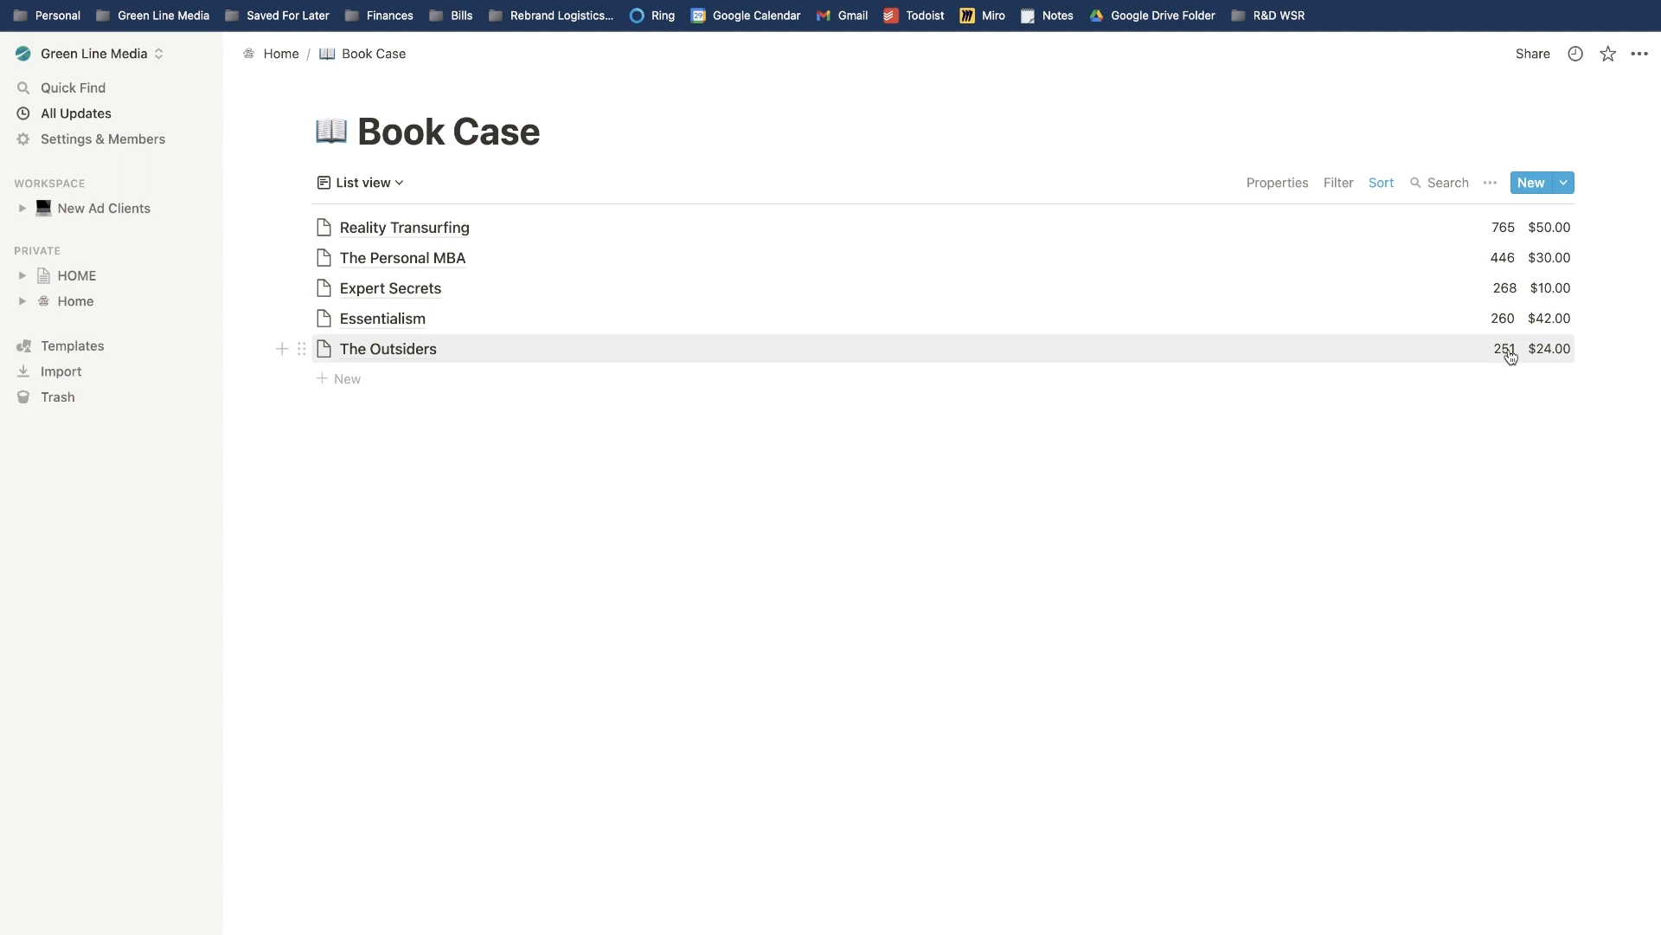
# Add a second sort to the list view by Price in descending order.
pyautogui.click(1383, 182)
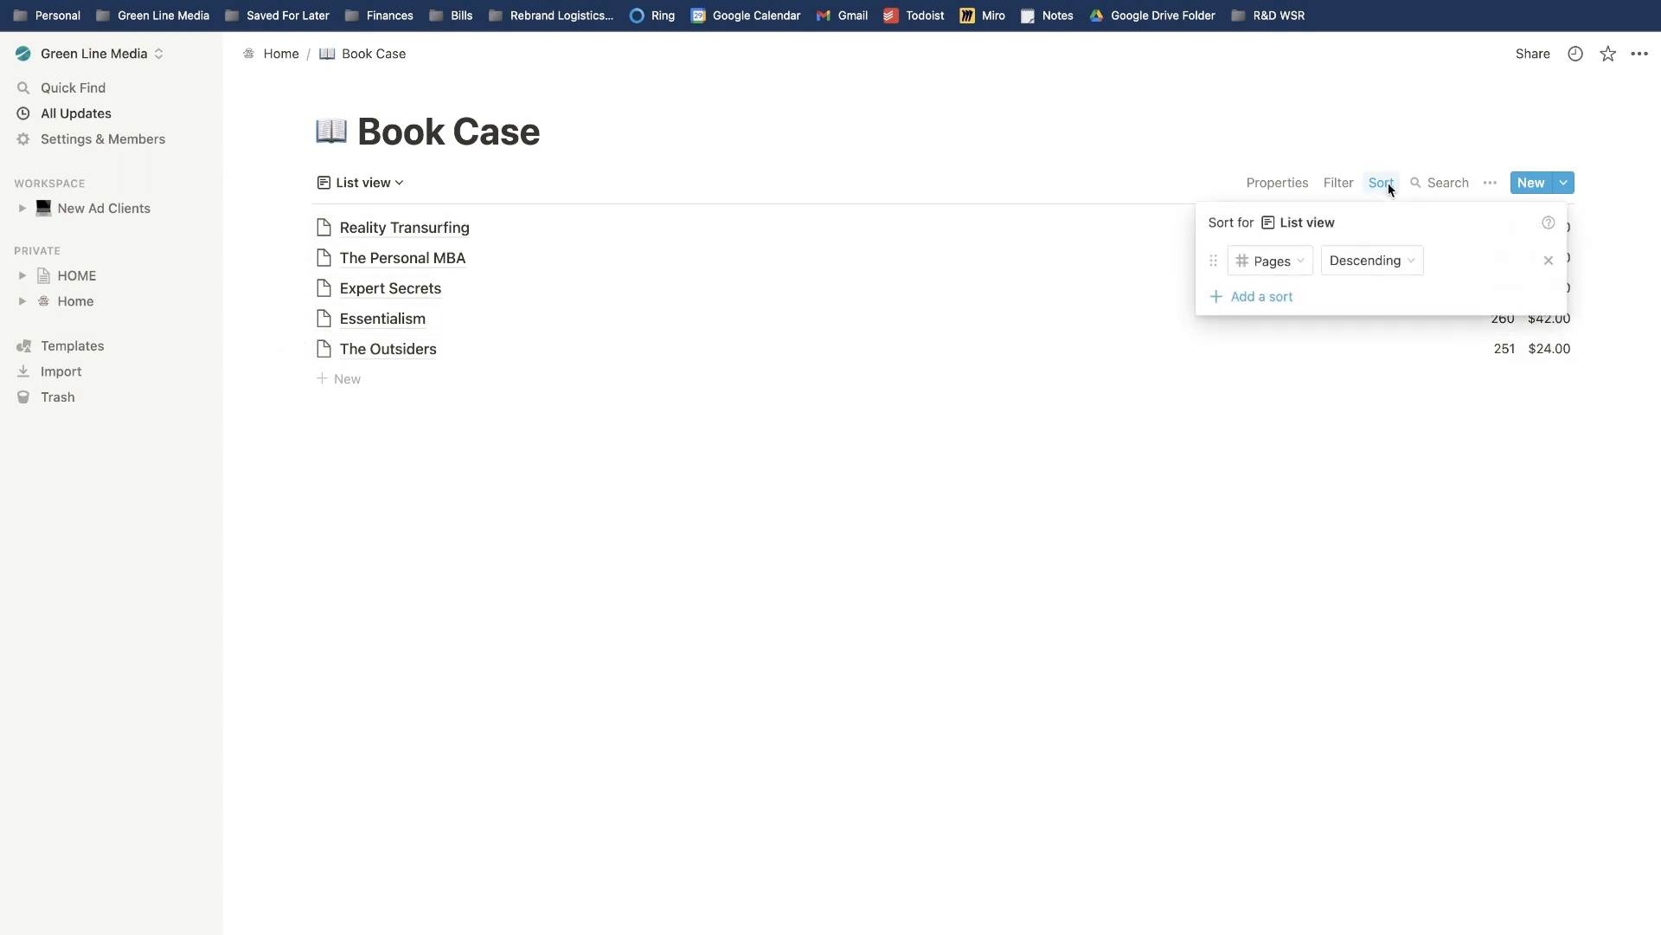
pyautogui.click(1275, 298)
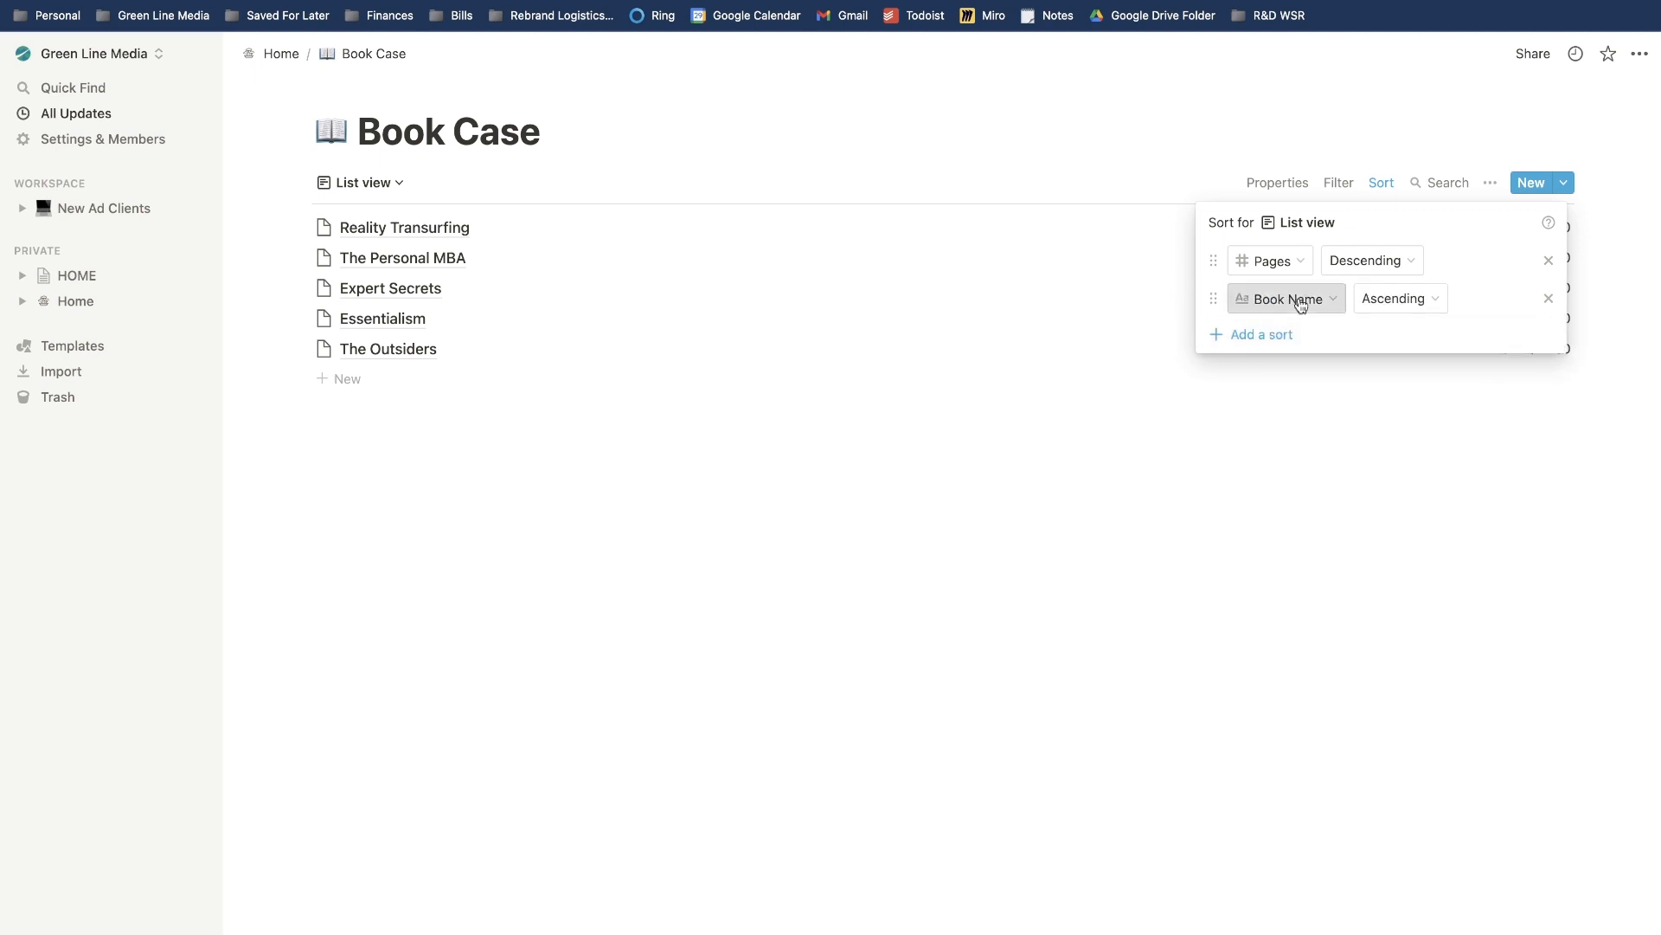
pyautogui.click(1283, 299)
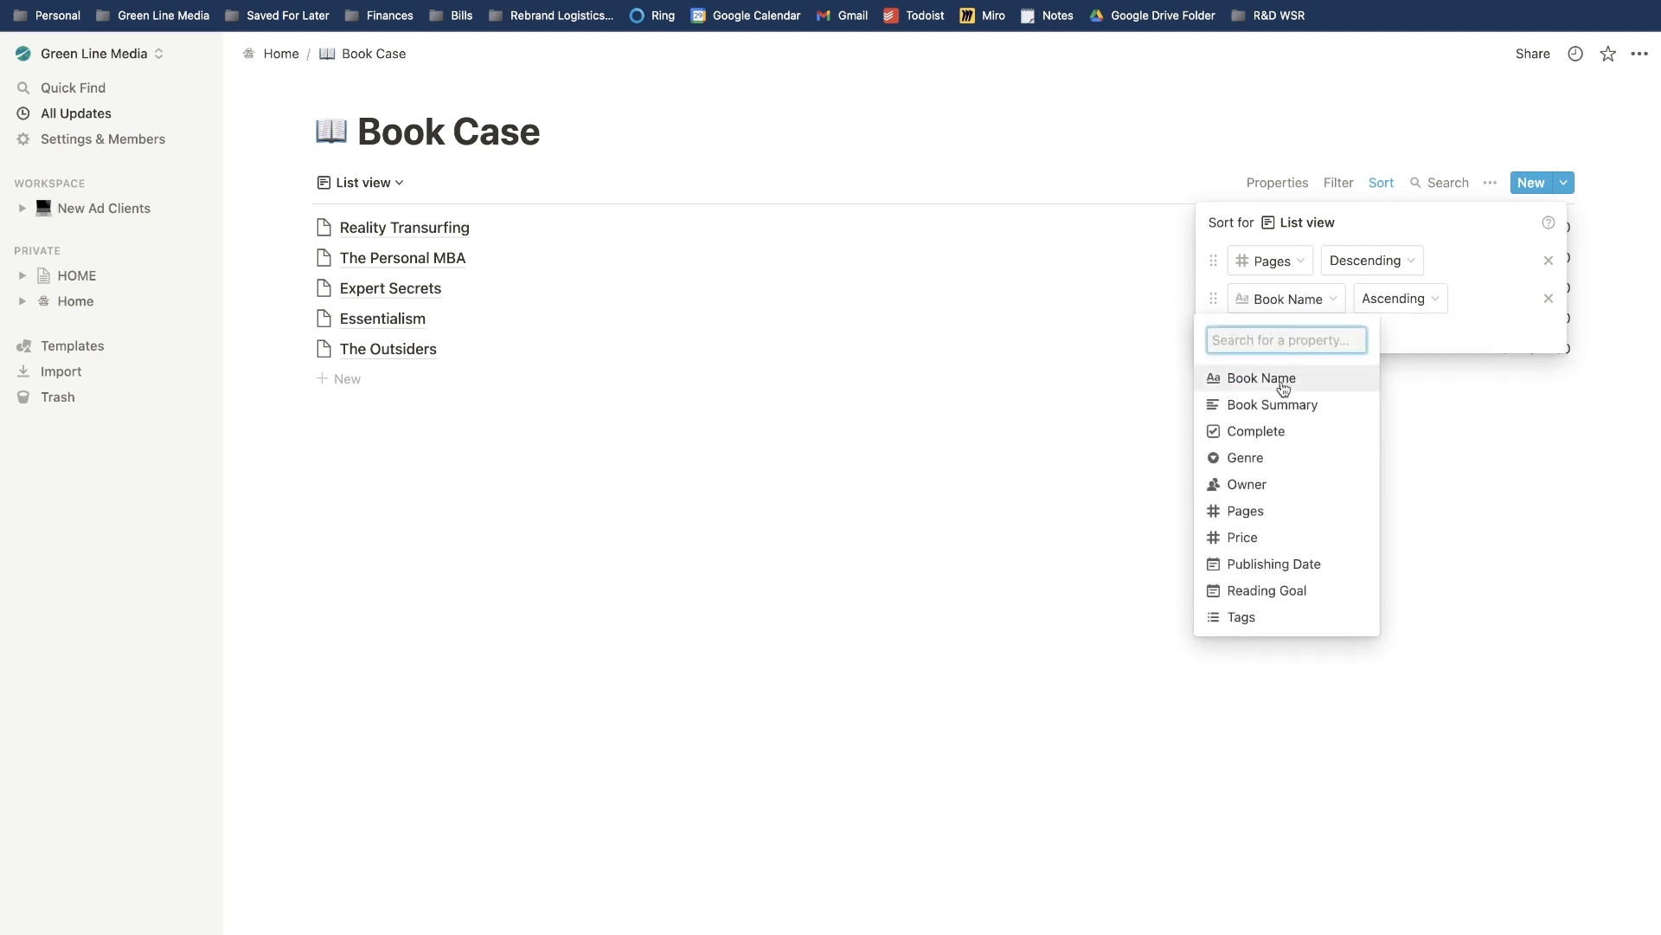
pyautogui.click(1261, 538)
pyautogui.click(1335, 296)
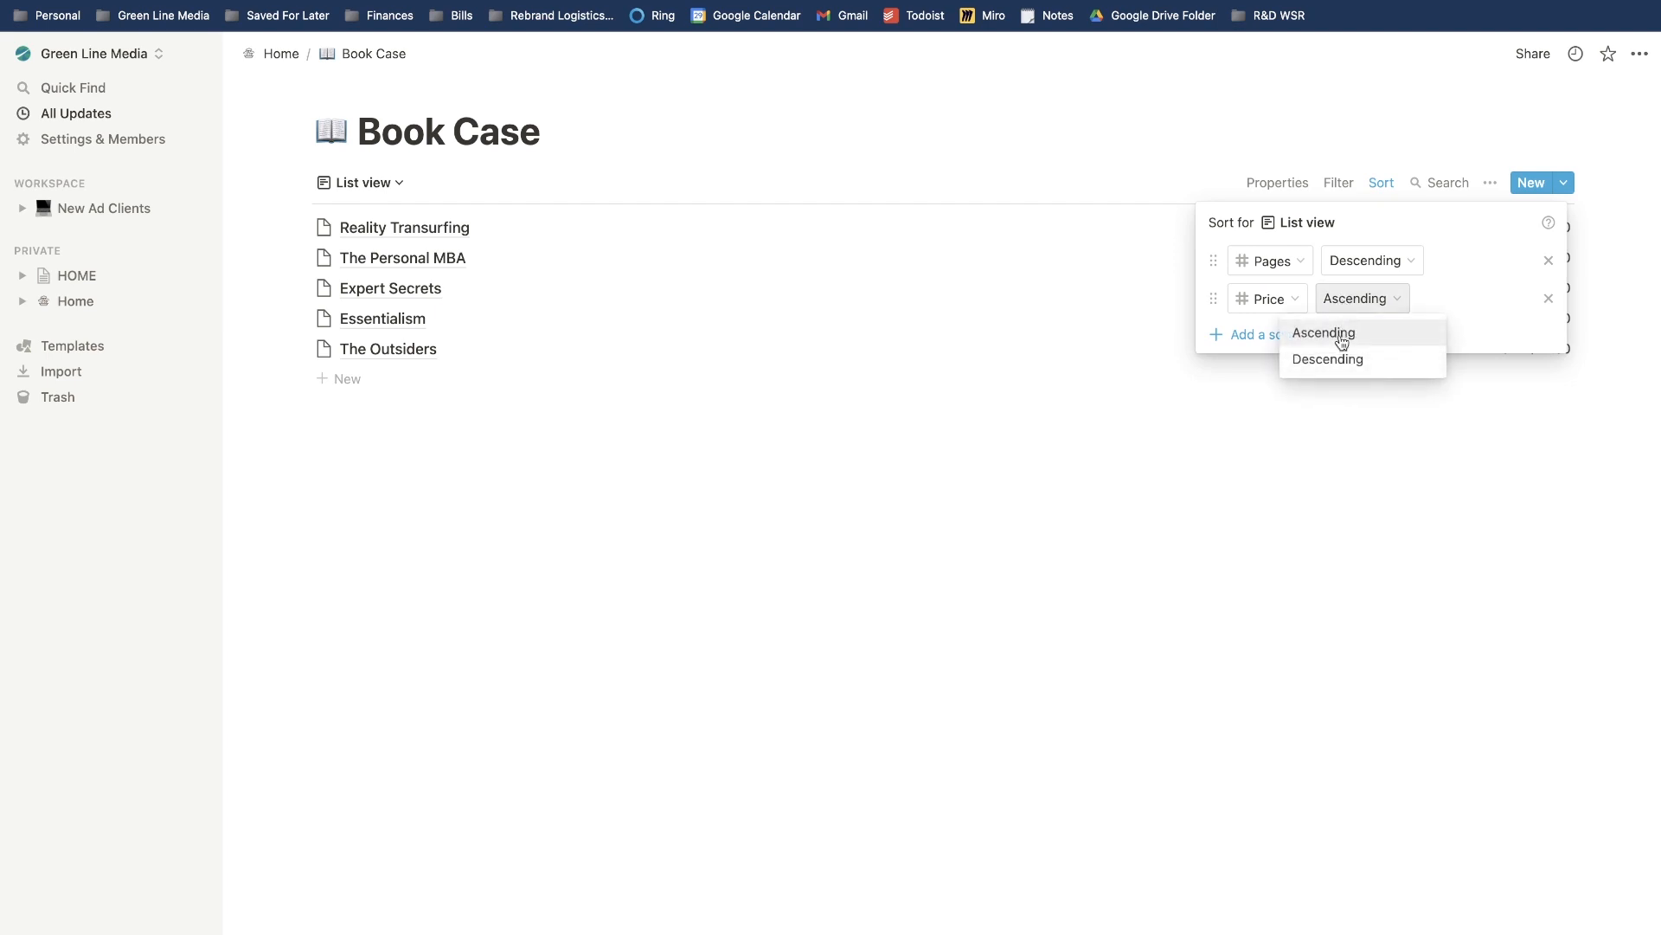
pyautogui.click(1339, 358)
pyautogui.click(1286, 430)
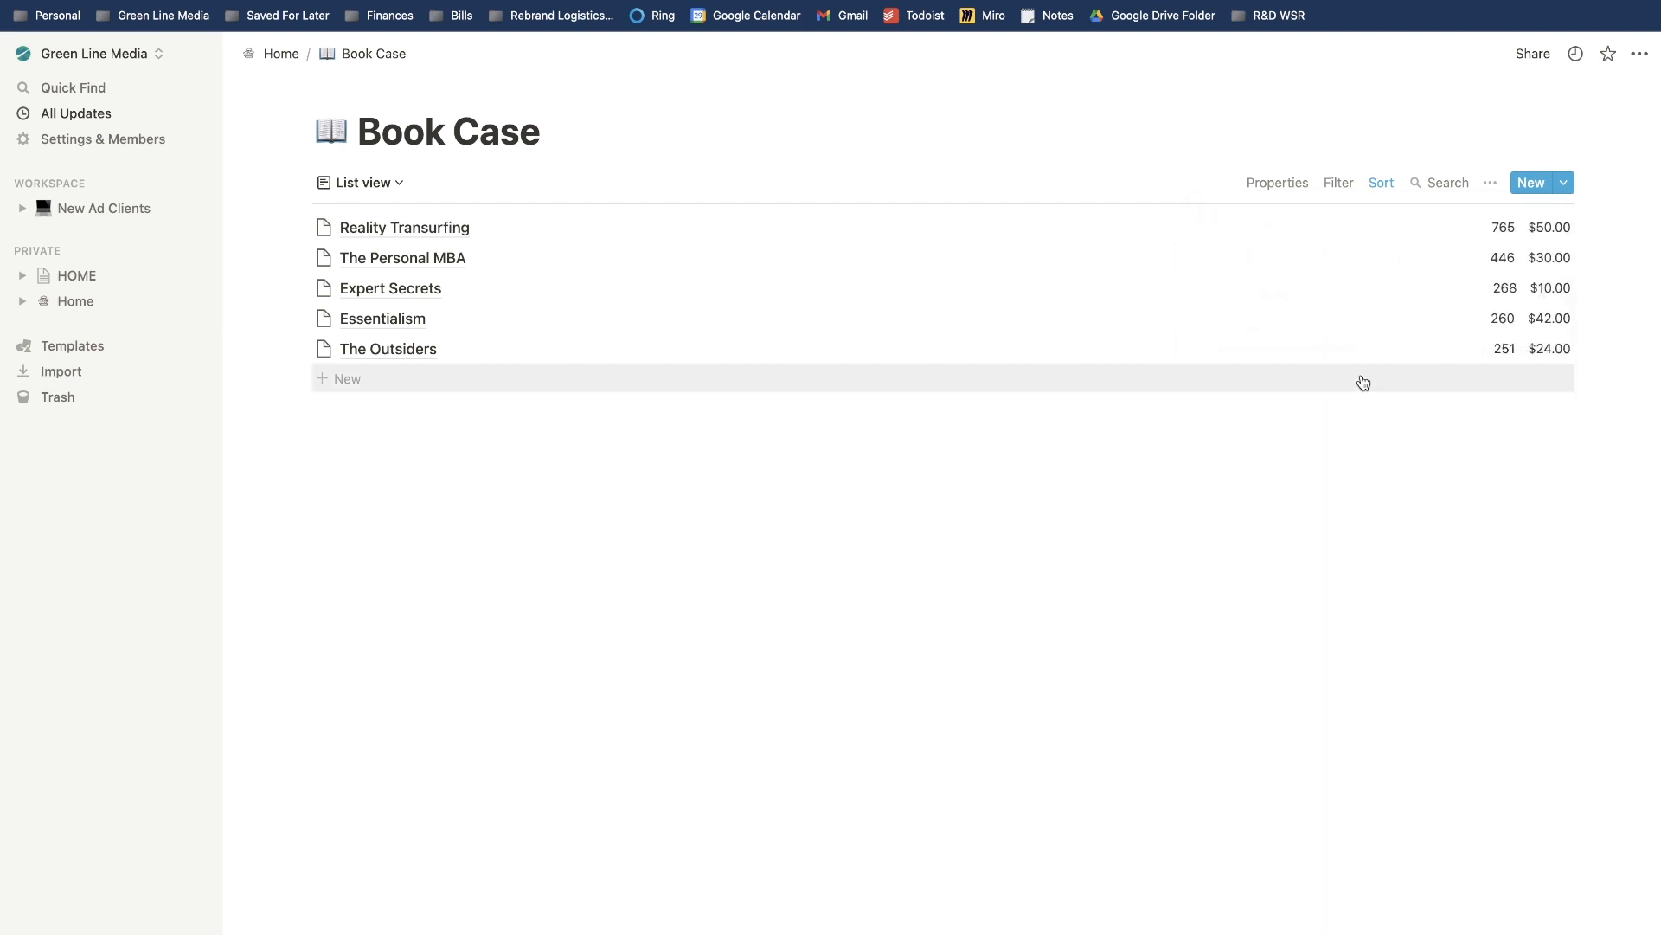
# Reorder the list view's sorts so that Price takes priority over Pages.
pyautogui.click(1385, 182)
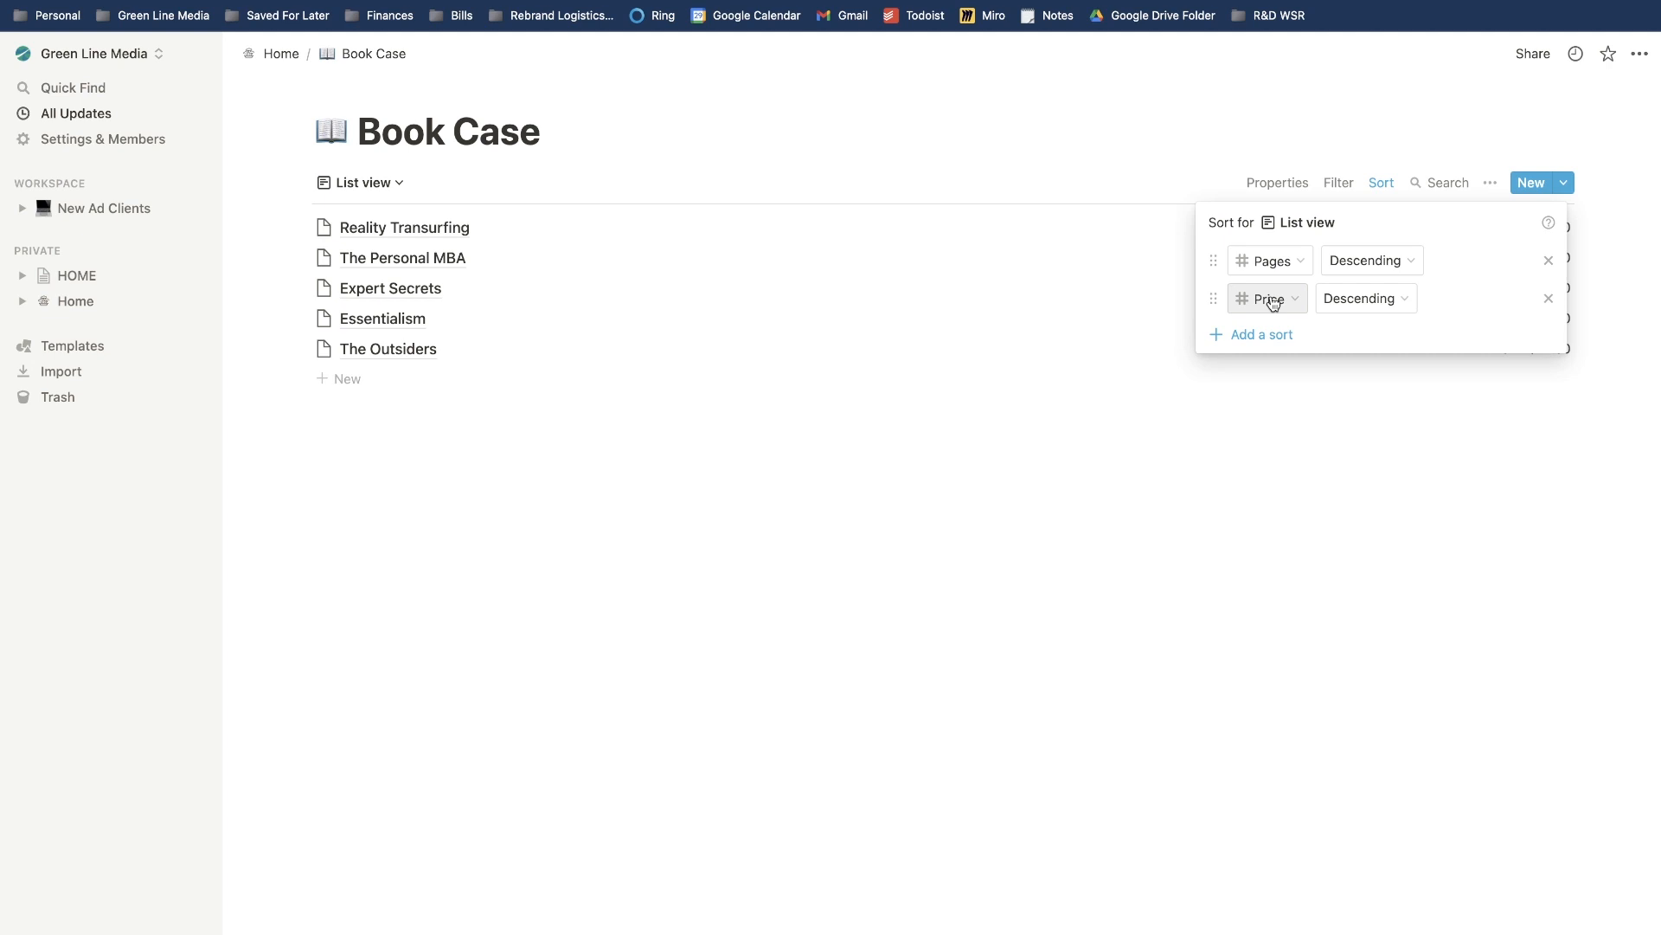
pyautogui.click(1343, 454)
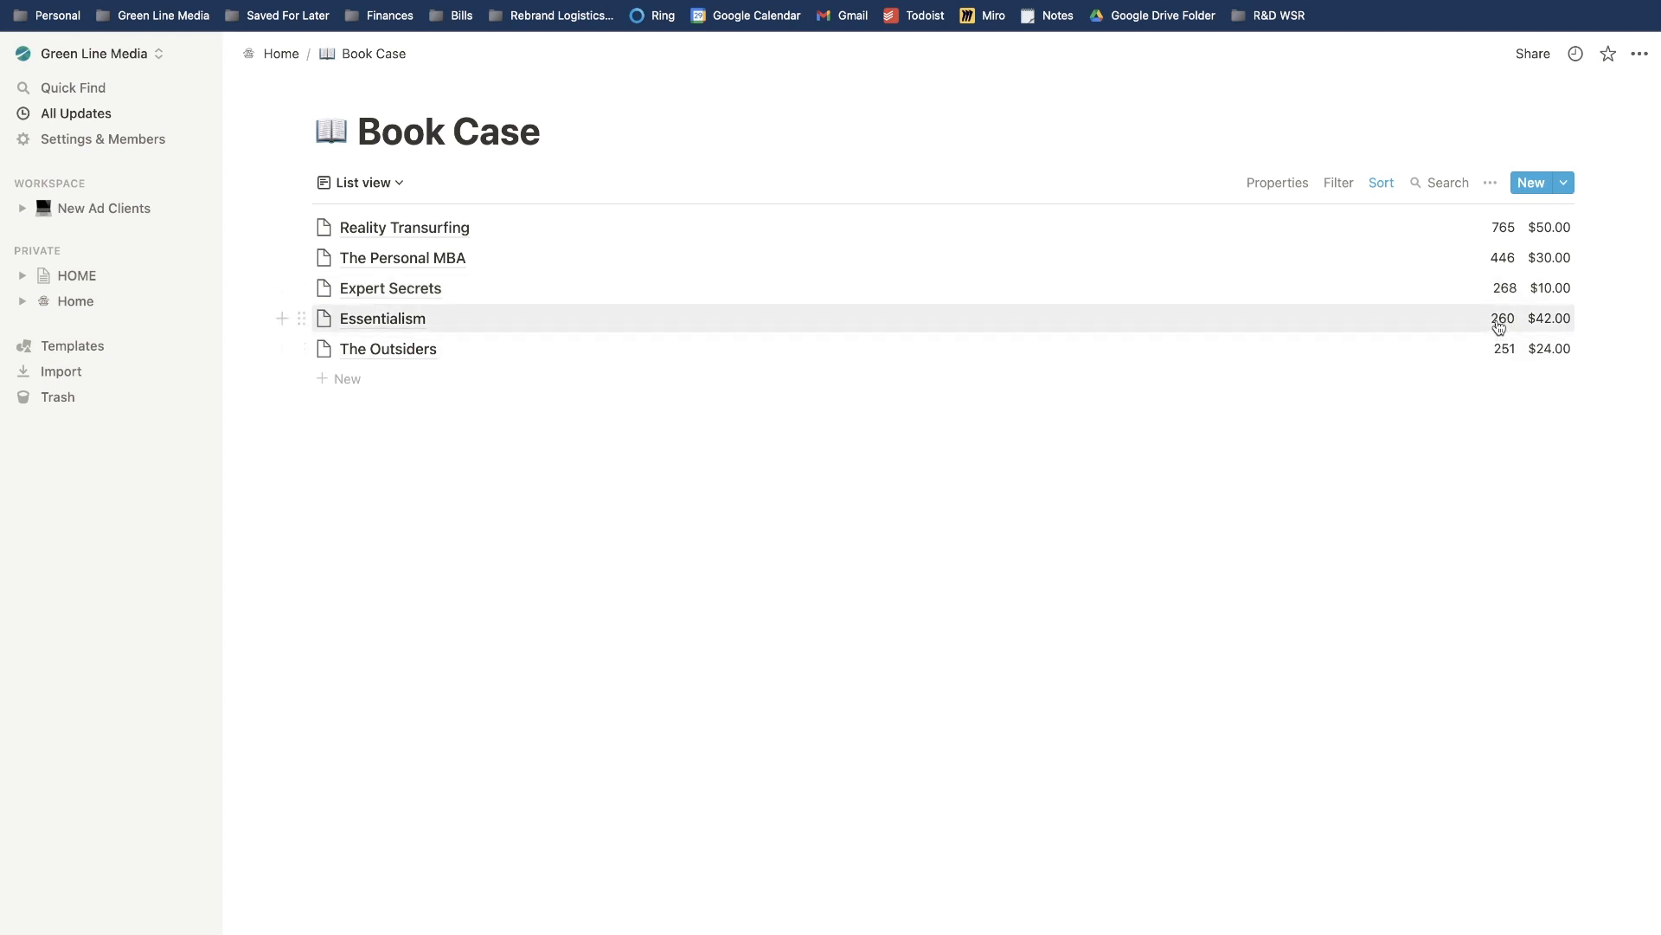
pyautogui.click(1382, 184)
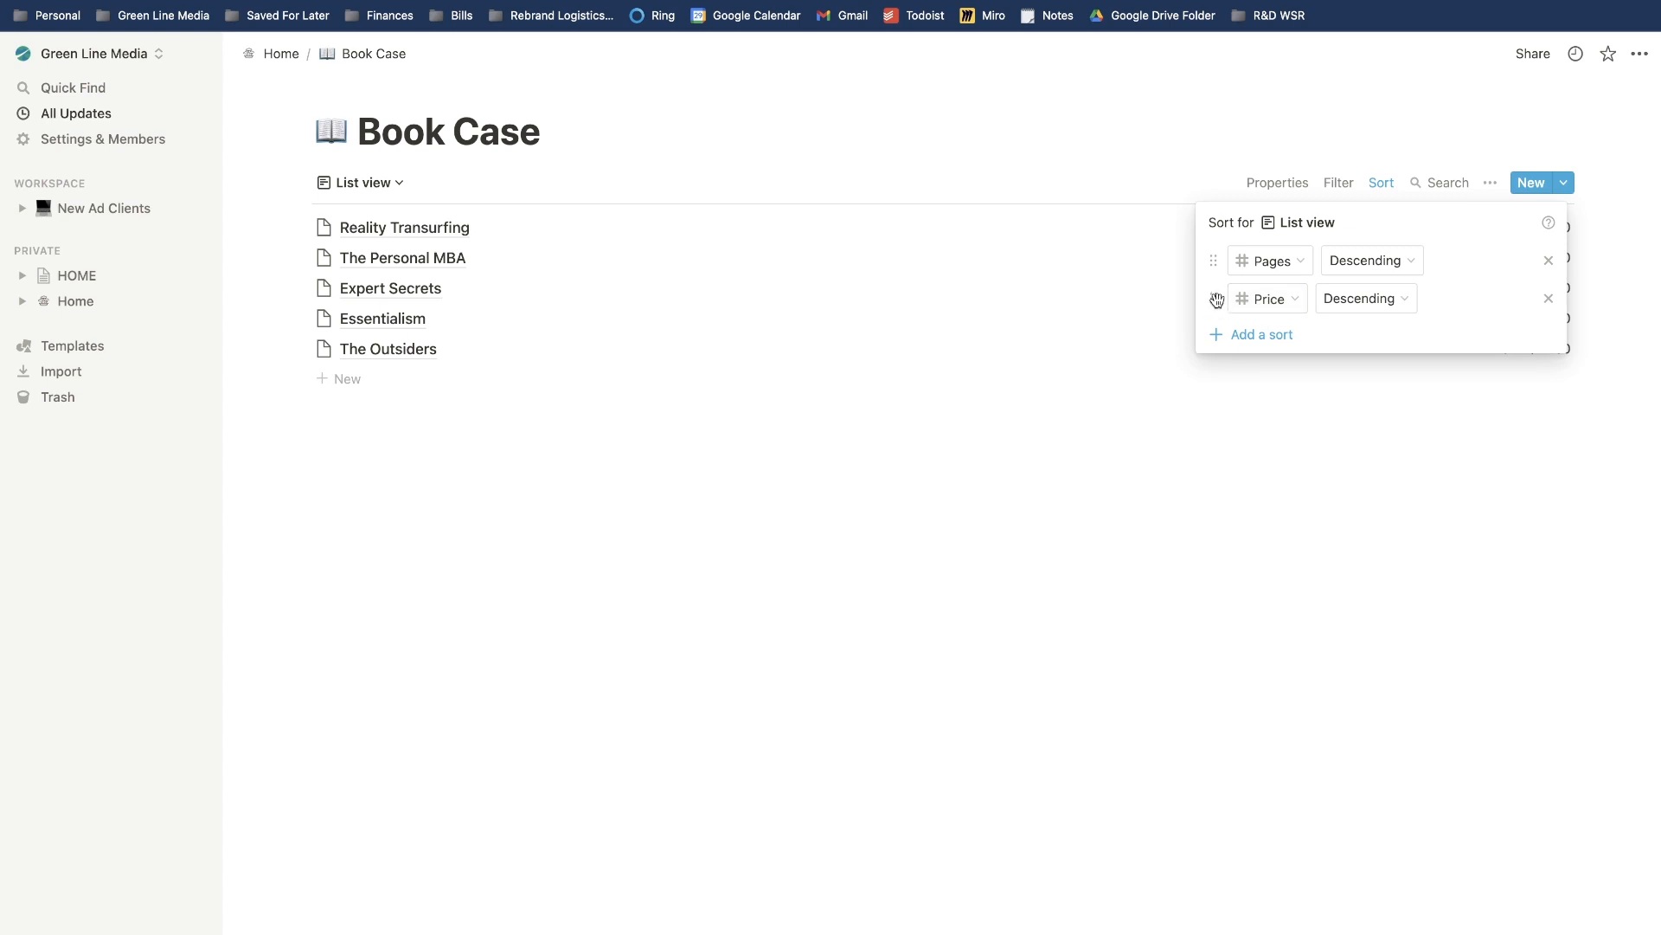
pyautogui.moveTo(1217, 299); pyautogui.dragTo(1215, 256)
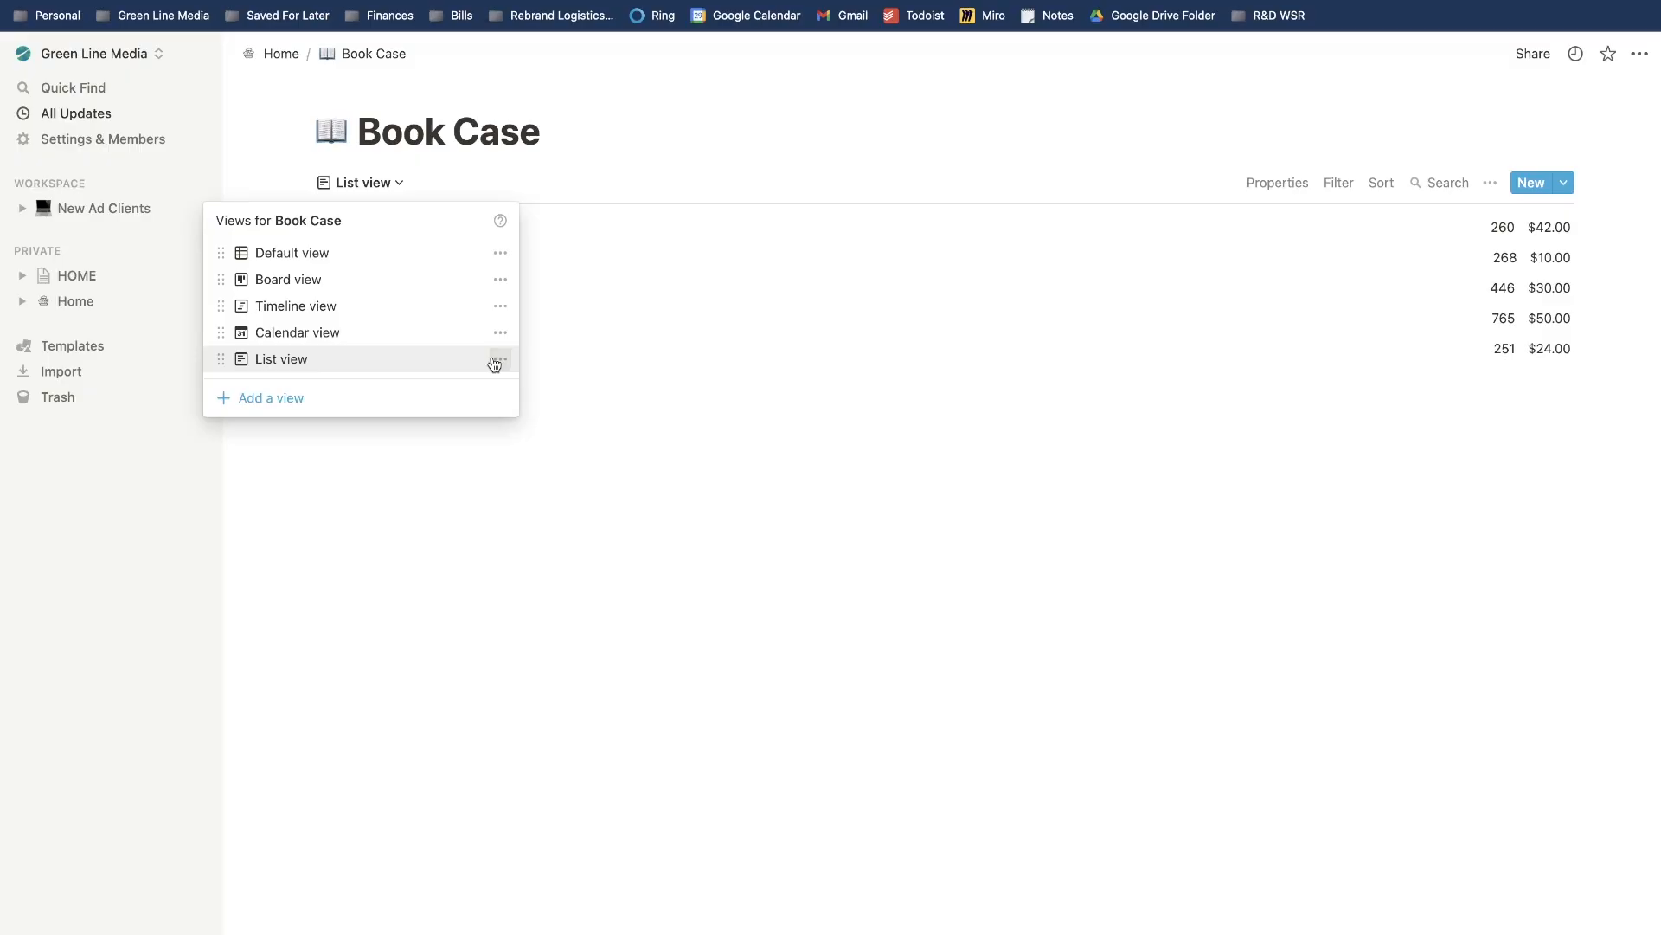
pyautogui.click(687, 102)
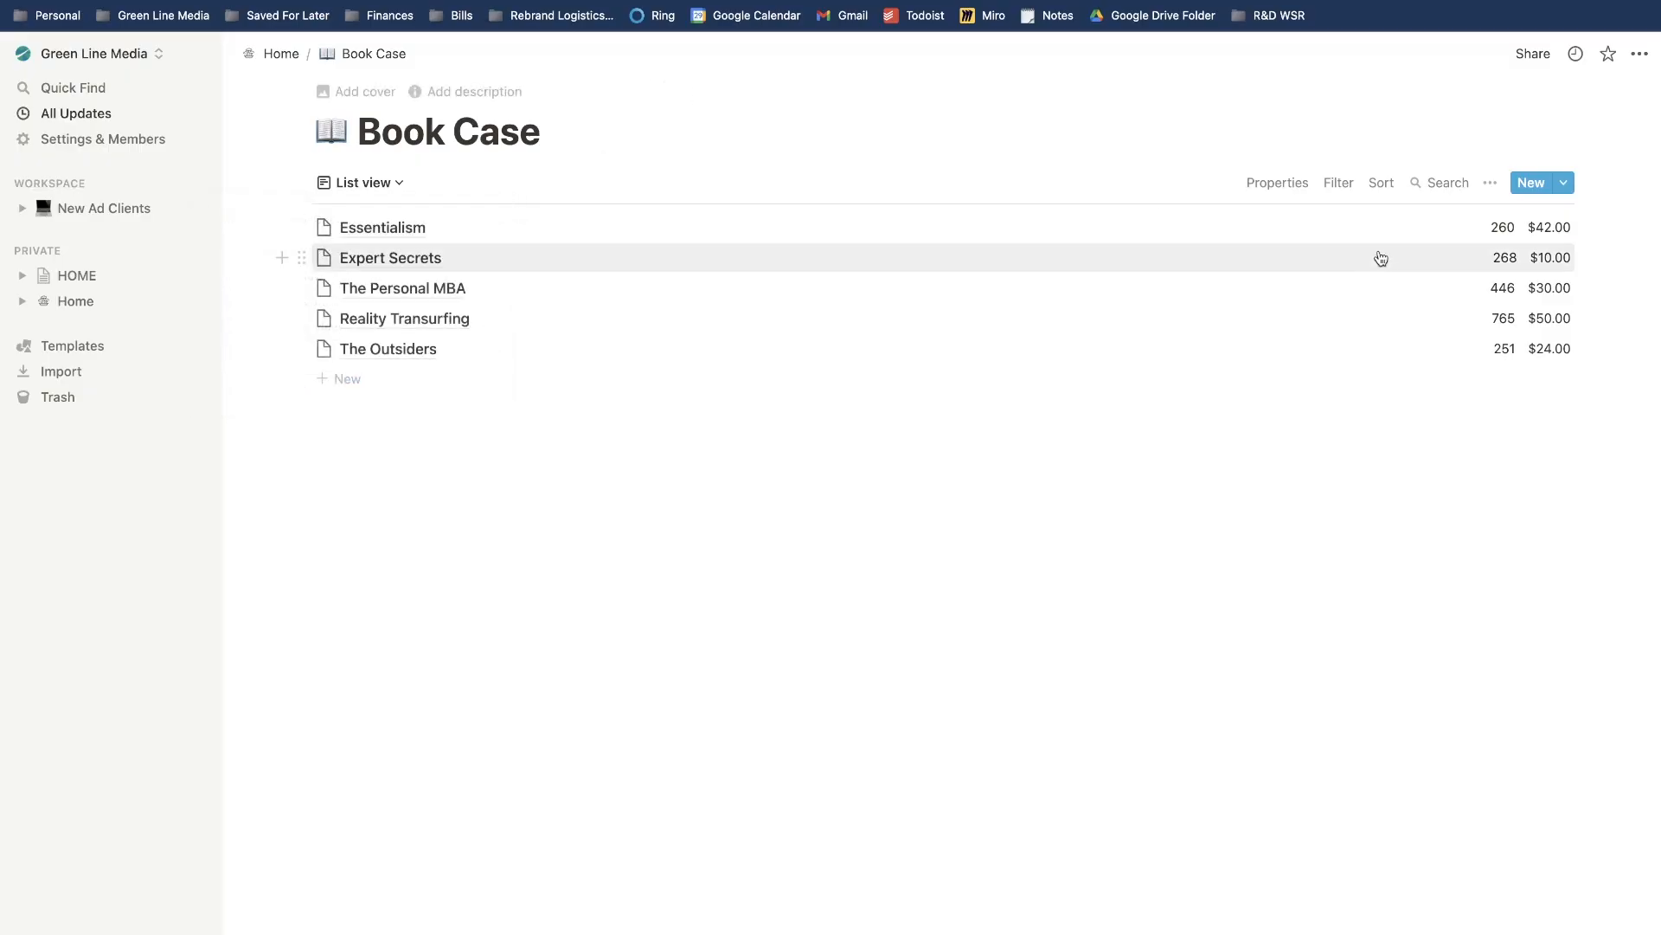
# Filter the list view to books whose Complete property is not checked.
pyautogui.click(1343, 188)
pyautogui.click(1156, 361)
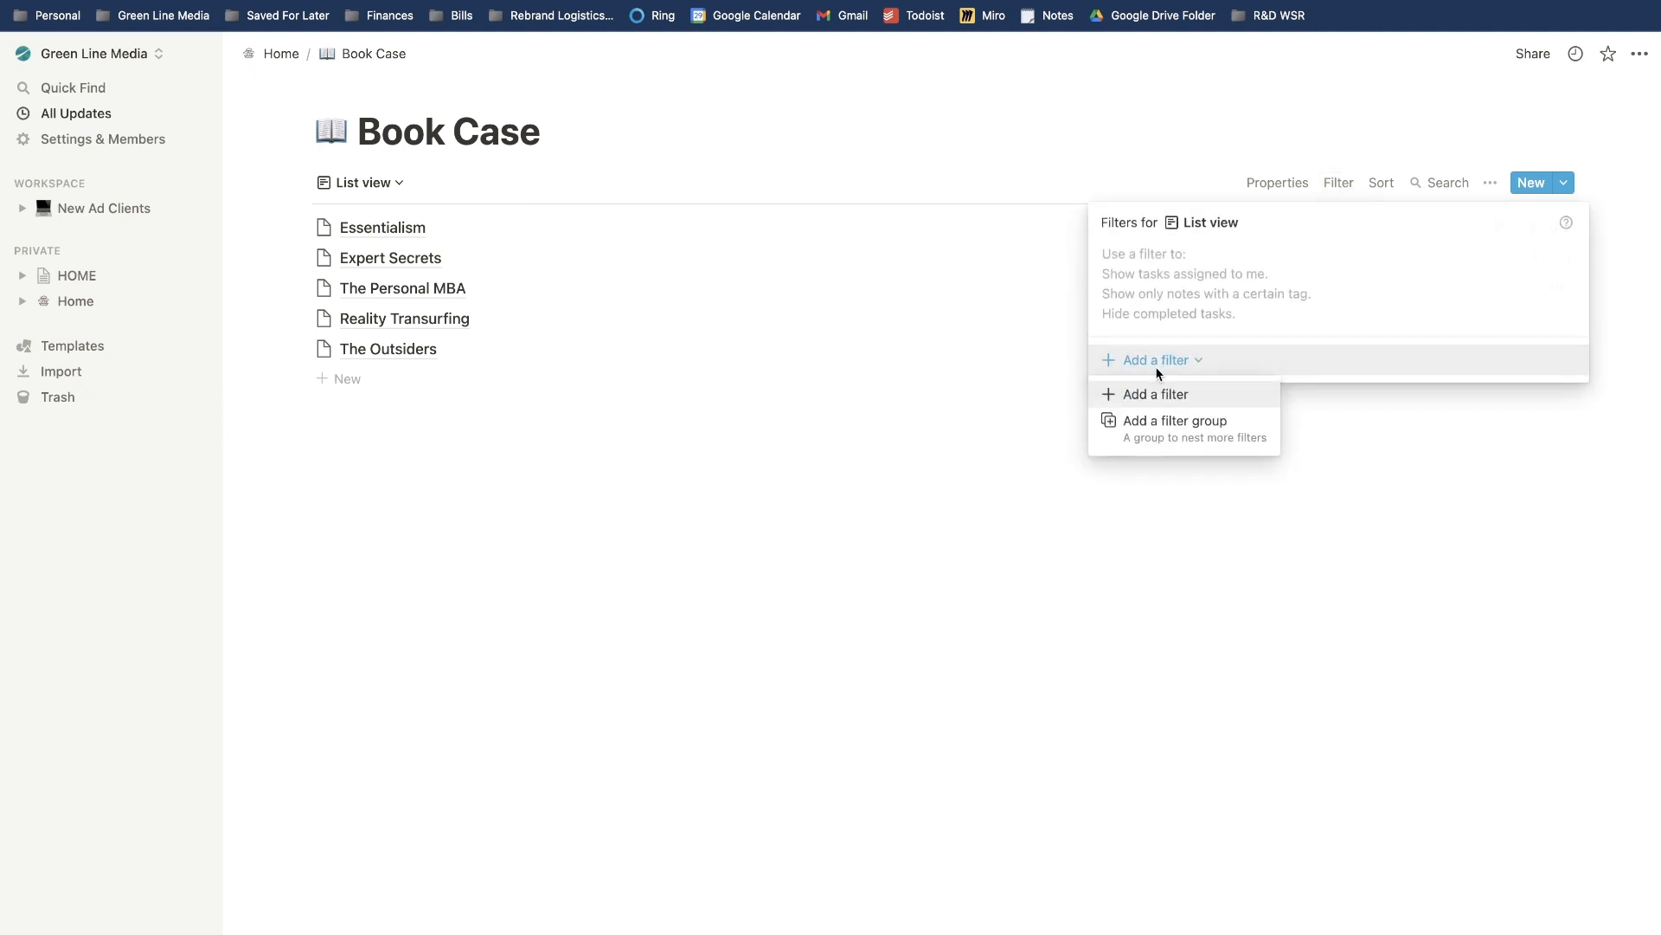
pyautogui.click(1160, 395)
pyautogui.click(1244, 268)
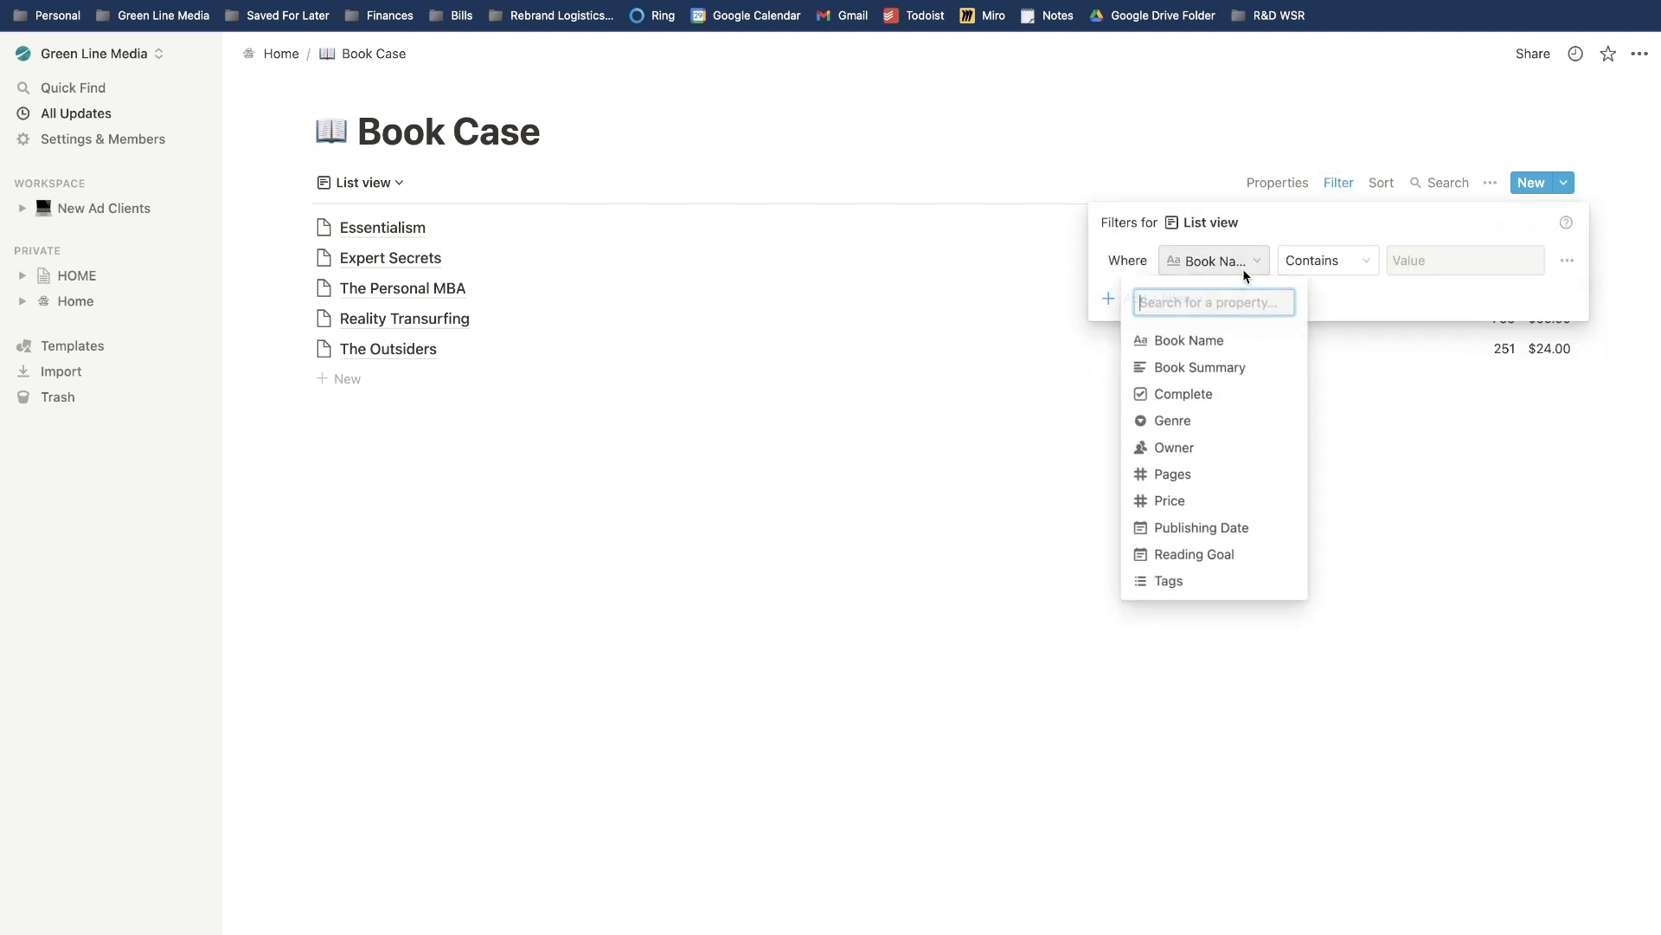
pyautogui.click(1202, 394)
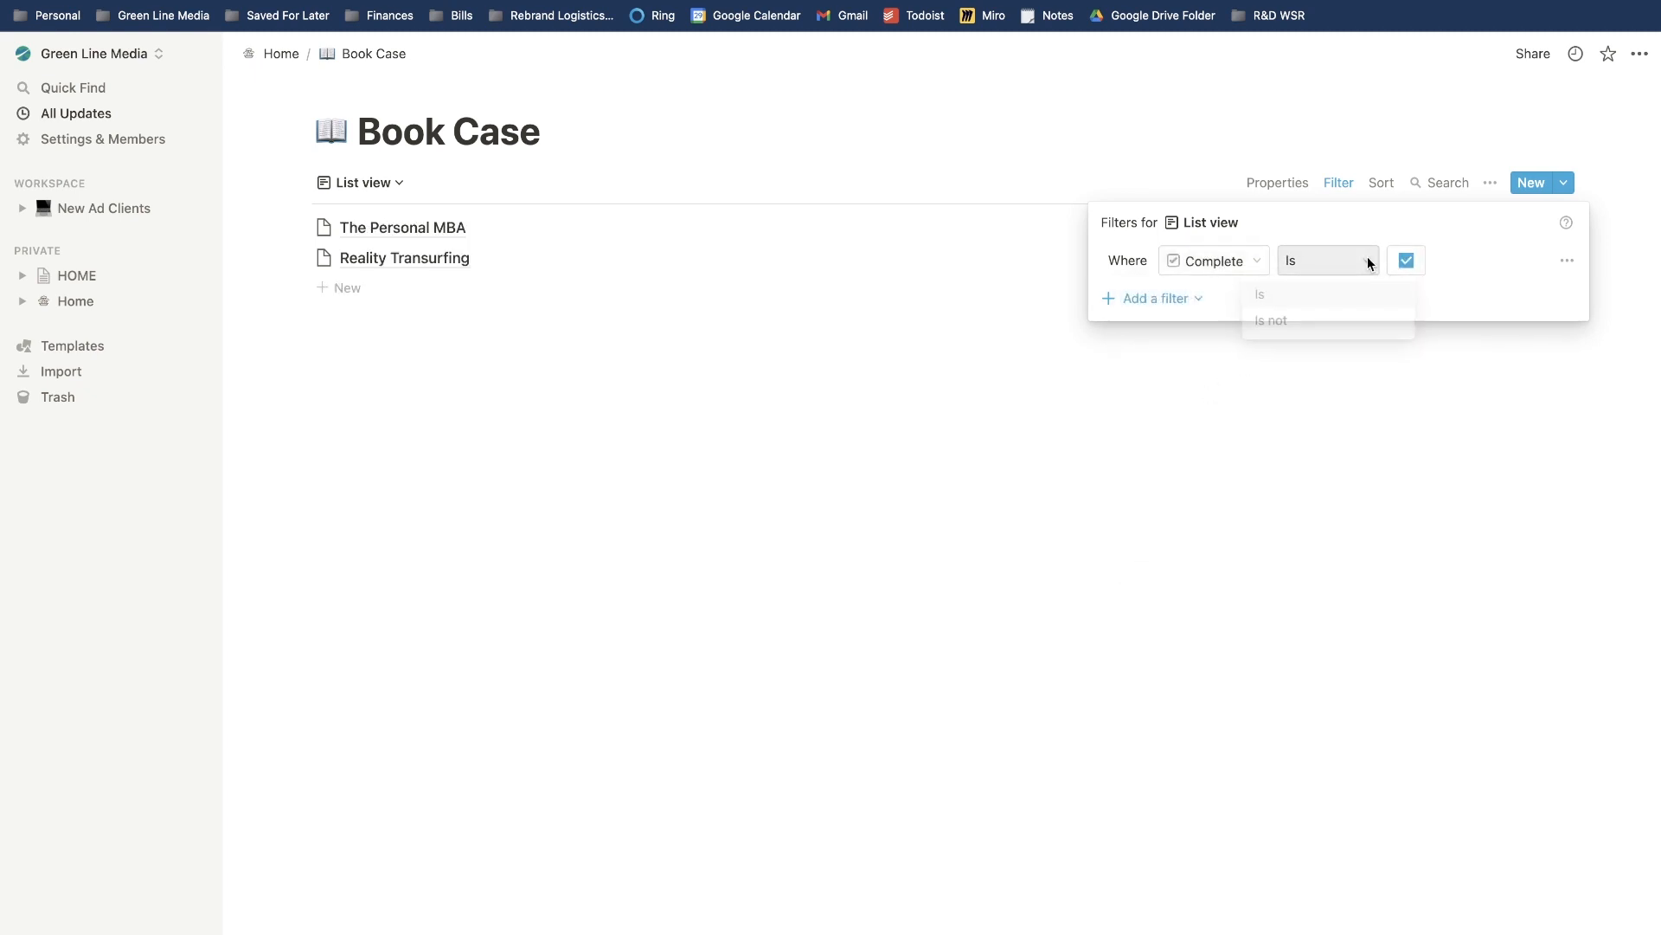
pyautogui.click(1316, 323)
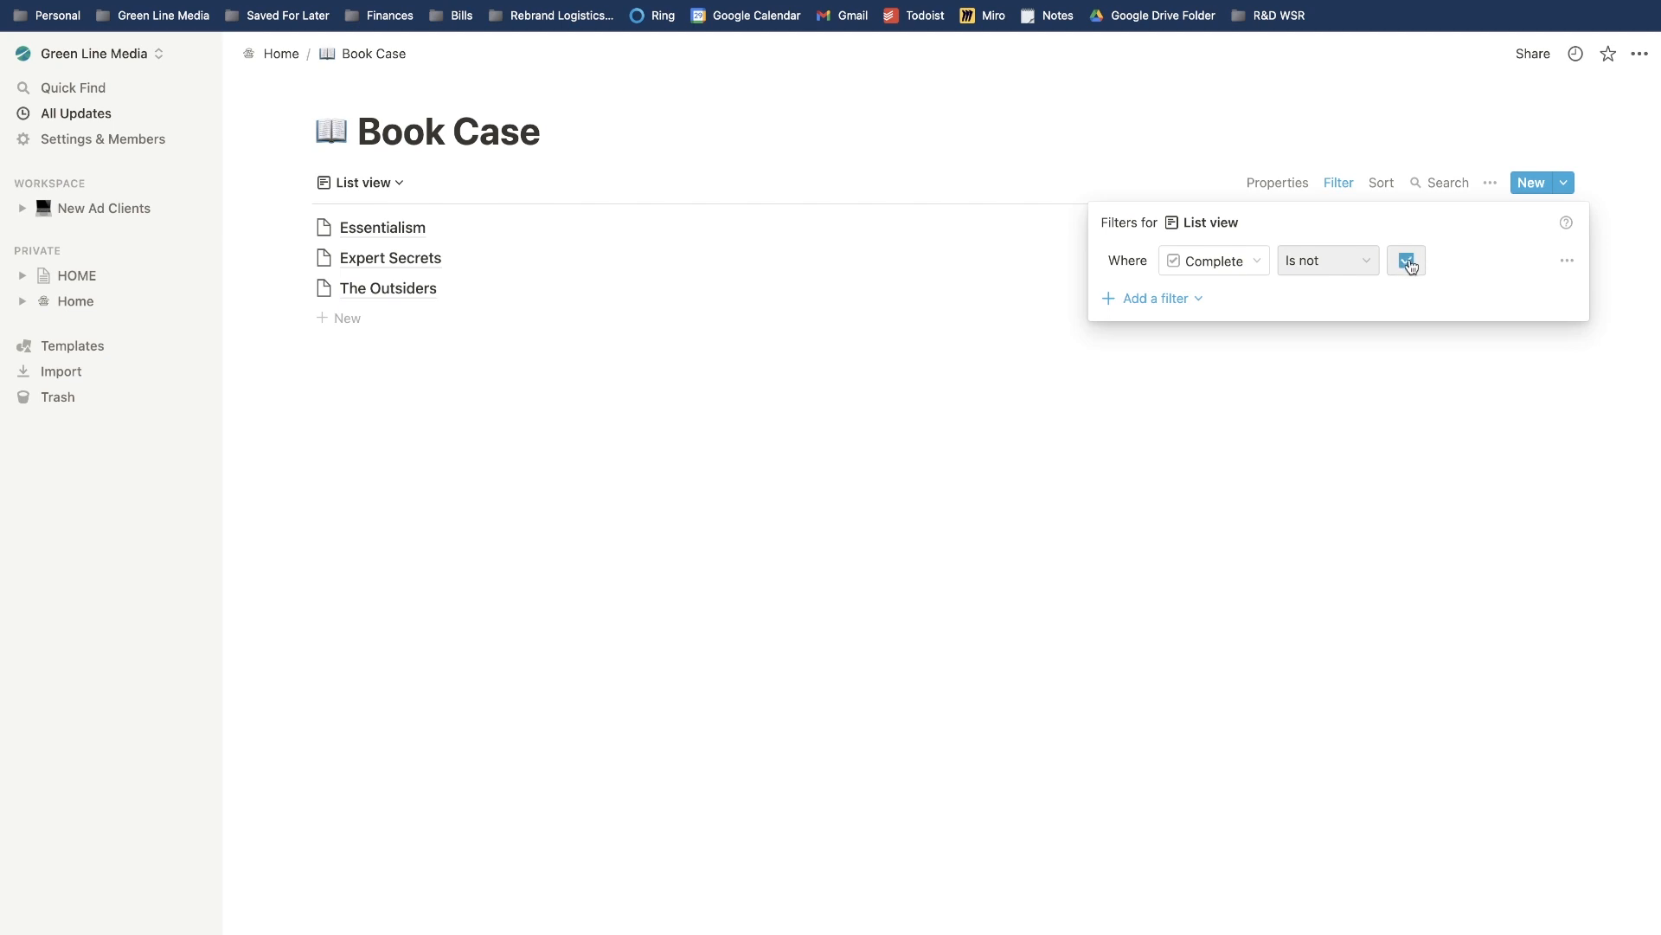
pyautogui.click(1211, 415)
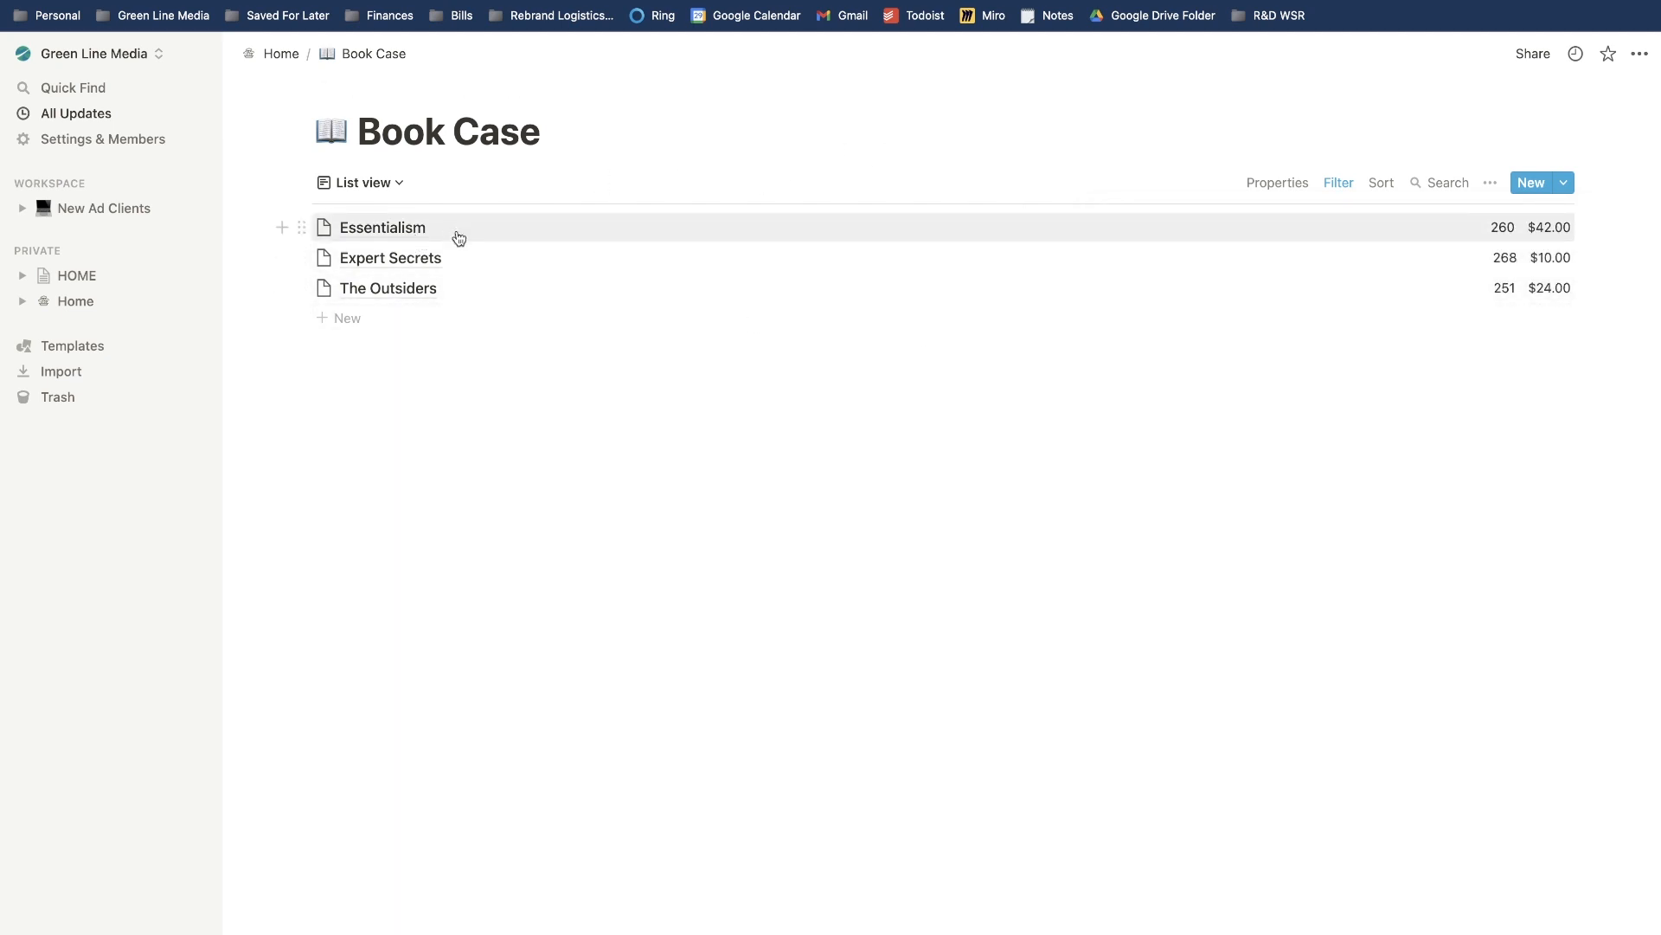
# Create a new List-type view of the database named "List view (already read)".
pyautogui.click(398, 183)
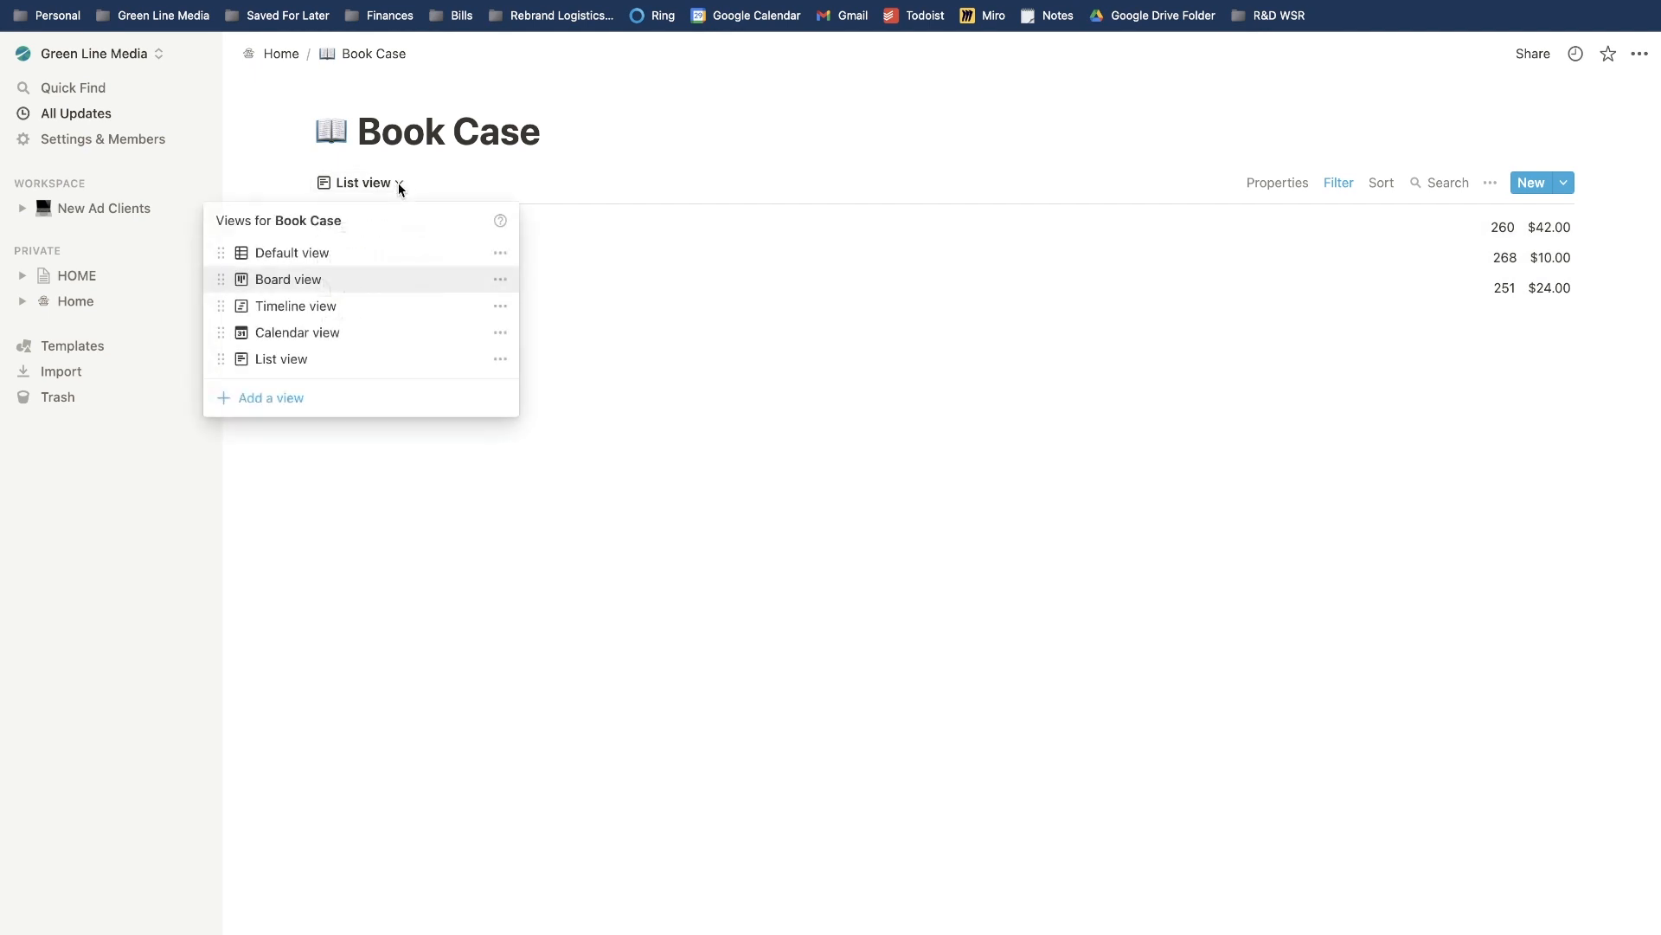
pyautogui.click(300, 398)
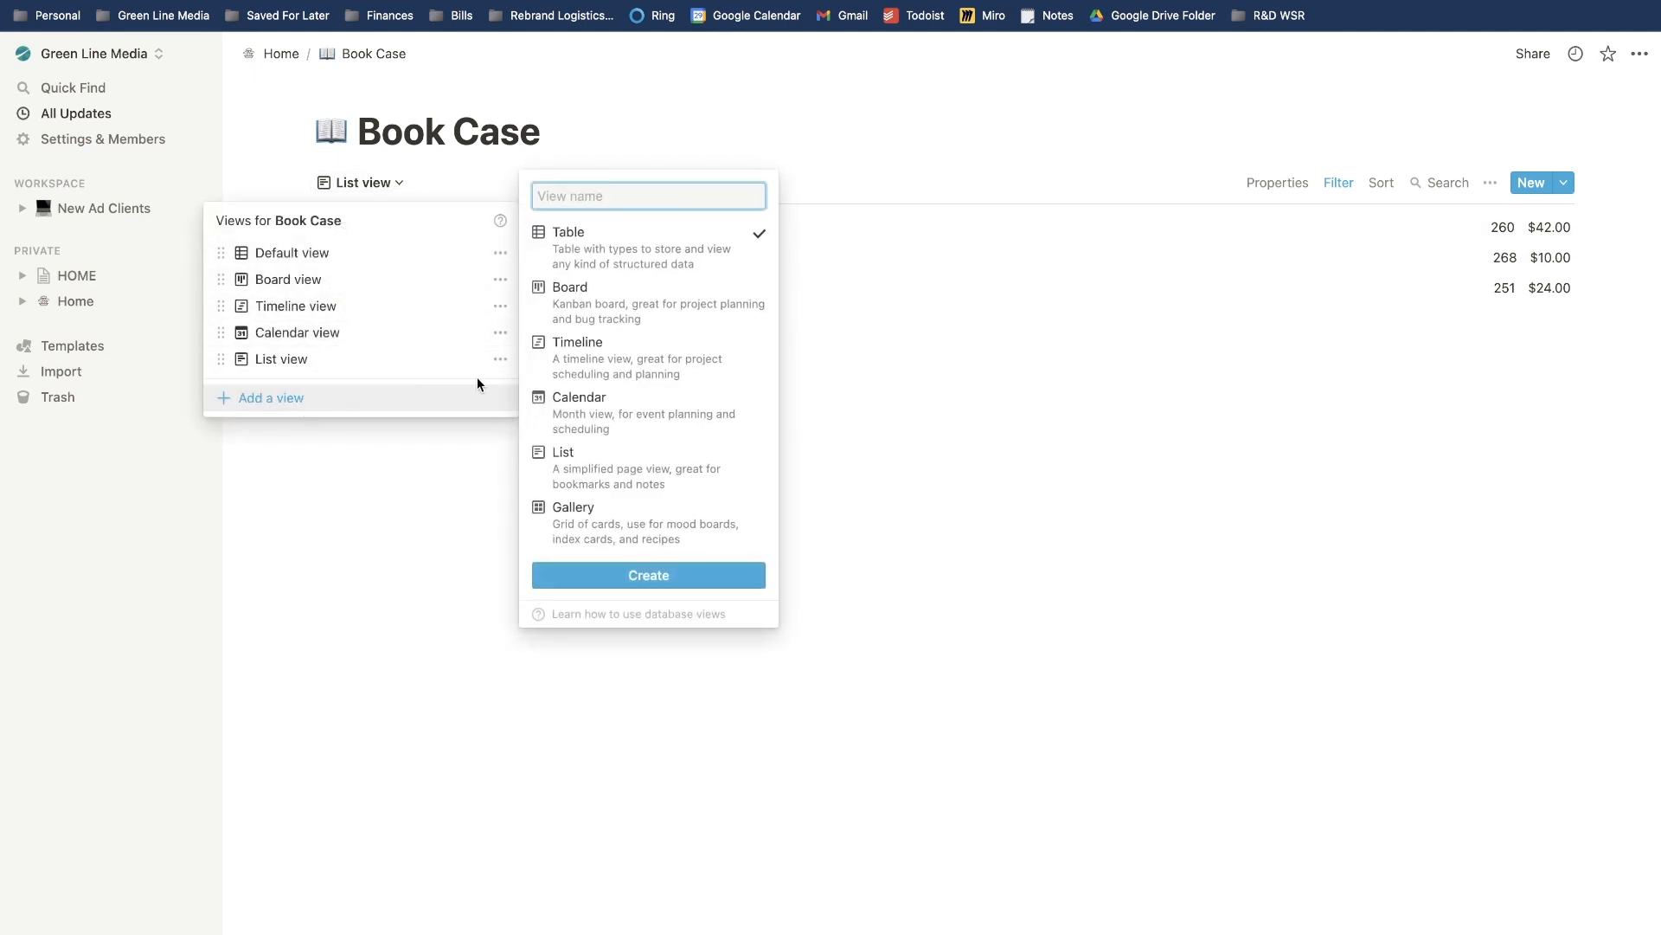
pyautogui.click(582, 466)
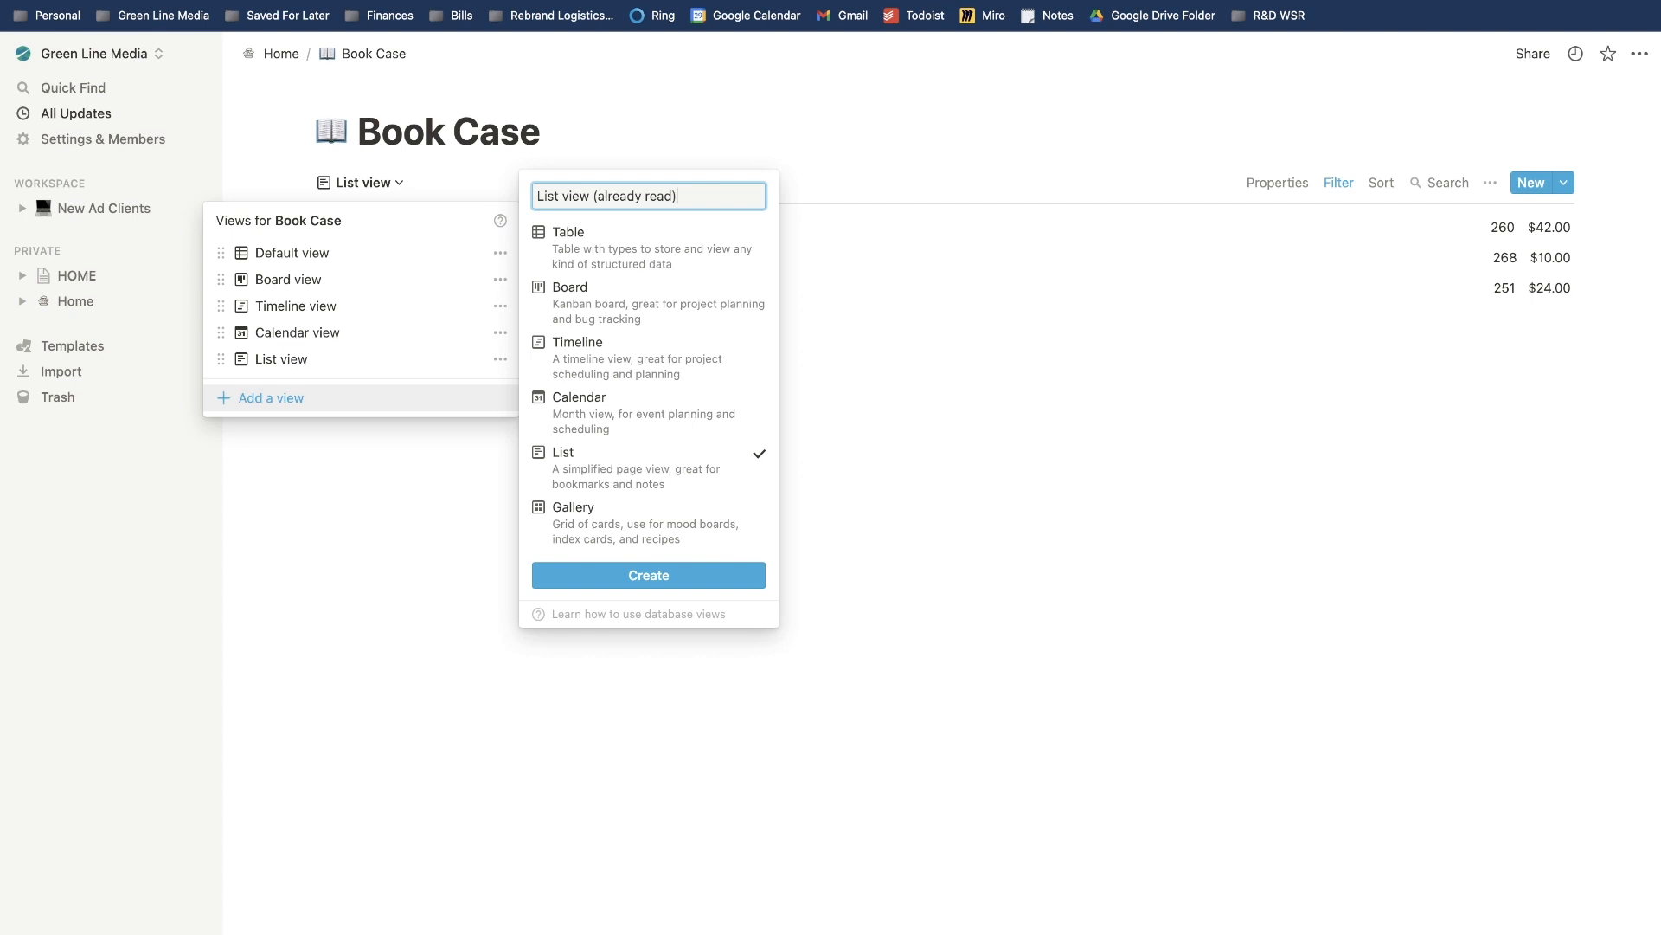
pyautogui.click(657, 575)
# Filter "List view (already read)" to books whose Complete property is checked.
pyautogui.click(1324, 184)
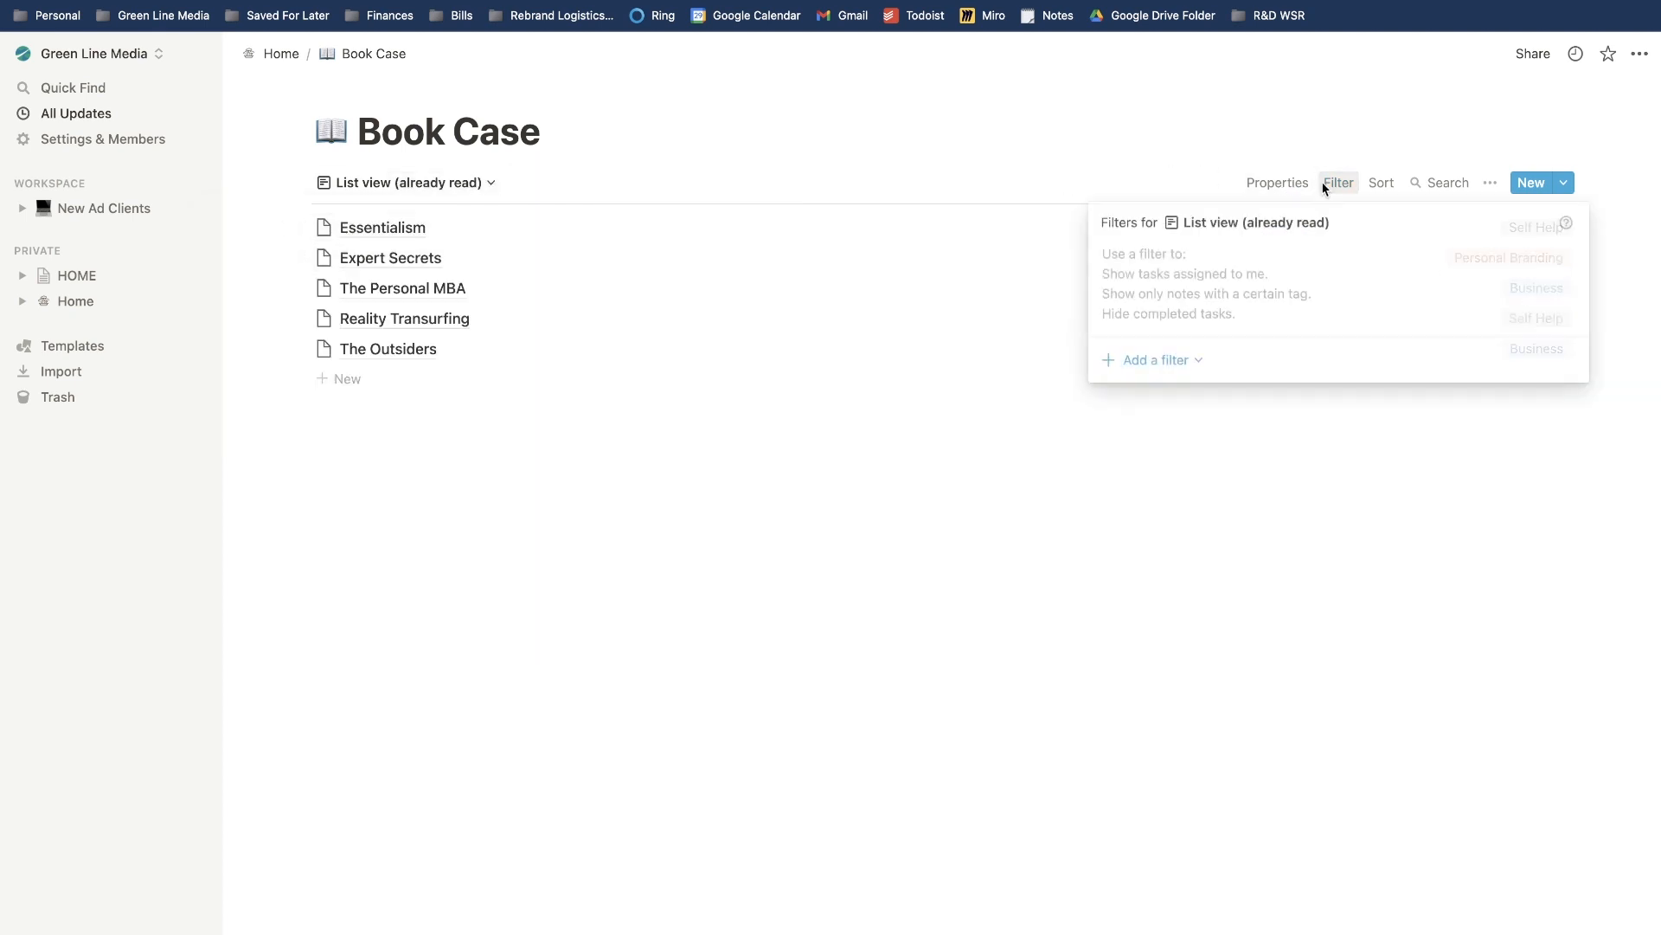
pyautogui.click(1163, 362)
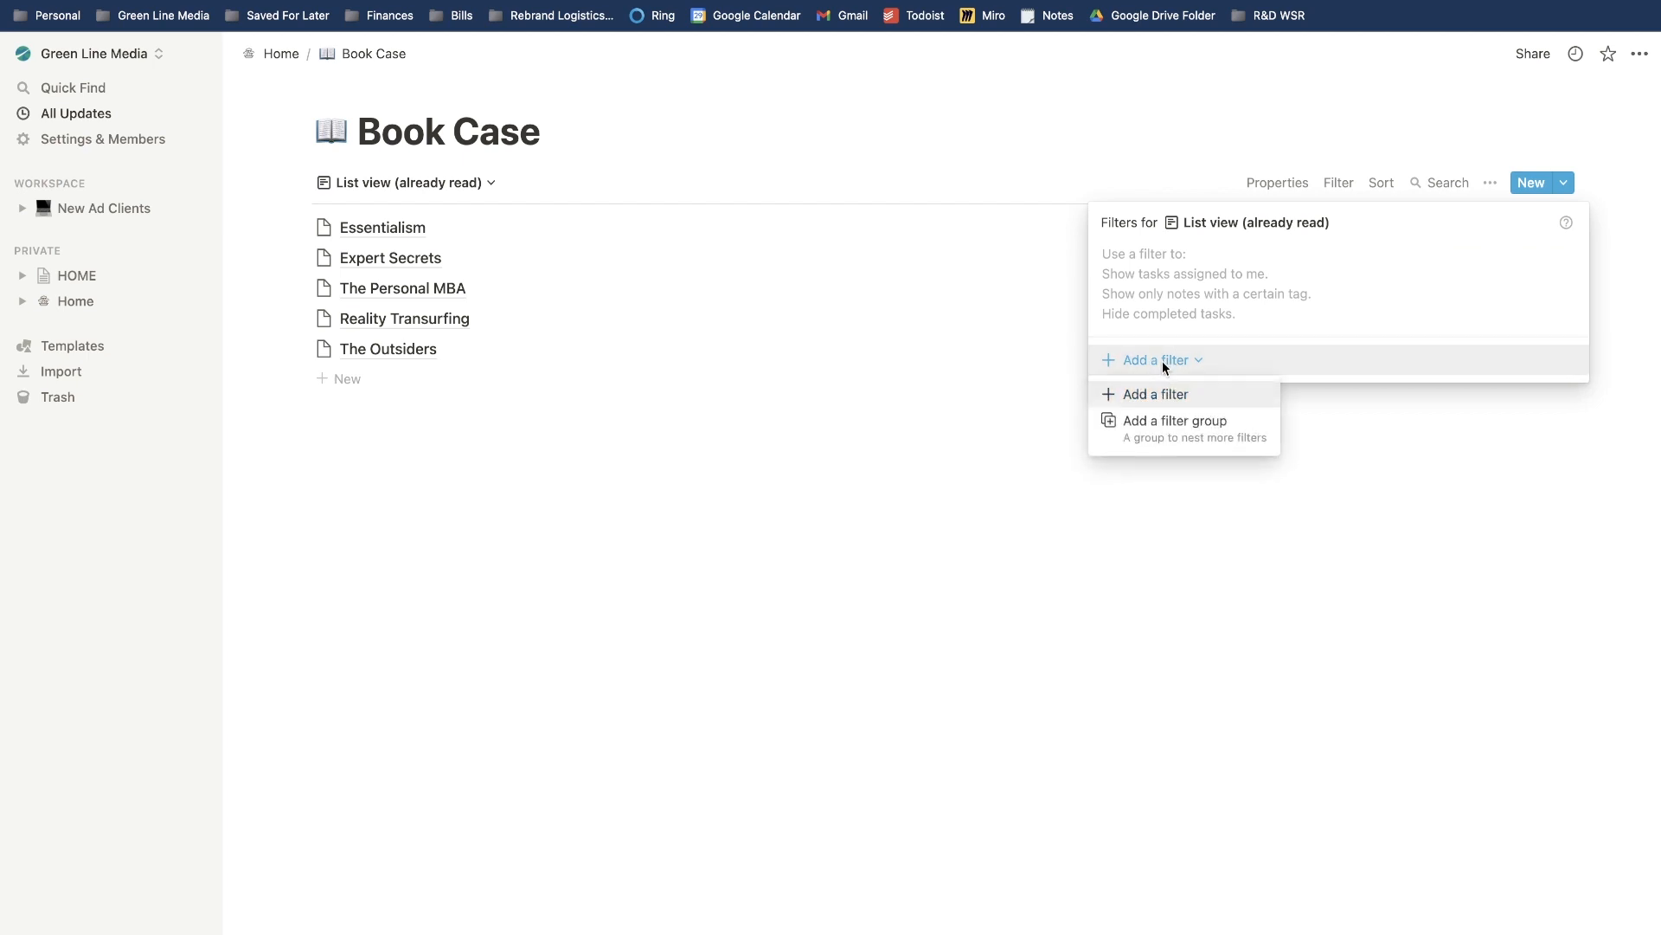
pyautogui.click(1164, 395)
pyautogui.click(1192, 394)
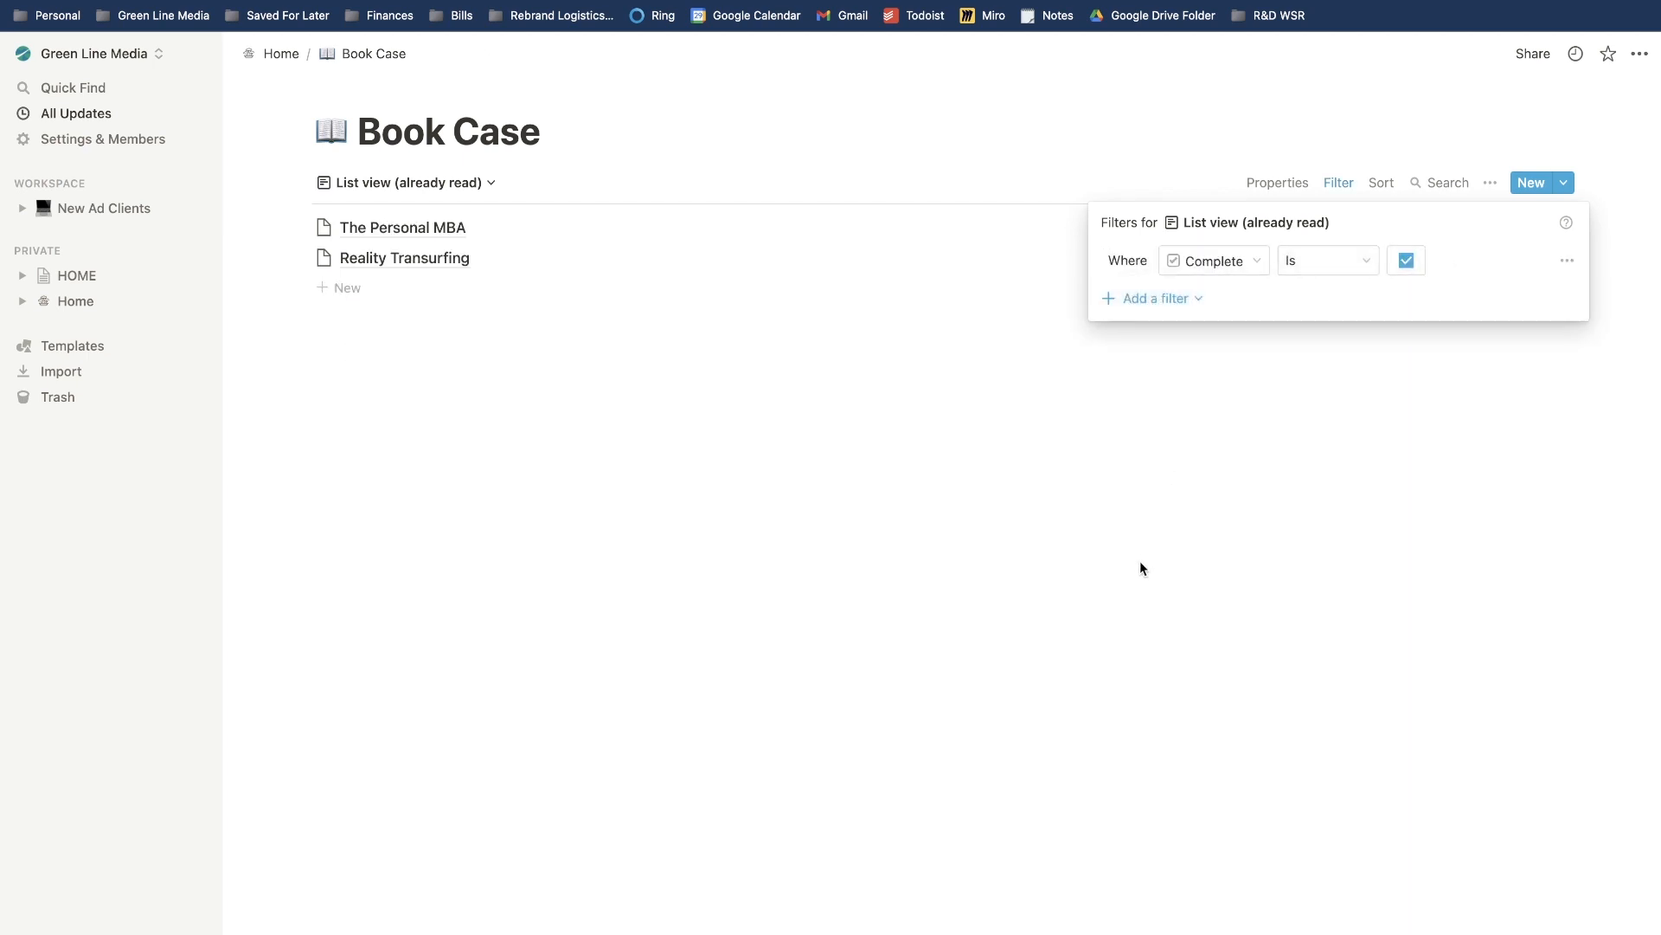
pyautogui.click(1139, 564)
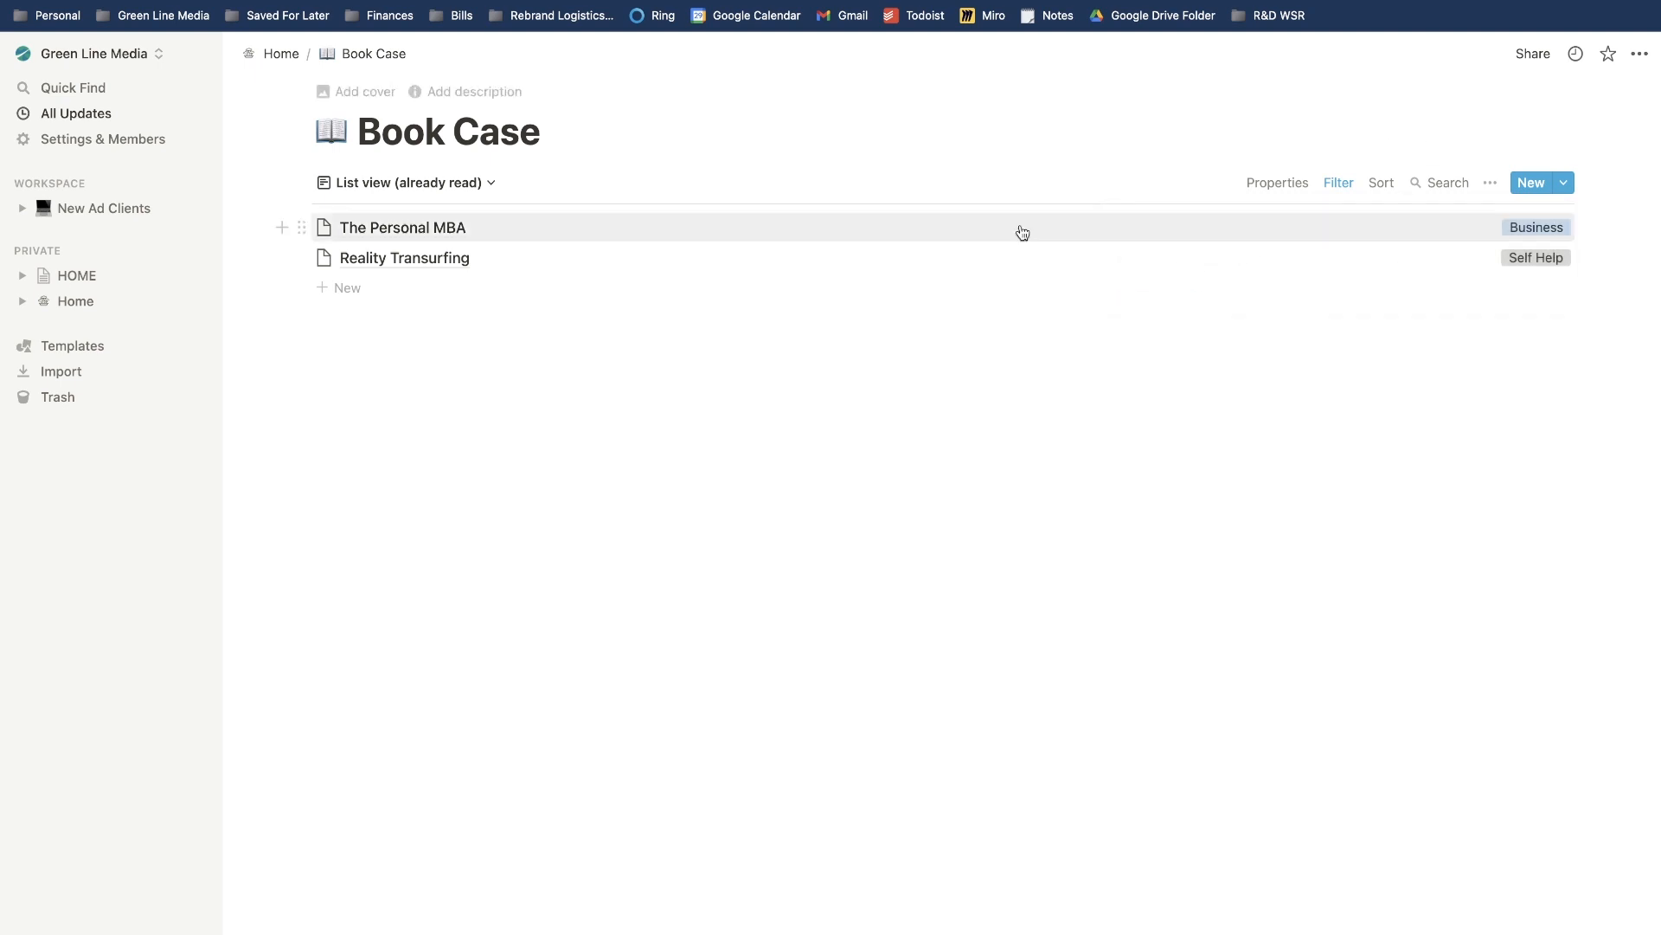
# Compare the books in List view and "List view (already read)", and review the filter of the already-read view.
pyautogui.click(474, 185)
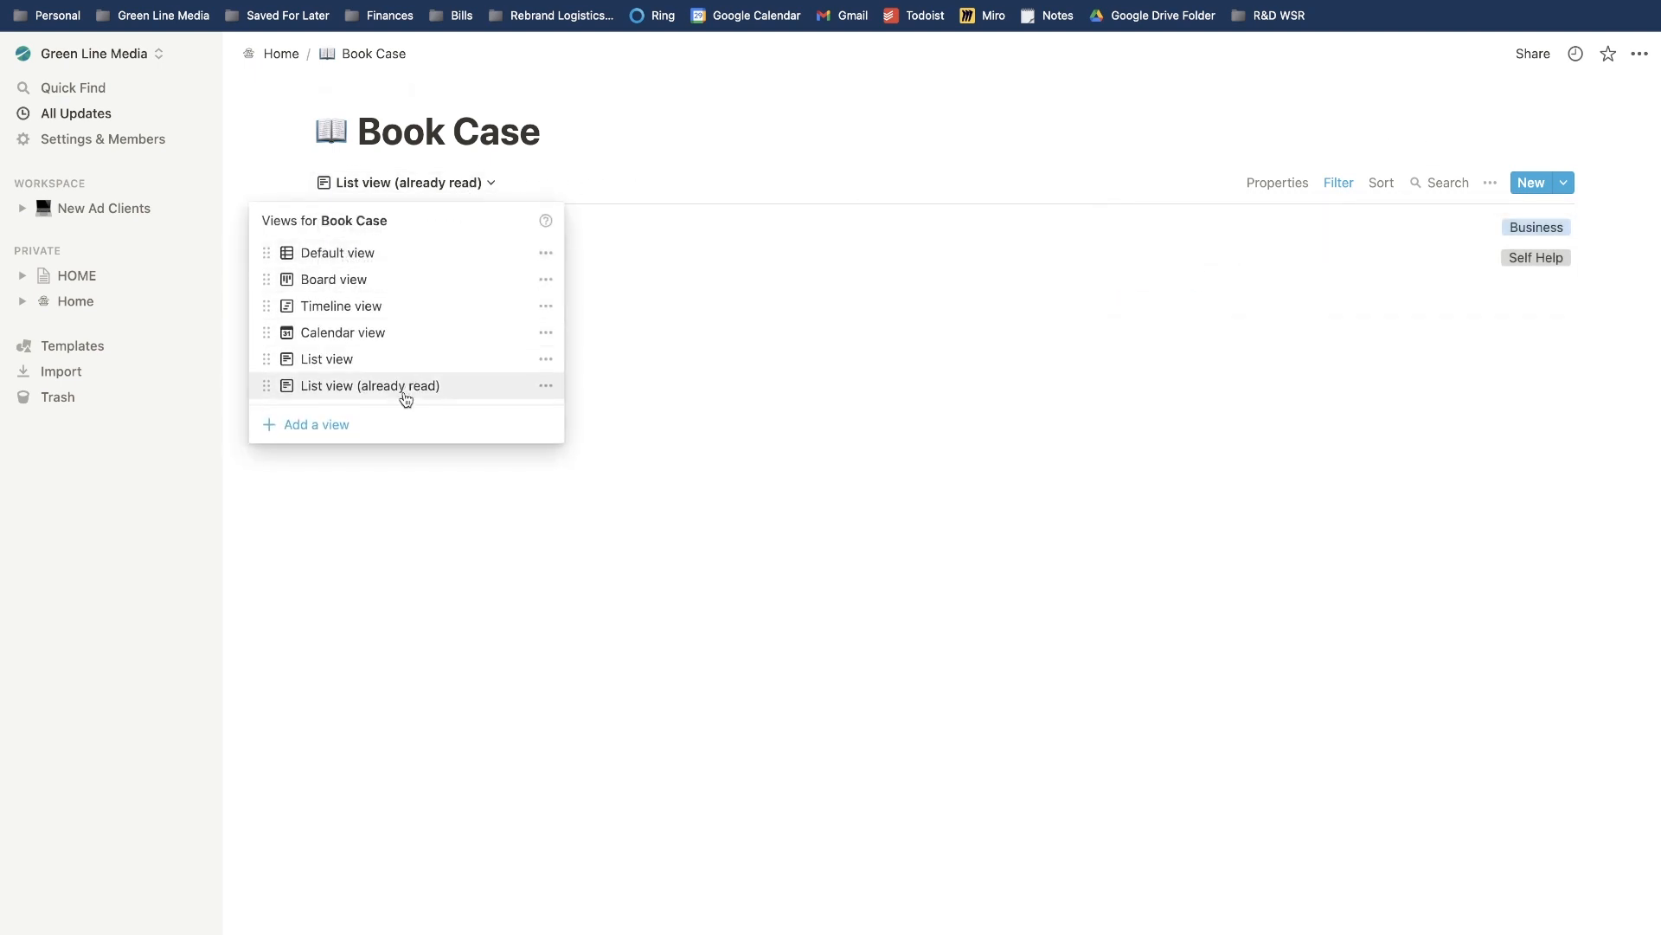
pyautogui.click(404, 360)
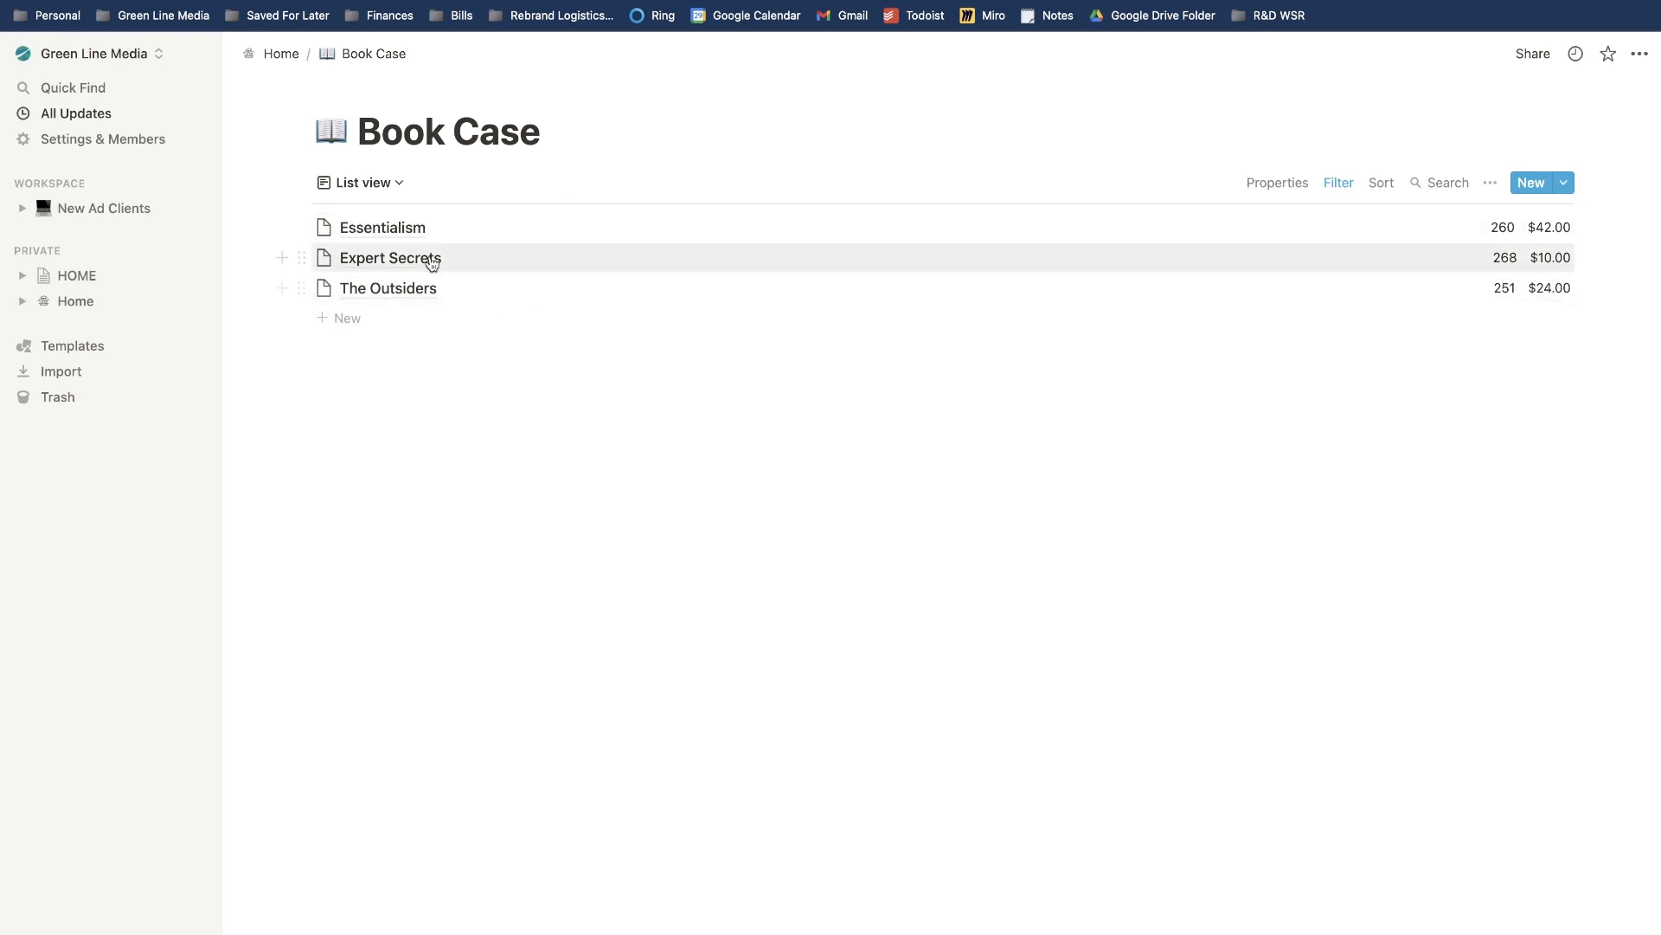
pyautogui.click(378, 185)
pyautogui.click(370, 386)
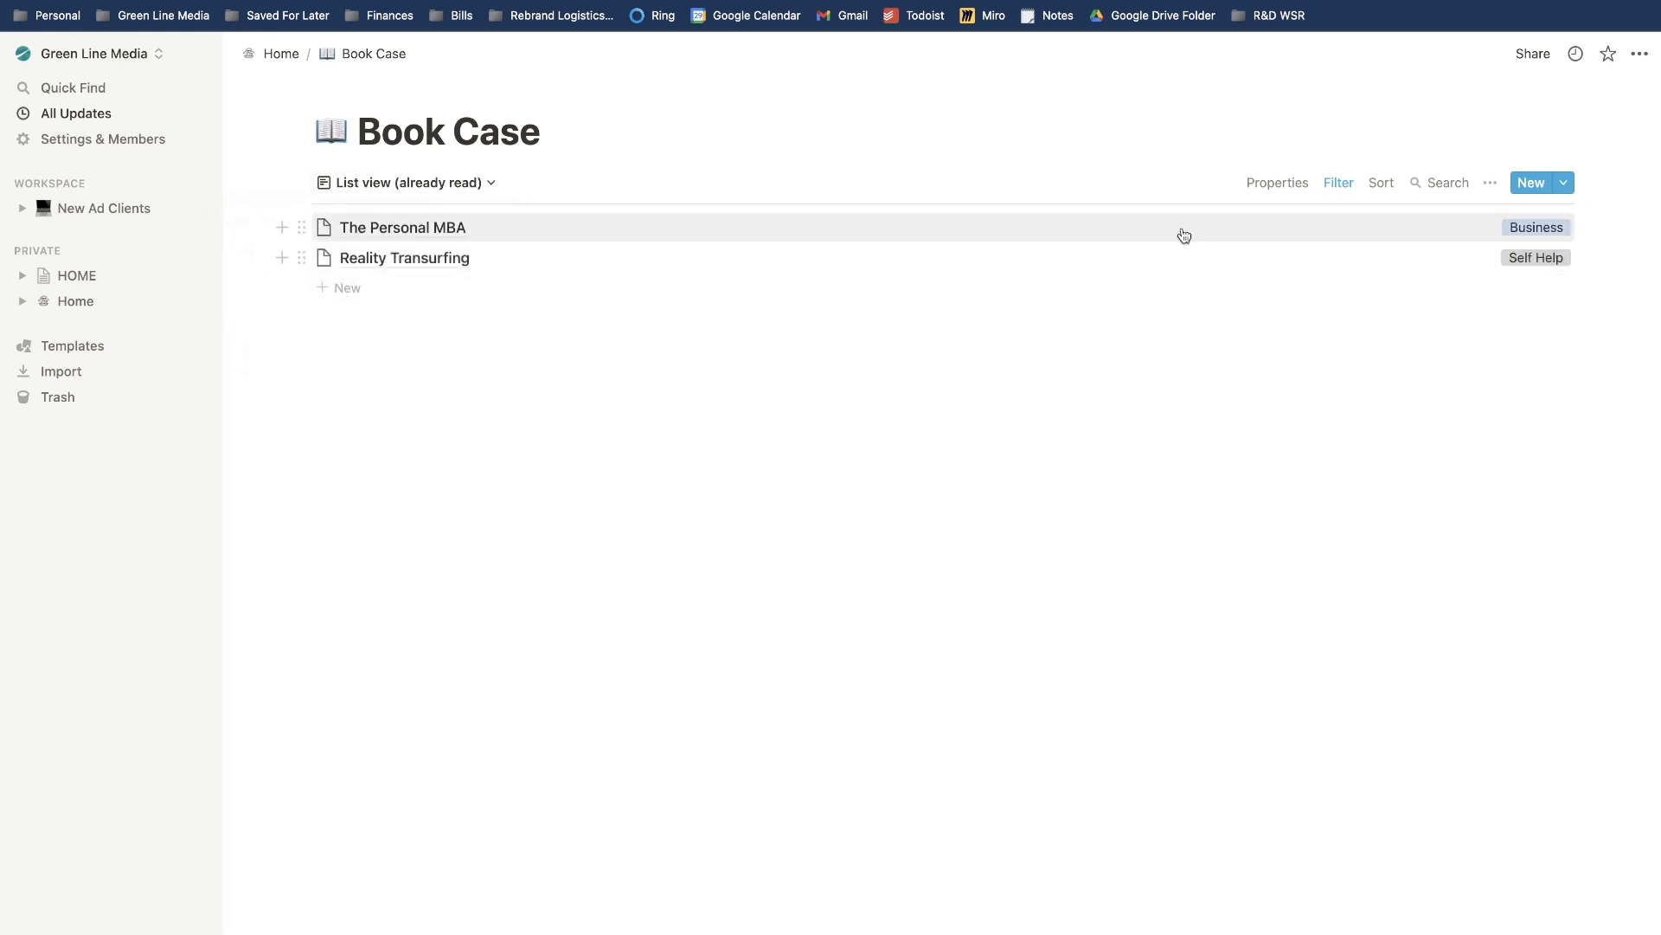
pyautogui.click(1354, 185)
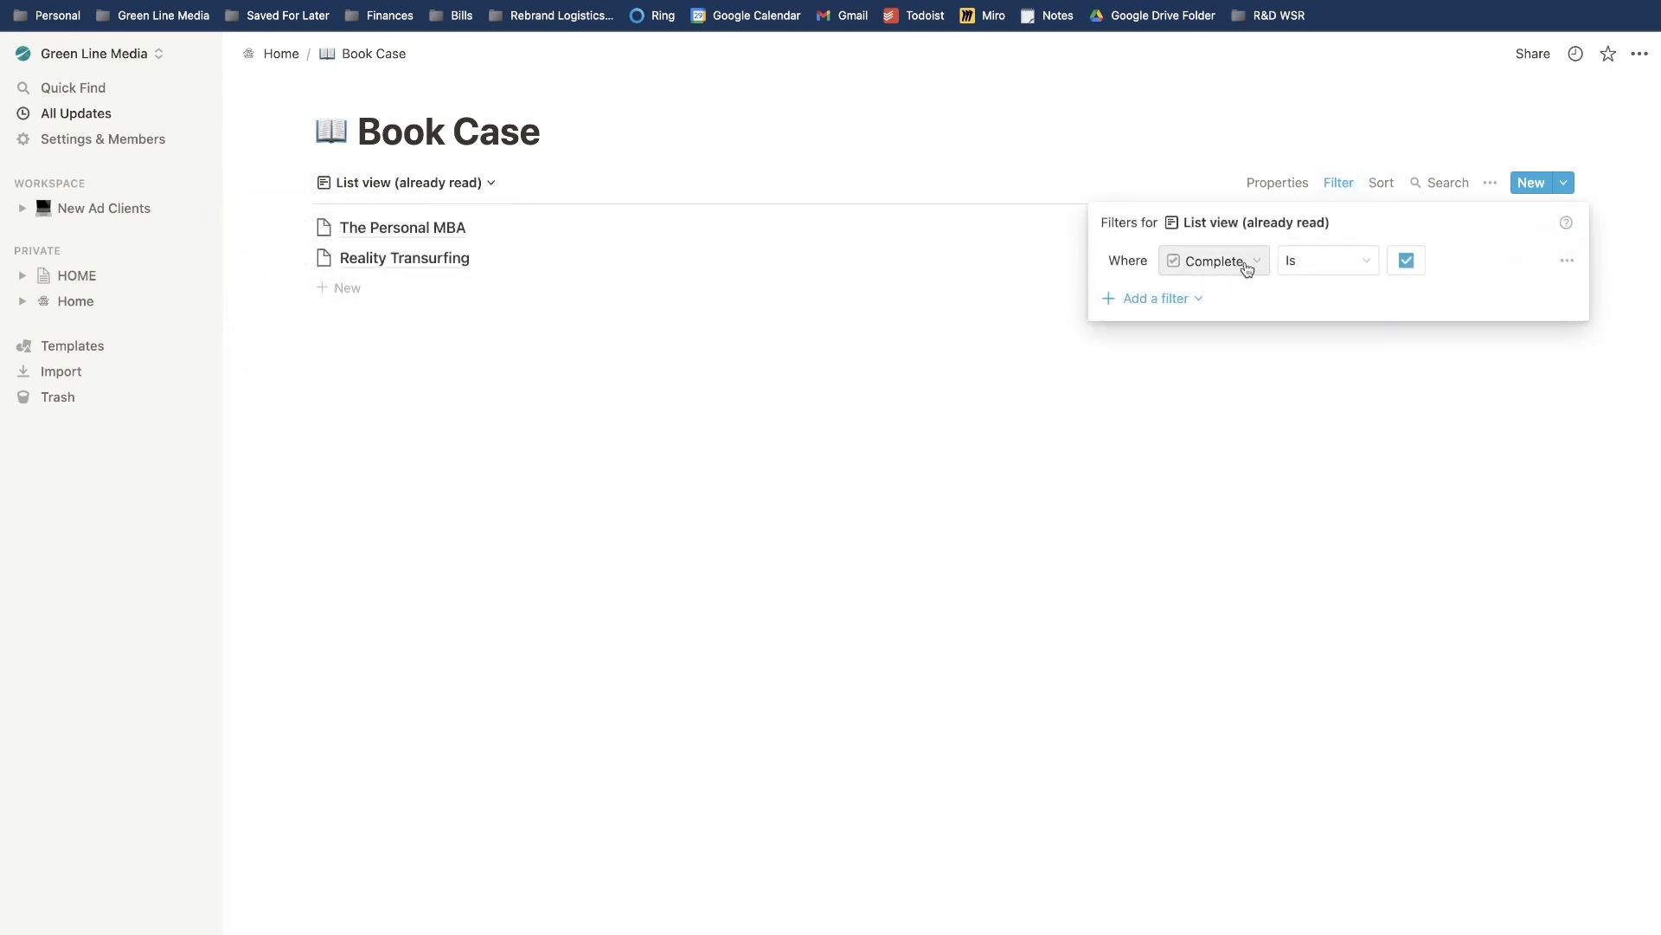
pyautogui.click(693, 292)
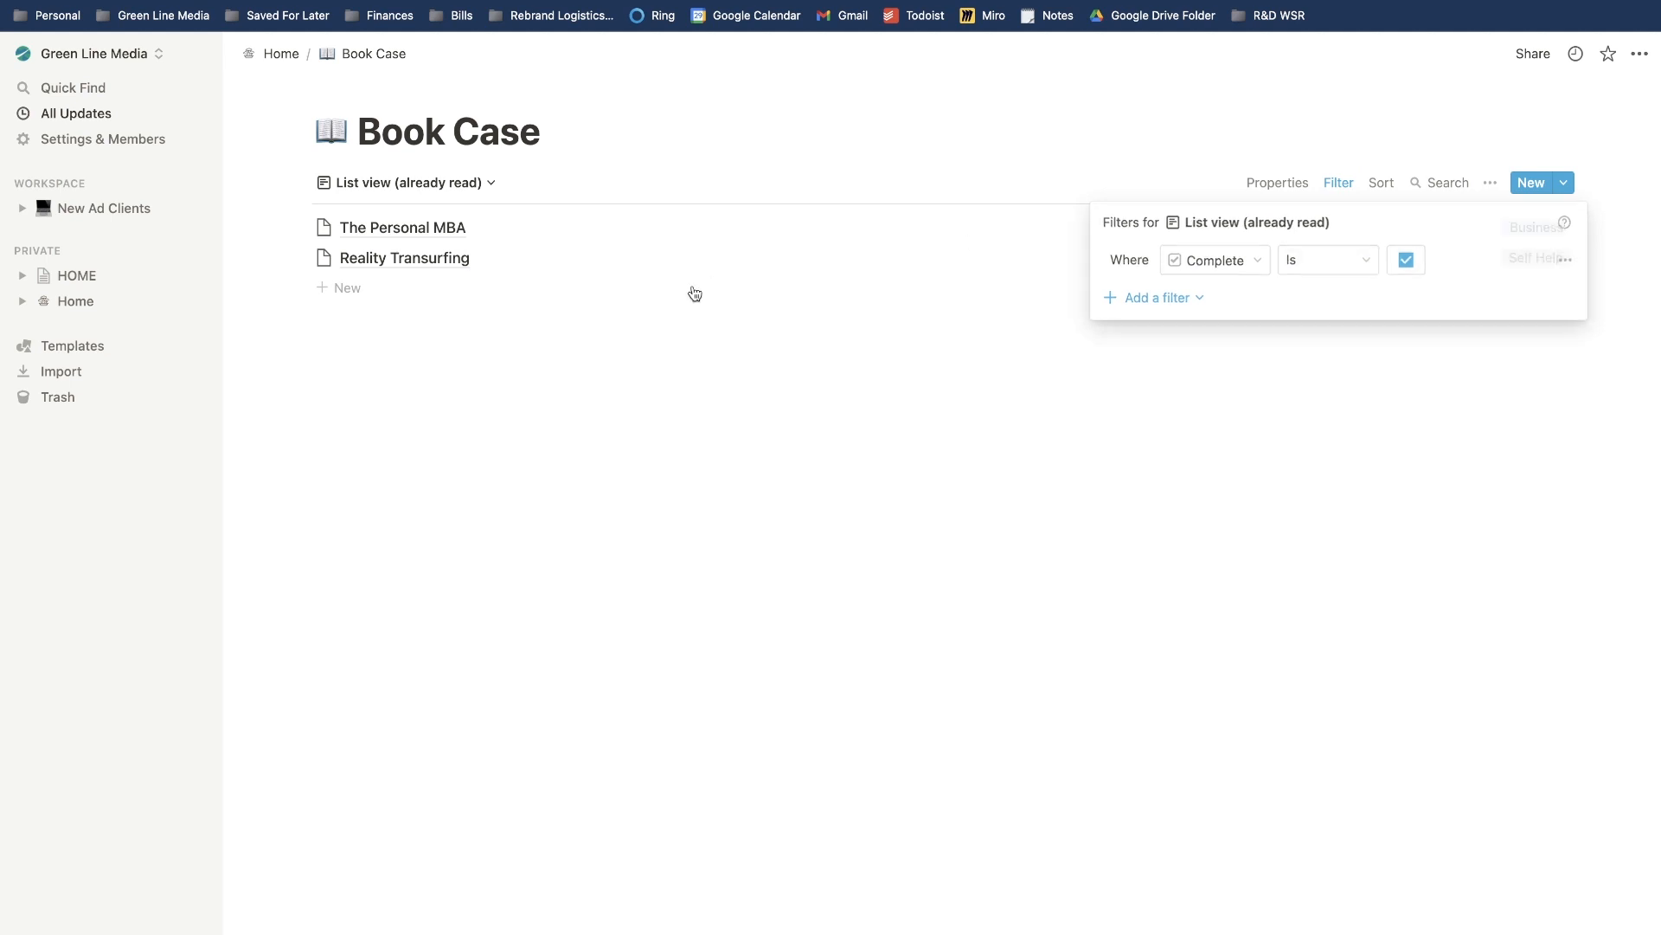
# Switch back to the original List view and remove its Complete filter.
pyautogui.click(482, 185)
pyautogui.click(413, 362)
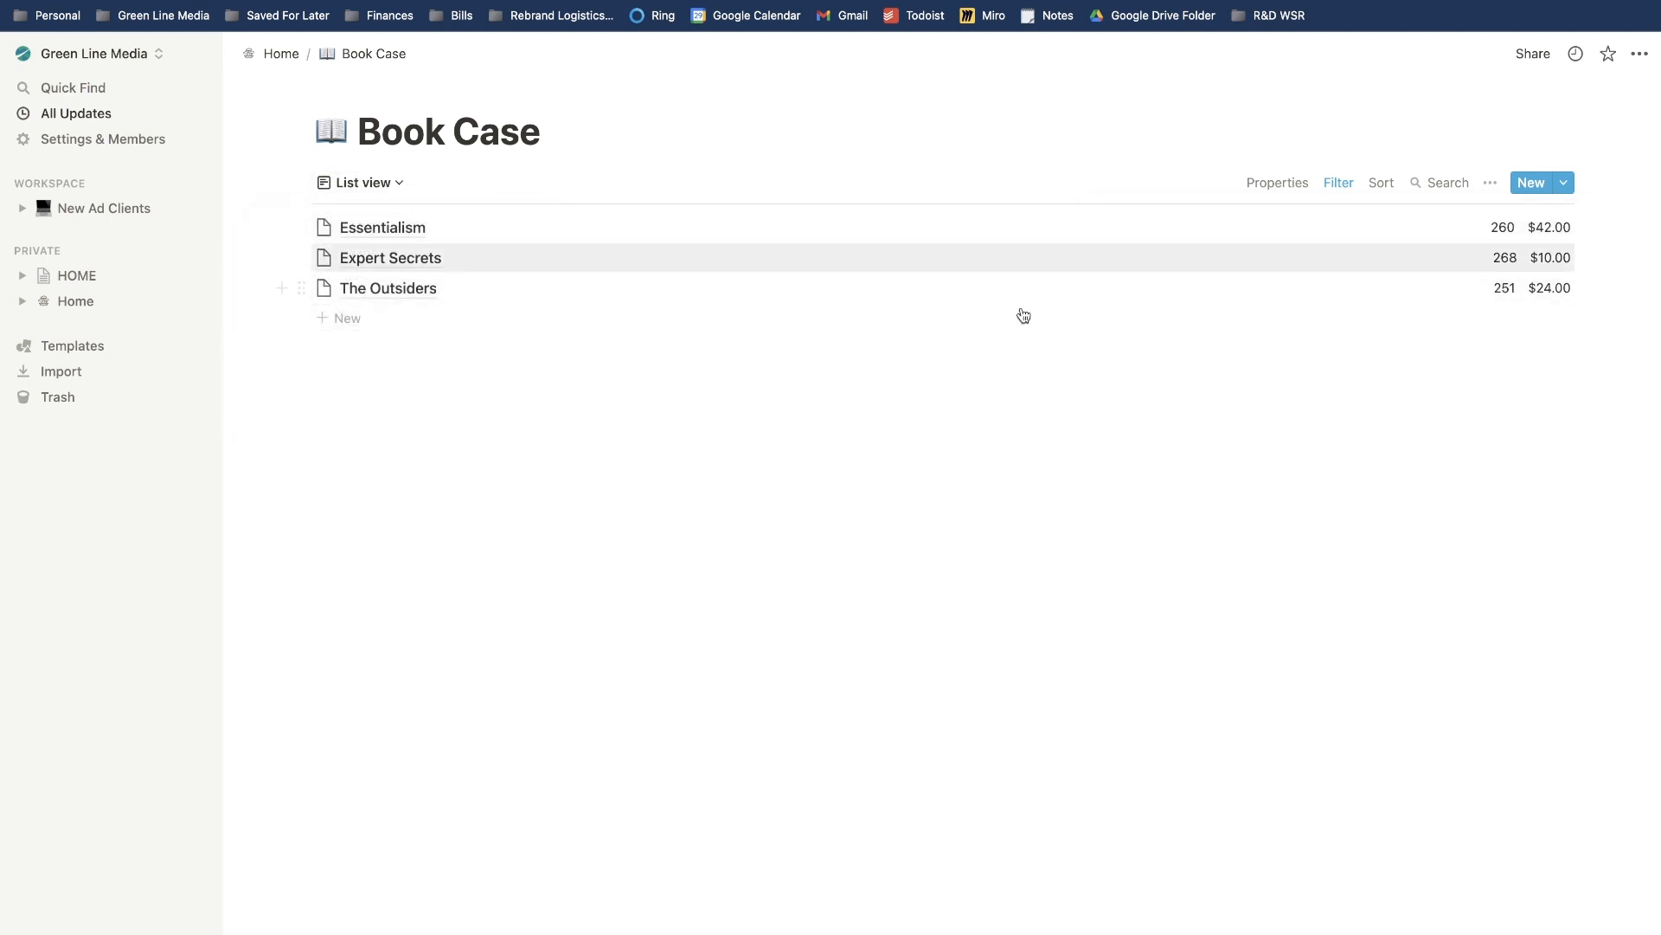
pyautogui.click(1333, 182)
pyautogui.click(1566, 261)
pyautogui.click(1556, 294)
# Show Genre, Book Summary, Complete, Owner, Publishing Date, Reading Goal and Tags in the list view.
pyautogui.click(1277, 182)
pyautogui.click(1277, 183)
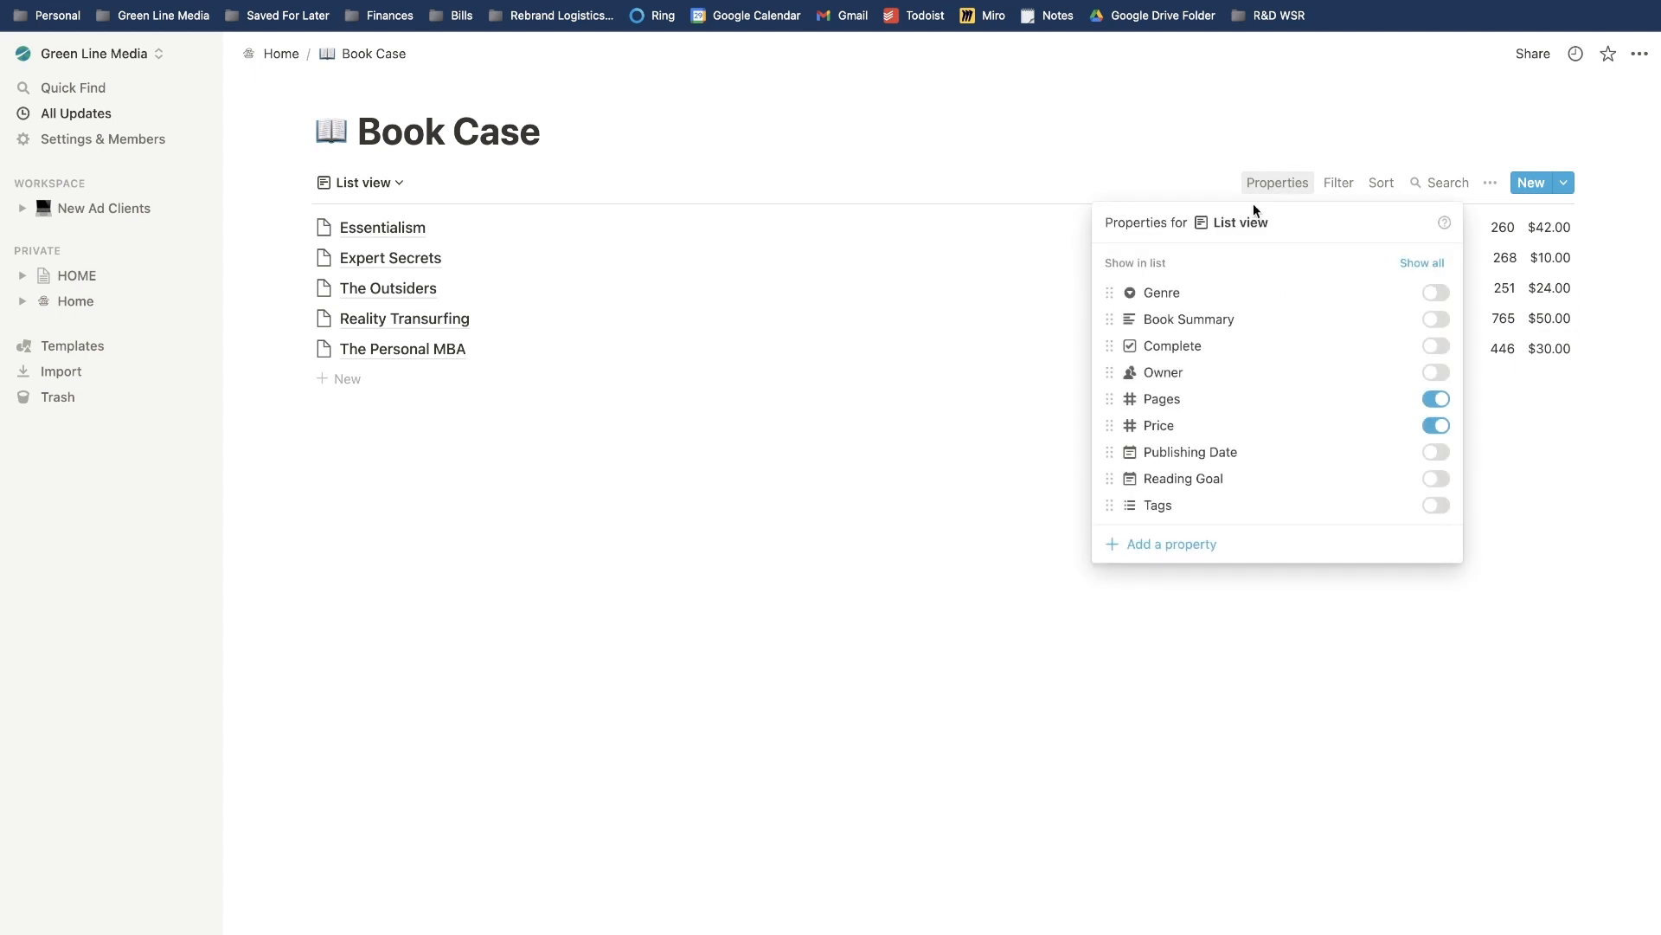
pyautogui.click(1436, 293)
pyautogui.click(1436, 319)
pyautogui.click(1433, 347)
pyautogui.click(1435, 373)
pyautogui.click(1435, 451)
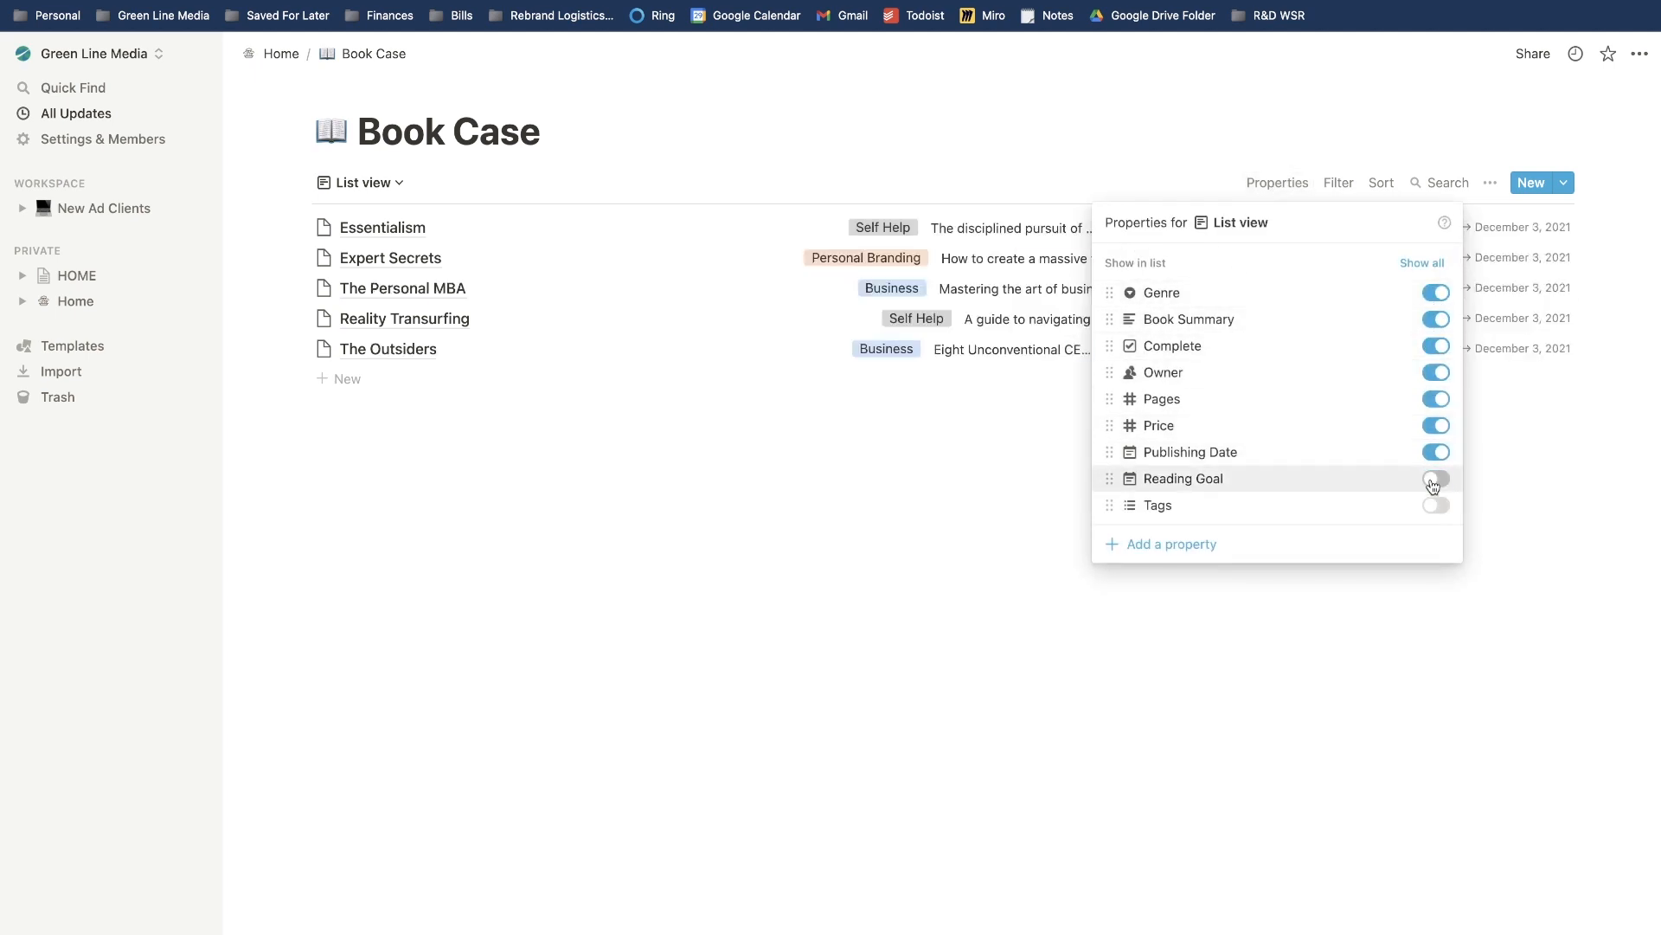
pyautogui.click(1435, 478)
pyautogui.click(1436, 506)
pyautogui.click(1198, 133)
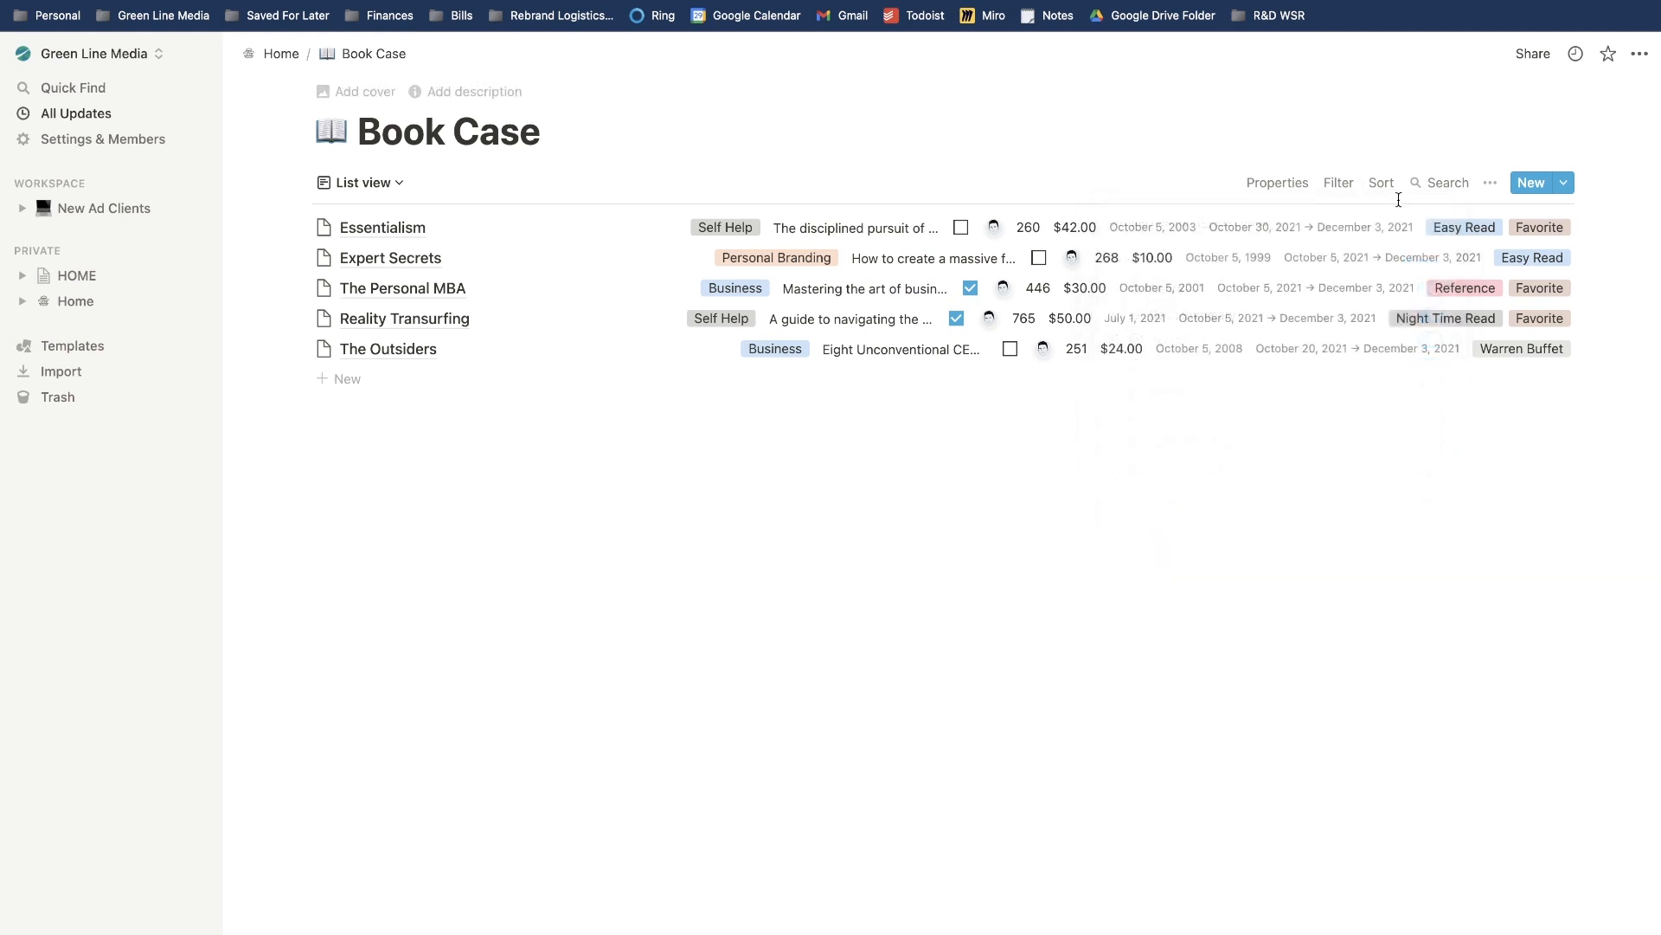
# Search the list view's books for "disc" and for "self help", clearing the search after each.
pyautogui.click(1451, 186)
pyautogui.write('d')
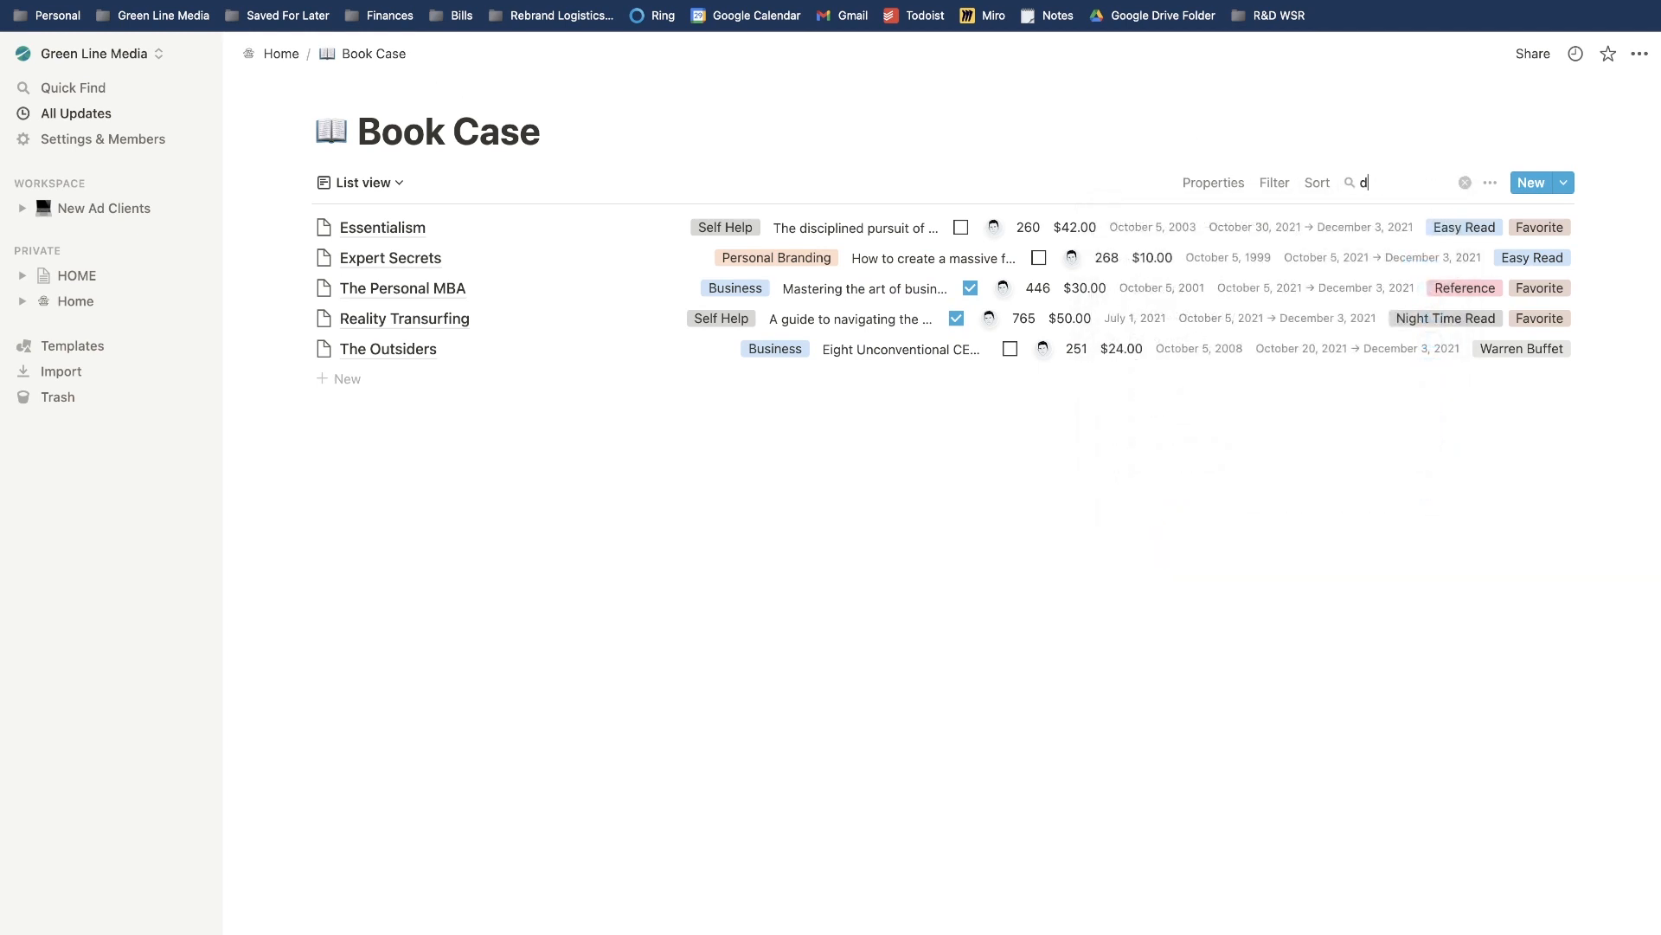
pyautogui.write('isc')
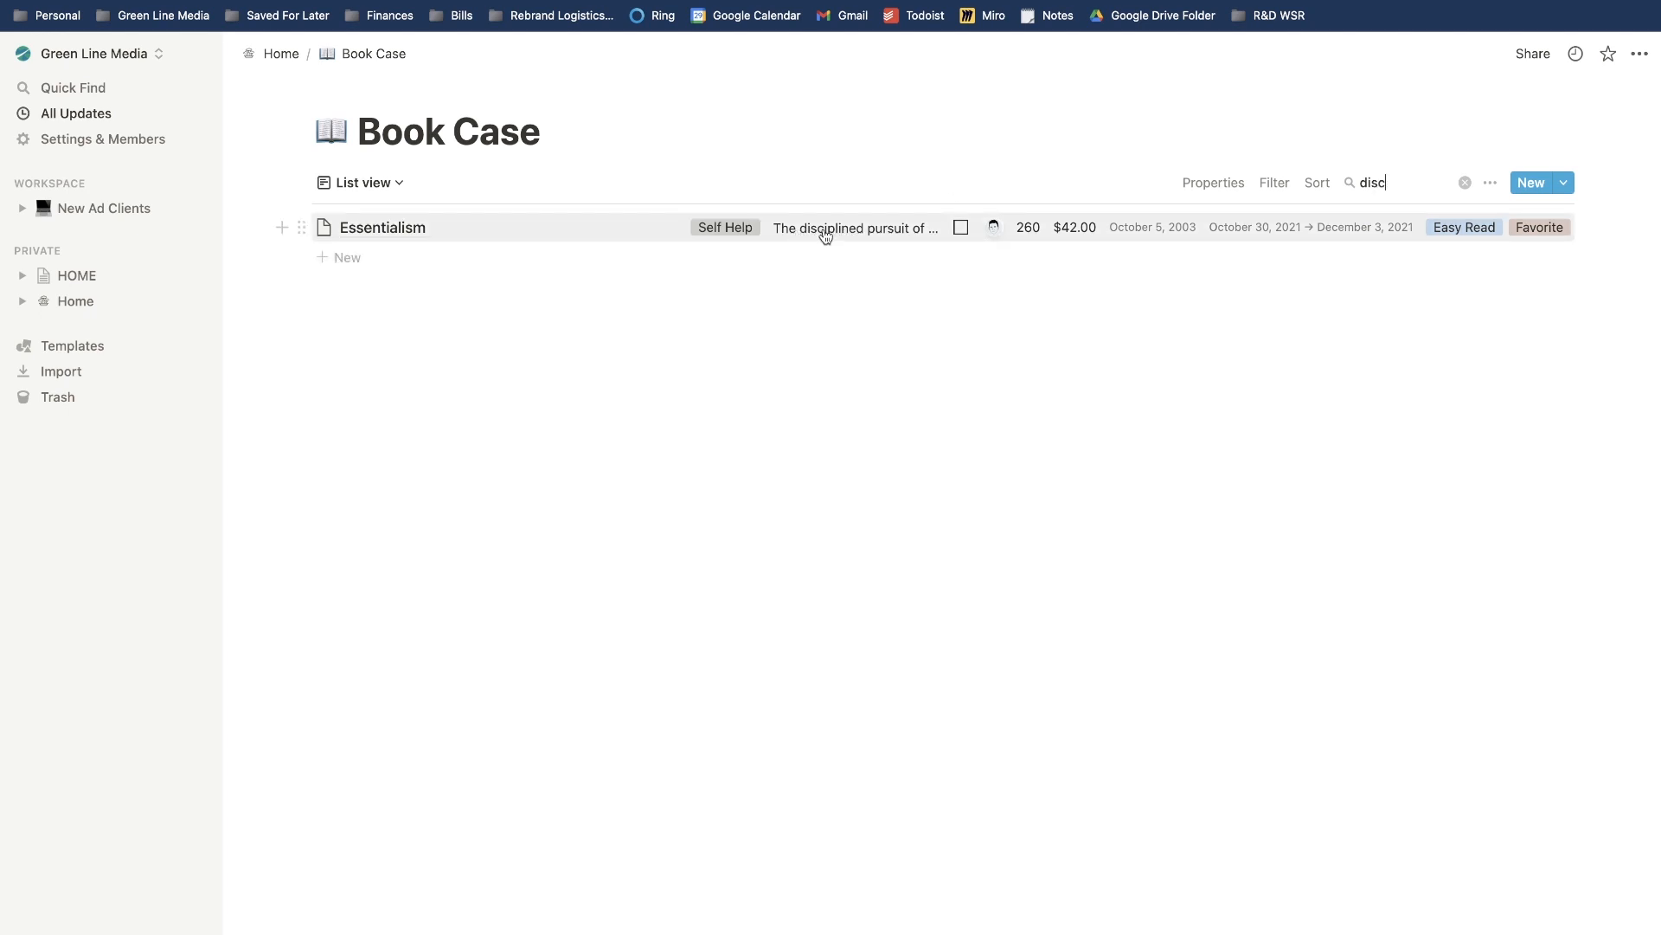
pyautogui.press('BackSpace')
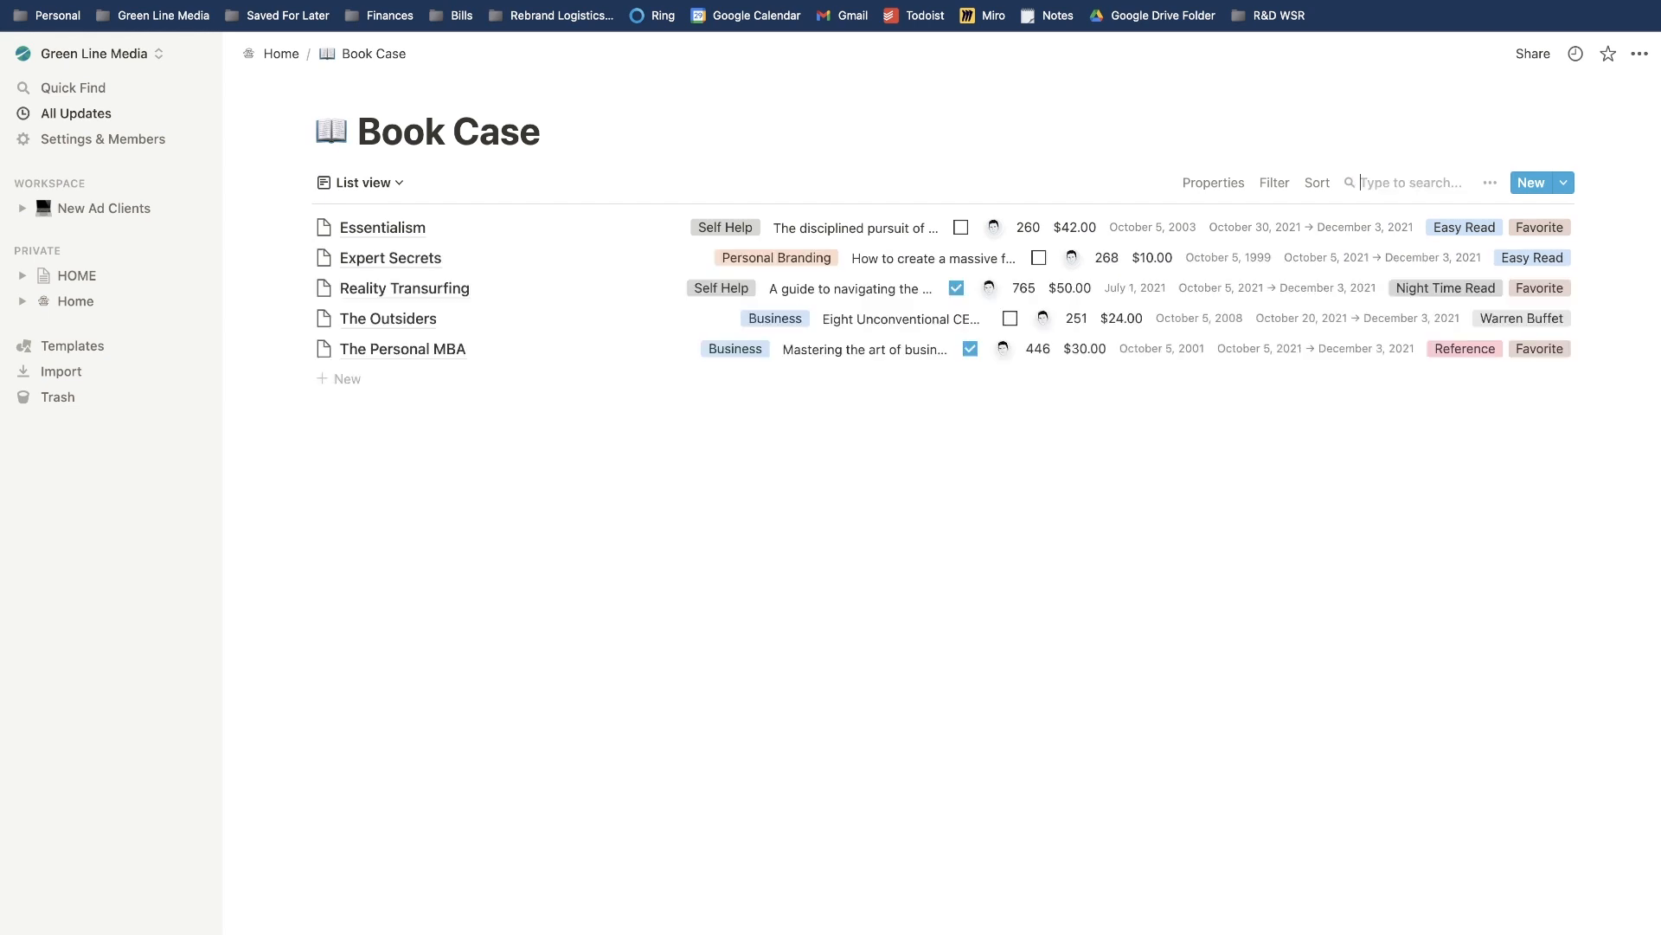
pyautogui.write('self help')
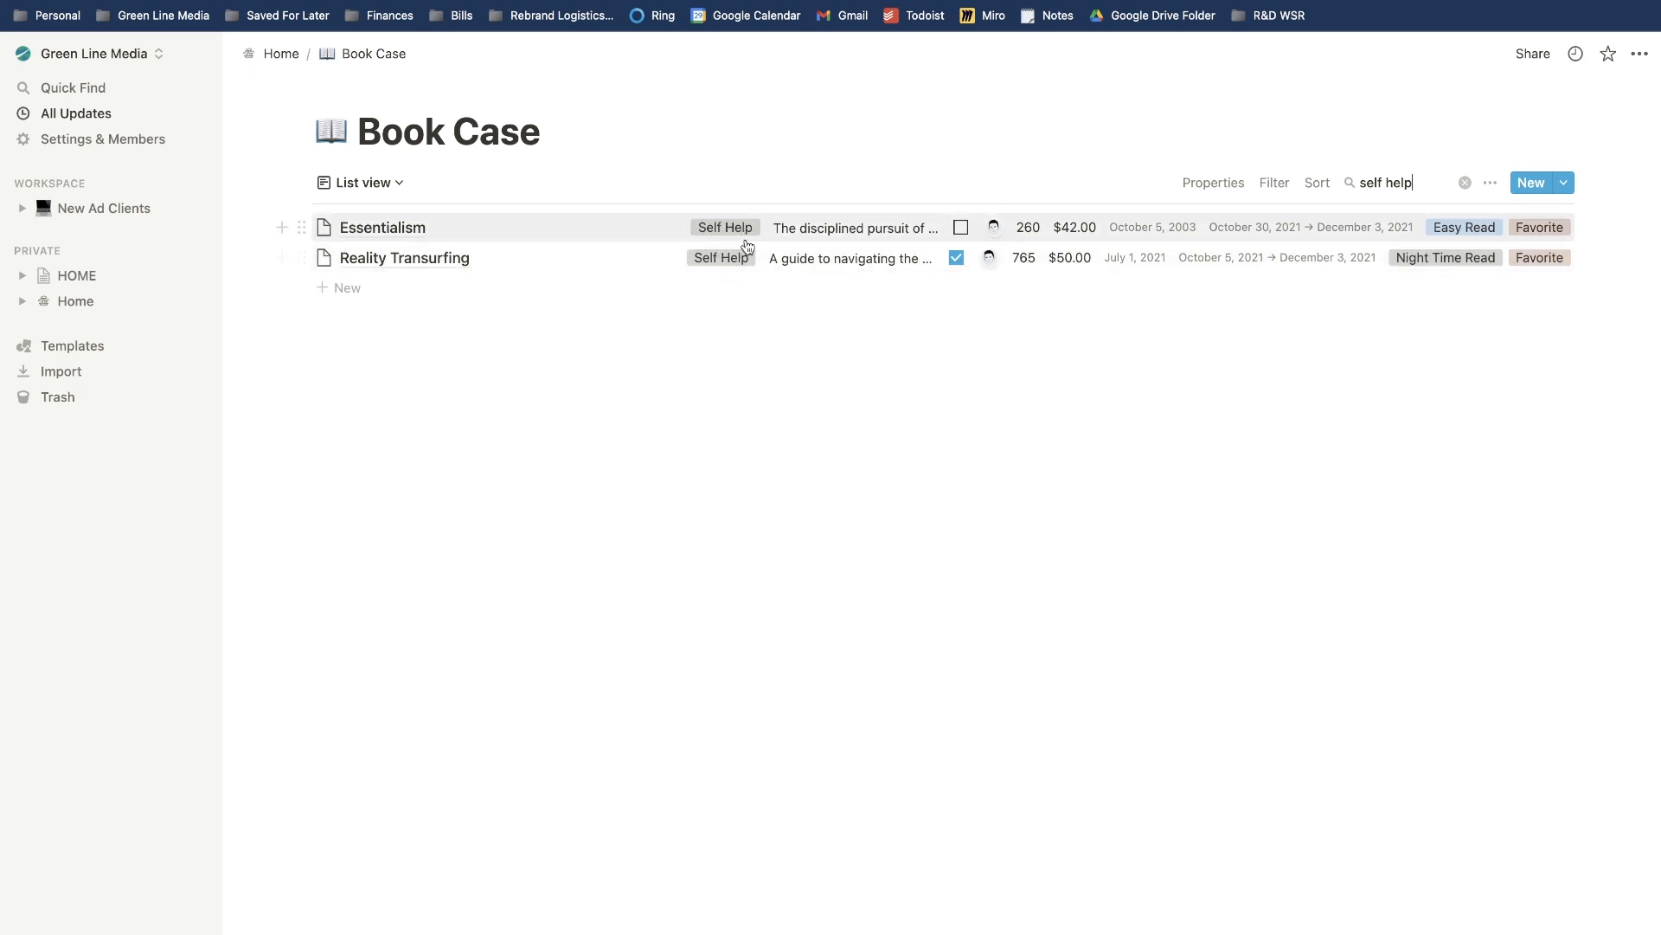
pyautogui.press('BackSpace')
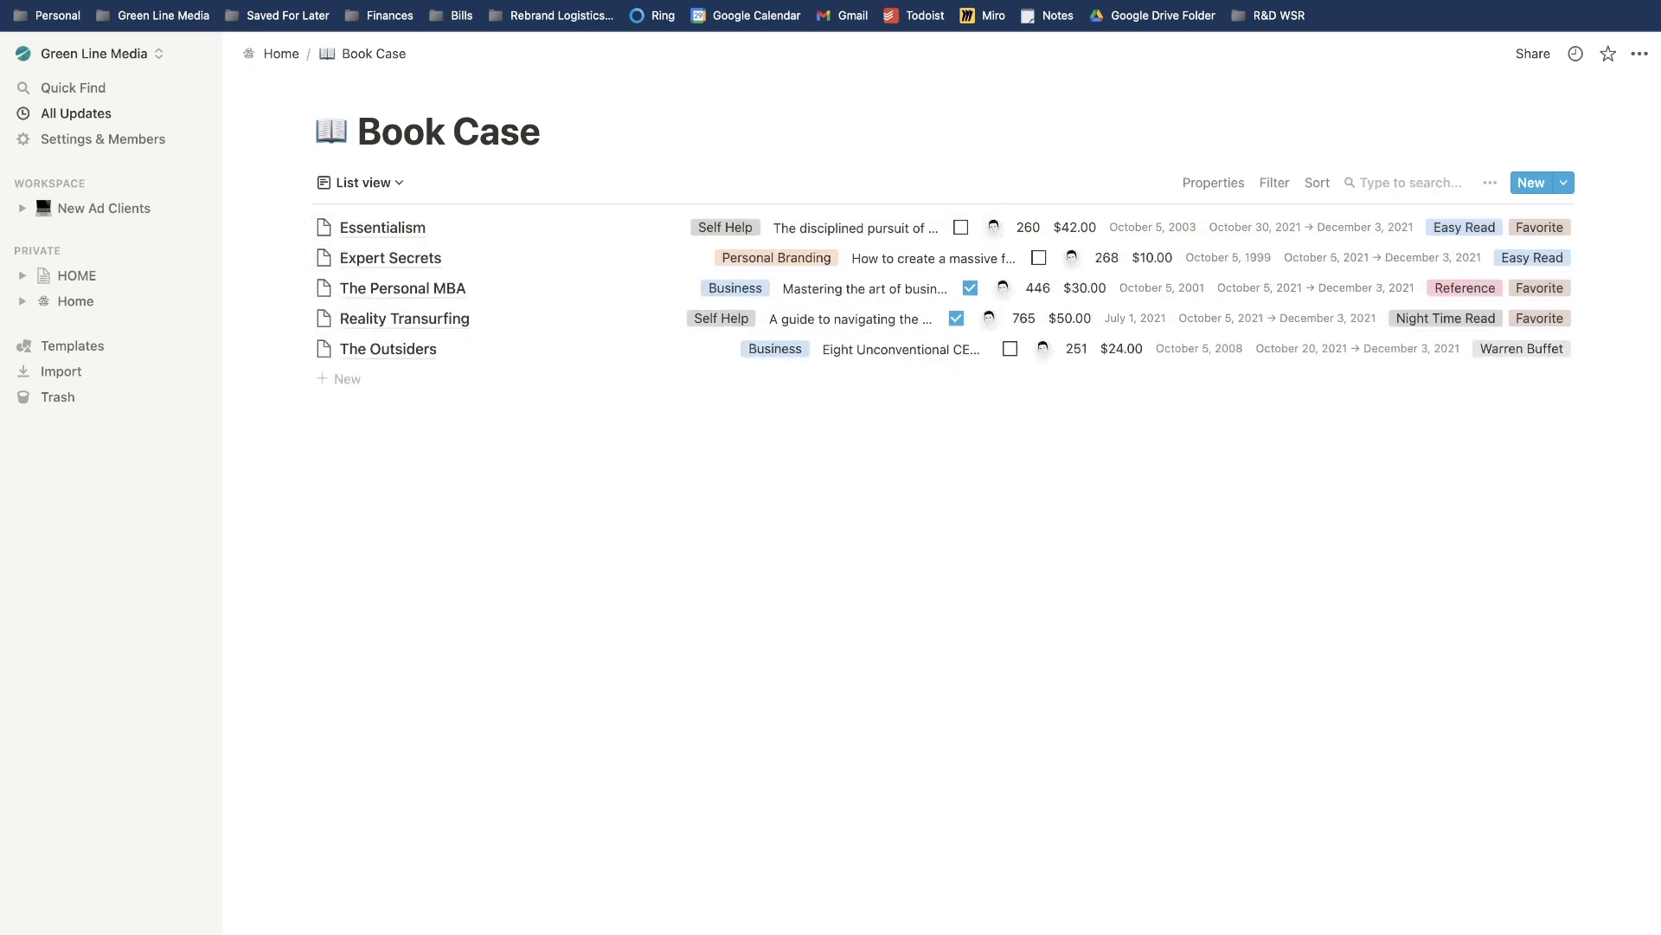
# Search the list view's books for "refer" and for "essential", clearing the search after each.
pyautogui.write('refer')
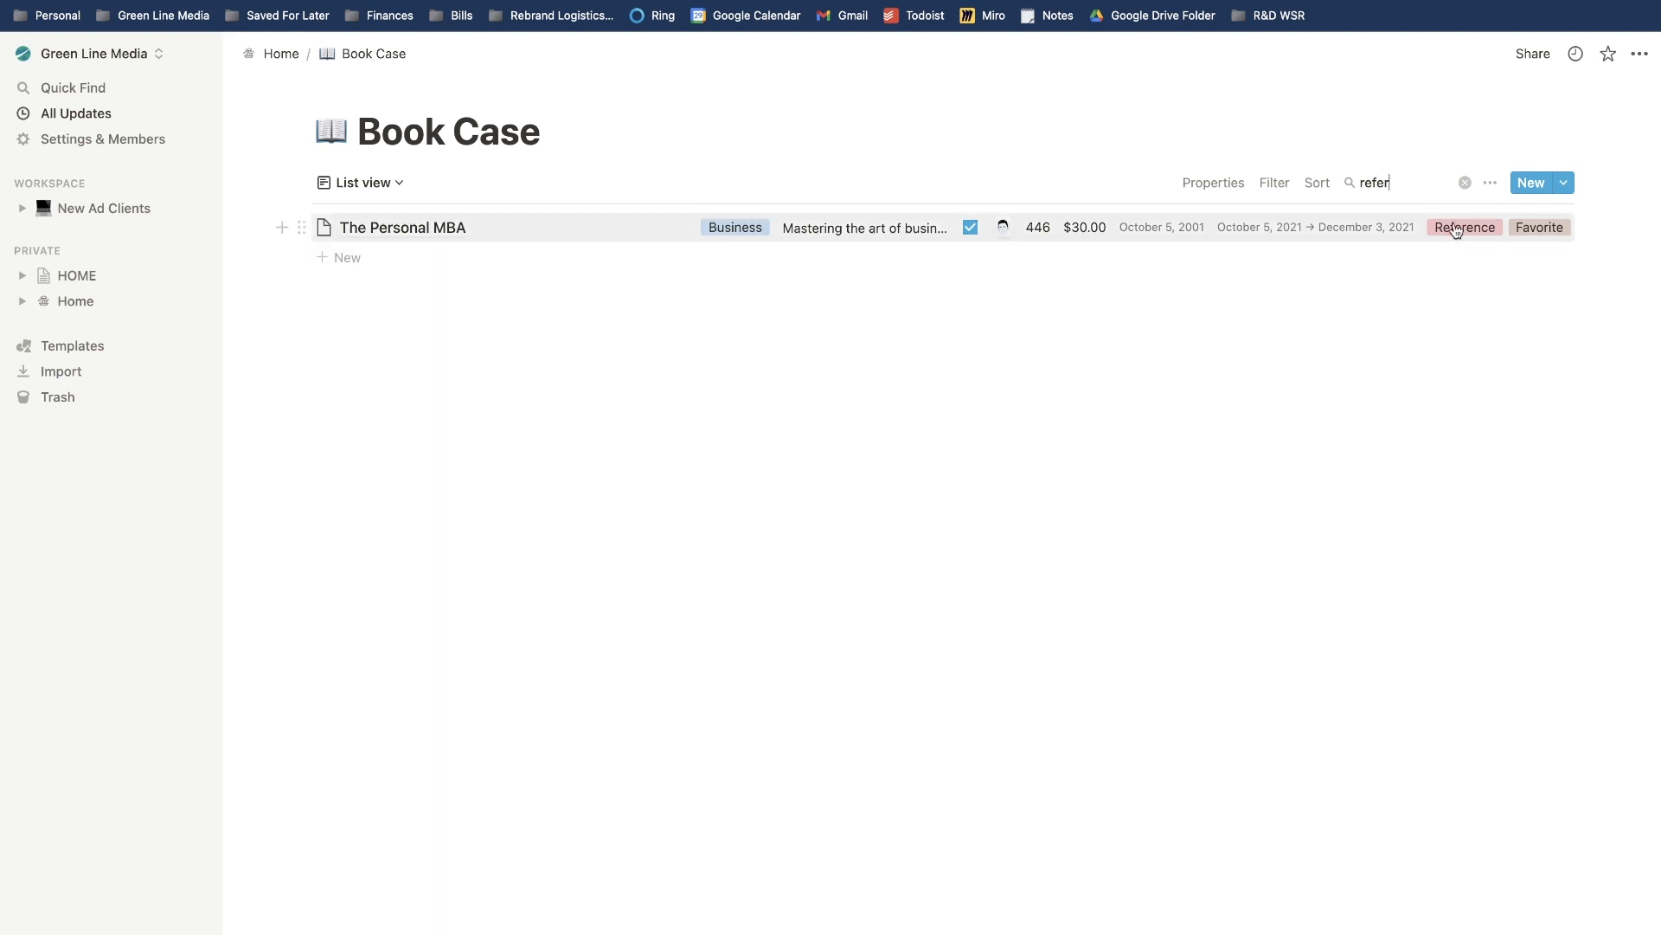
pyautogui.press('BackSpace')
pyautogui.press('BackSpace')
pyautogui.press('BackSpace')
pyautogui.press('BackSpace')
pyautogui.press('BackSpace')
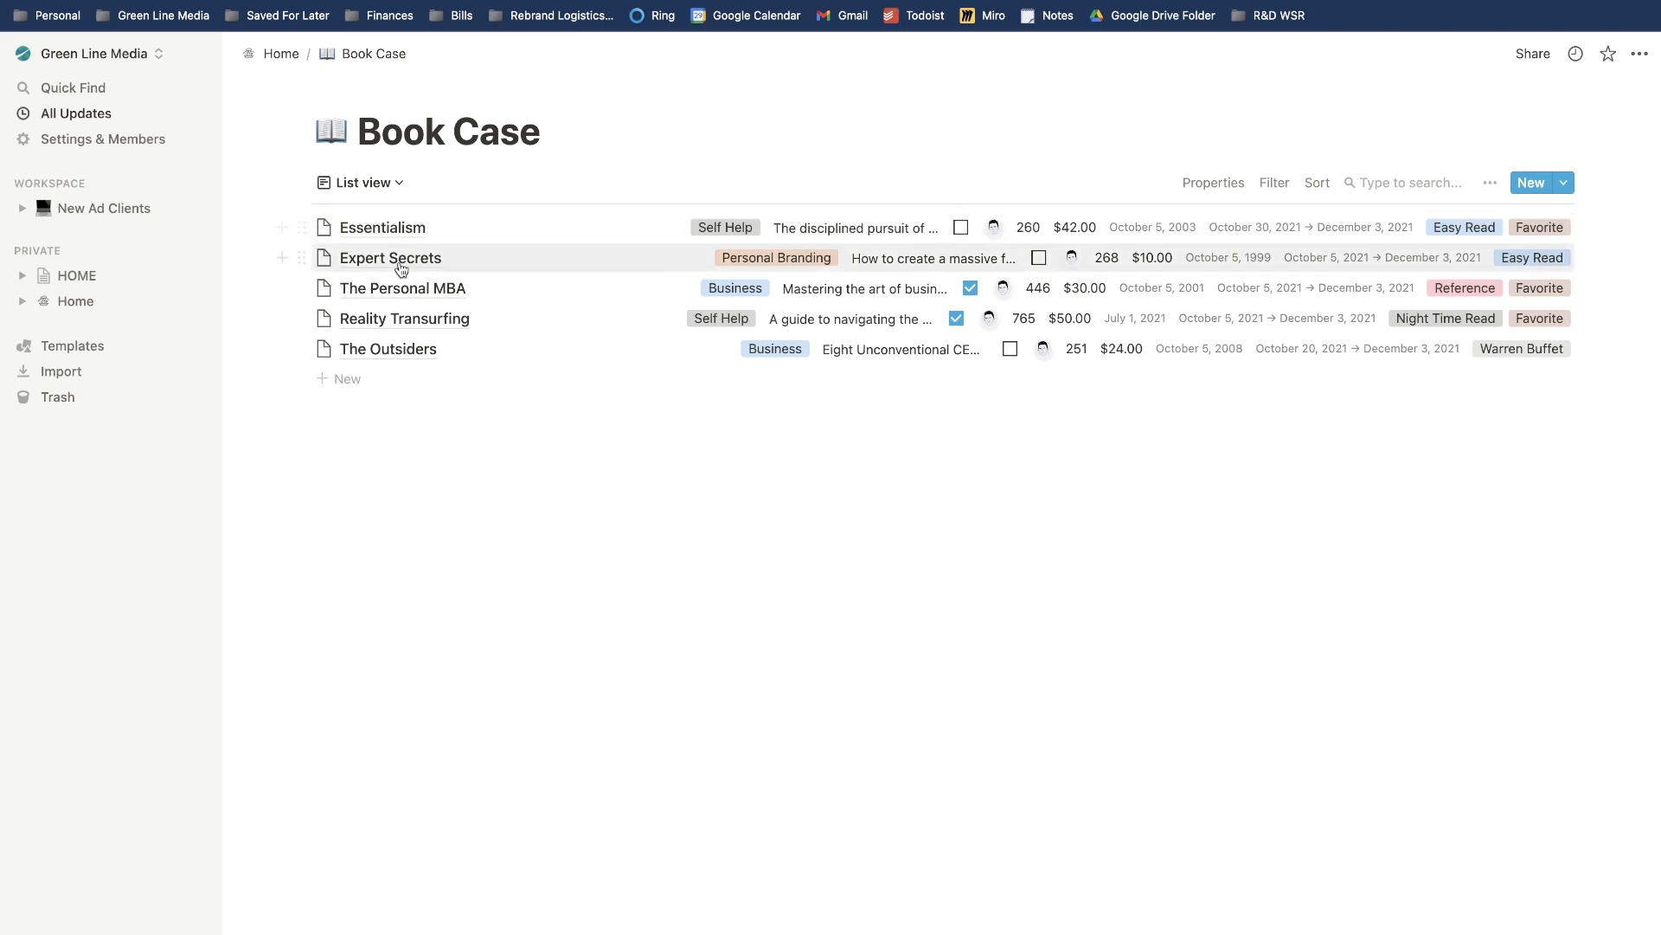
pyautogui.write('essential')
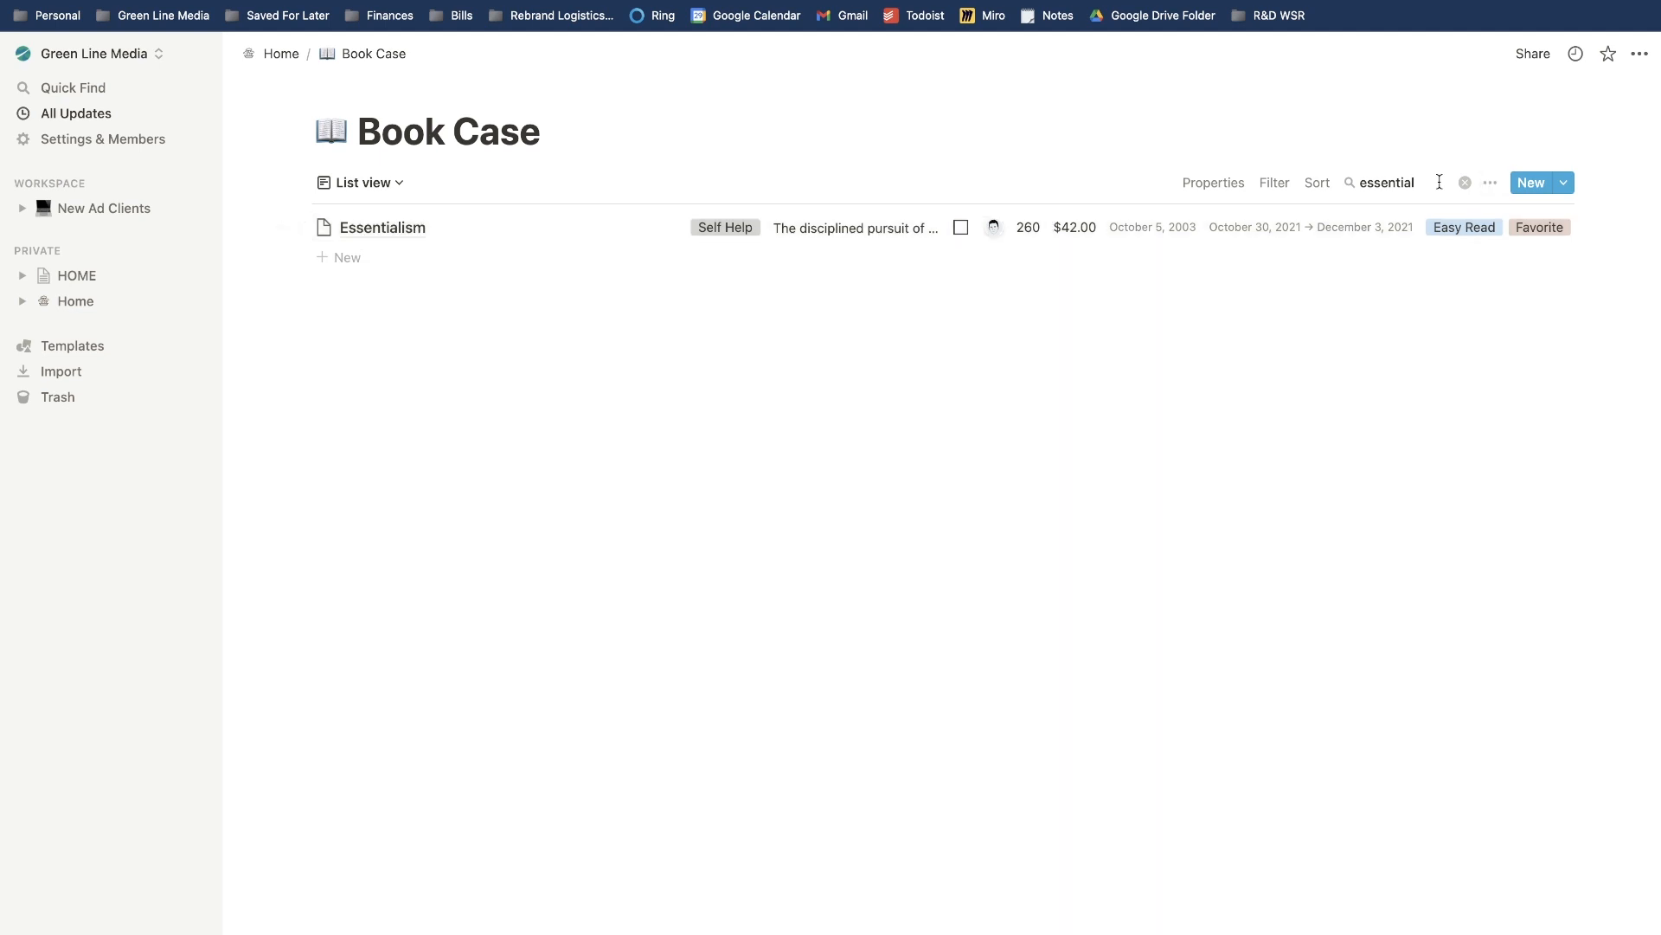
pyautogui.press('BackSpace')
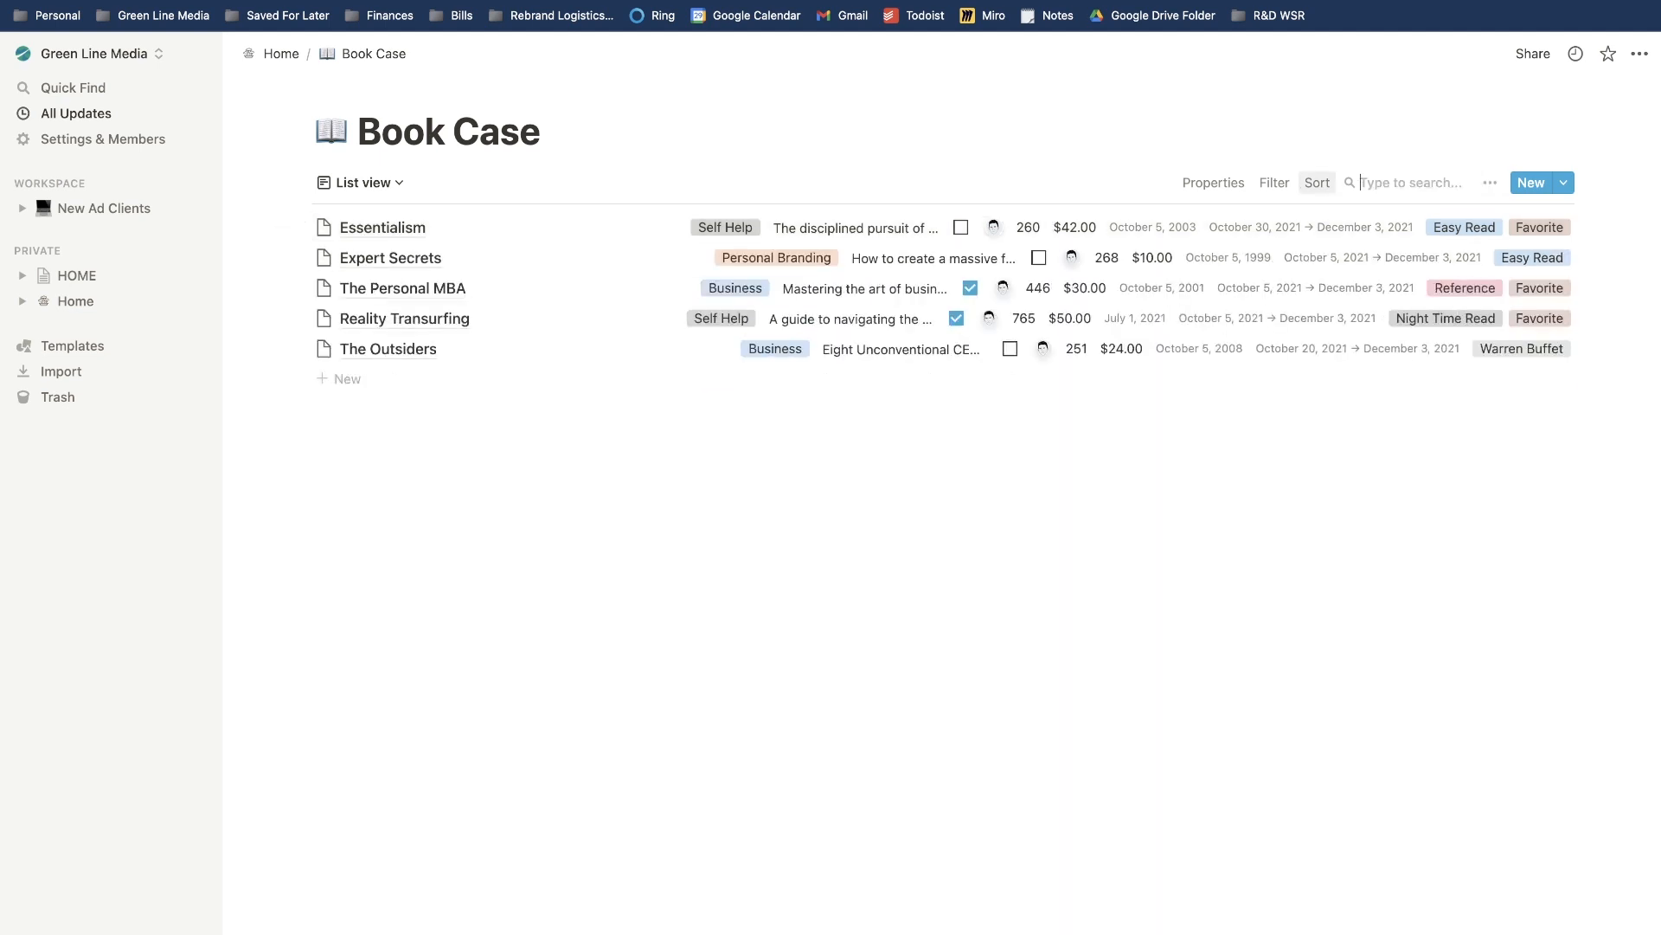
# Search the list view's books for "1999", for "260" and for the owner's name.
pyautogui.write('1999')
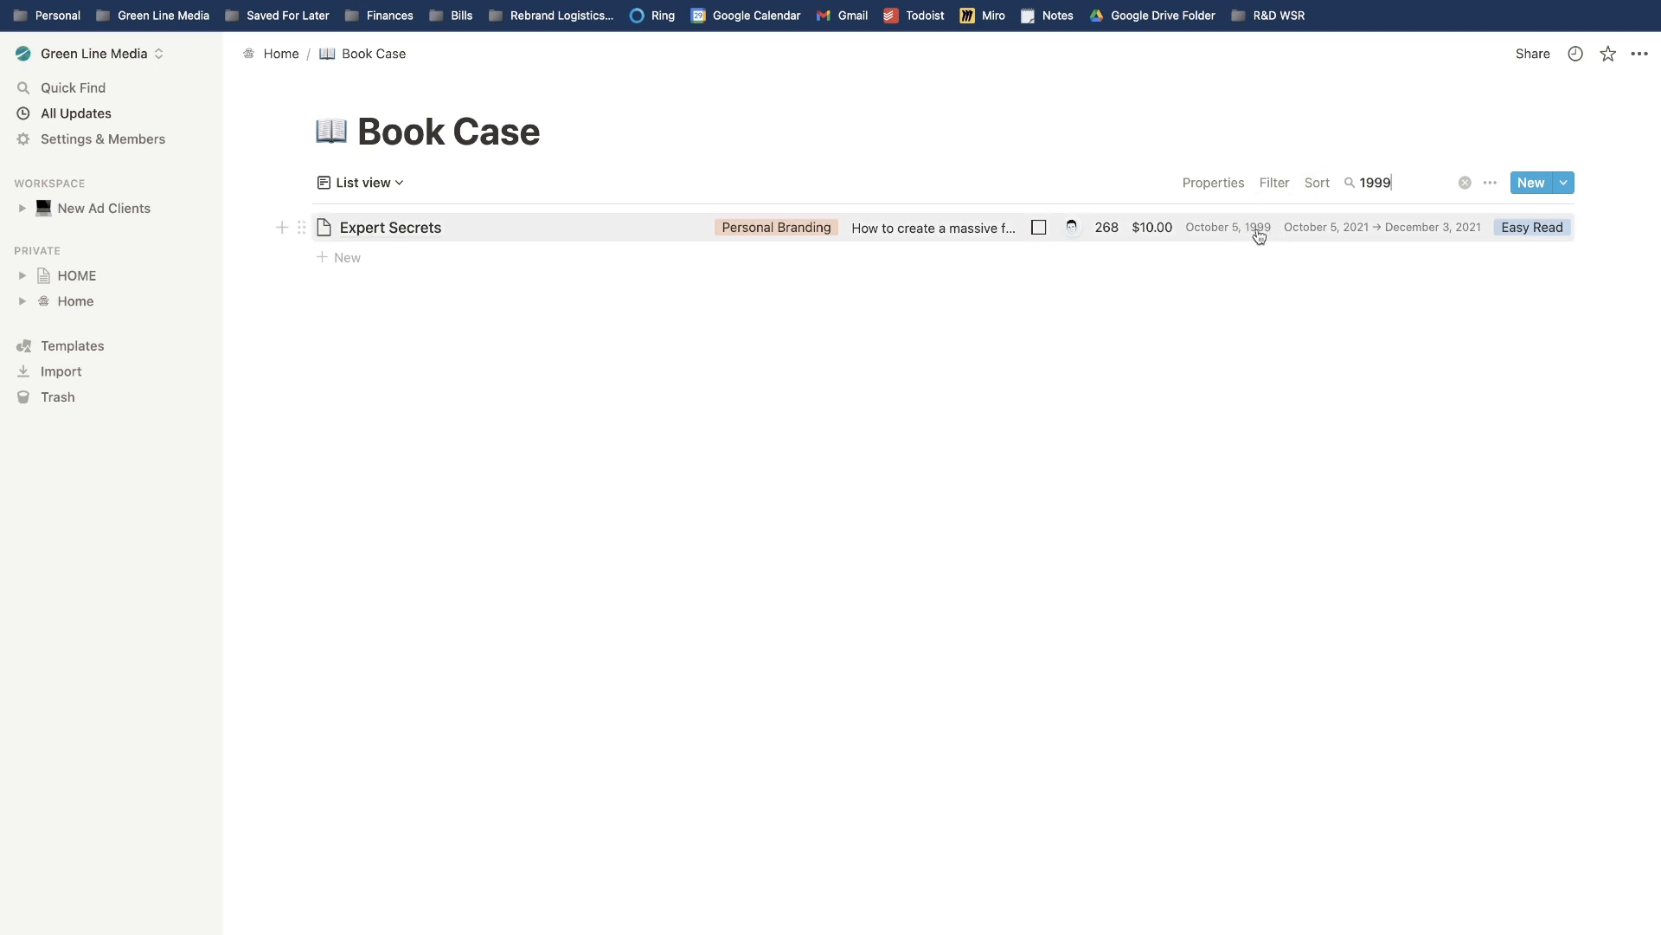
pyautogui.press('BackSpace')
pyautogui.press('BackSpace')
pyautogui.press('BackSpace')
pyautogui.write('0')
pyautogui.press('BackSpace')
pyautogui.press('BackSpace')
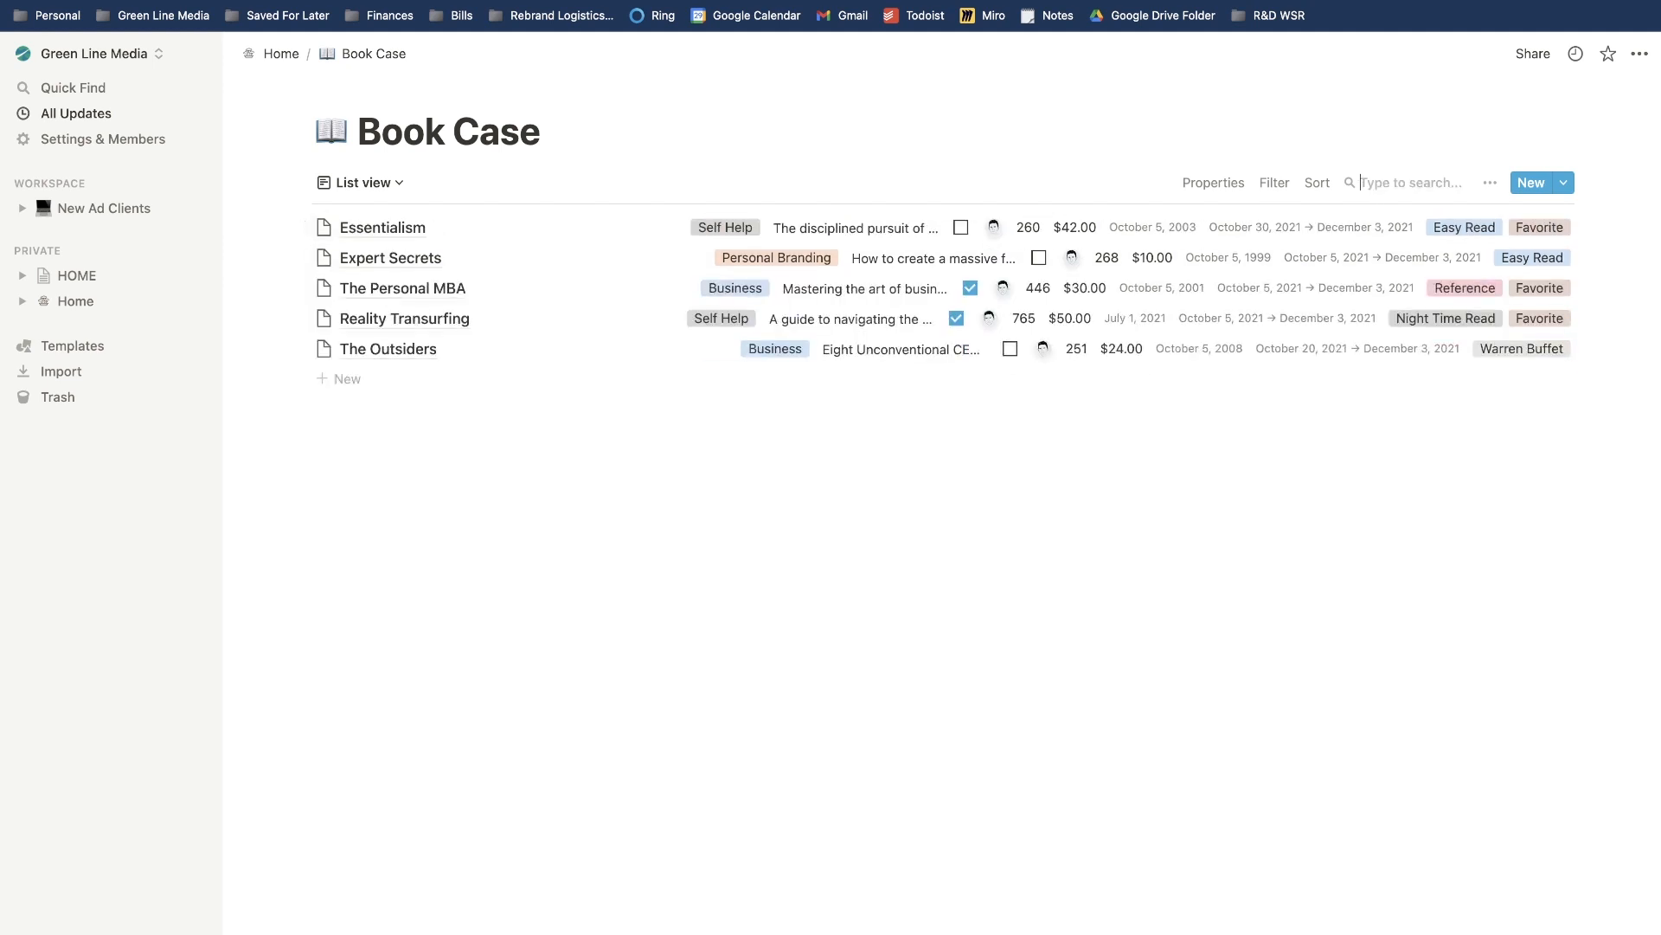
pyautogui.write('260')
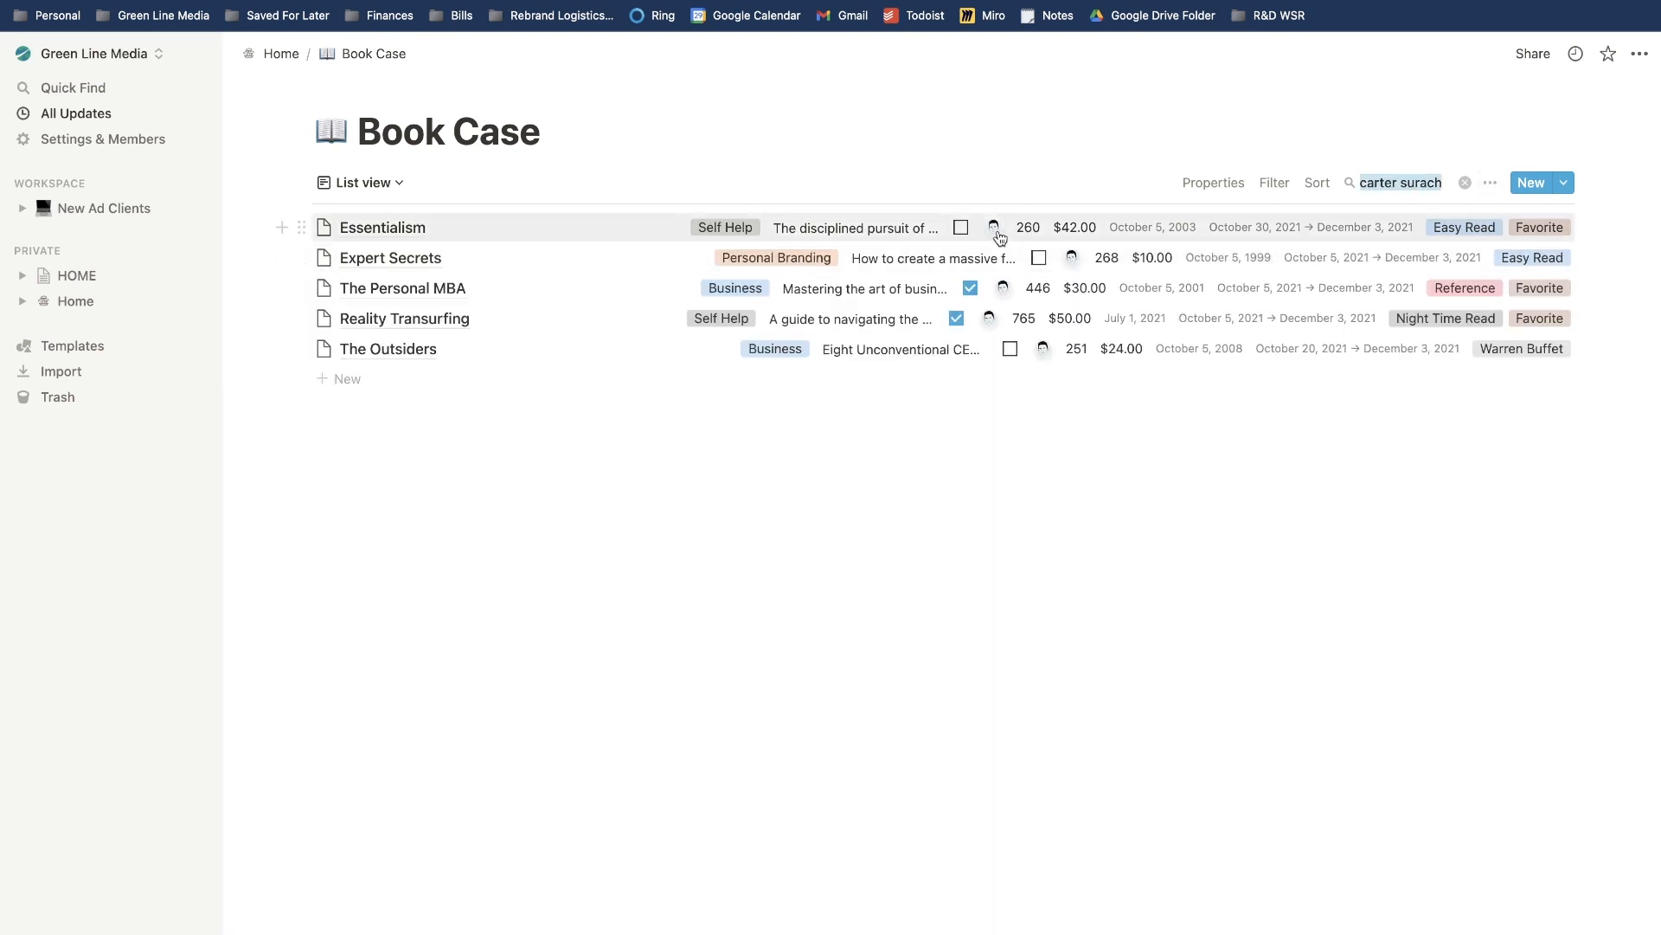
pyautogui.moveTo(1072, 262)
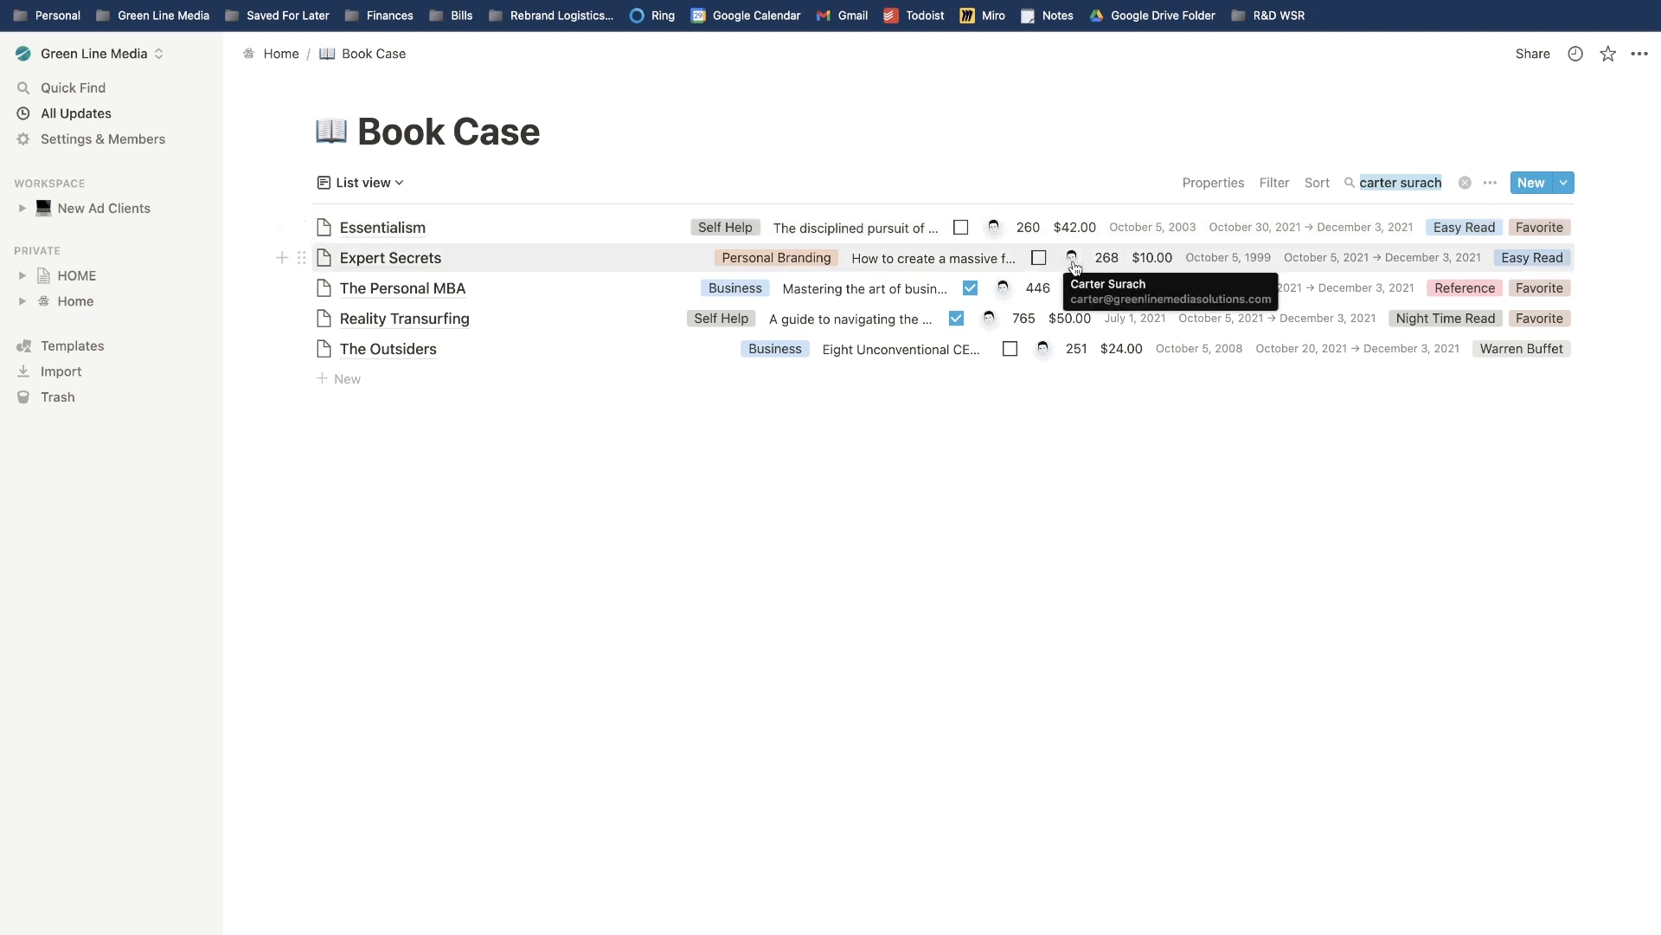
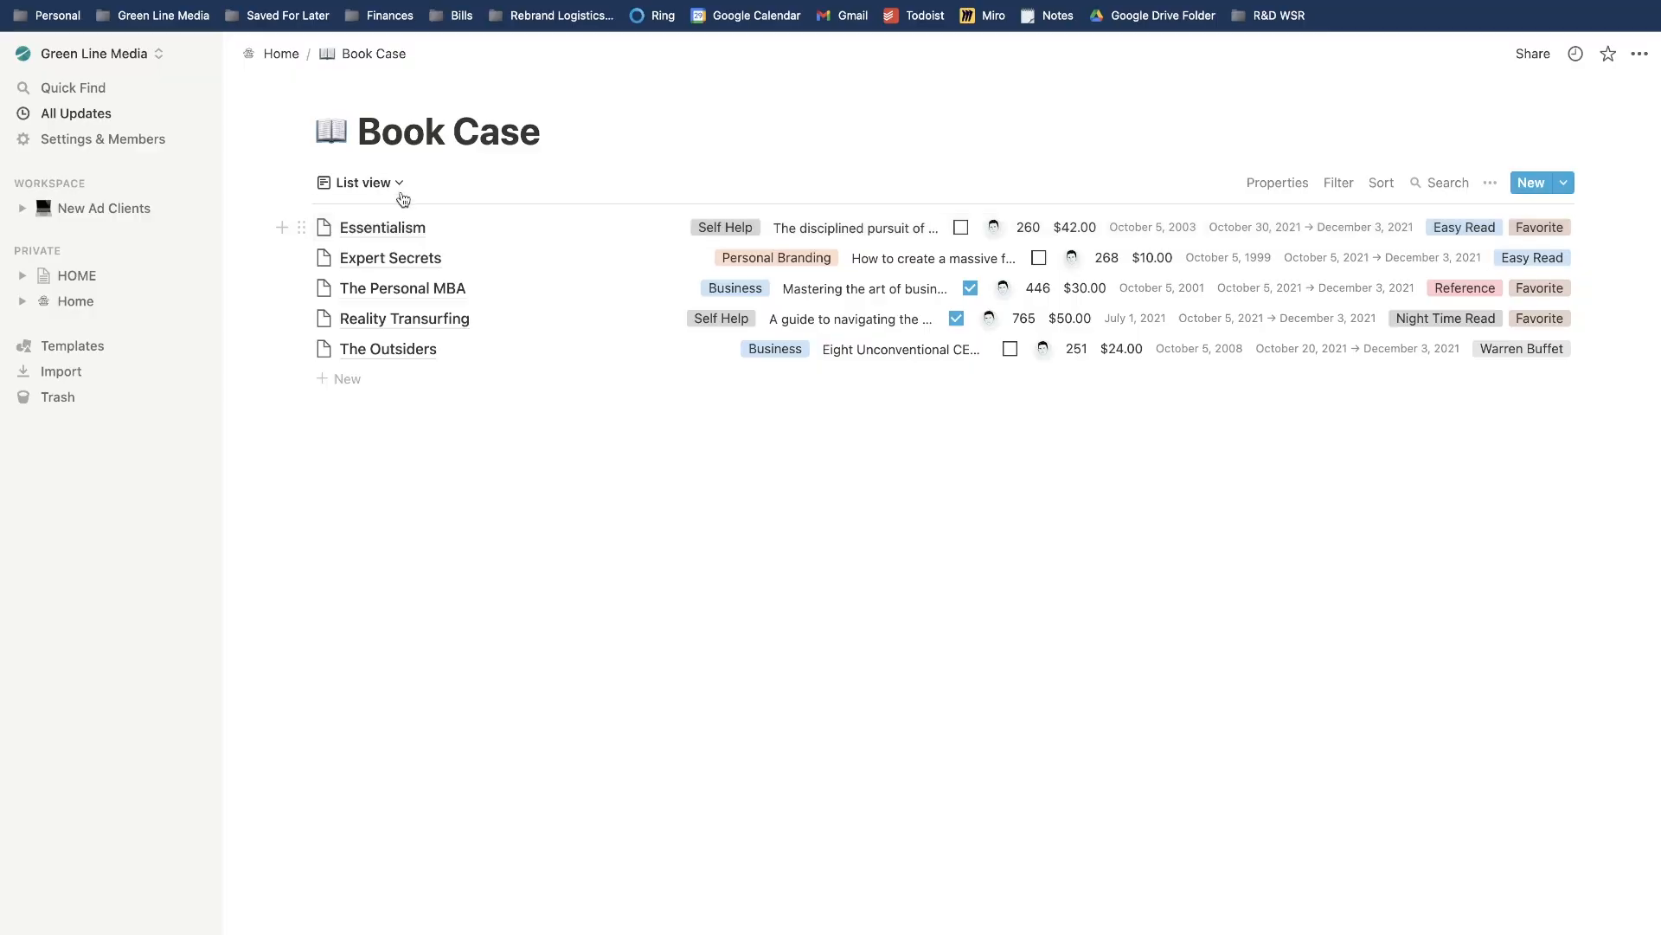
# Add a Gallery view named "Book Shelf View" to the Book Case database.
pyautogui.click(401, 183)
pyautogui.click(310, 424)
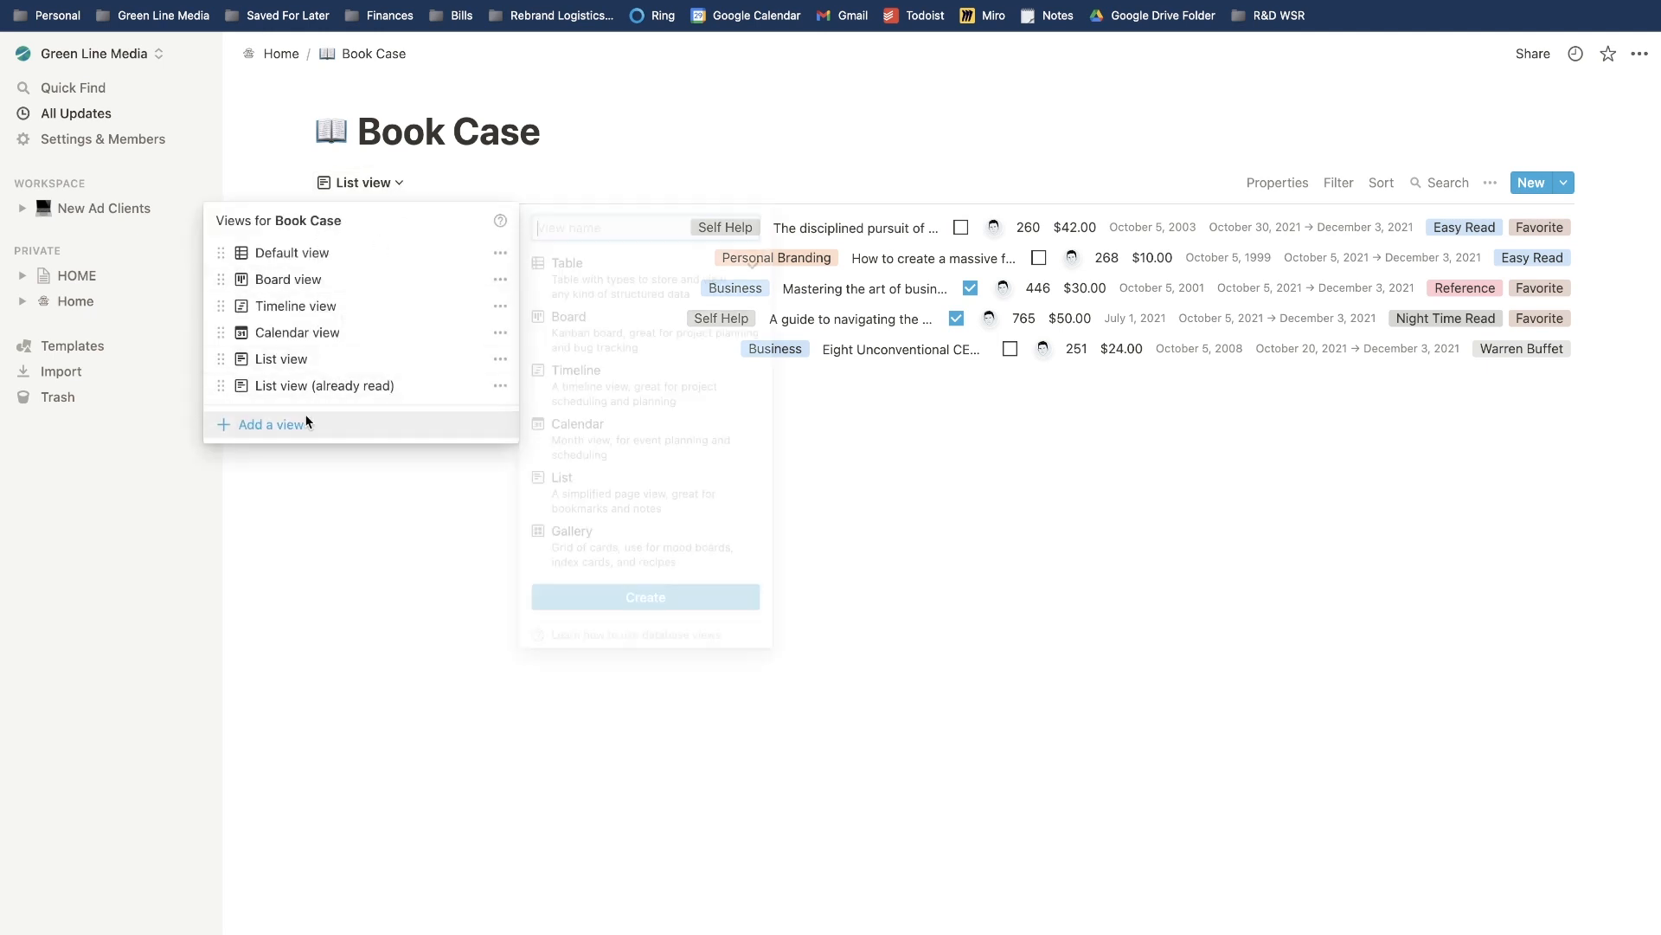
pyautogui.click(606, 538)
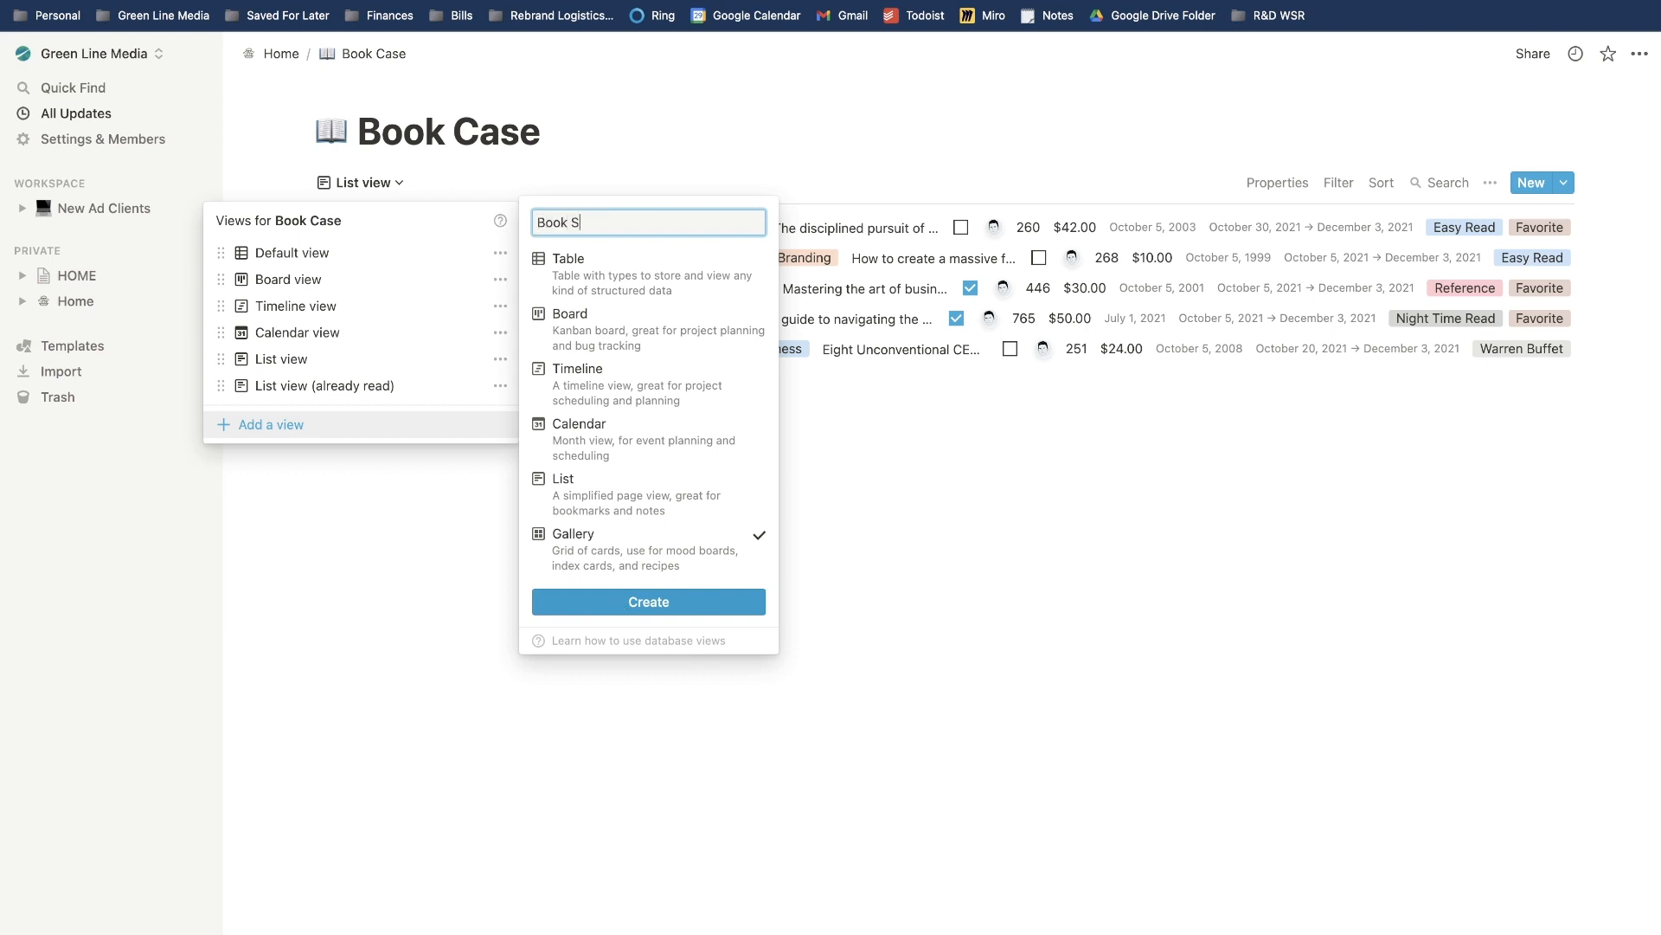
pyautogui.press('Return')
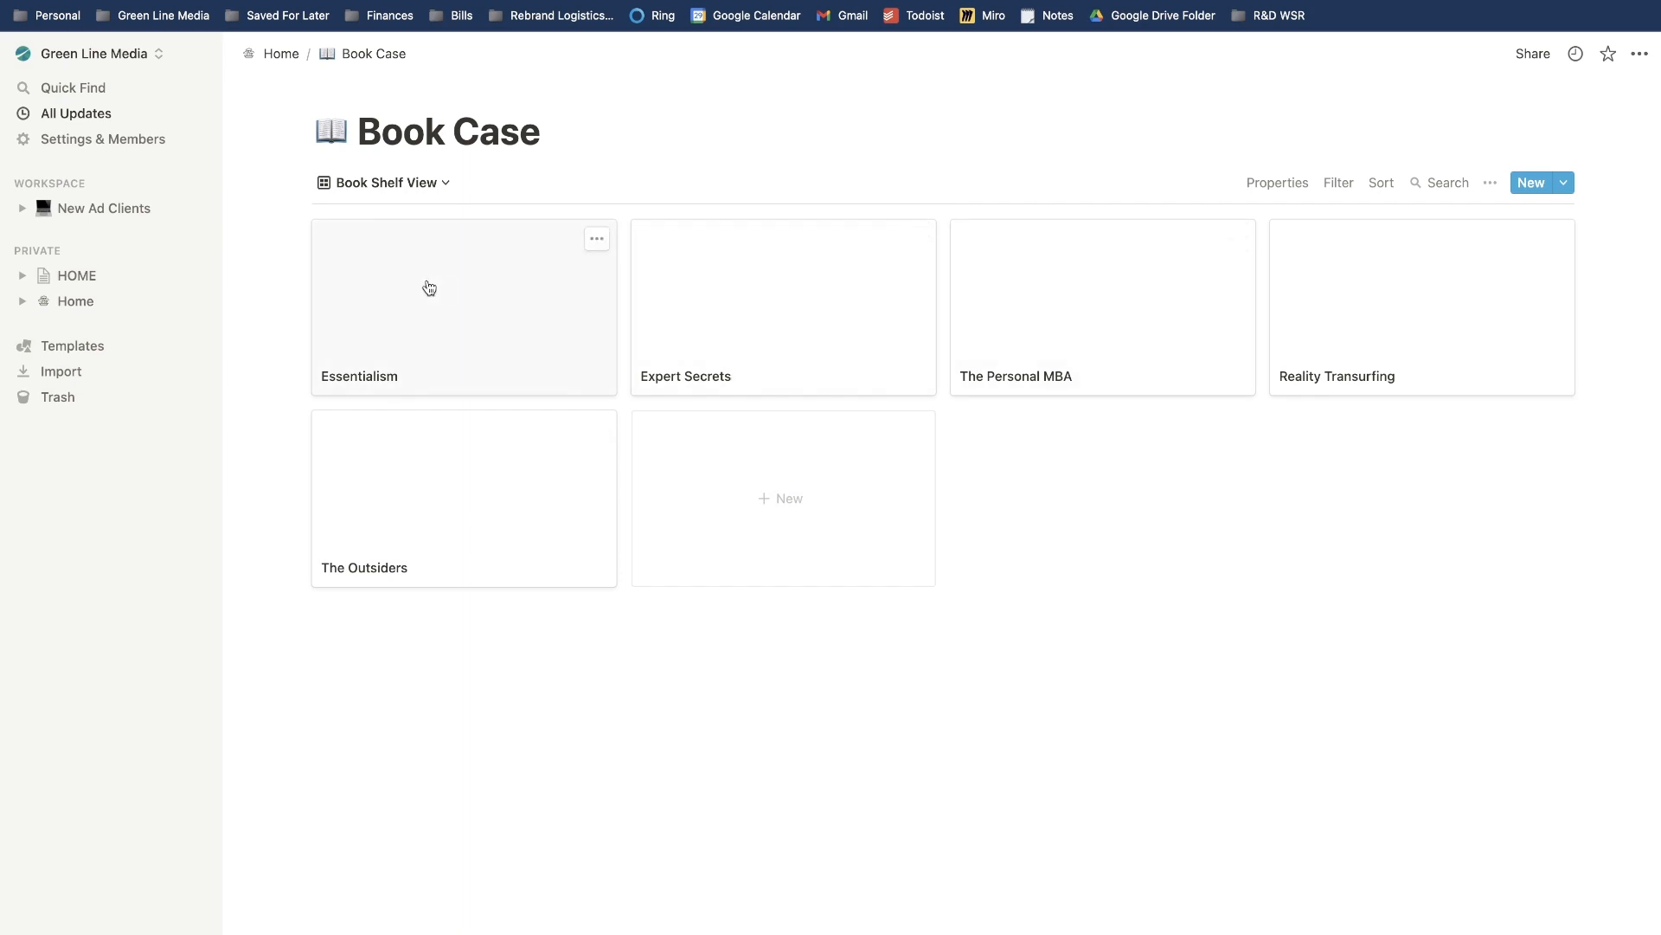
# Show Genre, Pages and Book Summary on the gallery cards, with Genre ordered directly after Book Summary.
pyautogui.click(1277, 183)
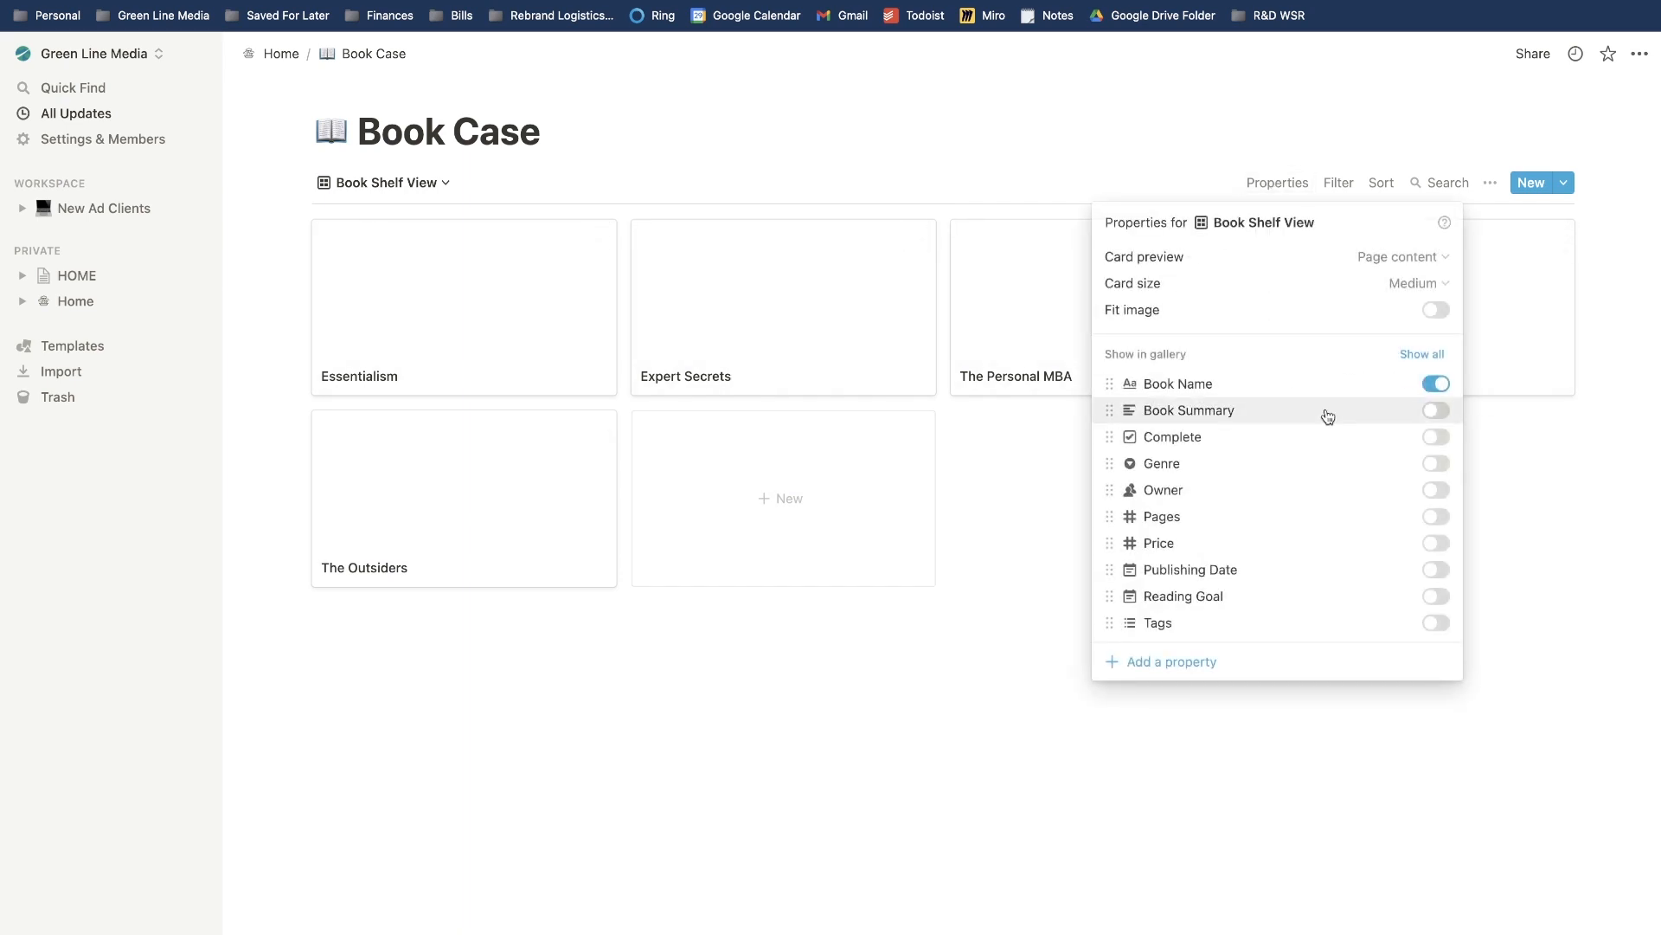
pyautogui.click(1434, 466)
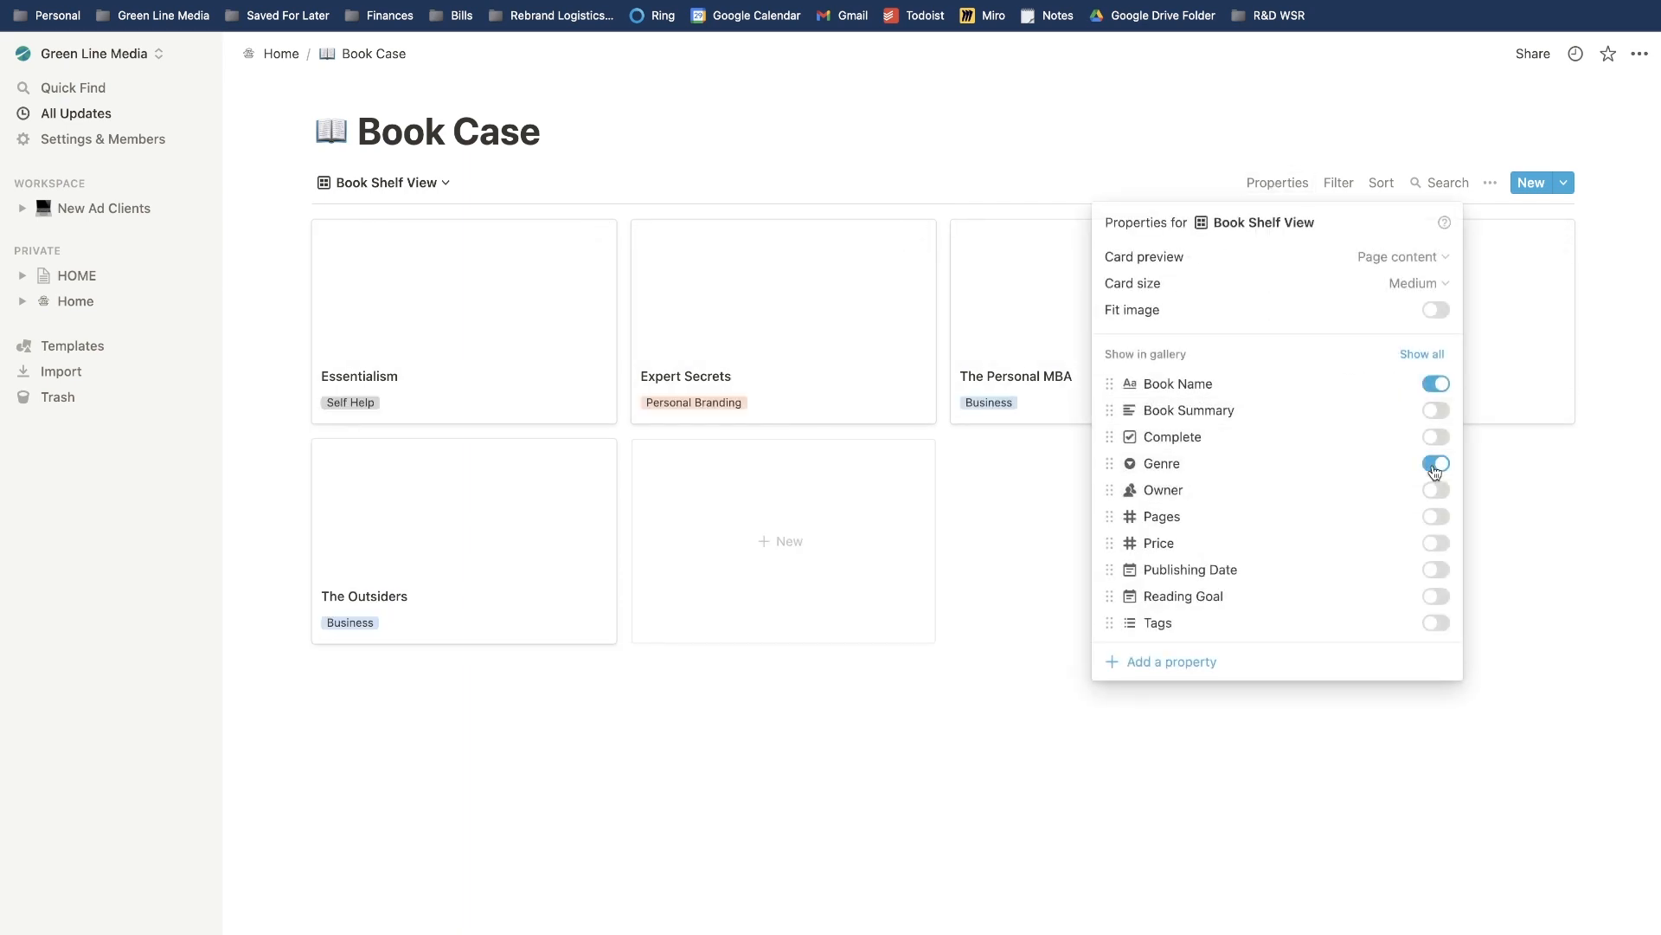
pyautogui.click(1433, 518)
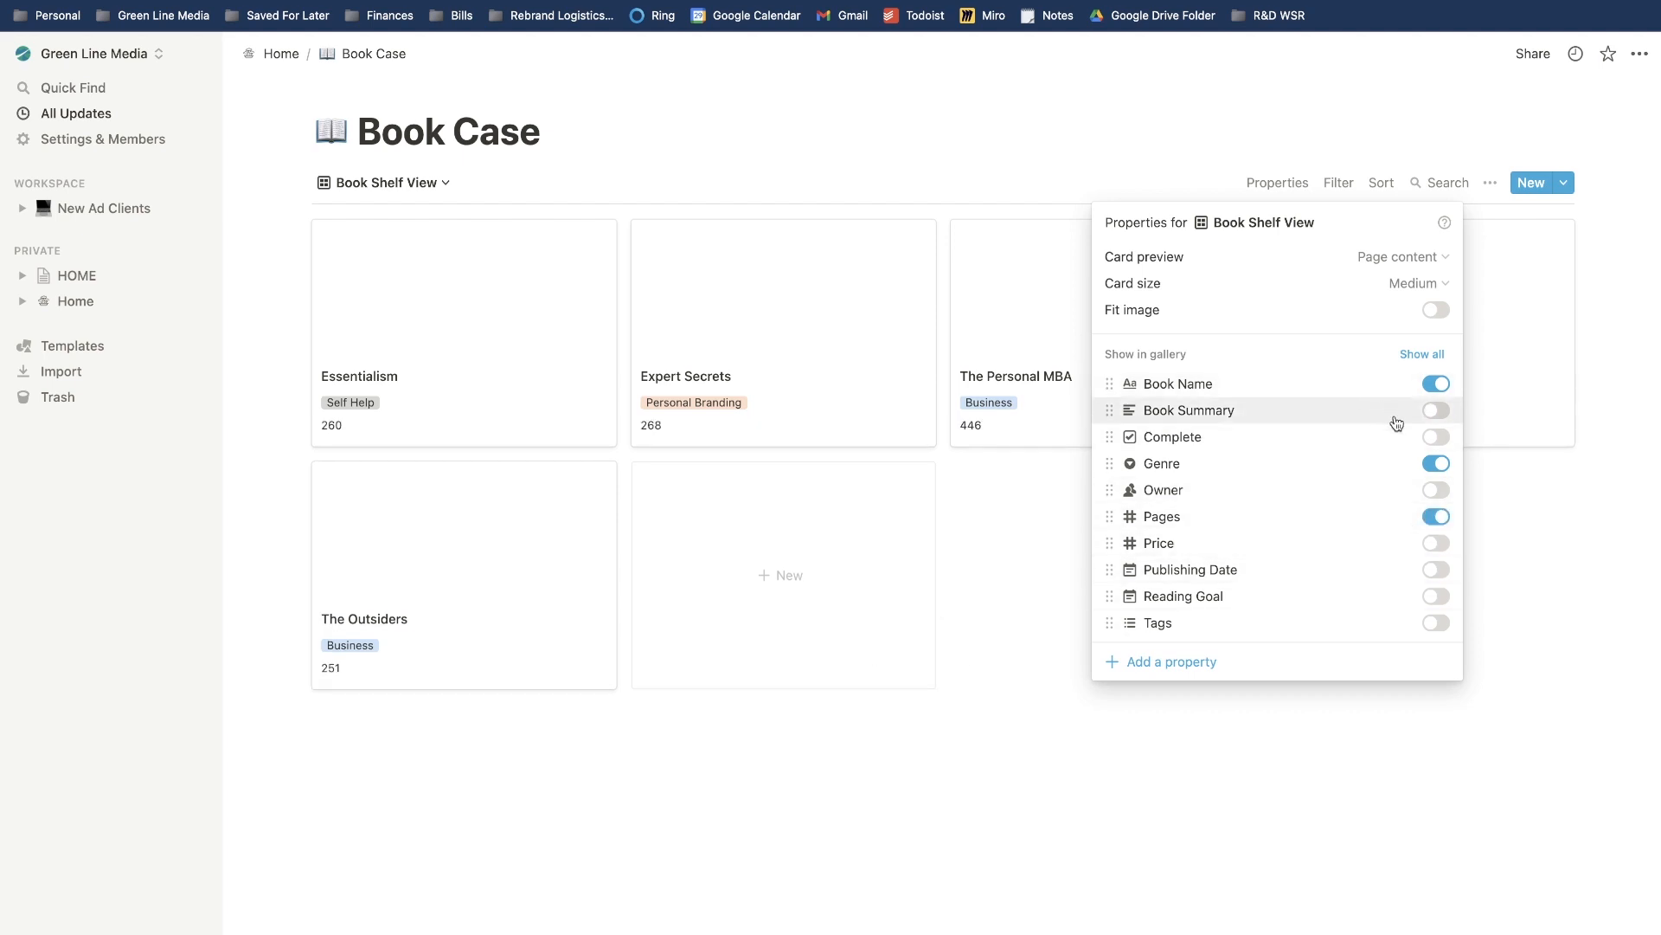
pyautogui.click(1433, 410)
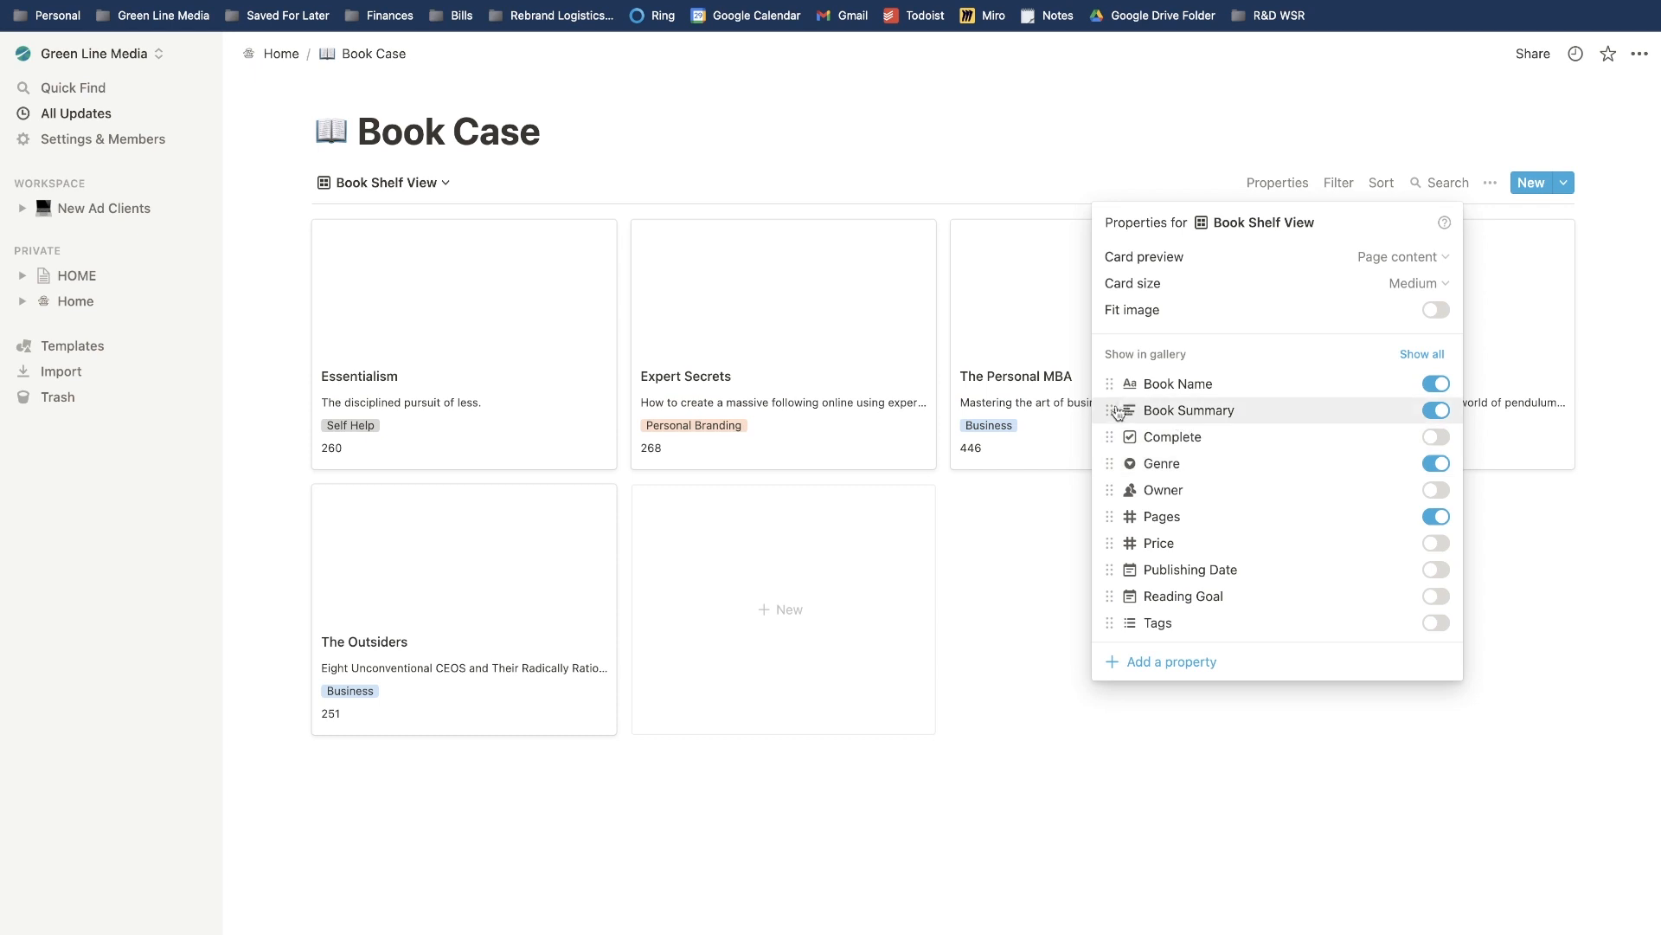
pyautogui.moveTo(1109, 464)
pyautogui.mouseDown()
pyautogui.moveTo(1108, 382)
pyautogui.moveTo(1117, 438)
pyautogui.mouseUp()
pyautogui.click(761, 419)
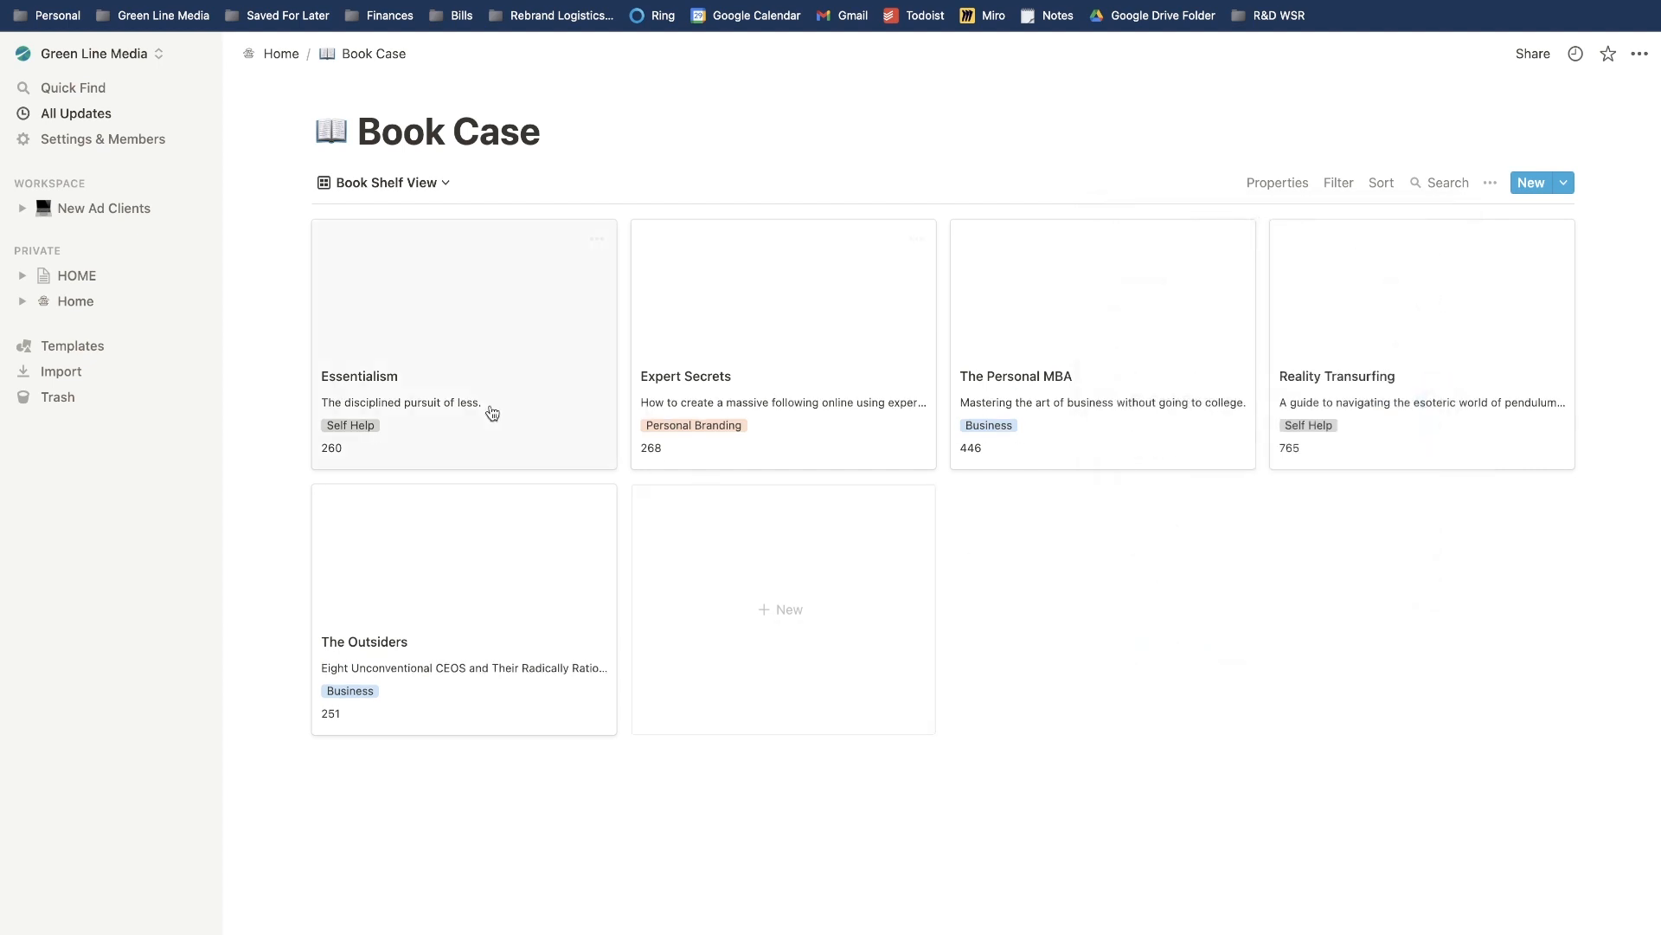
# Insert the book's cover photo from the desktop into the body of the Essentialism page, and close the page.
pyautogui.click(487, 350)
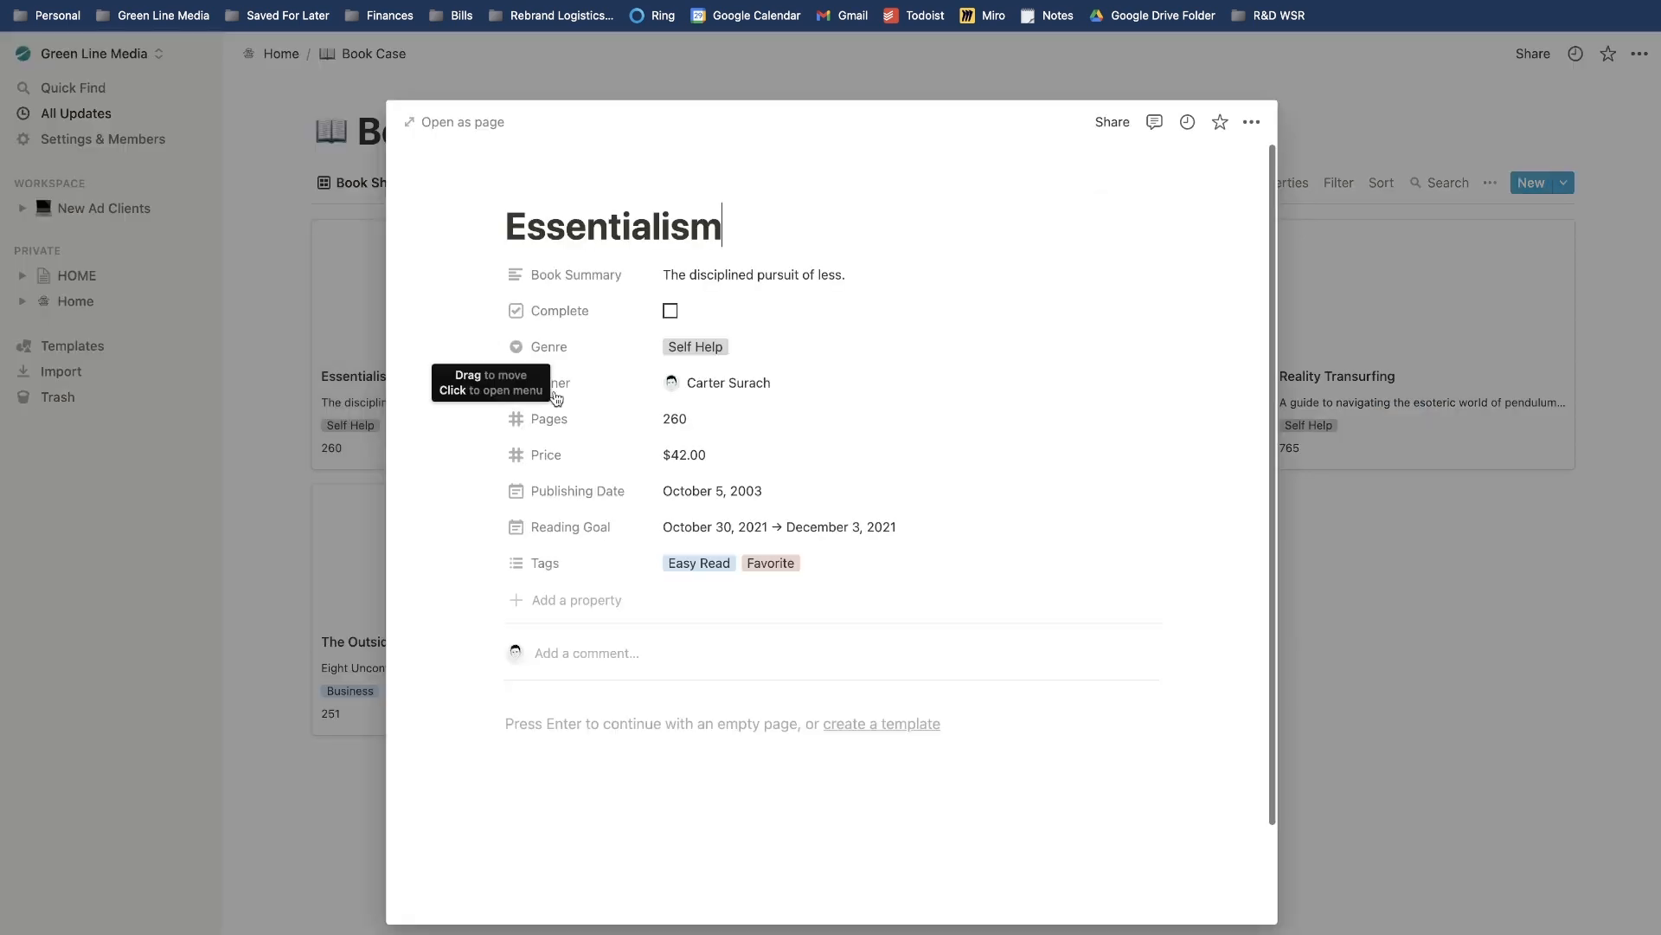
pyautogui.click(629, 723)
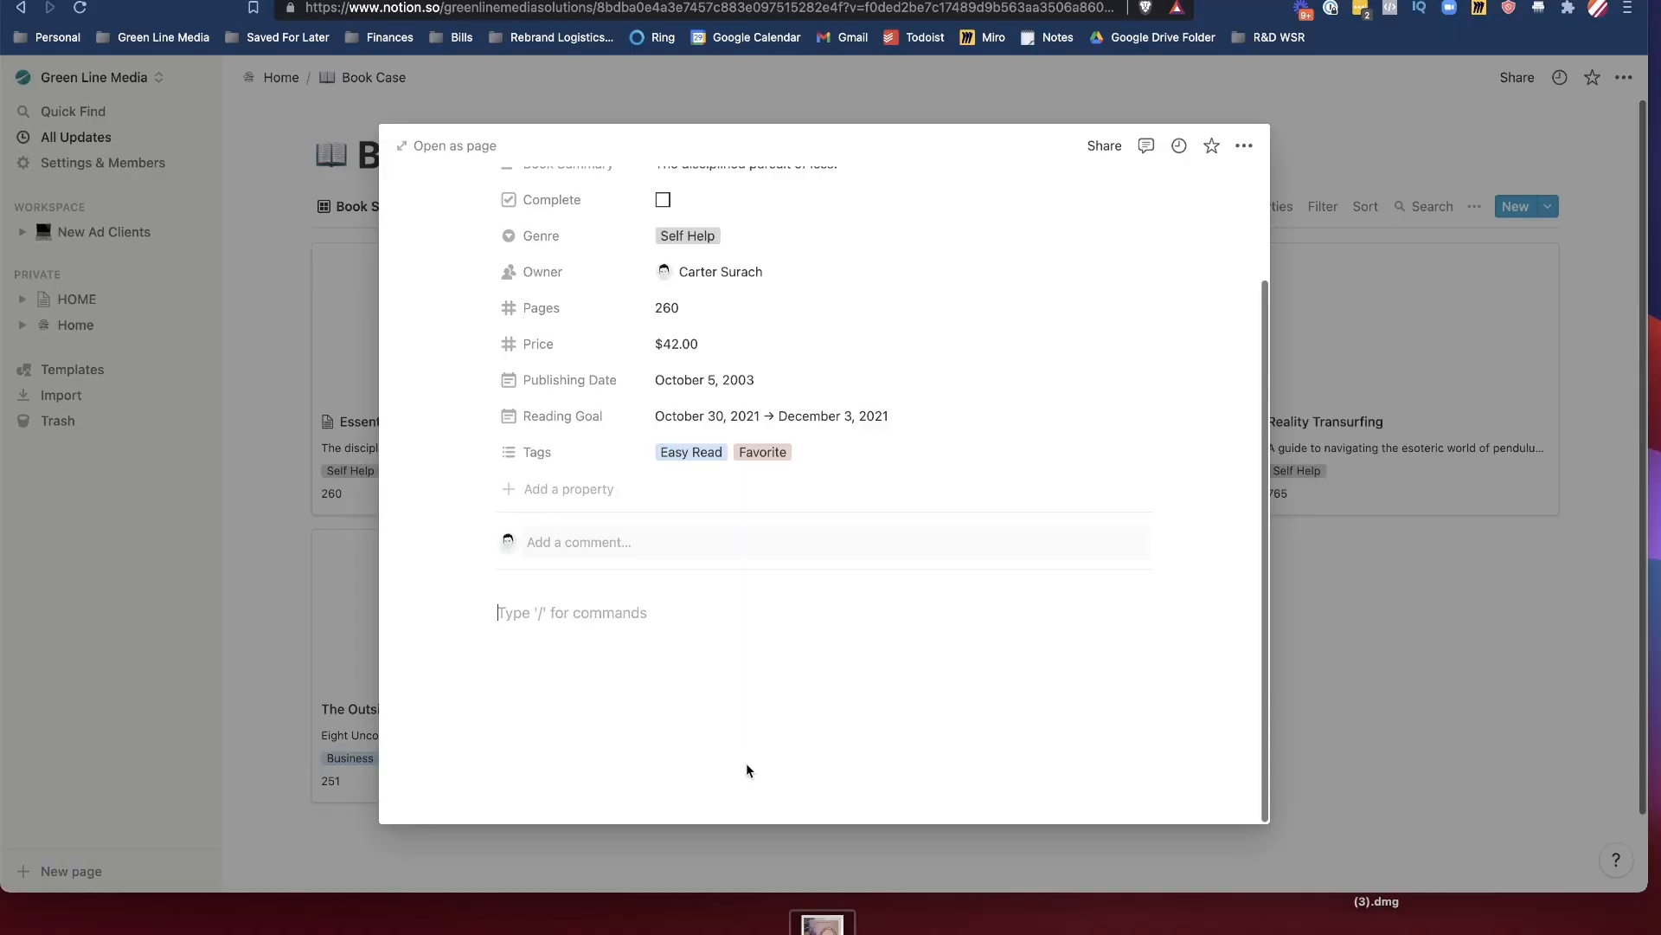
pyautogui.moveTo(811, 928); pyautogui.dragTo(604, 609)
pyautogui.scroll(2, 613, 692)
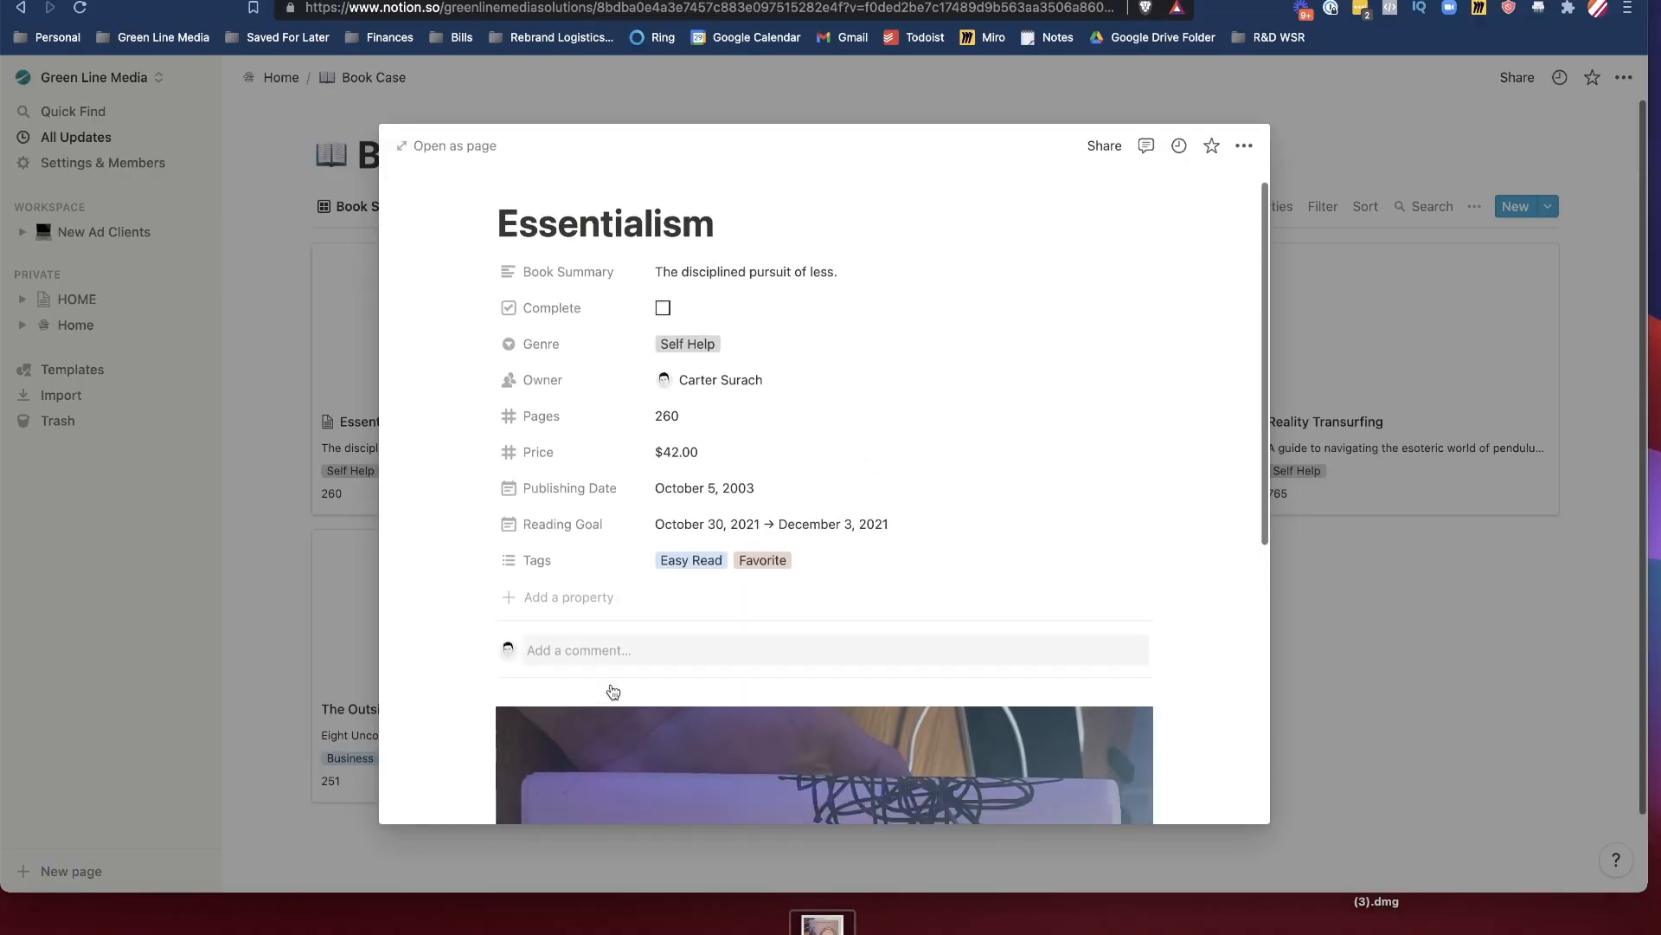
pyautogui.scroll(-6, 614, 690)
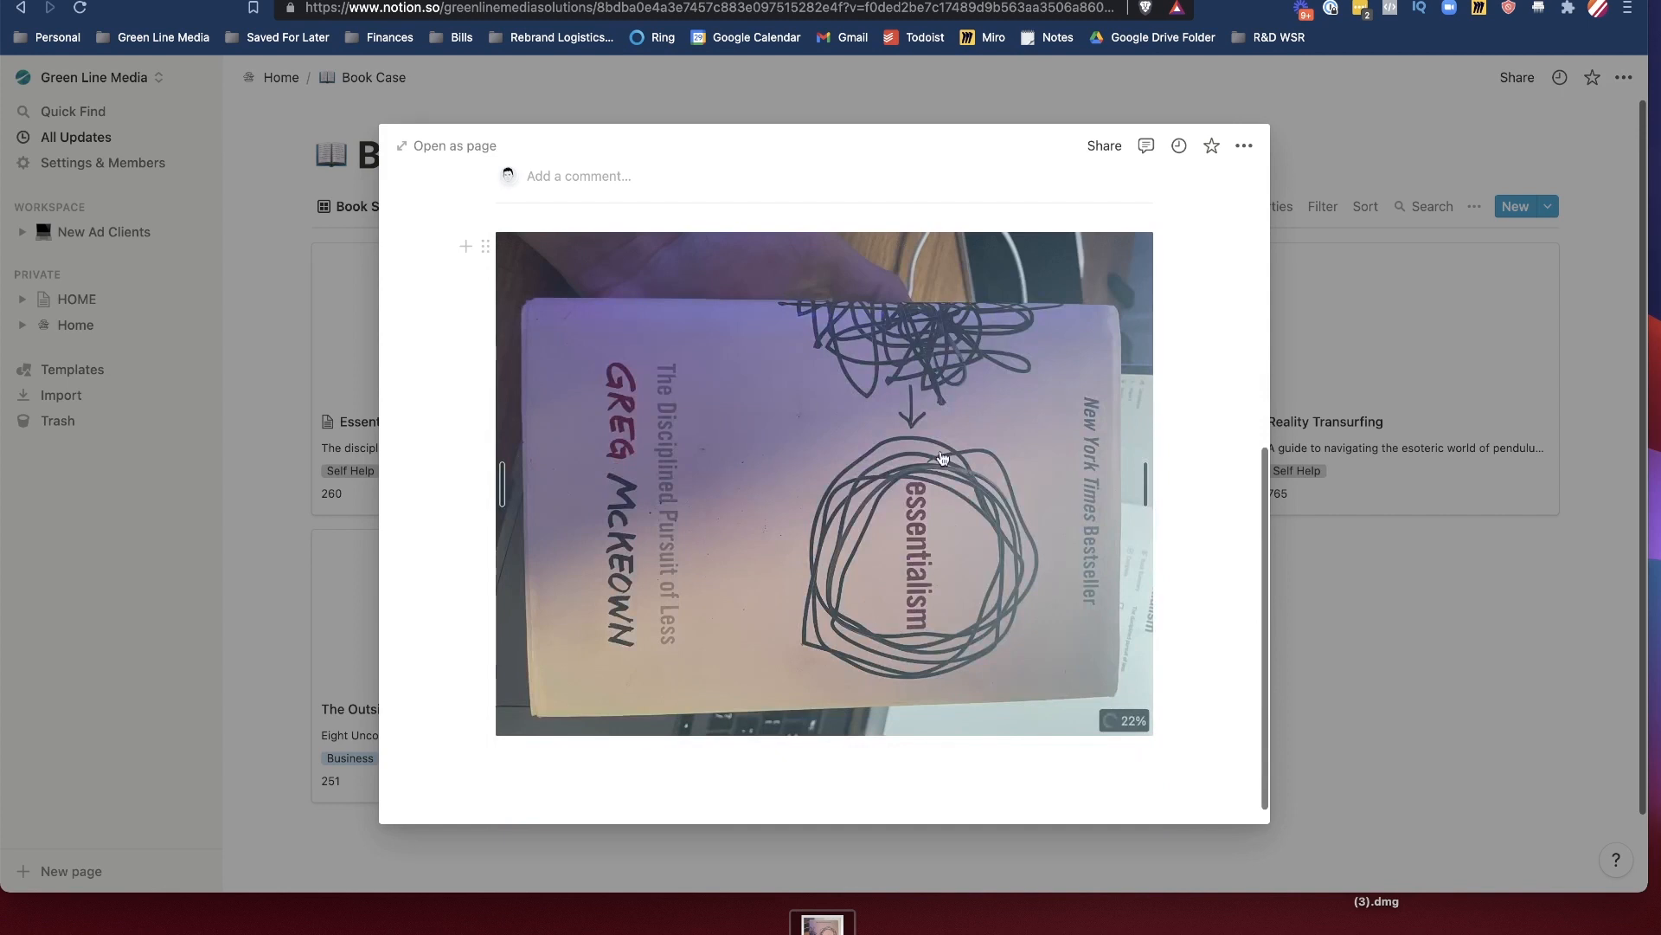
pyautogui.rightClick(943, 458)
pyautogui.press('Escape')
pyautogui.press('Escape')
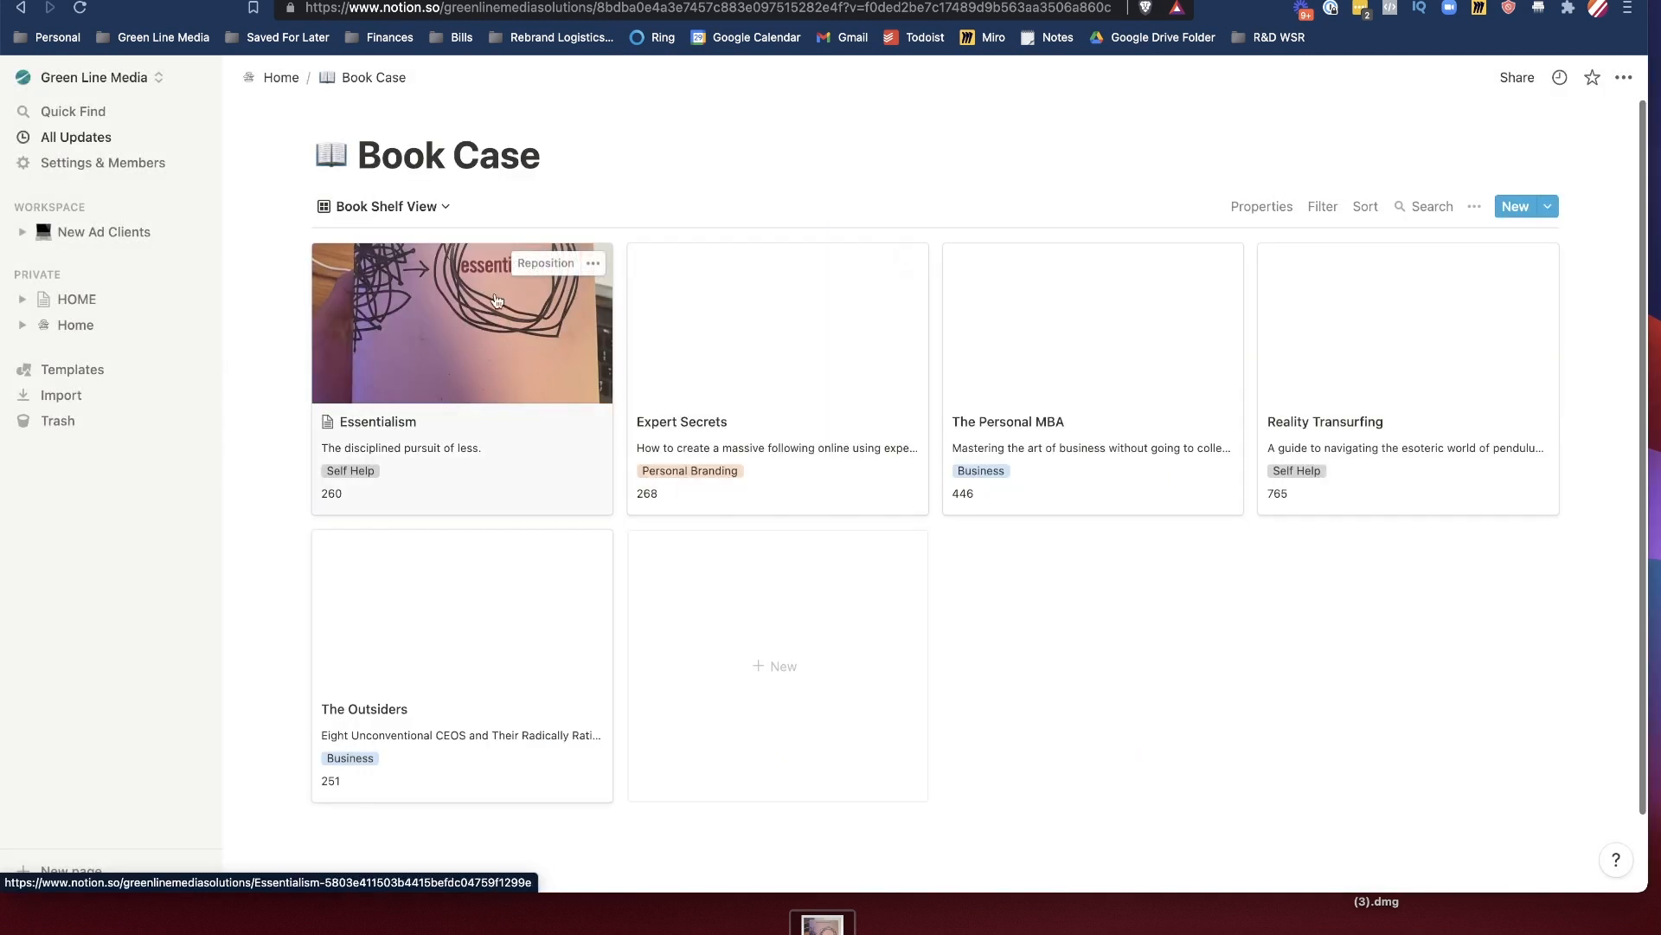
# Reposition the Essentialism card's preview image so that the circled book title shows fully, and save the position.
pyautogui.click(529, 265)
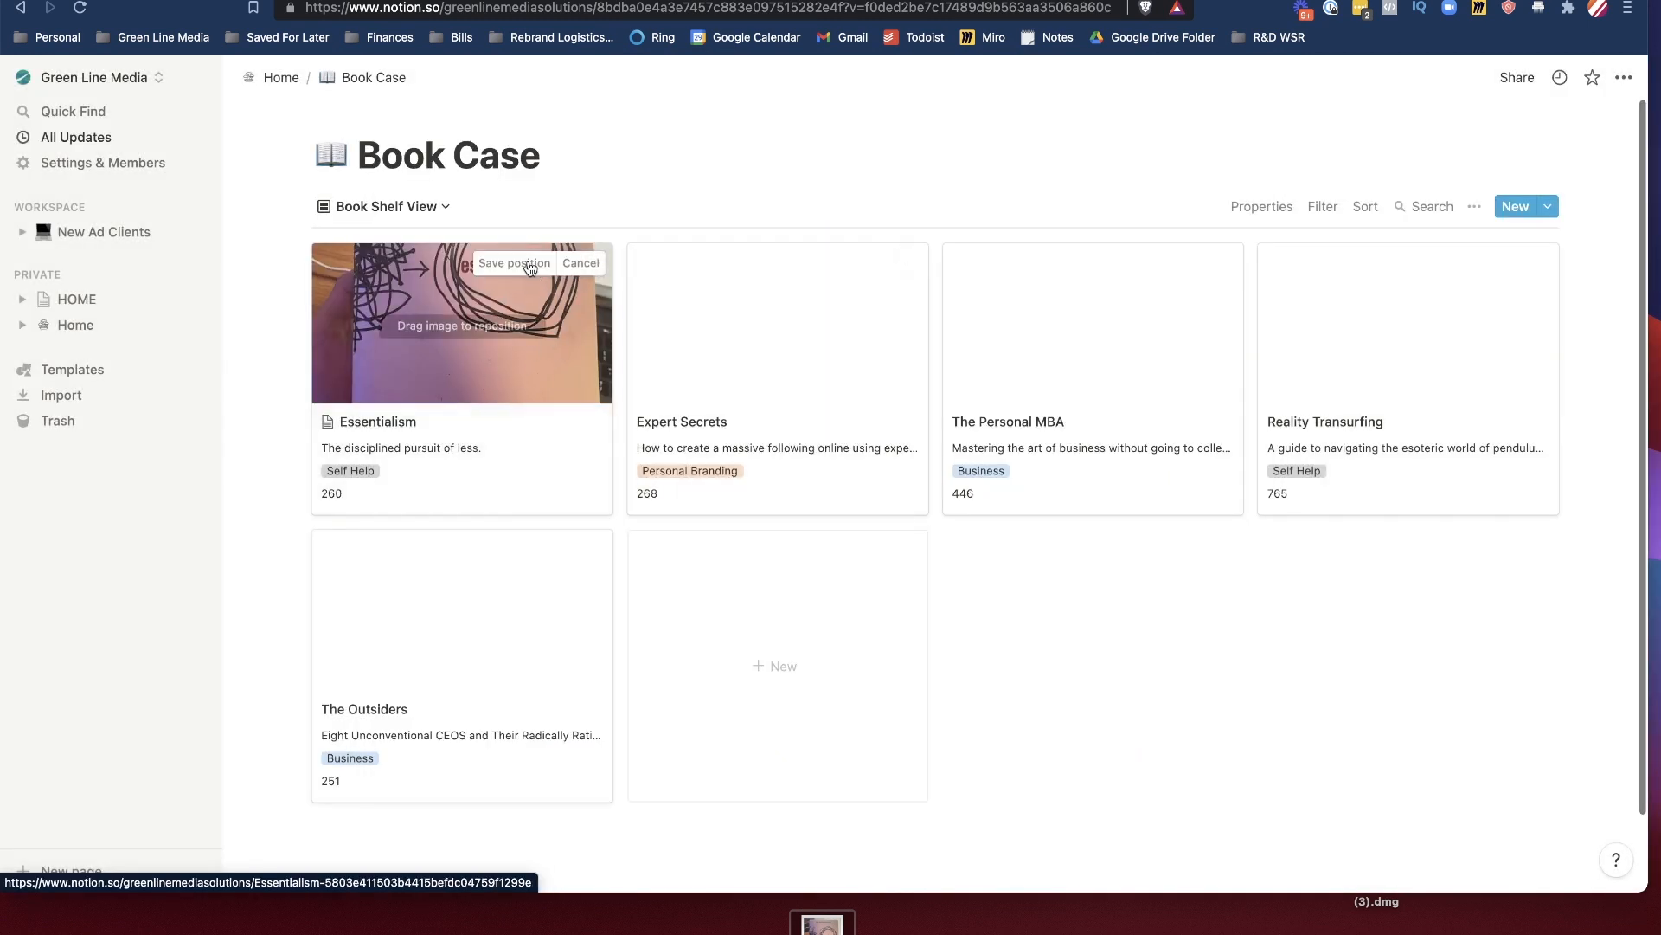
pyautogui.moveTo(410, 320); pyautogui.dragTo(396, 418)
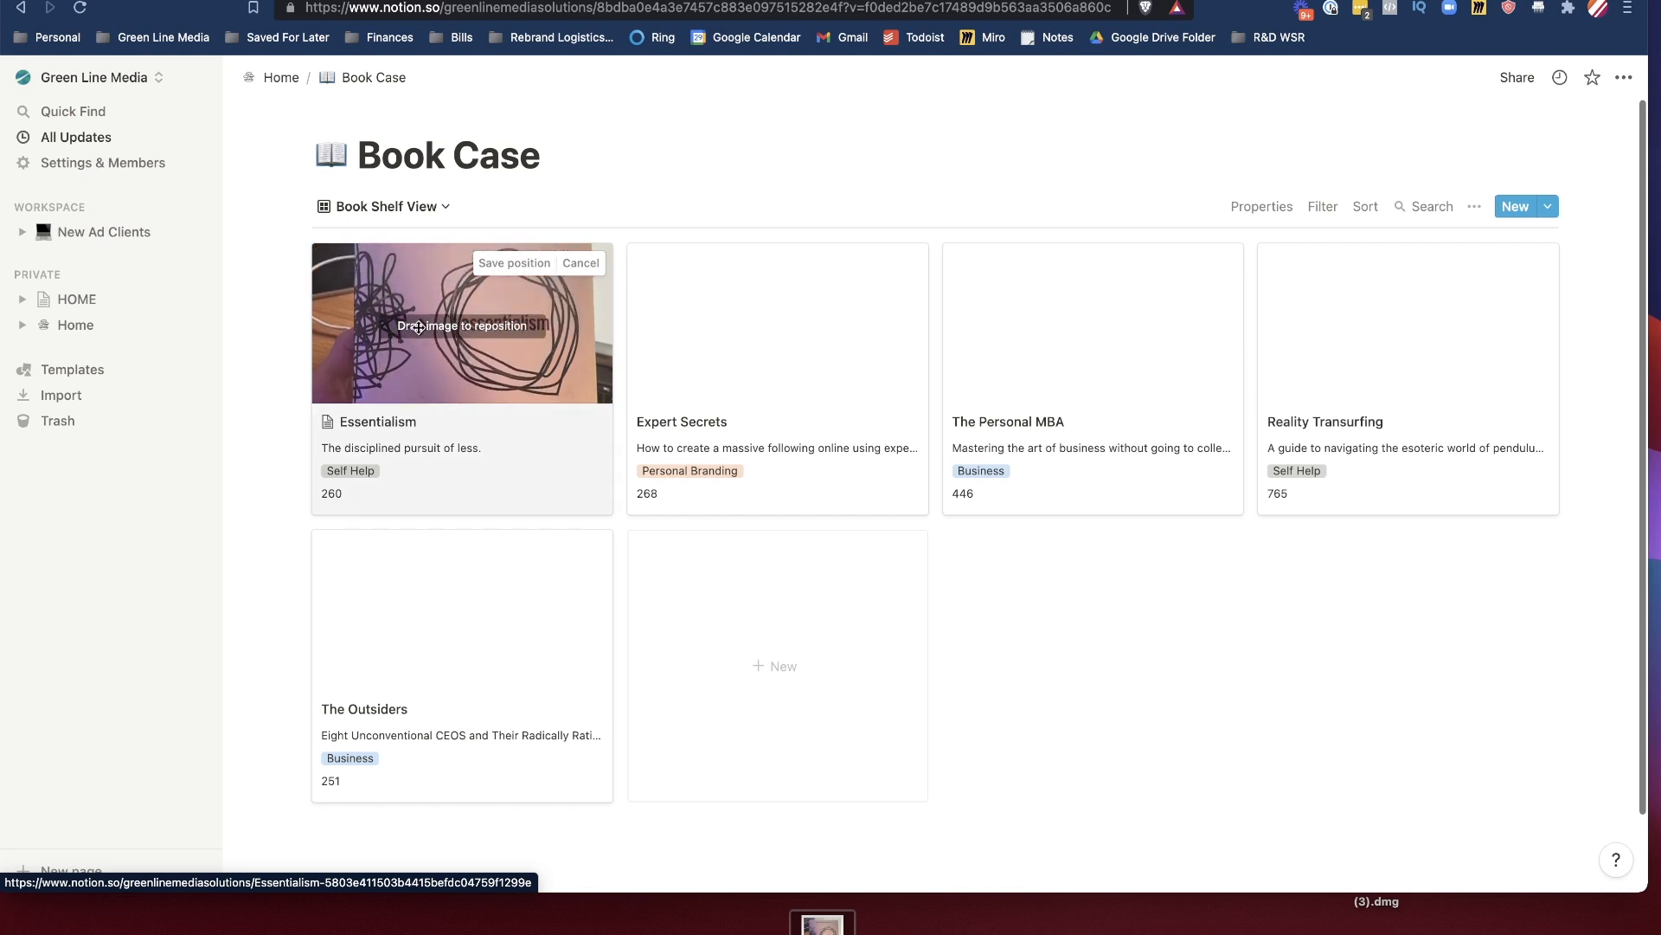
pyautogui.moveTo(418, 327); pyautogui.dragTo(418, 337)
pyautogui.click(1070, 654)
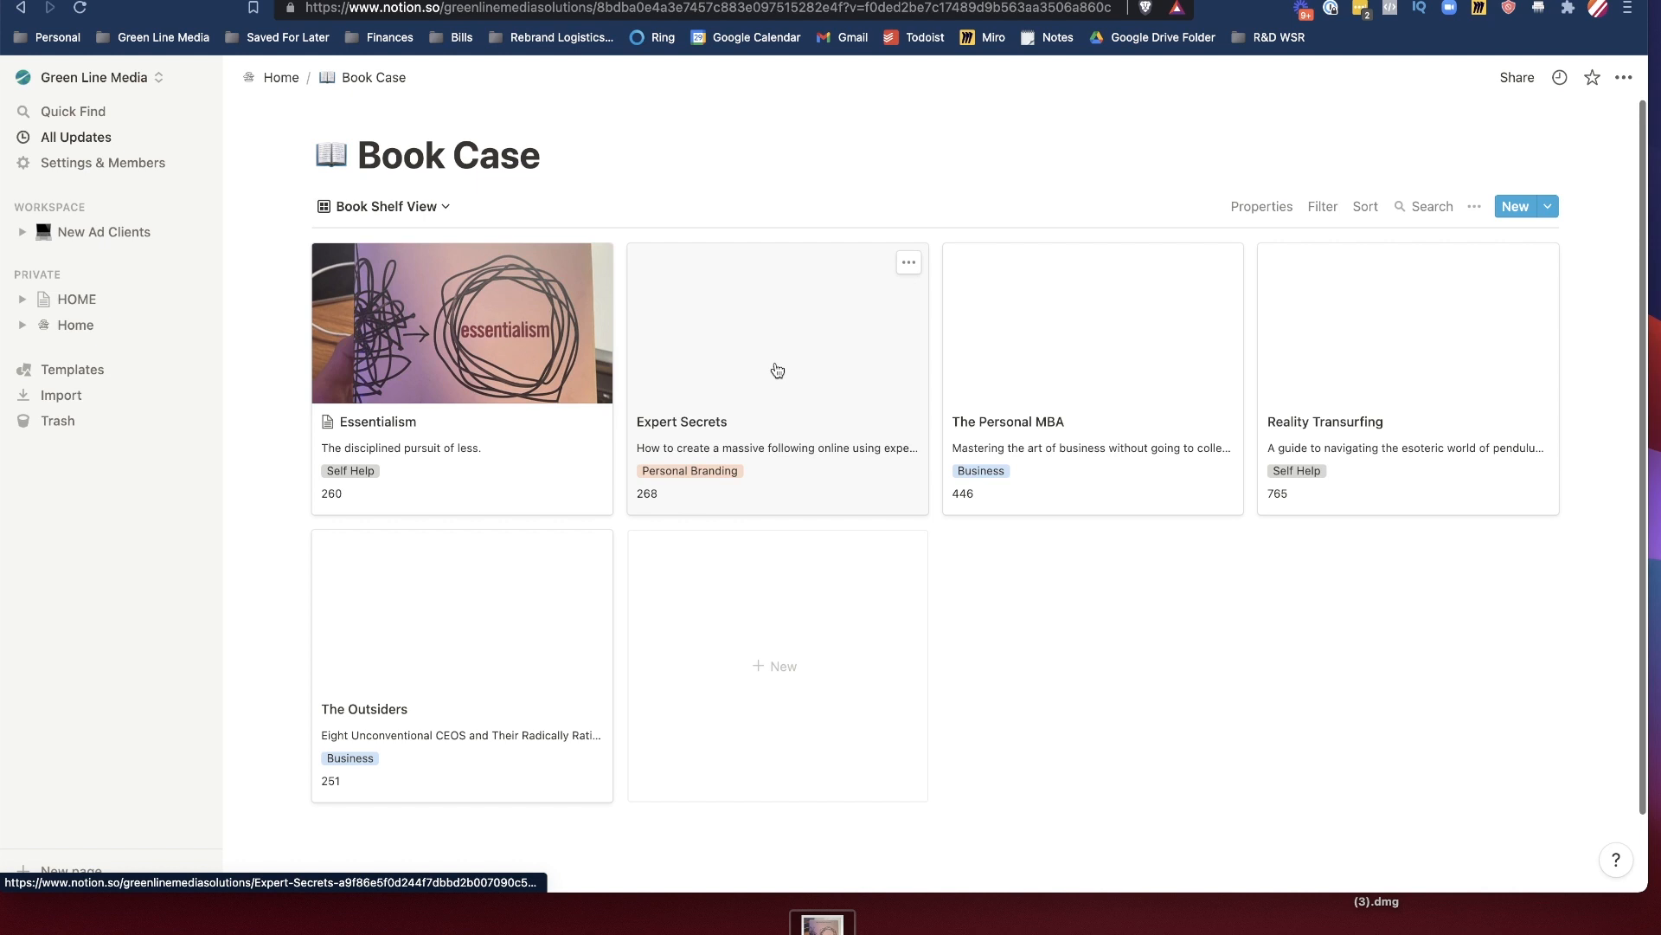
# Insert the cover photos from the desktop into the Expert Secrets, The Personal MBA, Reality Transurfing and The Outsiders pages.
pyautogui.moveTo(854, 905); pyautogui.dragTo(629, 922)
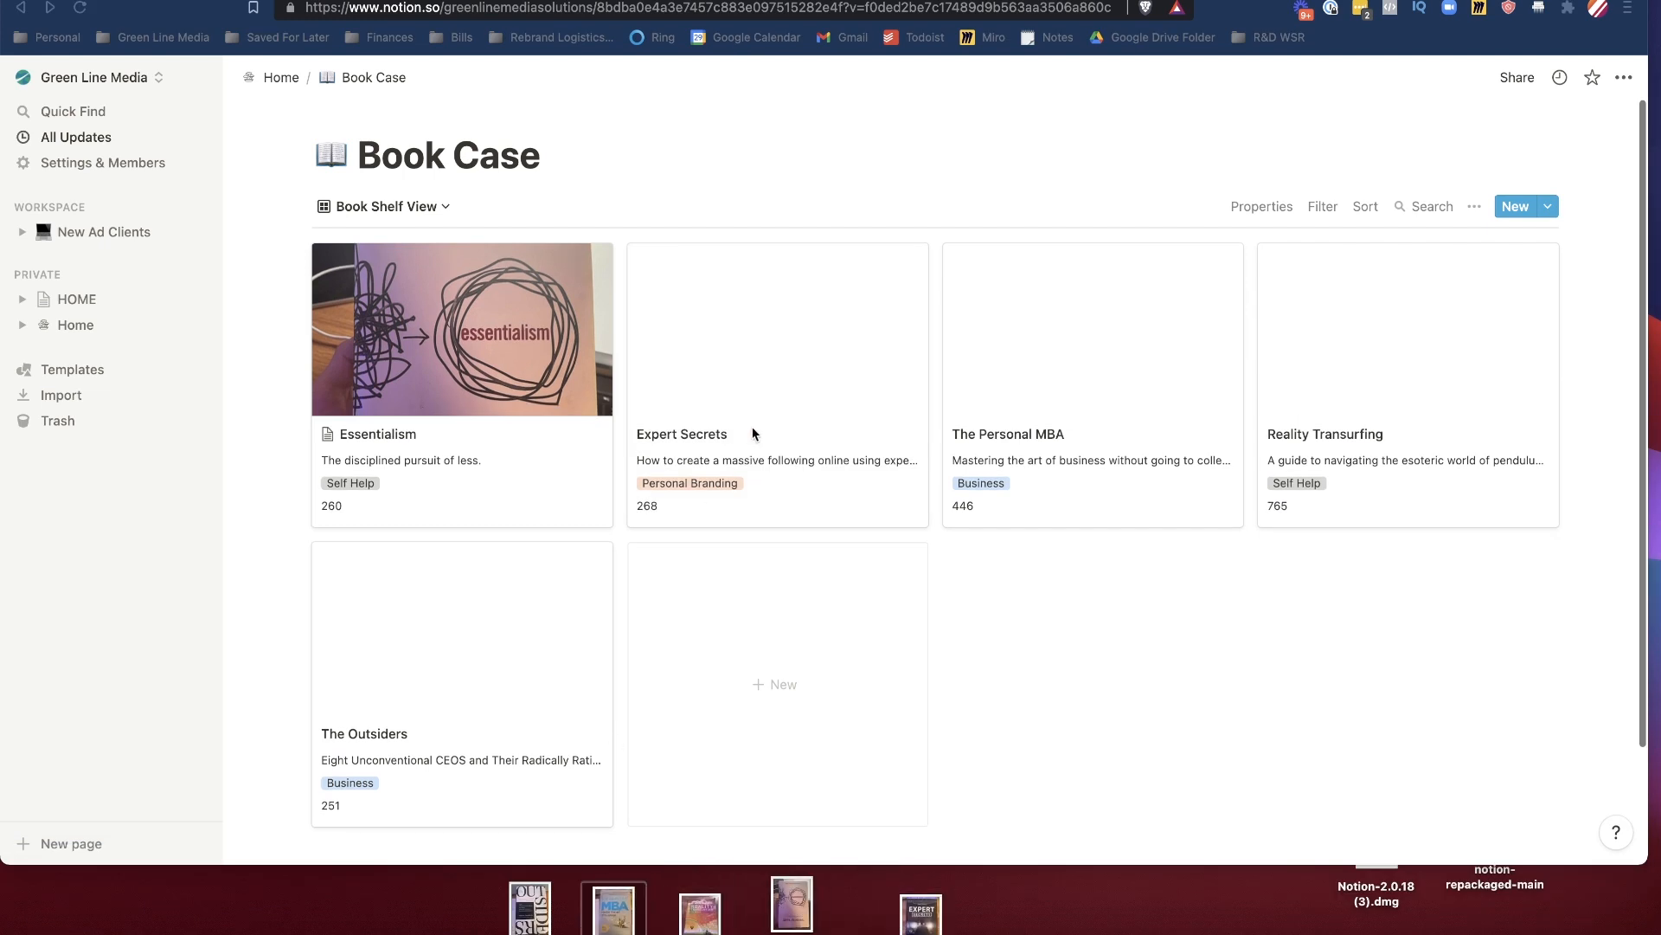
pyautogui.click(749, 356)
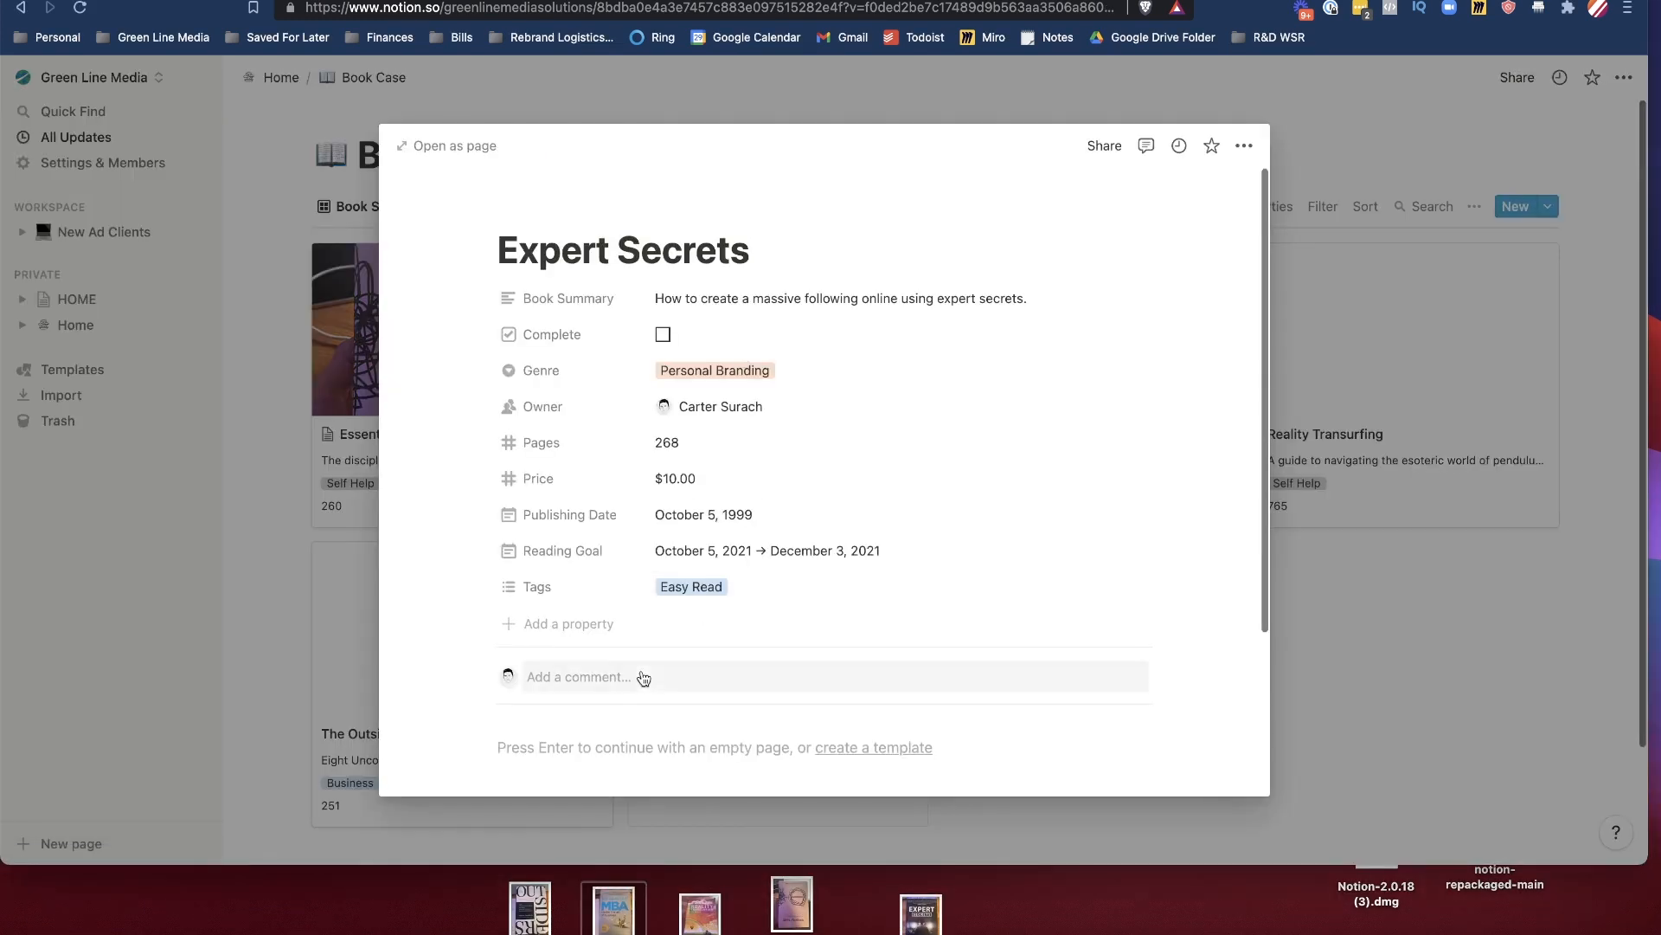
pyautogui.scroll(-2, 640, 677)
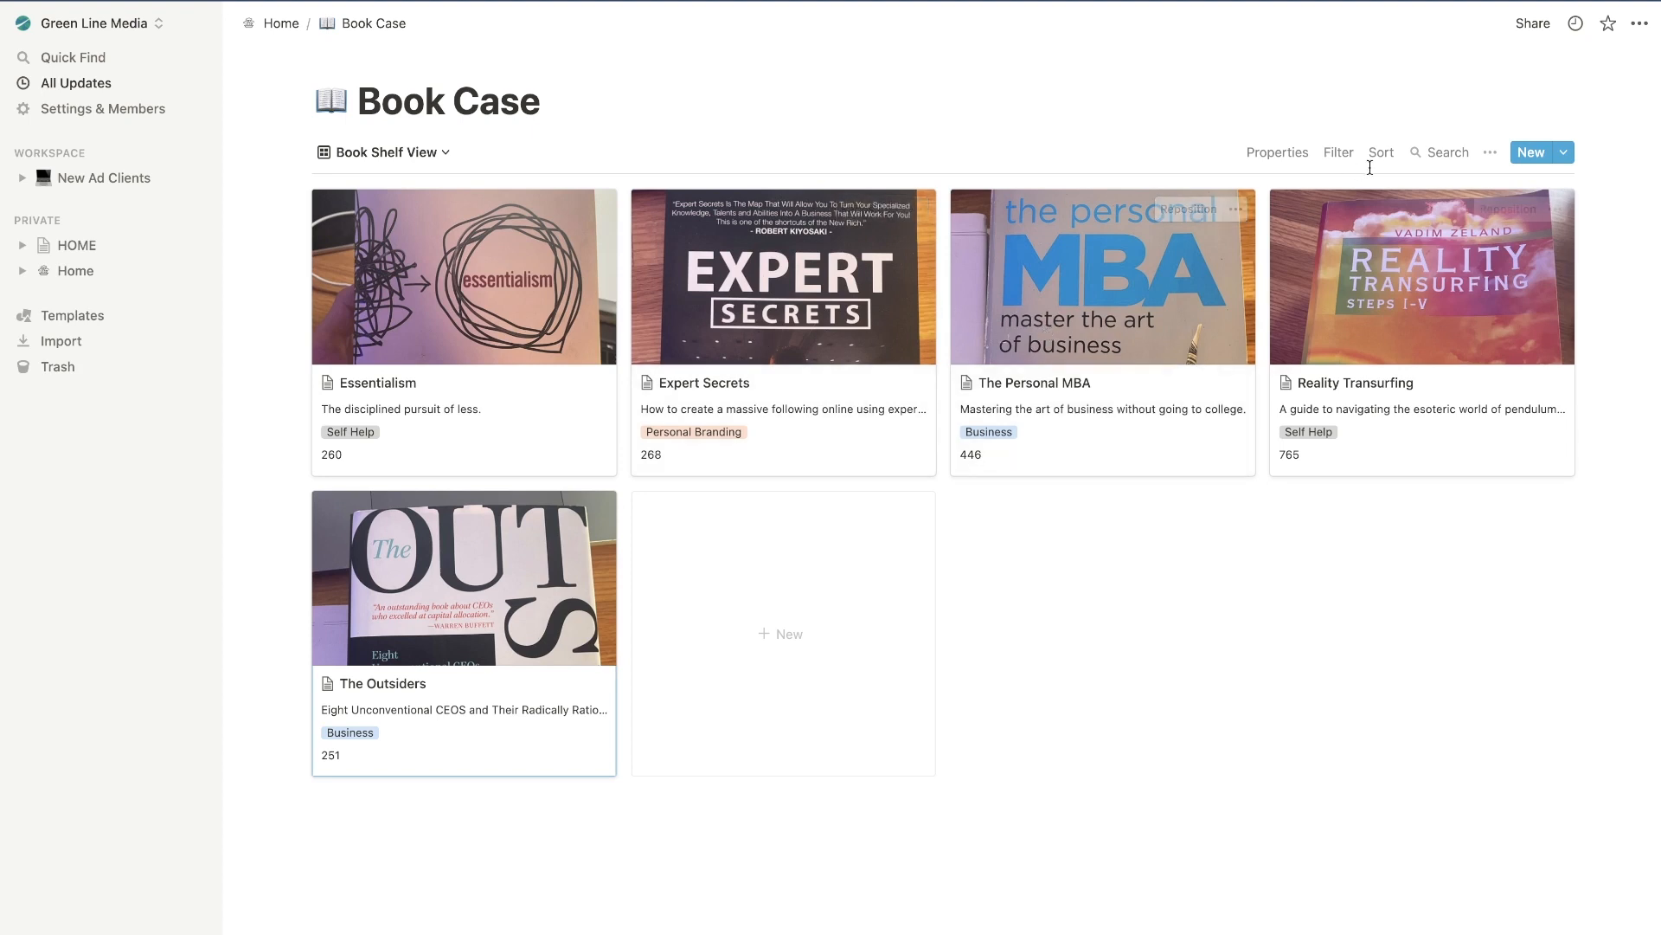
# Search the Book Shelf View's books for "sel".
pyautogui.click(1442, 152)
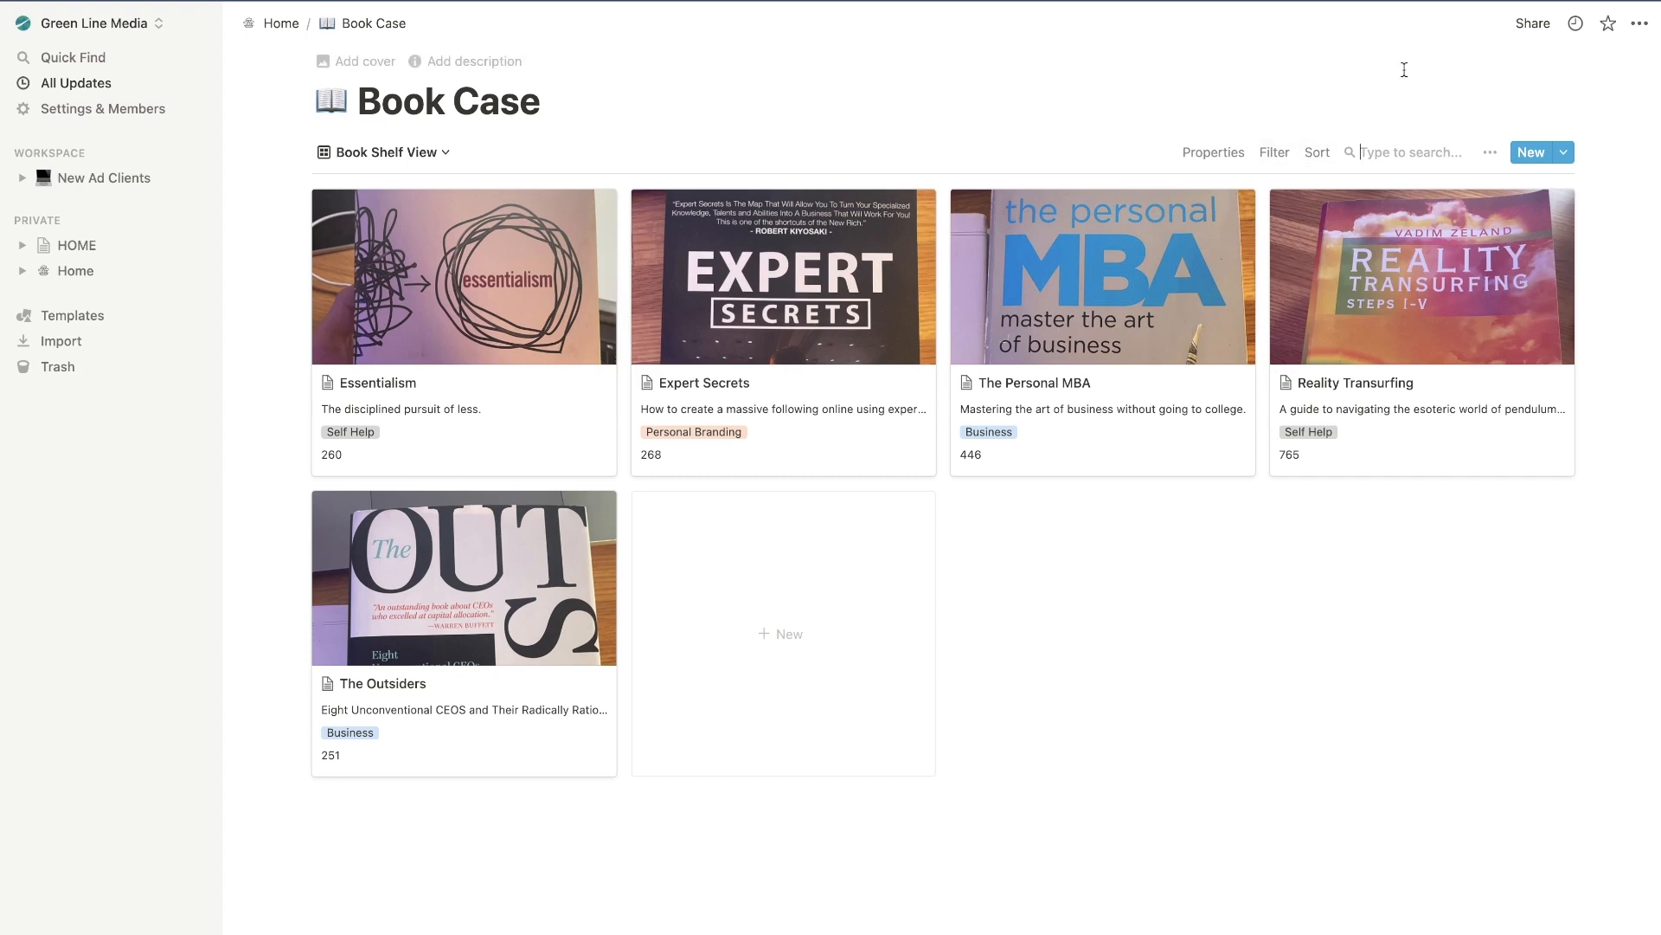
pyautogui.write('sel')
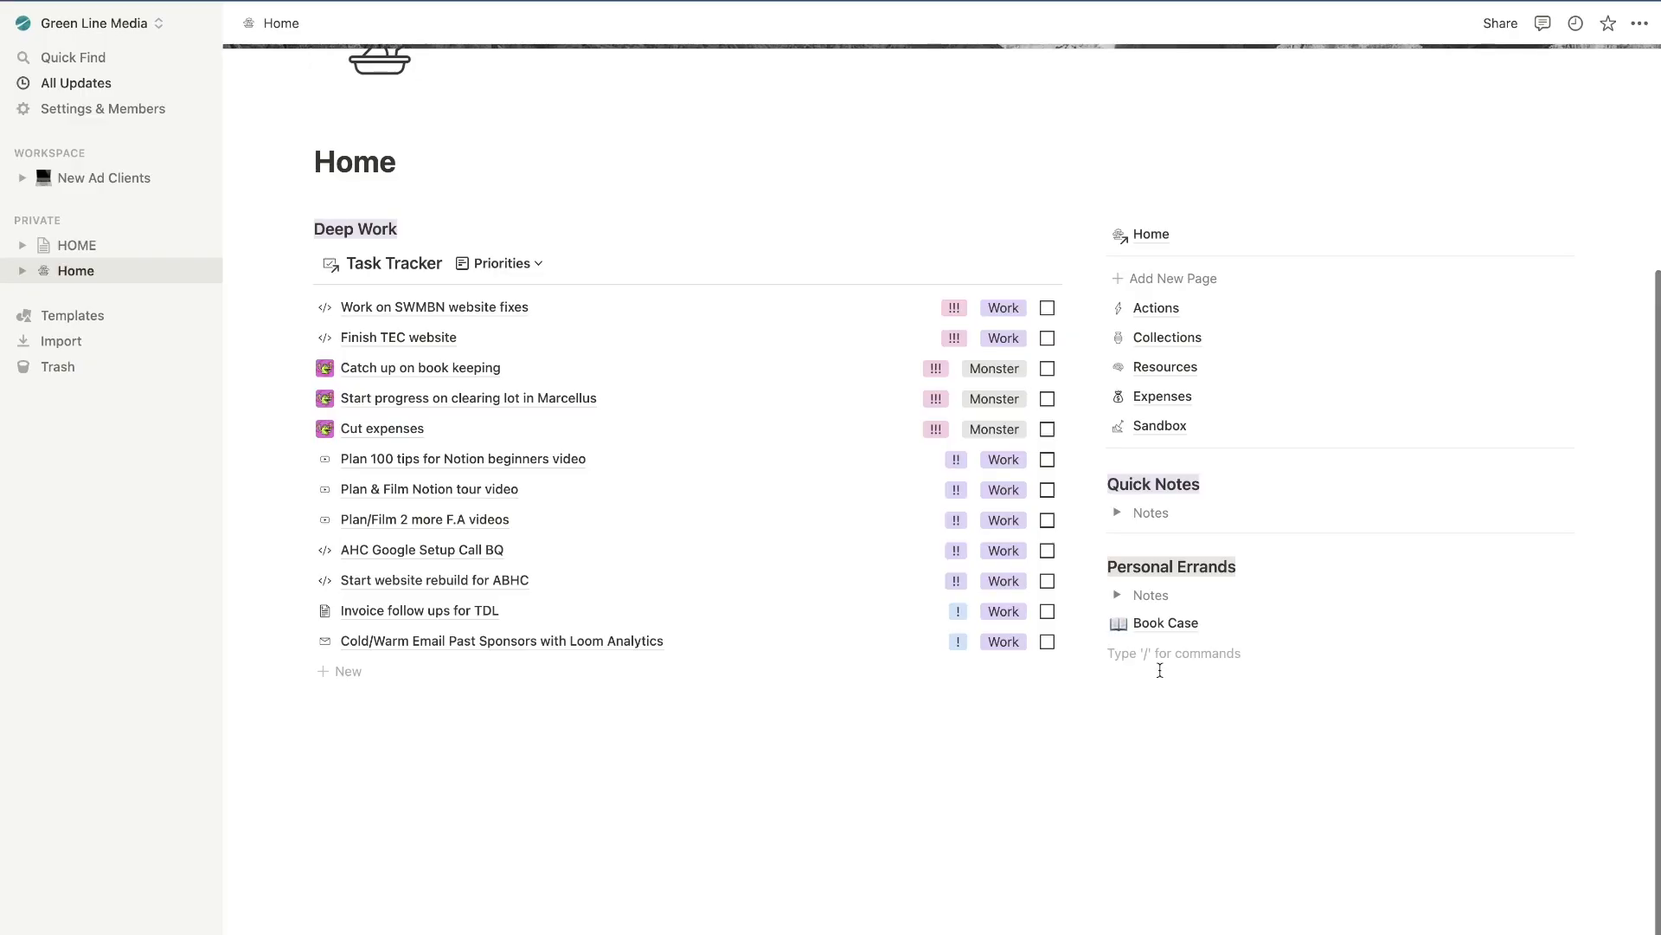
# Create a sub-page below Book Case on the Home page as a List database titled "List of Notes".
pyautogui.write('/page')
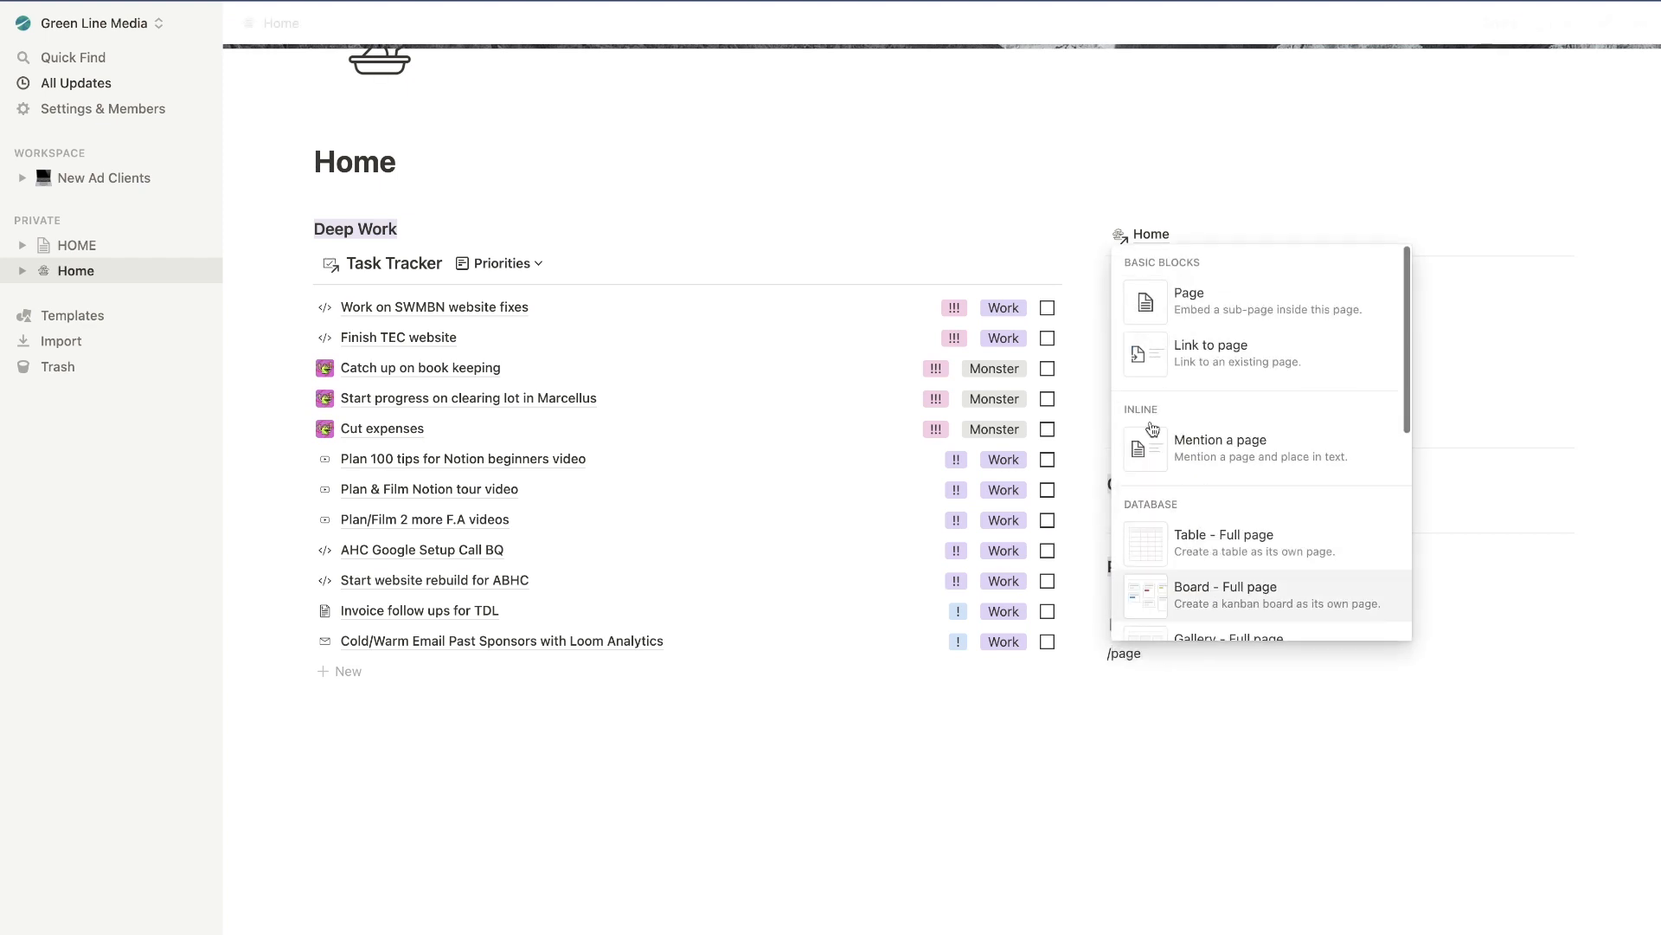
pyautogui.click(1177, 289)
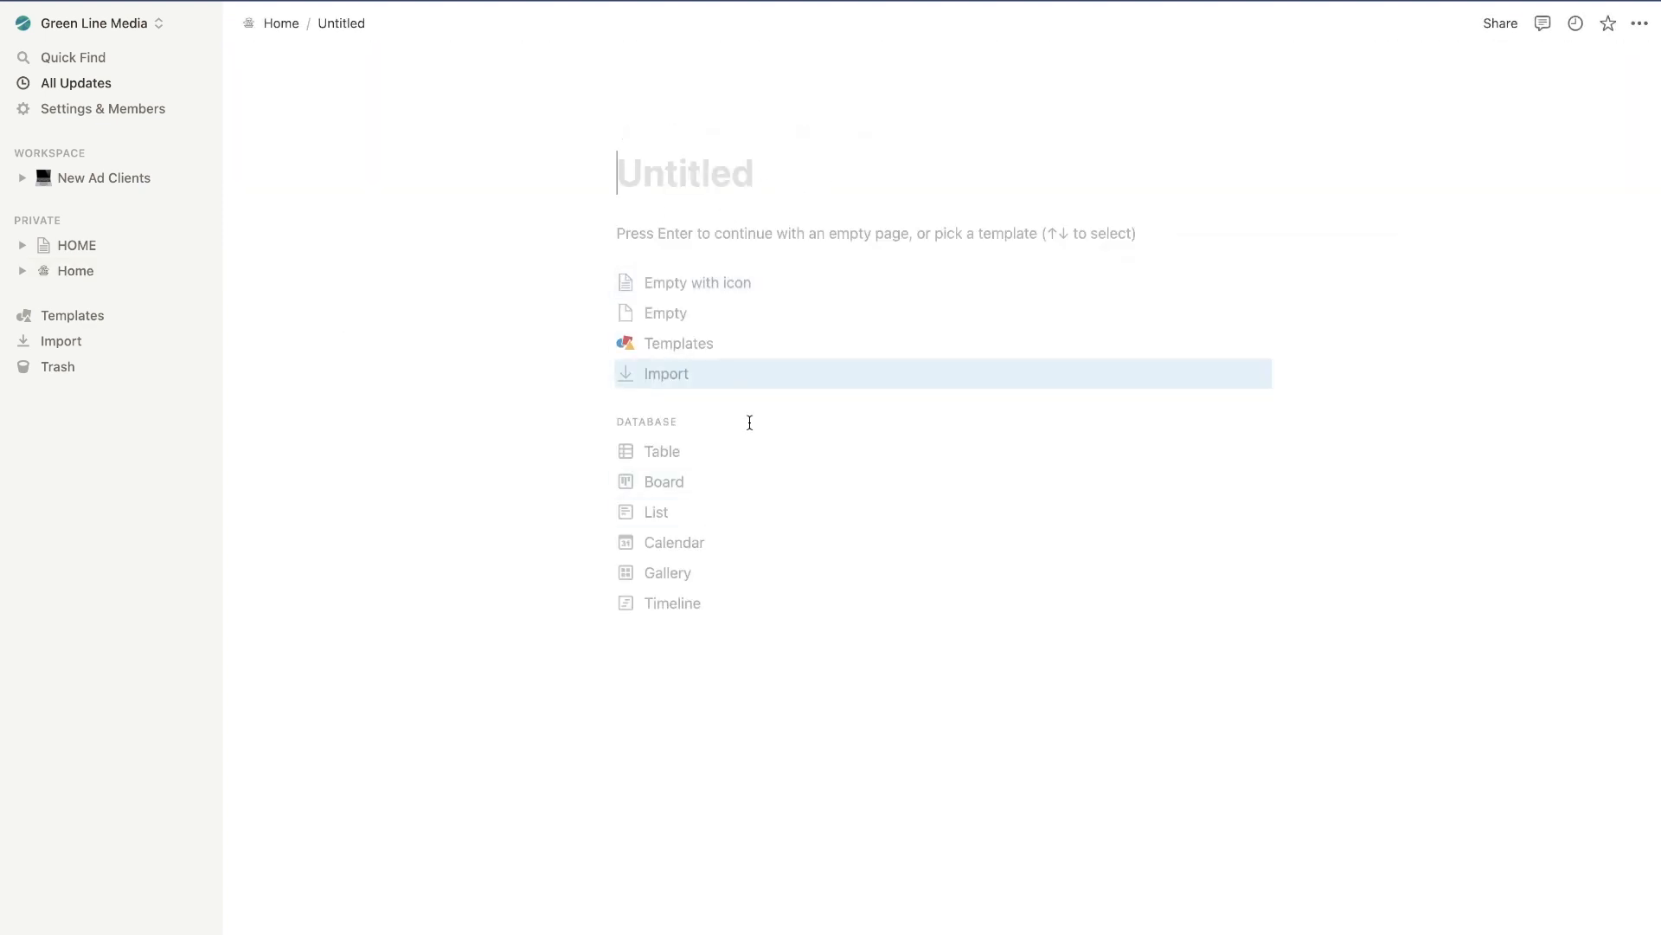
pyautogui.click(687, 512)
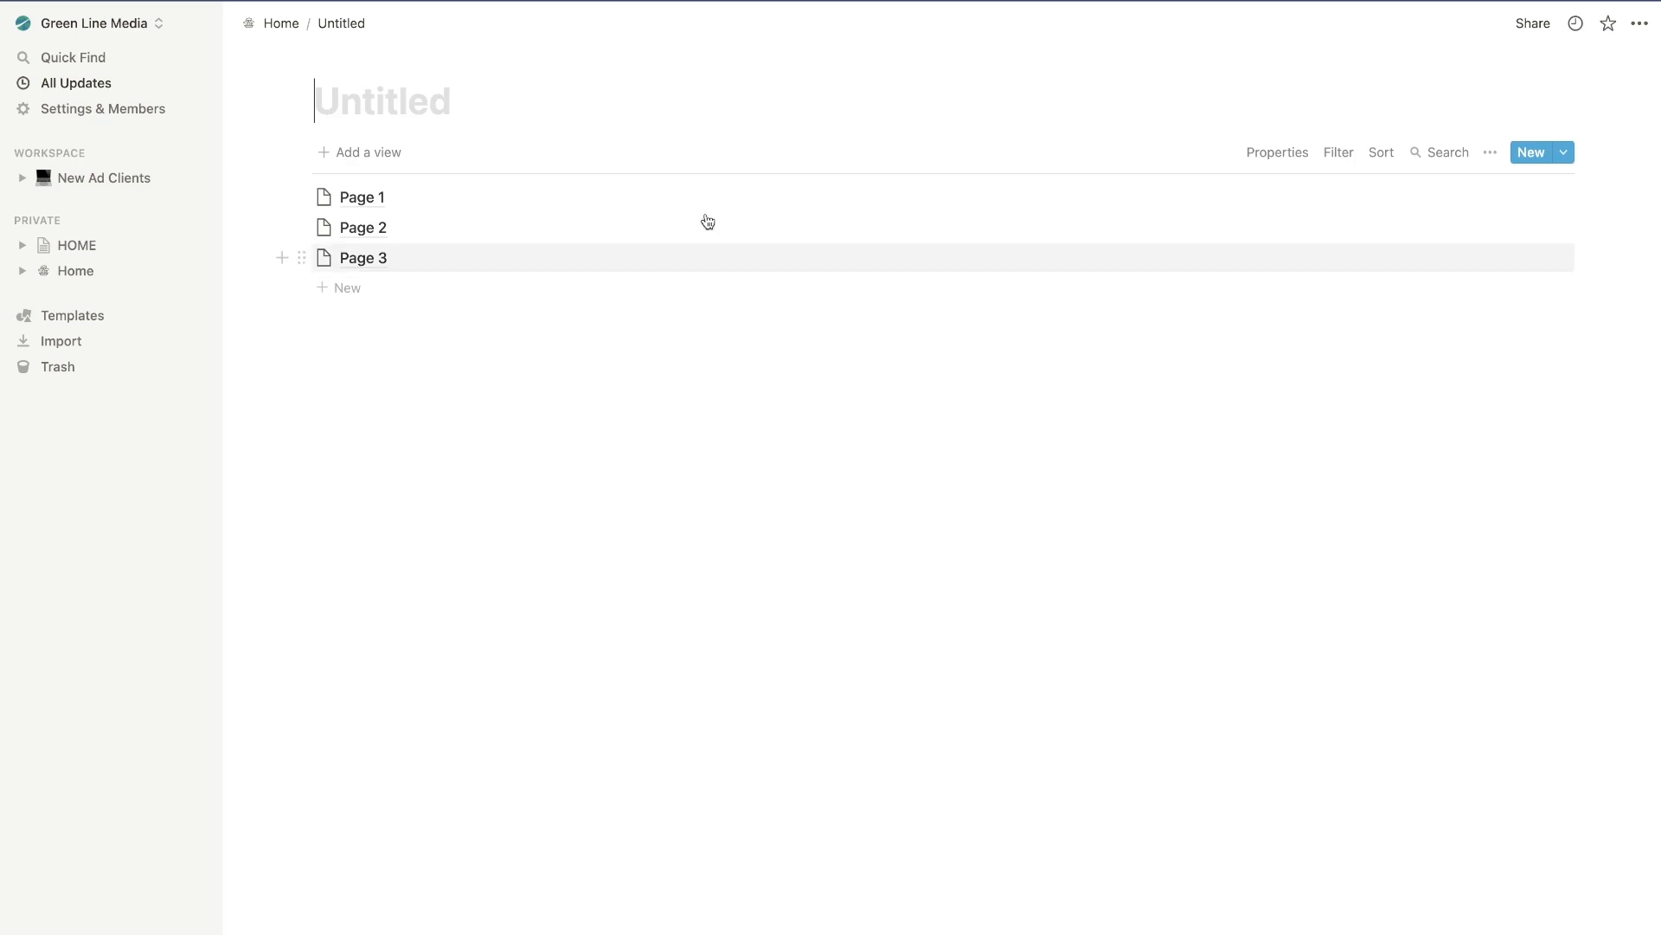
pyautogui.write('List of Notes')
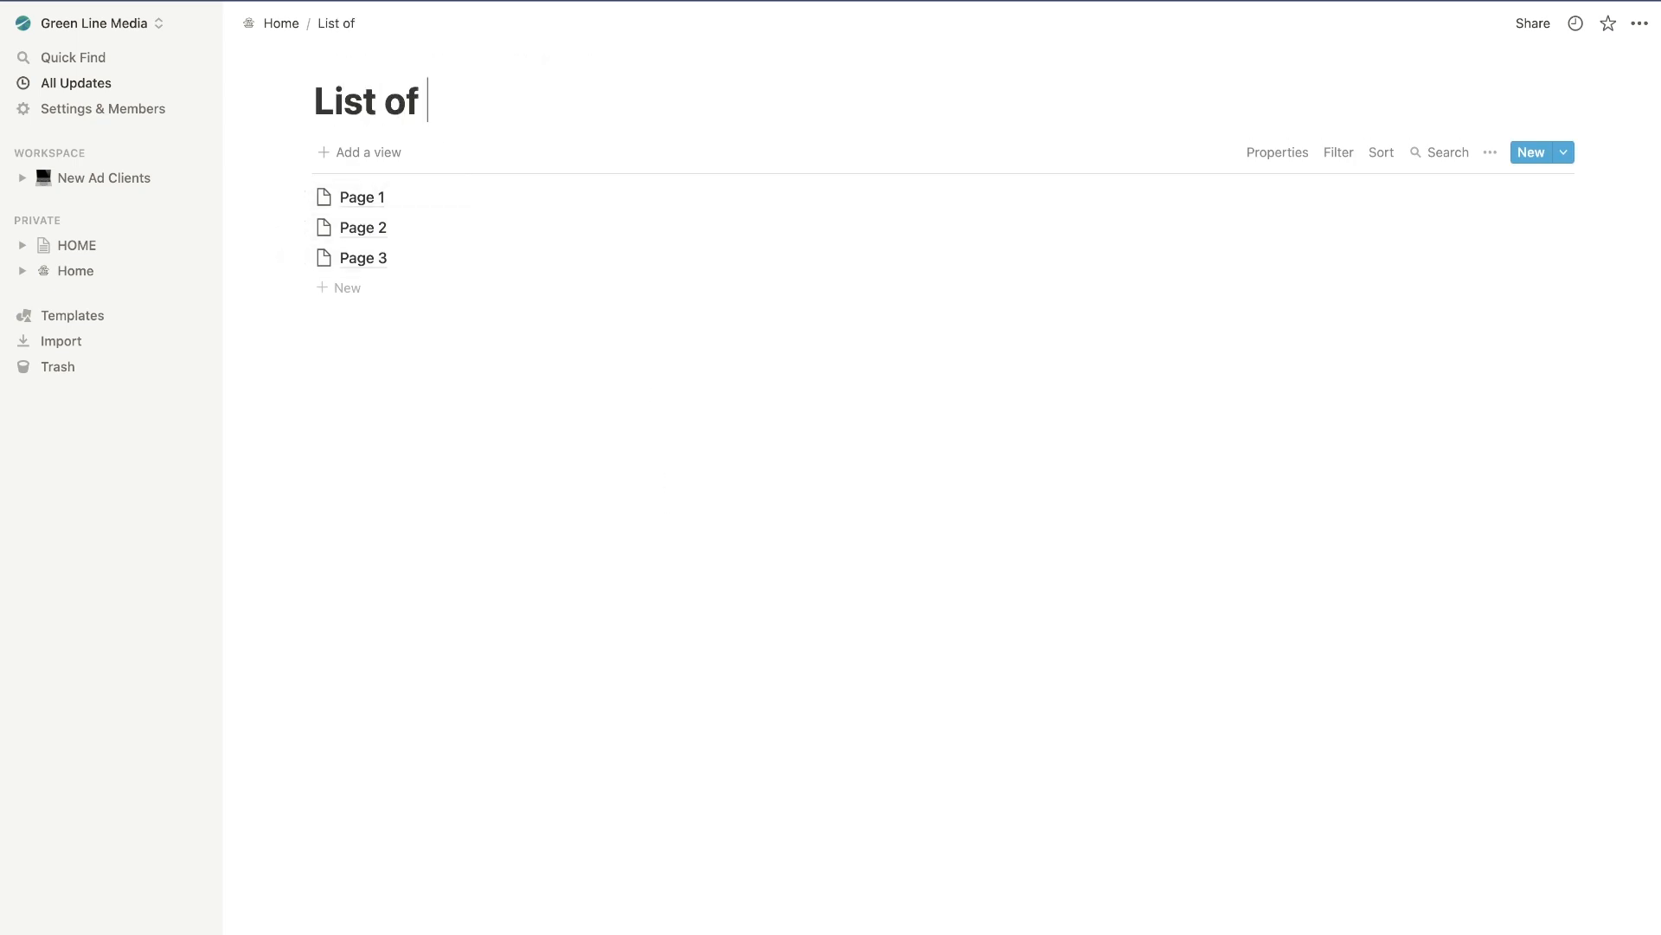
# Rename the first list entry, Page 1, as "Chapter 1 Notes of Reality Transurfing".
pyautogui.click(371, 204)
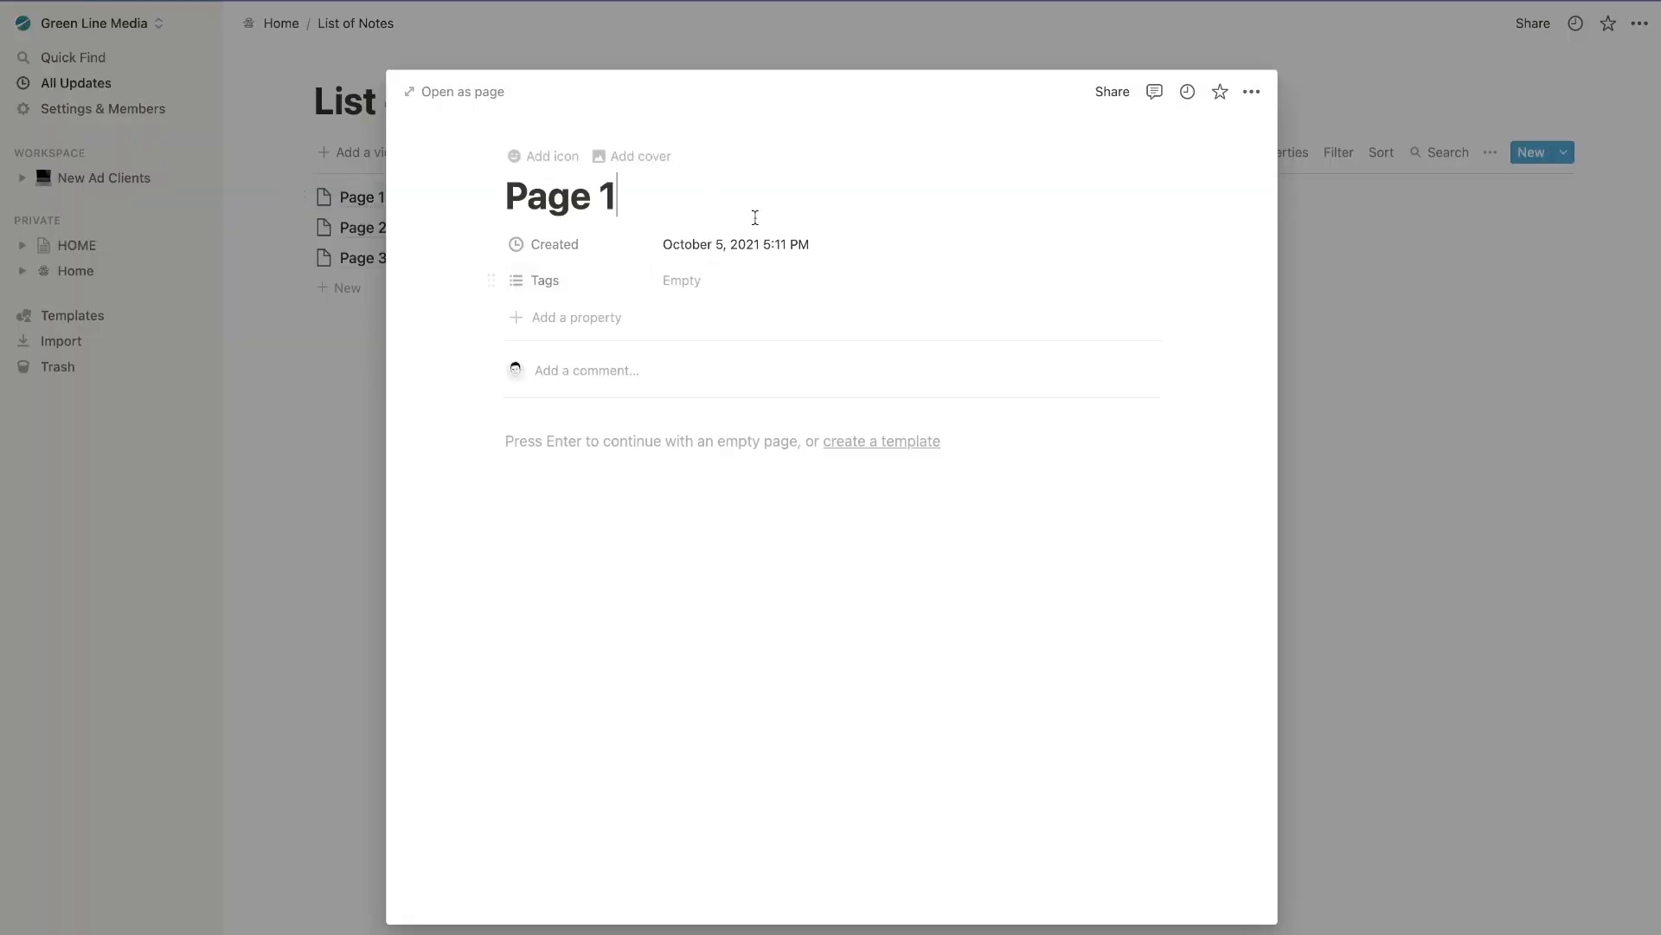
pyautogui.press('BackSpace')
pyautogui.press('BackSpace')
pyautogui.press('BackSpace')
pyautogui.press('BackSpace')
pyautogui.press('BackSpace')
pyautogui.press('BackSpace')
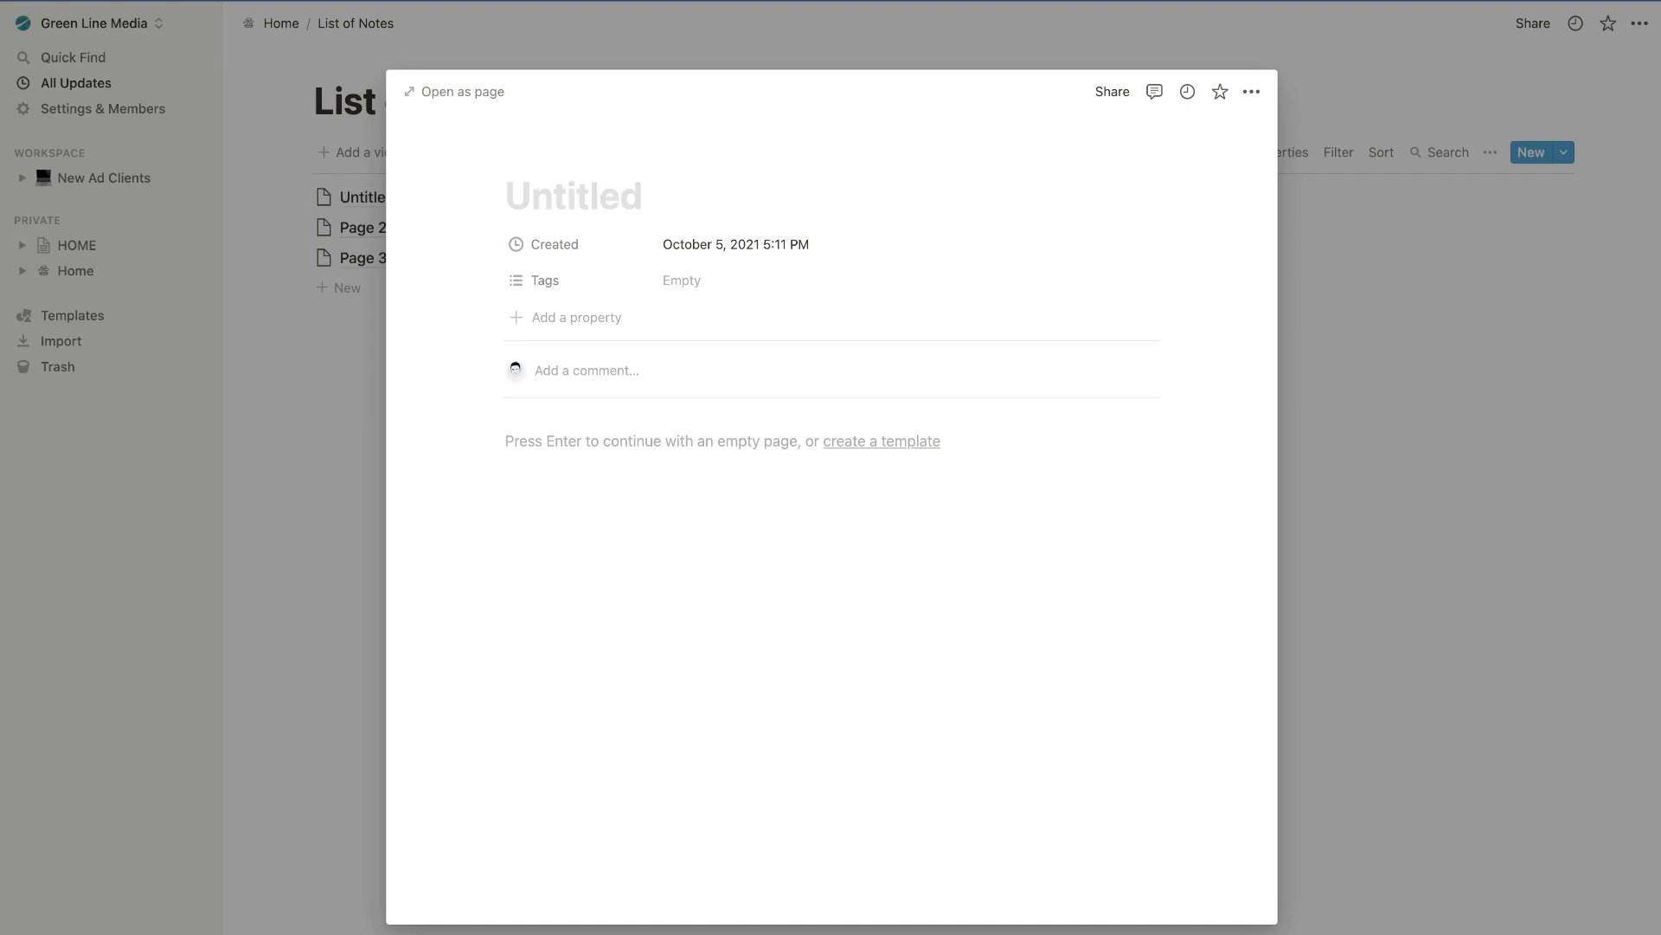
pyautogui.write('Chapot')
pyautogui.press('BackSpace')
pyautogui.press('BackSpace')
pyautogui.write('ter 1 Notes of')
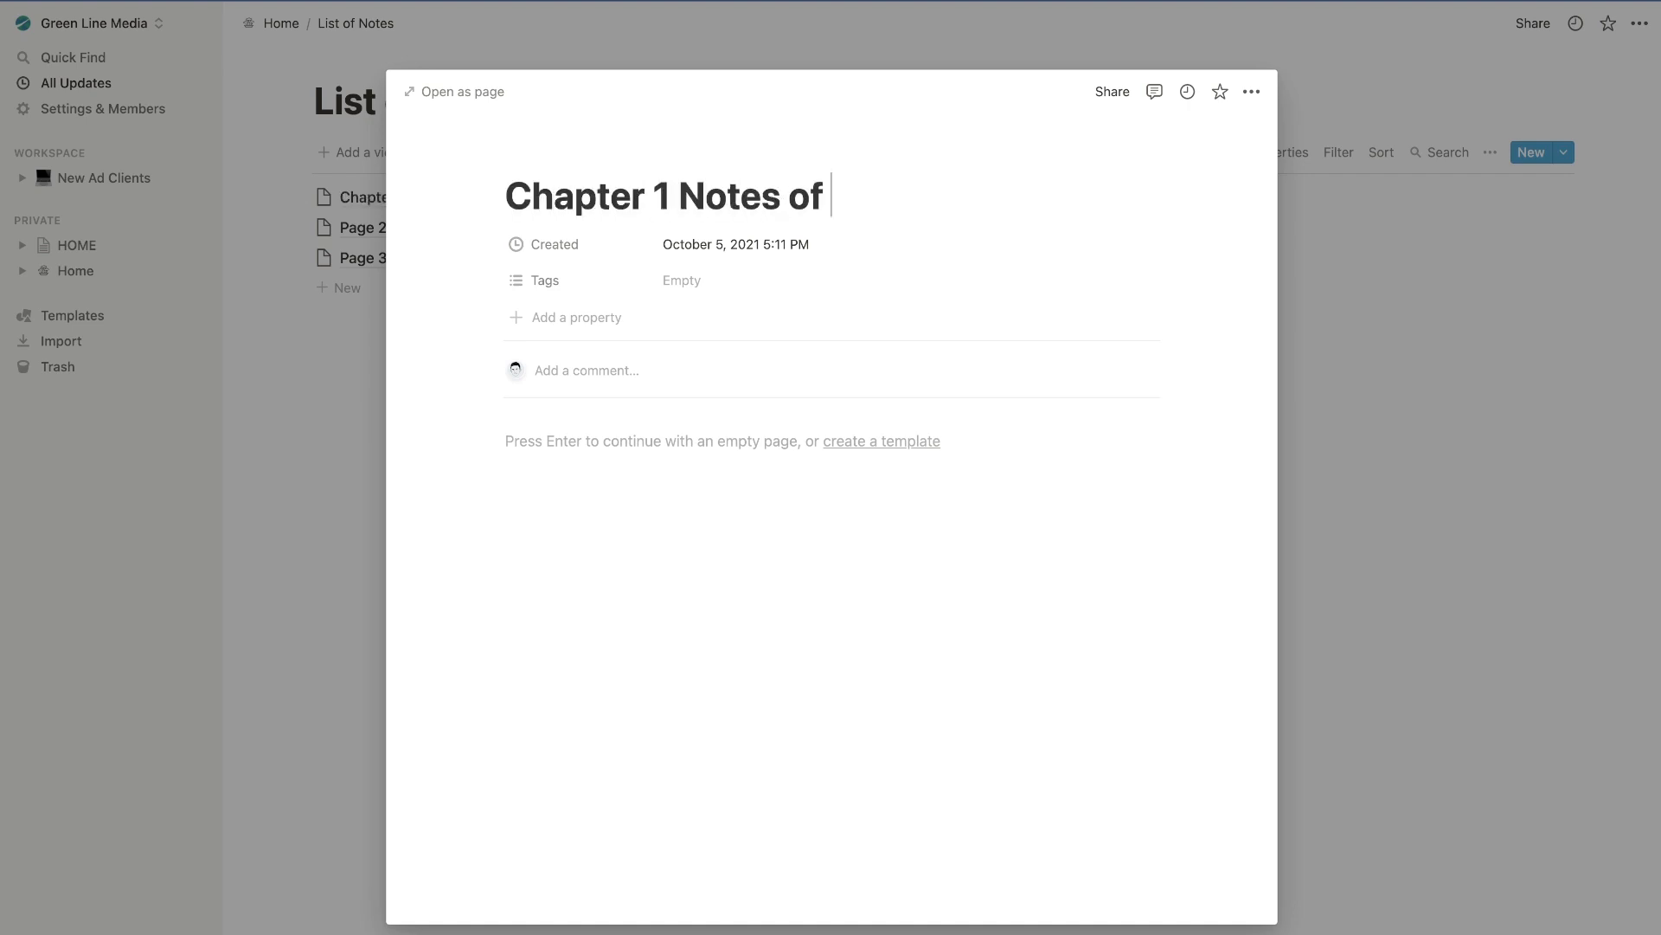
pyautogui.write(' Reality Transurfing')
pyautogui.press('Return')
# Write "Enter some notes here.." in the body of the Chapter 1 notes page.
pyautogui.click(535, 437)
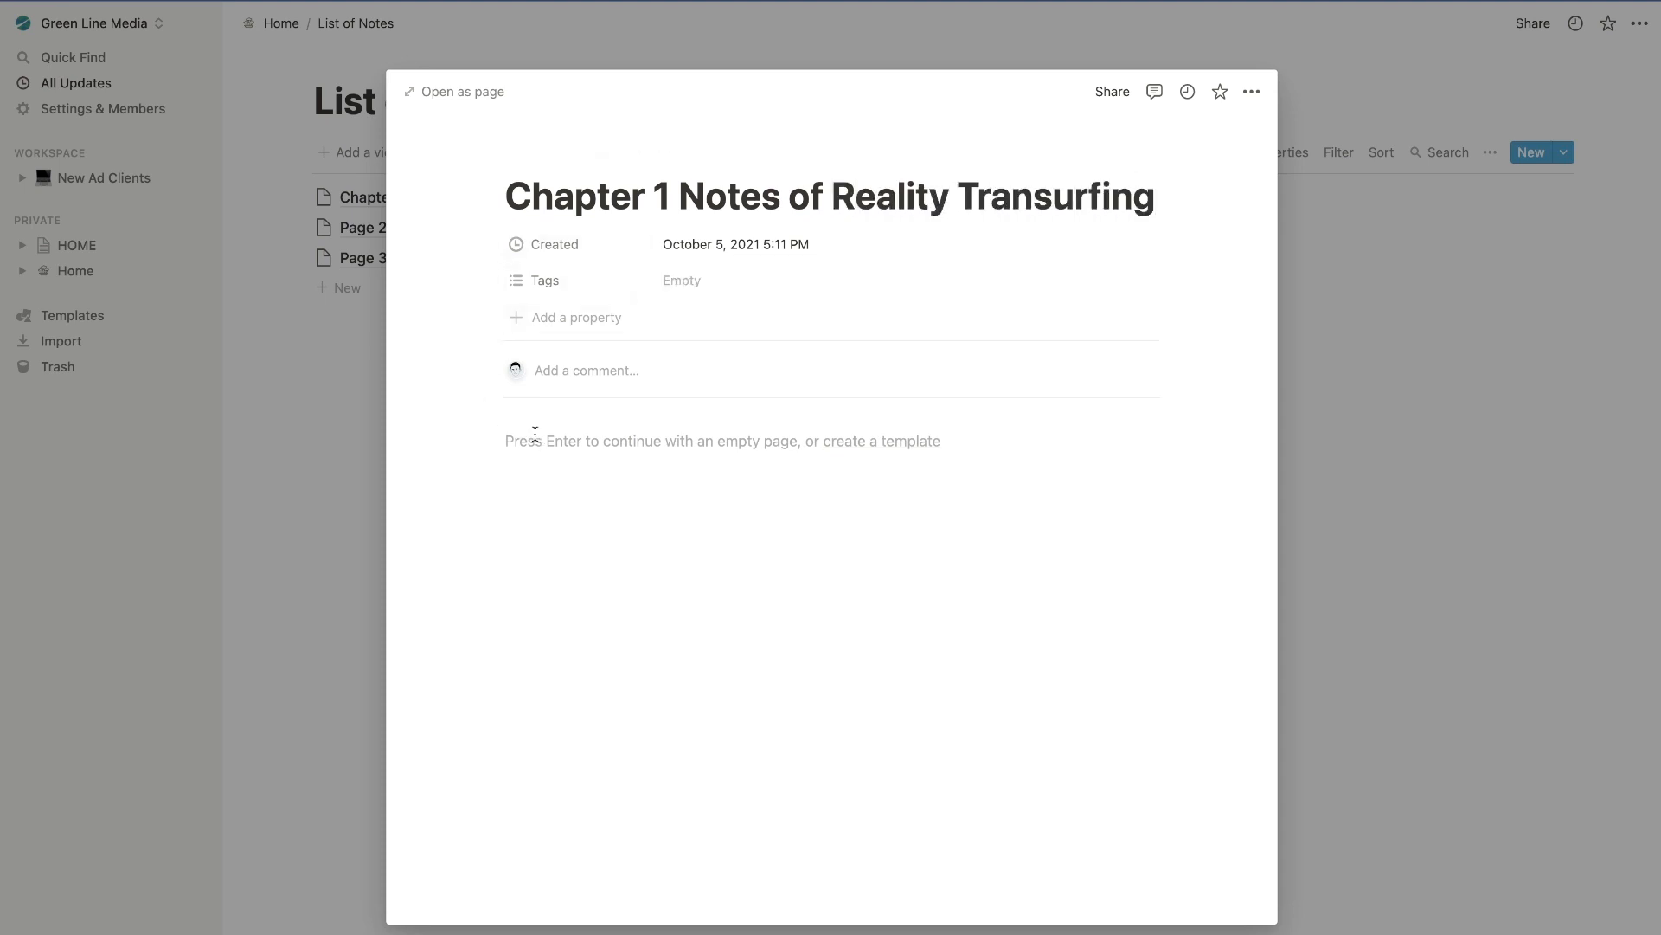
pyautogui.click(534, 437)
pyautogui.write('Enter some notes here..')
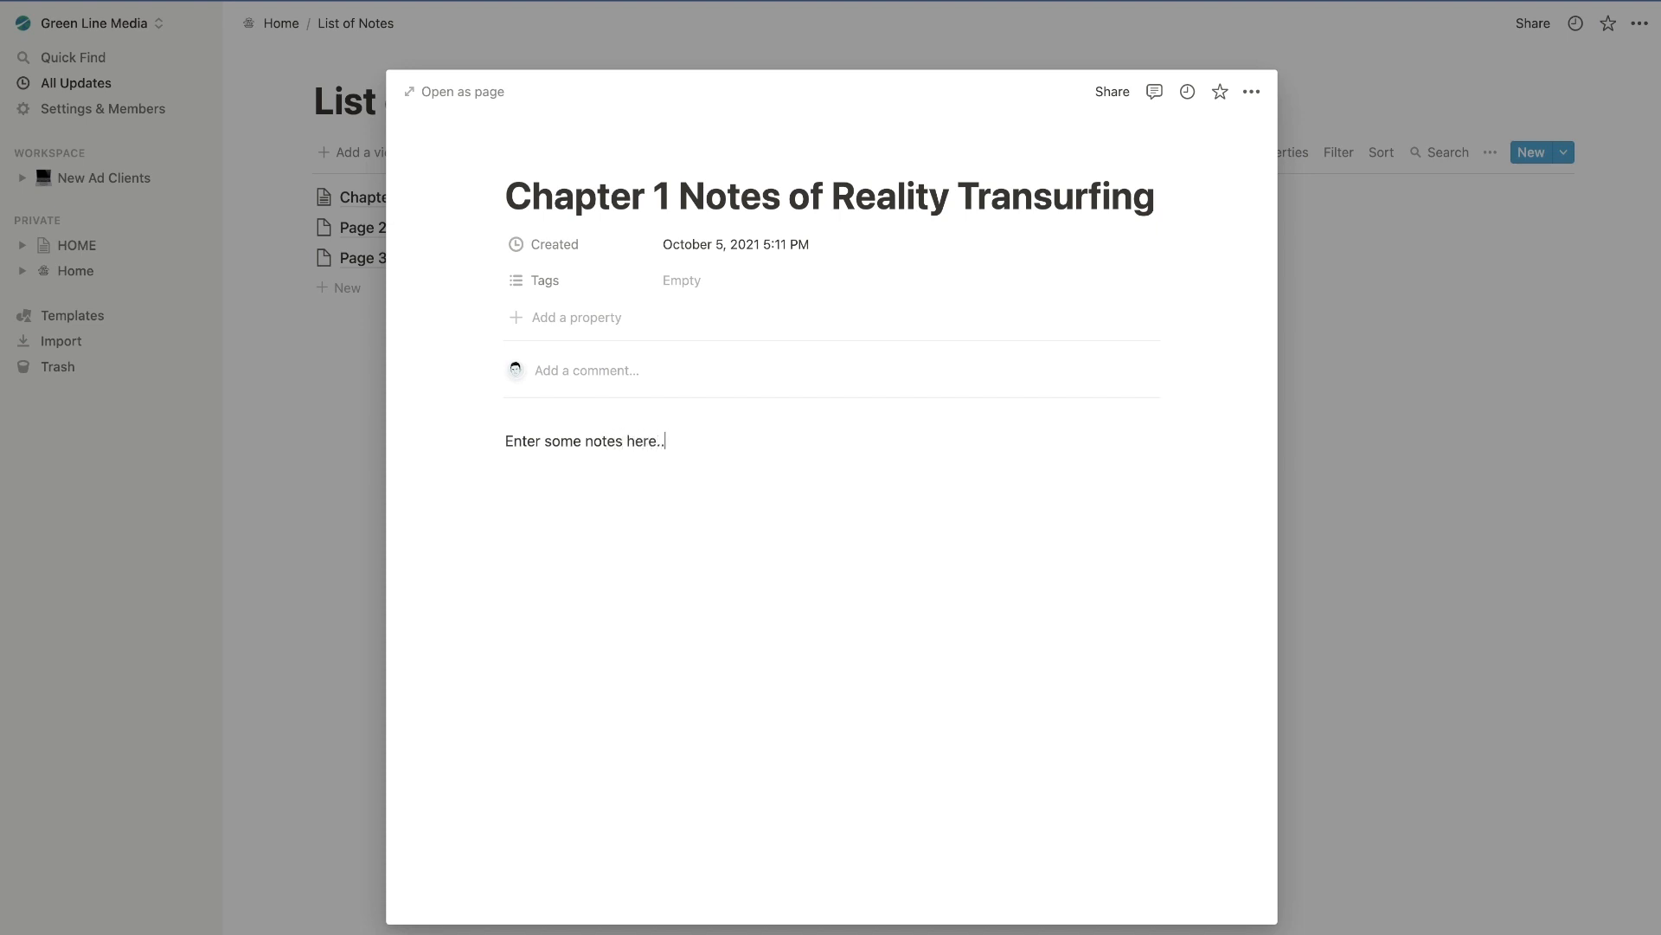
# Rename the second entry, Page 2, in List of Notes as "Notes on Outsiders - What make's them different?".
pyautogui.moveTo(608, 208); pyautogui.dragTo(680, 200)
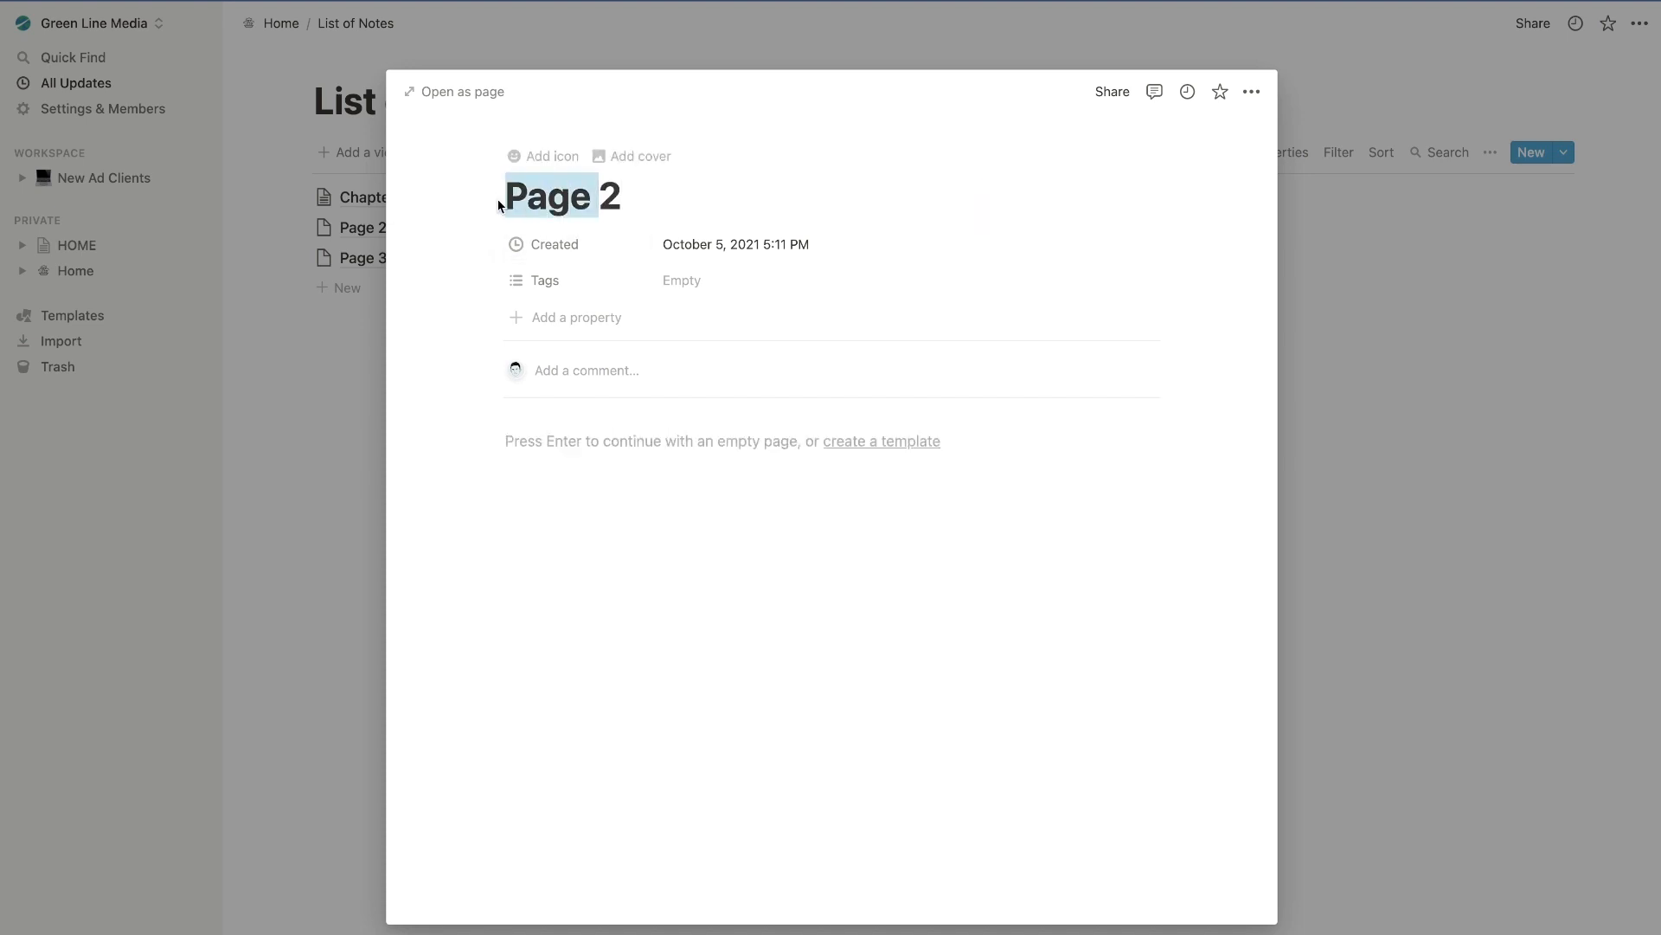
pyautogui.click(503, 203)
pyautogui.press('BackSpace')
pyautogui.write('N')
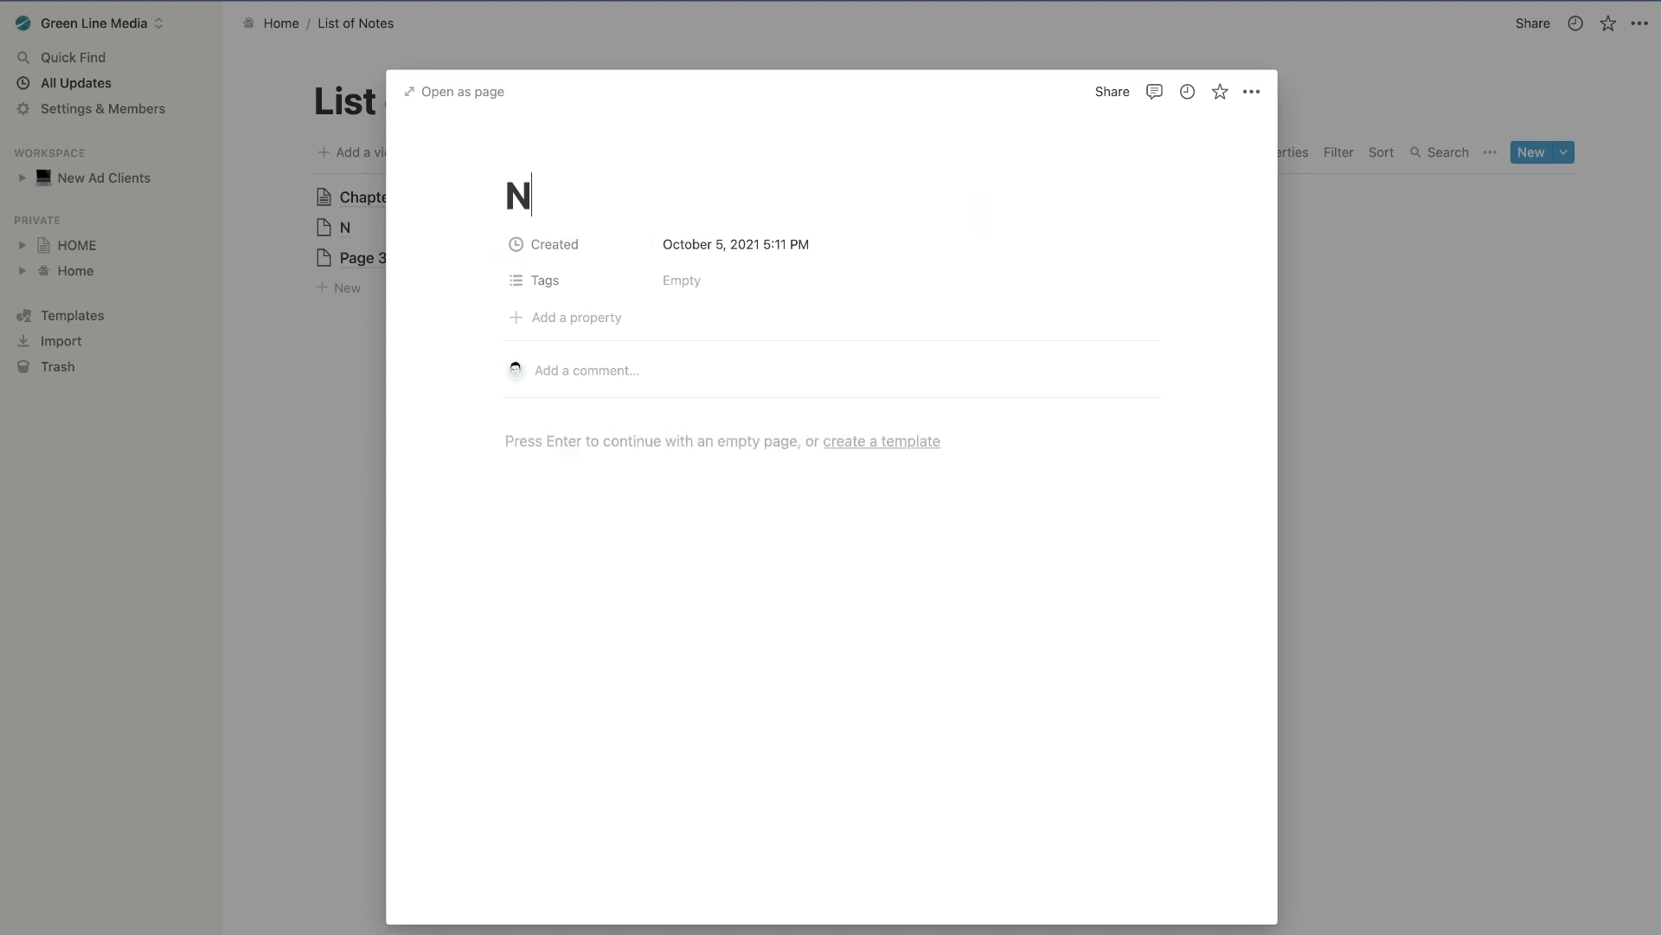
pyautogui.write('otes on Outsiders -')
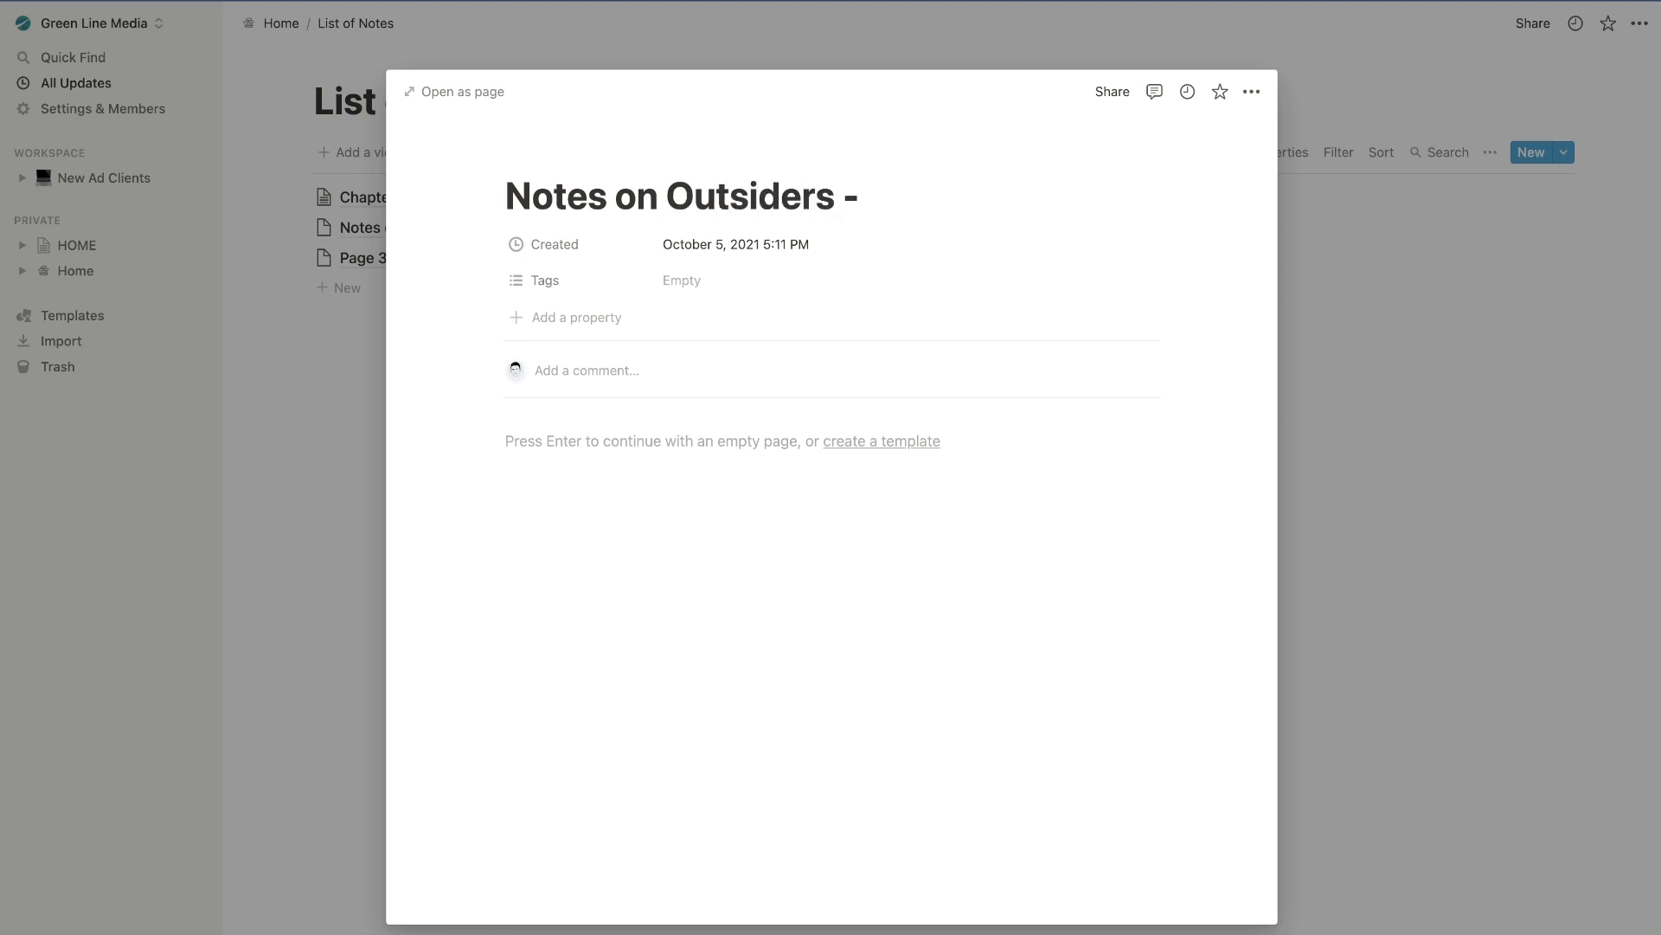
pyautogui.write(" What make's")
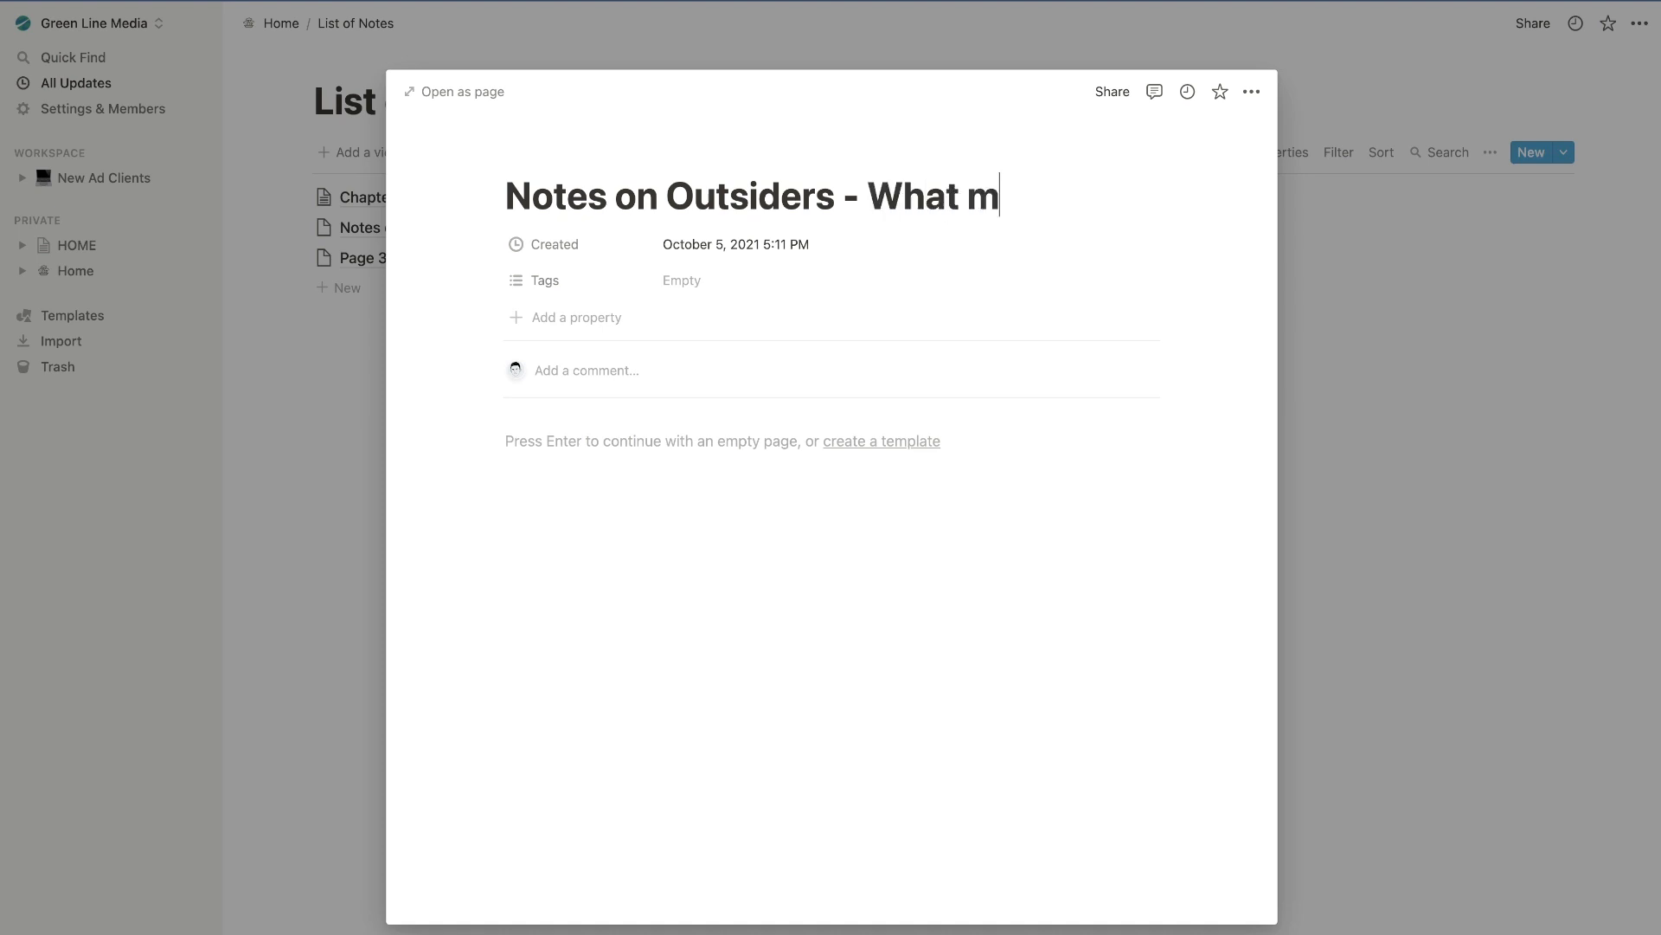
pyautogui.press('BackSpace')
pyautogui.write("'s them different?")
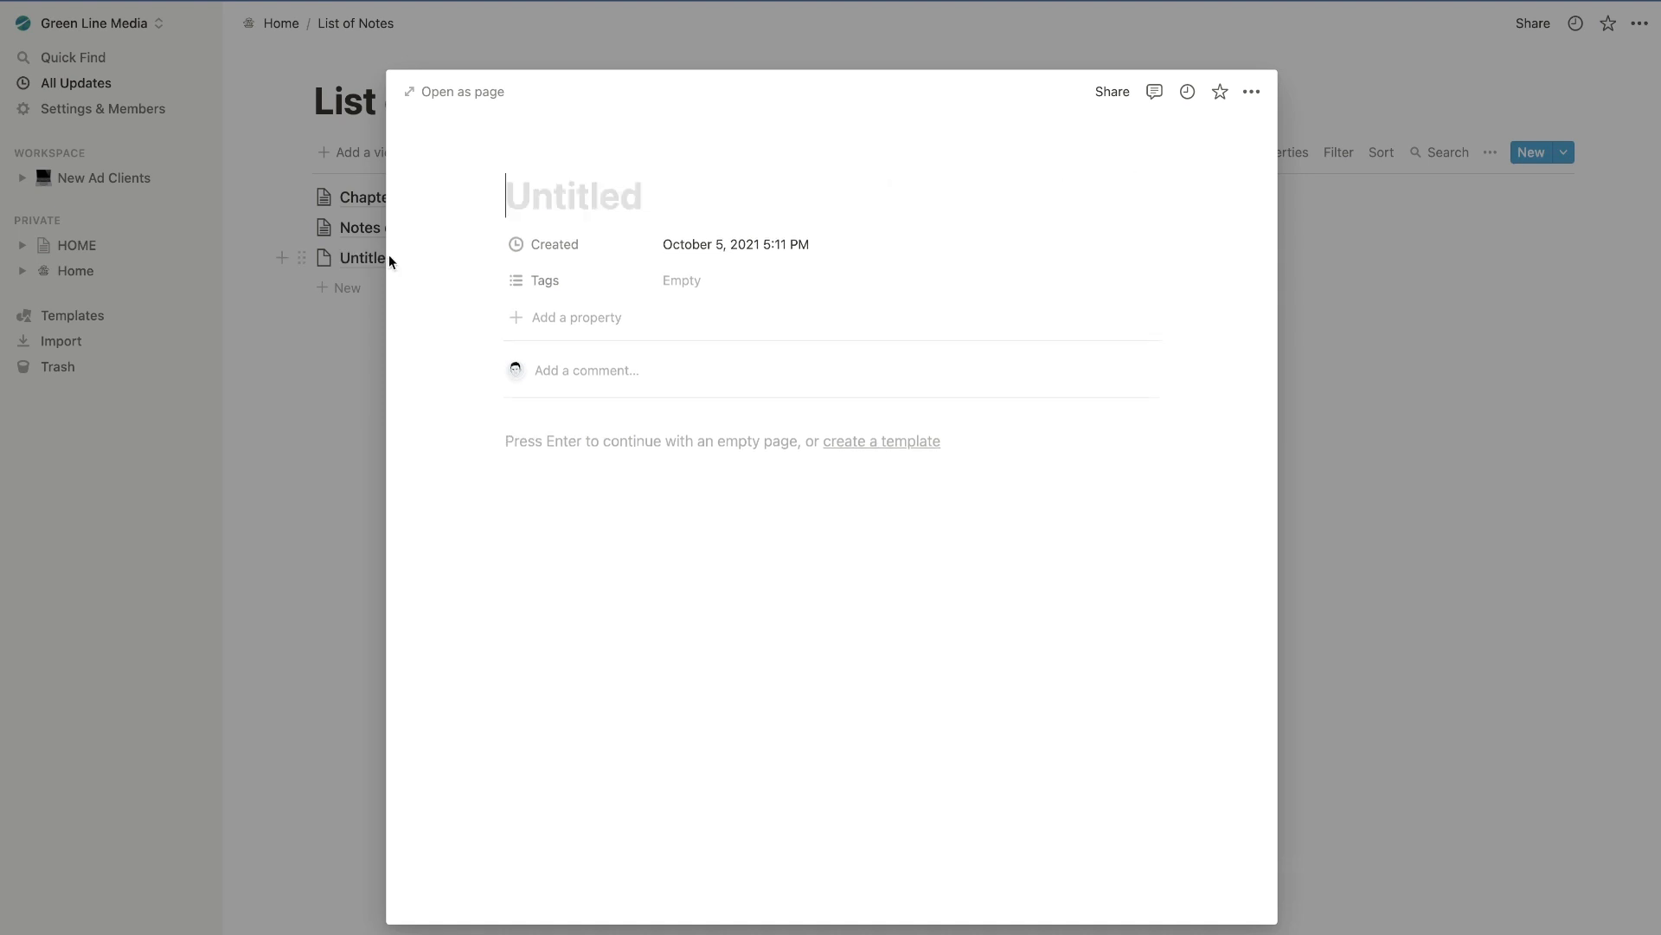
# Retitle the third list entry "Personal MBA Notes 1" and write "Everything you need to know without college!" in its body.
pyautogui.write('Per')
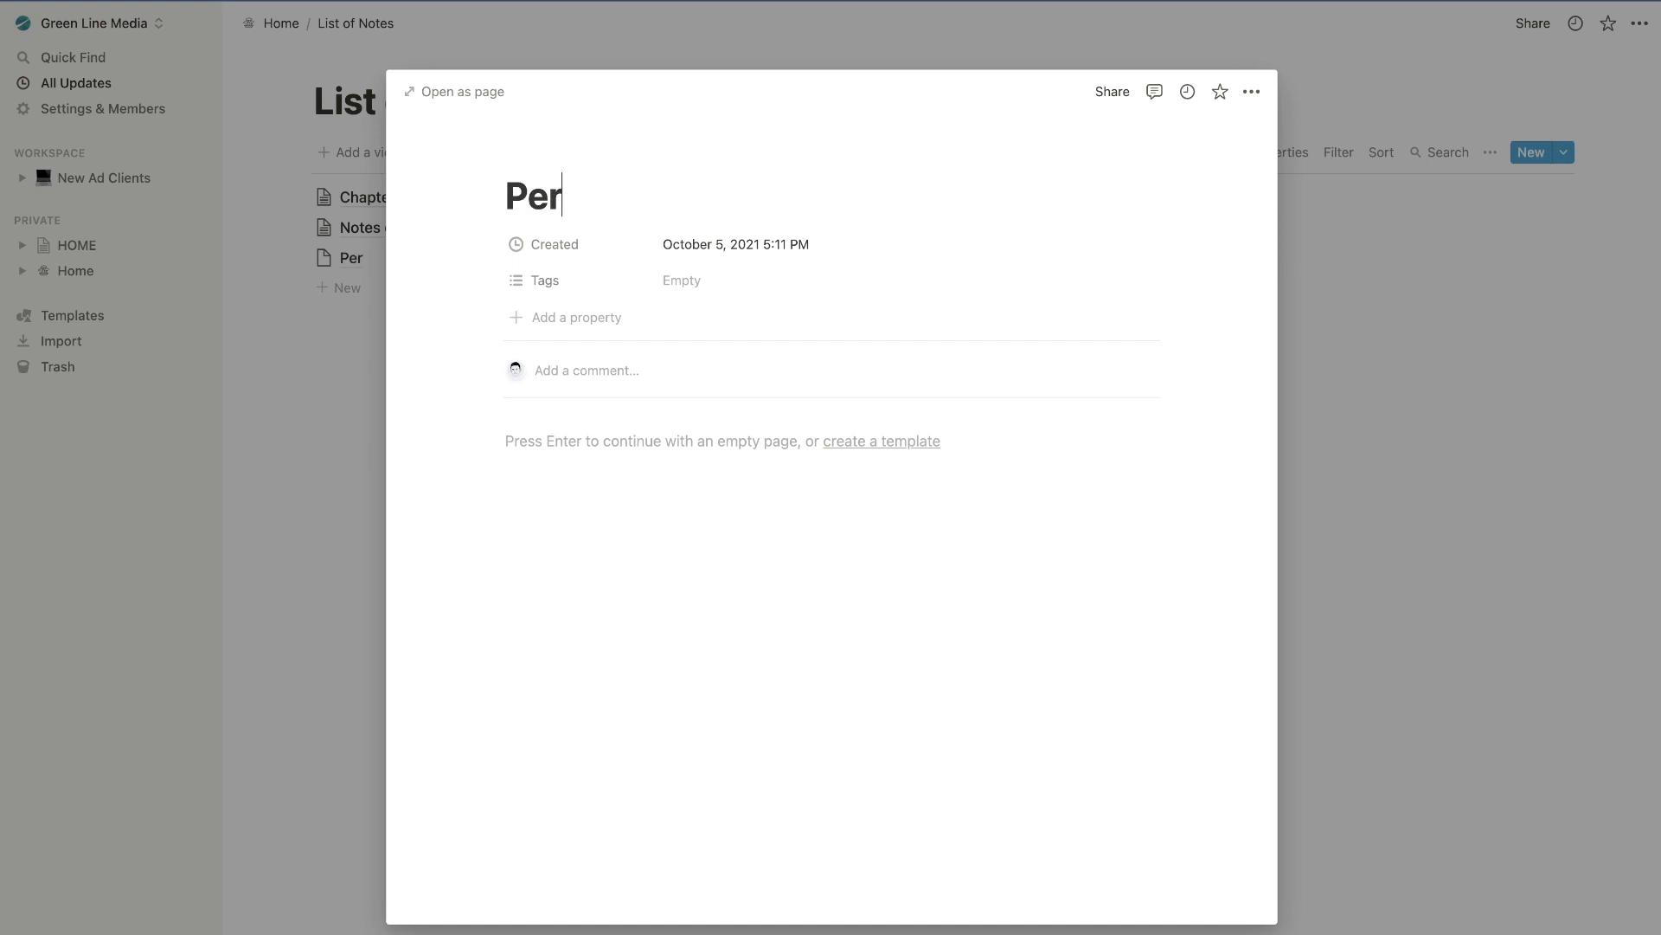
pyautogui.write('sonal MBA ')
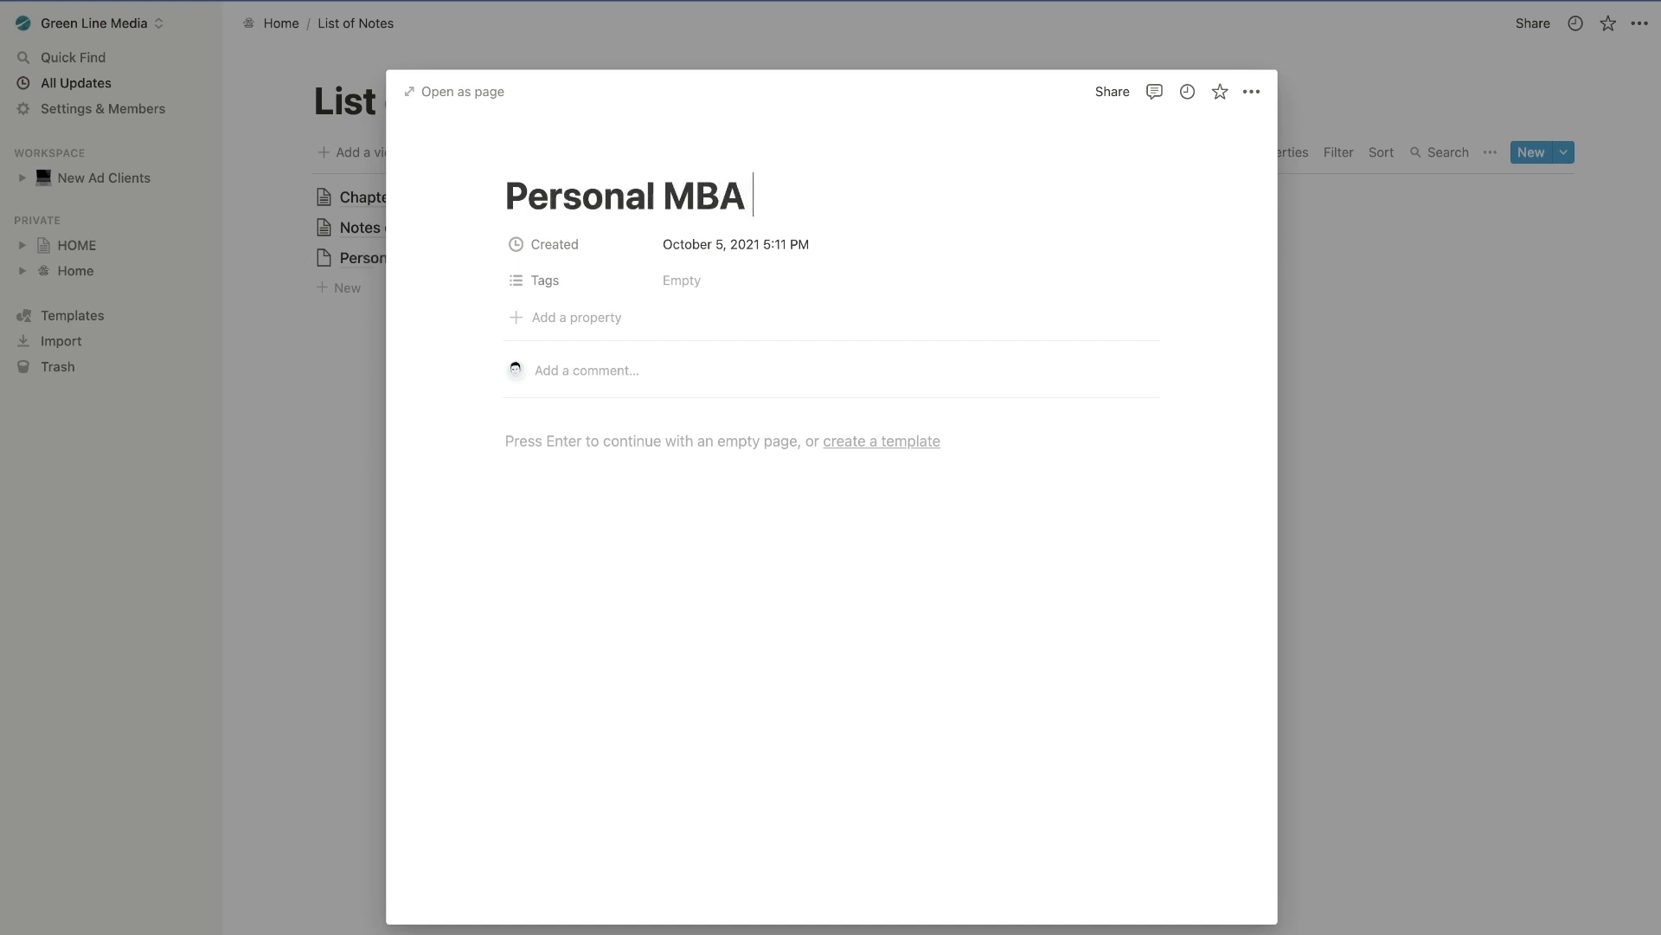
pyautogui.write('Notes 1')
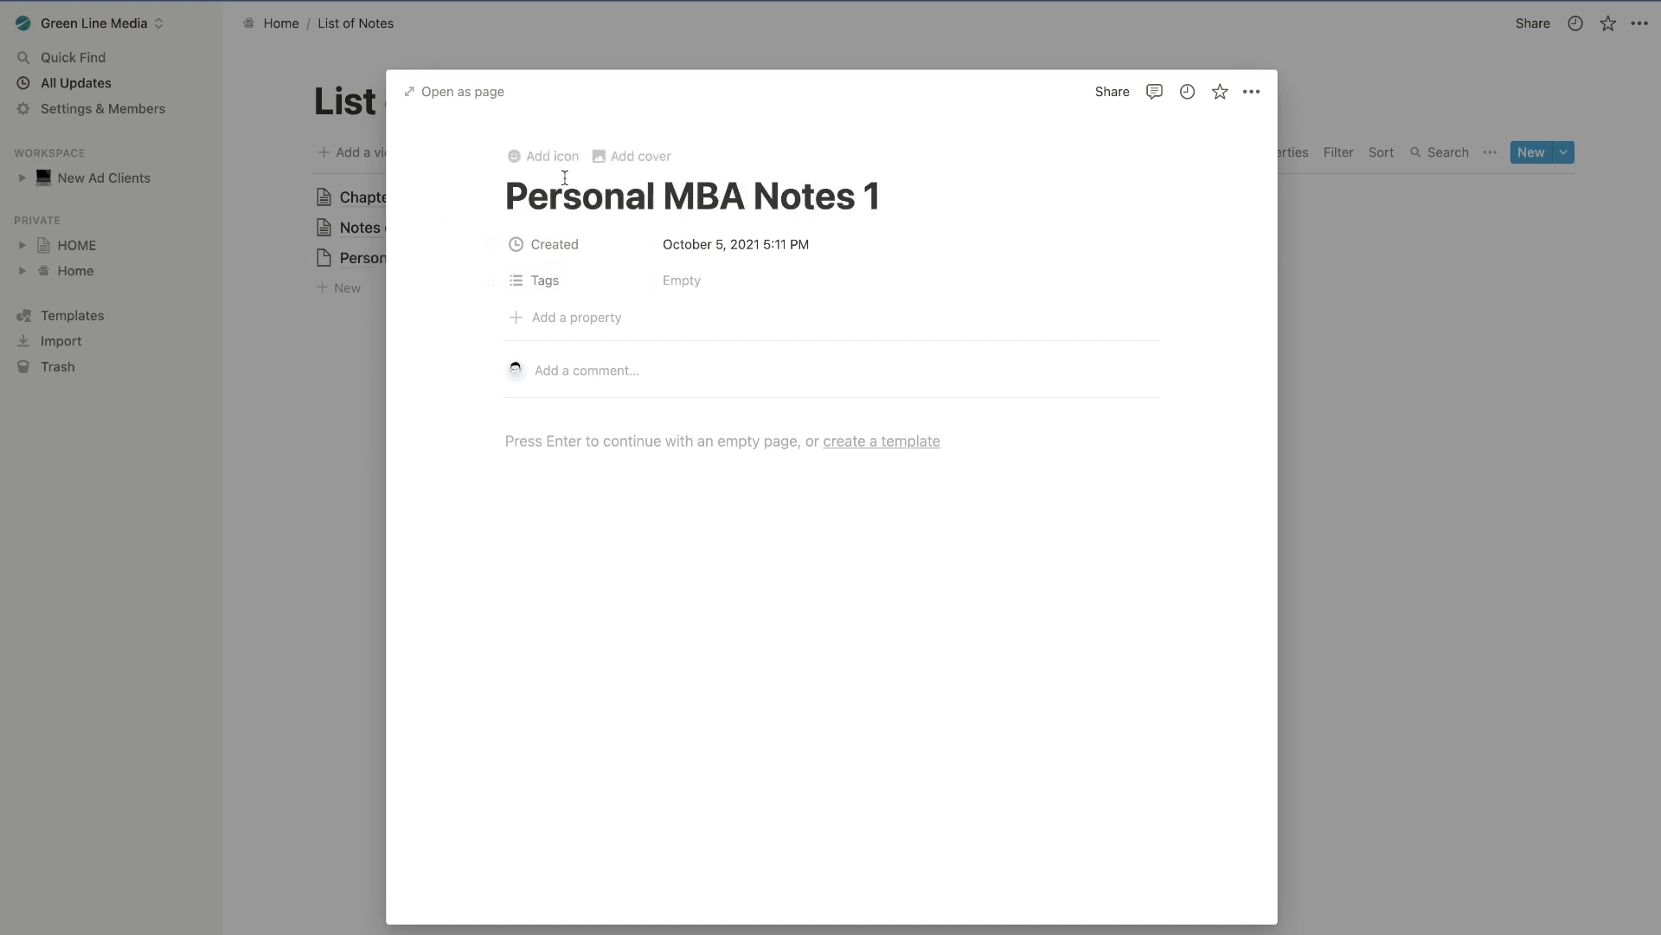
pyautogui.click(601, 433)
pyautogui.write('Everything you need to know wit')
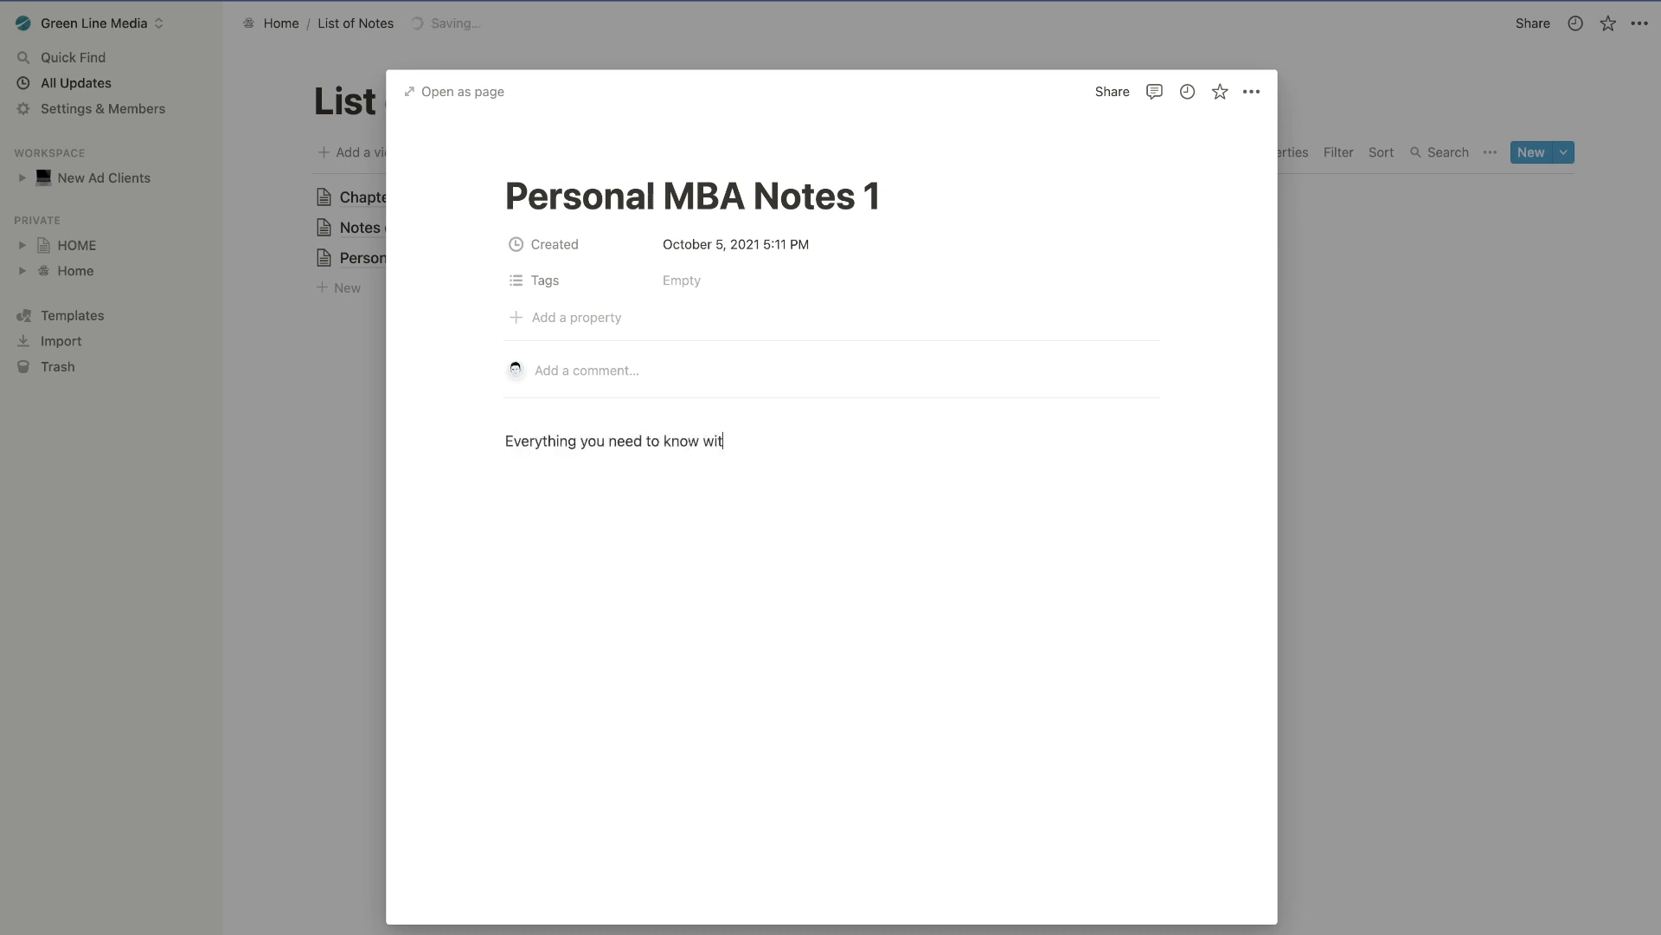
pyautogui.press('Escape')
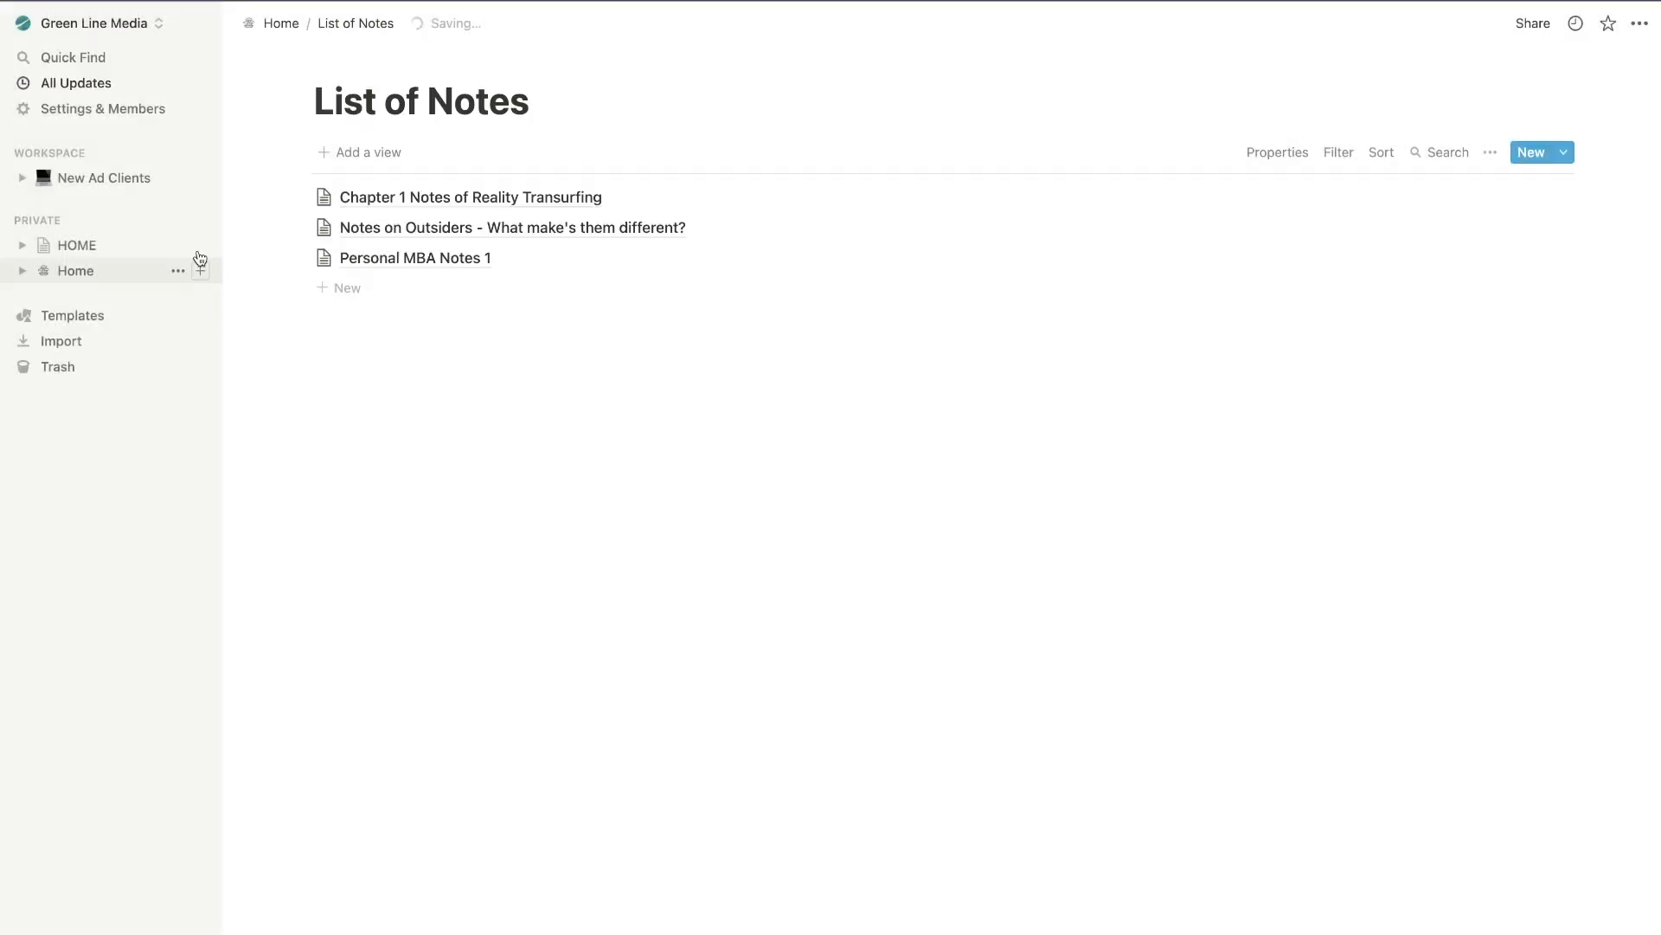
# Duplicate the Personal MBA Notes 1 entry and rename the copy as "Personal MBA Notes 2".
pyautogui.click(301, 257)
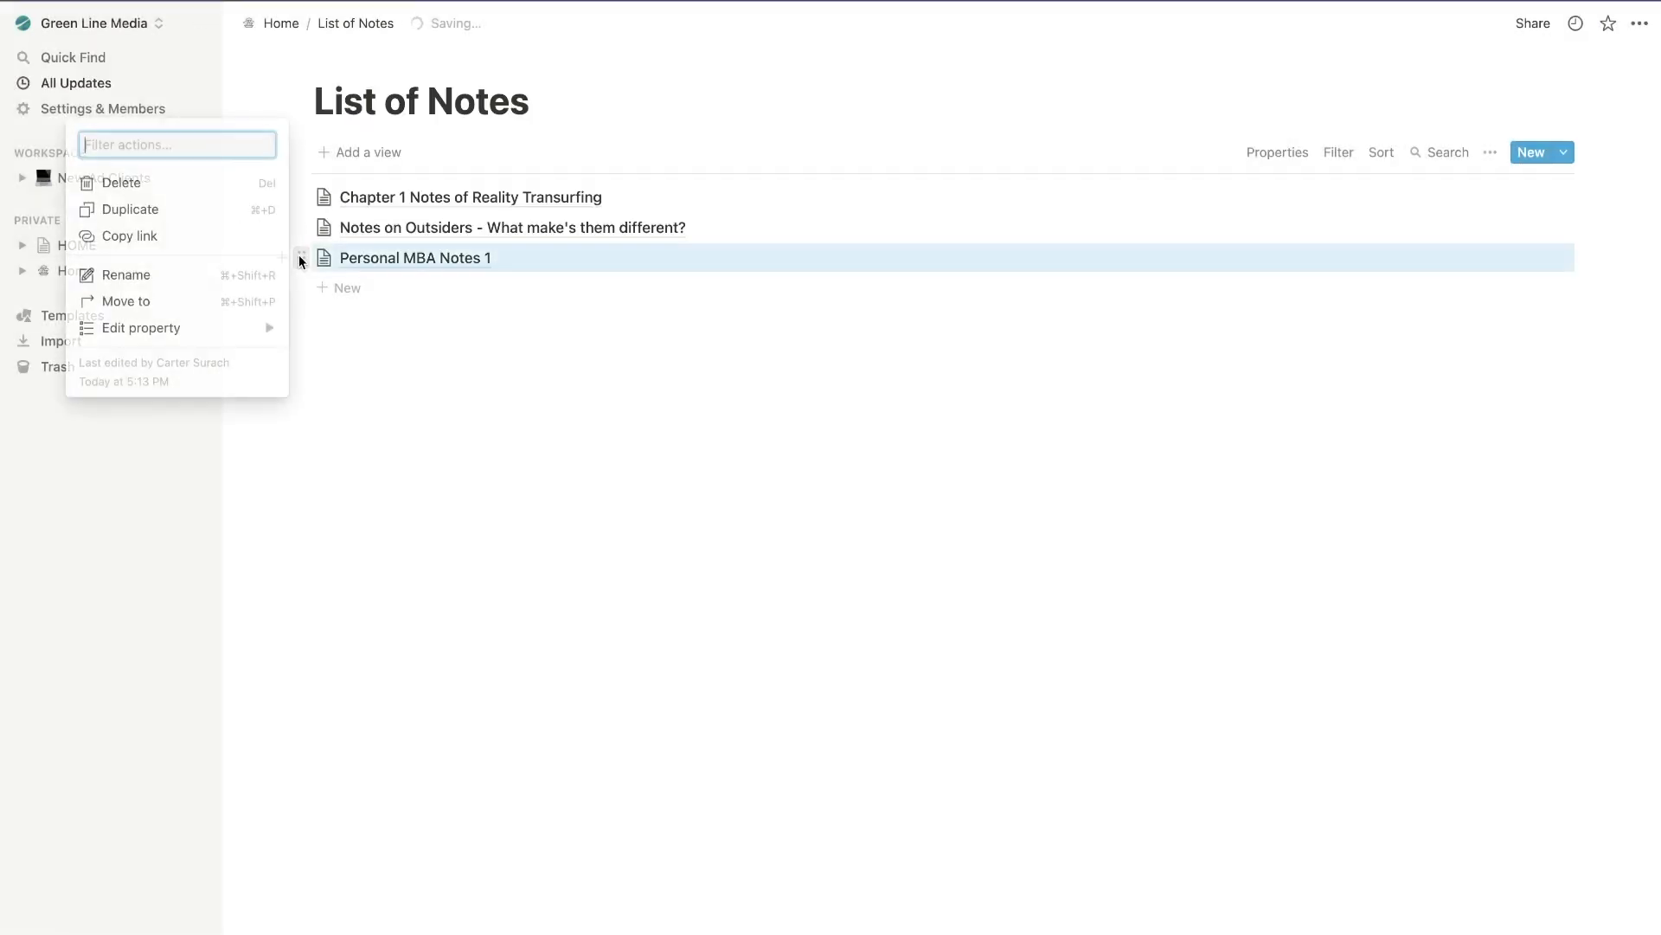
pyautogui.click(229, 208)
pyautogui.click(389, 288)
pyautogui.moveTo(651, 200); pyautogui.dragTo(505, 197)
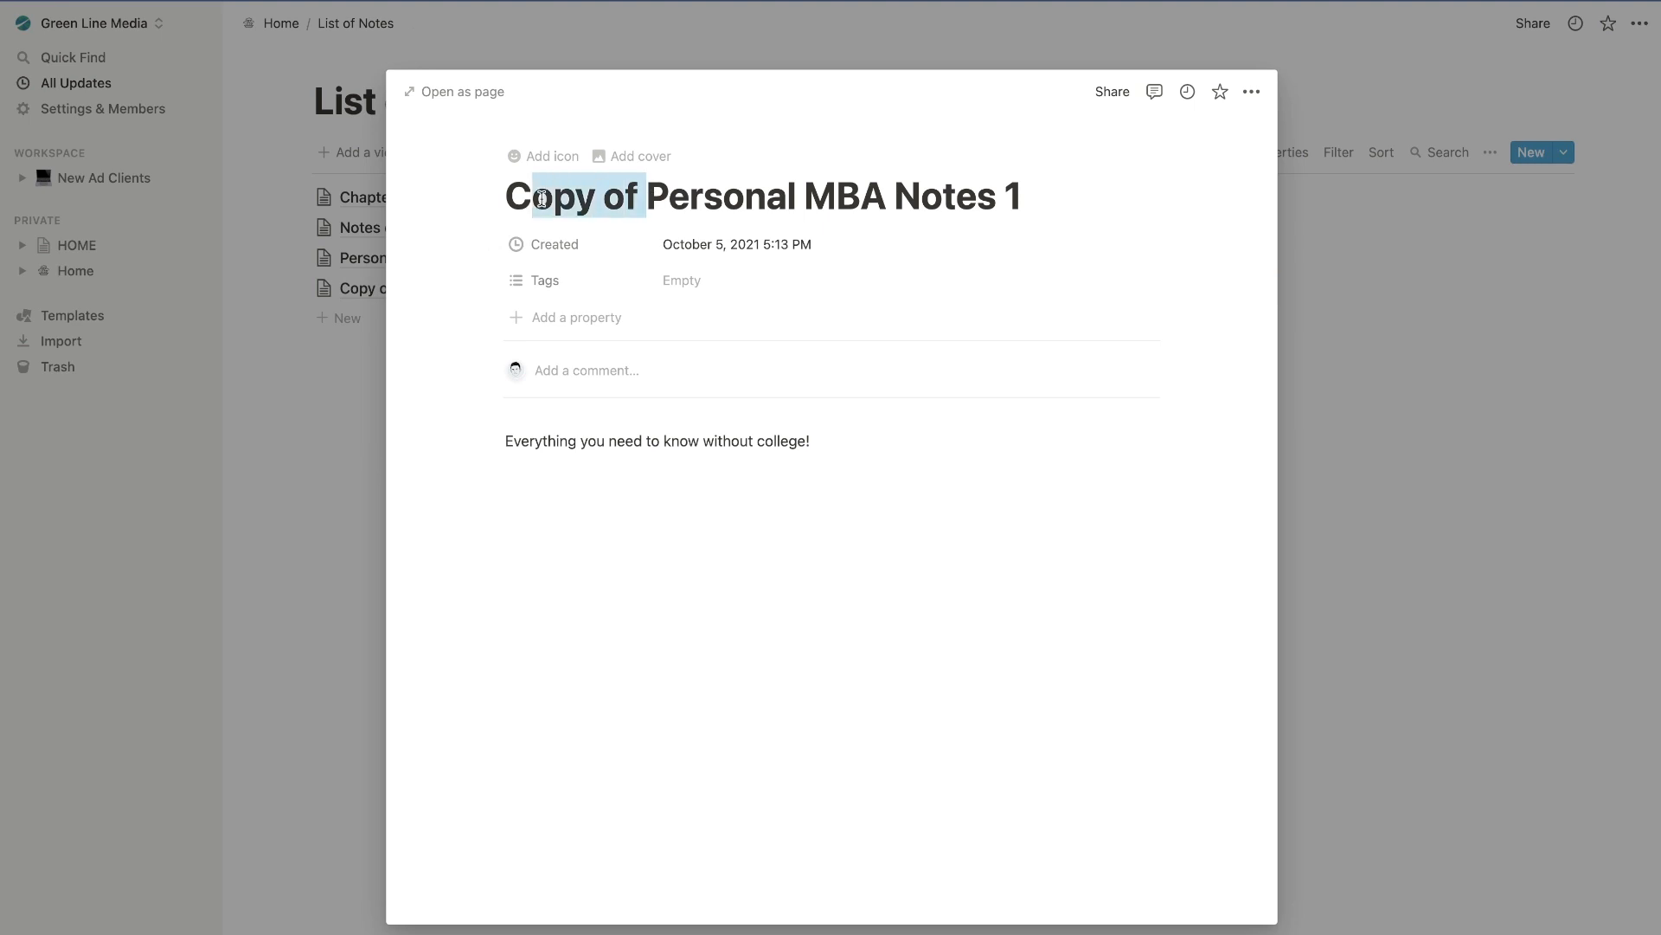
pyautogui.press('BackSpace')
pyautogui.click(869, 198)
pyautogui.doubleClick(870, 198)
pyautogui.write('2')
# Append "(2X)" to the body text of Personal MBA Notes 2 and close the page.
pyautogui.moveTo(505, 440); pyautogui.dragTo(830, 441)
pyautogui.write('(')
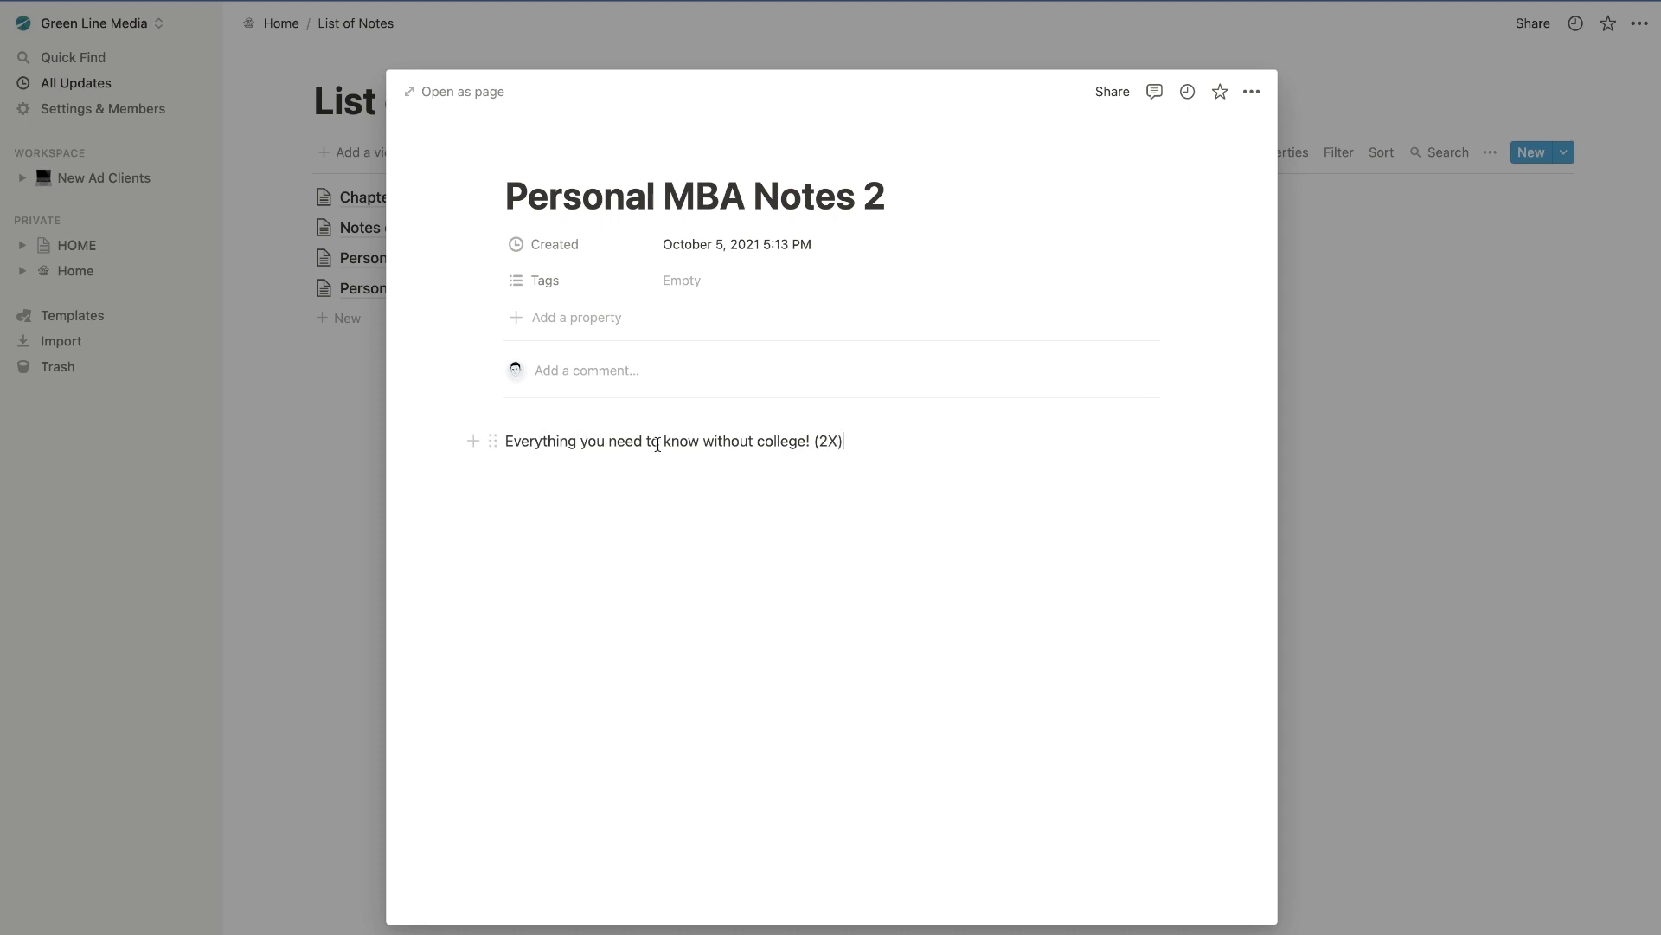
pyautogui.click(334, 486)
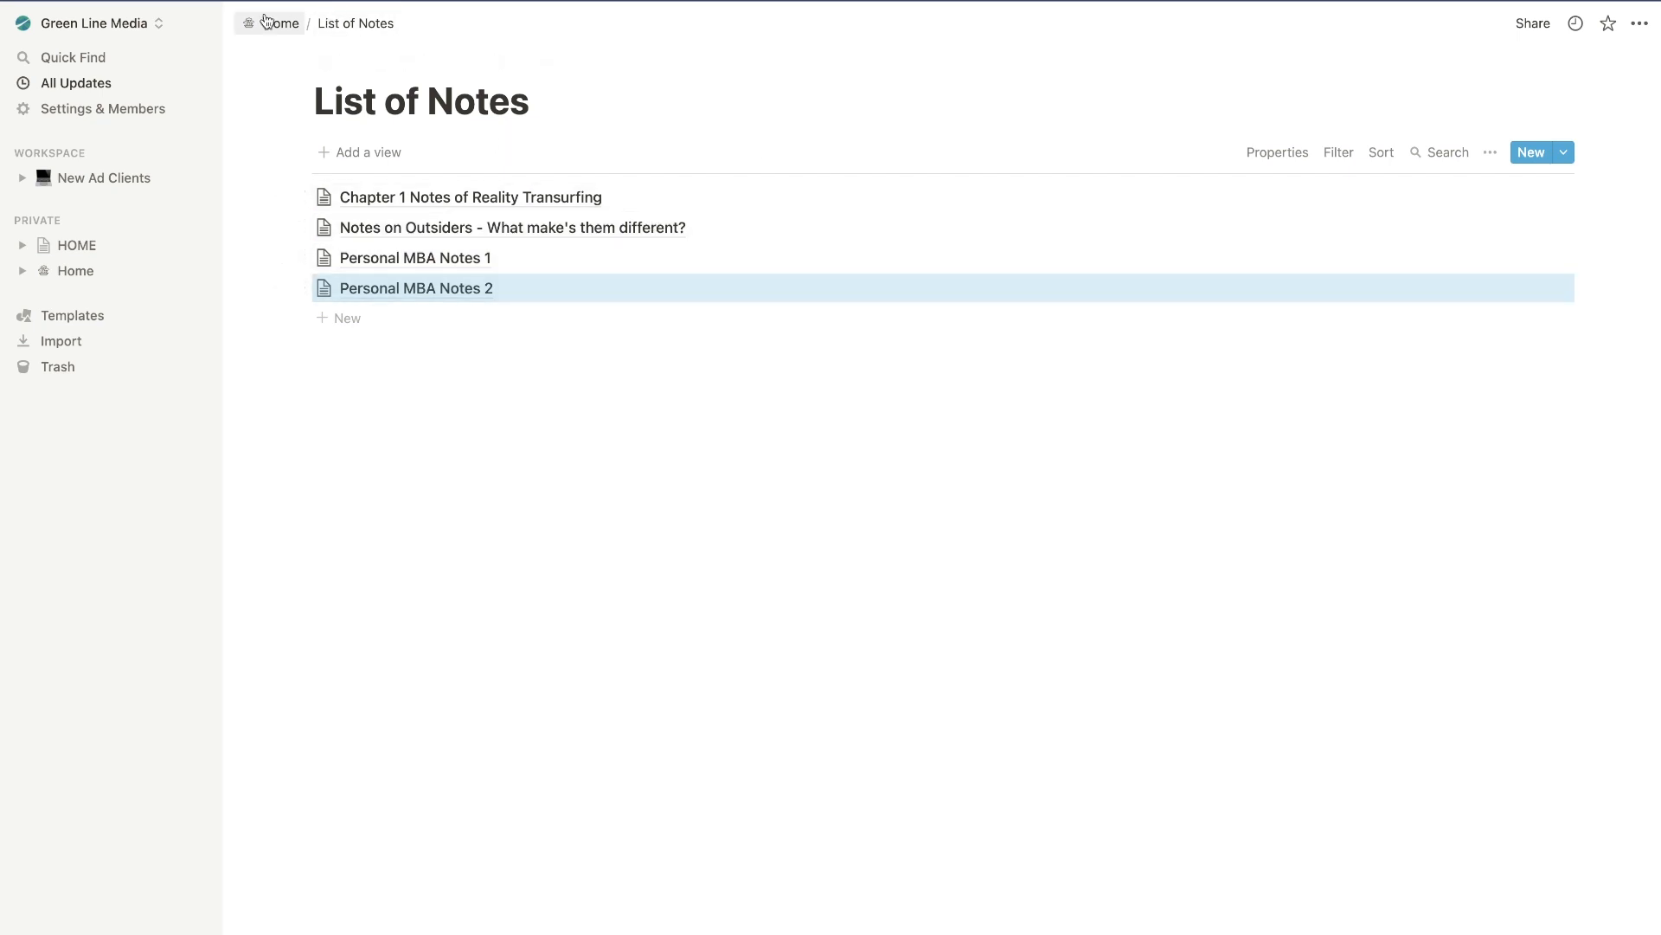
# Add a Relation property to The Outsiders page in Book Case, linked to the List of Notes database.
pyautogui.click(271, 26)
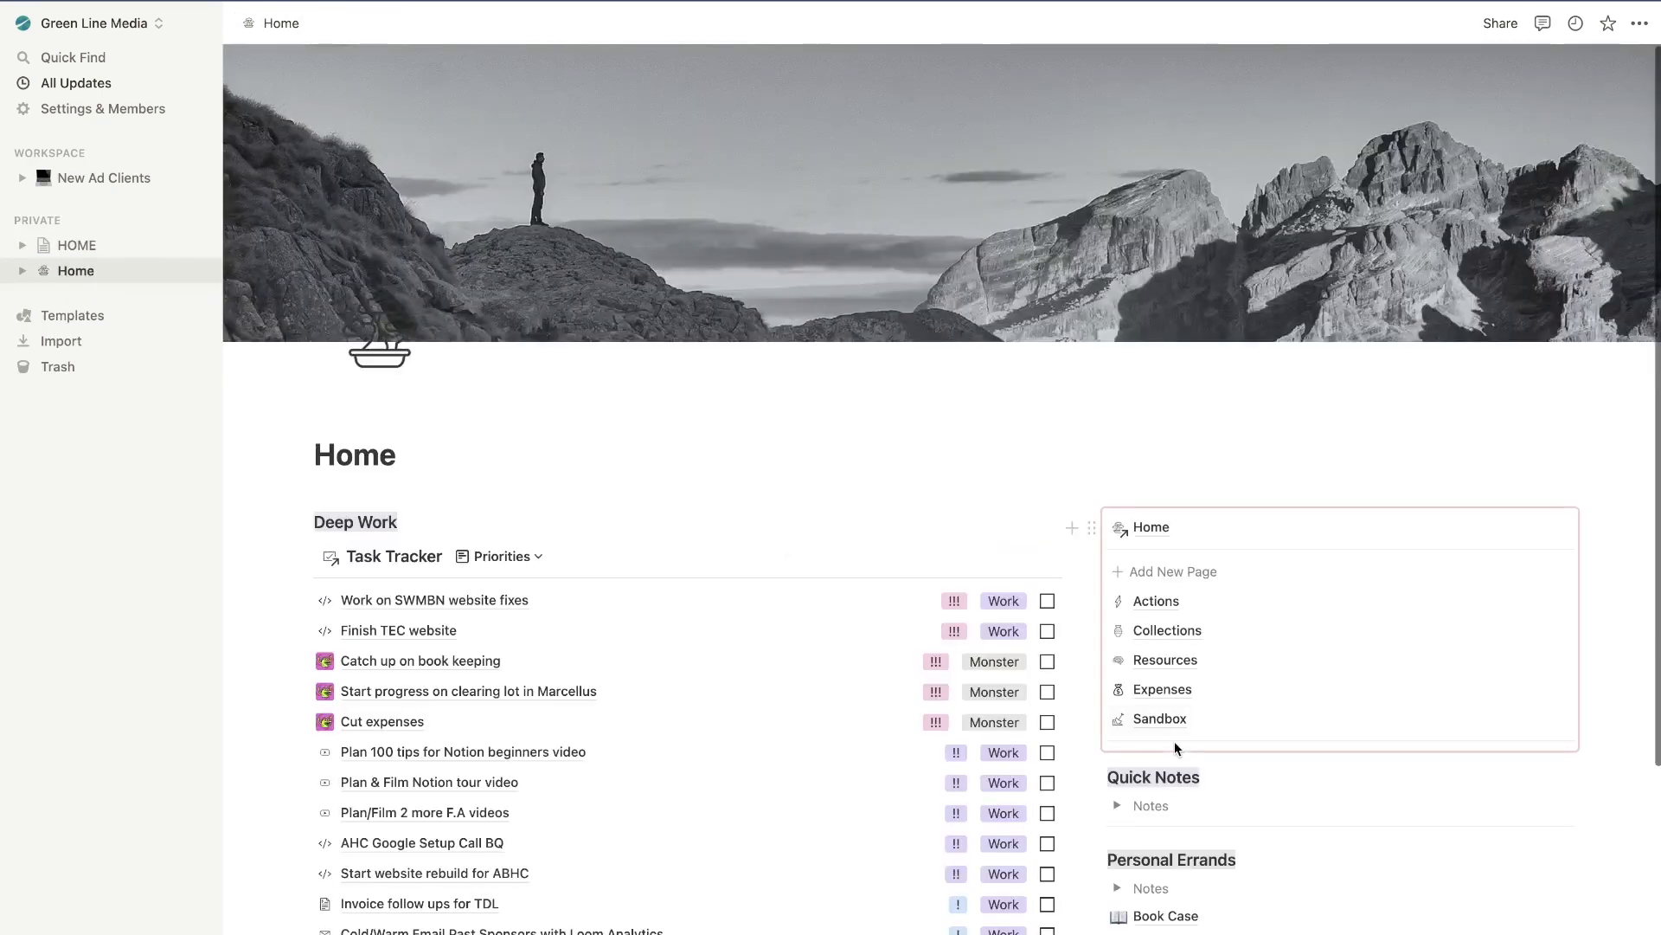
pyautogui.click(1166, 917)
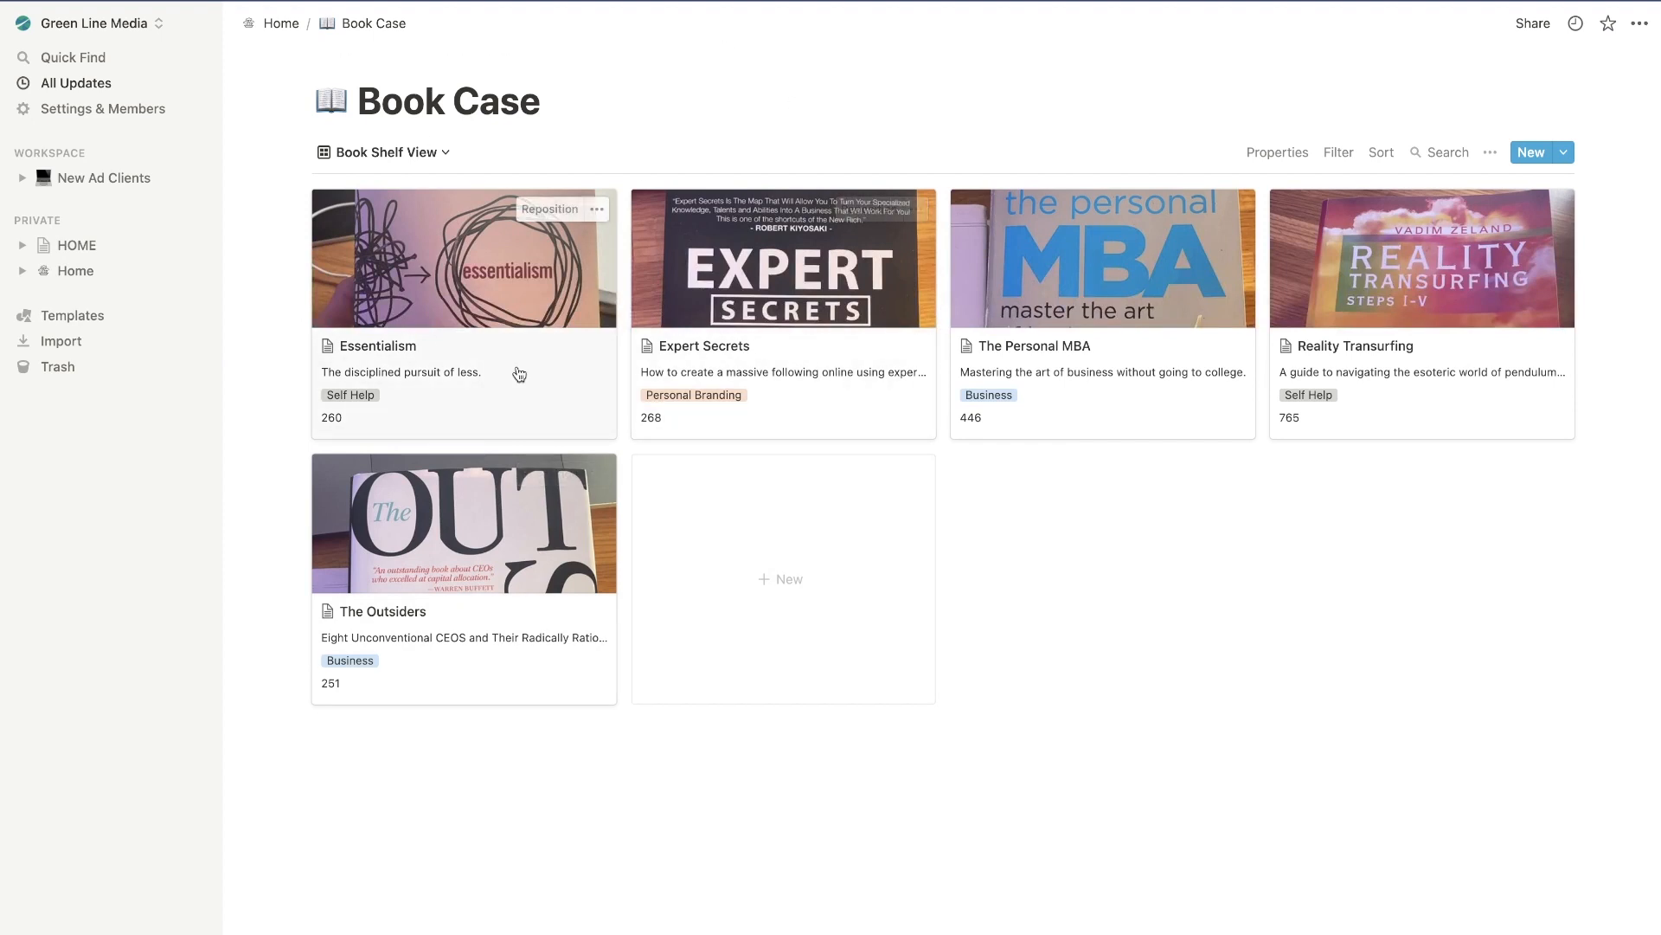
pyautogui.click(450, 600)
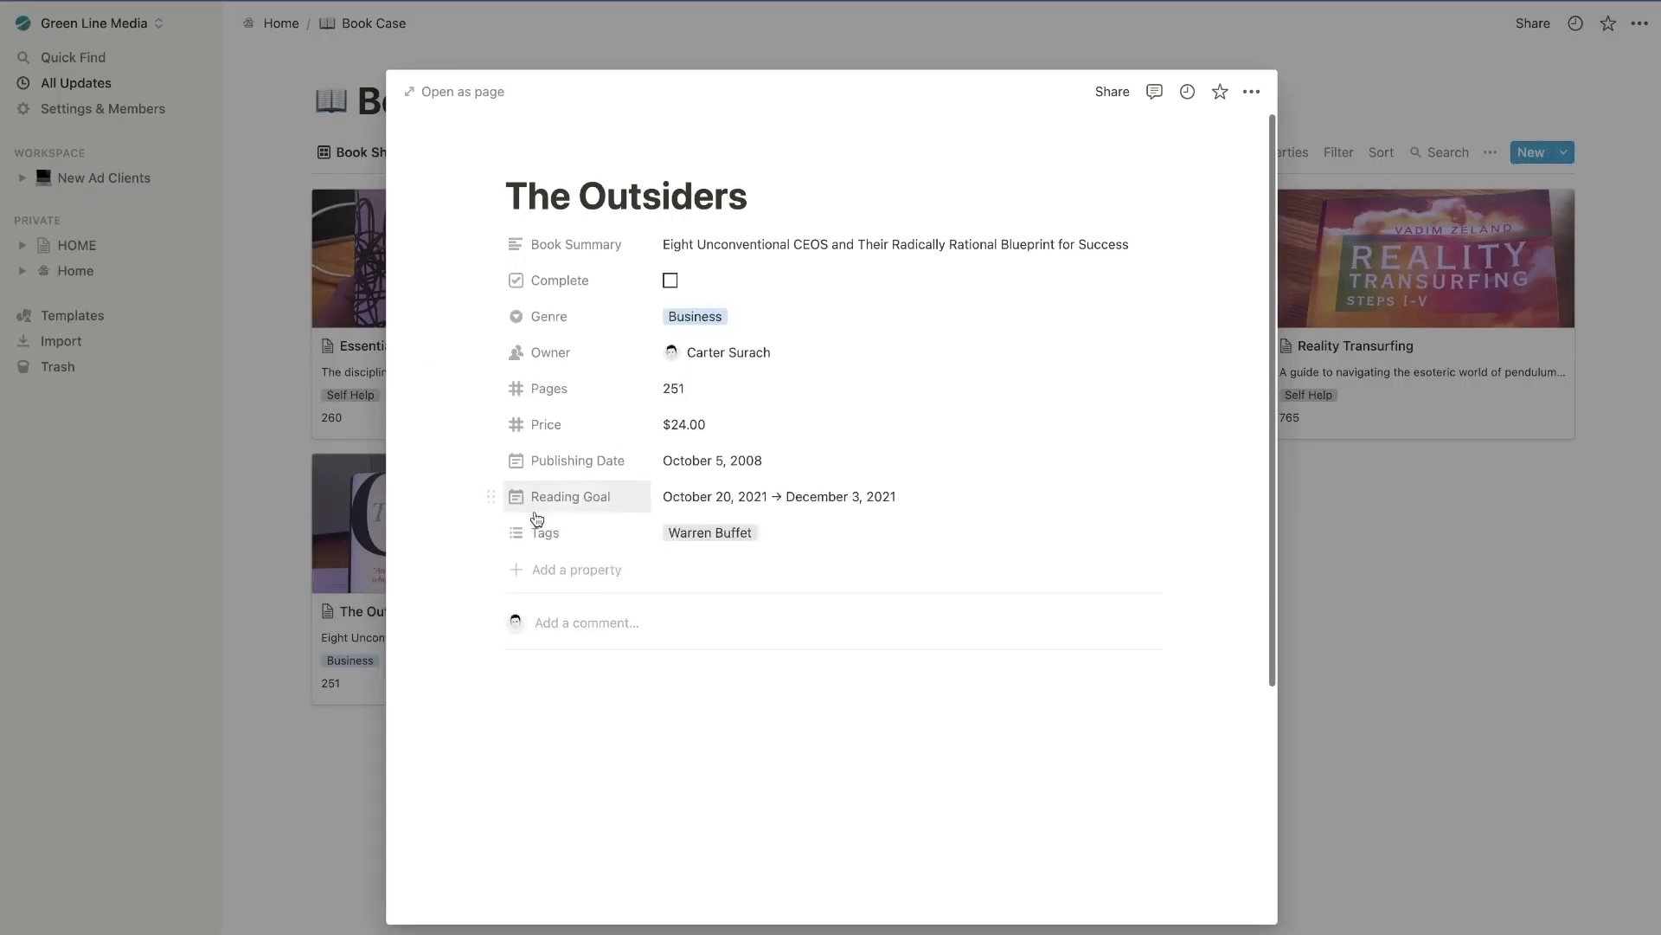
pyautogui.click(537, 573)
pyautogui.click(622, 676)
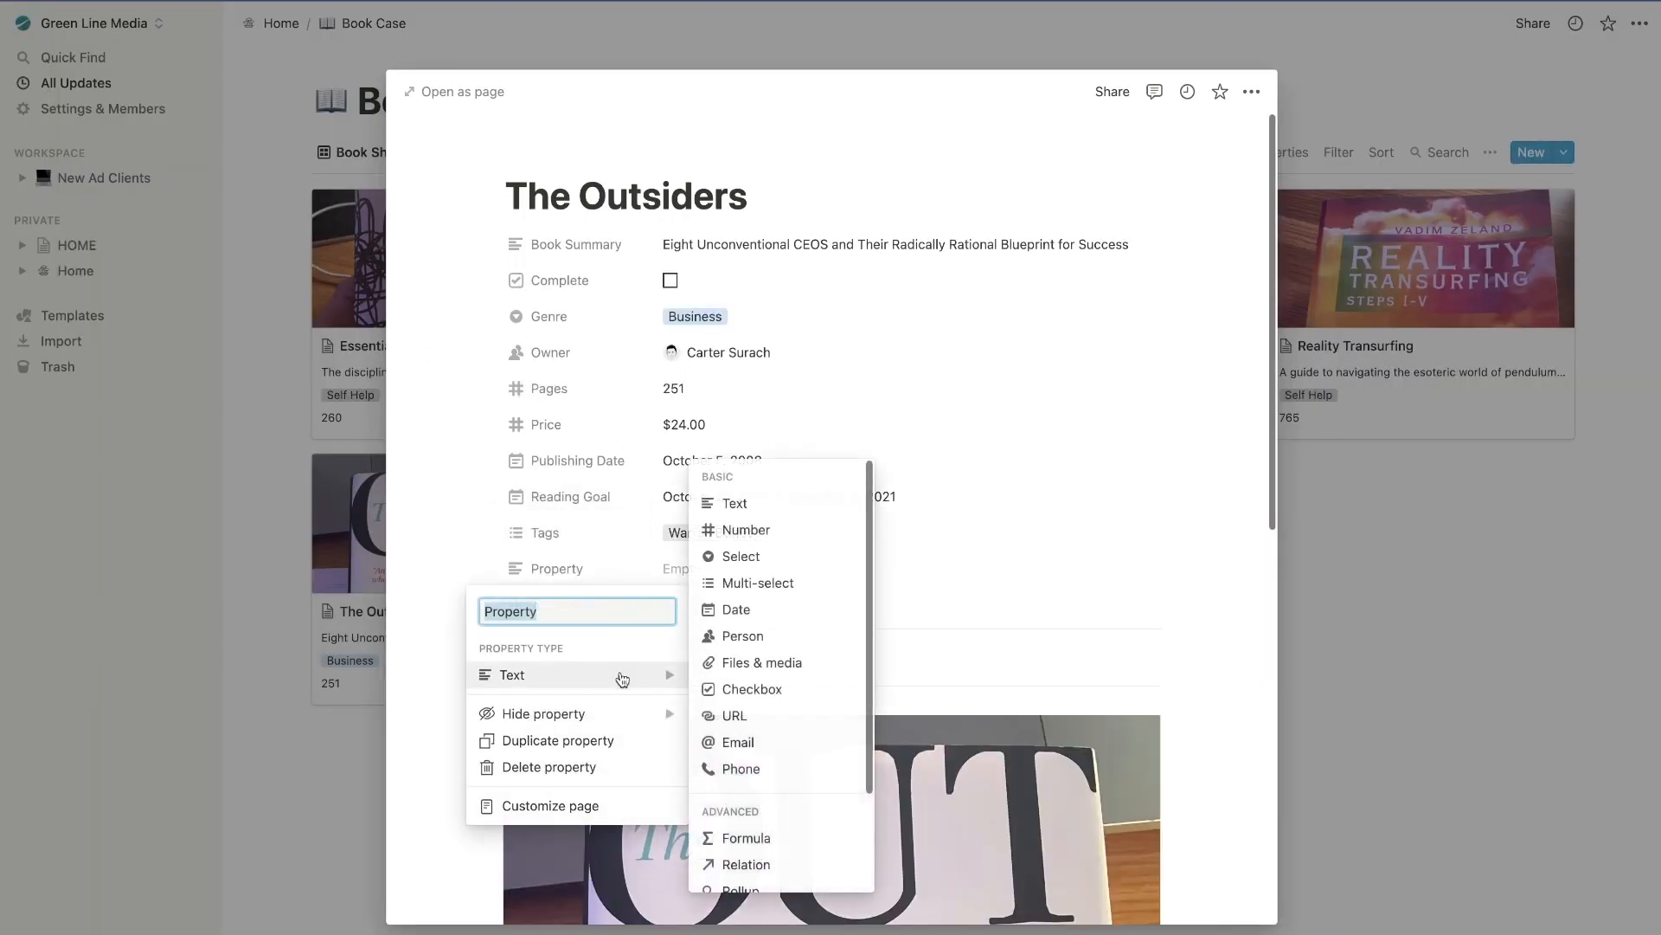
pyautogui.scroll(-1, 813, 683)
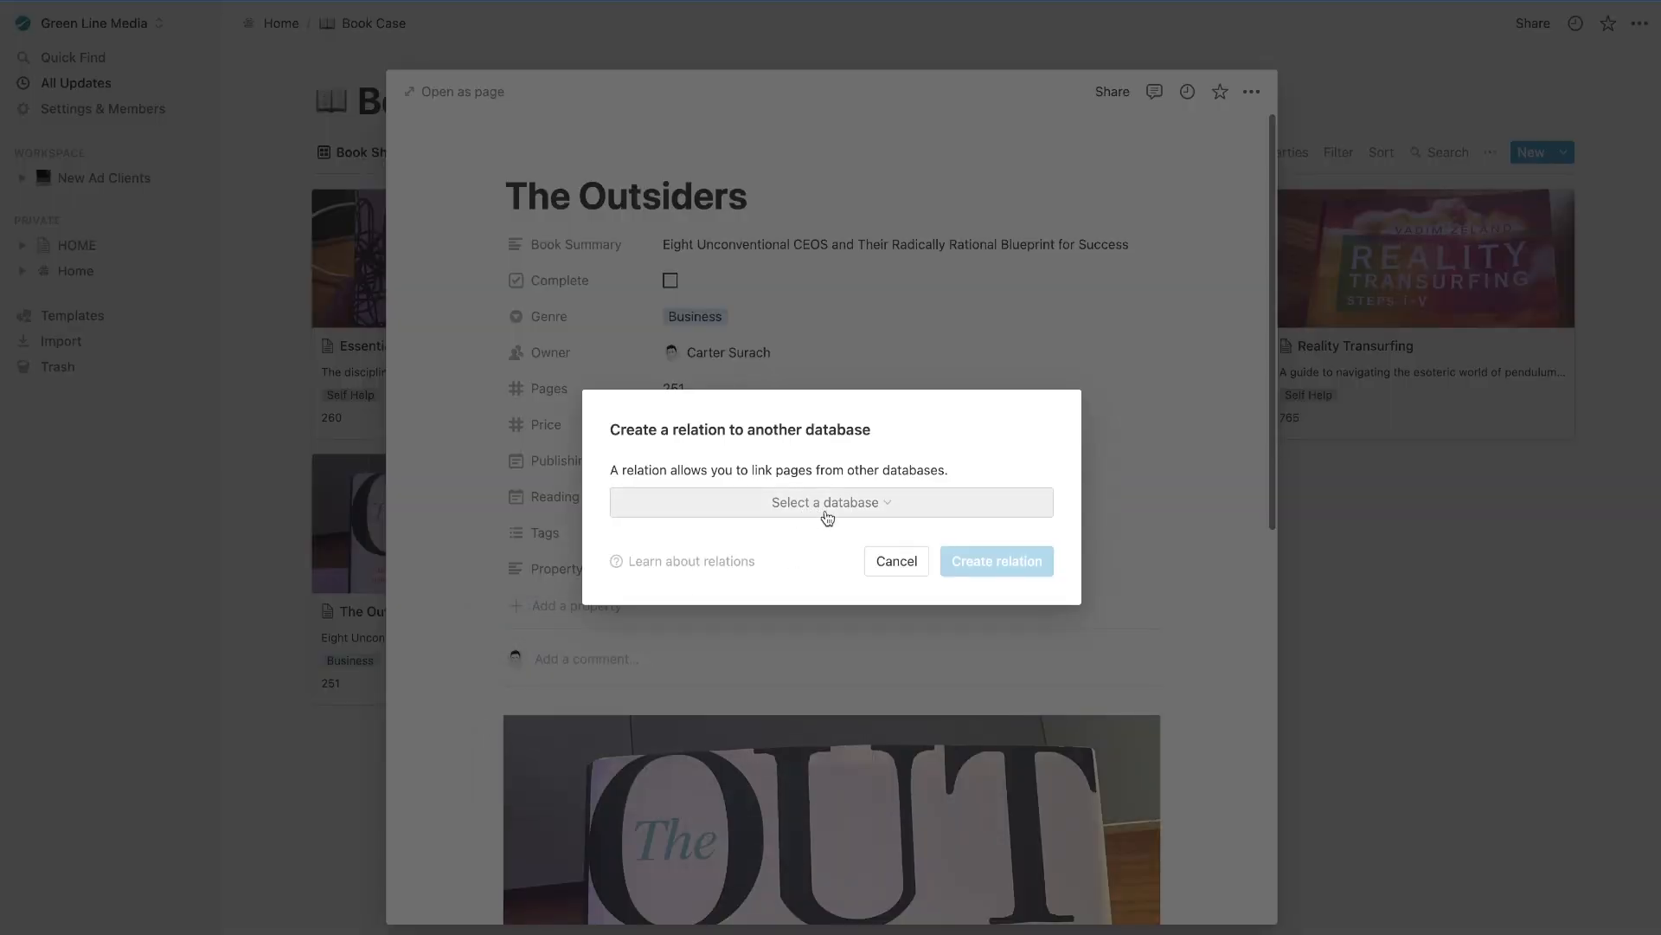
pyautogui.click(828, 512)
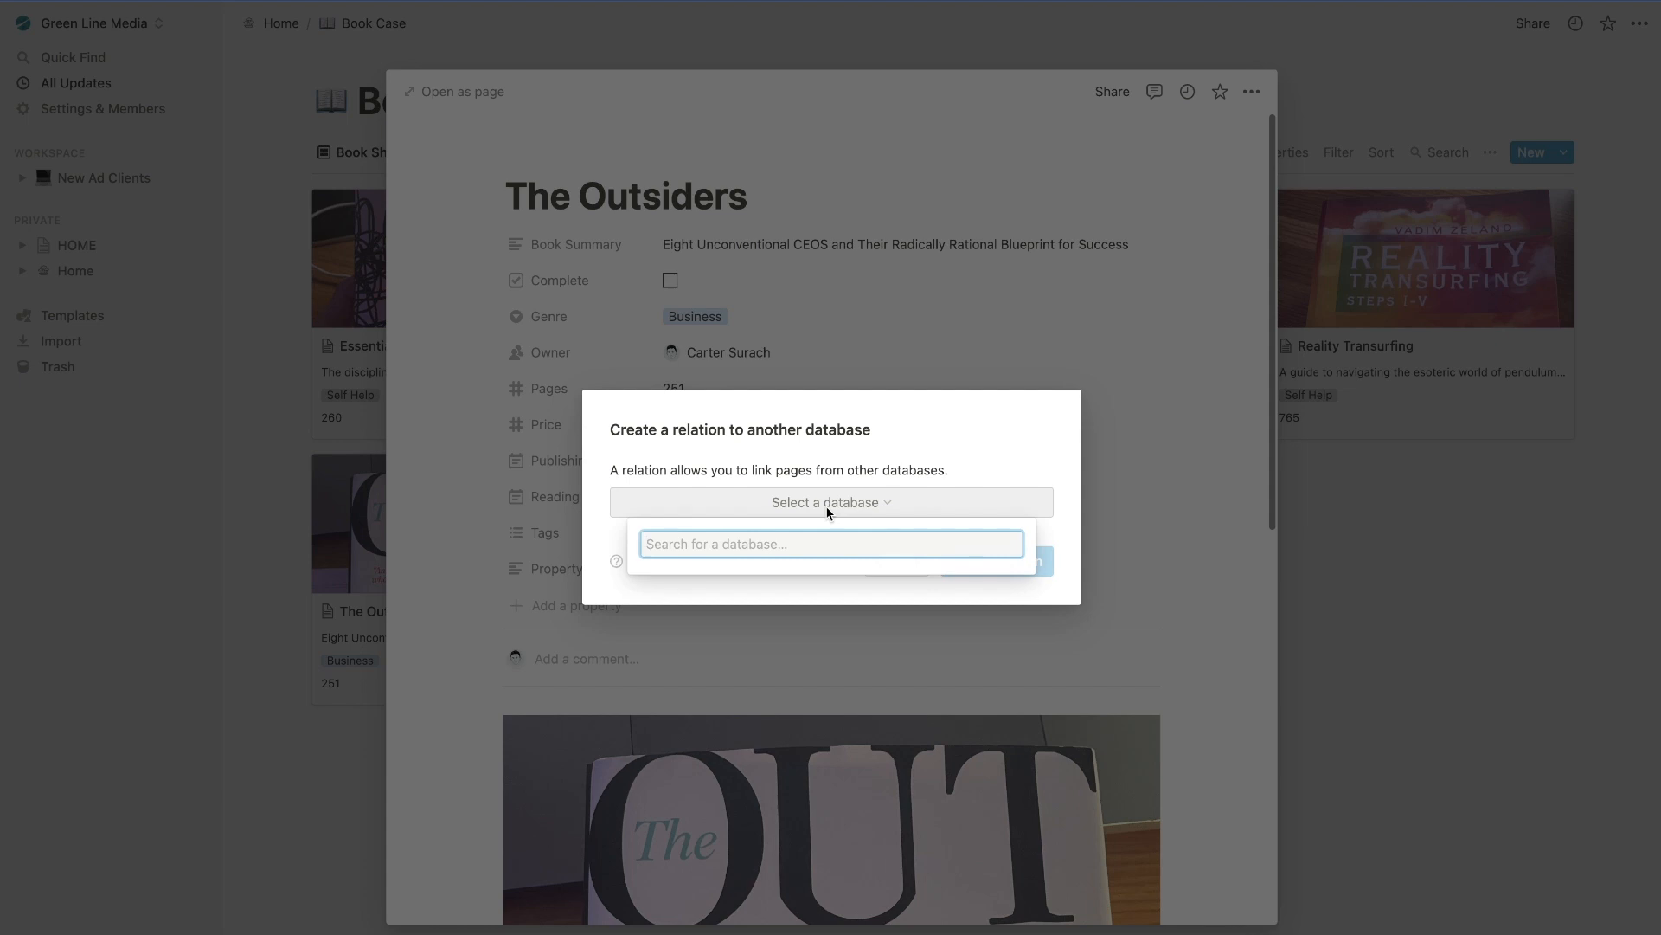
pyautogui.write('list')
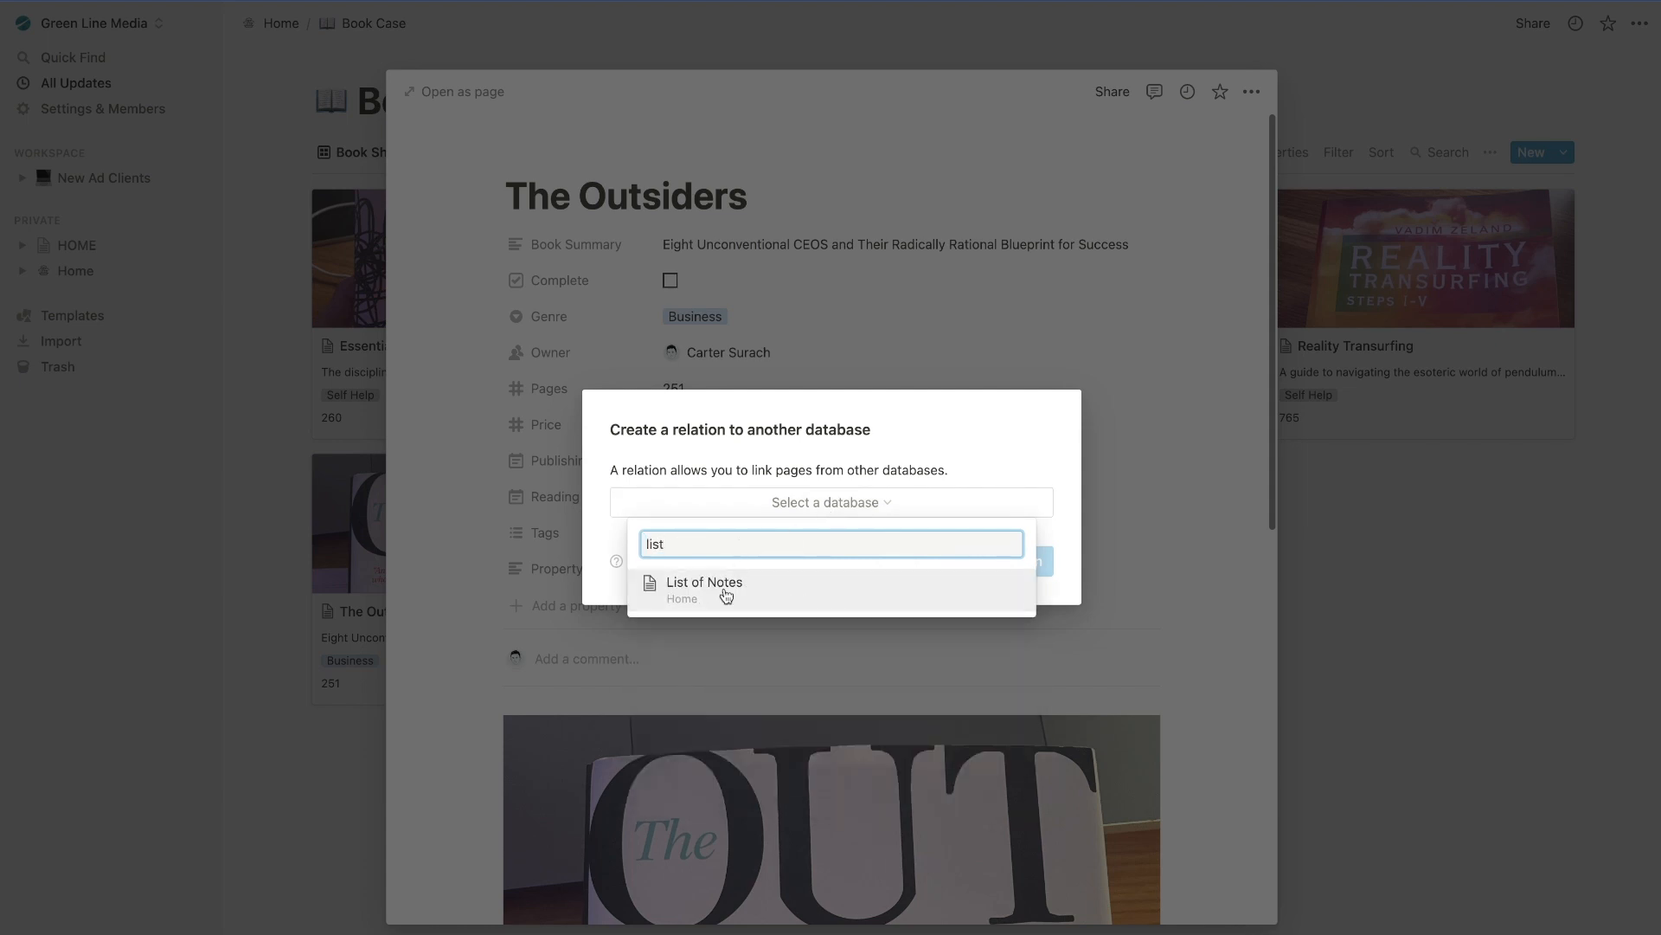
pyautogui.click(725, 595)
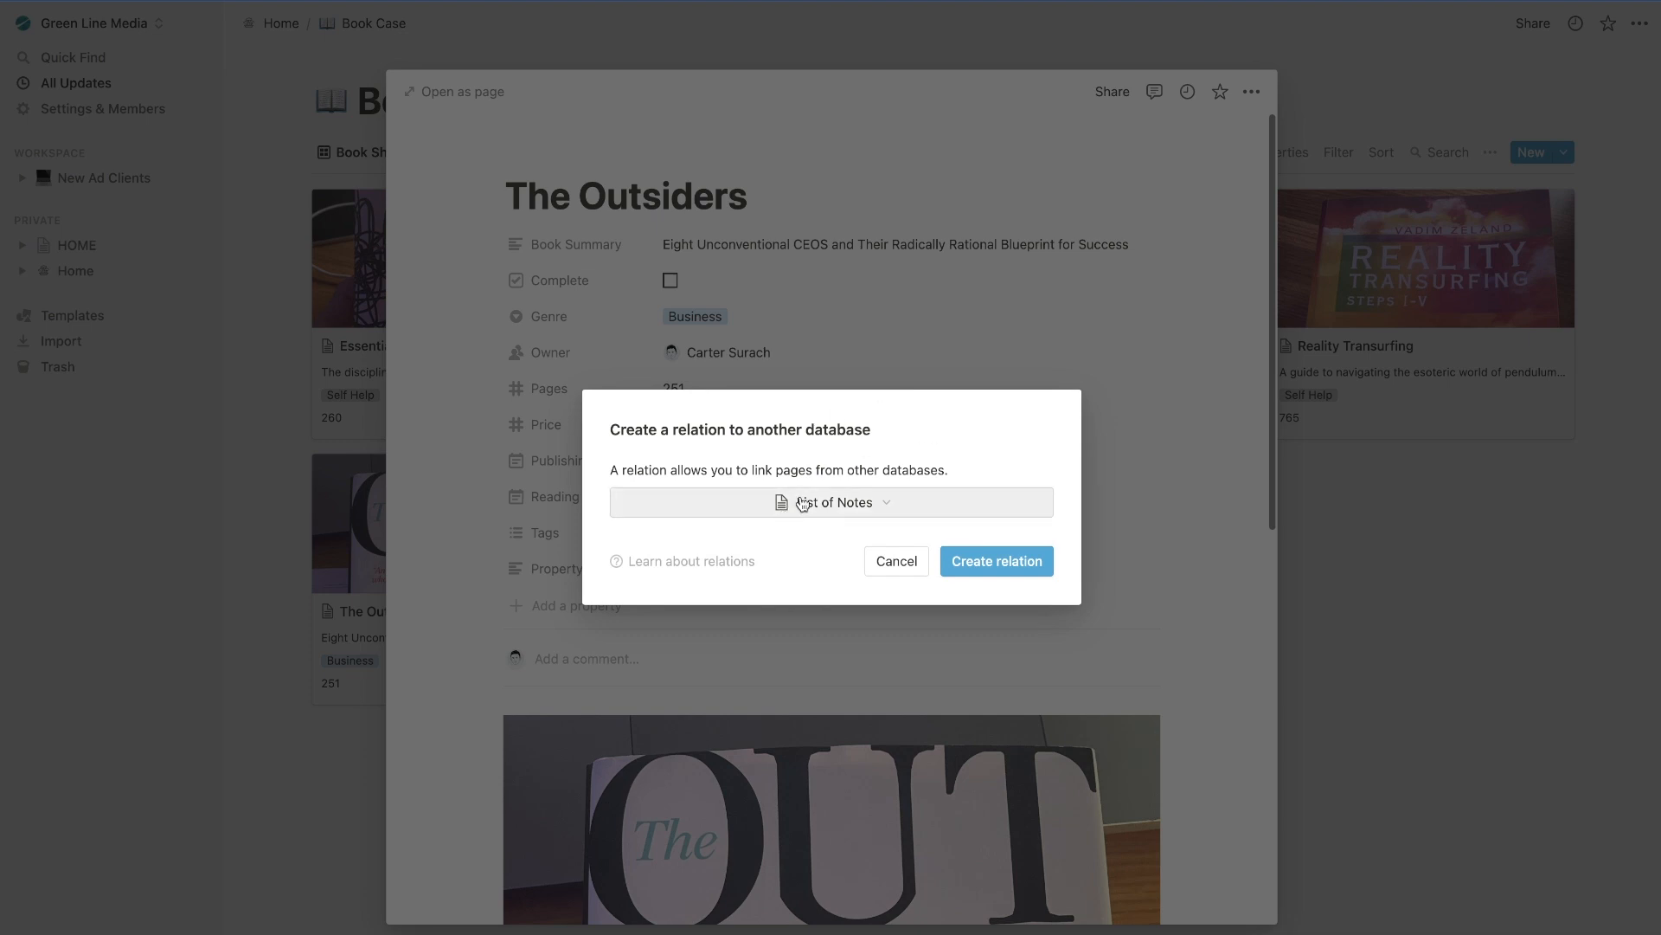
pyautogui.click(961, 561)
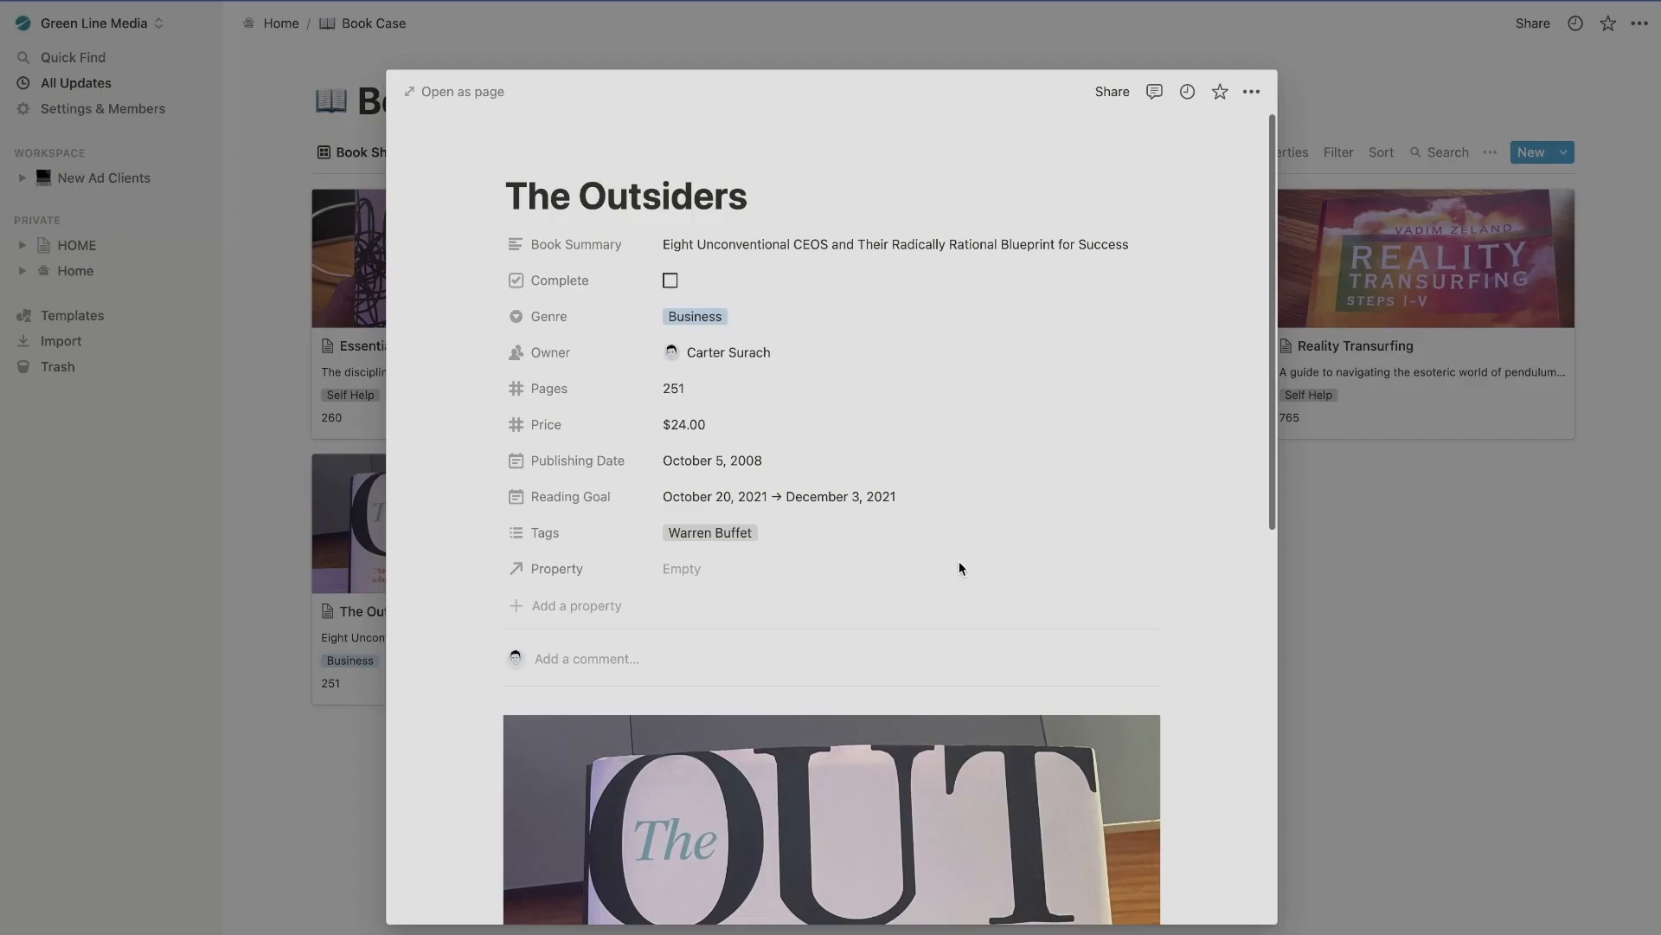
# Rename the new relation property on The Outsiders page as Notes.
pyautogui.click(558, 569)
pyautogui.write('N')
pyautogui.press('Return')
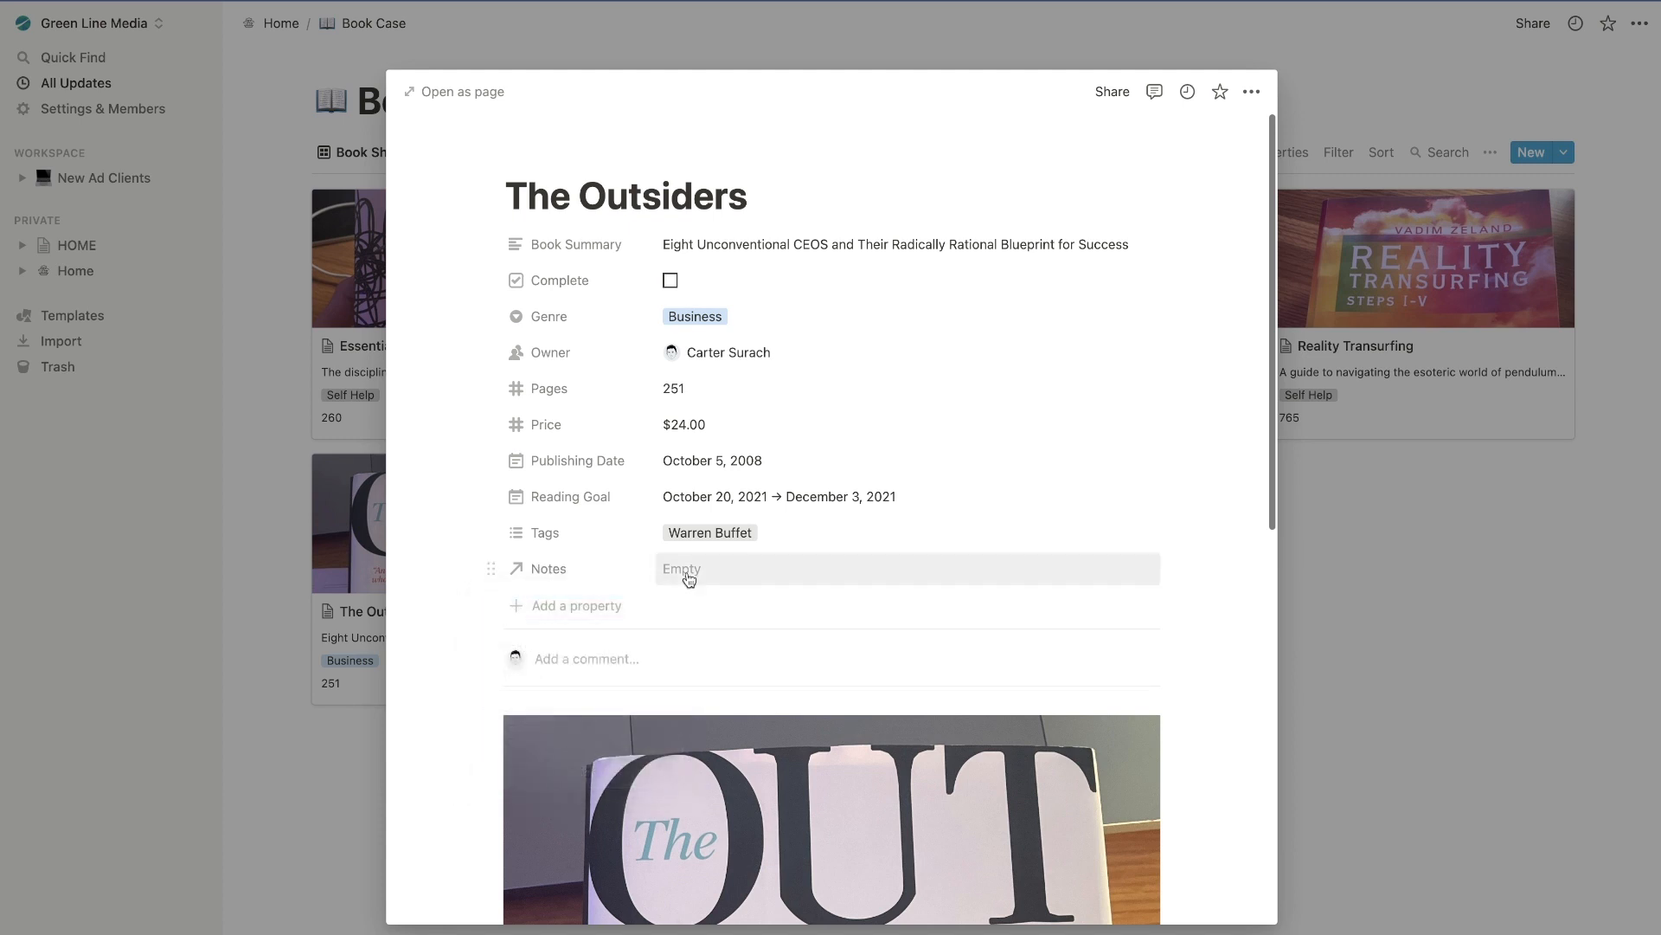
# Link "Notes on Outsiders - What make's them different?" to The Outsiders through its Notes relation.
pyautogui.click(684, 569)
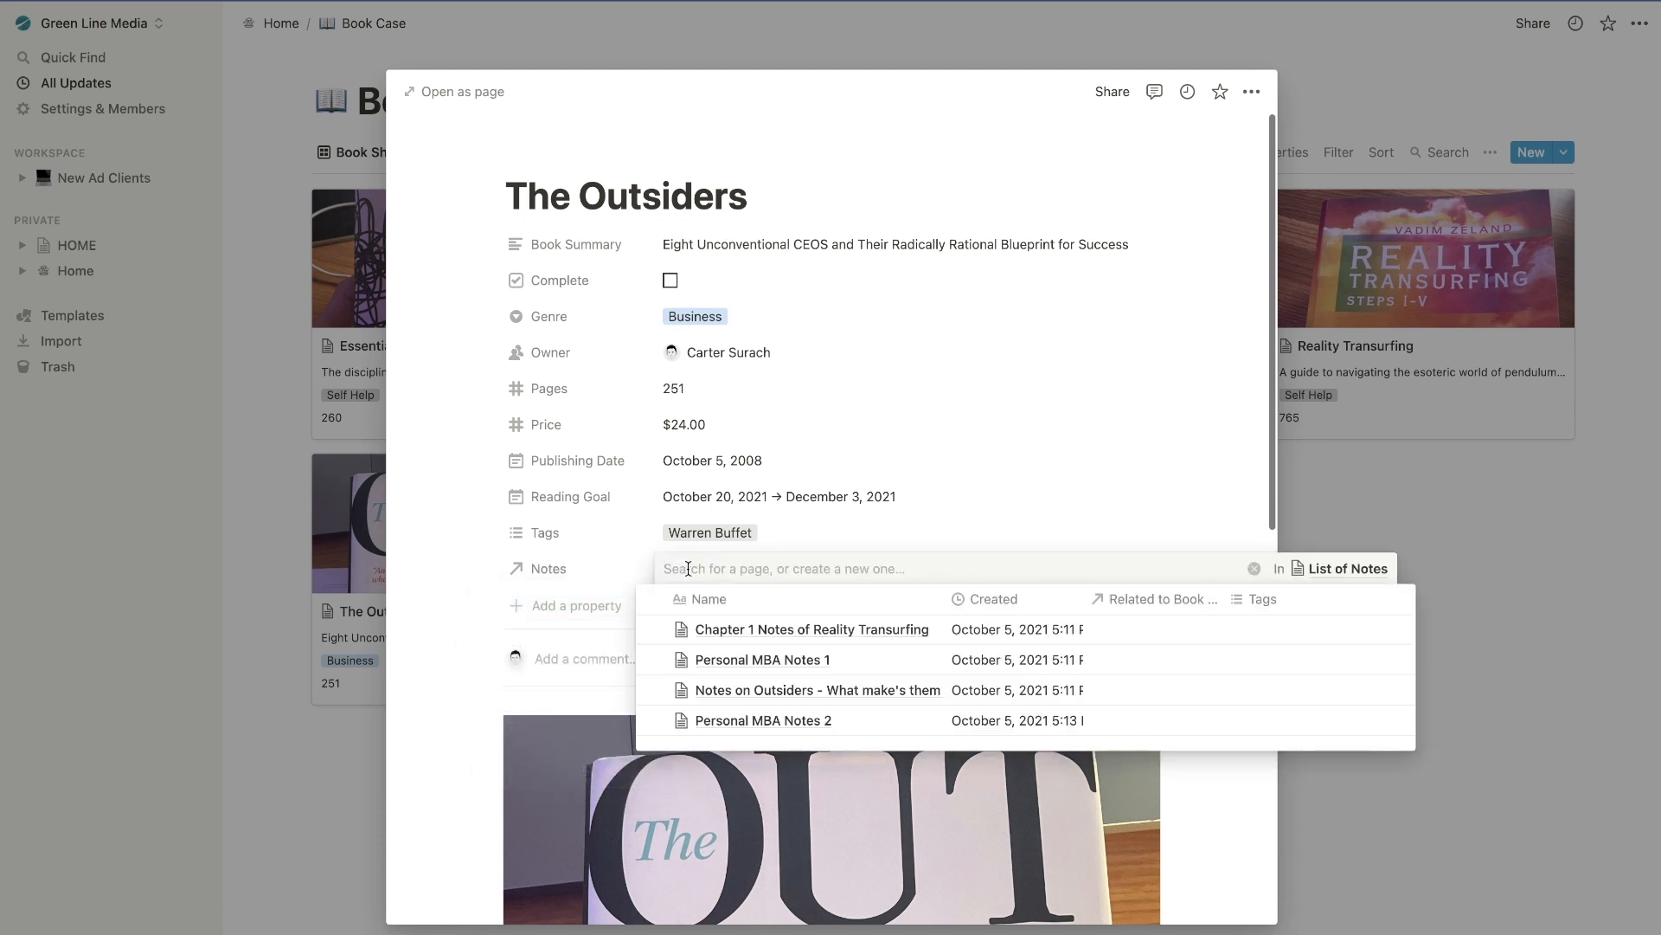
pyautogui.moveTo(655, 689)
pyautogui.click(426, 600)
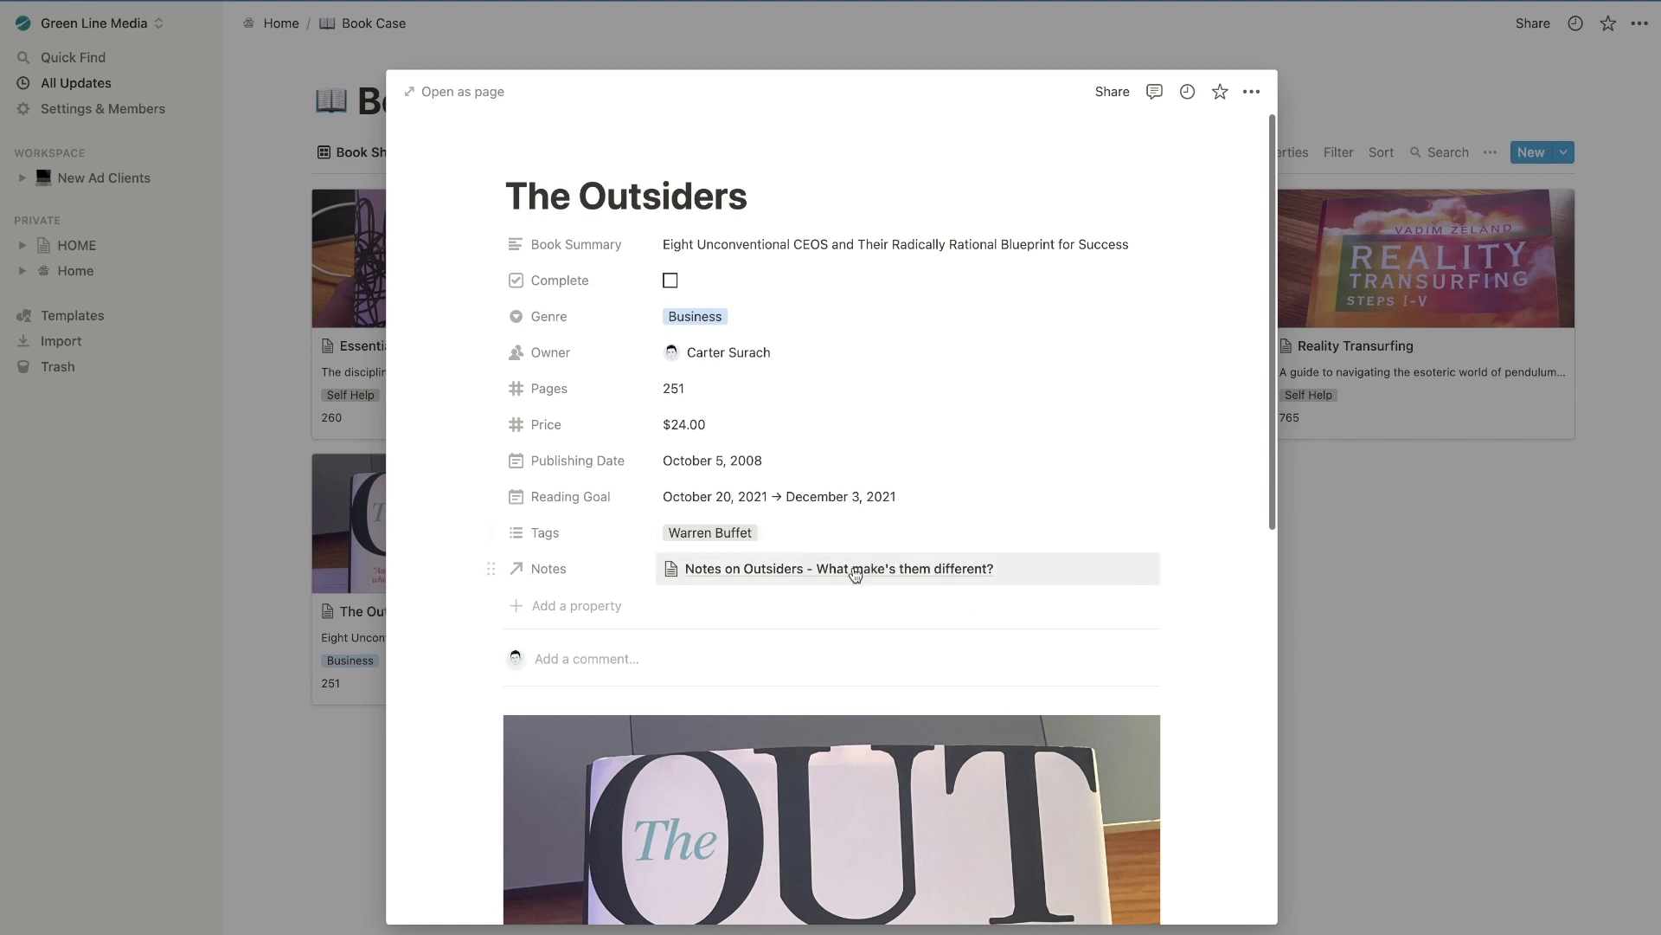
# Open the note linked to The Outsiders and rename its Book Case relation property as Book.
pyautogui.scroll(-5, 855, 574)
pyautogui.scroll(5, 855, 574)
pyautogui.scroll(-6, 855, 574)
pyautogui.scroll(6, 855, 574)
pyautogui.click(819, 576)
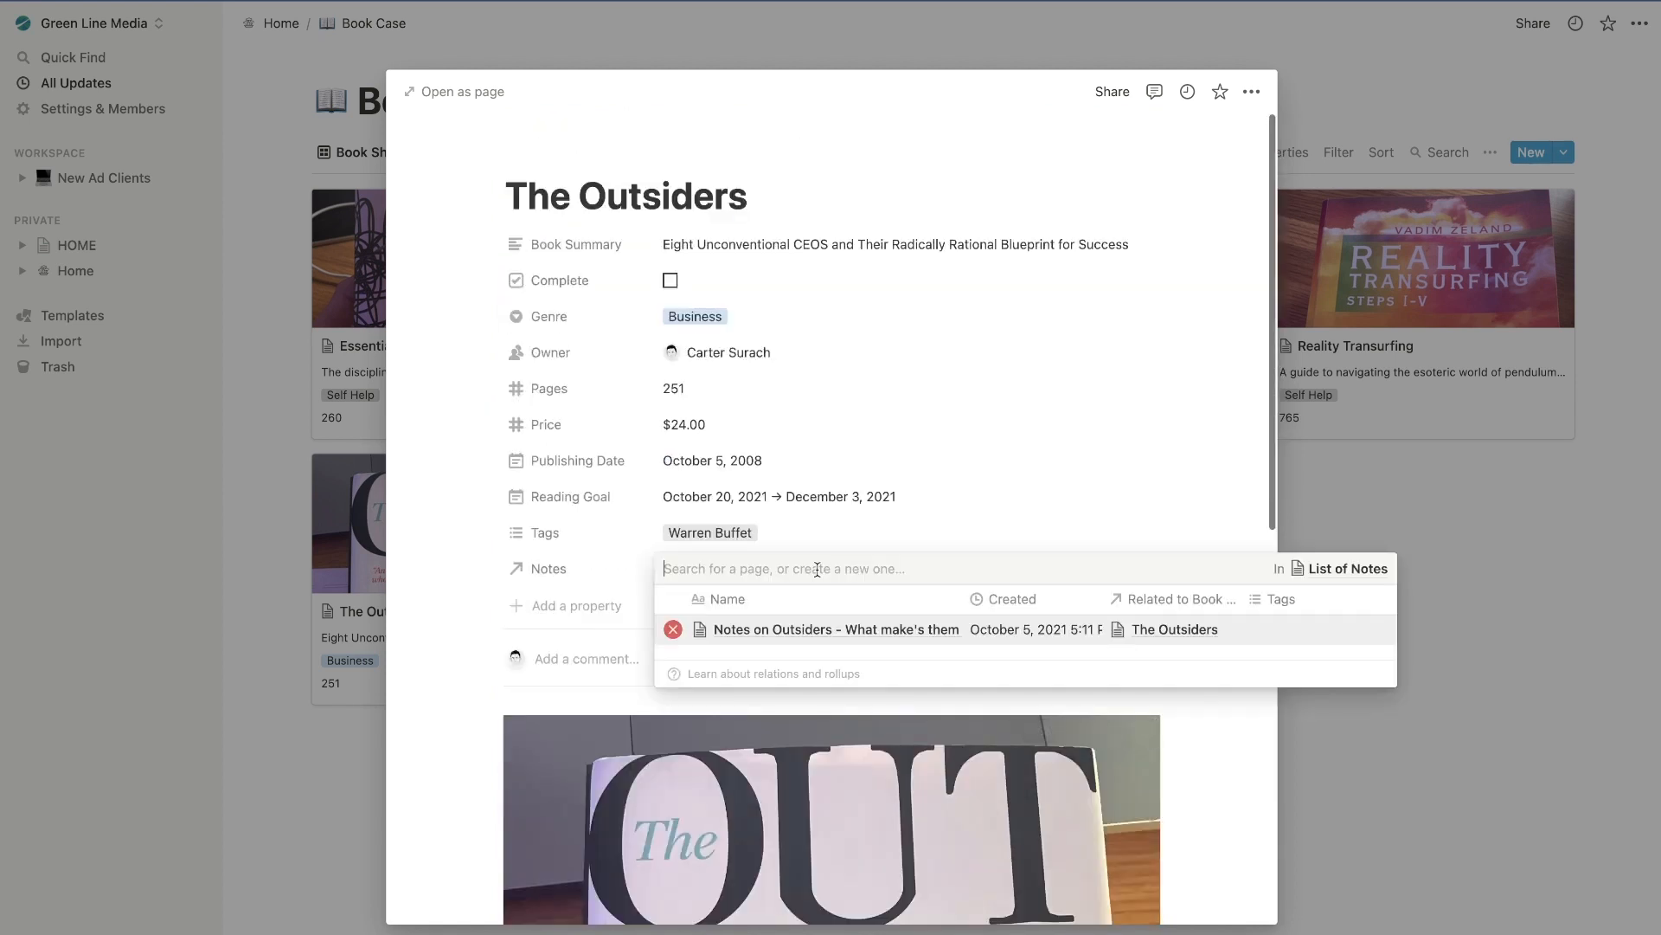
pyautogui.click(777, 632)
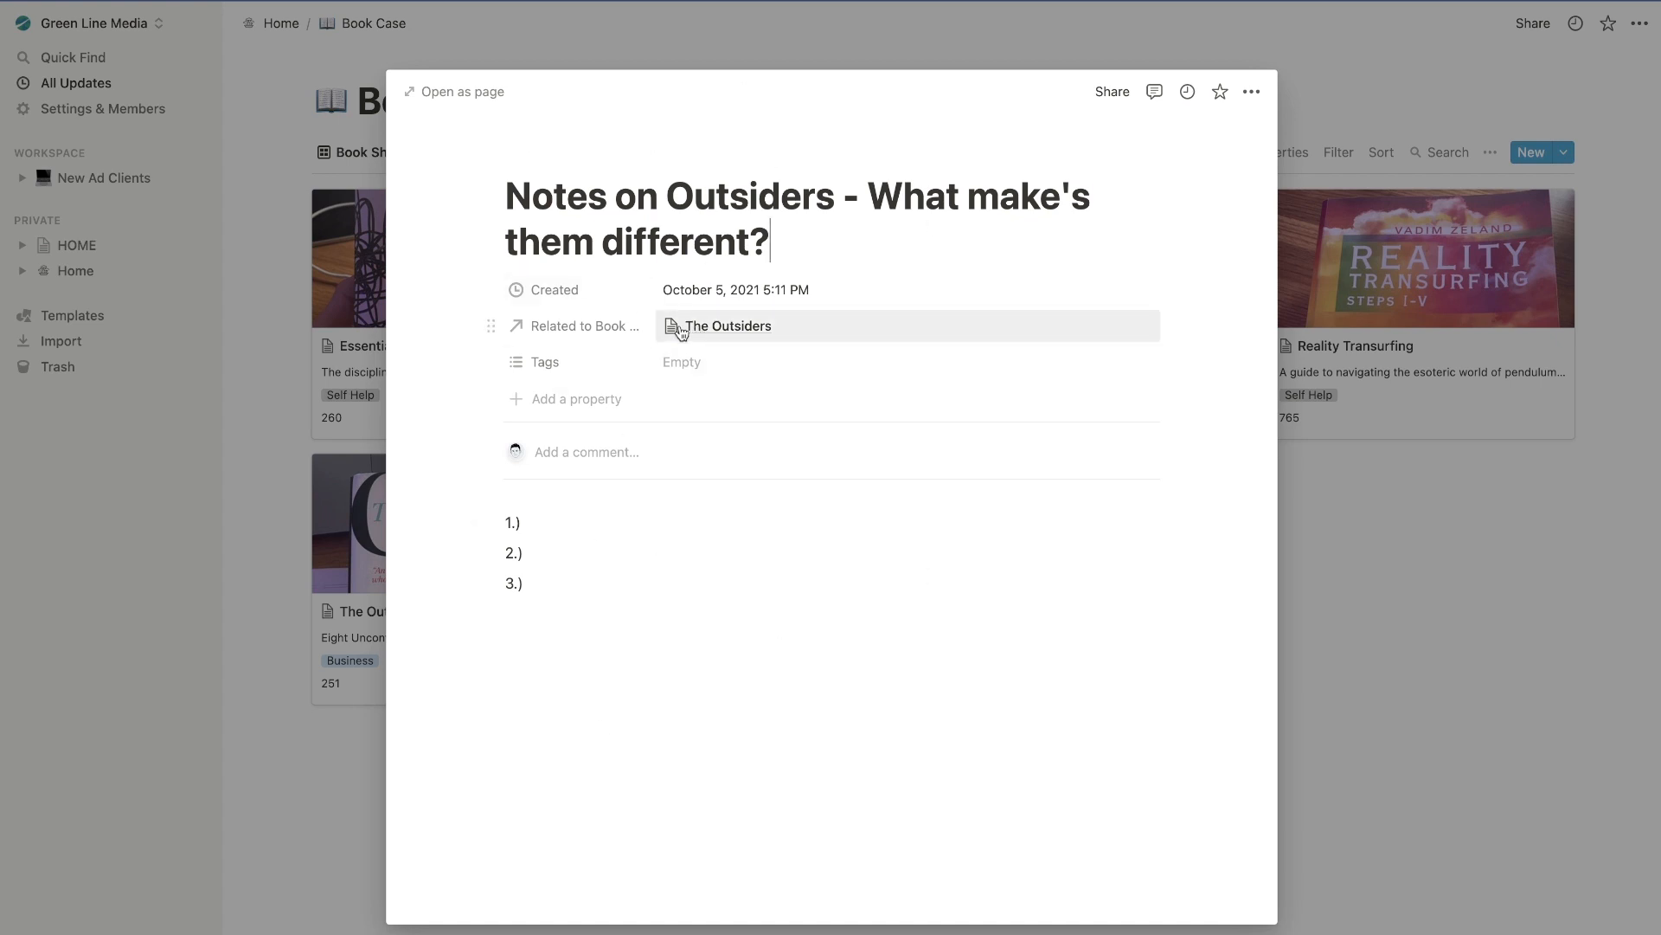
pyautogui.click(577, 329)
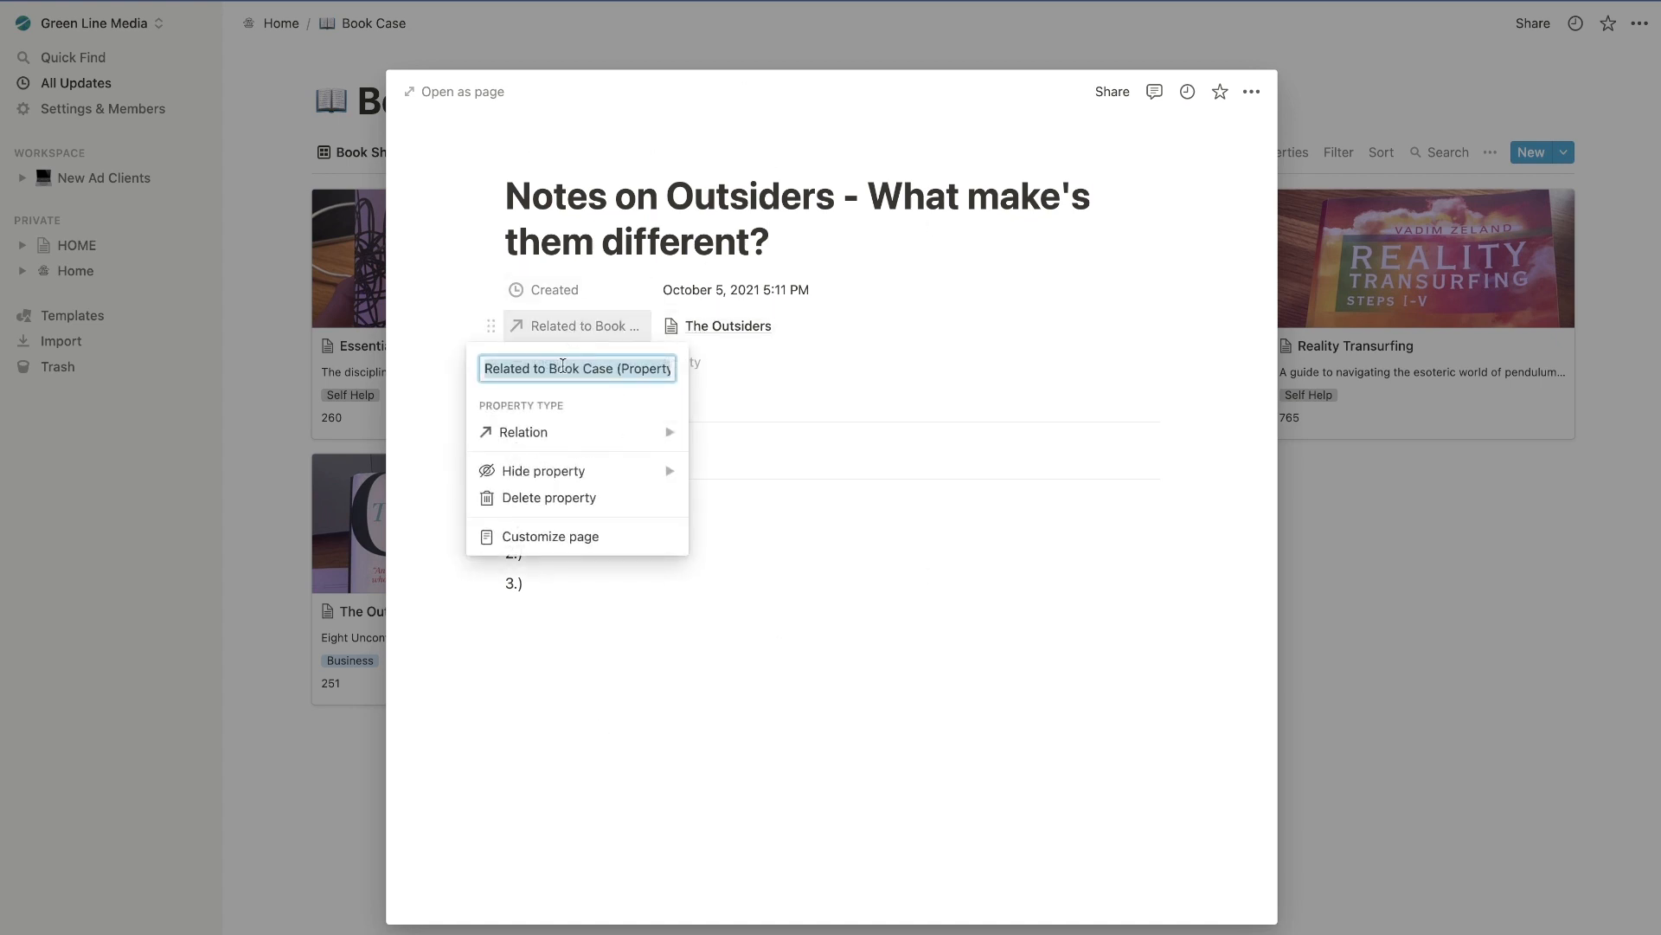
pyautogui.press('BackSpace')
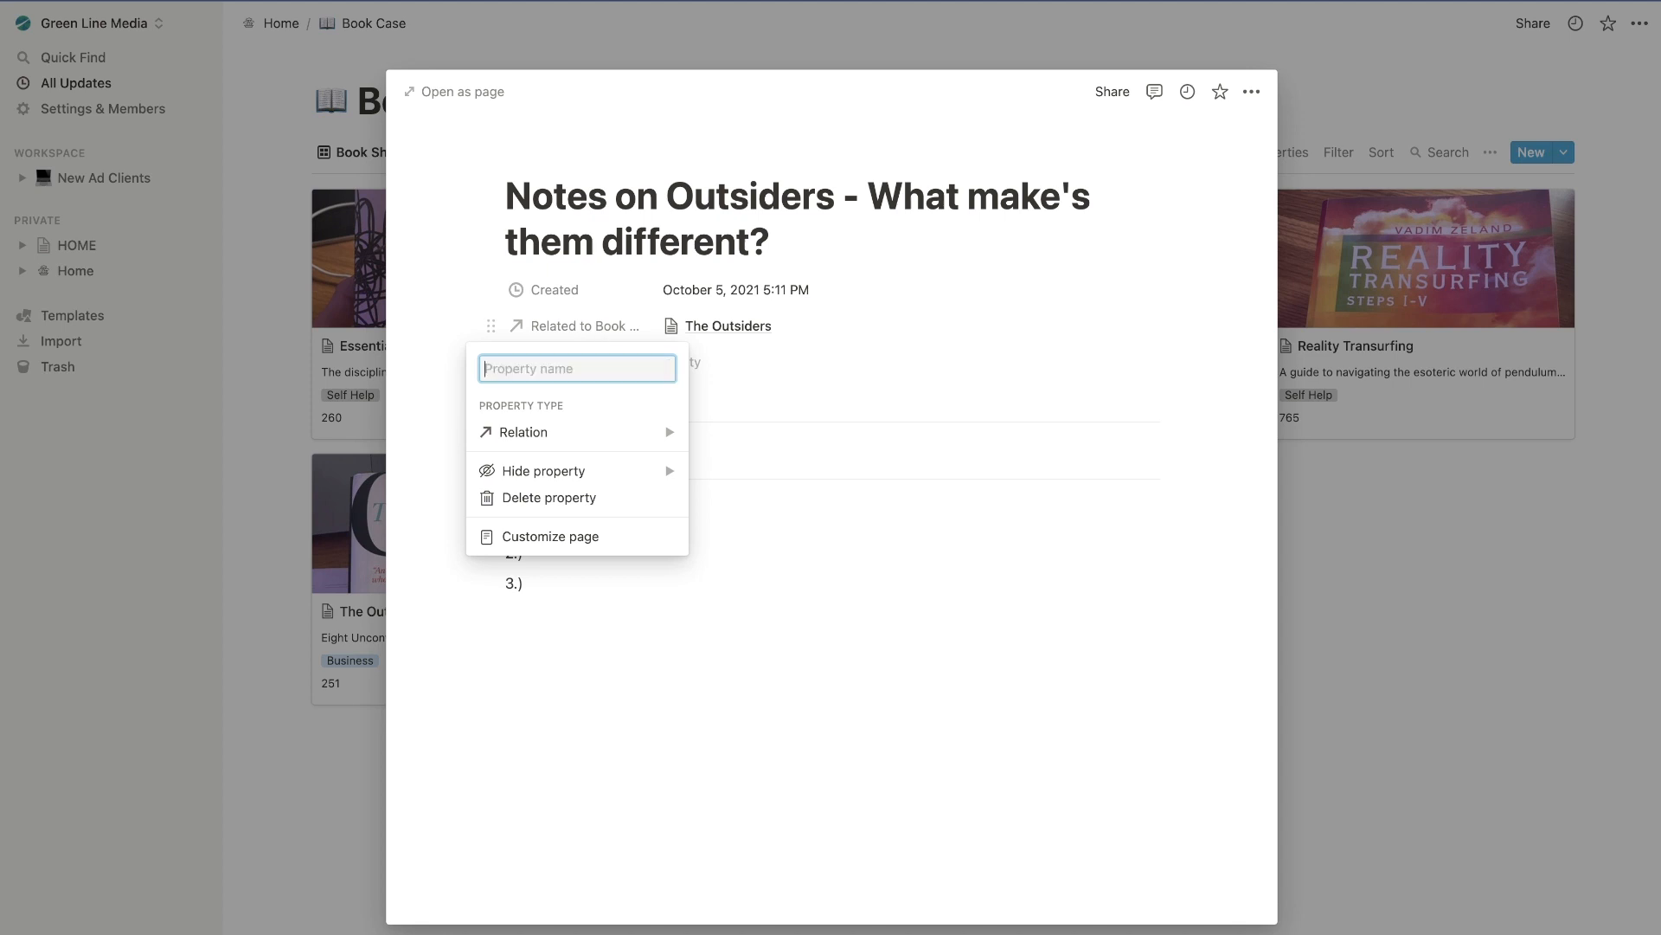
pyautogui.write('Book')
pyautogui.press('Return')
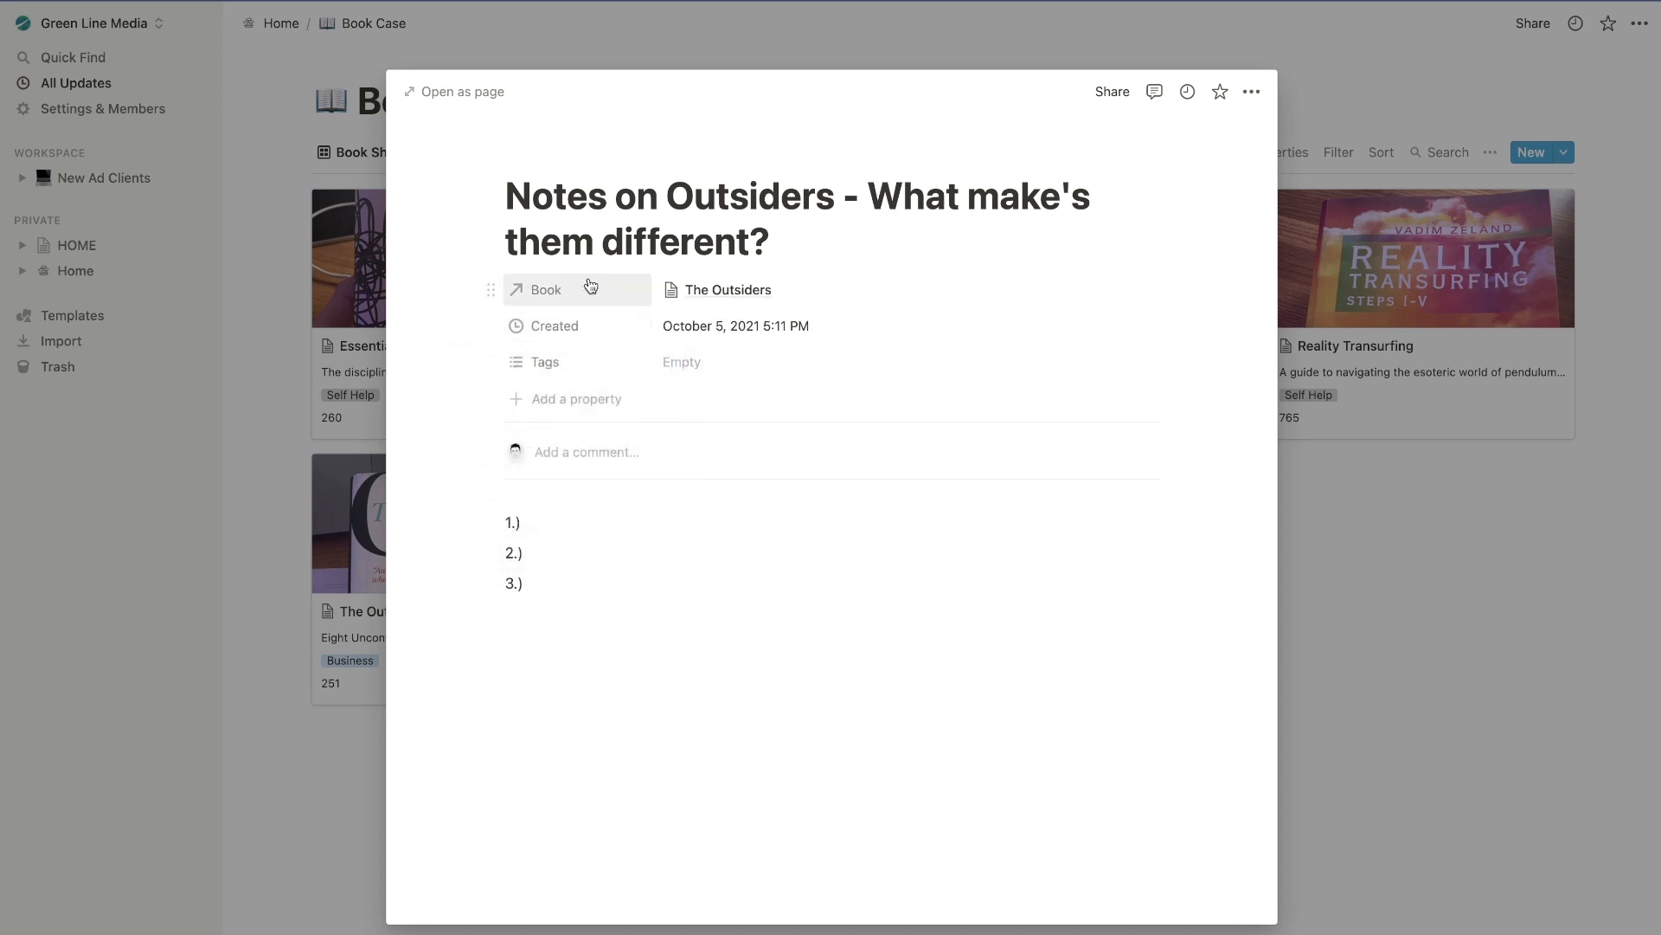
# Follow the Book relation to The Outsiders, return to its linked note through the Notes relation, and close it.
pyautogui.click(735, 289)
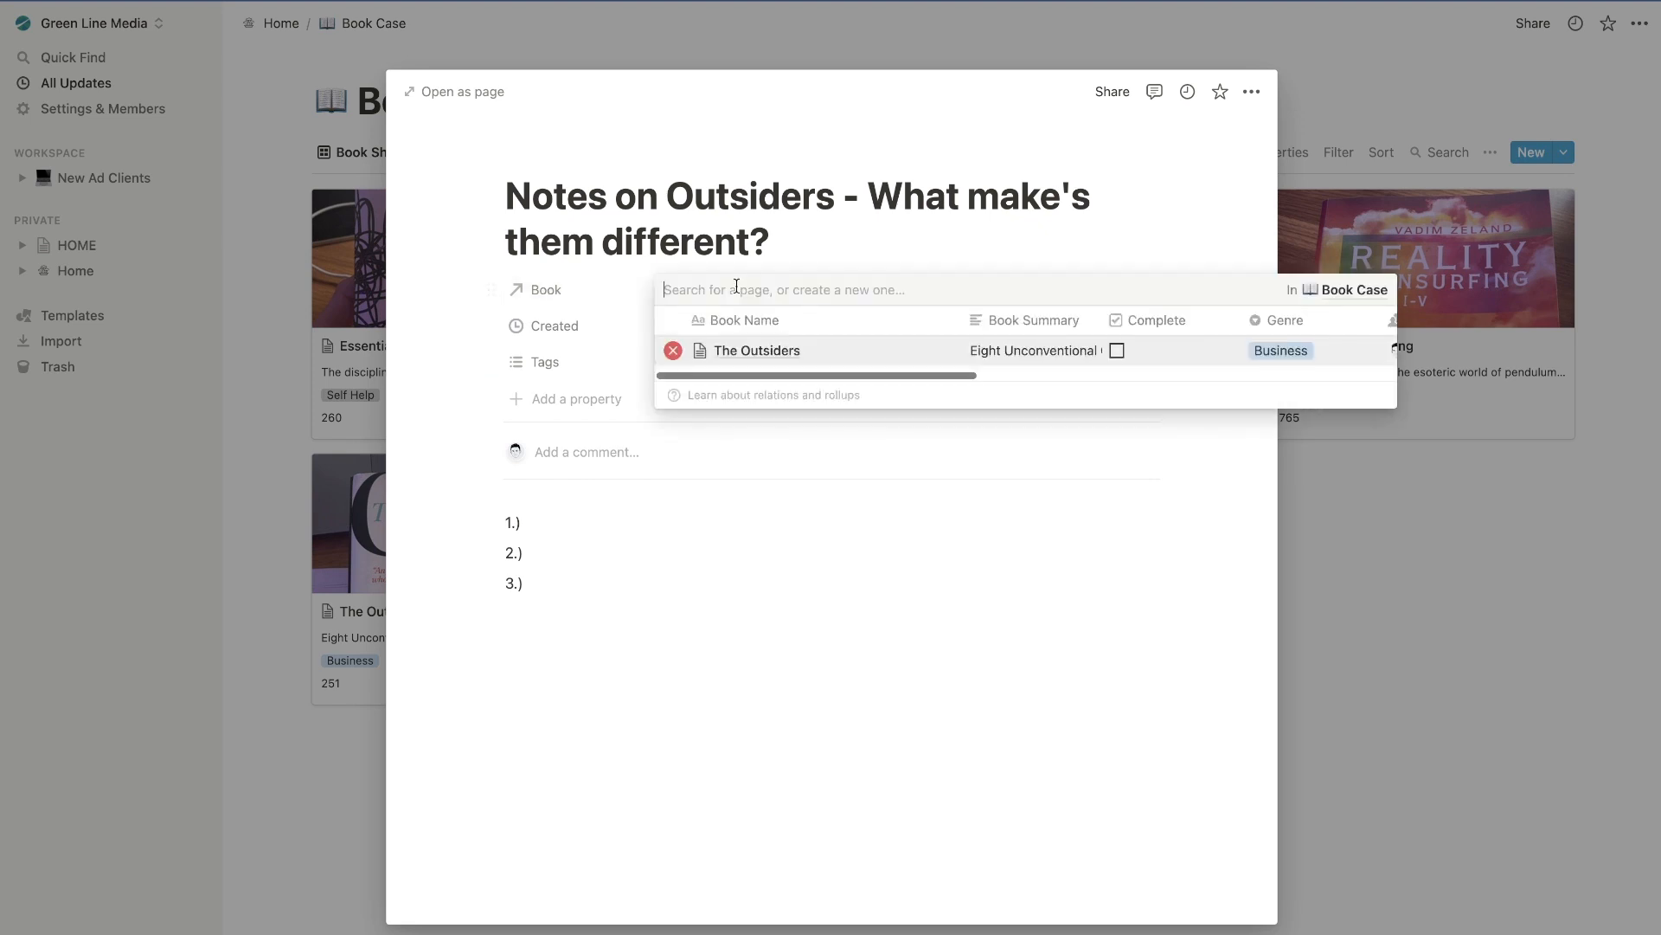
pyautogui.click(752, 355)
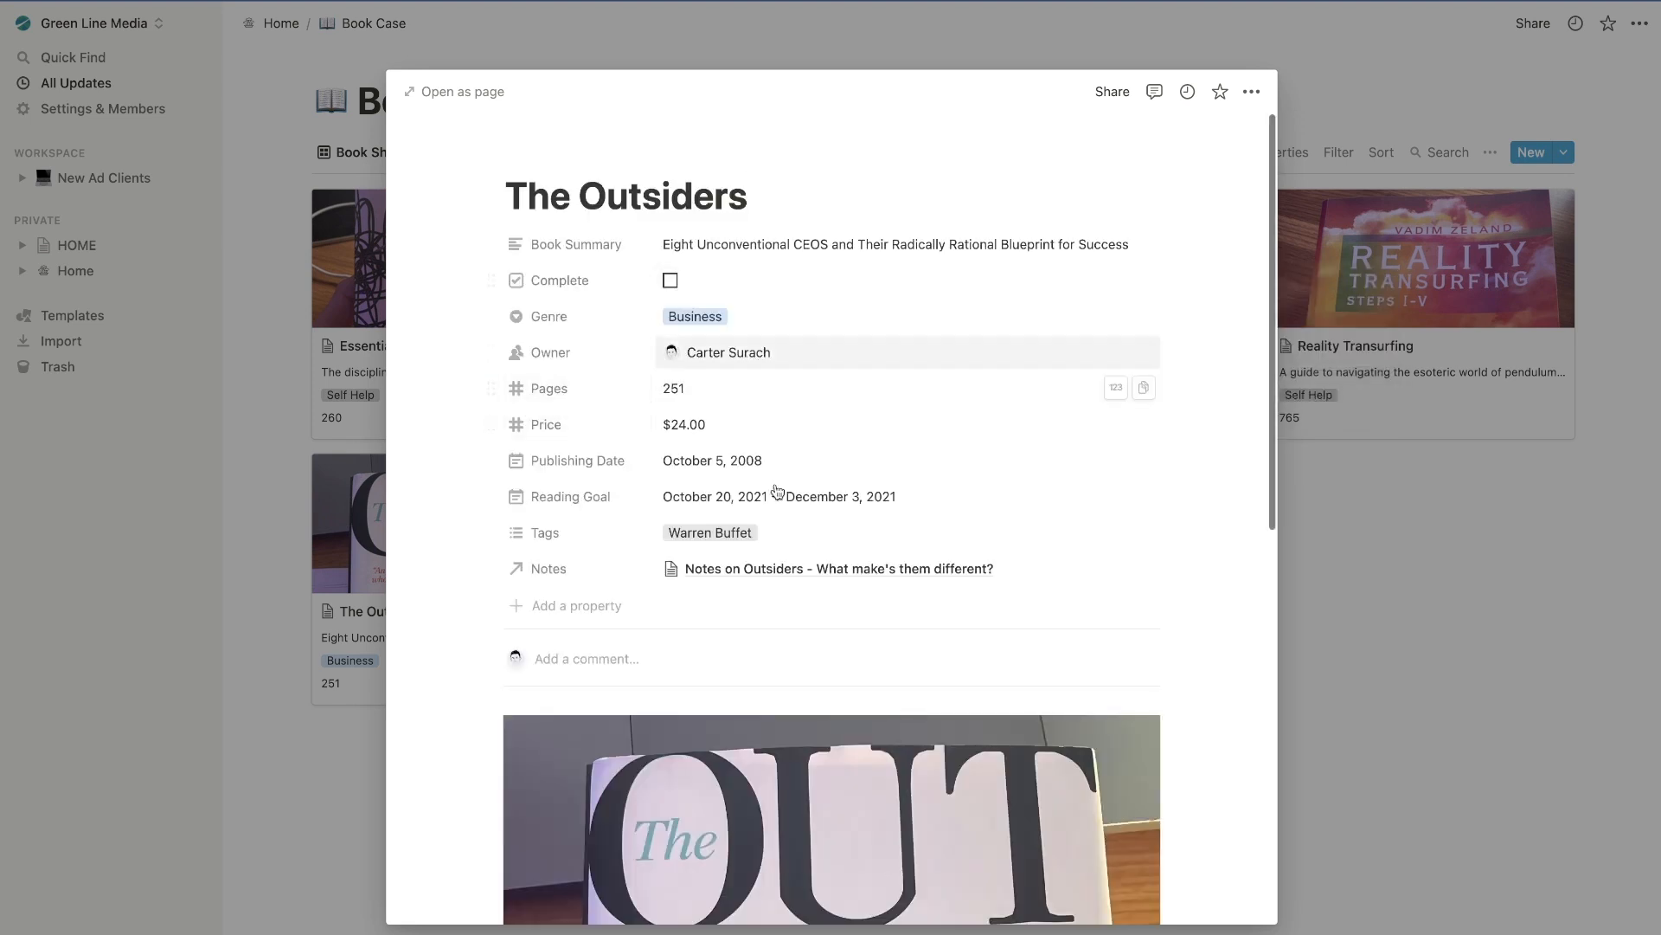
pyautogui.click(723, 568)
pyautogui.click(724, 629)
pyautogui.press('Escape')
# Link Personal MBA Notes 1 and Personal MBA Notes 2 to The Personal MBA through its Notes relation.
pyautogui.click(1029, 357)
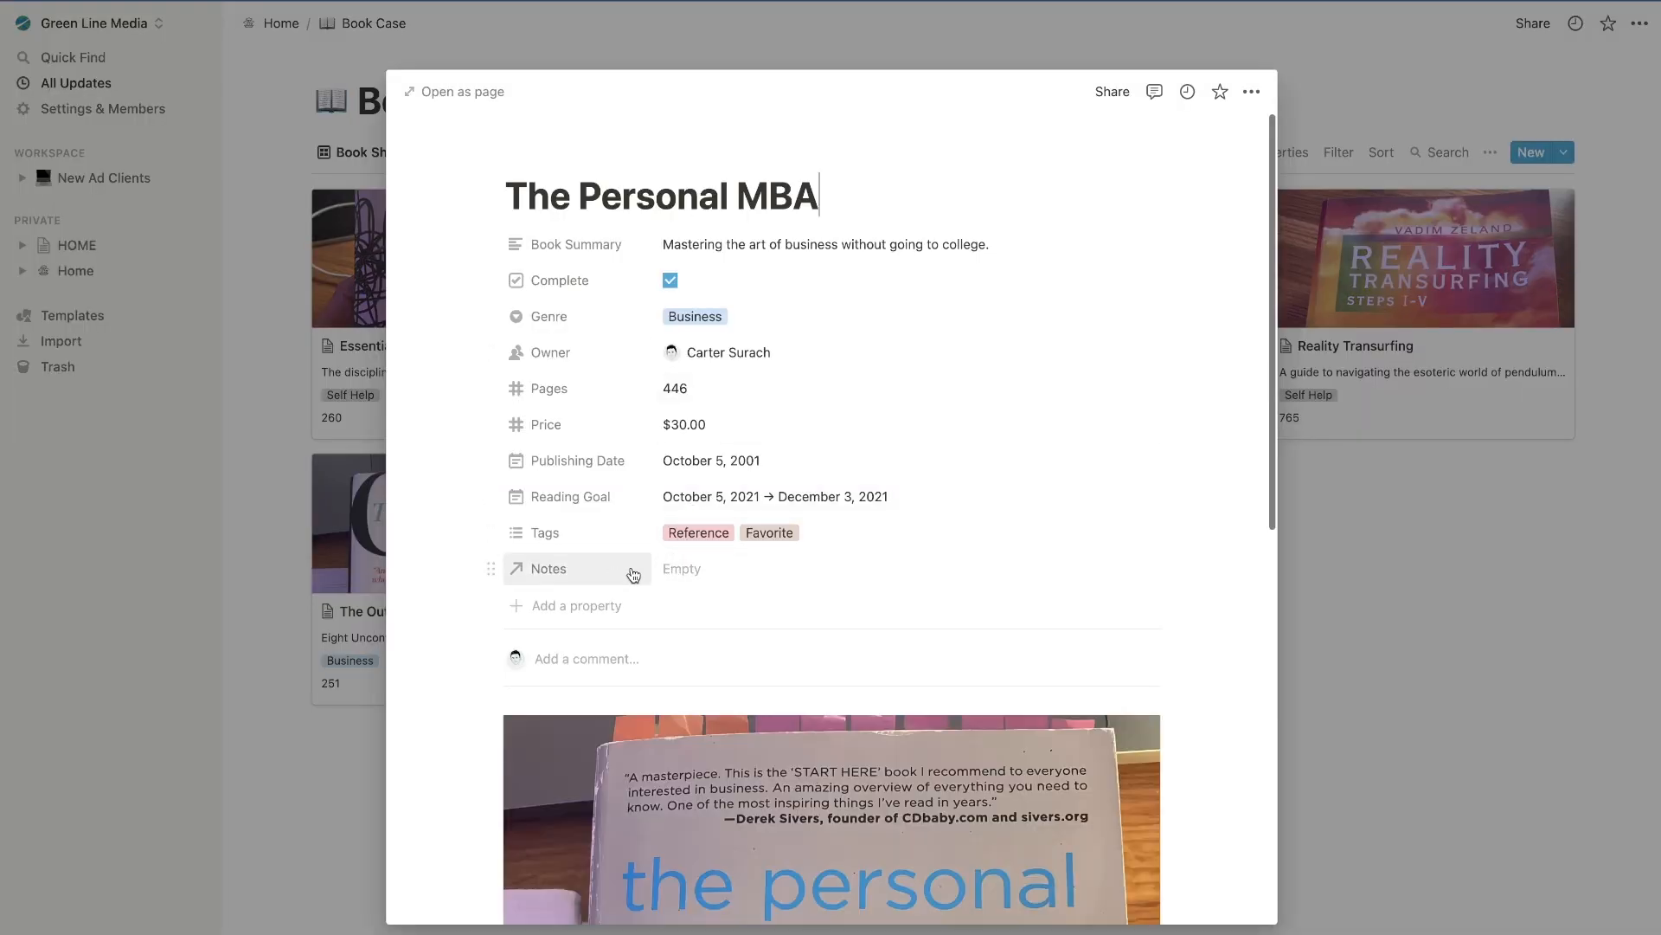
pyautogui.click(684, 569)
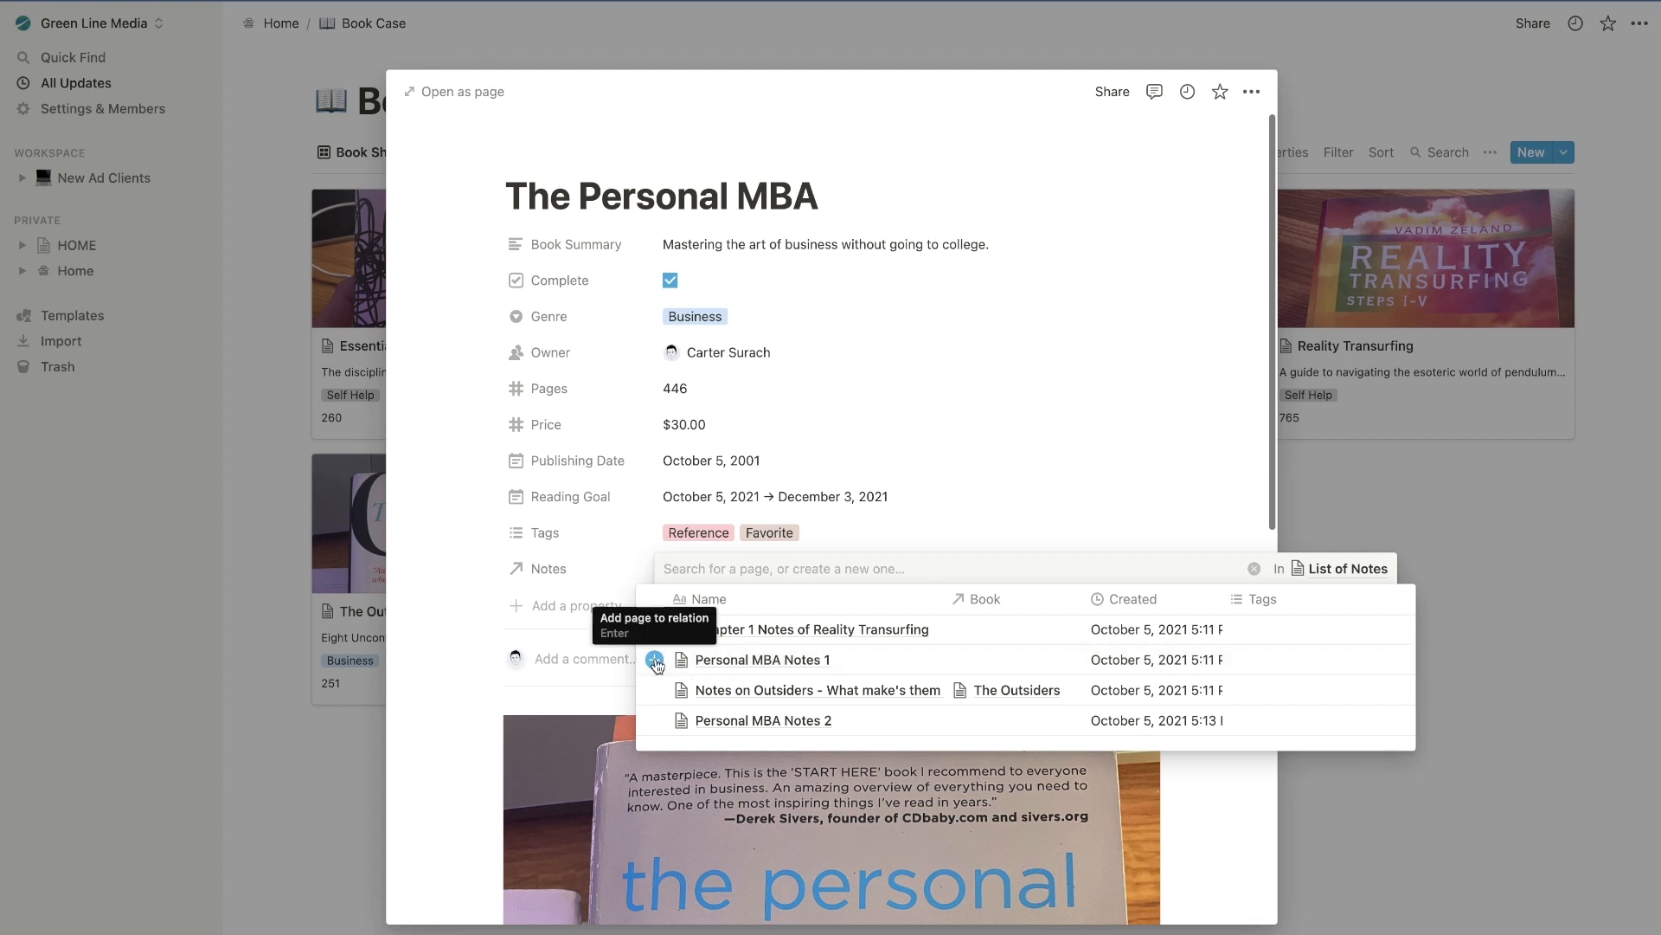
pyautogui.click(652, 719)
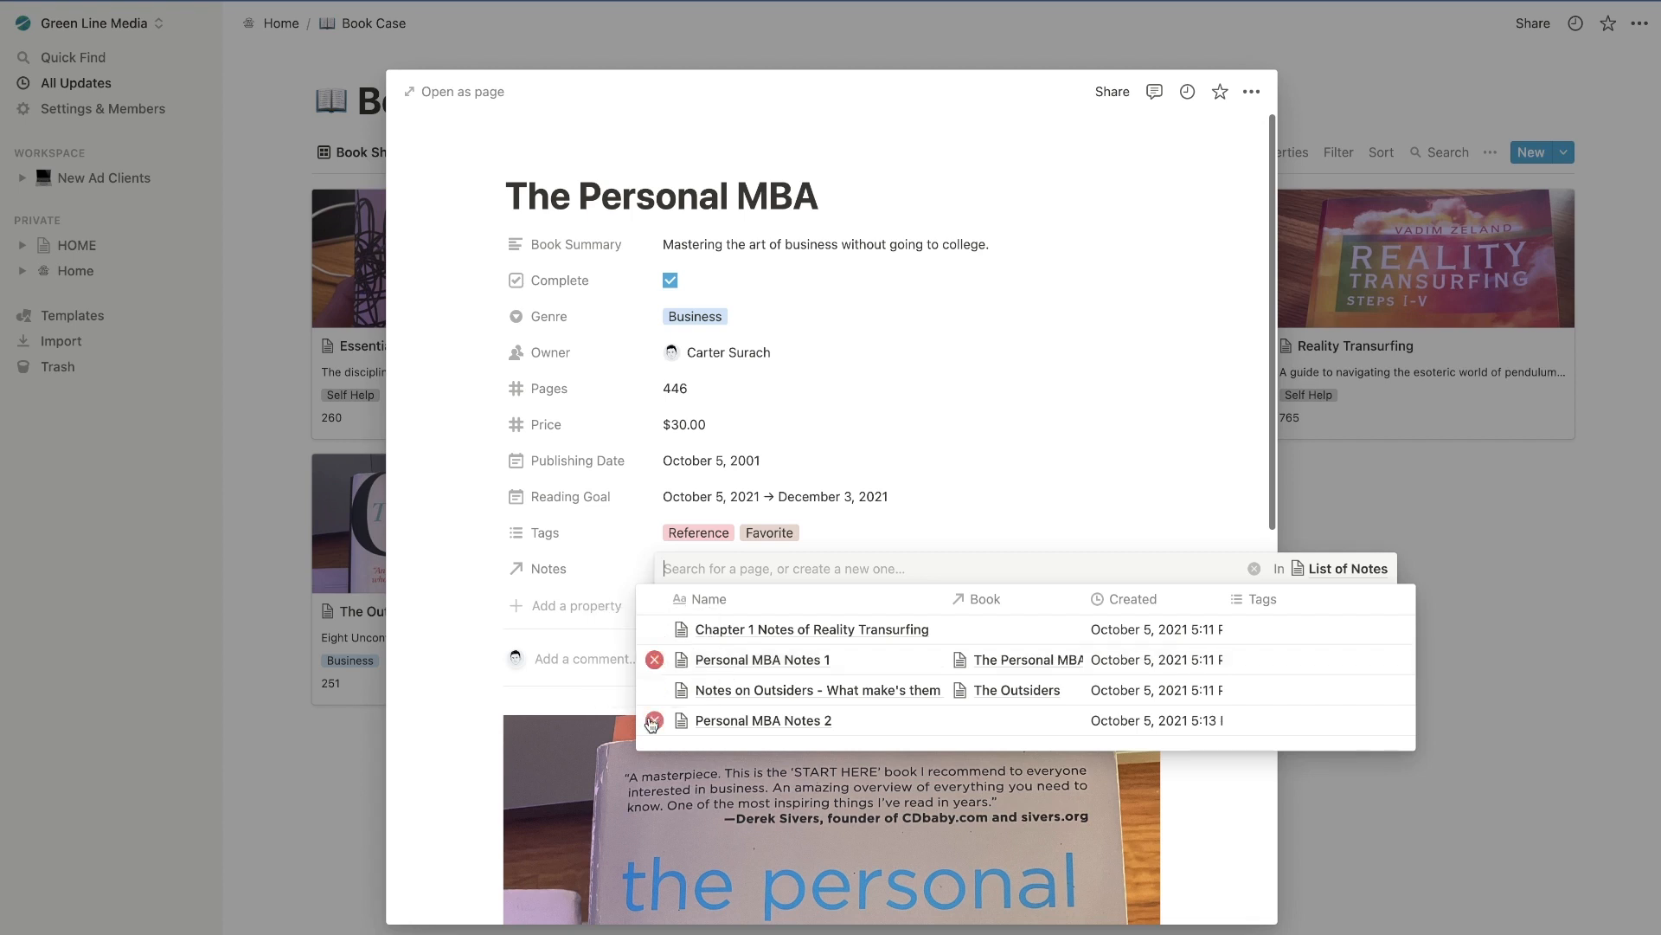
pyautogui.click(424, 541)
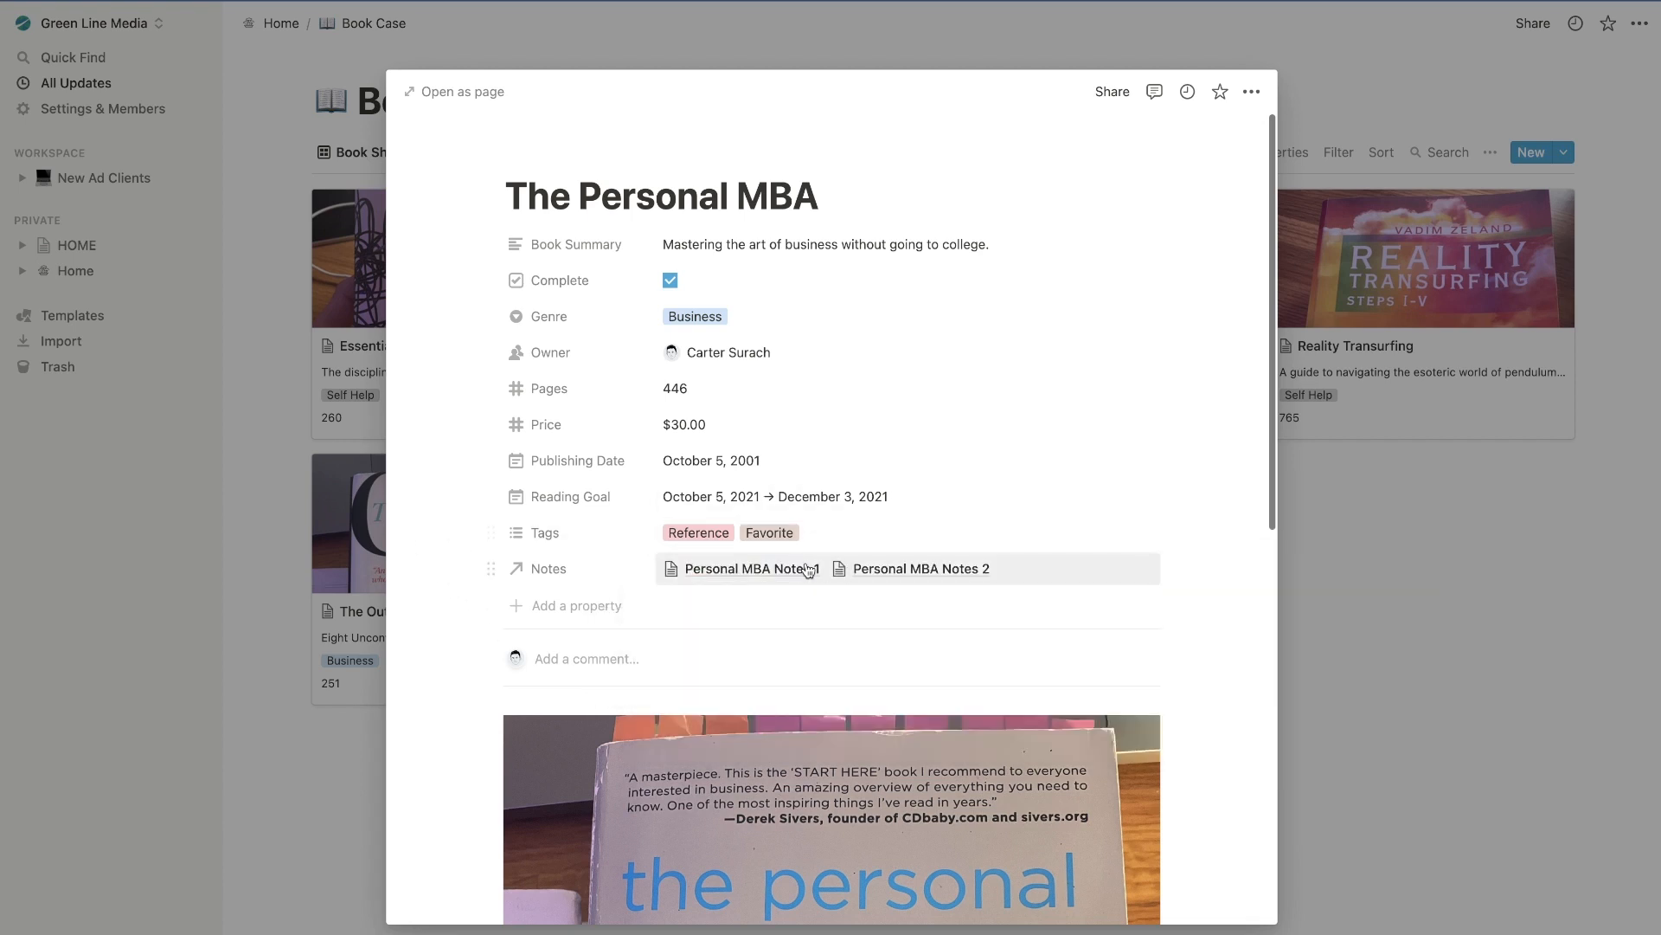
# Open Personal MBA Notes 1 from the book's Notes relation to view its content, and close it.
pyautogui.click(902, 576)
pyautogui.click(791, 629)
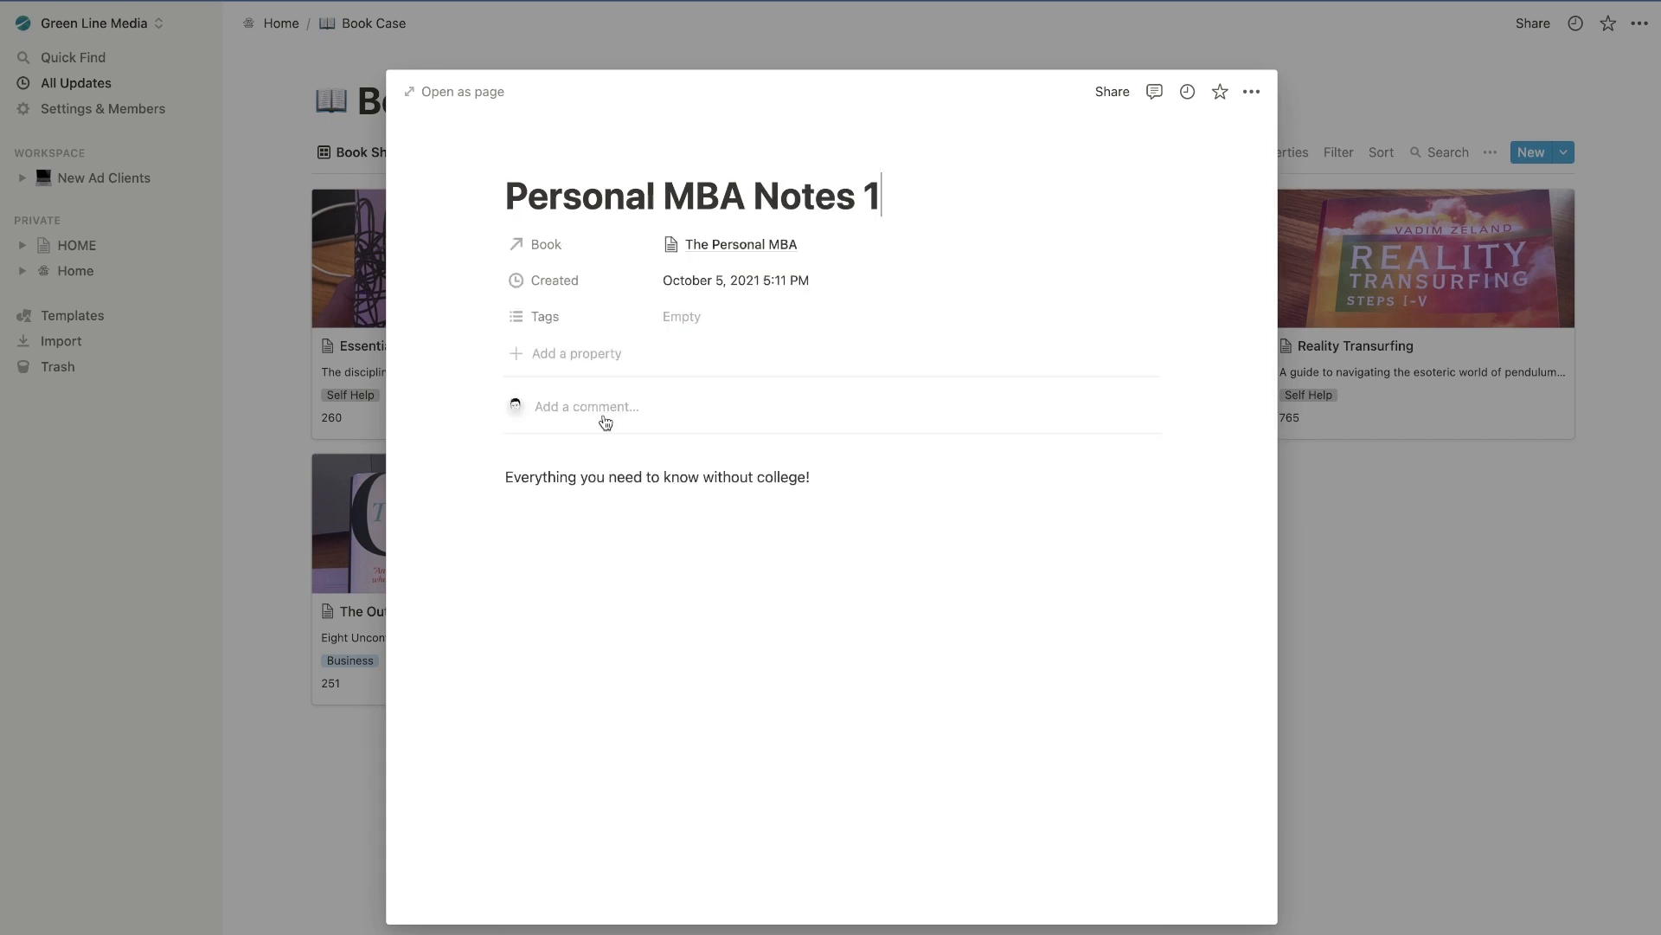
pyautogui.press('Escape')
# Link "Chapter 1 Notes of Reality Transurfing" to the Reality Transurfing book through its Notes relation and close the page.
pyautogui.click(1406, 354)
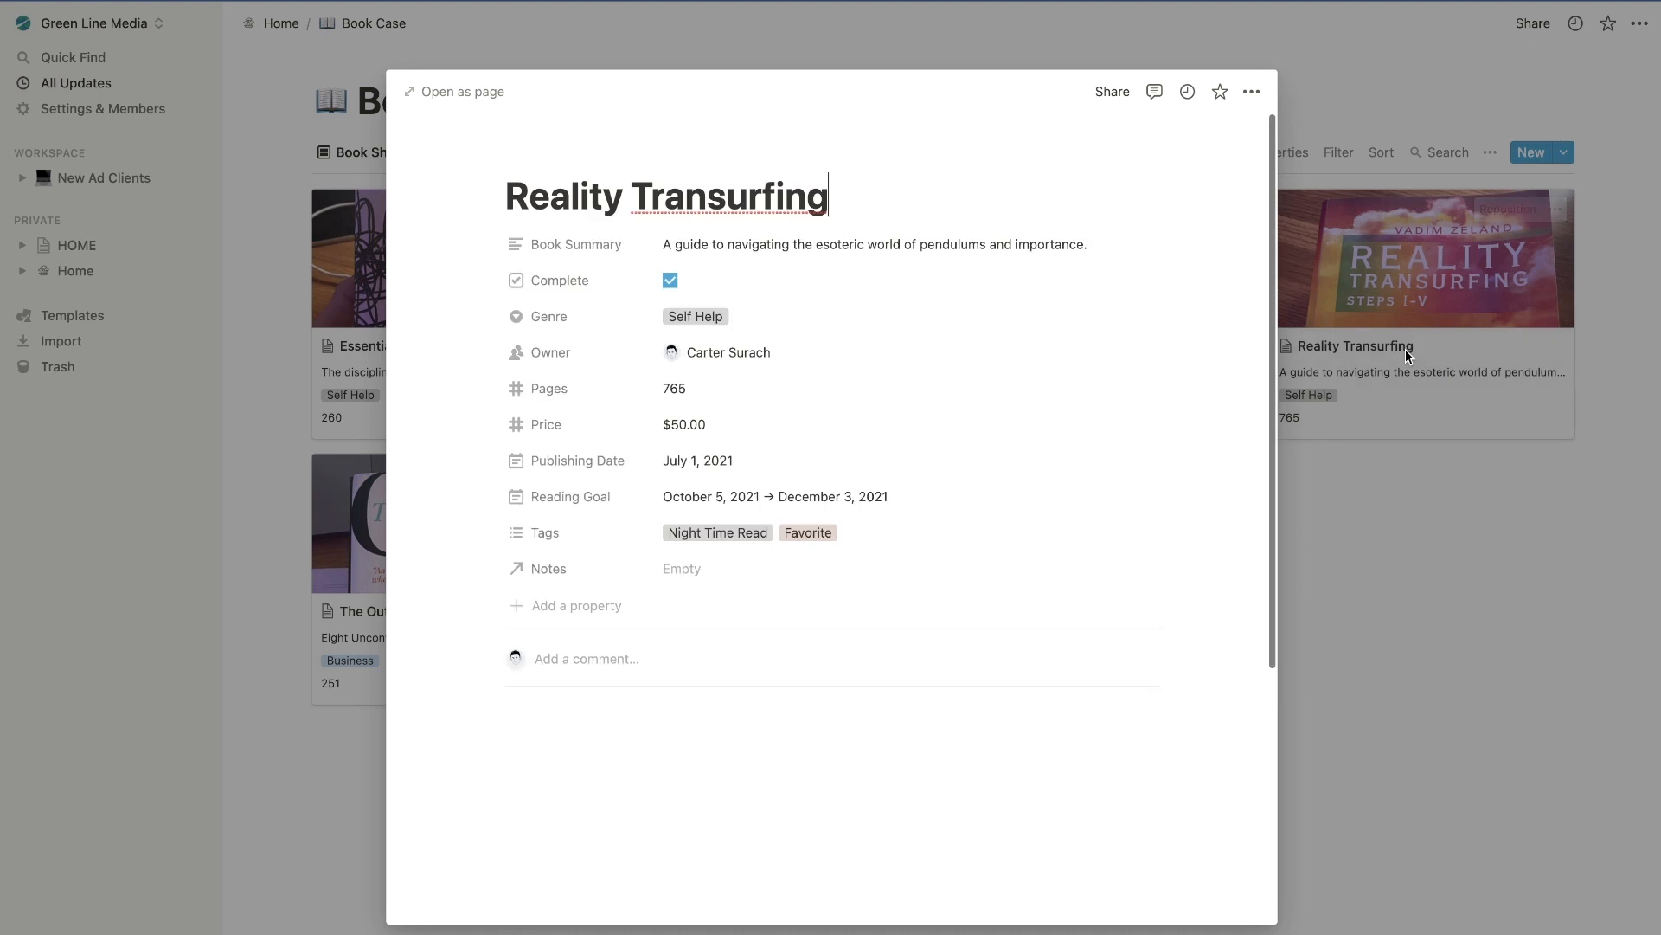
pyautogui.click(753, 568)
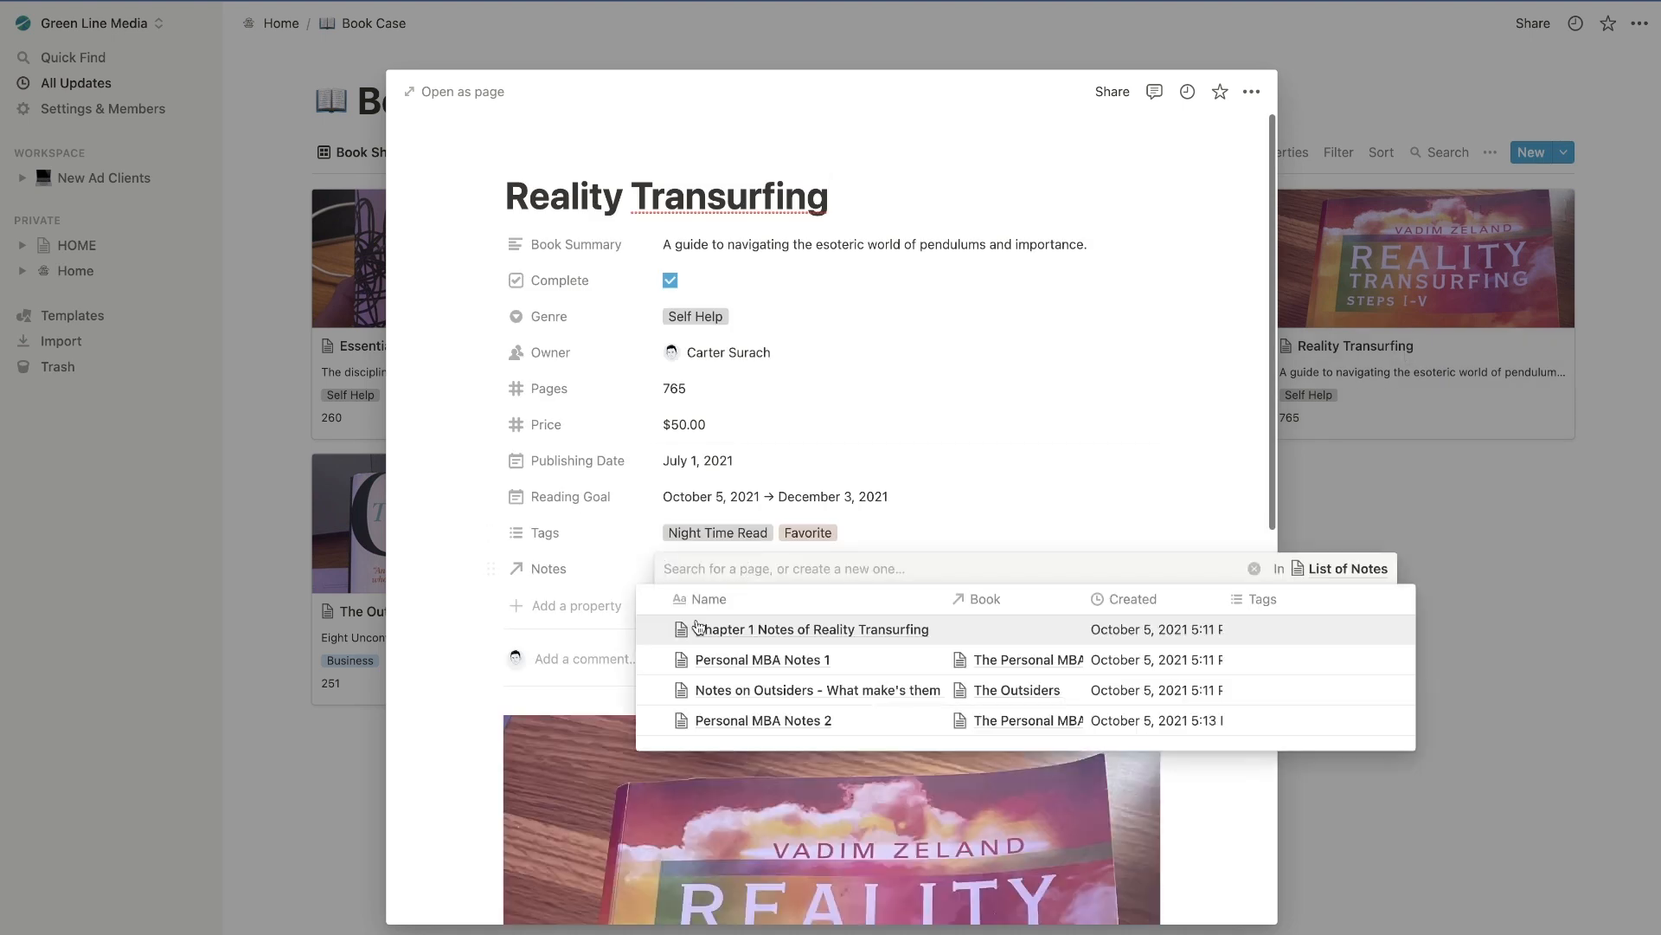
pyautogui.click(1285, 152)
# Show the Notes property on the cards of the Book Shelf View gallery.
pyautogui.click(1274, 151)
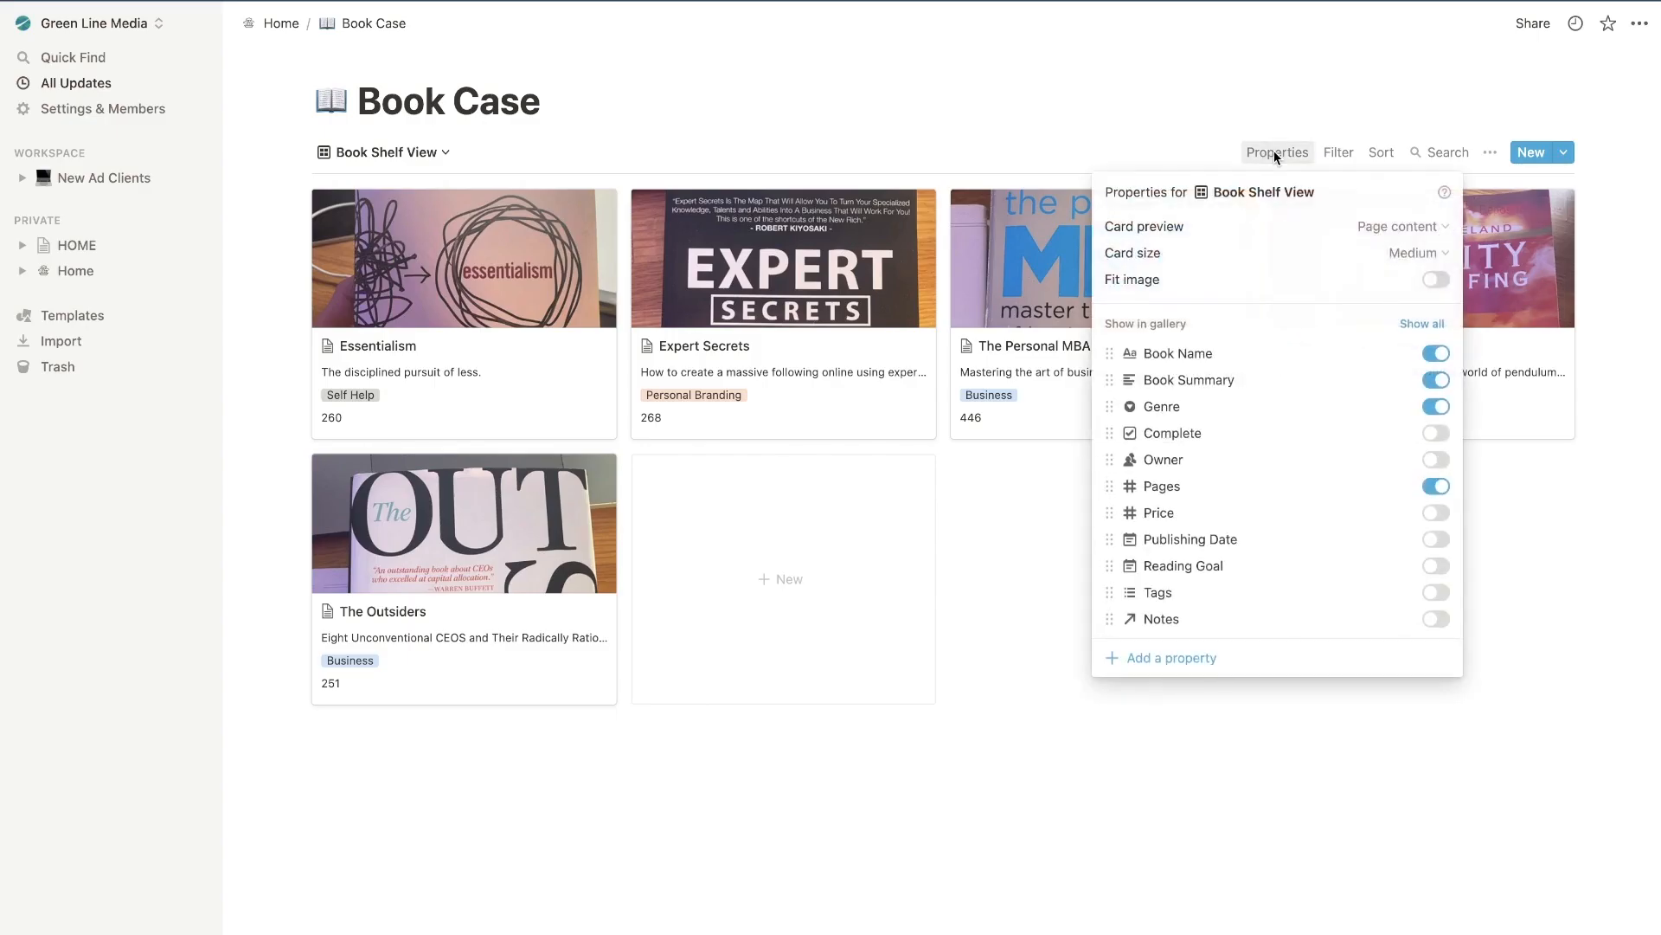
pyautogui.click(1435, 618)
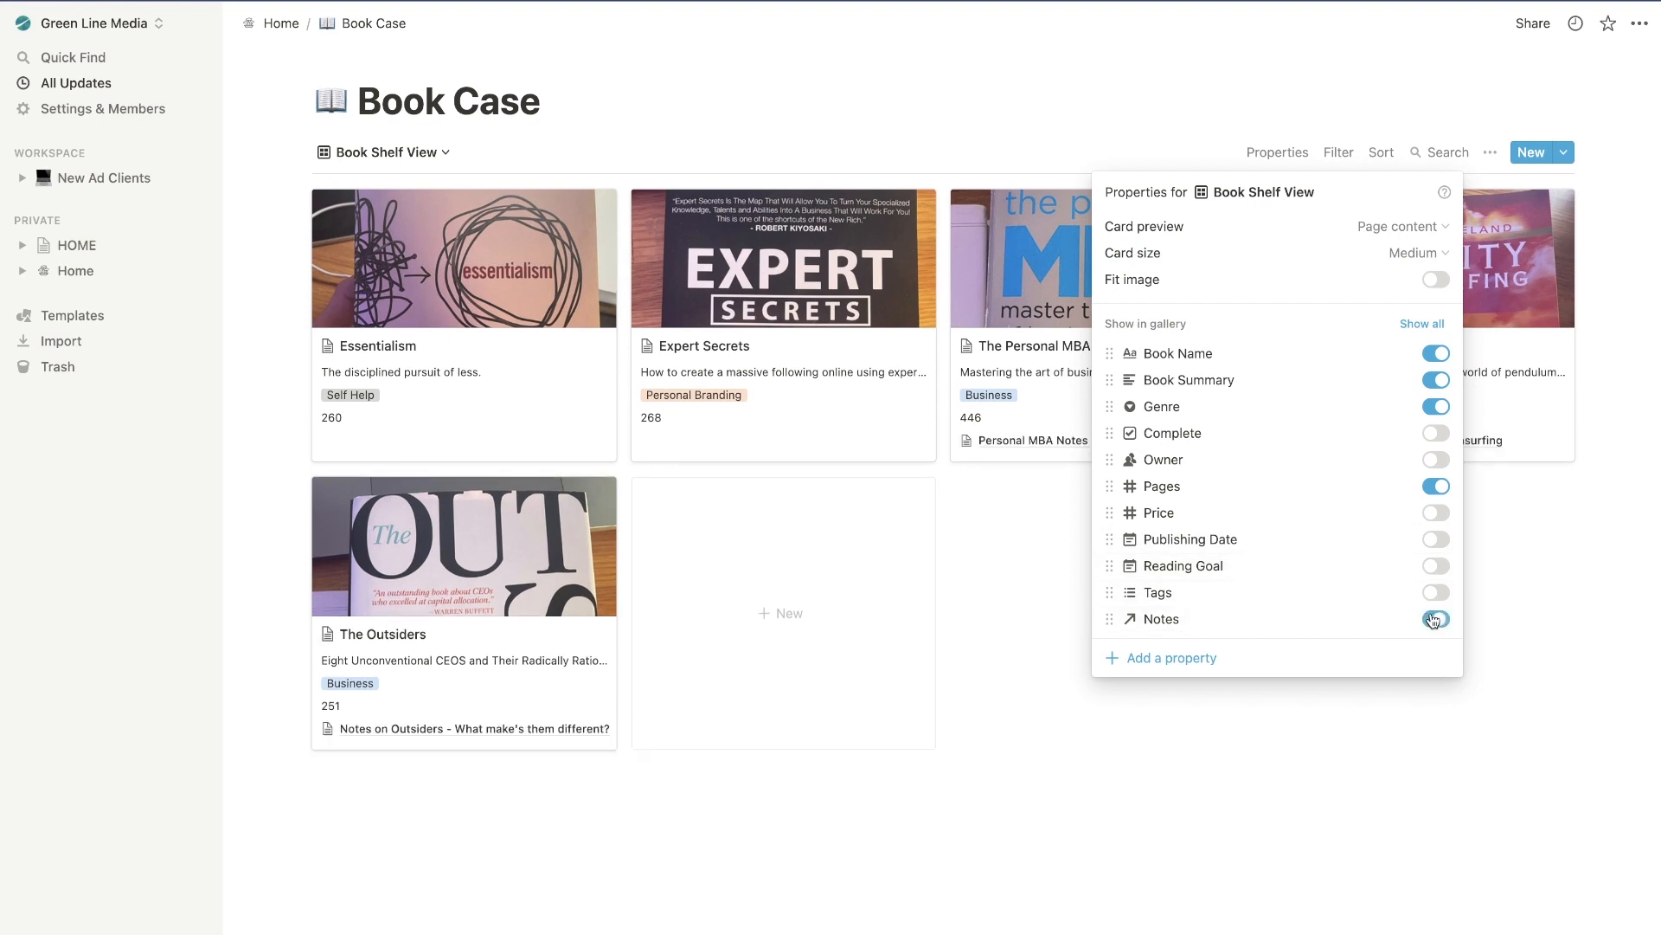
pyautogui.click(1061, 608)
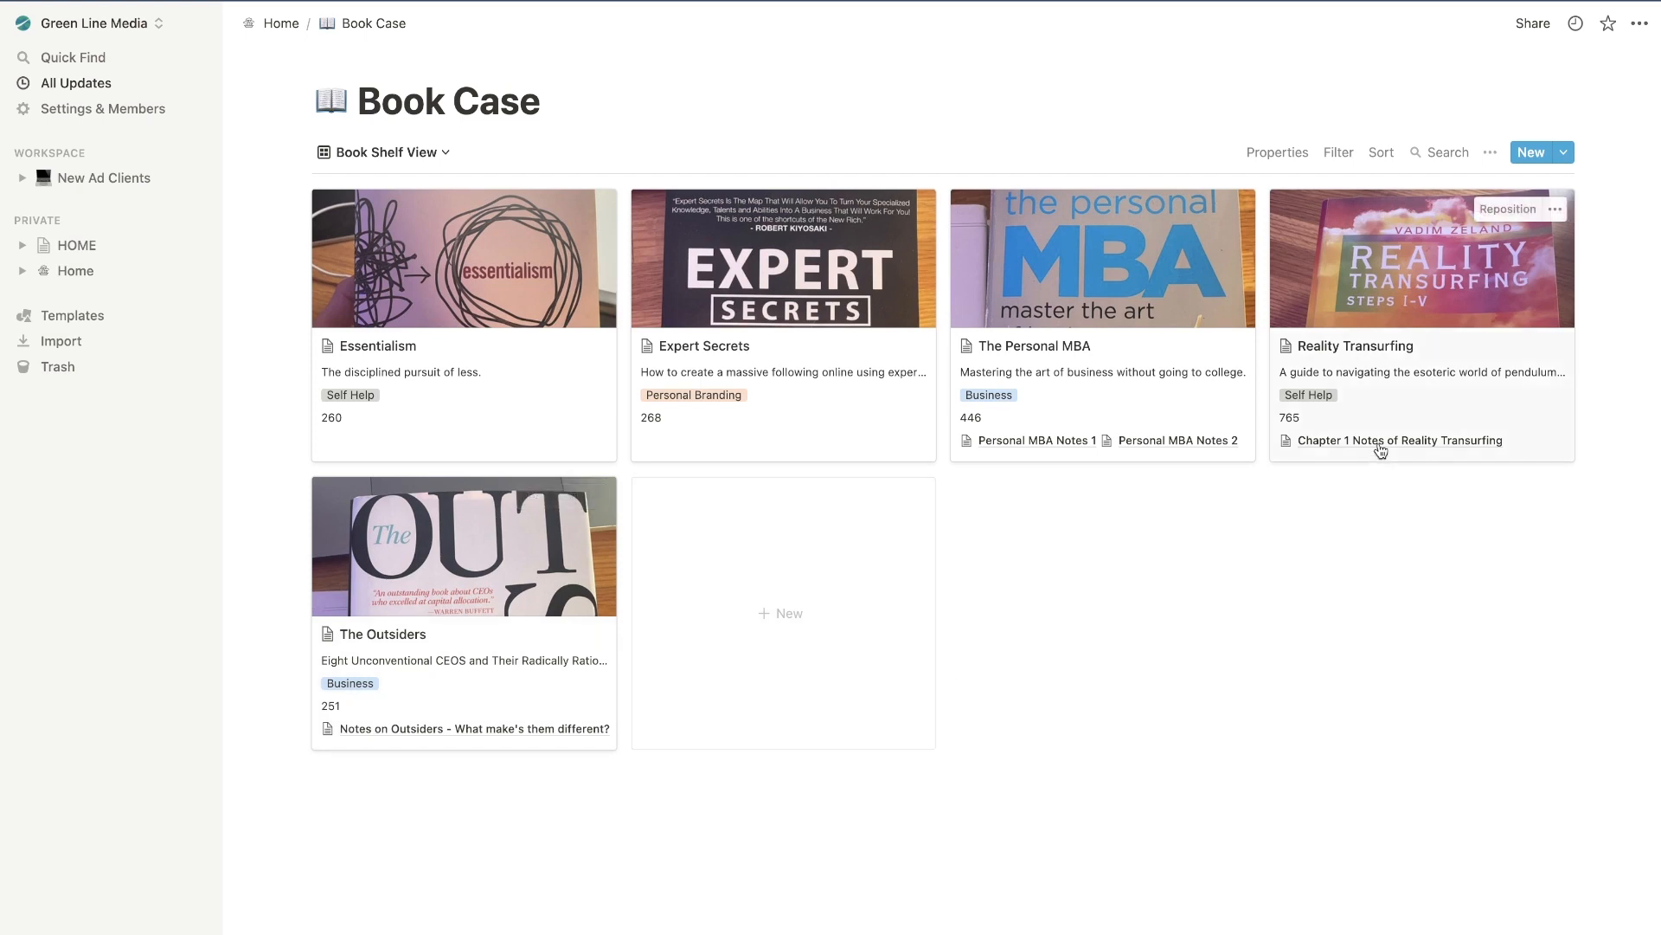
# Open the Chapter 1 note from Reality Transurfing's Notes relation and examine its properties and body text.
pyautogui.click(1404, 382)
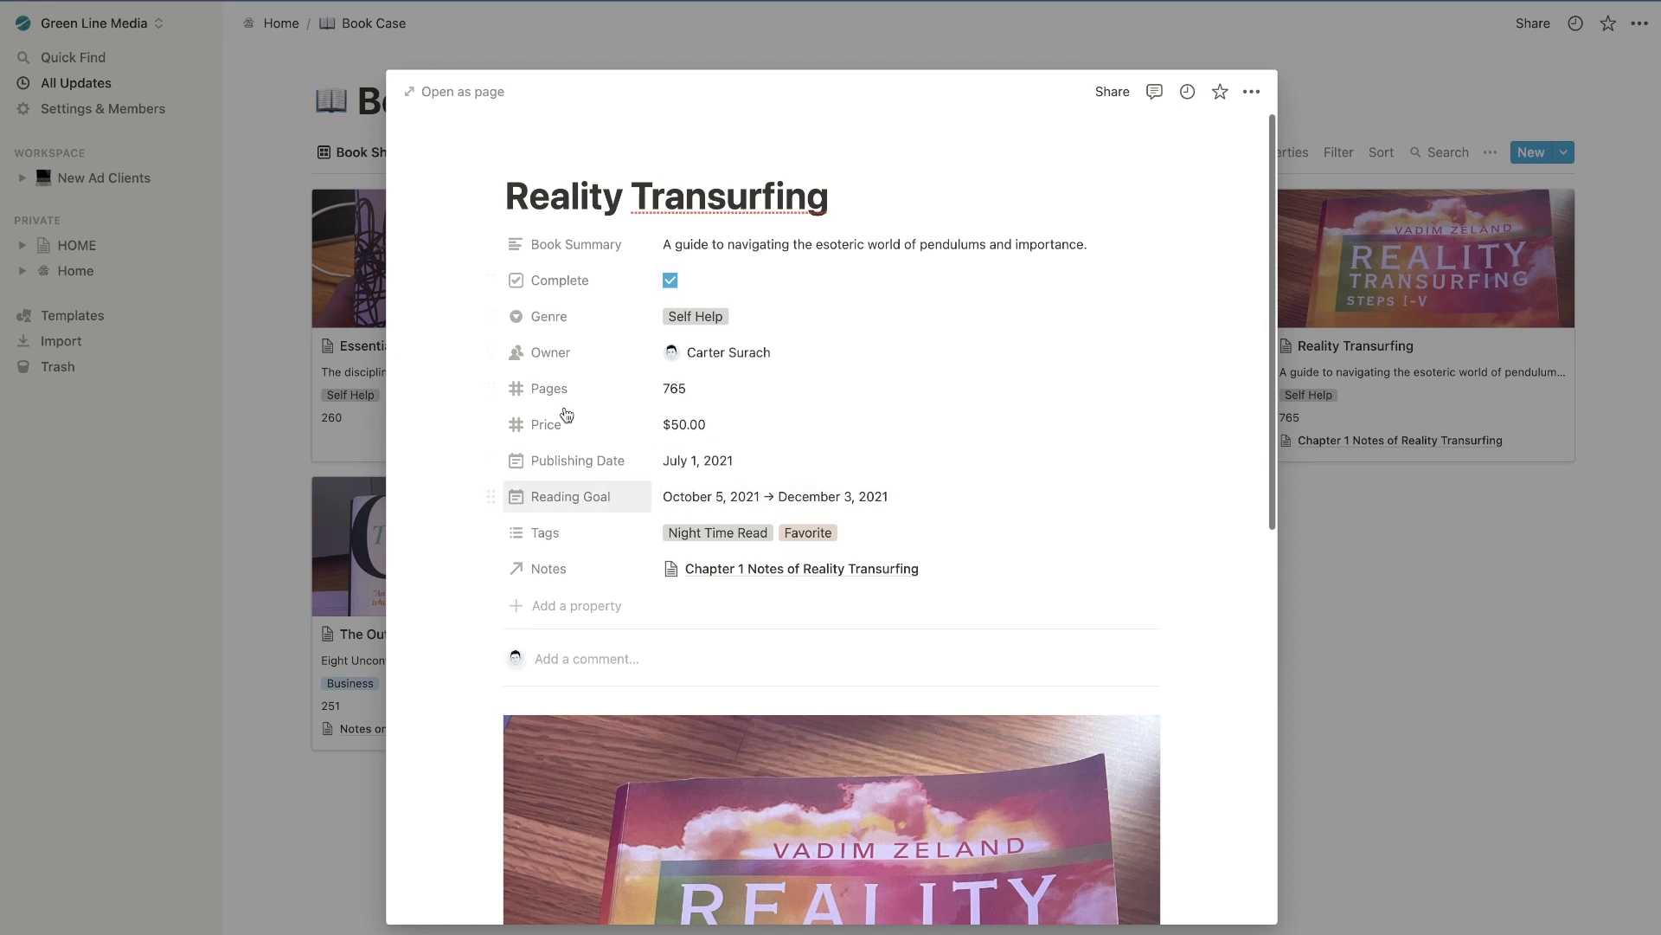
pyautogui.click(720, 570)
pyautogui.click(745, 632)
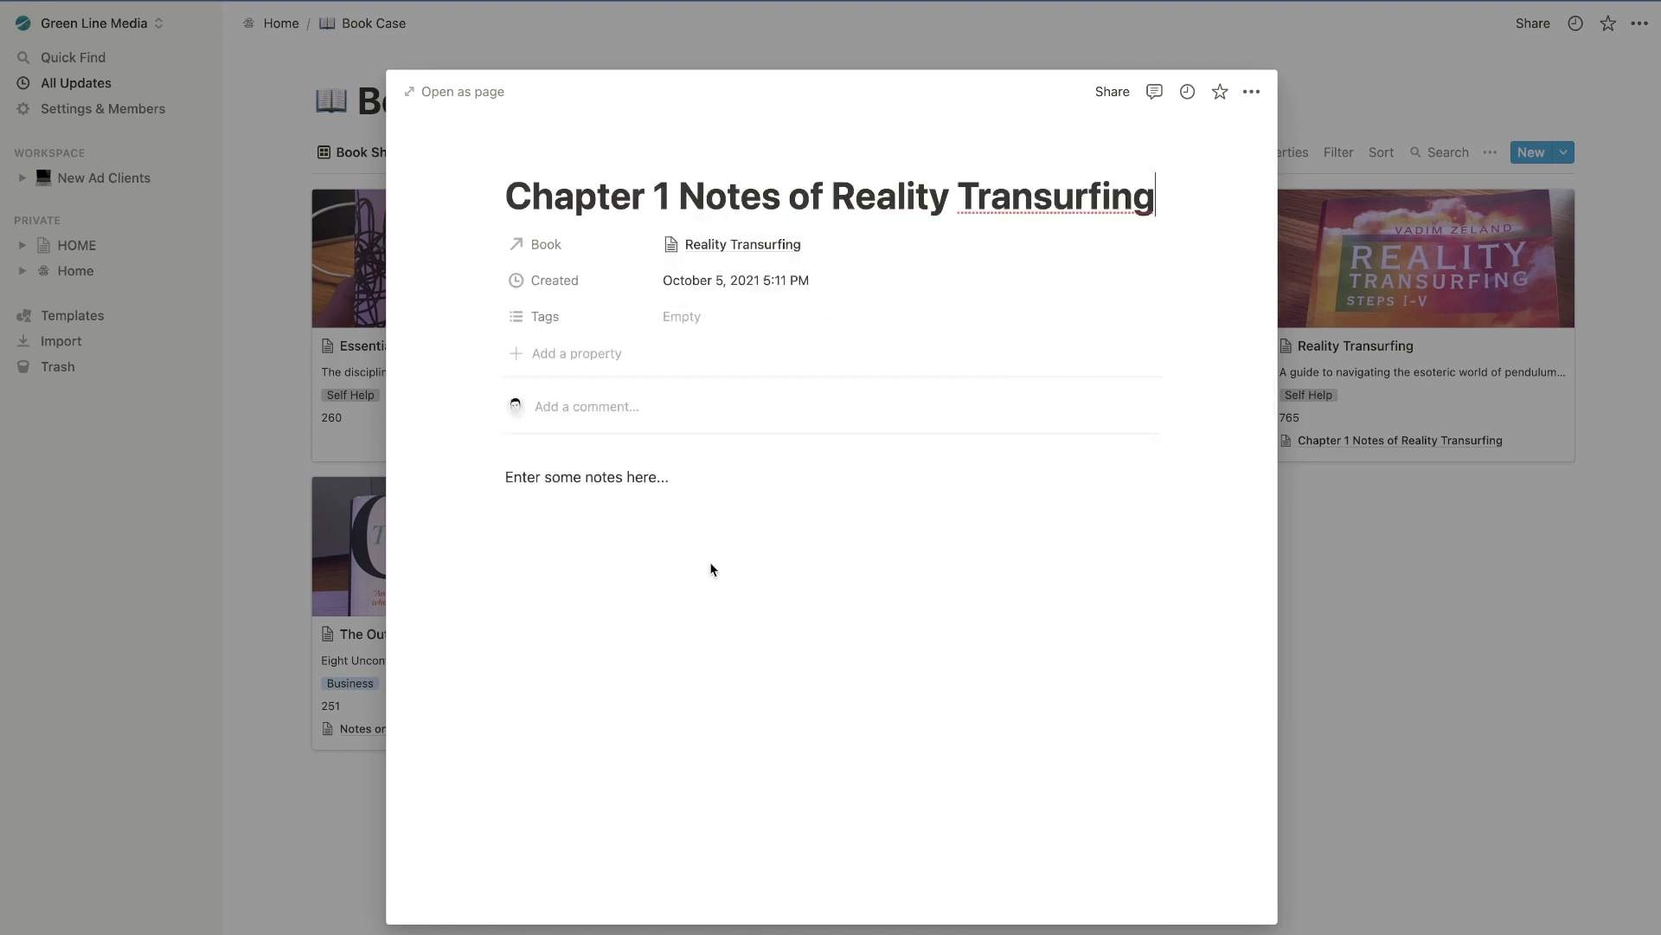
pyautogui.click(747, 470)
pyautogui.moveTo(436, 438); pyautogui.dragTo(748, 517)
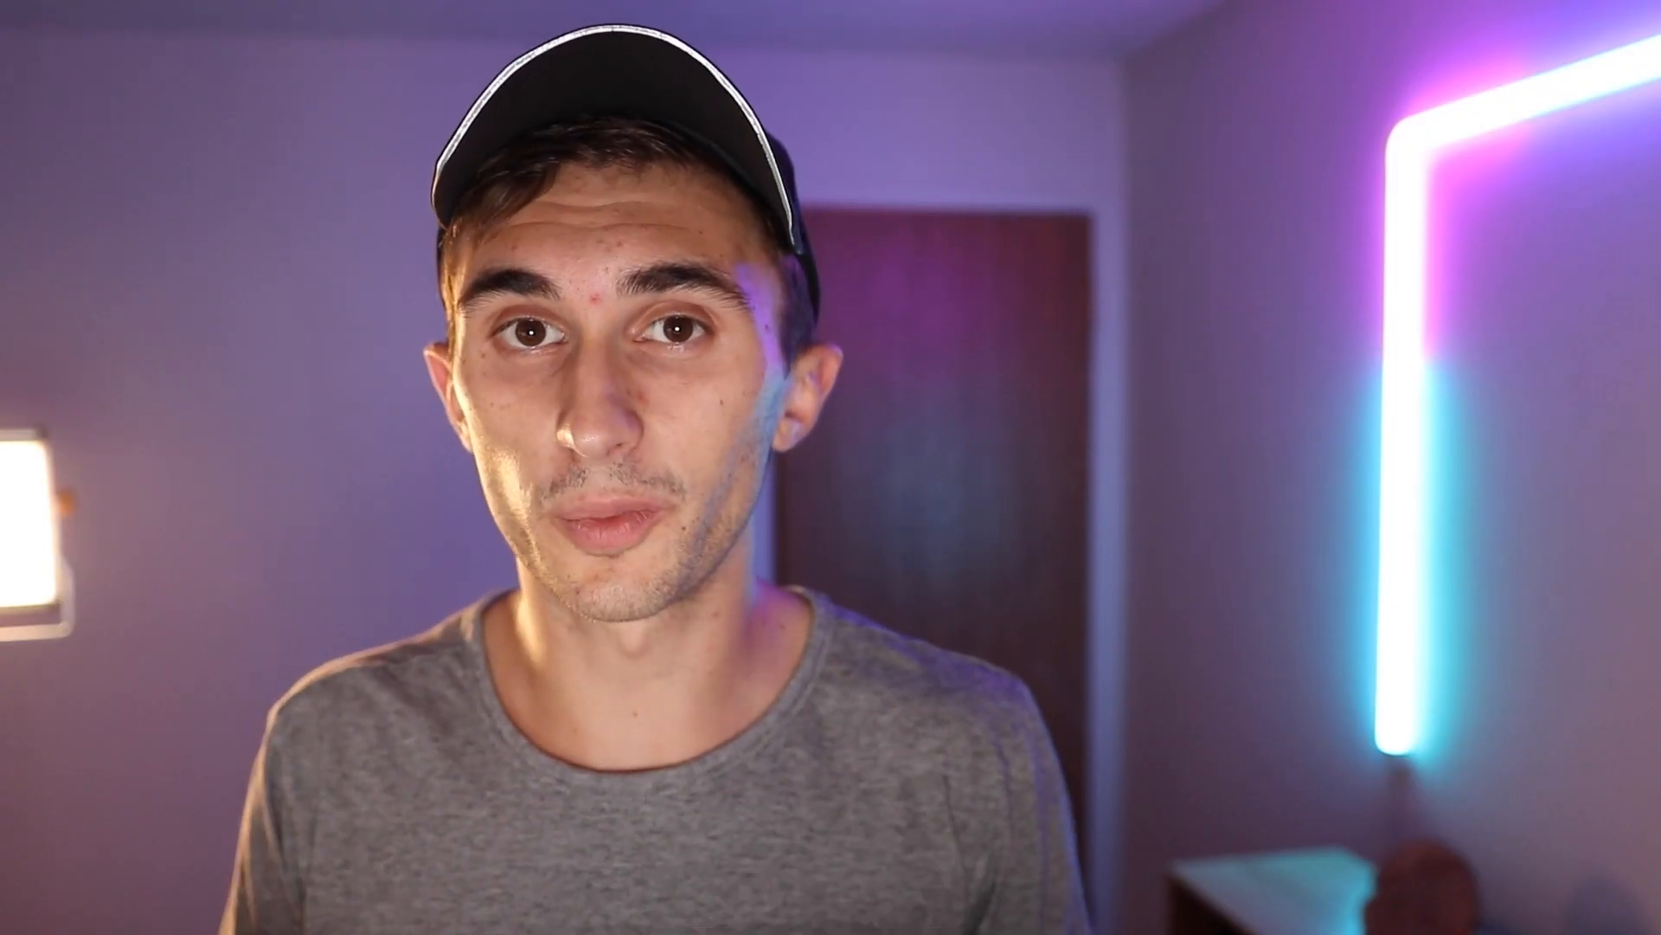